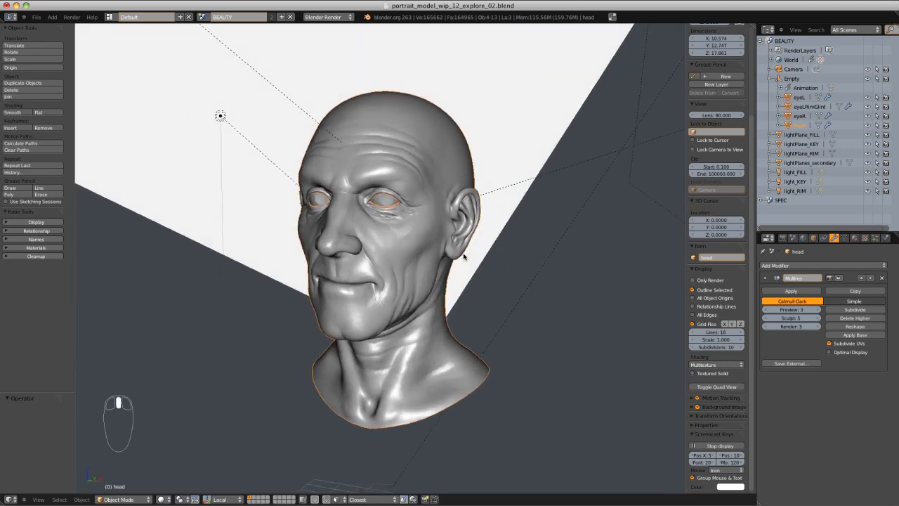
Move the head and its eye objects to layer 2 and display only that layer
{"action": "key", "text": "m"}
{"action": "left_click", "coordinate": [545, 278]}
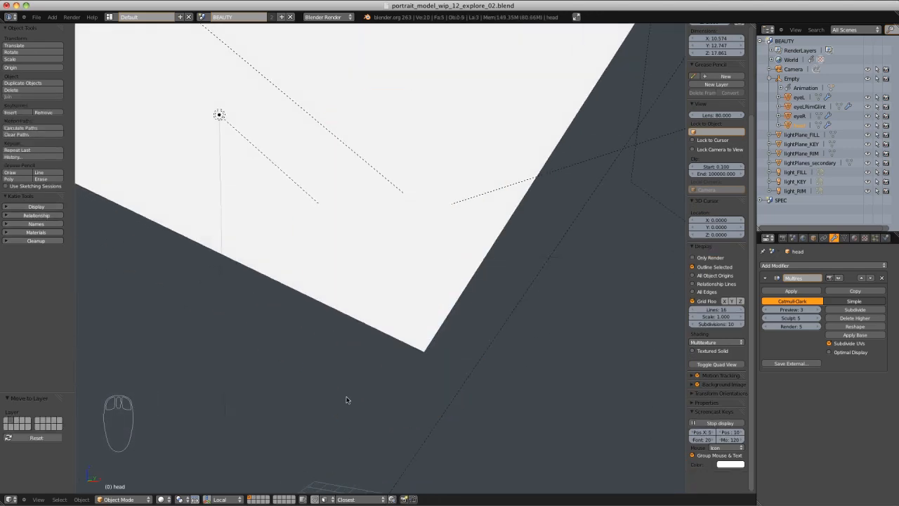
{"action": "key", "text": "2"}
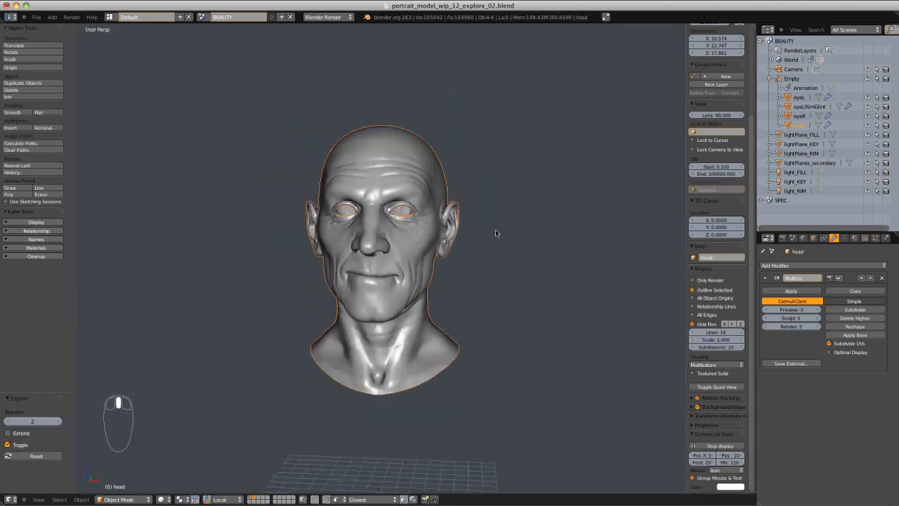
{"action": "key", "text": "shift+a"}
{"action": "left_click", "coordinate": [662, 327]}
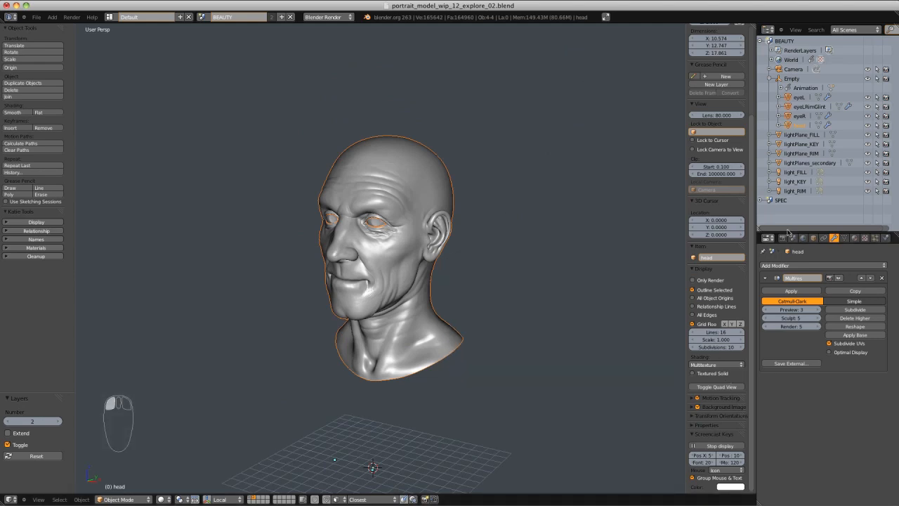
Shrink the outliner area, split the properties area in two, and turn the new lower area into an image editor
{"action": "left_click_drag", "start_coordinate": [788, 233], "coordinate": [794, 191]}
{"action": "left_click_drag", "start_coordinate": [764, 478], "coordinate": [767, 325]}
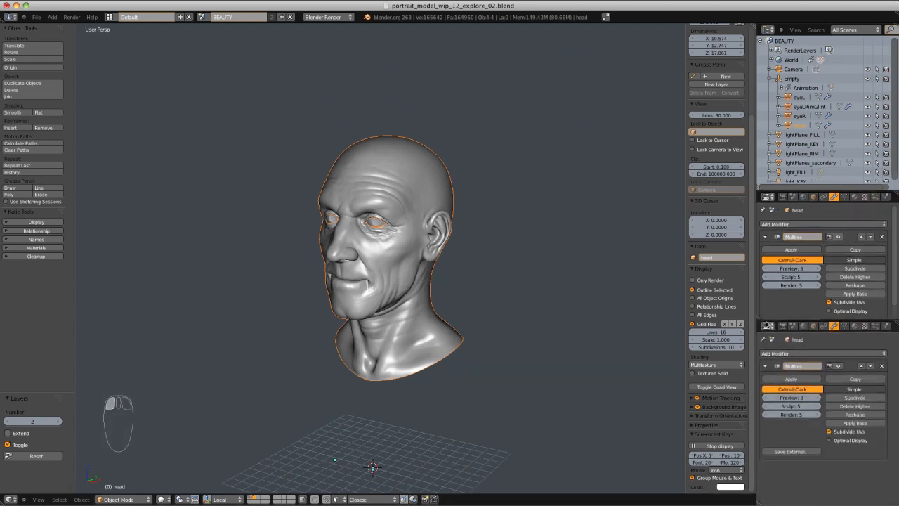
{"action": "left_click", "coordinate": [782, 328]}
{"action": "left_click", "coordinate": [786, 265]}
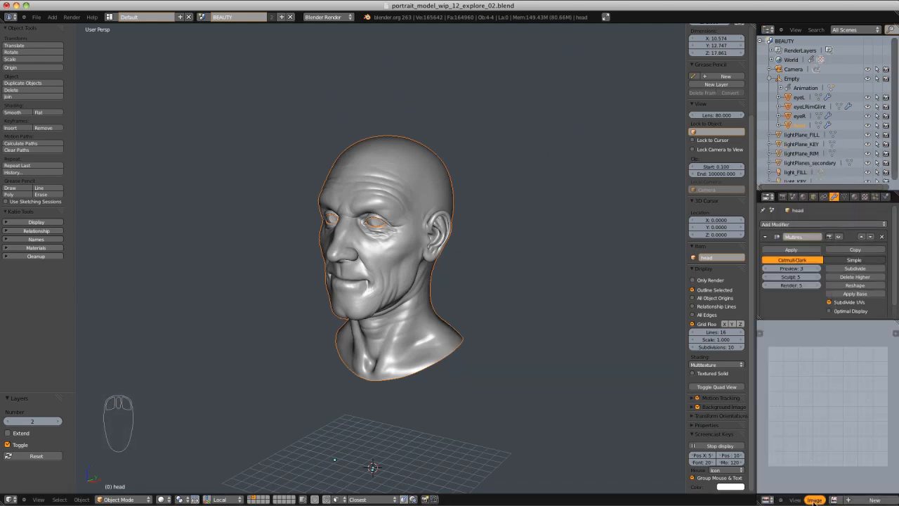
Load the reference image clothes_ref.jpeg from the project's ref folder into the image editor
{"action": "left_click", "coordinate": [829, 482]}
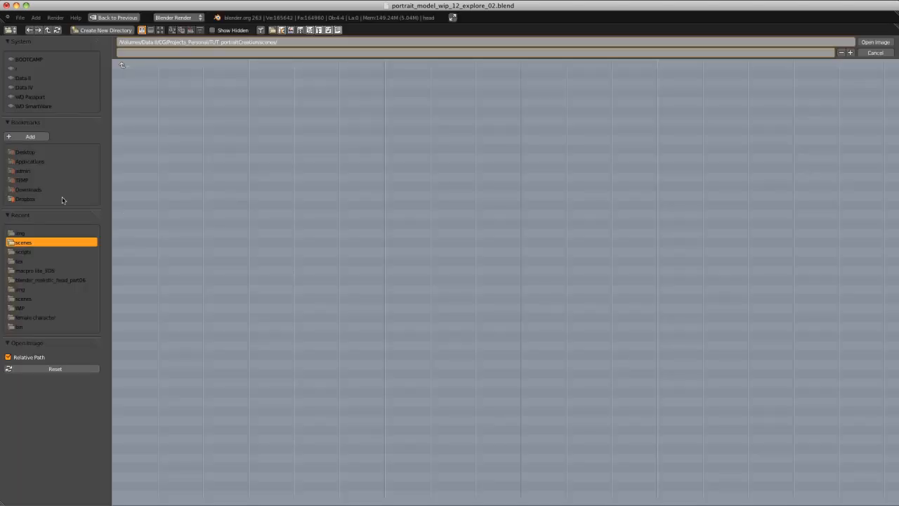
{"action": "left_click", "coordinate": [24, 233]}
{"action": "left_click", "coordinate": [153, 67]}
{"action": "left_click", "coordinate": [143, 105]}
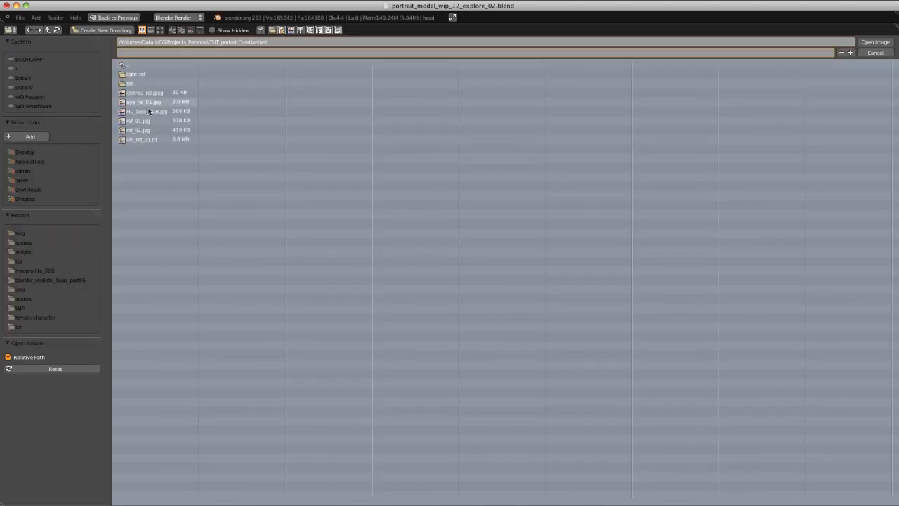
{"action": "double_click", "coordinate": [162, 92]}
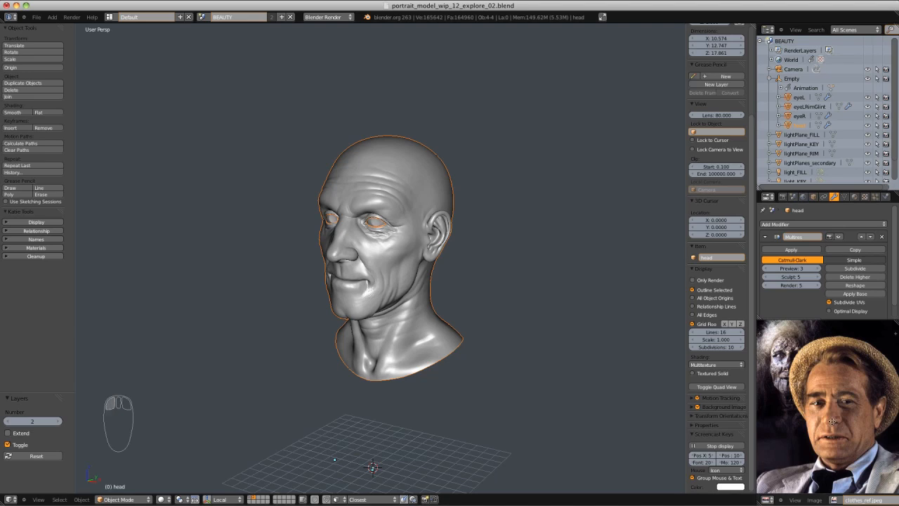
{"action": "scroll", "coordinate": [832, 410], "scroll_direction": "up", "scroll_amount": 3}
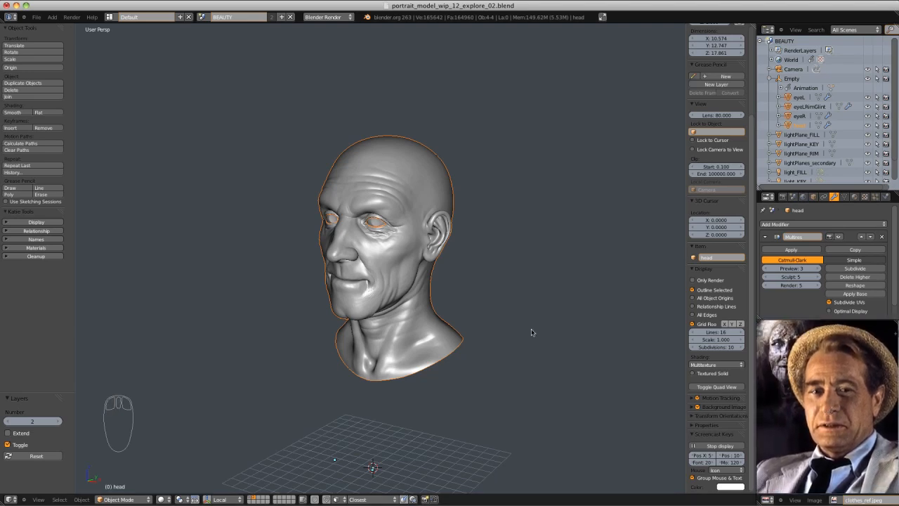
Add a cube mesh at the 3D cursor beneath the head
{"action": "middle_click_drag", "start_coordinate": [532, 329], "coordinate": [470, 175]}
{"action": "key", "text": "shift+a"}
{"action": "left_click", "coordinate": [508, 251]}
{"action": "scroll", "coordinate": [508, 238], "scroll_direction": "down", "scroll_amount": 2}
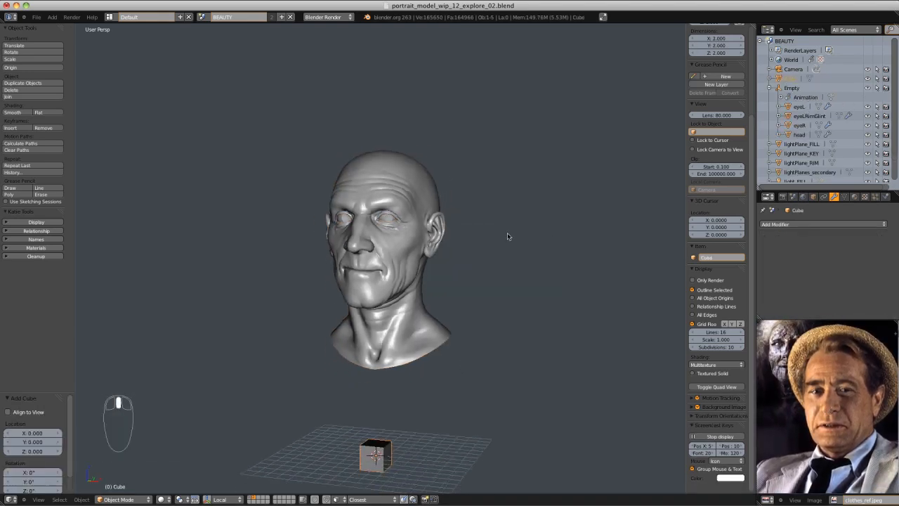
{"action": "middle_click_drag", "start_coordinate": [508, 237], "coordinate": [452, 303]}
In Edit Mode, raise the cube along Z to the base of the neck and scale it up
{"action": "key", "text": "Tab"}
{"action": "key", "text": "g"}
{"action": "key", "text": "z"}
{"action": "left_click", "coordinate": [443, 249]}
{"action": "key", "text": "s"}
{"action": "left_click", "coordinate": [518, 322]}
Shift the cube along Y under the neck and widen it along X to shoulder width
{"action": "middle_click_drag", "start_coordinate": [518, 321], "coordinate": [486, 305]}
{"action": "key", "text": "g"}
{"action": "key", "text": "y"}
{"action": "left_click", "coordinate": [497, 303]}
{"action": "key", "text": "s"}
{"action": "key", "text": "x"}
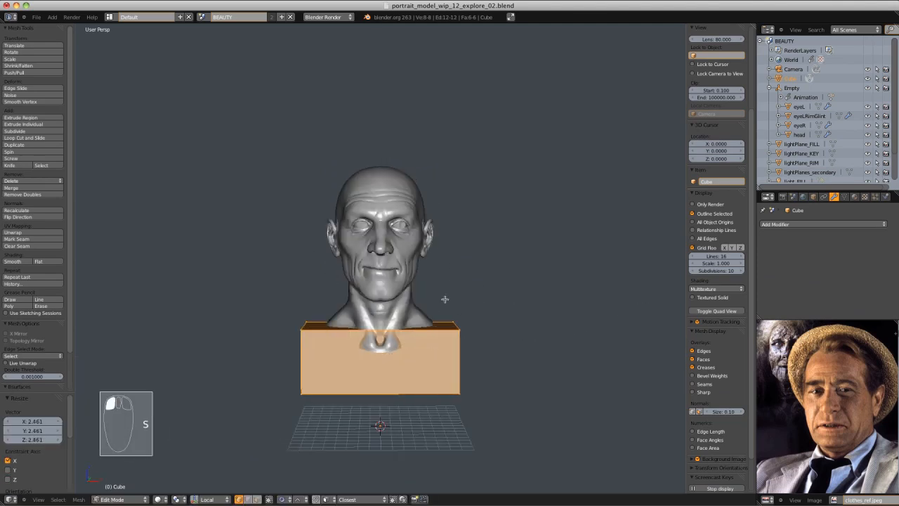
{"action": "left_click", "coordinate": [500, 297]}
{"action": "middle_click_drag", "start_coordinate": [400, 320], "coordinate": [388, 303]}
Select the box's bottom vertices in wireframe and move them down along Z to make the torso taller
{"action": "key", "text": "z"}
{"action": "key", "text": "a"}
{"action": "key", "text": "b"}
{"action": "left_click_drag", "start_coordinate": [246, 379], "coordinate": [566, 416]}
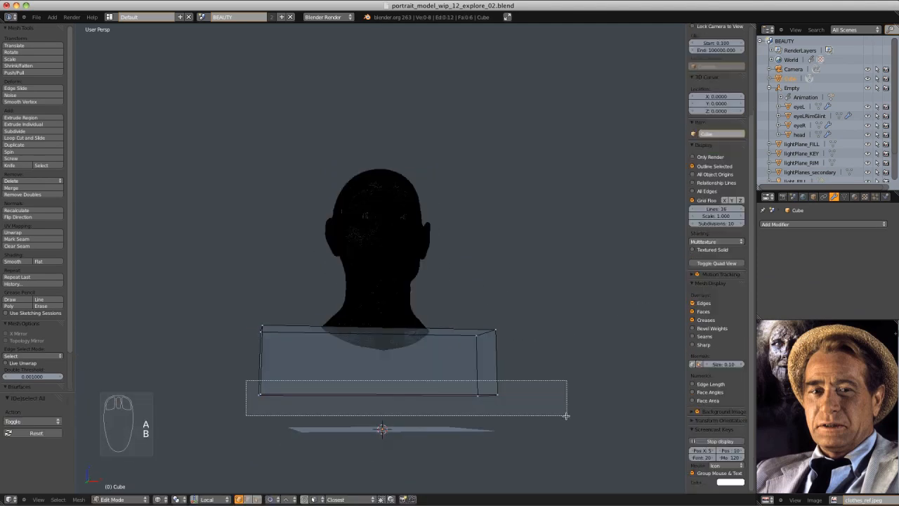
{"action": "key", "text": "g"}
{"action": "key", "text": "z"}
{"action": "left_click", "coordinate": [490, 396]}
{"action": "key", "text": "z"}
Add loop cuts across the box's width and a single loop cut through its depth
{"action": "mouse_move", "coordinate": [370, 313]}
{"action": "middle_mouse_down"}
{"action": "mouse_move", "coordinate": [387, 334]}
{"action": "mouse_move", "coordinate": [445, 339]}
{"action": "middle_mouse_up"}
{"action": "key", "text": "ctrl+r"}
{"action": "scroll", "coordinate": [388, 328], "scroll_direction": "up", "scroll_amount": 1}
{"action": "left_click", "coordinate": [388, 328]}
{"action": "key", "text": "ctrl+r"}
{"action": "left_click", "coordinate": [325, 355]}
{"action": "middle_click_drag", "start_coordinate": [325, 355], "coordinate": [376, 351]}
Scale the whole box along Y by about 1.702 to deepen it, and return to Object Mode
{"action": "key", "text": "a"}
{"action": "key", "text": "a"}
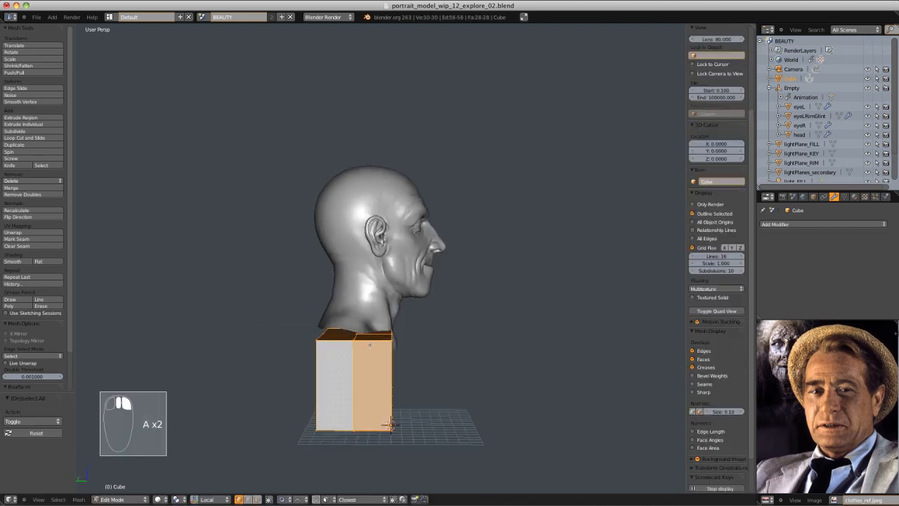
{"action": "key", "text": "s"}
{"action": "key", "text": "y"}
{"action": "left_click", "coordinate": [406, 334]}
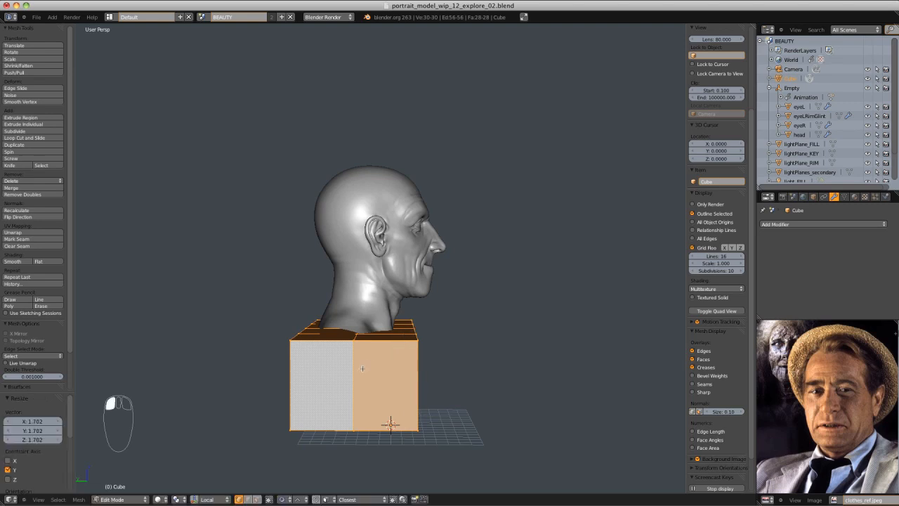
{"action": "key", "text": "a"}
{"action": "key", "text": "Tab"}
Apply smooth shading to the torso box and switch it to Sculpt Mode
{"action": "middle_click_drag", "start_coordinate": [473, 305], "coordinate": [441, 320]}
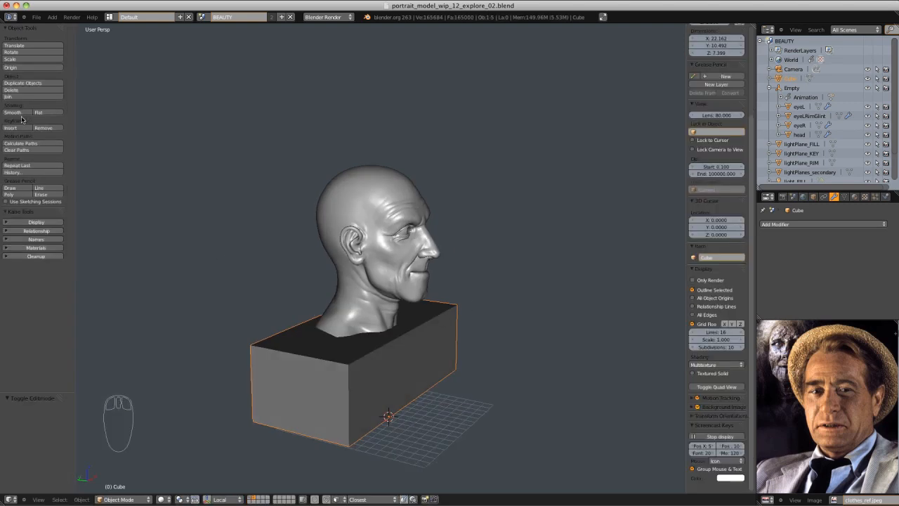
{"action": "left_click", "coordinate": [18, 113]}
{"action": "scroll", "coordinate": [359, 254], "scroll_direction": "up", "scroll_amount": 1}
{"action": "mouse_move", "coordinate": [359, 253]}
{"action": "middle_mouse_down"}
{"action": "mouse_move", "coordinate": [314, 247]}
{"action": "mouse_move", "coordinate": [308, 231]}
{"action": "mouse_move", "coordinate": [318, 240]}
{"action": "middle_mouse_up"}
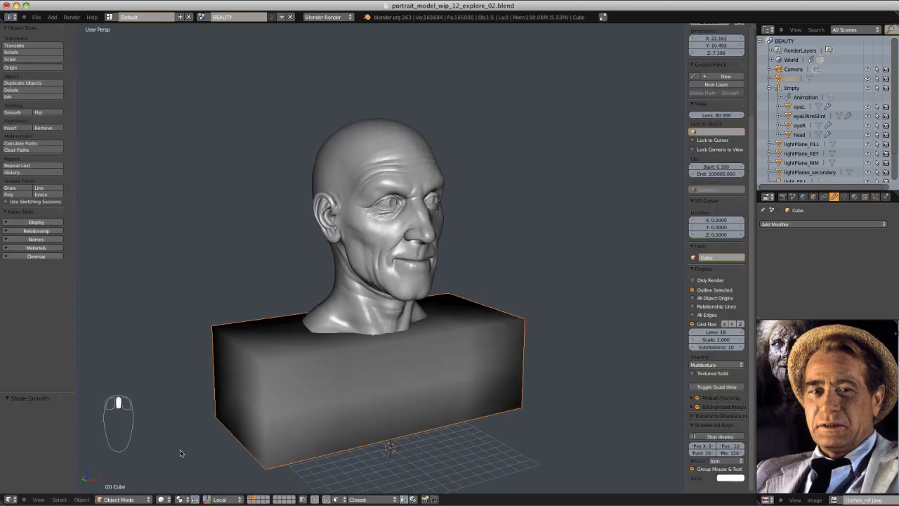
{"action": "left_click", "coordinate": [129, 500]}
{"action": "left_click", "coordinate": [129, 499]}
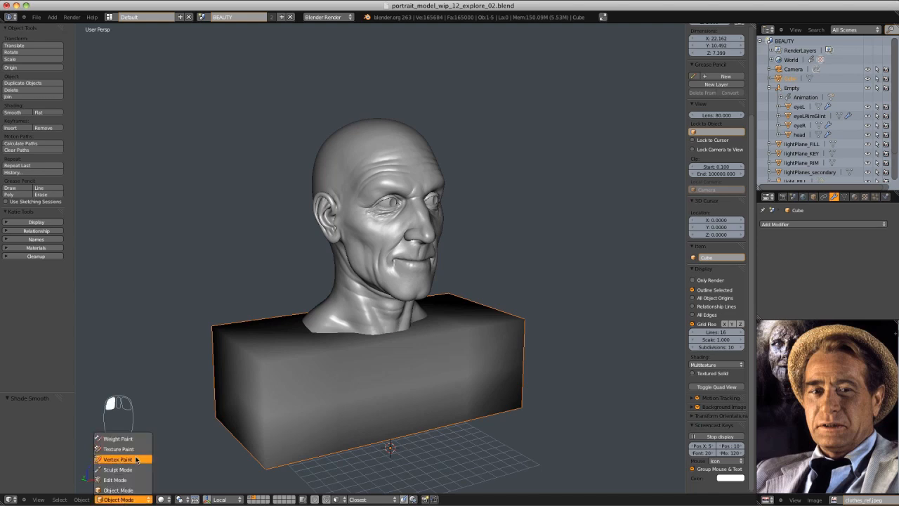
{"action": "left_click", "coordinate": [123, 463]}
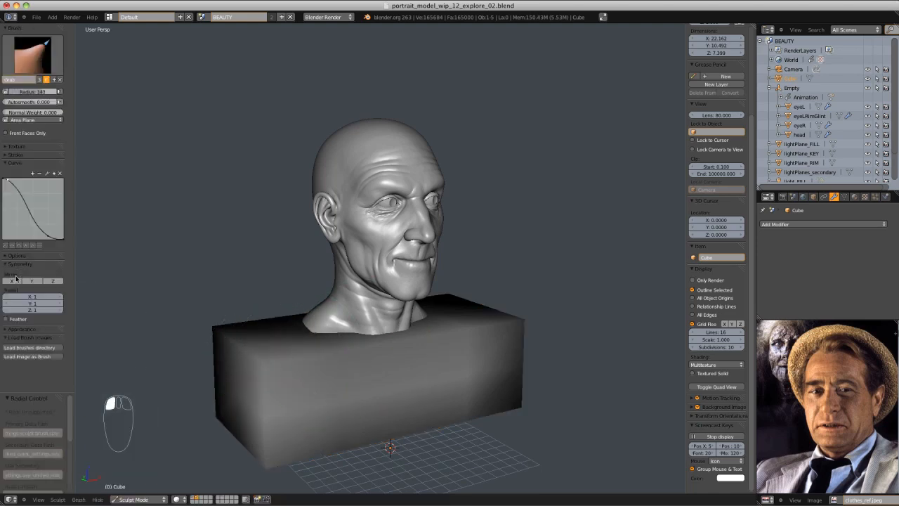
Enable X mirroring, adjust the brush strength, and pull in the box's upper side corners with the Grab brush
{"action": "left_click", "coordinate": [45, 256]}
{"action": "key", "text": "shift+f"}
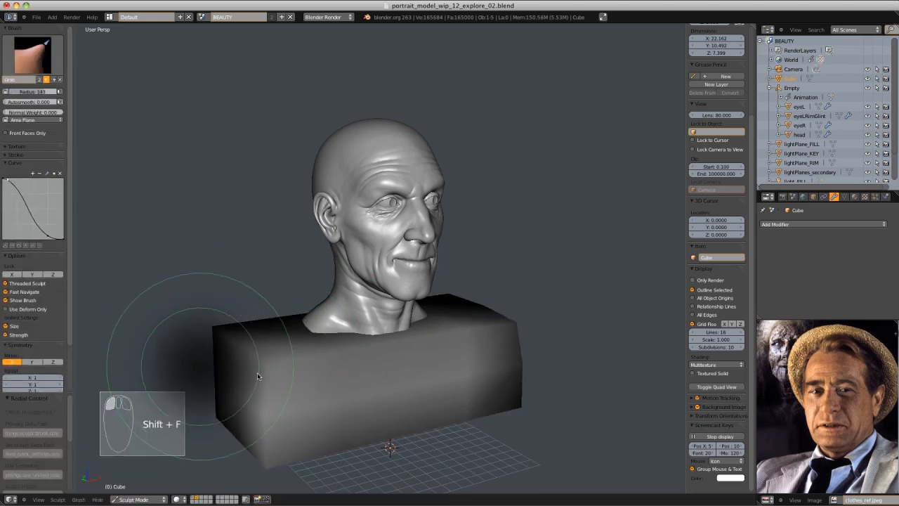
{"action": "left_click_drag", "start_coordinate": [232, 347], "coordinate": [260, 332]}
{"action": "middle_click_drag", "start_coordinate": [262, 332], "coordinate": [338, 327]}
{"action": "key", "text": "shift+f"}
{"action": "left_click", "coordinate": [356, 322]}
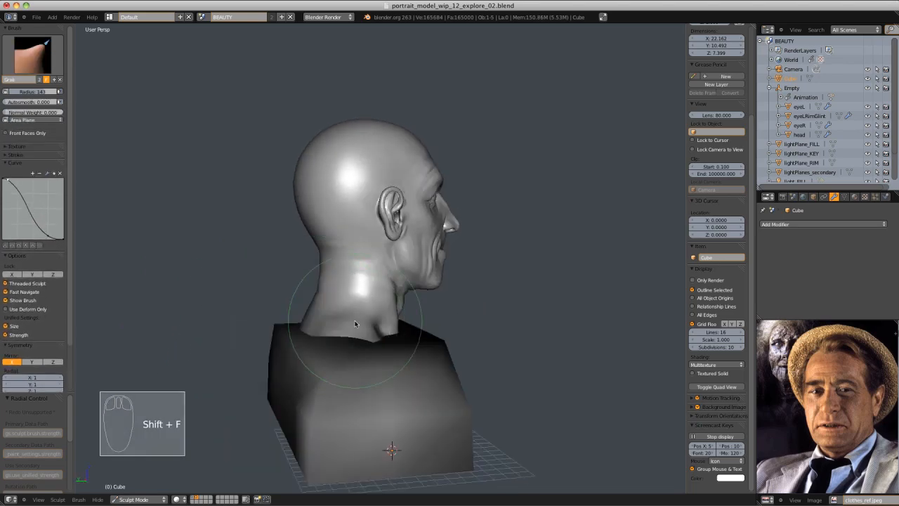
Shape the box's top around the neck into sloping shoulders with the Grab brush, undo the last stroke, and set the radius to 195
{"action": "left_click_drag", "start_coordinate": [345, 329], "coordinate": [325, 343]}
{"action": "key", "text": "f"}
{"action": "left_click", "coordinate": [343, 340]}
{"action": "middle_click_drag", "start_coordinate": [343, 340], "coordinate": [309, 332]}
{"action": "left_click_drag", "start_coordinate": [300, 337], "coordinate": [310, 337]}
{"action": "mouse_move", "coordinate": [298, 334]}
{"action": "middle_mouse_down"}
{"action": "mouse_move", "coordinate": [313, 340]}
{"action": "mouse_move", "coordinate": [285, 327]}
{"action": "mouse_move", "coordinate": [447, 338]}
{"action": "mouse_move", "coordinate": [411, 353]}
{"action": "mouse_move", "coordinate": [389, 342]}
{"action": "mouse_move", "coordinate": [371, 371]}
{"action": "mouse_move", "coordinate": [315, 359]}
{"action": "mouse_move", "coordinate": [275, 485]}
{"action": "middle_mouse_up"}
{"action": "key", "text": "ctrl+z"}
{"action": "key", "text": "f"}
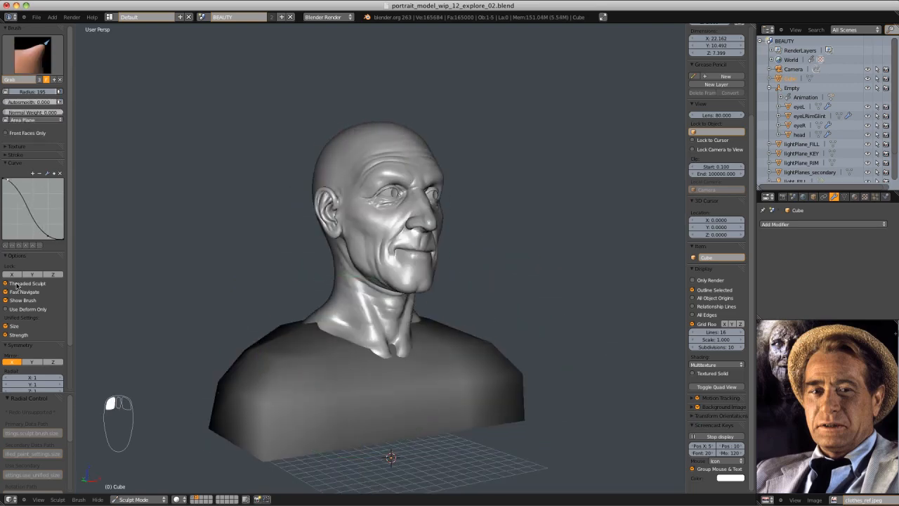
Pull the torso's lower corners inward with the Grab brush, undo the last stroke, and adjust the brush strength
{"action": "left_click_drag", "start_coordinate": [215, 431], "coordinate": [232, 425]}
{"action": "mouse_move", "coordinate": [246, 401]}
{"action": "middle_mouse_down"}
{"action": "mouse_move", "coordinate": [354, 375]}
{"action": "mouse_move", "coordinate": [366, 394]}
{"action": "middle_mouse_up"}
{"action": "left_click_drag", "start_coordinate": [284, 448], "coordinate": [314, 462]}
{"action": "key", "text": "ctrl+z"}
{"action": "key", "text": "shift+f"}
{"action": "left_click", "coordinate": [332, 429]}
{"action": "middle_click_drag", "start_coordinate": [314, 462], "coordinate": [422, 338]}
Return to Object Mode and add a Multiresolution modifier to the torso, subdivided once
{"action": "left_click", "coordinate": [139, 499]}
{"action": "left_click", "coordinate": [140, 433]}
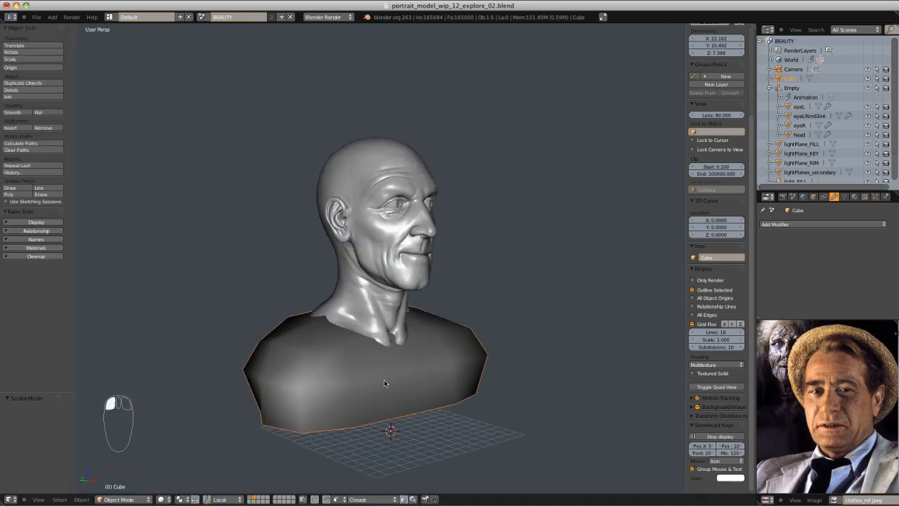
{"action": "left_click", "coordinate": [773, 224]}
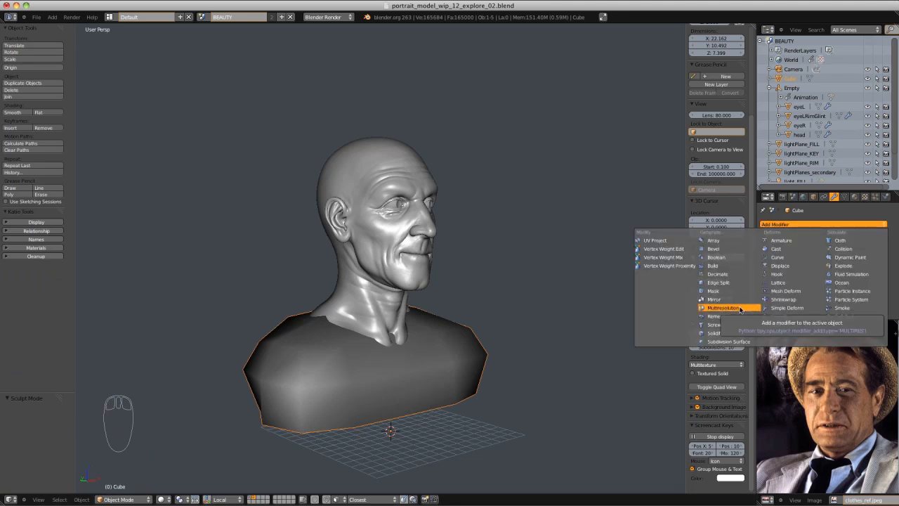
{"action": "left_click", "coordinate": [741, 310]}
{"action": "left_click", "coordinate": [842, 271]}
In Edit Mode, box-select the bottom of the torso in wireframe, delete its faces, and return to solid Object Mode
{"action": "key", "text": "Tab"}
{"action": "middle_click_drag", "start_coordinate": [449, 341], "coordinate": [425, 316]}
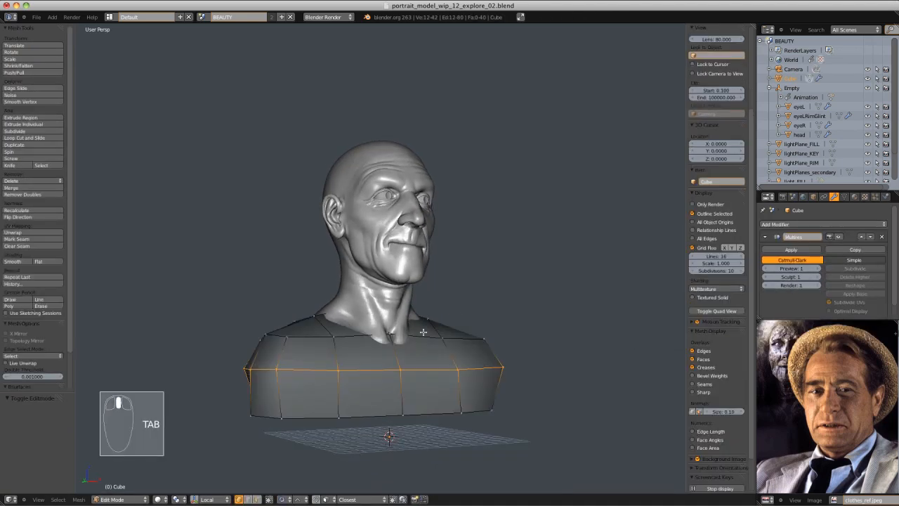
{"action": "key", "text": "z"}
{"action": "key", "text": "b"}
{"action": "left_click_drag", "start_coordinate": [226, 396], "coordinate": [532, 444]}
{"action": "key", "text": "x"}
{"action": "left_click", "coordinate": [420, 364]}
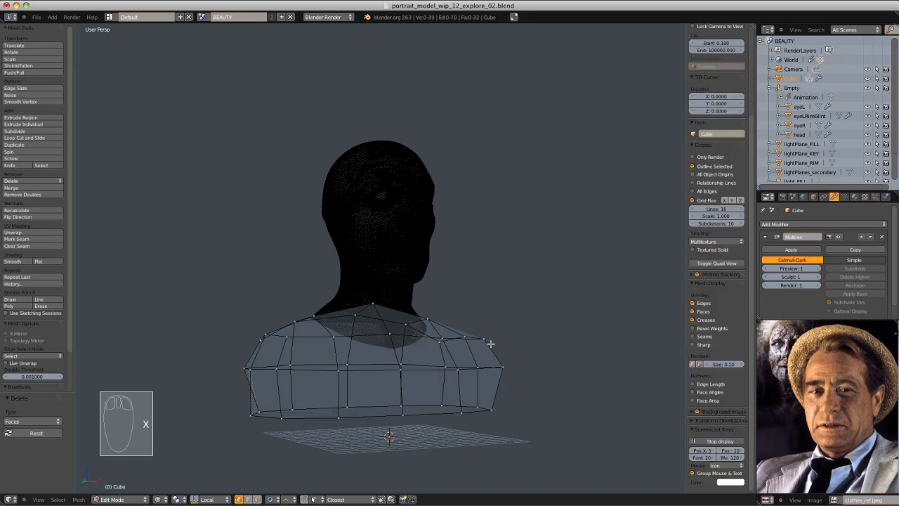
{"action": "key", "text": "Tab"}
{"action": "key", "text": "z"}
{"action": "mouse_move", "coordinate": [491, 337]}
{"action": "middle_mouse_down"}
{"action": "mouse_move", "coordinate": [523, 357]}
{"action": "mouse_move", "coordinate": [548, 358]}
{"action": "middle_mouse_up"}
Switch back to Sculpt Mode, set the Grab brush radius to 200, and pull the upper back slightly outward
{"action": "left_click", "coordinate": [118, 499]}
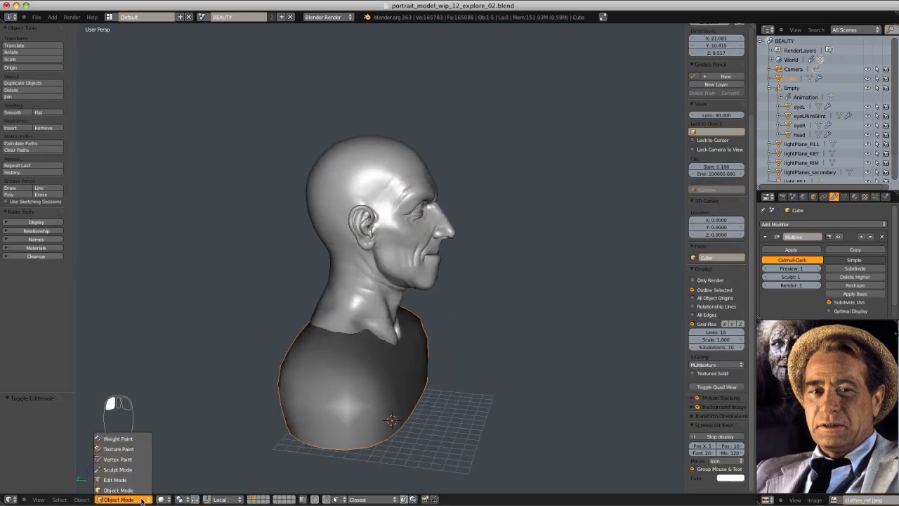
{"action": "left_click", "coordinate": [123, 478]}
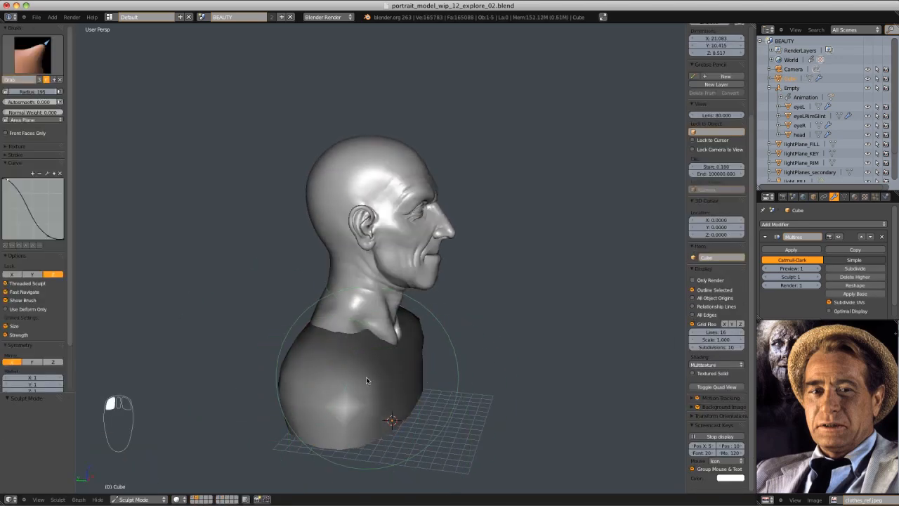
{"action": "mouse_move", "coordinate": [404, 422]}
{"action": "middle_mouse_down"}
{"action": "mouse_move", "coordinate": [314, 325]}
{"action": "mouse_move", "coordinate": [261, 432]}
{"action": "mouse_move", "coordinate": [297, 423]}
{"action": "middle_mouse_up"}
{"action": "key", "text": "f"}
{"action": "left_click", "coordinate": [355, 342]}
{"action": "middle_click_drag", "start_coordinate": [351, 337], "coordinate": [316, 330]}
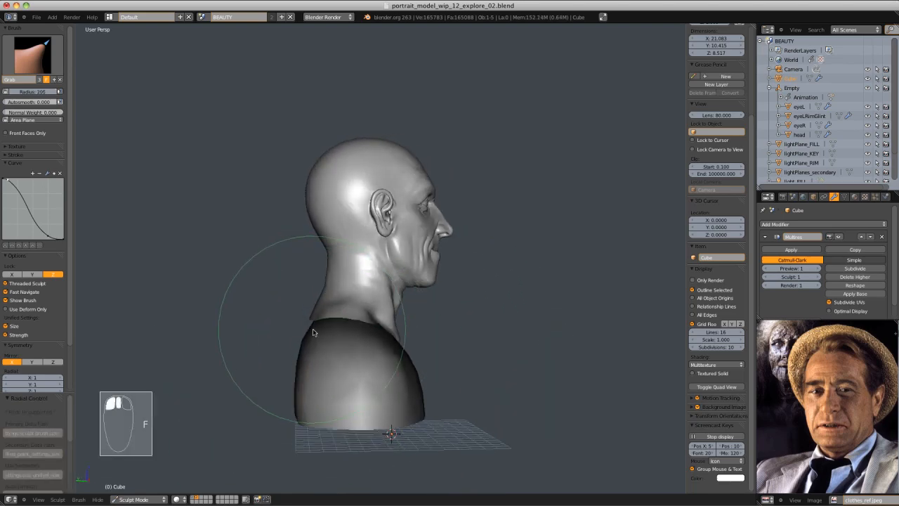
{"action": "left_click_drag", "start_coordinate": [315, 330], "coordinate": [308, 330]}
Undo the last stroke and pull the torso's lower back edge outward with the Grab brush
{"action": "key", "text": "d"}
{"action": "middle_click_drag", "start_coordinate": [308, 376], "coordinate": [319, 385]}
{"action": "key", "text": "ctrl+z"}
{"action": "key", "text": "g"}
{"action": "left_click_drag", "start_coordinate": [298, 413], "coordinate": [284, 415]}
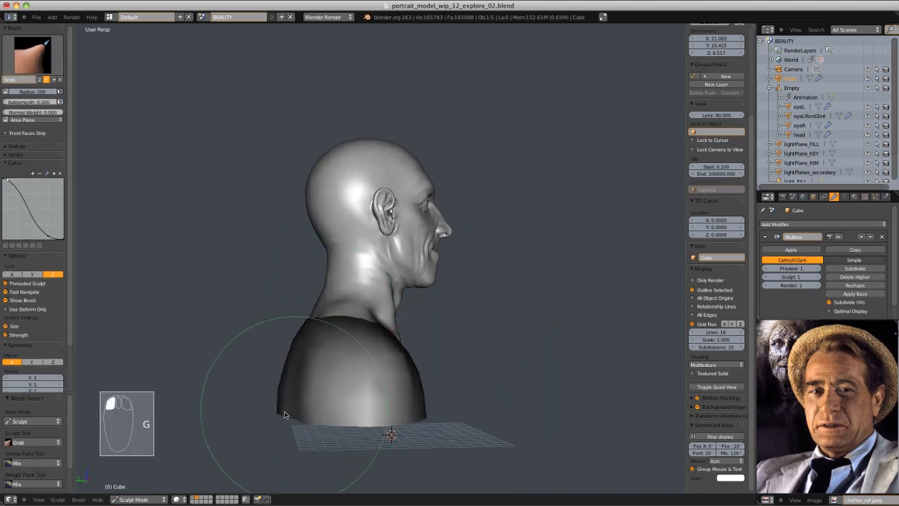
Set the Grab brush radius to 146 and check the torso shape from the side and front
{"action": "mouse_move", "coordinate": [314, 390]}
{"action": "middle_mouse_down"}
{"action": "mouse_move", "coordinate": [279, 391]}
{"action": "mouse_move", "coordinate": [389, 339]}
{"action": "middle_mouse_up"}
{"action": "scroll", "coordinate": [389, 339], "scroll_direction": "down", "scroll_amount": 2}
{"action": "key", "text": "f"}
{"action": "left_click", "coordinate": [365, 345]}
{"action": "scroll", "coordinate": [373, 370], "scroll_direction": "up", "scroll_amount": 2}
{"action": "middle_click_drag", "start_coordinate": [373, 371], "coordinate": [365, 369]}
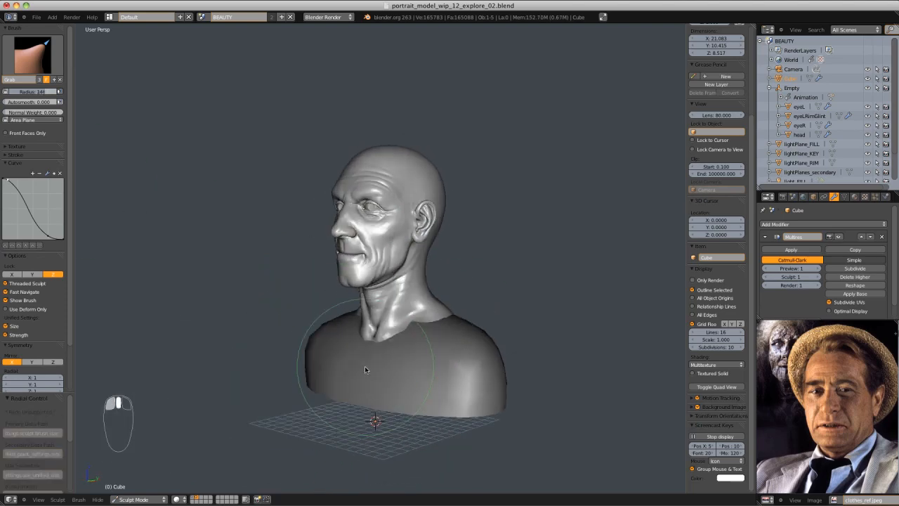
{"action": "mouse_move", "coordinate": [320, 334]}
{"action": "middle_mouse_down"}
{"action": "mouse_move", "coordinate": [501, 377]}
{"action": "mouse_move", "coordinate": [456, 354]}
{"action": "mouse_move", "coordinate": [470, 338]}
{"action": "middle_mouse_up"}
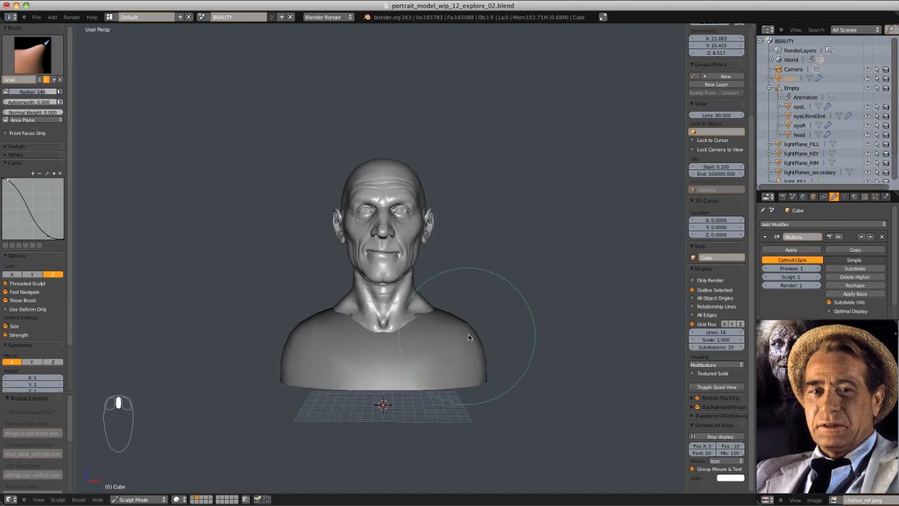
Scale the entire torso mesh up slightly in Edit Mode and return to Sculpt Mode
{"action": "key", "text": "Tab"}
{"action": "key", "text": "a"}
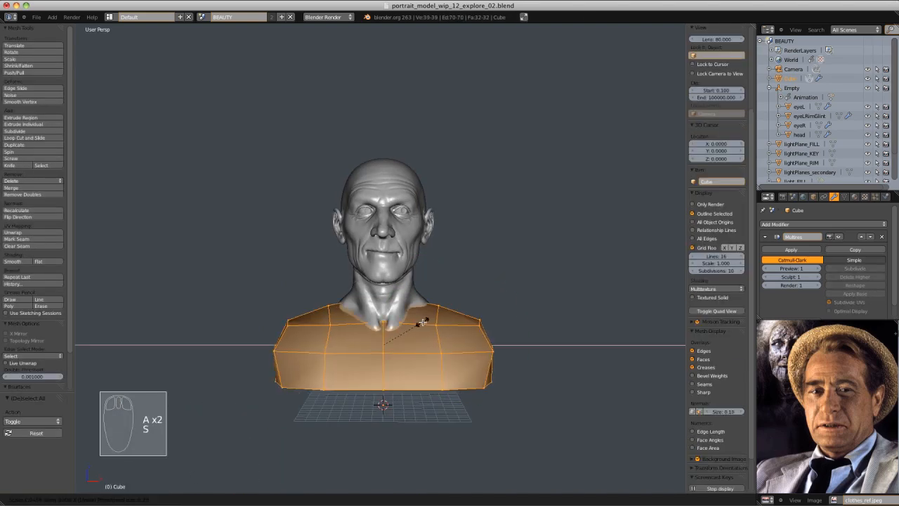
{"action": "key", "text": "s"}
{"action": "left_click", "coordinate": [492, 286]}
{"action": "key", "text": "Tab"}
{"action": "mouse_move", "coordinate": [492, 287]}
{"action": "middle_mouse_down"}
{"action": "mouse_move", "coordinate": [472, 281]}
{"action": "mouse_move", "coordinate": [536, 301]}
{"action": "mouse_move", "coordinate": [462, 294]}
{"action": "mouse_move", "coordinate": [585, 308]}
{"action": "mouse_move", "coordinate": [575, 309]}
{"action": "middle_mouse_up"}
Subdivide the torso's Multiresolution modifier to level 2
{"action": "left_click", "coordinate": [854, 268]}
{"action": "scroll", "coordinate": [483, 313], "scroll_direction": "up", "scroll_amount": 2}
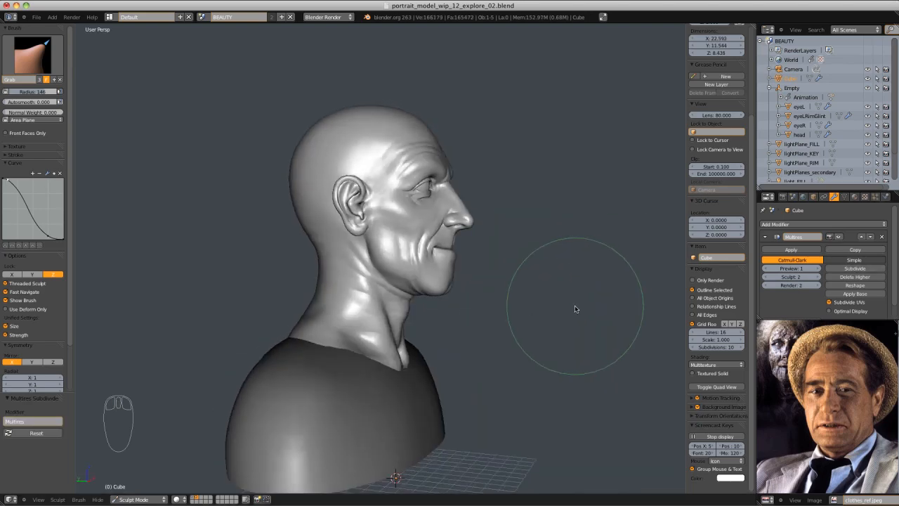
{"action": "middle_click_drag", "start_coordinate": [527, 343], "coordinate": [449, 305]}
{"action": "scroll", "coordinate": [436, 305], "scroll_direction": "up", "scroll_amount": 1}
Switch to the Crease brush and set its radius to 113
{"action": "key", "text": "shift+c"}
{"action": "key", "text": "f"}
{"action": "left_click", "coordinate": [362, 305]}
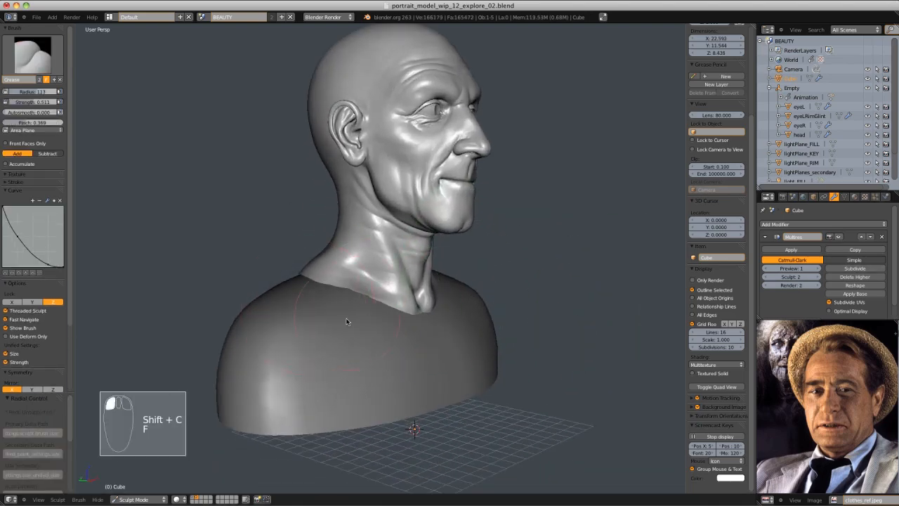
{"action": "mouse_move", "coordinate": [294, 309]}
{"action": "middle_mouse_down"}
{"action": "mouse_move", "coordinate": [363, 338]}
{"action": "mouse_move", "coordinate": [365, 369]}
{"action": "mouse_move", "coordinate": [273, 277]}
{"action": "mouse_move", "coordinate": [364, 346]}
{"action": "mouse_move", "coordinate": [417, 336]}
{"action": "middle_mouse_up"}
Set the torso's Multires preview level to 2 and build up the shoulder with the Draw brush
{"action": "left_click", "coordinate": [819, 269]}
{"action": "middle_click_drag", "start_coordinate": [474, 304], "coordinate": [386, 328]}
{"action": "key", "text": "d"}
{"action": "key", "text": "f"}
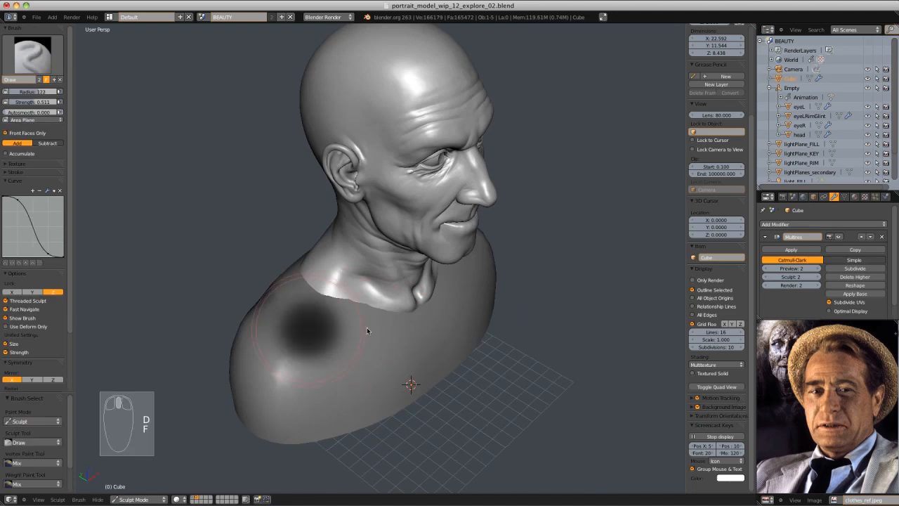
{"action": "left_click", "coordinate": [348, 311]}
{"action": "mouse_move", "coordinate": [384, 291]}
{"action": "middle_mouse_down"}
{"action": "mouse_move", "coordinate": [345, 295]}
{"action": "mouse_move", "coordinate": [302, 283]}
{"action": "mouse_move", "coordinate": [342, 308]}
{"action": "mouse_move", "coordinate": [421, 301]}
{"action": "mouse_move", "coordinate": [381, 321]}
{"action": "mouse_move", "coordinate": [343, 363]}
{"action": "middle_mouse_up"}
Set the Crease brush radius to 80 and subdivide the torso's Multires modifier to level 3
{"action": "key", "text": "shift+c"}
{"action": "key", "text": "f"}
{"action": "mouse_move", "coordinate": [320, 393]}
{"action": "middle_mouse_down"}
{"action": "mouse_move", "coordinate": [369, 385]}
{"action": "mouse_move", "coordinate": [343, 395]}
{"action": "middle_mouse_up"}
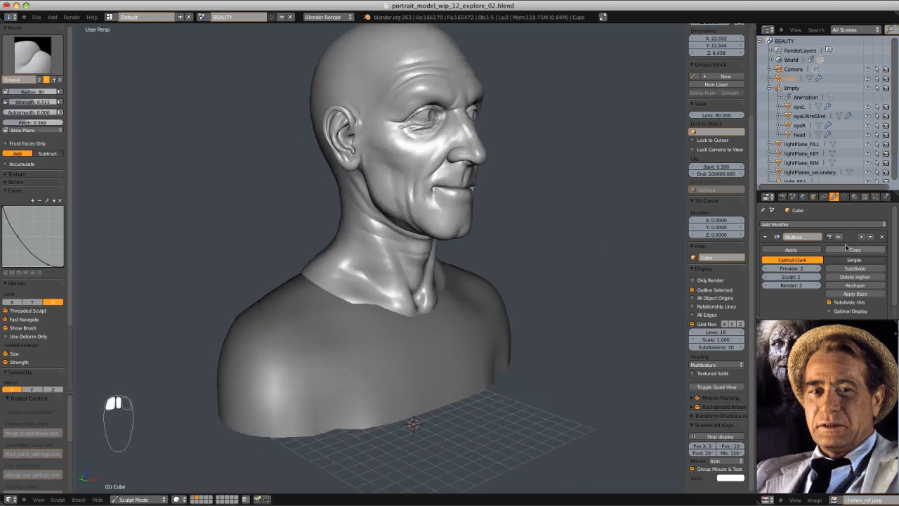
{"action": "left_click", "coordinate": [855, 269]}
Undo the last test strokes on the torso's back and set the Draw brush radius to 200 with a lower strength
{"action": "mouse_move", "coordinate": [343, 427]}
{"action": "middle_mouse_down"}
{"action": "mouse_move", "coordinate": [326, 422]}
{"action": "mouse_move", "coordinate": [342, 363]}
{"action": "mouse_move", "coordinate": [418, 422]}
{"action": "middle_mouse_up"}
{"action": "key", "text": "ctrl+z"}
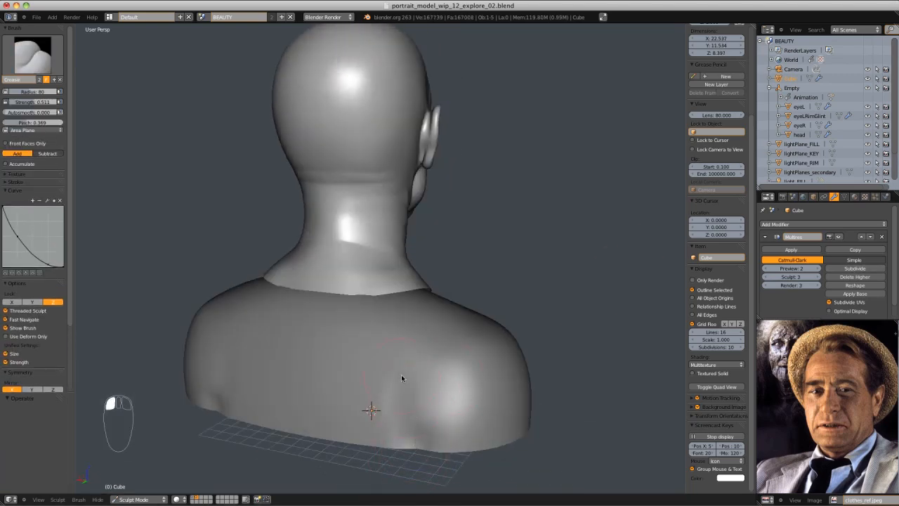
{"action": "key", "text": "d"}
{"action": "key", "text": "f"}
{"action": "left_click", "coordinate": [430, 328]}
{"action": "key", "text": "ctrl+z"}
{"action": "key", "text": "shift+f"}
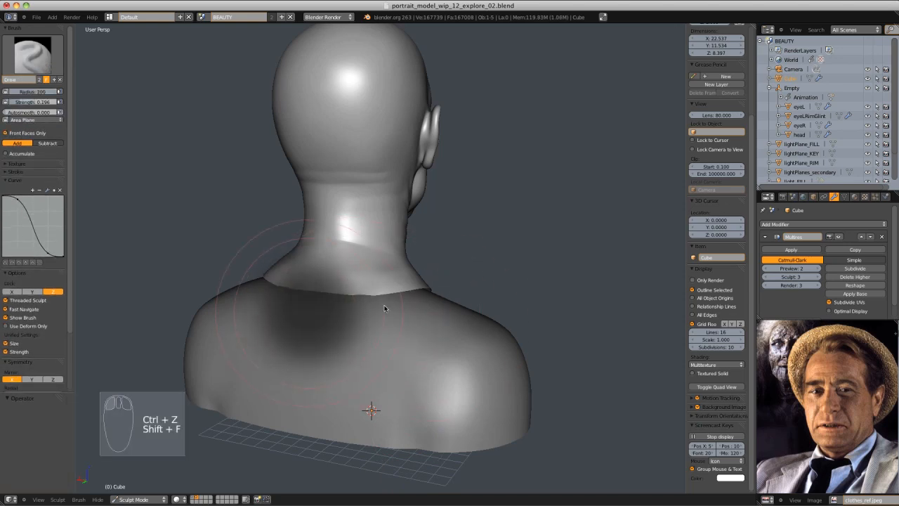
{"action": "left_click", "coordinate": [386, 309]}
Build up the upper back and shoulder blades with the Draw brush, setting its strength to 0.613
{"action": "left_click_drag", "start_coordinate": [316, 309], "coordinate": [300, 294]}
{"action": "middle_click_drag", "start_coordinate": [300, 293], "coordinate": [312, 307]}
{"action": "left_click_drag", "start_coordinate": [313, 307], "coordinate": [335, 384]}
{"action": "key", "text": "shift+f"}
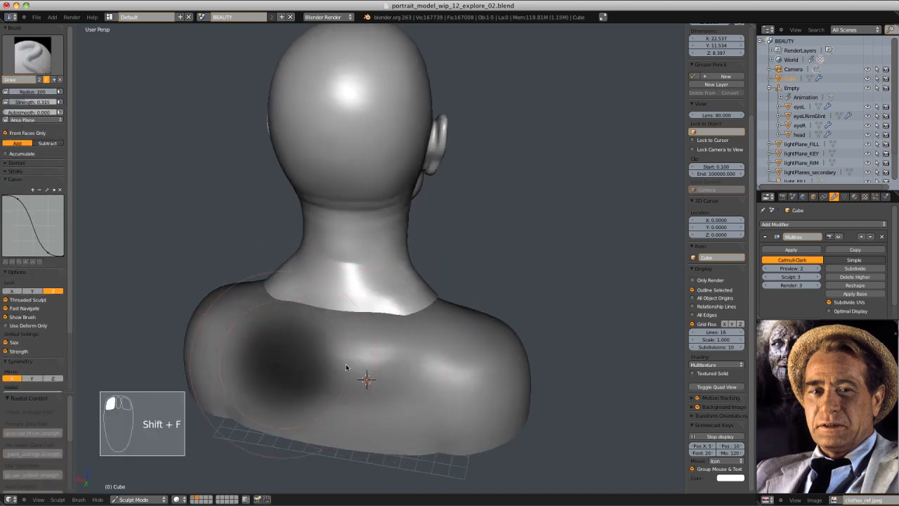
{"action": "left_click", "coordinate": [346, 364]}
{"action": "mouse_move", "coordinate": [298, 384]}
{"action": "middle_mouse_down"}
{"action": "mouse_move", "coordinate": [361, 323]}
{"action": "mouse_move", "coordinate": [257, 291]}
{"action": "mouse_move", "coordinate": [359, 282]}
{"action": "mouse_move", "coordinate": [301, 286]}
{"action": "middle_mouse_up"}
Smooth the upper back with the Smooth brush at radius 200 and check the torso from the front
{"action": "key", "text": "s"}
{"action": "left_click_drag", "start_coordinate": [302, 286], "coordinate": [274, 301]}
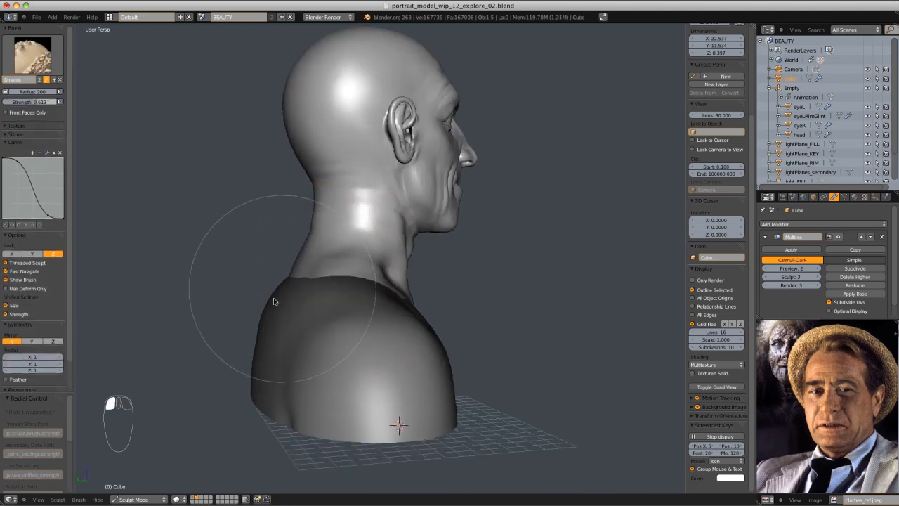
{"action": "scroll", "coordinate": [360, 300], "scroll_direction": "down", "scroll_amount": 4}
{"action": "mouse_move", "coordinate": [350, 296]}
{"action": "middle_mouse_down"}
{"action": "mouse_move", "coordinate": [520, 246]}
{"action": "mouse_move", "coordinate": [445, 302]}
{"action": "middle_mouse_up"}
{"action": "scroll", "coordinate": [445, 301], "scroll_direction": "up", "scroll_amount": 3}
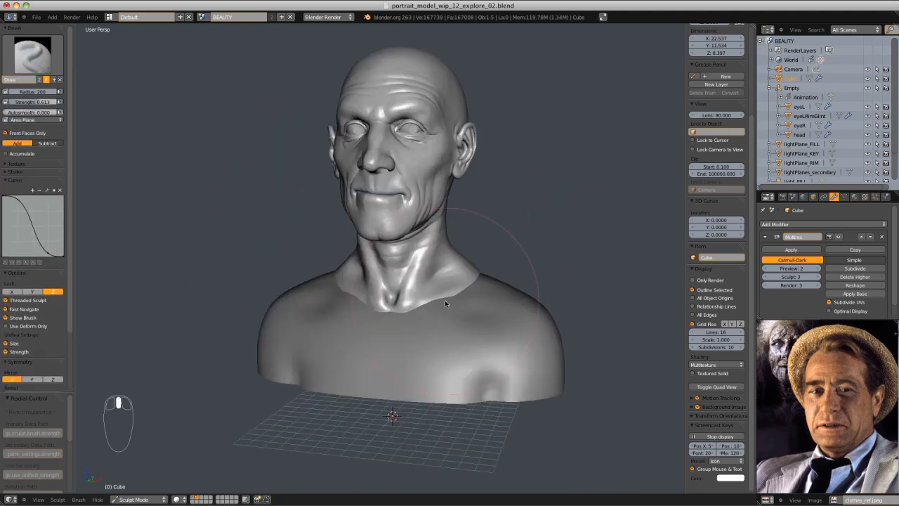
Deepen the front armpit fold with the Crease brush at radius 52 and tighten it with the Pinch brush
{"action": "key", "text": "shift+c"}
{"action": "key", "text": "f"}
{"action": "left_click", "coordinate": [403, 395]}
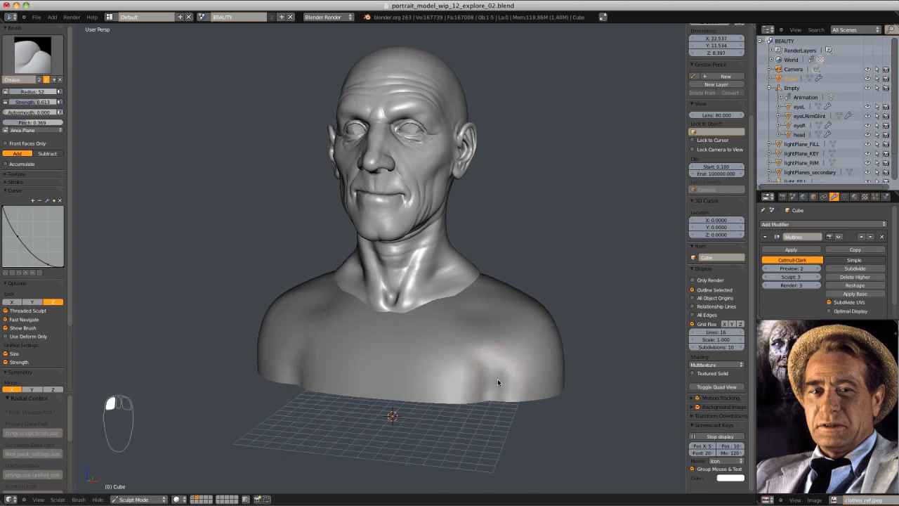
{"action": "key", "text": "p"}
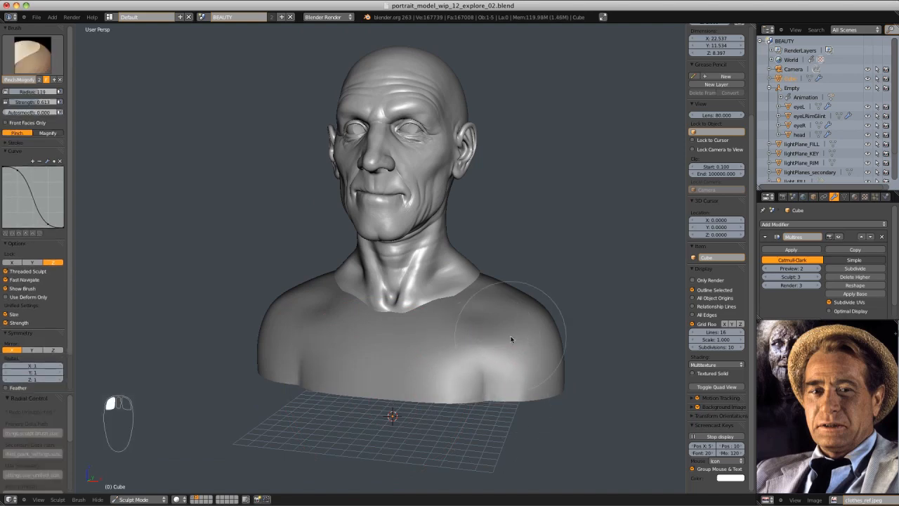
{"action": "mouse_move", "coordinate": [511, 339]}
{"action": "middle_mouse_down"}
{"action": "mouse_move", "coordinate": [509, 298]}
{"action": "mouse_move", "coordinate": [396, 307]}
{"action": "mouse_move", "coordinate": [402, 318]}
{"action": "middle_mouse_up"}
{"action": "scroll", "coordinate": [394, 320], "scroll_direction": "up", "scroll_amount": 1}
Resize the Draw brush and add volume around the shoulder and upper chest
{"action": "key", "text": "d"}
{"action": "key", "text": "f"}
{"action": "left_click", "coordinate": [361, 326]}
{"action": "mouse_move", "coordinate": [313, 310]}
{"action": "middle_mouse_down"}
{"action": "mouse_move", "coordinate": [355, 325]}
{"action": "mouse_move", "coordinate": [332, 323]}
{"action": "mouse_move", "coordinate": [344, 287]}
{"action": "middle_mouse_up"}
{"action": "key", "text": "f"}
{"action": "left_click", "coordinate": [370, 323]}
{"action": "mouse_move", "coordinate": [401, 301]}
{"action": "middle_mouse_down"}
{"action": "mouse_move", "coordinate": [380, 311]}
{"action": "mouse_move", "coordinate": [394, 304]}
{"action": "middle_mouse_up"}
Reshape the shoulder line with the Grab brush, reducing its radius to 119
{"action": "key", "text": "g"}
{"action": "key", "text": "g"}
{"action": "key", "text": "f"}
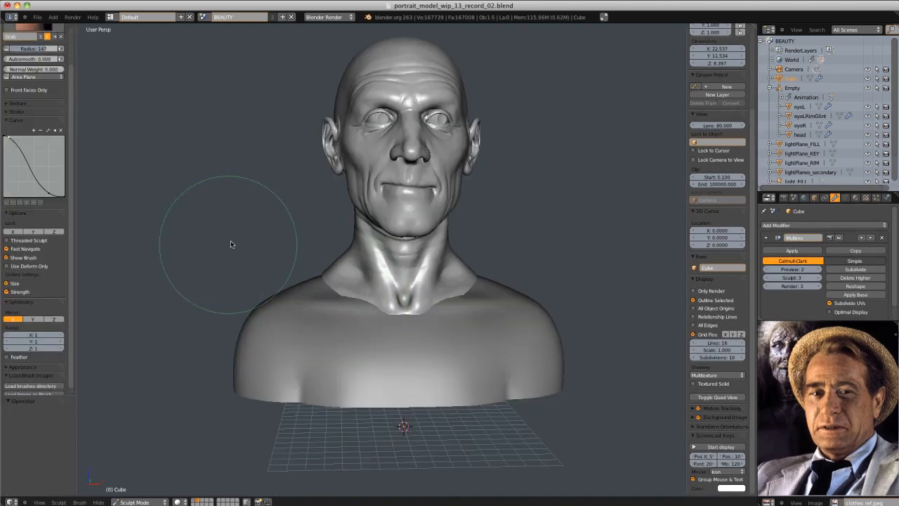
{"action": "key", "text": "f"}
{"action": "left_click", "coordinate": [282, 306]}
{"action": "key", "text": "f"}
{"action": "left_click", "coordinate": [291, 300]}
{"action": "key", "text": "f"}
{"action": "left_click", "coordinate": [299, 288]}
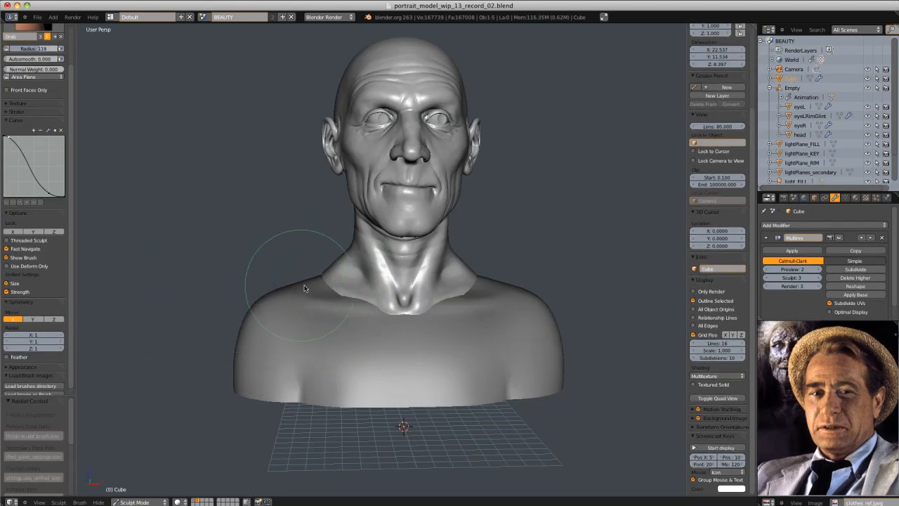
Sculpt the collarbone and shoulder area with the Crease brush at radius 75
{"action": "middle_click_drag", "start_coordinate": [307, 287], "coordinate": [354, 340]}
{"action": "key", "text": "shift+c"}
{"action": "key", "text": "f"}
{"action": "left_click", "coordinate": [293, 336]}
{"action": "middle_click_drag", "start_coordinate": [293, 337], "coordinate": [317, 336]}
{"action": "left_click_drag", "start_coordinate": [300, 342], "coordinate": [234, 338], "text": "ctrl"}
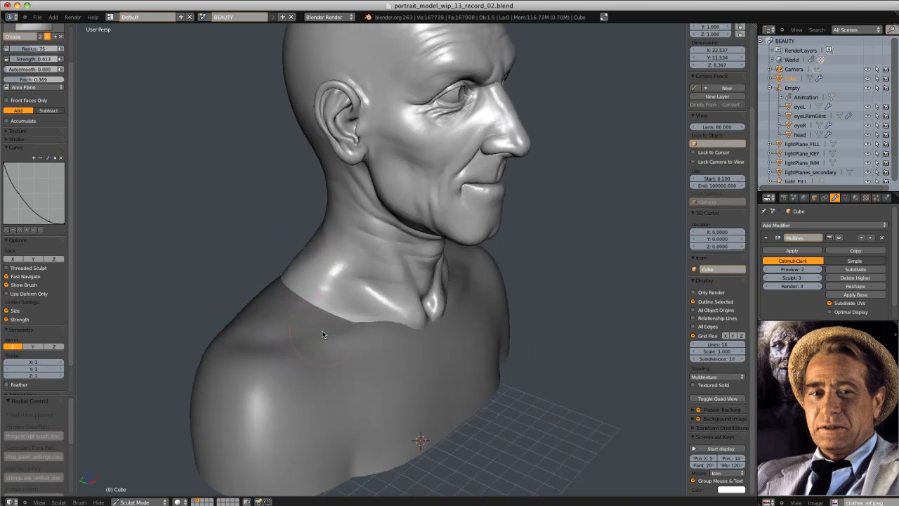
{"action": "middle_click_drag", "start_coordinate": [288, 350], "coordinate": [453, 363]}
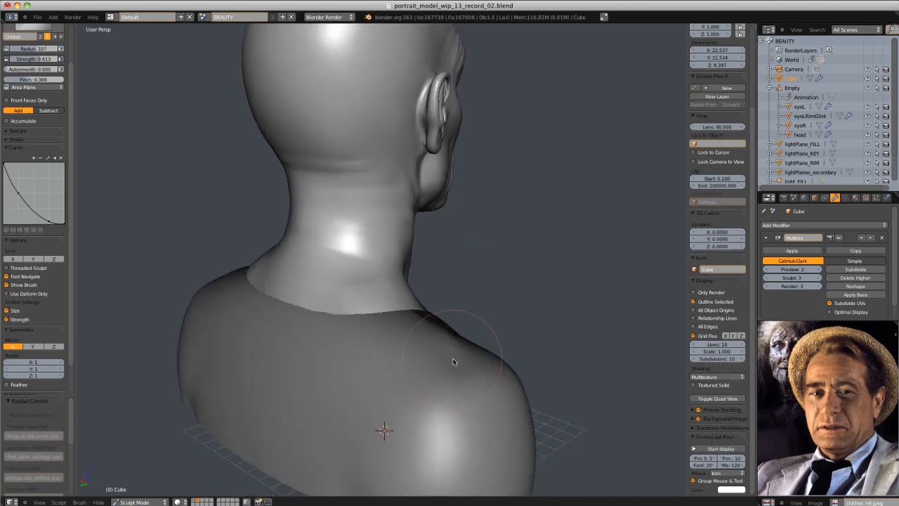
Sculpt the upper back and shoulders with the Draw brush at radius 194 and strength 0.220, checking the torso from several sides
{"action": "key", "text": "d"}
{"action": "key", "text": "f"}
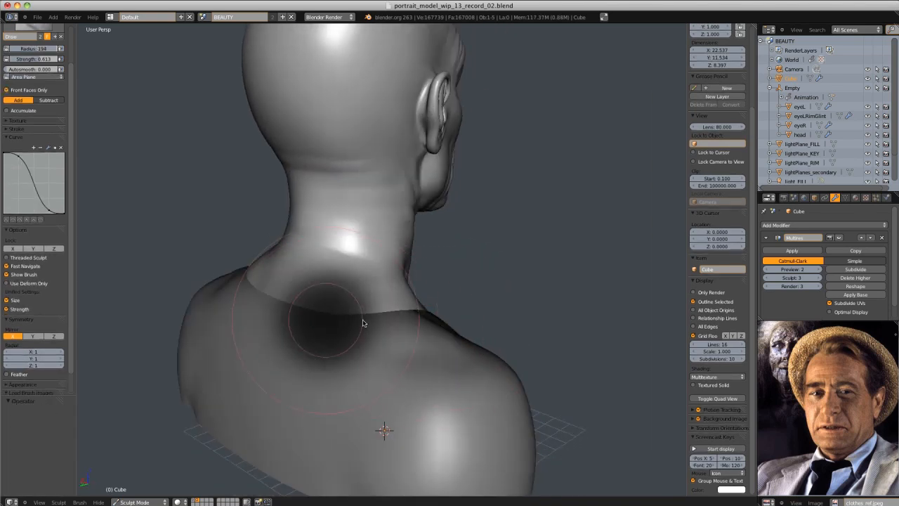
{"action": "left_click", "coordinate": [398, 333]}
{"action": "middle_click_drag", "start_coordinate": [395, 327], "coordinate": [411, 354]}
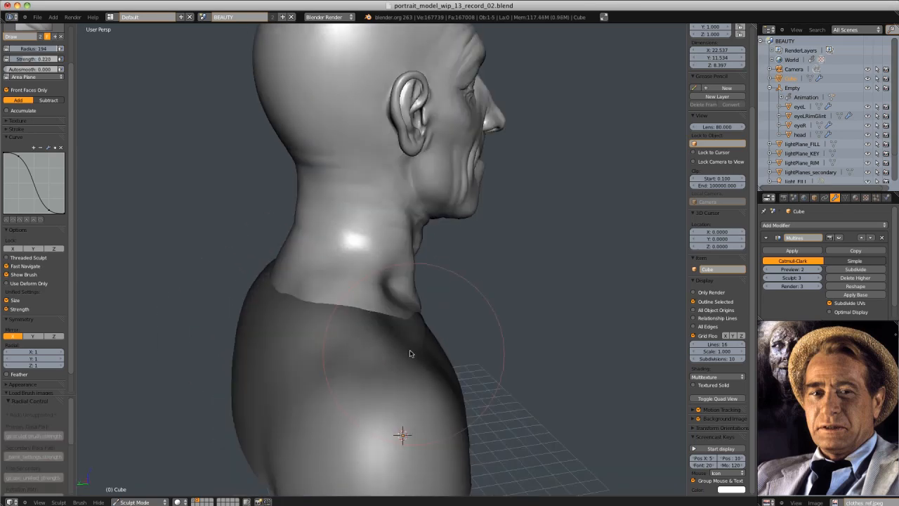
{"action": "key", "text": "shift+f"}
{"action": "left_click", "coordinate": [310, 344]}
{"action": "scroll", "coordinate": [361, 343], "scroll_direction": "down", "scroll_amount": 3}
{"action": "middle_click_drag", "start_coordinate": [430, 223], "coordinate": [375, 207]}
{"action": "mouse_move", "coordinate": [523, 189]}
{"action": "middle_mouse_down"}
{"action": "mouse_move", "coordinate": [482, 181]}
{"action": "mouse_move", "coordinate": [458, 163]}
{"action": "mouse_move", "coordinate": [447, 232]}
{"action": "middle_mouse_up"}
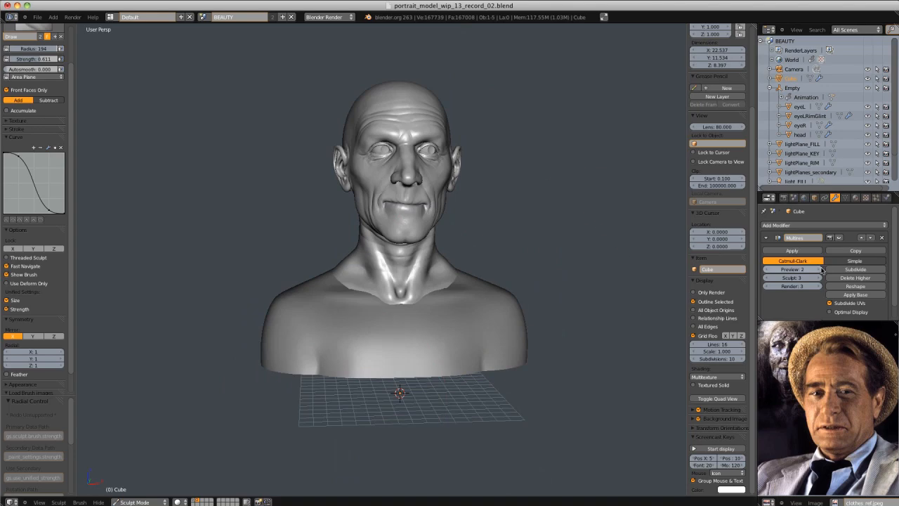
Set the torso's Multires preview level to 3, then switch to Object Mode and rename the object as body
{"action": "left_click", "coordinate": [126, 501]}
{"action": "left_click", "coordinate": [135, 493]}
{"action": "scroll", "coordinate": [468, 279], "scroll_direction": "up", "scroll_amount": 2}
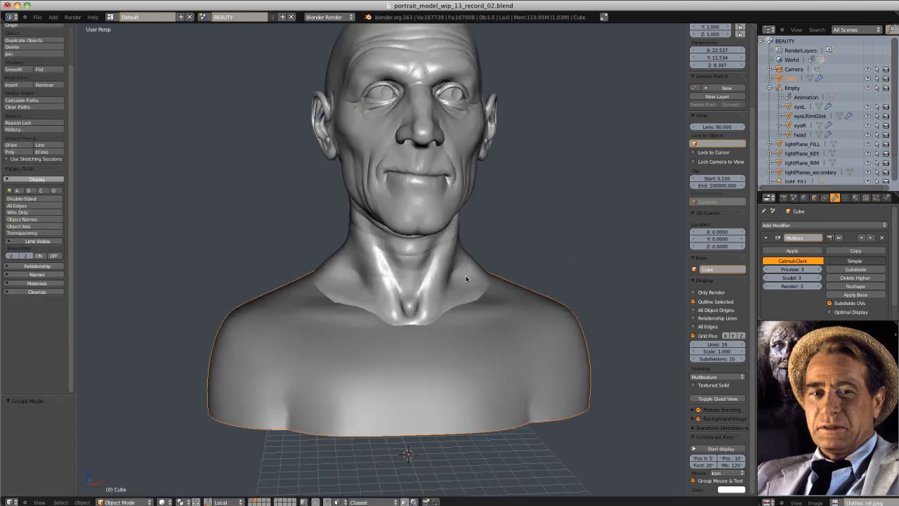
{"action": "key", "text": "a"}
{"action": "middle_click_drag", "start_coordinate": [468, 279], "coordinate": [512, 191]}
{"action": "scroll", "coordinate": [513, 192], "scroll_direction": "down", "scroll_amount": 2}
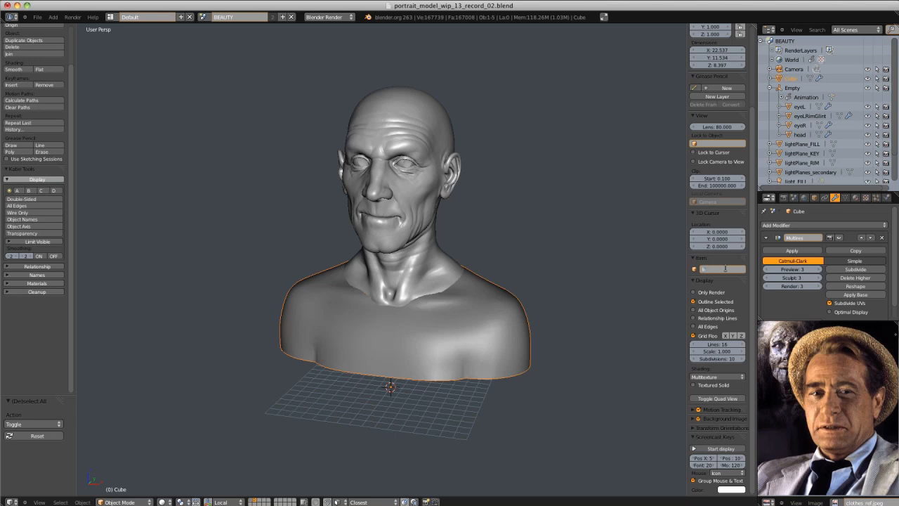
Move the head's parent Empty to the portrait model's layer and hide the lights and camera layer again
{"action": "left_click", "coordinate": [791, 78]}
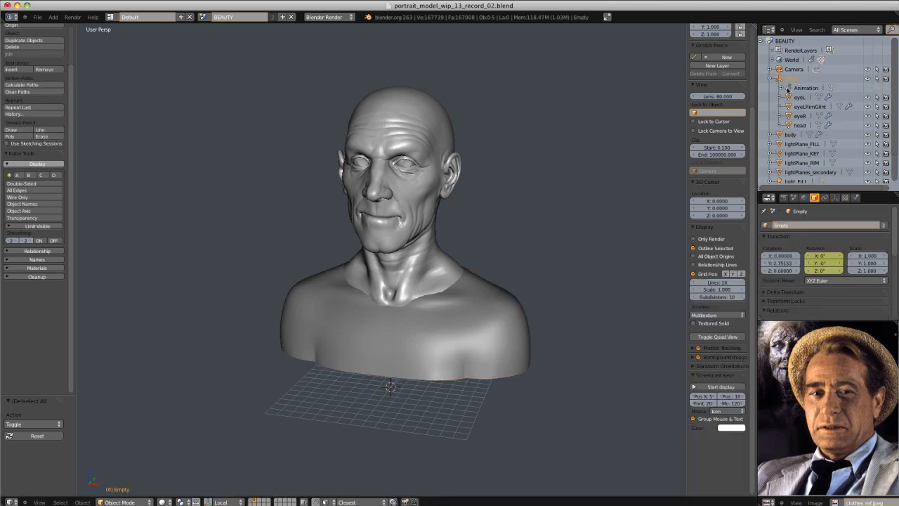
{"action": "left_click", "coordinate": [253, 501], "text": "shift"}
{"action": "key", "text": "r"}
{"action": "key", "text": "r"}
{"action": "right_click", "coordinate": [392, 344]}
{"action": "key", "text": "m"}
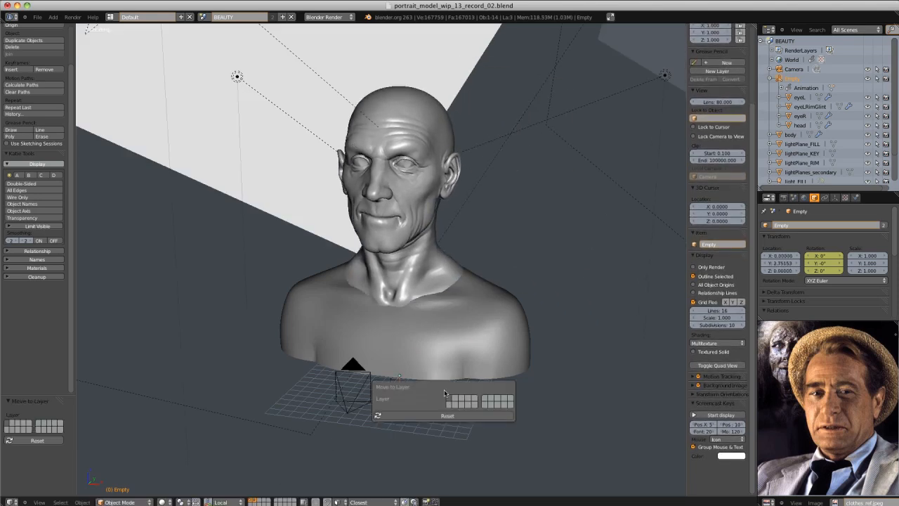
{"action": "left_click", "coordinate": [456, 399]}
{"action": "left_click", "coordinate": [253, 500], "text": "shift"}
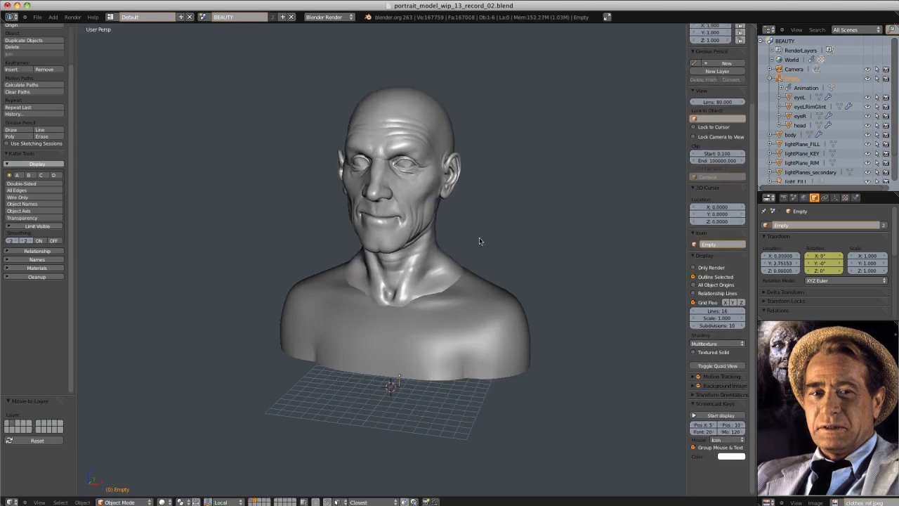
Rename the Empty as portrait_GRP and parent the body object to it
{"action": "key", "text": "g"}
{"action": "right_click", "coordinate": [467, 188]}
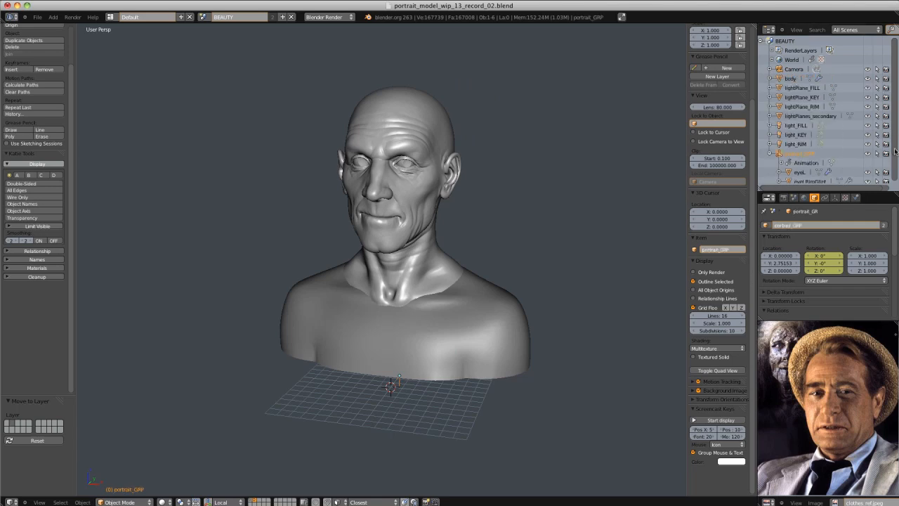
{"action": "scroll", "coordinate": [895, 151], "scroll_direction": "down", "scroll_amount": 2}
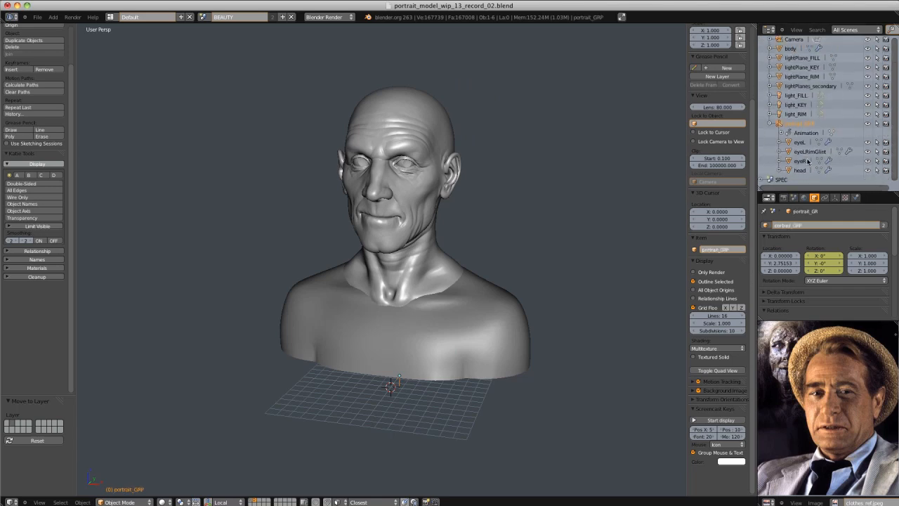
{"action": "left_click", "coordinate": [801, 49]}
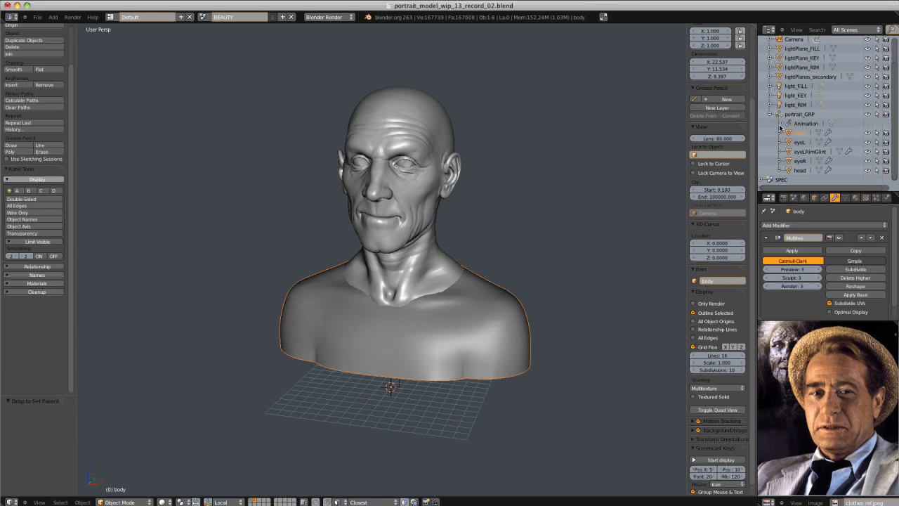
Add a plane mesh and enter Edit Mode with snapping to surfaces set up
{"action": "mouse_move", "coordinate": [512, 236]}
{"action": "middle_mouse_down"}
{"action": "mouse_move", "coordinate": [466, 221]}
{"action": "mouse_move", "coordinate": [491, 281]}
{"action": "mouse_move", "coordinate": [540, 279]}
{"action": "mouse_move", "coordinate": [510, 231]}
{"action": "middle_mouse_up"}
{"action": "key", "text": "shift+a"}
{"action": "mouse_move", "coordinate": [324, 222]}
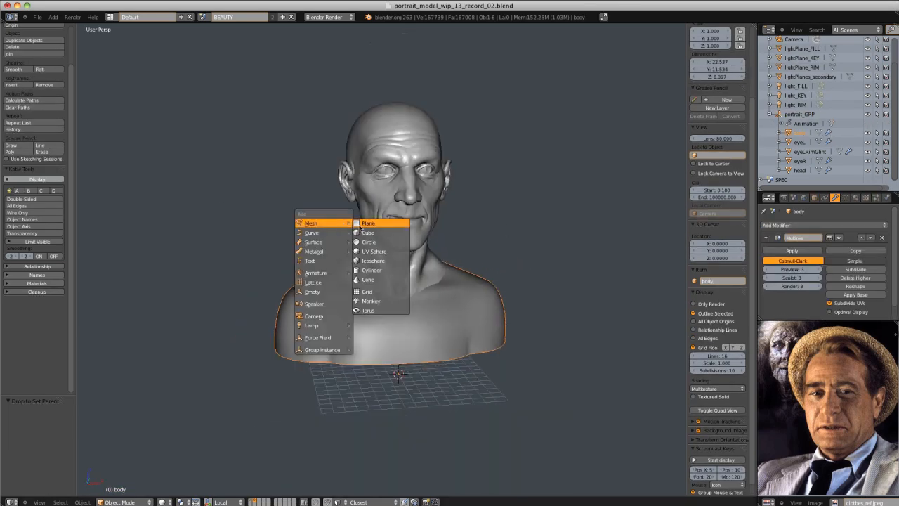
{"action": "left_click", "coordinate": [366, 223]}
{"action": "left_click", "coordinate": [284, 502]}
{"action": "left_click", "coordinate": [294, 486]}
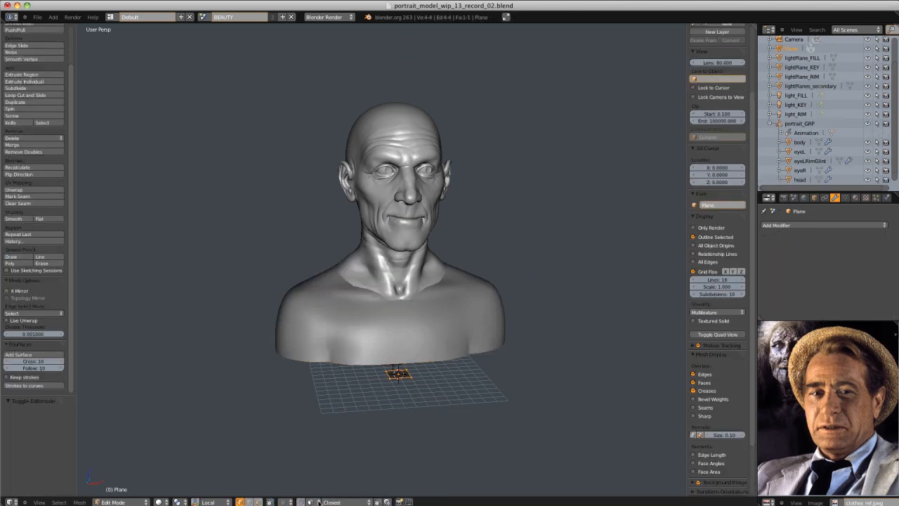
Delete vertices from the plane to leave a single edge and move that edge onto the upper chest
{"action": "scroll", "coordinate": [434, 383], "scroll_direction": "up", "scroll_amount": 2}
{"action": "key", "text": "x"}
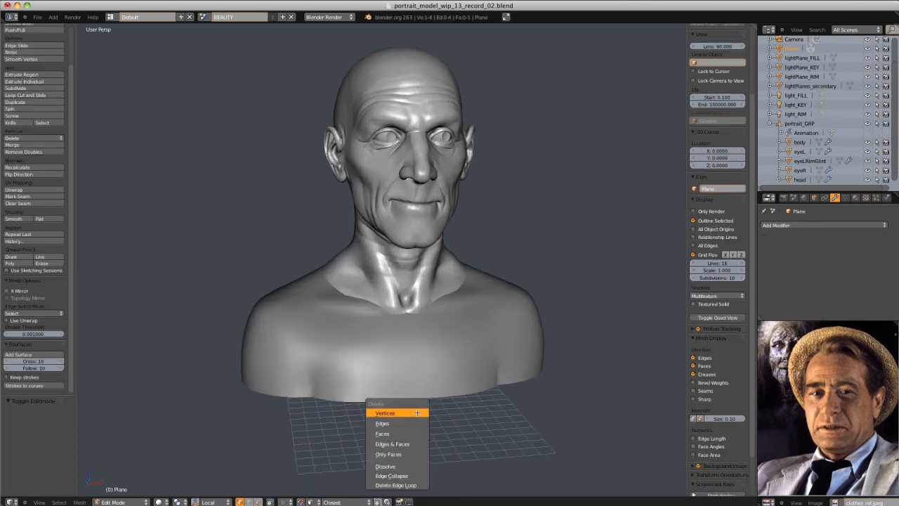
{"action": "left_click", "coordinate": [395, 408]}
{"action": "key", "text": "a"}
{"action": "key", "text": "g"}
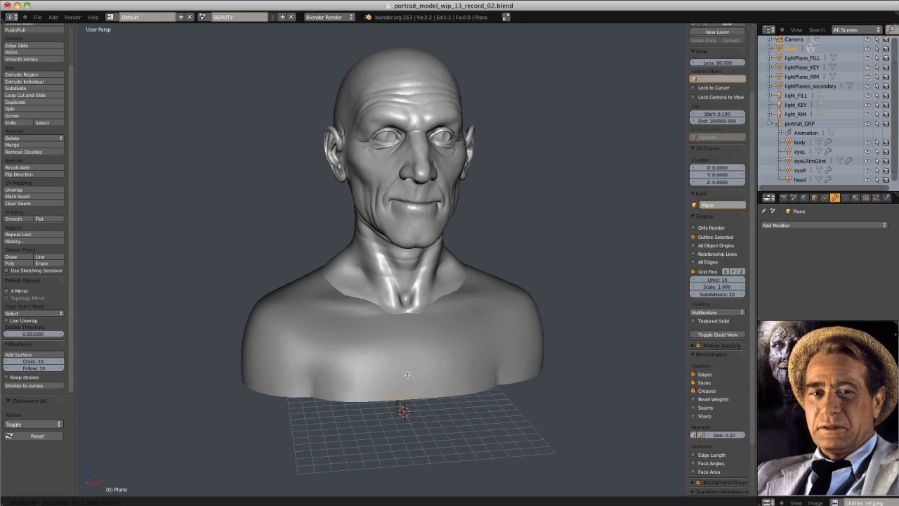
{"action": "left_click", "coordinate": [397, 329]}
{"action": "middle_click_drag", "start_coordinate": [429, 330], "coordinate": [400, 350]}
{"action": "scroll", "coordinate": [419, 350], "scroll_direction": "up", "scroll_amount": 2}
{"action": "scroll", "coordinate": [420, 351], "scroll_direction": "down", "scroll_amount": 1}
{"action": "scroll", "coordinate": [392, 362], "scroll_direction": "up", "scroll_amount": 1}
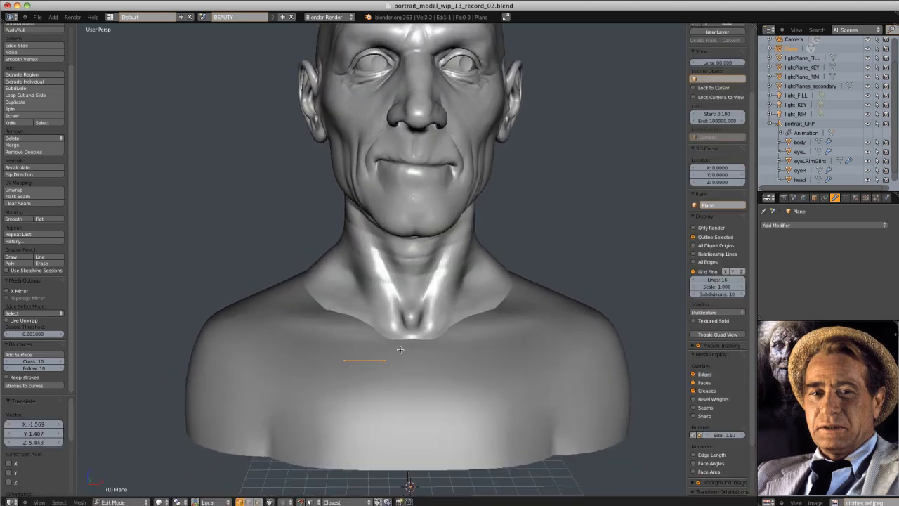
Place and extrude the vertices into a line down the chest to the torso's lower edge, and set the view's clip start to 0.010
{"action": "right_click", "coordinate": [385, 367]}
{"action": "key", "text": "g"}
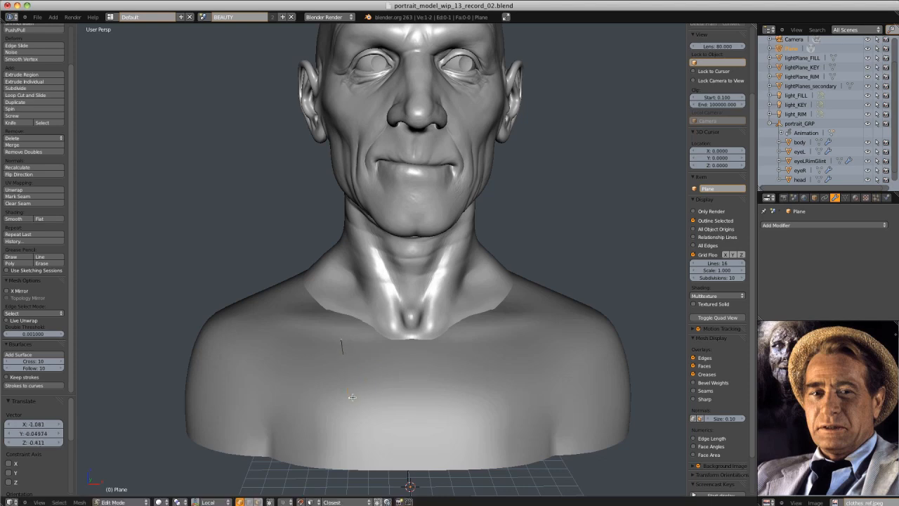
{"action": "left_click", "coordinate": [368, 470], "text": "ctrl"}
{"action": "middle_click_drag", "start_coordinate": [374, 436], "coordinate": [392, 377], "text": "shift"}
{"action": "left_click", "coordinate": [384, 370]}
{"action": "right_click", "coordinate": [349, 273]}
{"action": "middle_click_drag", "start_coordinate": [353, 270], "coordinate": [356, 290], "text": "shift"}
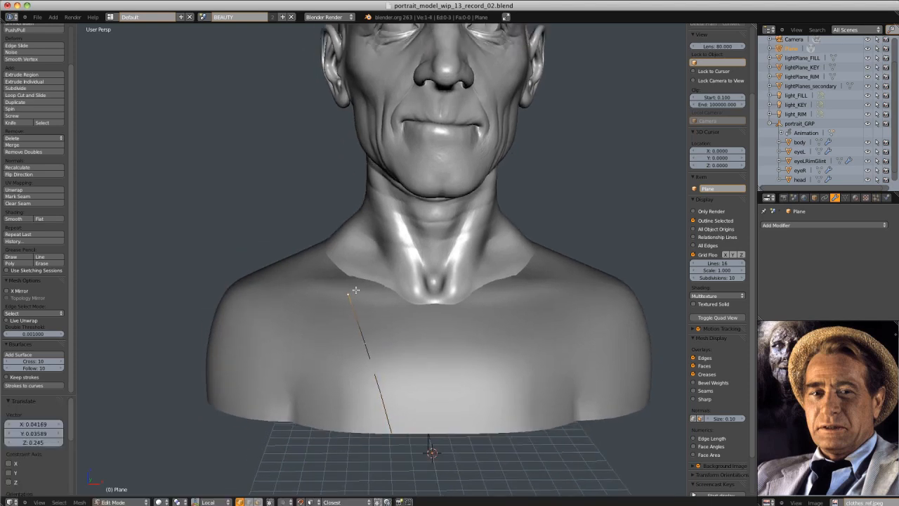
{"action": "scroll", "coordinate": [374, 304], "scroll_direction": "down", "scroll_amount": 1}
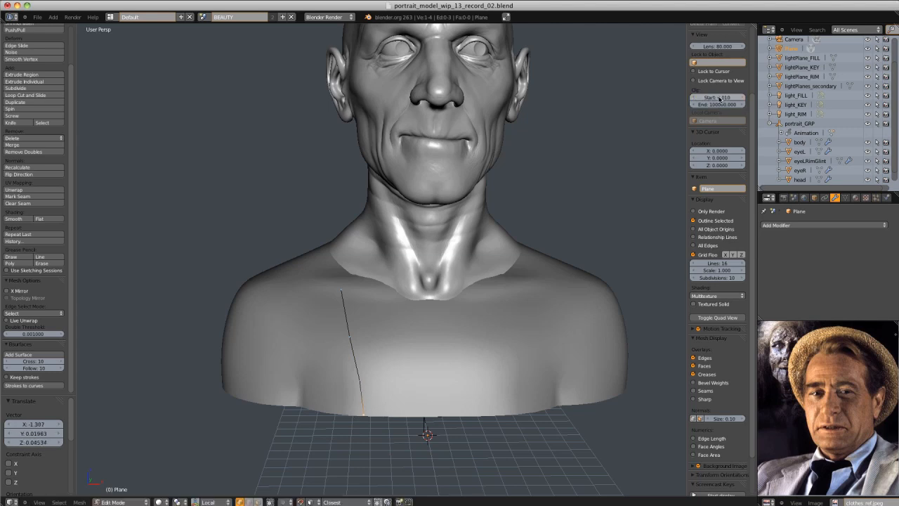
Extrude vertices from the line's upper end beside the neck and fill a four-sided face on the upper chest
{"action": "right_click", "coordinate": [340, 308]}
{"action": "scroll", "coordinate": [341, 310], "scroll_direction": "up", "scroll_amount": 1}
{"action": "middle_click_drag", "start_coordinate": [340, 309], "coordinate": [378, 280]}
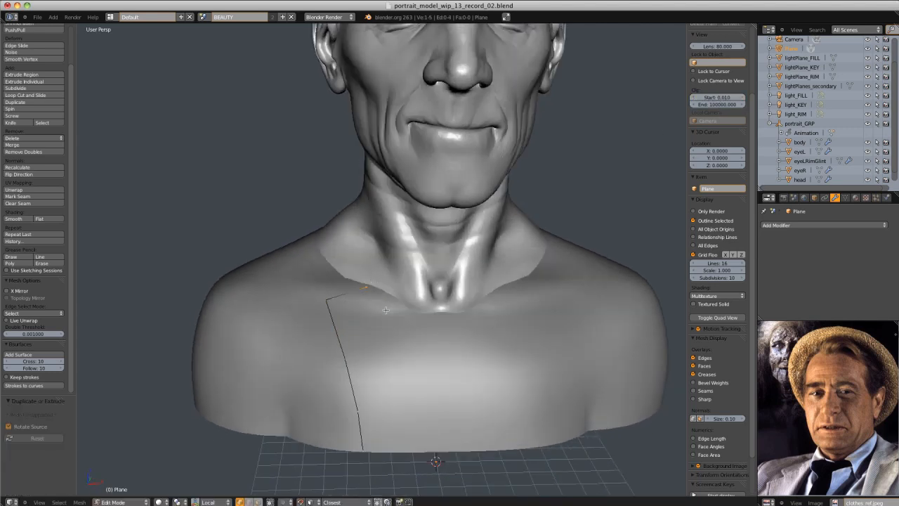
{"action": "key", "text": "f"}
{"action": "mouse_move", "coordinate": [339, 335]}
{"action": "left_mouse_down", "text": "ctrl"}
{"action": "mouse_move", "coordinate": [525, 342]}
{"action": "mouse_move", "coordinate": [495, 364]}
{"action": "left_mouse_up", "text": "ctrl"}
{"action": "key", "text": "f"}
{"action": "key", "text": "a"}
Add a Mirror modifier on the X axis to the plane mesh and switch the viewport to wireframe
{"action": "left_click", "coordinate": [846, 198]}
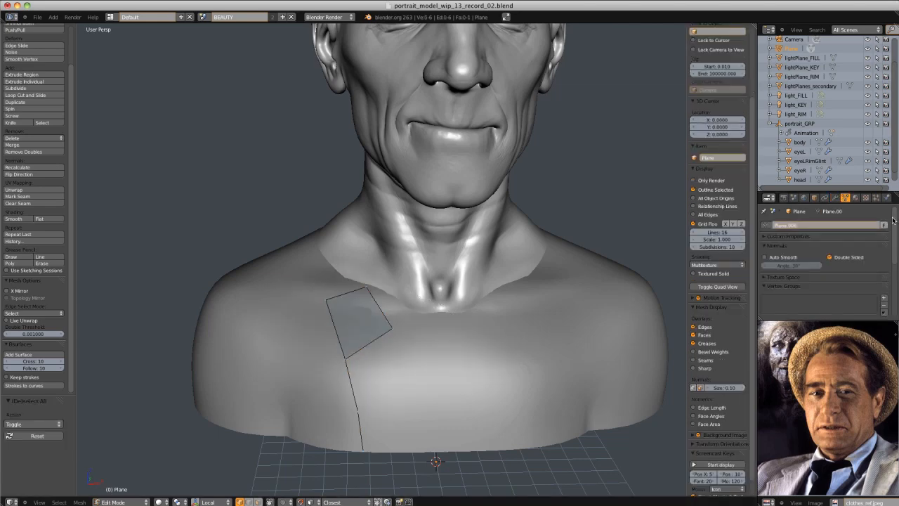
{"action": "left_click", "coordinate": [836, 197]}
{"action": "left_click", "coordinate": [718, 302]}
{"action": "key", "text": "z"}
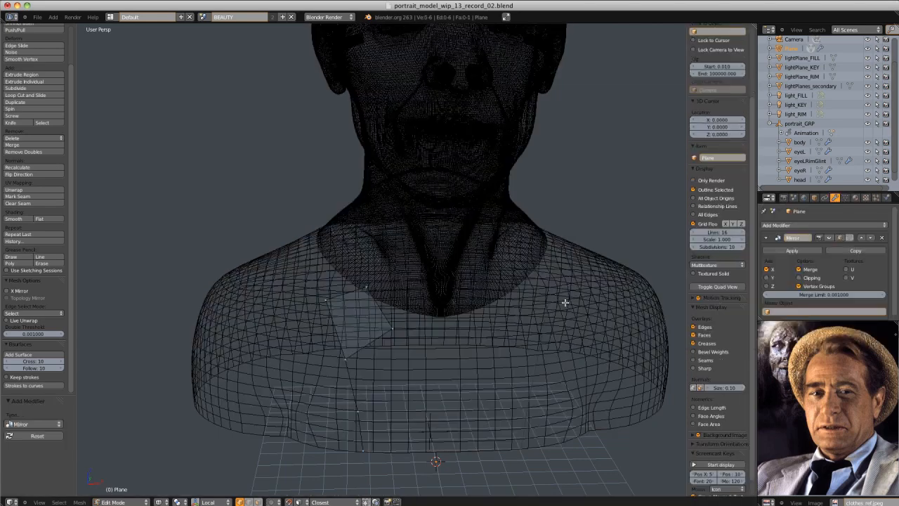
Extrude vertices from the chest face's upper corner up the side of the neck and close them into a four-sided outline
{"action": "key", "text": "z"}
{"action": "key", "text": "z"}
{"action": "middle_click_drag", "start_coordinate": [564, 303], "coordinate": [553, 313]}
{"action": "key", "text": "z"}
{"action": "right_click", "coordinate": [363, 287]}
{"action": "left_click", "coordinate": [391, 266], "text": "ctrl"}
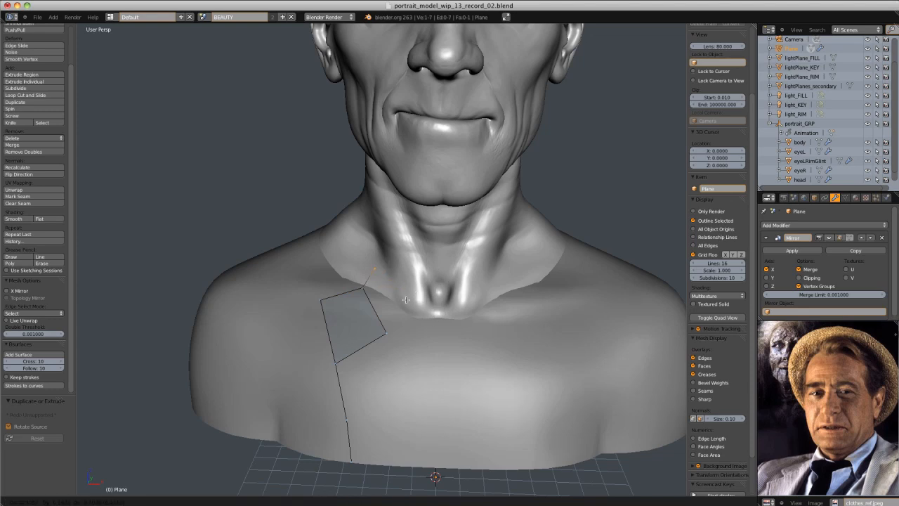
{"action": "left_click", "coordinate": [406, 303]}
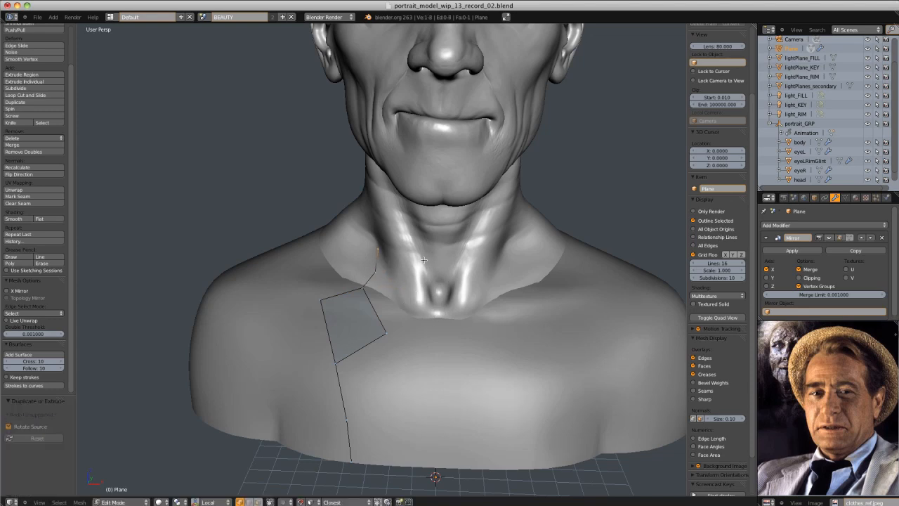
{"action": "left_click", "coordinate": [418, 276], "text": "ctrl"}
{"action": "right_click", "coordinate": [377, 273], "text": "shift"}
{"action": "key", "text": "f"}
Join the neck outline to the chest face's inner corner and fill faces across to the centre line below the throat
{"action": "right_click", "coordinate": [418, 277]}
{"action": "right_click", "coordinate": [389, 331], "text": "shift"}
{"action": "key", "text": "f"}
{"action": "right_click", "coordinate": [389, 332]}
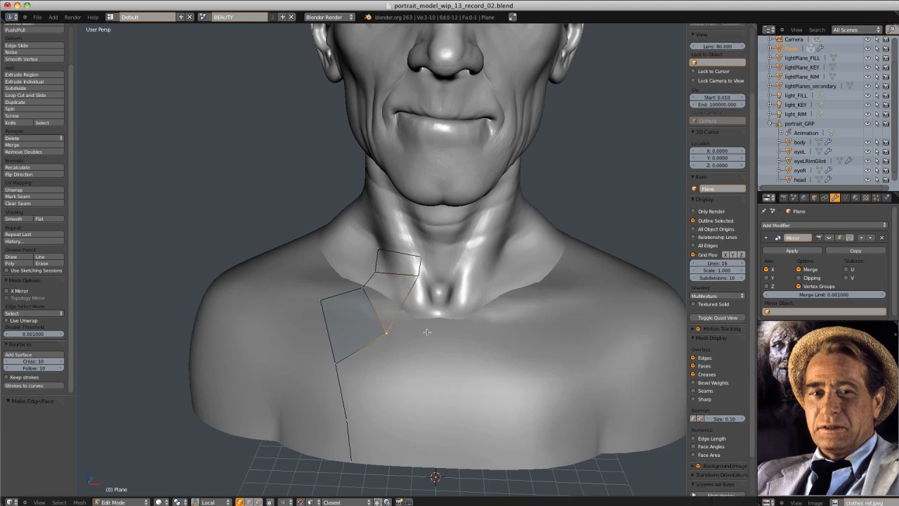
{"action": "right_click", "coordinate": [442, 278], "text": "shift"}
{"action": "key", "text": "f"}
{"action": "mouse_move", "coordinate": [445, 244]}
{"action": "left_mouse_down", "text": "ctrl"}
{"action": "mouse_move", "coordinate": [374, 239]}
{"action": "mouse_move", "coordinate": [461, 336]}
{"action": "left_mouse_up", "text": "ctrl"}
{"action": "key", "text": "f"}
{"action": "key", "text": "Tab"}
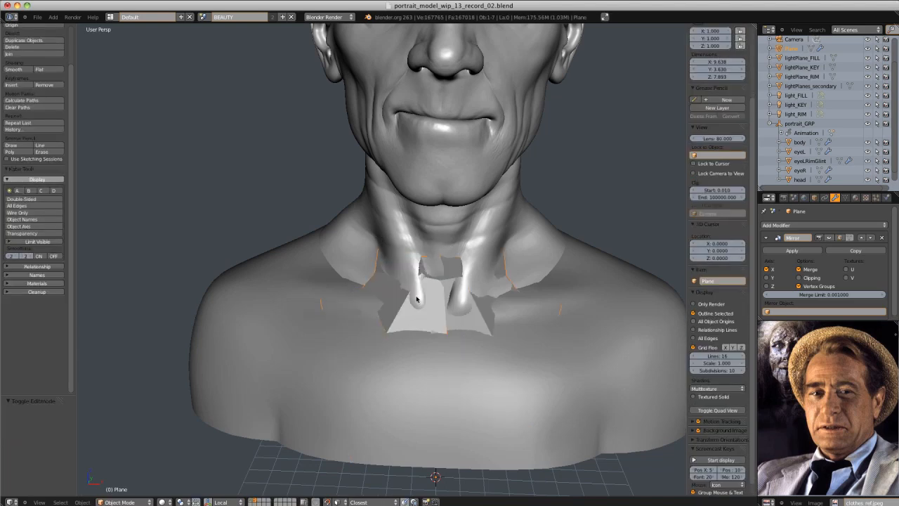
Add a material named dummyA to the plane mesh and set its diffuse colour to salmon pink
{"action": "left_click", "coordinate": [856, 198]}
{"action": "left_click", "coordinate": [794, 250]}
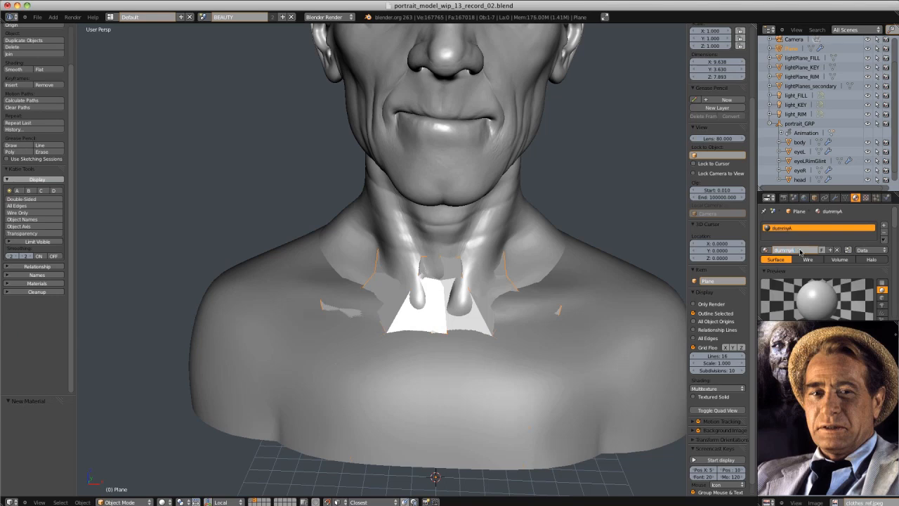
{"action": "scroll", "coordinate": [802, 253], "scroll_direction": "down", "scroll_amount": 3}
{"action": "left_click", "coordinate": [797, 295]}
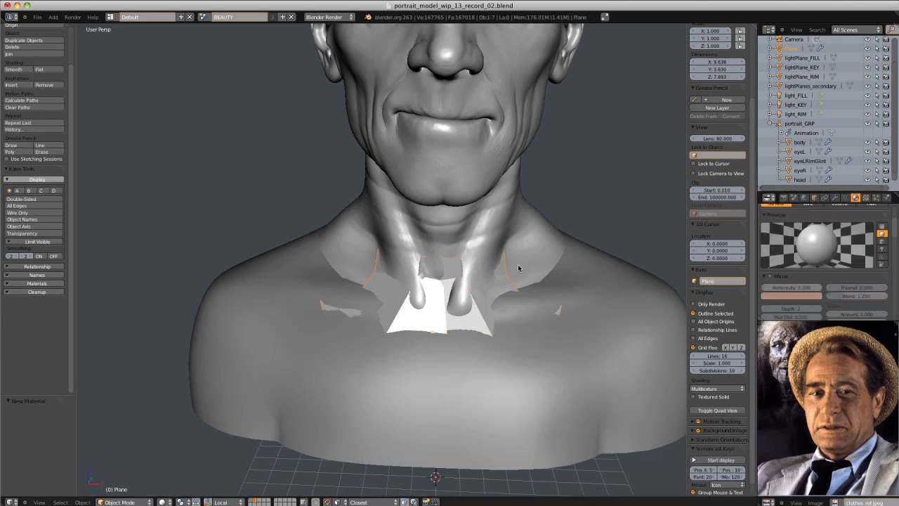
{"action": "key", "text": "Tab"}
{"action": "mouse_move", "coordinate": [540, 256]}
{"action": "middle_mouse_down"}
{"action": "mouse_move", "coordinate": [521, 266]}
{"action": "mouse_move", "coordinate": [528, 267]}
{"action": "middle_mouse_up"}
{"action": "key", "text": "Tab"}
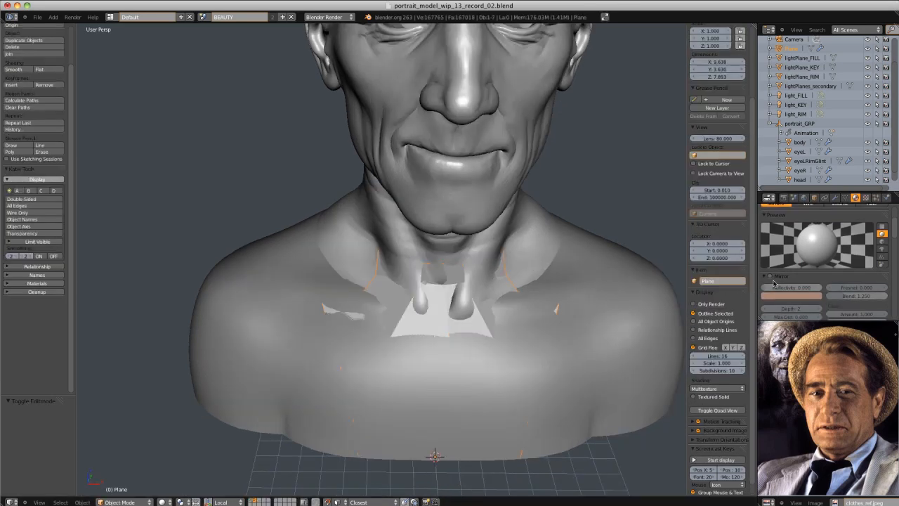
{"action": "left_click", "coordinate": [791, 296]}
{"action": "left_click", "coordinate": [833, 223]}
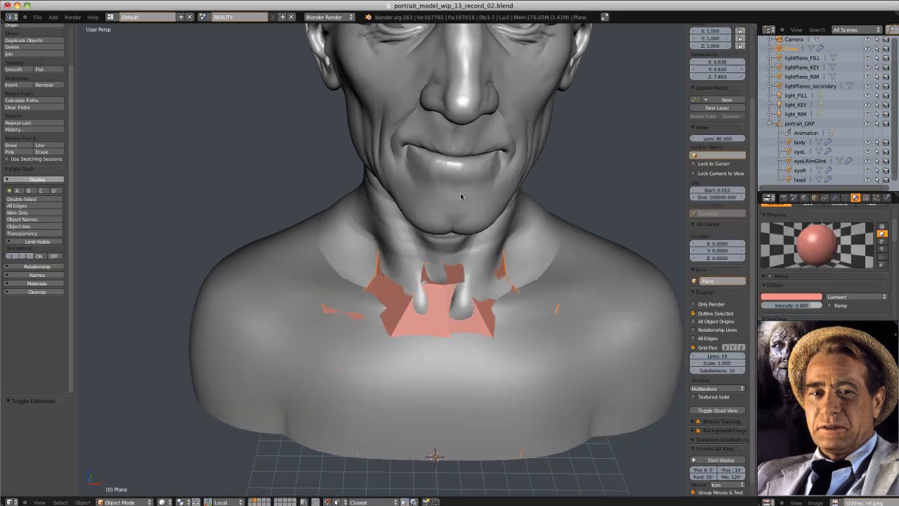
Adjust the position of an upper vertex of the neck faces against the neck surface
{"action": "key", "text": "Tab"}
{"action": "key", "text": "z"}
{"action": "middle_click_drag", "start_coordinate": [439, 265], "coordinate": [400, 247]}
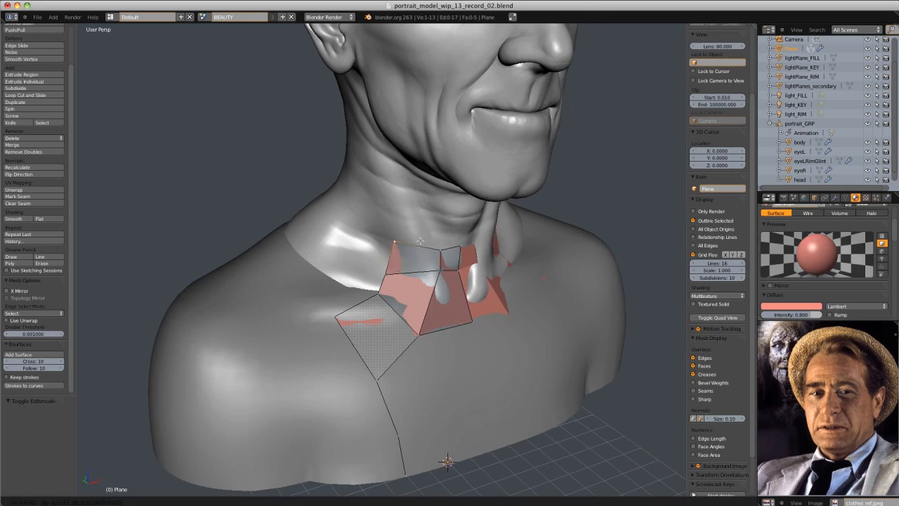
{"action": "right_click_drag", "start_coordinate": [420, 241], "coordinate": [468, 292]}
{"action": "middle_click_drag", "start_coordinate": [469, 293], "coordinate": [421, 285]}
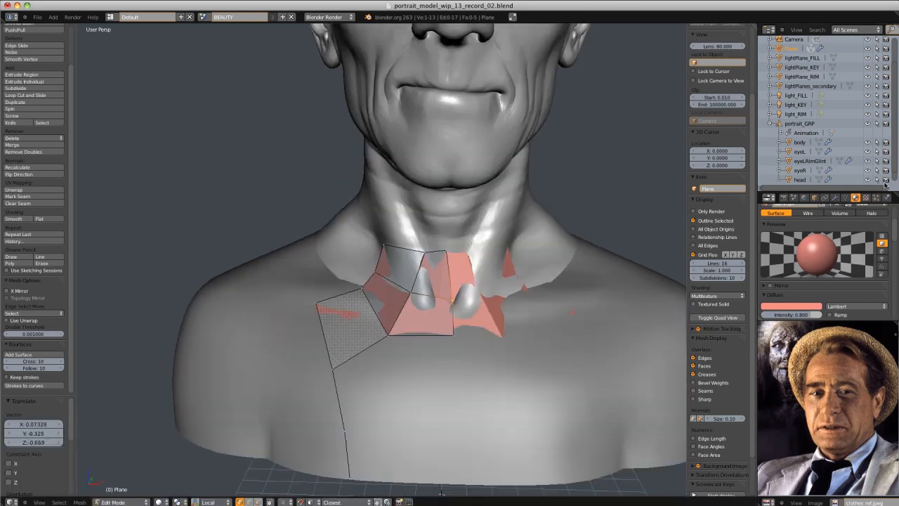
Flatten the centre-line vertices by scaling them to 0 on X about the 3D cursor, and enable clipping in the Mirror modifier
{"action": "right_click", "coordinate": [451, 281], "text": "alt"}
{"action": "left_click", "coordinate": [181, 503]}
{"action": "left_click", "coordinate": [188, 483]}
{"action": "middle_click_drag", "start_coordinate": [439, 367], "coordinate": [429, 333], "text": "shift"}
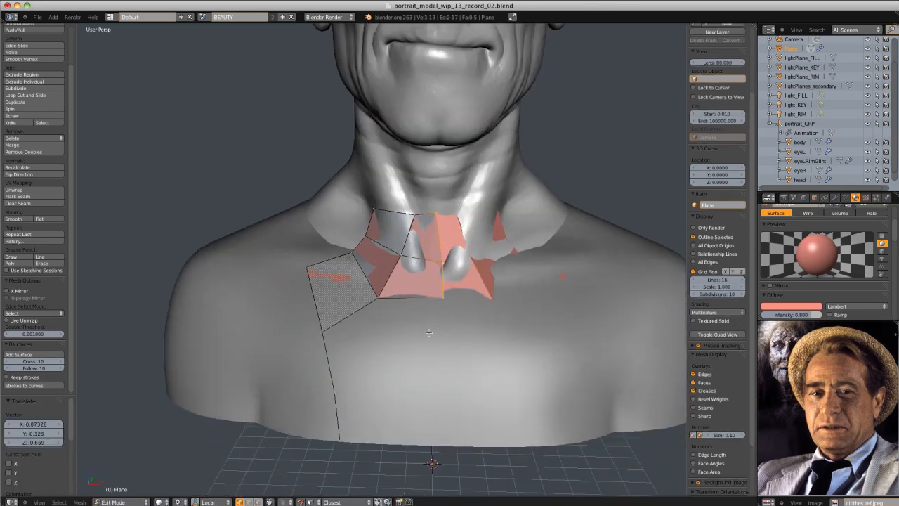
{"action": "key", "text": "s"}
{"action": "key", "text": "x"}
{"action": "key", "text": "0"}
{"action": "key", "text": "Return"}
{"action": "left_click", "coordinate": [835, 198]}
{"action": "scroll", "coordinate": [448, 296], "scroll_direction": "up", "scroll_amount": 1}
Restore the median-point pivot and lower the bottom centre-line vertex of the collar along Z
{"action": "right_click", "coordinate": [448, 295]}
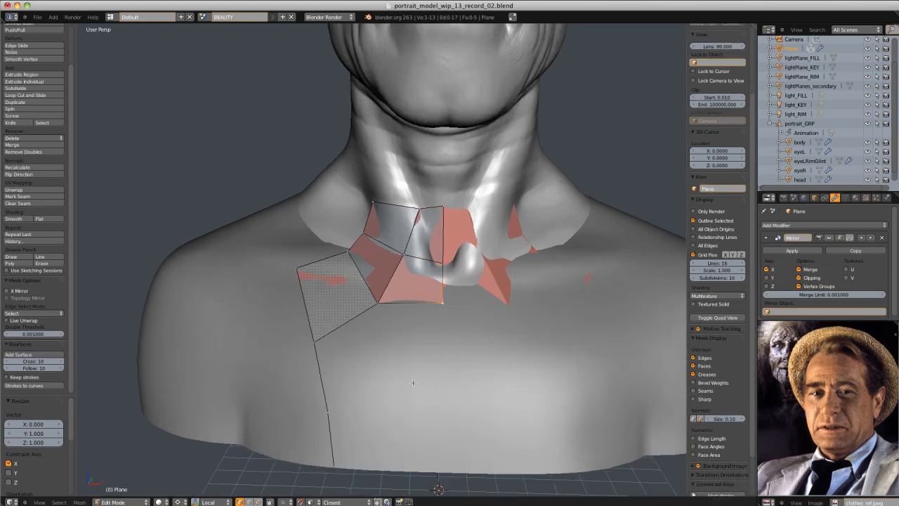
{"action": "left_click", "coordinate": [181, 502]}
{"action": "left_click", "coordinate": [187, 462]}
{"action": "key", "text": "g"}
{"action": "key", "text": "z"}
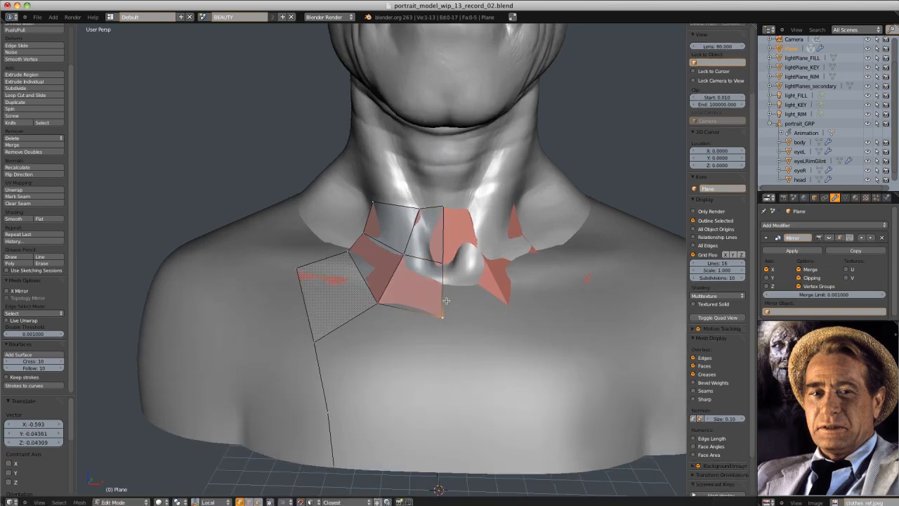
Extrude vertices across the mid-chest to the centre line and fill two four-sided faces below the collar
{"action": "left_click", "coordinate": [383, 399]}
{"action": "key", "text": "f"}
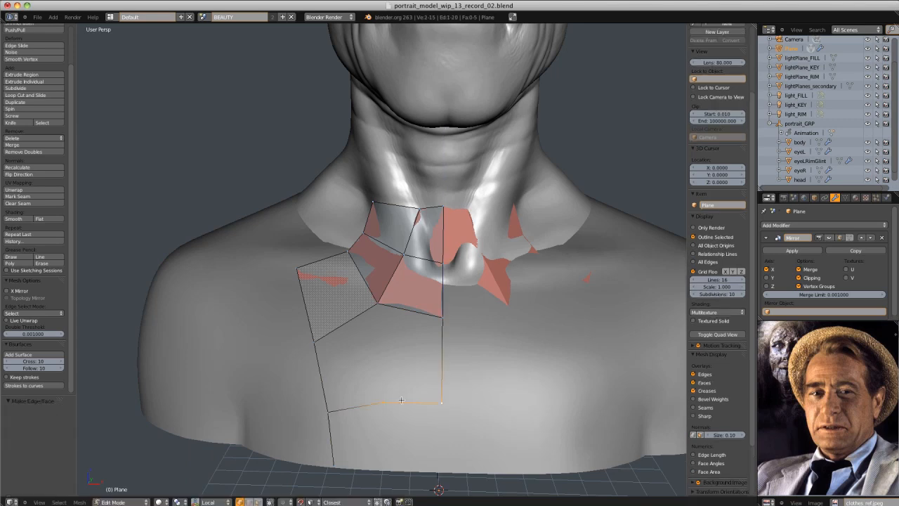
{"action": "right_click", "coordinate": [443, 316], "text": "shift"}
{"action": "key", "text": "f"}
{"action": "key", "text": "a"}
{"action": "right_click", "coordinate": [379, 303]}
{"action": "right_click", "coordinate": [315, 342], "text": "shift"}
{"action": "right_click", "coordinate": [328, 411], "text": "shift"}
{"action": "right_click", "coordinate": [383, 402], "text": "shift"}
{"action": "key", "text": "f"}
{"action": "key", "text": "a"}
Extrude the centre line to the torso's lower edge, subdivide the bottom edge and fill a second row of two chest faces
{"action": "right_click", "coordinate": [446, 403]}
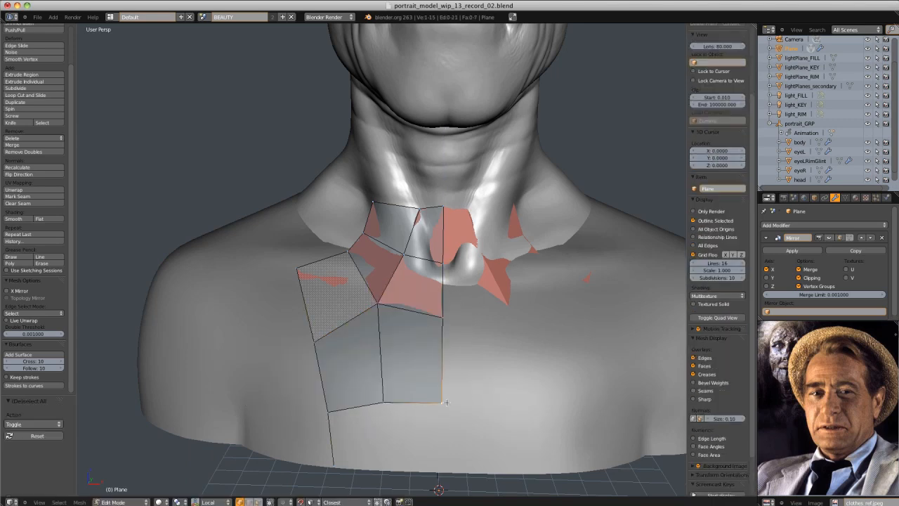
{"action": "left_click", "coordinate": [456, 477]}
{"action": "right_click", "coordinate": [335, 466], "text": "shift"}
{"action": "key", "text": "f"}
{"action": "key", "text": "w"}
{"action": "key", "text": "Return"}
{"action": "right_click", "coordinate": [387, 468]}
{"action": "right_click", "coordinate": [384, 403], "text": "shift"}
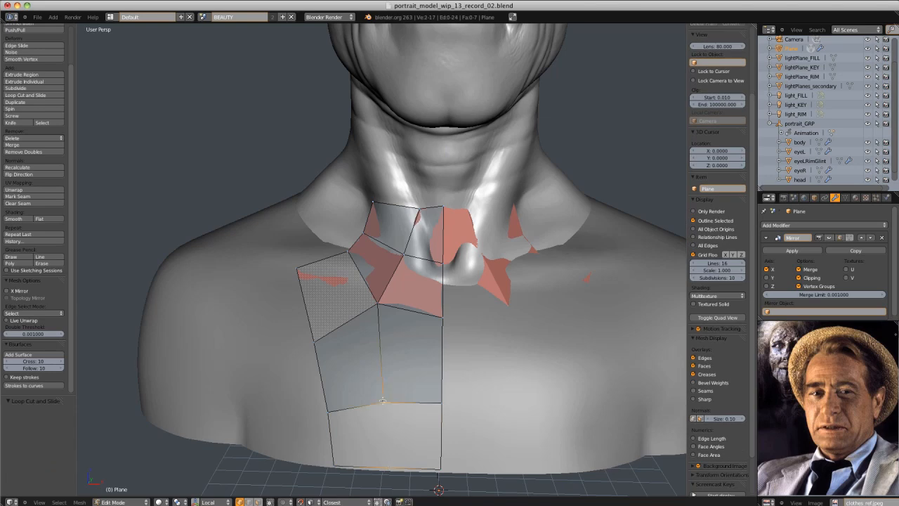
{"action": "key", "text": "f"}
{"action": "key", "text": "a"}
{"action": "mouse_move", "coordinate": [444, 383]}
{"action": "left_mouse_down", "text": "ctrl"}
{"action": "mouse_move", "coordinate": [498, 483]}
{"action": "mouse_move", "coordinate": [507, 483]}
{"action": "left_mouse_up", "text": "ctrl"}
{"action": "key", "text": "f"}
{"action": "key", "text": "a"}
Adjust the outer top vertex beside the neck and delete the collar's upper row of three vertices
{"action": "mouse_move", "coordinate": [463, 323]}
{"action": "middle_mouse_down"}
{"action": "mouse_move", "coordinate": [501, 363]}
{"action": "mouse_move", "coordinate": [538, 354]}
{"action": "middle_mouse_up"}
{"action": "right_click", "coordinate": [382, 205]}
{"action": "key", "text": "g"}
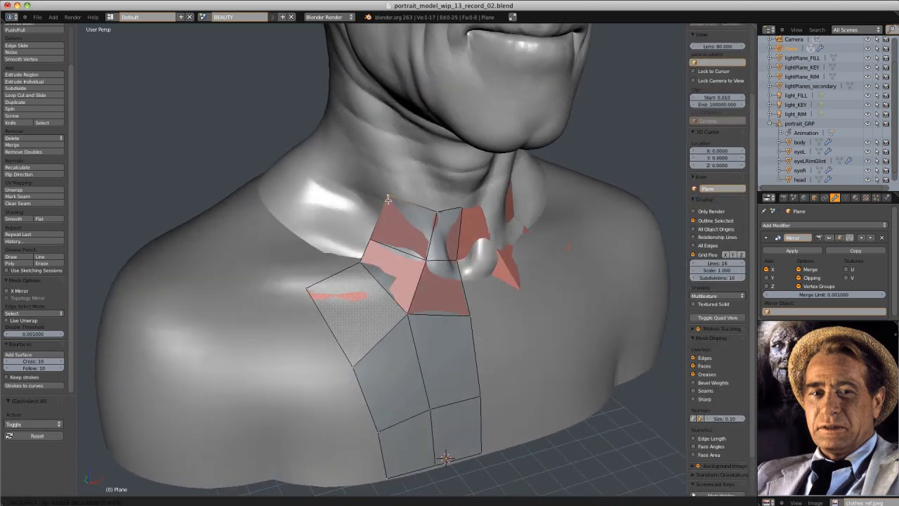
{"action": "left_click", "coordinate": [379, 204]}
{"action": "mouse_move", "coordinate": [309, 242]}
{"action": "middle_mouse_down"}
{"action": "mouse_move", "coordinate": [367, 206]}
{"action": "mouse_move", "coordinate": [421, 222]}
{"action": "middle_mouse_up"}
{"action": "key", "text": "x"}
{"action": "left_click", "coordinate": [416, 222]}
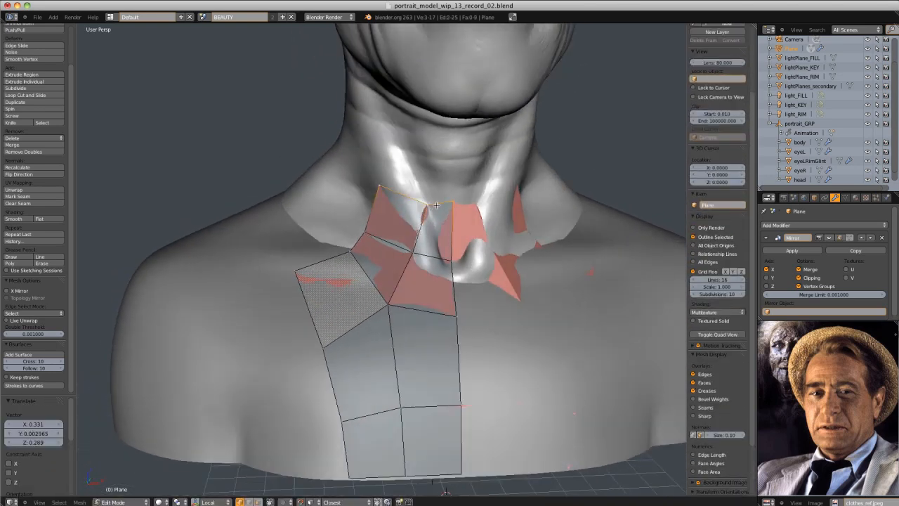
Reposition the collar's outer vertex beside the neck and extrude the collar's upper edge row up the neck
{"action": "right_click", "coordinate": [374, 244]}
{"action": "key", "text": "g"}
{"action": "left_click", "coordinate": [370, 246]}
{"action": "middle_click_drag", "start_coordinate": [366, 235], "coordinate": [425, 254]}
{"action": "left_click", "coordinate": [350, 216], "text": "ctrl"}
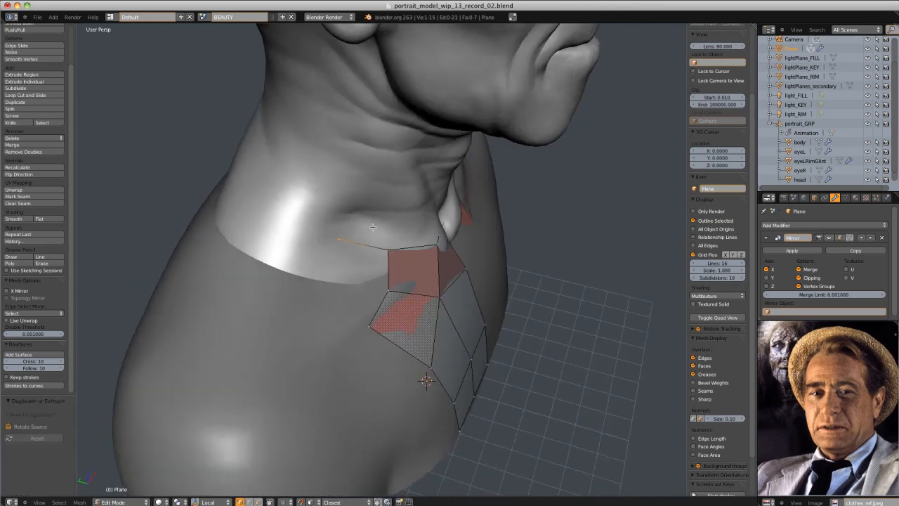
{"action": "middle_click_drag", "start_coordinate": [414, 210], "coordinate": [343, 176]}
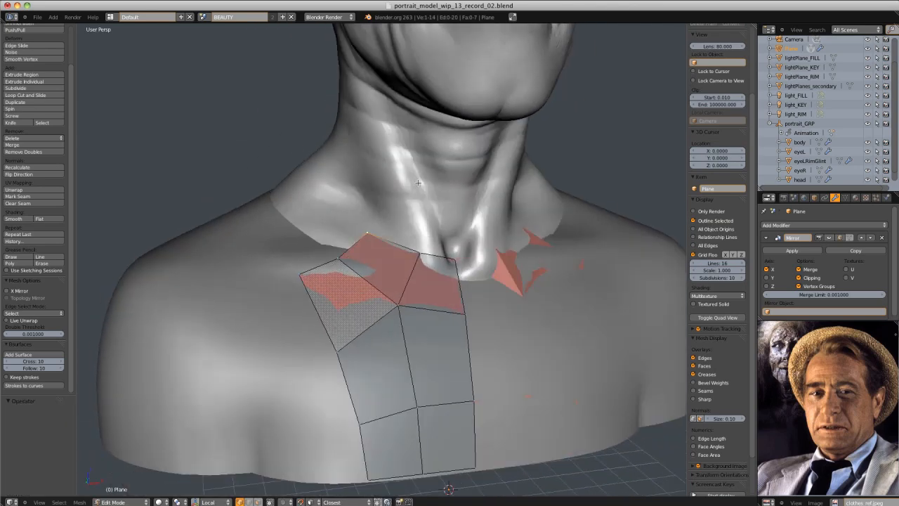
{"action": "right_click", "coordinate": [402, 246], "text": "alt"}
{"action": "left_click", "coordinate": [423, 190], "text": "ctrl"}
Move the collar's outer vertices to fit the neck and shift a vertex of the upper row along Z
{"action": "right_click", "coordinate": [355, 254]}
{"action": "key", "text": "g"}
{"action": "left_click", "coordinate": [340, 264]}
{"action": "right_click", "coordinate": [383, 188]}
{"action": "key", "text": "g"}
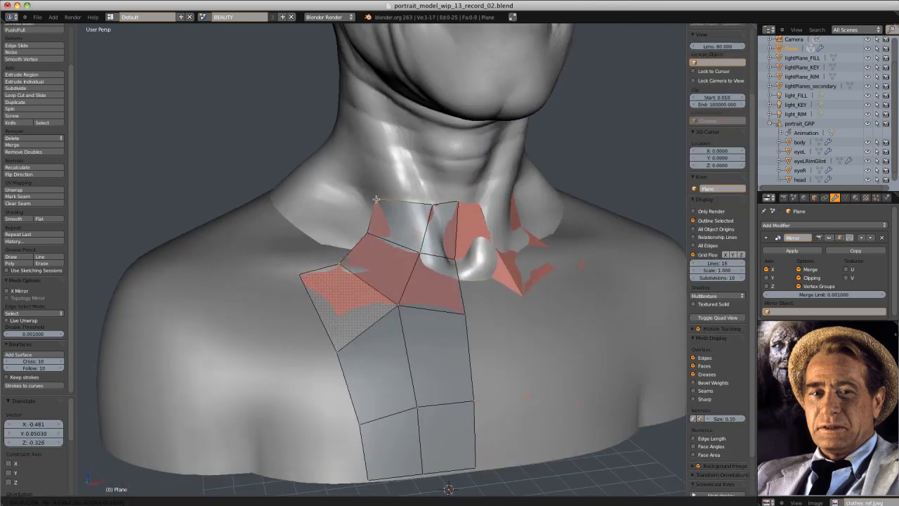
{"action": "mouse_move", "coordinate": [426, 211]}
{"action": "middle_mouse_down"}
{"action": "mouse_move", "coordinate": [387, 217]}
{"action": "mouse_move", "coordinate": [429, 214]}
{"action": "middle_mouse_up"}
{"action": "right_click", "coordinate": [437, 202]}
{"action": "key", "text": "g"}
{"action": "key", "text": "z"}
{"action": "left_click", "coordinate": [435, 208]}
Shift the collar's upper outer vertex along X and move the middle vertices of its upper two rows outward
{"action": "right_click", "coordinate": [356, 188]}
{"action": "key", "text": "g"}
{"action": "key", "text": "x"}
{"action": "left_click", "coordinate": [379, 198]}
{"action": "right_click", "coordinate": [431, 220]}
{"action": "key", "text": "g"}
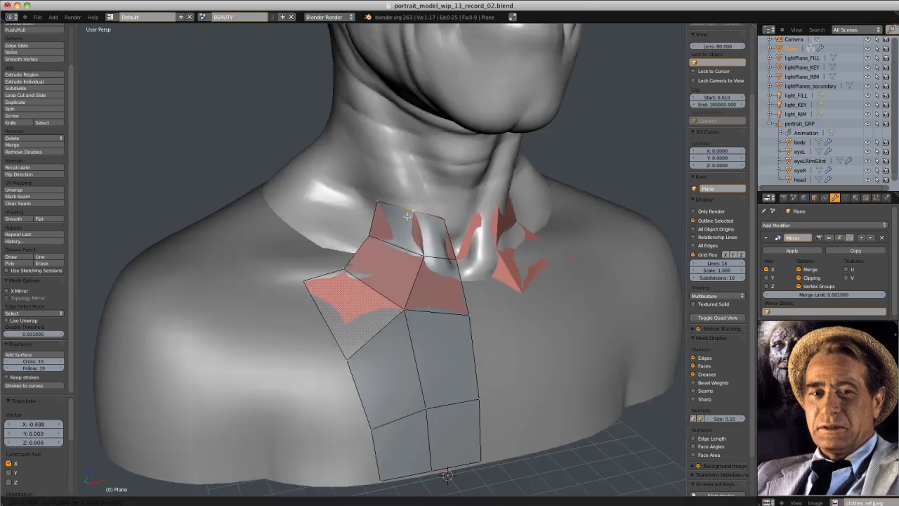
{"action": "left_click", "coordinate": [407, 216]}
{"action": "right_click", "coordinate": [424, 254]}
{"action": "key", "text": "g"}
{"action": "left_click", "coordinate": [416, 253]}
{"action": "middle_click_drag", "start_coordinate": [416, 253], "coordinate": [444, 259]}
{"action": "right_click", "coordinate": [377, 212]}
{"action": "middle_click_drag", "start_coordinate": [379, 211], "coordinate": [406, 215]}
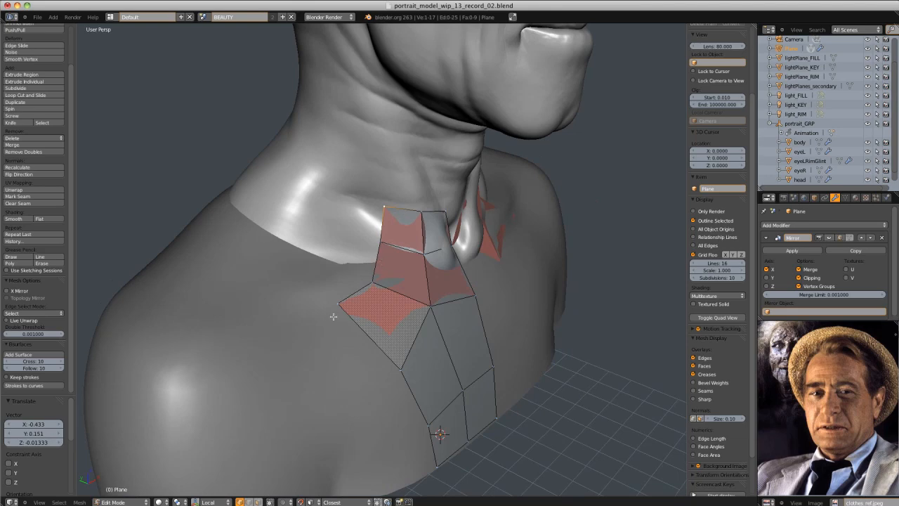
Extrude a line of three vertices from the chest face's outer corner over the shoulder towards the back and refine their positions
{"action": "middle_click_drag", "start_coordinate": [368, 330], "coordinate": [296, 283]}
{"action": "left_click", "coordinate": [276, 273], "text": "ctrl"}
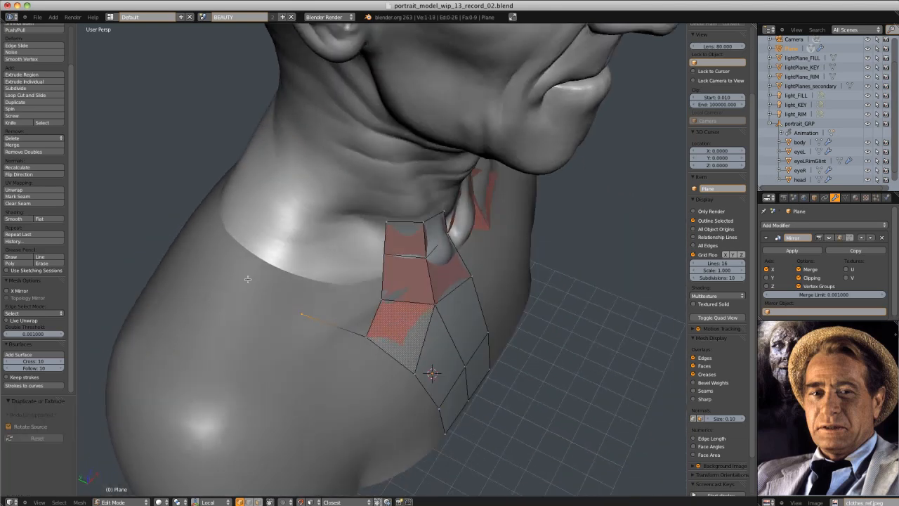
{"action": "left_click", "coordinate": [221, 225], "text": "ctrl"}
{"action": "right_click", "coordinate": [247, 276]}
{"action": "key", "text": "g"}
{"action": "left_click", "coordinate": [253, 265]}
{"action": "right_click", "coordinate": [306, 315]}
{"action": "key", "text": "g"}
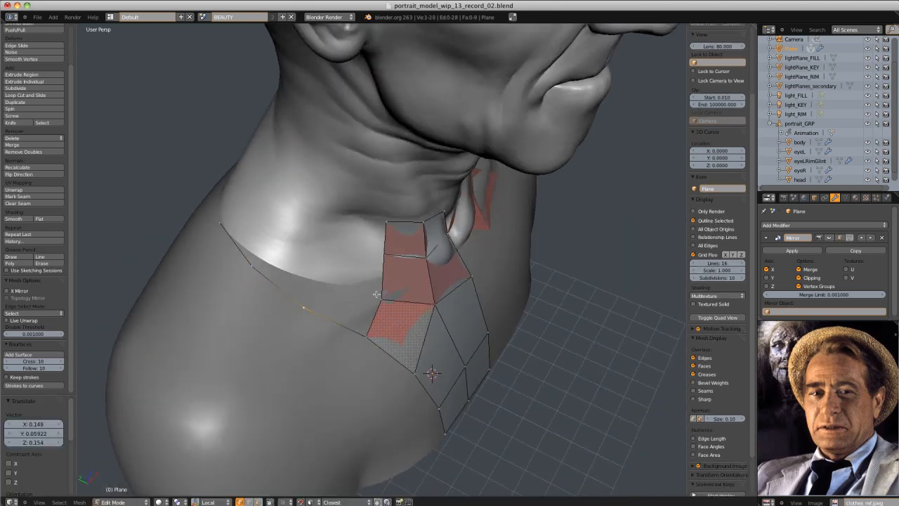
Extrude two more lines of vertices around the side of the neck above the shoulder line and adjust their positions
{"action": "left_click", "coordinate": [283, 246], "text": "ctrl"}
{"action": "middle_click_drag", "start_coordinate": [284, 246], "coordinate": [258, 244]}
{"action": "key", "text": "g"}
{"action": "left_click", "coordinate": [255, 229]}
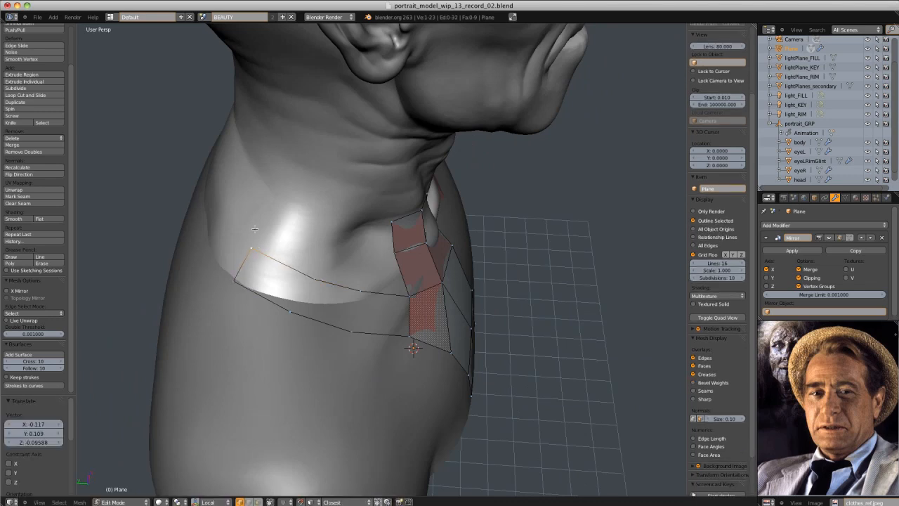
{"action": "key", "text": "g"}
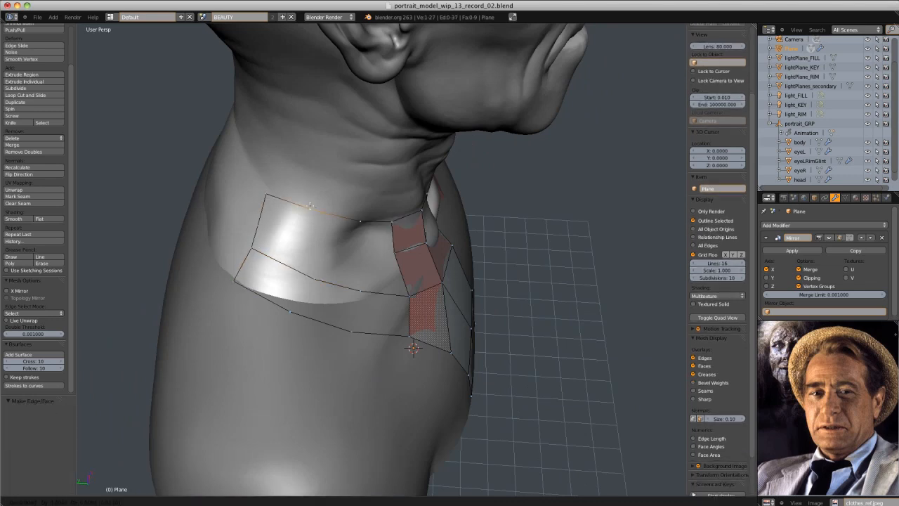
{"action": "left_click", "coordinate": [360, 226]}
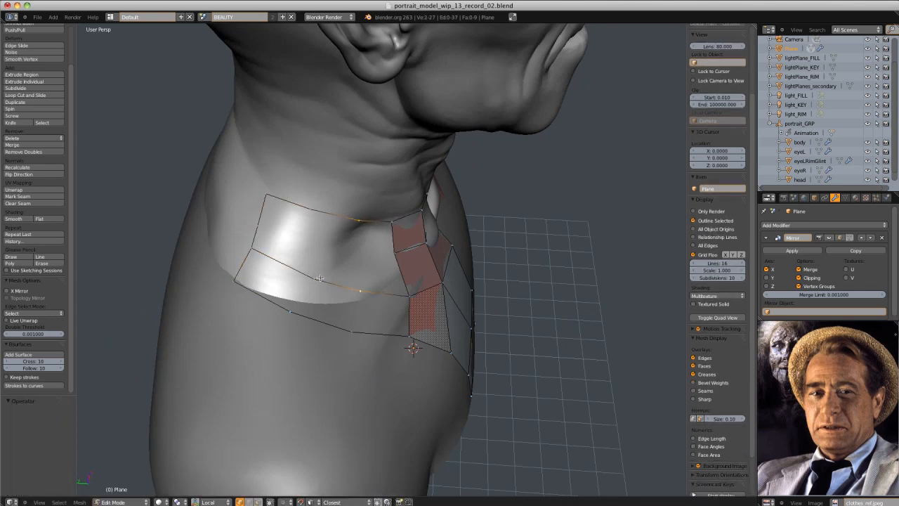
Fill four-sided faces between the vertex lines around the side of the neck
{"action": "key", "text": "f"}
{"action": "left_click_drag", "start_coordinate": [323, 281], "coordinate": [313, 211], "text": "ctrl"}
{"action": "key", "text": "f"}
{"action": "left_click_drag", "start_coordinate": [303, 271], "coordinate": [295, 316], "text": "ctrl"}
{"action": "key", "text": "f"}
{"action": "mouse_move", "coordinate": [369, 286]}
{"action": "left_mouse_down", "text": "ctrl"}
{"action": "mouse_move", "coordinate": [367, 321]}
{"action": "mouse_move", "coordinate": [380, 239]}
{"action": "mouse_move", "coordinate": [376, 437]}
{"action": "left_mouse_up", "text": "ctrl"}
{"action": "key", "text": "f"}
{"action": "key", "text": "f"}
{"action": "key", "text": "ctrl+z"}
{"action": "key", "text": "f"}
Insert a loop cut through the upper band of collar faces and fill the remaining gap beside the front collar
{"action": "left_click", "coordinate": [309, 241]}
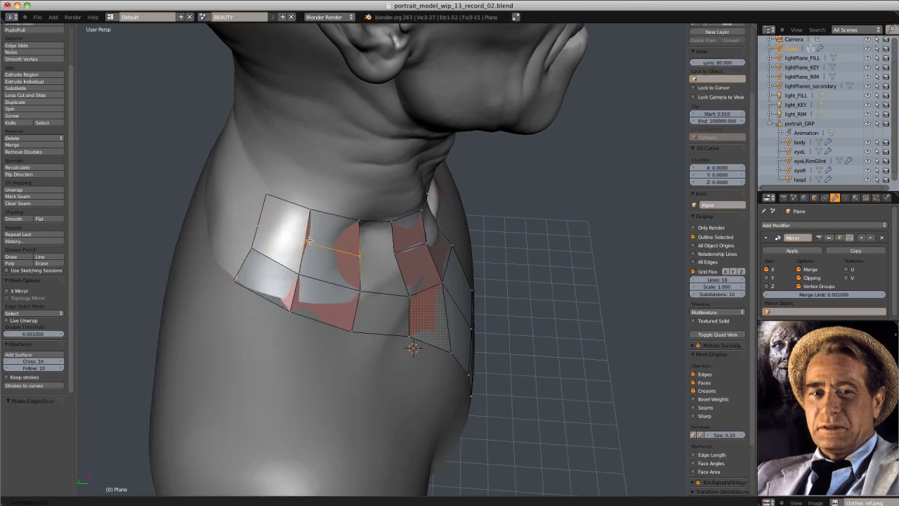
{"action": "key", "text": "a"}
{"action": "mouse_move", "coordinate": [393, 213]}
{"action": "left_mouse_down", "text": "ctrl"}
{"action": "mouse_move", "coordinate": [191, 184]}
{"action": "mouse_move", "coordinate": [405, 220]}
{"action": "left_mouse_up", "text": "ctrl"}
{"action": "key", "text": "f"}
Start the screencast keys display in the viewport
{"action": "scroll", "coordinate": [716, 422], "scroll_direction": "down", "scroll_amount": 4}
{"action": "left_click", "coordinate": [717, 447]}
{"action": "scroll", "coordinate": [534, 295], "scroll_direction": "up", "scroll_amount": 1}
Reposition the collar vertices along the side of the neck to even out the faces
{"action": "mouse_move", "coordinate": [520, 274]}
{"action": "middle_mouse_down"}
{"action": "mouse_move", "coordinate": [327, 167]}
{"action": "mouse_move", "coordinate": [334, 185]}
{"action": "middle_mouse_up"}
{"action": "key", "text": "a"}
{"action": "key", "text": "g"}
{"action": "key", "text": "g"}
{"action": "left_click", "coordinate": [333, 185]}
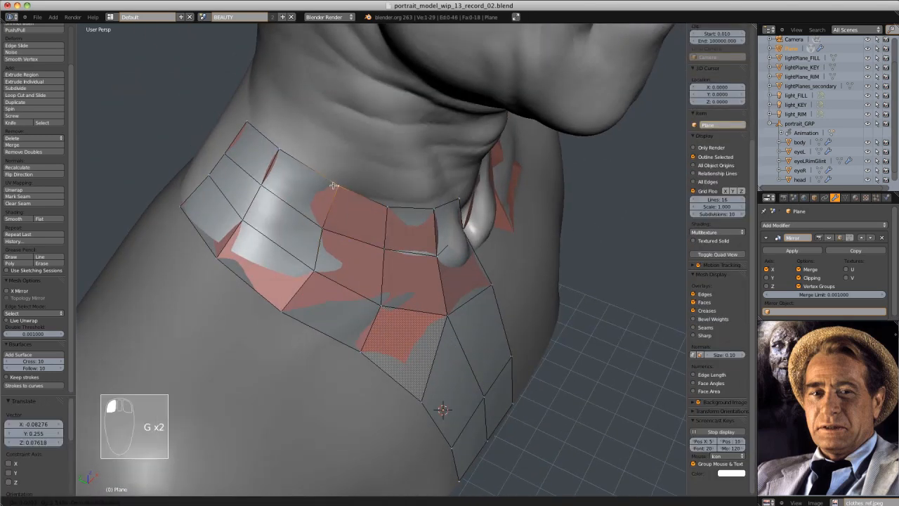
{"action": "key", "text": "g"}
{"action": "key", "text": "g"}
{"action": "left_click", "coordinate": [311, 262]}
Reposition the vertices of the collar's rear edge behind the shoulder
{"action": "middle_click_drag", "start_coordinate": [326, 259], "coordinate": [314, 212]}
{"action": "key", "text": "a"}
{"action": "key", "text": "a"}
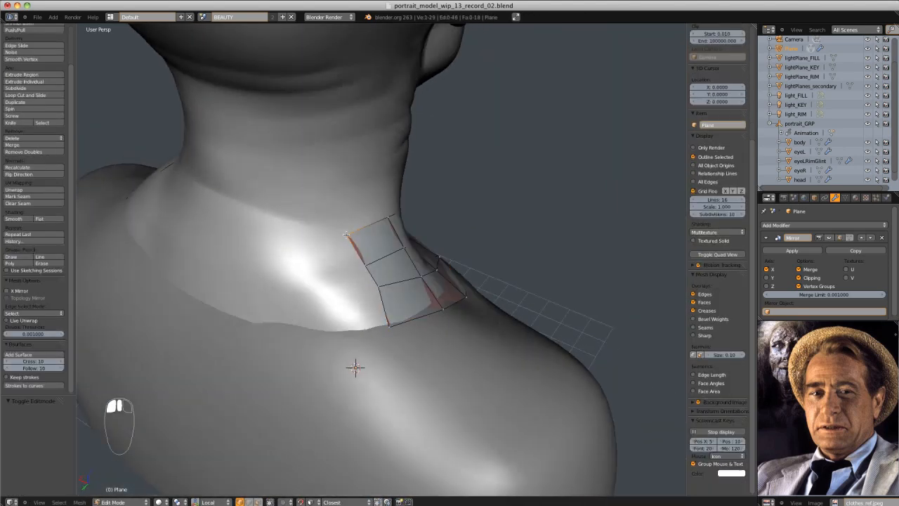
{"action": "key", "text": "g"}
{"action": "key", "text": "g"}
{"action": "left_click", "coordinate": [353, 230]}
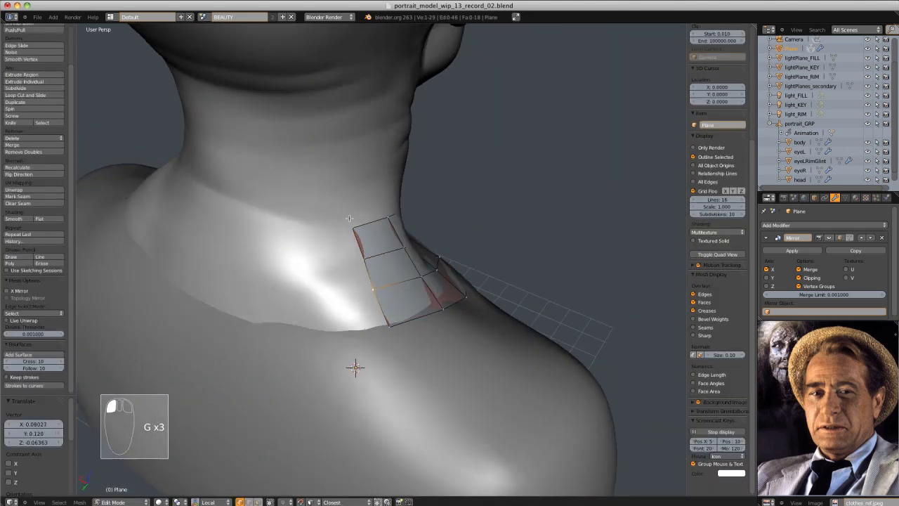
Extrude a line of vertices from the collar's upper rear corner around the back of the neck towards the centre
{"action": "middle_click_drag", "start_coordinate": [349, 219], "coordinate": [352, 222]}
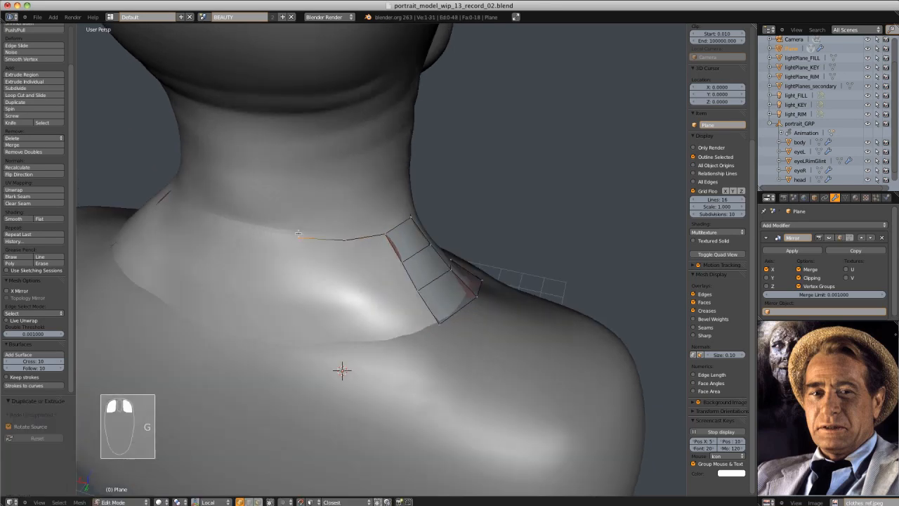
{"action": "middle_click_drag", "start_coordinate": [296, 240], "coordinate": [353, 233]}
{"action": "key", "text": "z"}
{"action": "key", "text": "z"}
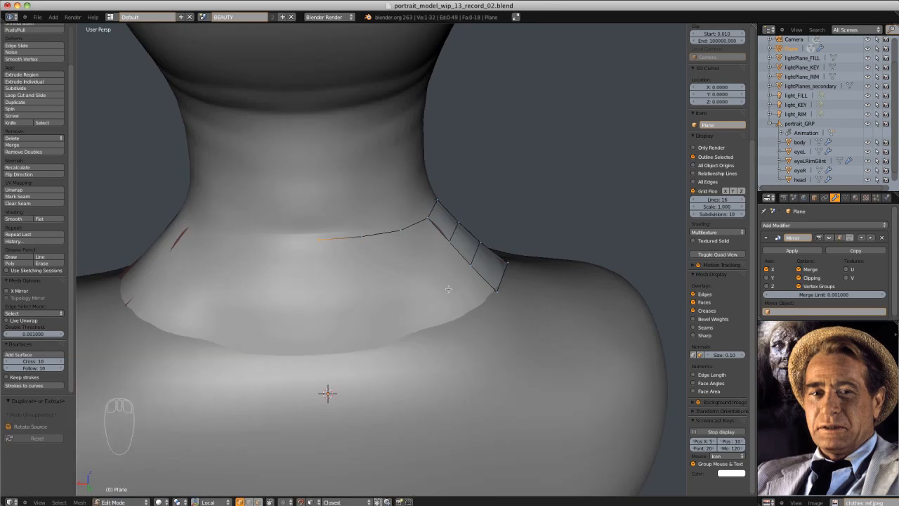
Extrude vertices from the collar's upper rear line down the centre back and along the lower neckline towards the shoulder
{"action": "left_click", "coordinate": [178, 503]}
{"action": "left_click", "coordinate": [189, 475]}
{"action": "right_click", "coordinate": [373, 277]}
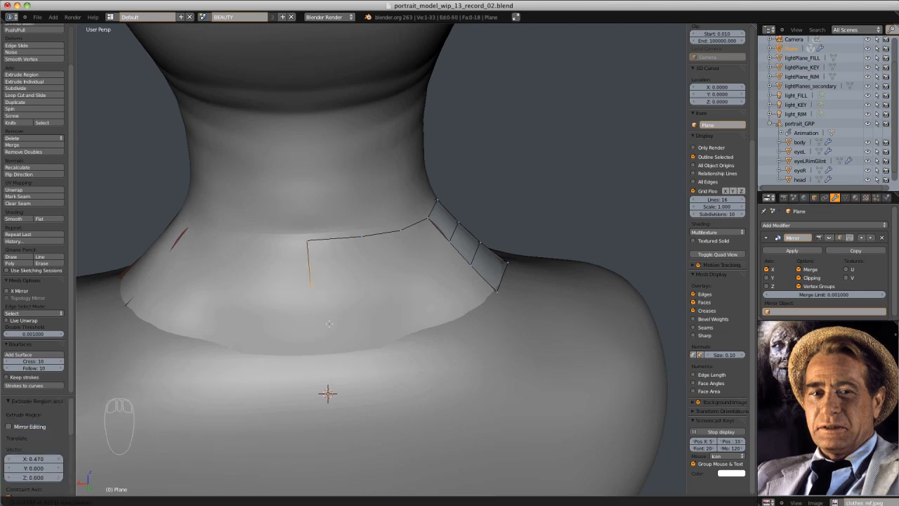
{"action": "left_click", "coordinate": [436, 326]}
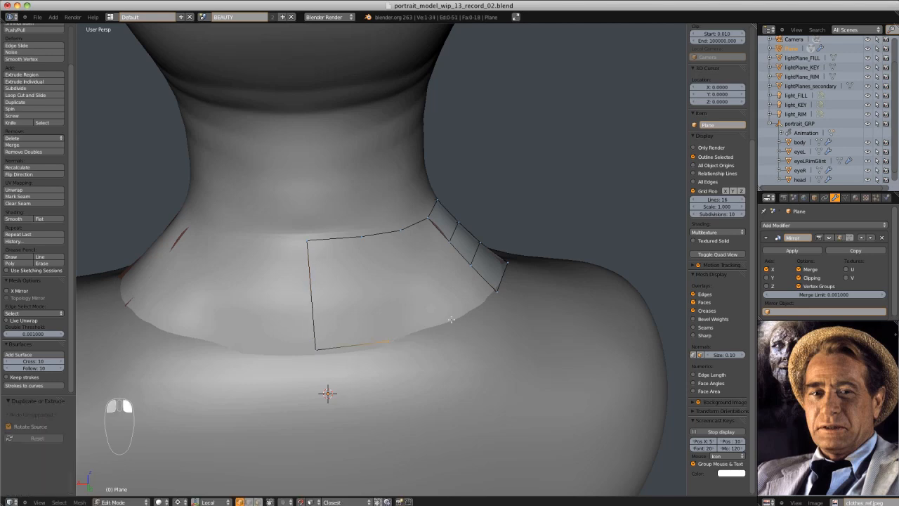
Connect the upper and lower rows of rear collar vertices with edges
{"action": "key", "text": "f"}
{"action": "key", "text": "f"}
{"action": "key", "text": "f"}
{"action": "key", "text": "a"}
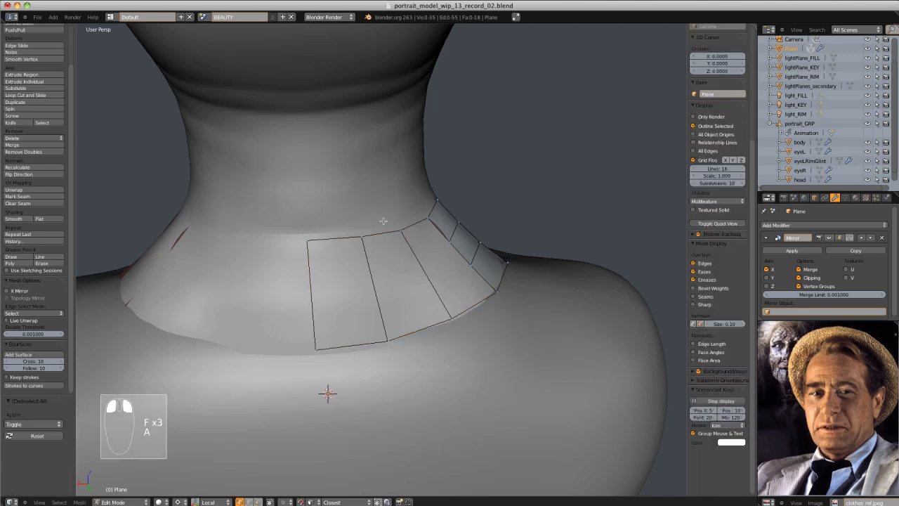
Fill the rear collar outline with faces and cut two evenly spaced edge loops across them
{"action": "left_click_drag", "start_coordinate": [414, 242], "coordinate": [410, 248], "text": "ctrl"}
{"action": "key", "text": "ctrl+r"}
{"action": "scroll", "coordinate": [416, 263], "scroll_direction": "up", "scroll_amount": 1}
{"action": "left_click", "coordinate": [416, 263]}
{"action": "key", "text": "a"}
Fill the remaining gap between the rear collar panel and the side of the collar with faces
{"action": "right_click", "coordinate": [450, 243]}
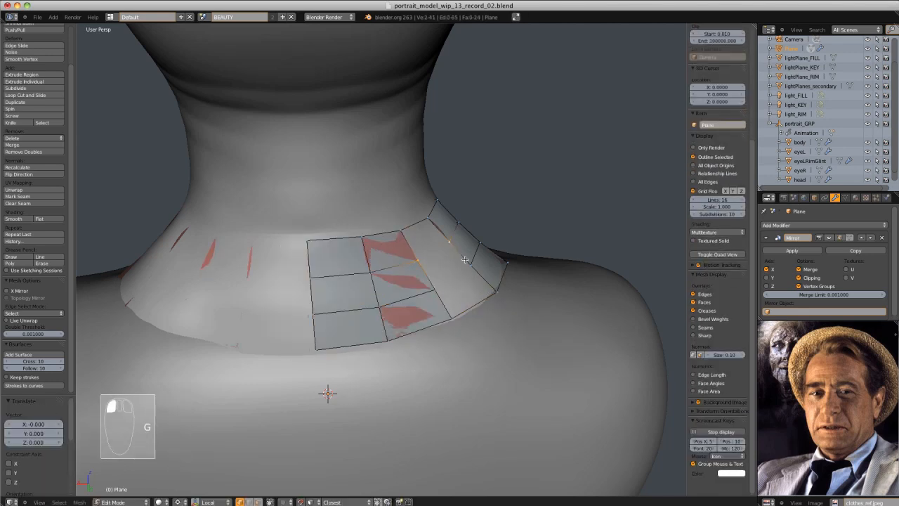
{"action": "key", "text": "f"}
{"action": "key", "text": "f"}
{"action": "key", "text": "a"}
{"action": "mouse_move", "coordinate": [441, 175]}
{"action": "left_mouse_down", "text": "ctrl"}
{"action": "mouse_move", "coordinate": [613, 293]}
{"action": "mouse_move", "coordinate": [603, 274]}
{"action": "left_mouse_up", "text": "ctrl"}
{"action": "key", "text": "f"}
{"action": "key", "text": "a"}
{"action": "key", "text": "a"}
Reposition an inner vertex of the rear collar panel so it follows the neck surface
{"action": "middle_click_drag", "start_coordinate": [597, 270], "coordinate": [408, 251]}
{"action": "key", "text": "ctrl+alt+KP_4"}
{"action": "key", "text": "z"}
{"action": "key", "text": "z"}
{"action": "key", "text": "a"}
{"action": "right_click", "coordinate": [298, 251]}
{"action": "key", "text": "g"}
{"action": "left_click", "coordinate": [289, 246]}
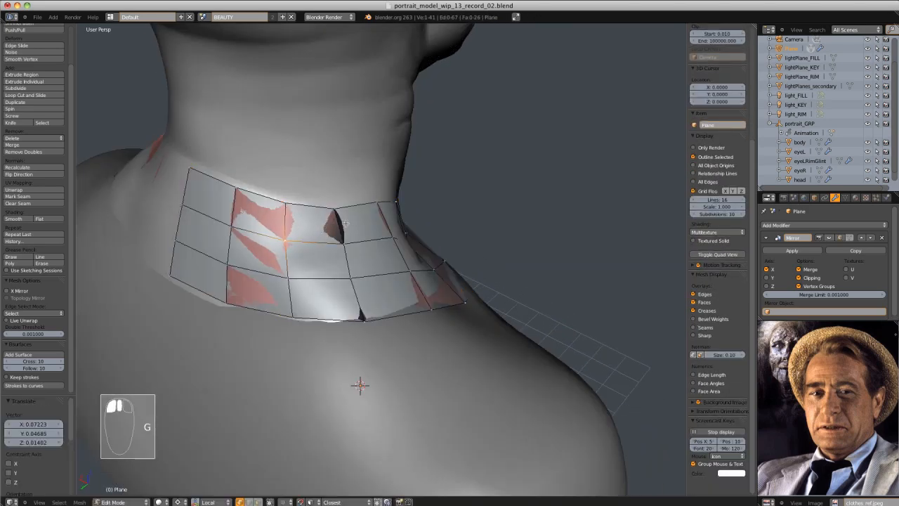
Raise a vertex on the collar's upper rear edge by 0.168 along Z
{"action": "mouse_move", "coordinate": [289, 246]}
{"action": "middle_mouse_down"}
{"action": "mouse_move", "coordinate": [300, 150]}
{"action": "mouse_move", "coordinate": [316, 203]}
{"action": "middle_mouse_up"}
{"action": "right_click", "coordinate": [330, 217]}
{"action": "key", "text": "g"}
{"action": "left_click", "coordinate": [335, 220]}
{"action": "key", "text": "g"}
{"action": "left_click", "coordinate": [338, 222]}
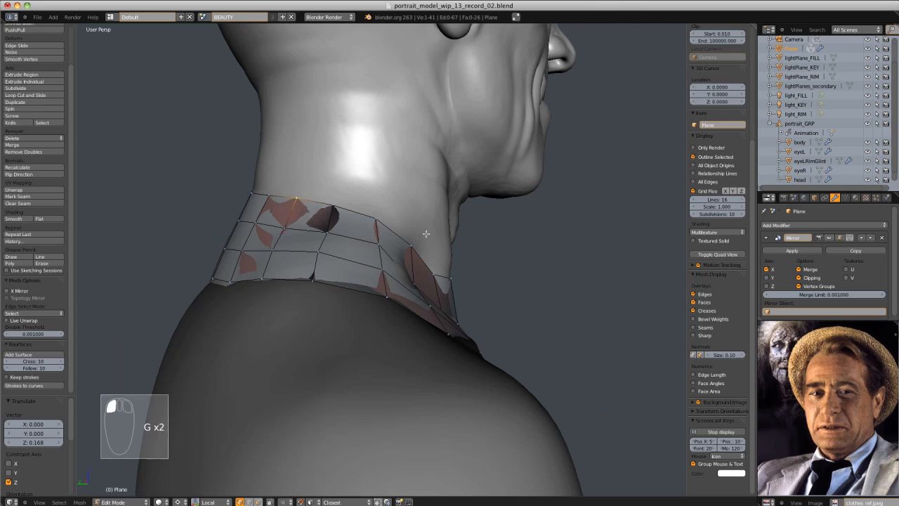
Slide the horizontal edge loop on the chest strip and cut another loop across the strip's lower part
{"action": "middle_click_drag", "start_coordinate": [426, 231], "coordinate": [281, 243]}
{"action": "scroll", "coordinate": [282, 243], "scroll_direction": "down", "scroll_amount": 3}
{"action": "middle_click_drag", "start_coordinate": [401, 223], "coordinate": [450, 239]}
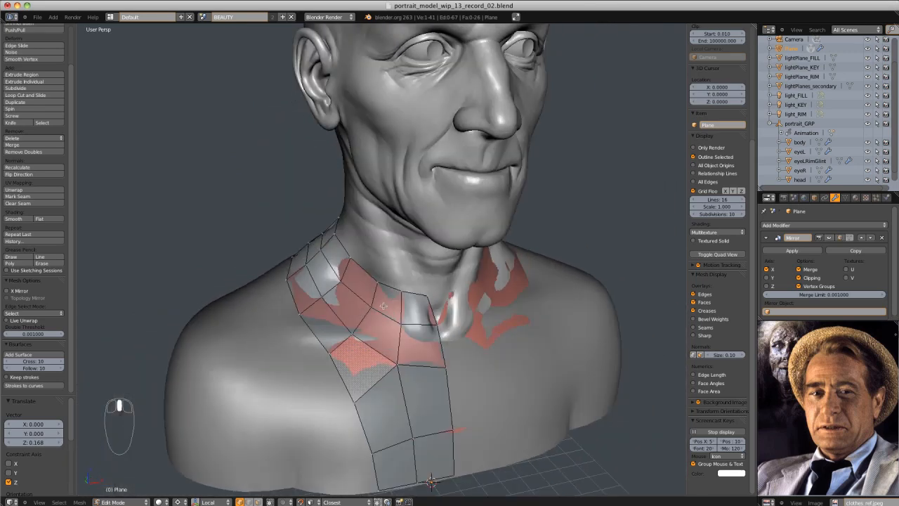
{"action": "scroll", "coordinate": [450, 380], "scroll_direction": "down", "scroll_amount": 1}
{"action": "middle_click_drag", "start_coordinate": [472, 394], "coordinate": [430, 399]}
{"action": "right_click", "coordinate": [429, 399], "text": "alt"}
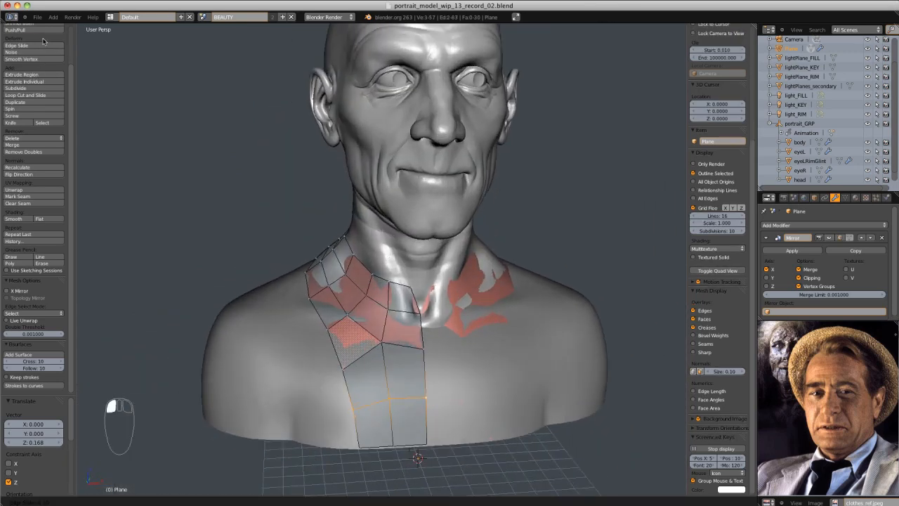
{"action": "left_click", "coordinate": [355, 364]}
{"action": "key", "text": "ctrl+r"}
{"action": "left_click", "coordinate": [396, 424]}
{"action": "left_click", "coordinate": [396, 424]}
Add a Subdivision Surface modifier to the shirt mesh
{"action": "middle_click_drag", "start_coordinate": [402, 420], "coordinate": [393, 383]}
{"action": "key", "text": "Tab"}
{"action": "key", "text": "z"}
{"action": "scroll", "coordinate": [487, 354], "scroll_direction": "down", "scroll_amount": 3}
{"action": "middle_click_drag", "start_coordinate": [487, 353], "coordinate": [438, 233]}
{"action": "key", "text": "z"}
{"action": "scroll", "coordinate": [437, 233], "scroll_direction": "up", "scroll_amount": 4}
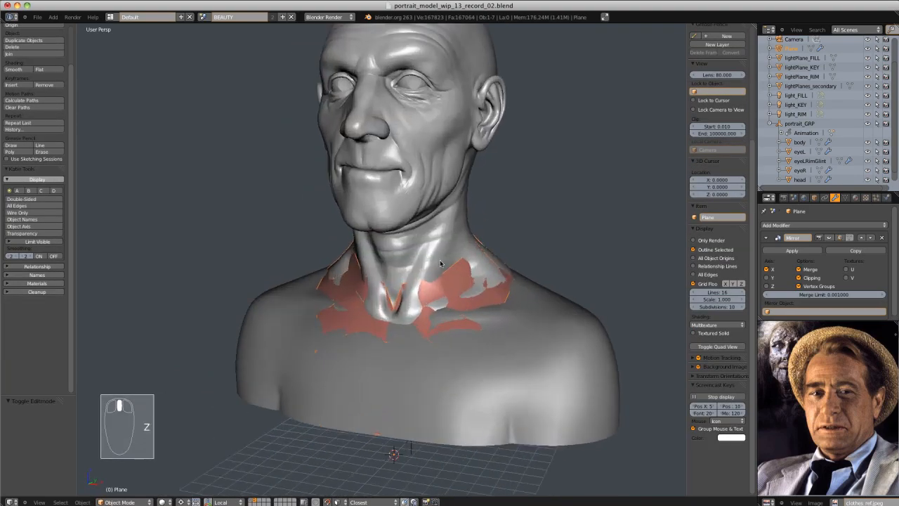
{"action": "scroll", "coordinate": [440, 259], "scroll_direction": "up", "scroll_amount": 2}
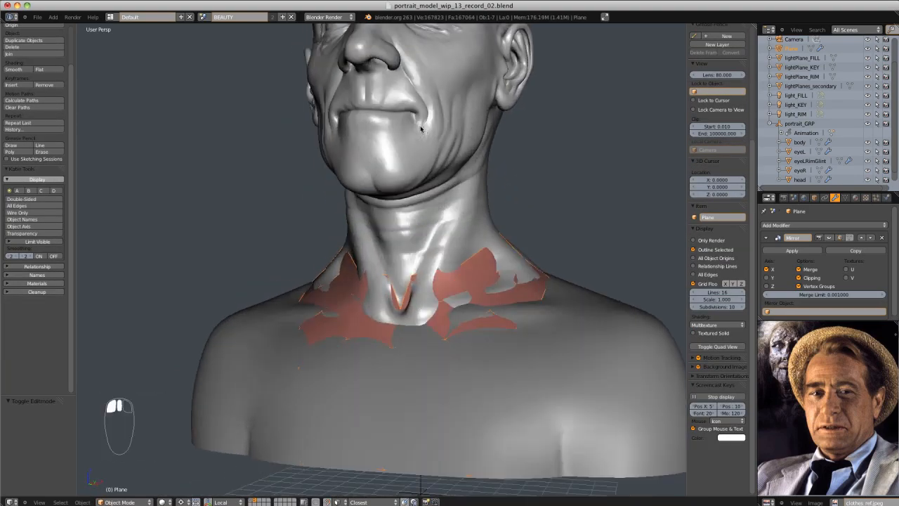
{"action": "left_click", "coordinate": [826, 225]}
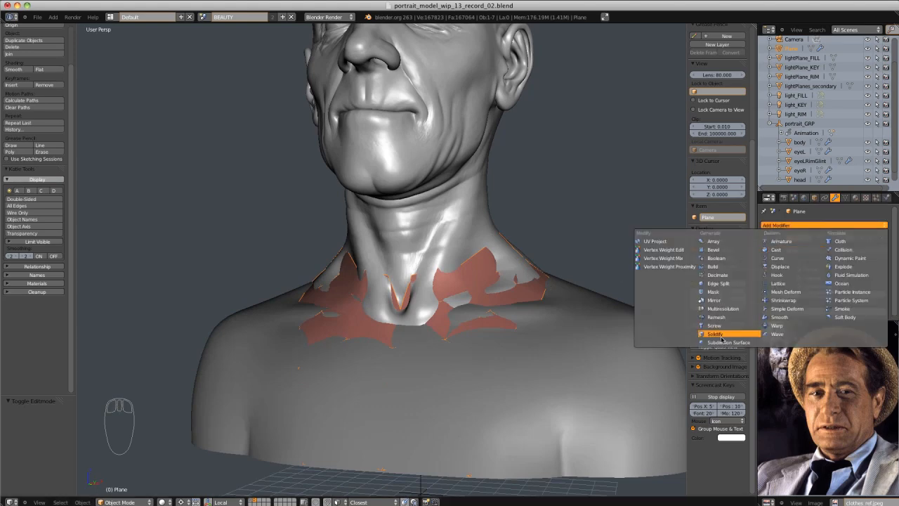
{"action": "left_click", "coordinate": [724, 342]}
{"action": "middle_click_drag", "start_coordinate": [464, 241], "coordinate": [438, 255]}
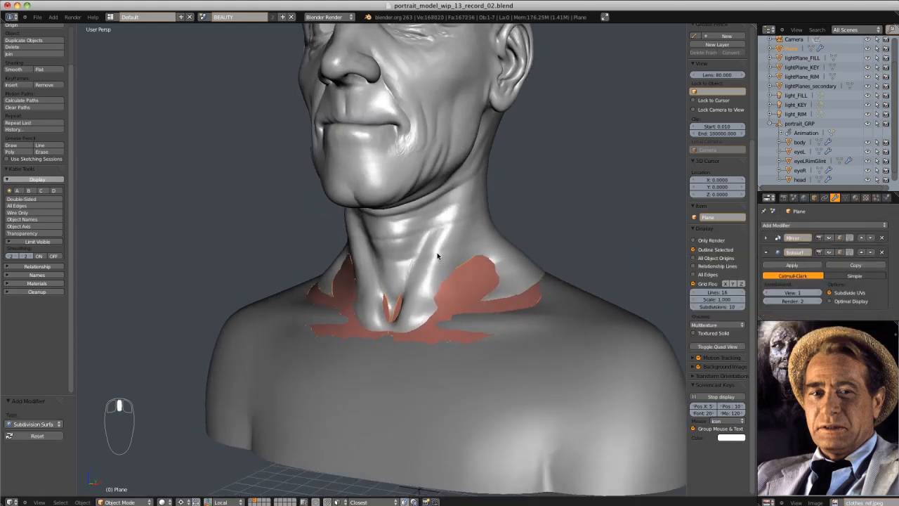
Try to push the whole shirt mesh outward along its normals with Shrink/Fatten
{"action": "key", "text": "Tab"}
{"action": "key", "text": "a"}
{"action": "key", "text": "a"}
{"action": "key", "text": "a"}
{"action": "scroll", "coordinate": [35, 94], "scroll_direction": "up", "scroll_amount": 3}
{"action": "key", "text": "alt+s"}
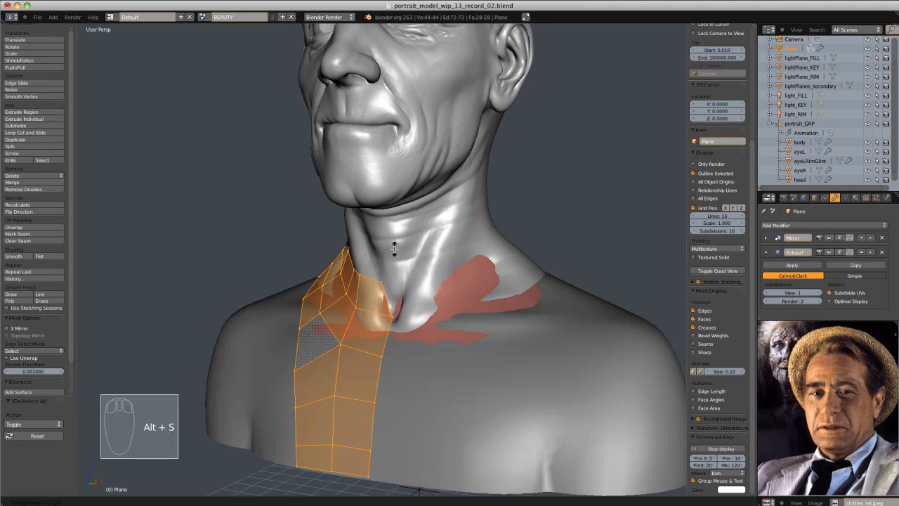
{"action": "left_click", "coordinate": [323, 243]}
{"action": "middle_click_drag", "start_coordinate": [323, 243], "coordinate": [426, 272]}
{"action": "key", "text": "Tab"}
{"action": "key", "text": "Tab"}
{"action": "key", "text": "ctrl+z"}
{"action": "key", "text": "ctrl+z"}
{"action": "key", "text": "ctrl+z"}
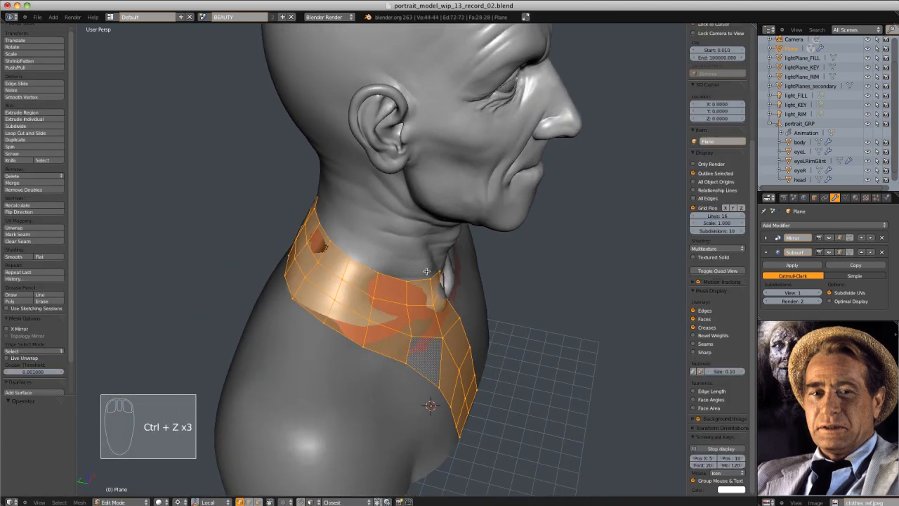
Isolate the shirt by hiding the other objects and delete the faulty face in the rear part of the collar
{"action": "key", "text": "Tab"}
{"action": "key", "text": "shift+h"}
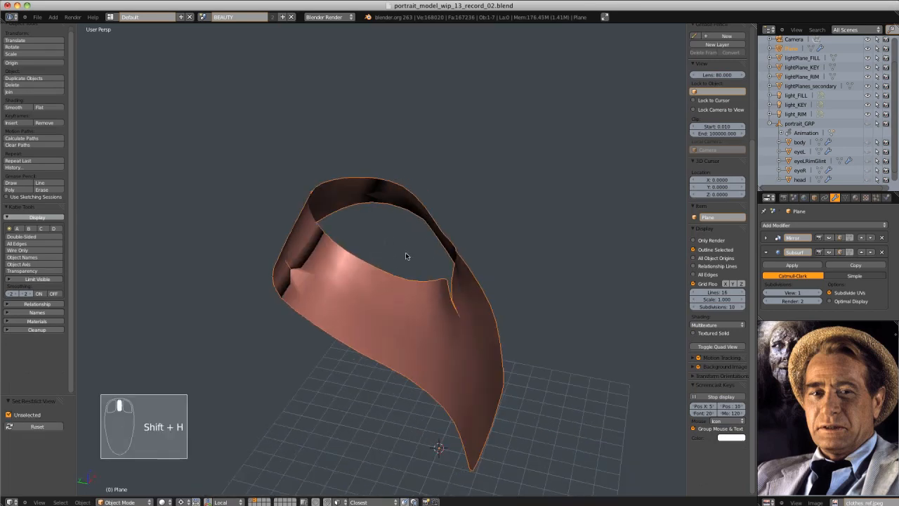
{"action": "key", "text": "Tab"}
{"action": "key", "text": "ctrl+Tab"}
{"action": "middle_click_drag", "start_coordinate": [309, 297], "coordinate": [338, 268]}
{"action": "left_click", "coordinate": [323, 284]}
{"action": "key", "text": "x"}
{"action": "left_click", "coordinate": [309, 307]}
Fill the open holes in the rear part of the collar with new faces
{"action": "key", "text": "ctrl+Tab"}
{"action": "left_click", "coordinate": [369, 262]}
{"action": "key", "text": "f"}
{"action": "key", "text": "f"}
Flatten the collar's centre-back edges by scaling them to 0 along X
{"action": "left_click", "coordinate": [289, 272], "text": "alt"}
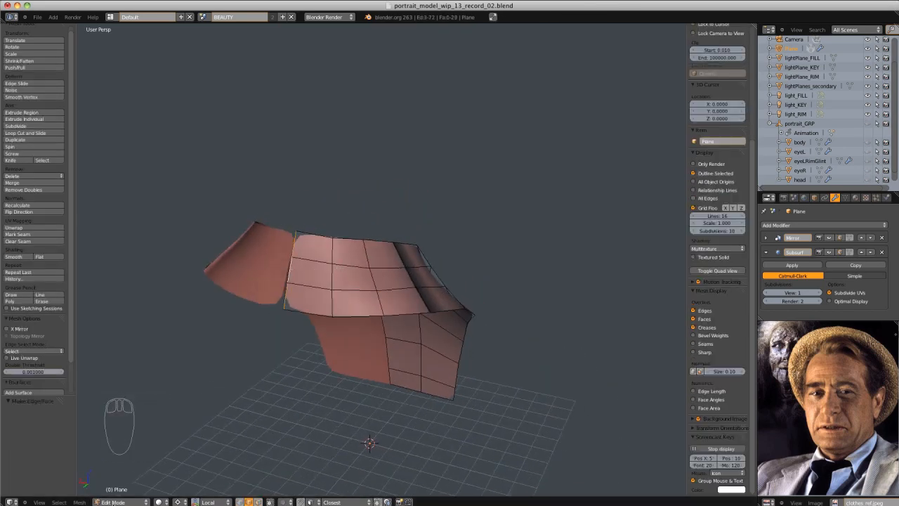
{"action": "key", "text": "x"}
{"action": "key", "text": "0"}
{"action": "key", "text": "Return"}
{"action": "middle_click_drag", "start_coordinate": [278, 368], "coordinate": [495, 346]}
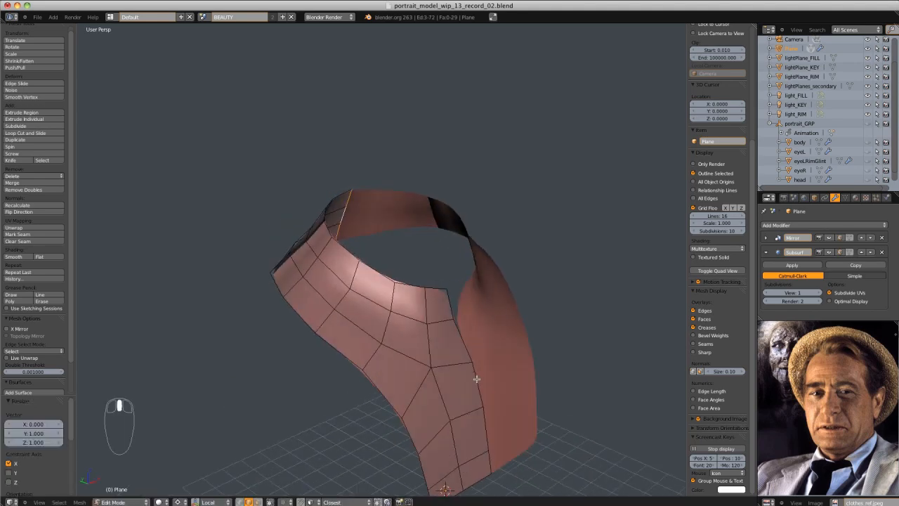
{"action": "left_click", "coordinate": [462, 336]}
{"action": "key", "text": "Tab"}
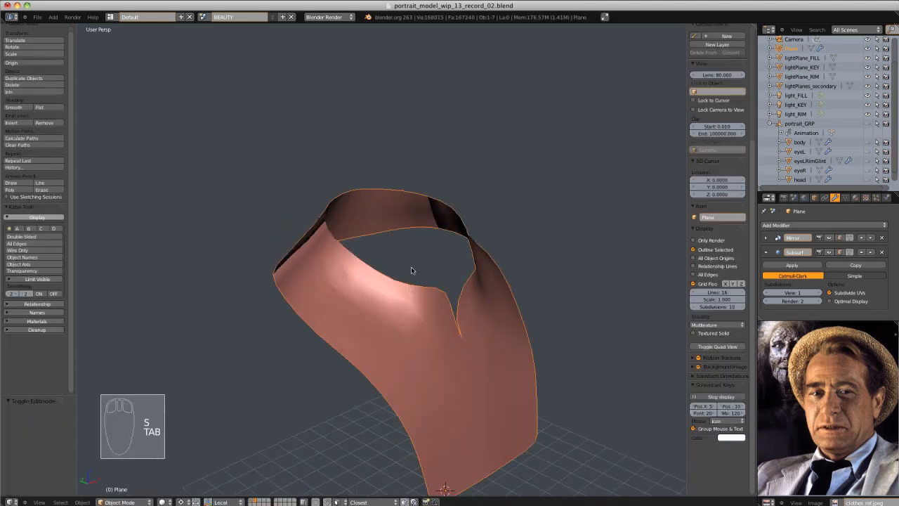
Recalculate the normals of the whole shirt mesh and unhide the other objects
{"action": "key", "text": "Tab"}
{"action": "key", "text": "a"}
{"action": "key", "text": "a"}
{"action": "key", "text": "a"}
{"action": "middle_click_drag", "start_coordinate": [385, 236], "coordinate": [442, 242]}
{"action": "key", "text": "a"}
{"action": "key", "text": "ctrl+n"}
{"action": "key", "text": "Tab"}
{"action": "key", "text": "alt+h"}
{"action": "key", "text": "a"}
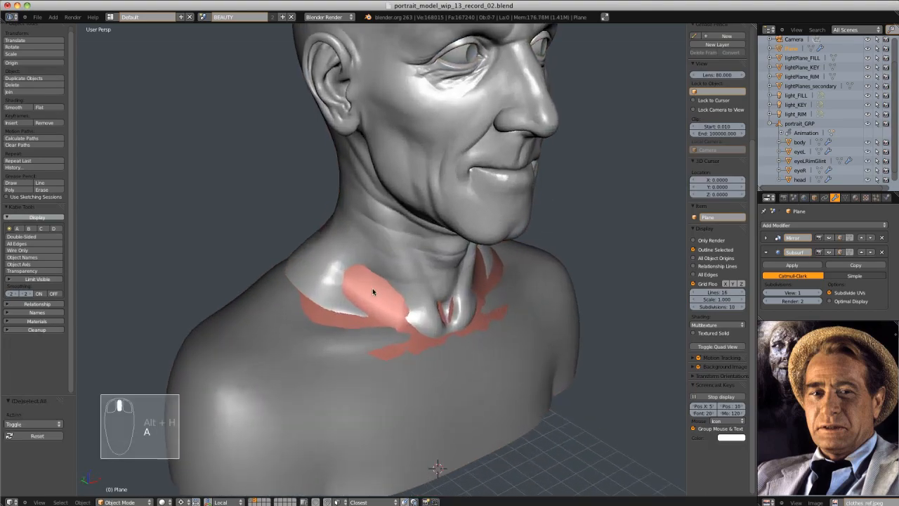
Push the whole shirt mesh outward from the body with Shrink/Fatten
{"action": "right_click", "coordinate": [373, 289]}
{"action": "key", "text": "Tab"}
{"action": "key", "text": "z"}
{"action": "scroll", "coordinate": [440, 209], "scroll_direction": "down", "scroll_amount": 2}
{"action": "middle_click_drag", "start_coordinate": [440, 208], "coordinate": [454, 237]}
{"action": "key", "text": "z"}
{"action": "middle_click_drag", "start_coordinate": [330, 230], "coordinate": [128, 110]}
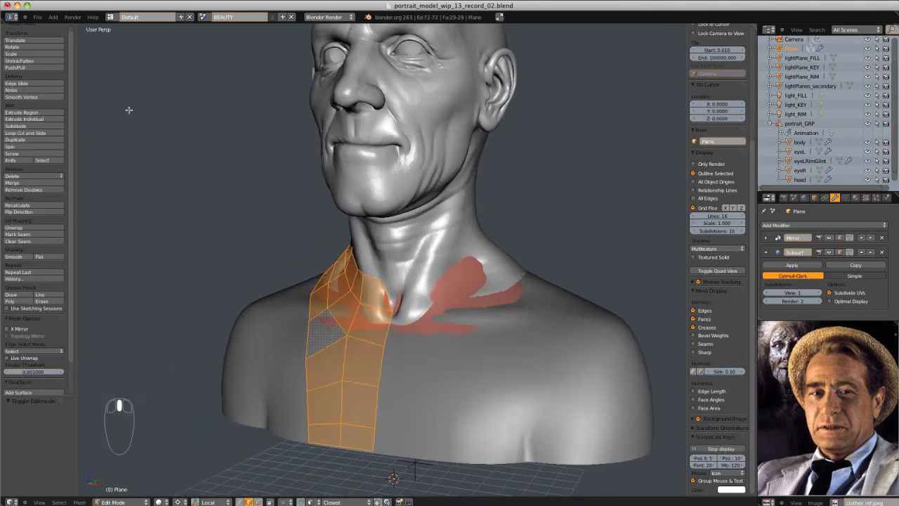
{"action": "left_click", "coordinate": [39, 60]}
{"action": "key", "text": "Tab"}
{"action": "mouse_move", "coordinate": [395, 226]}
{"action": "middle_mouse_down"}
{"action": "mouse_move", "coordinate": [385, 234]}
{"action": "mouse_move", "coordinate": [484, 251]}
{"action": "mouse_move", "coordinate": [394, 244]}
{"action": "middle_mouse_up"}
Reposition vertices of the collar at the back of the neck
{"action": "key", "text": "Tab"}
{"action": "key", "text": "ctrl+Tab"}
{"action": "left_click", "coordinate": [330, 234]}
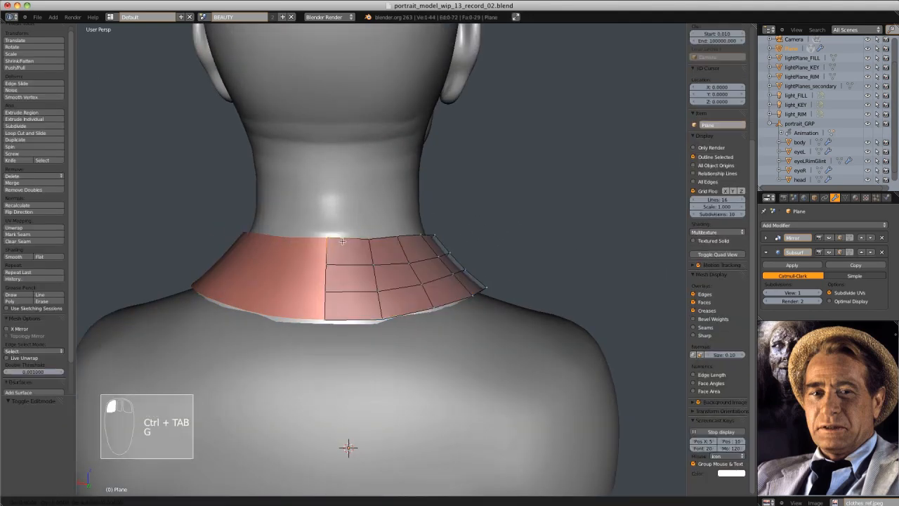
{"action": "key", "text": "g"}
{"action": "left_click", "coordinate": [380, 233]}
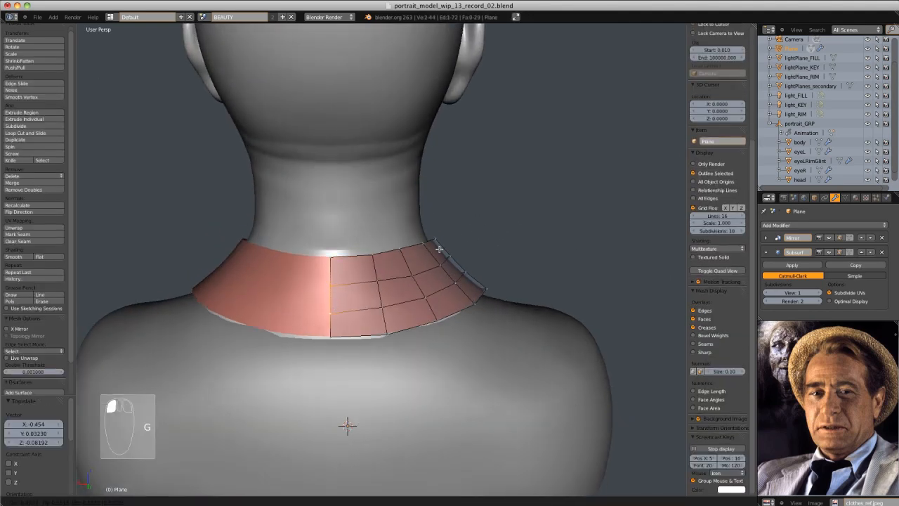
{"action": "middle_click_drag", "start_coordinate": [418, 269], "coordinate": [317, 246]}
{"action": "key", "text": "Tab"}
{"action": "key", "text": "Tab"}
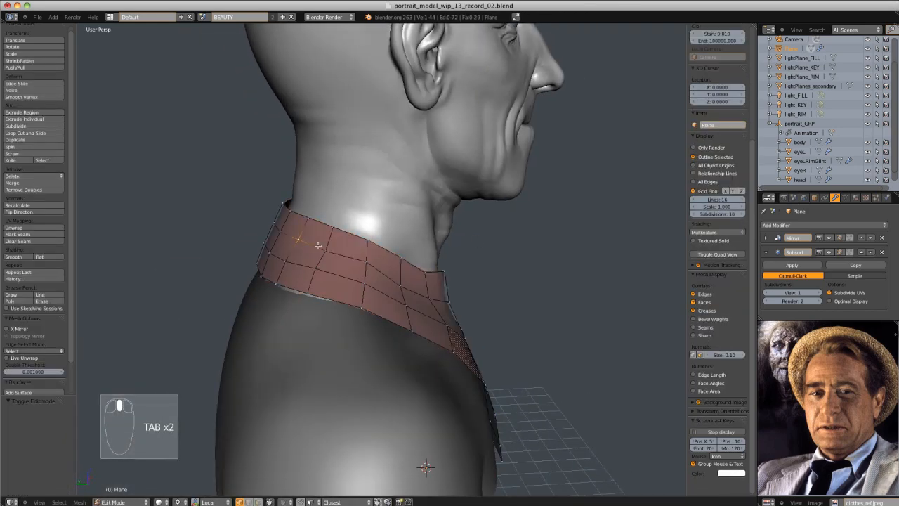
Move the collar's upper edge loop up around the neck to form a standing collar
{"action": "key", "text": "Tab"}
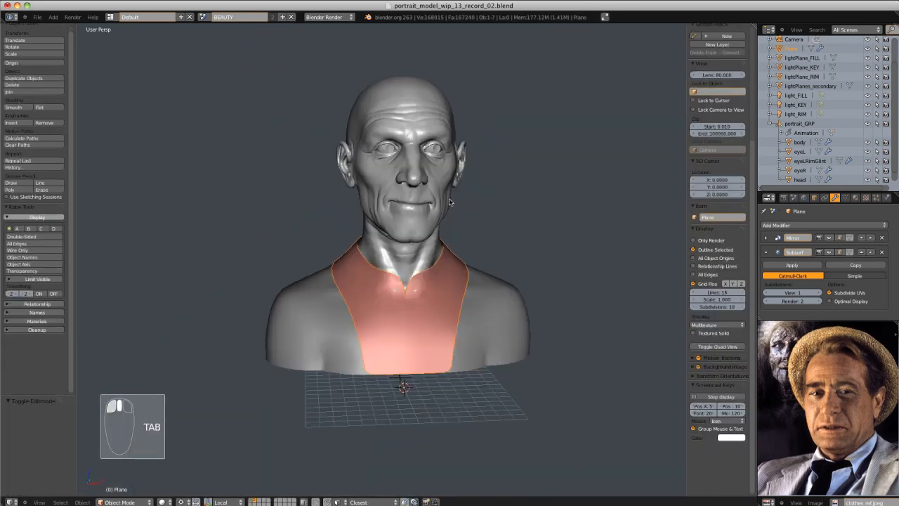
{"action": "scroll", "coordinate": [442, 211], "scroll_direction": "up", "scroll_amount": 3}
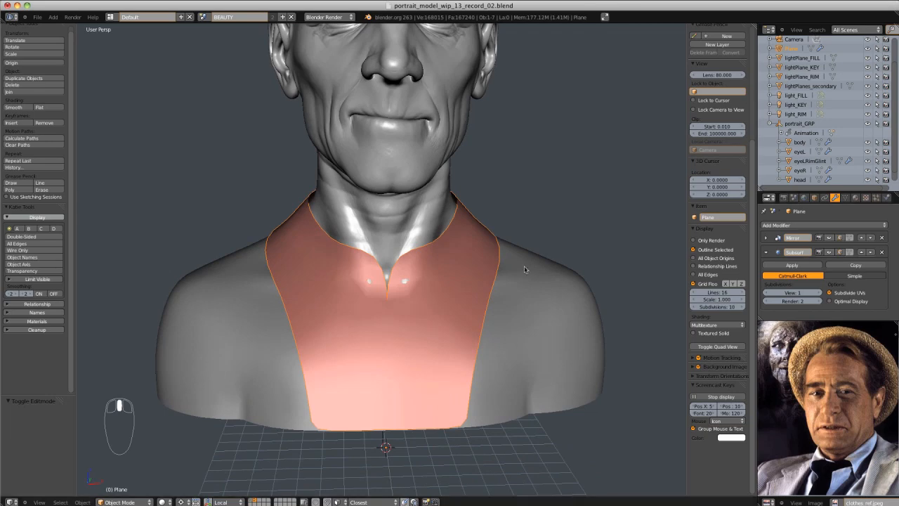
{"action": "middle_click_drag", "start_coordinate": [525, 270], "coordinate": [502, 246]}
{"action": "scroll", "coordinate": [503, 246], "scroll_direction": "up", "scroll_amount": 2}
{"action": "key", "text": "Tab"}
{"action": "right_click", "coordinate": [342, 231], "text": "alt"}
{"action": "mouse_move", "coordinate": [342, 230]}
{"action": "middle_mouse_down"}
{"action": "mouse_move", "coordinate": [368, 236]}
{"action": "mouse_move", "coordinate": [307, 214]}
{"action": "mouse_move", "coordinate": [354, 214]}
{"action": "mouse_move", "coordinate": [351, 249]}
{"action": "mouse_move", "coordinate": [357, 221]}
{"action": "middle_mouse_up"}
{"action": "key", "text": "g"}
{"action": "left_click", "coordinate": [363, 216]}
{"action": "key", "text": "g"}
{"action": "left_click", "coordinate": [306, 205]}
Cut a new edge loop around the standing collar, close to its base
{"action": "scroll", "coordinate": [357, 225], "scroll_direction": "down", "scroll_amount": 3}
{"action": "key", "text": "ctrl+r"}
{"action": "left_click", "coordinate": [365, 263]}
{"action": "left_click", "coordinate": [361, 266]}
{"action": "scroll", "coordinate": [351, 236], "scroll_direction": "up", "scroll_amount": 2}
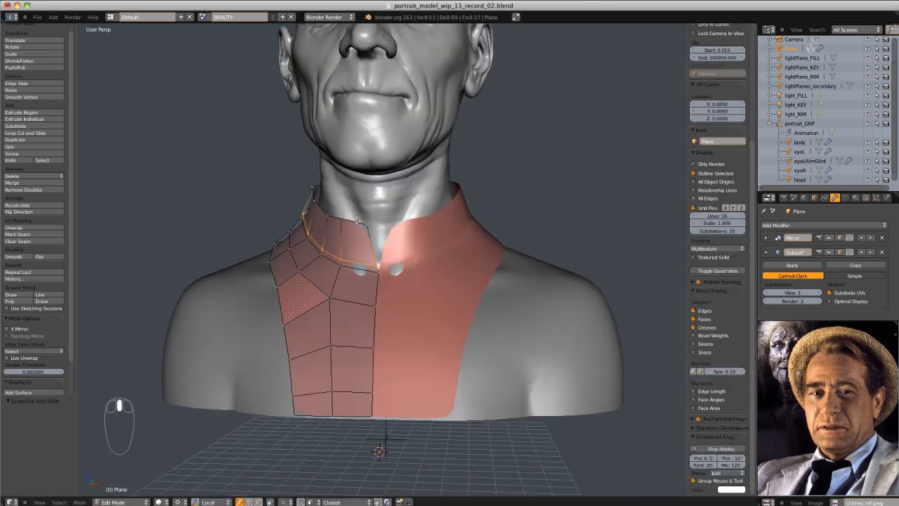
Snap the 3D cursor to the selected front and back vertices of the collar's top edge
{"action": "key", "text": "e"}
{"action": "right_click", "coordinate": [390, 199]}
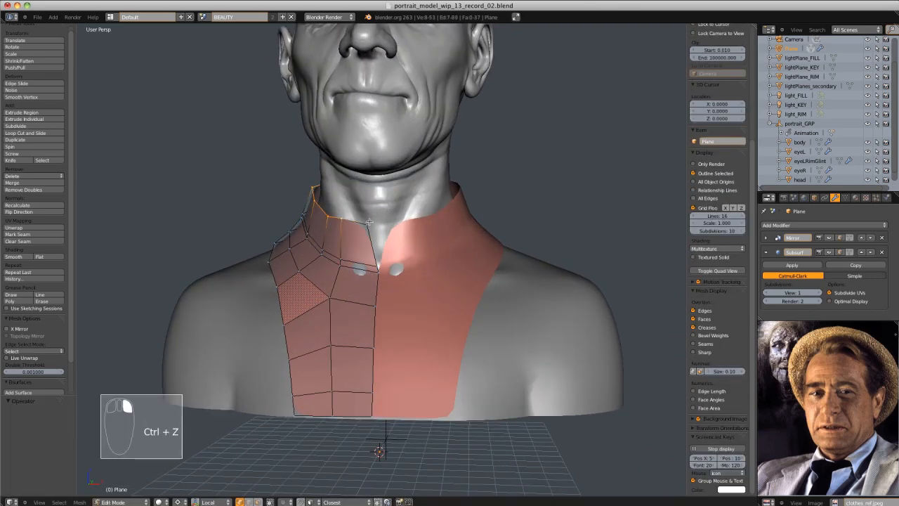
{"action": "key", "text": "z"}
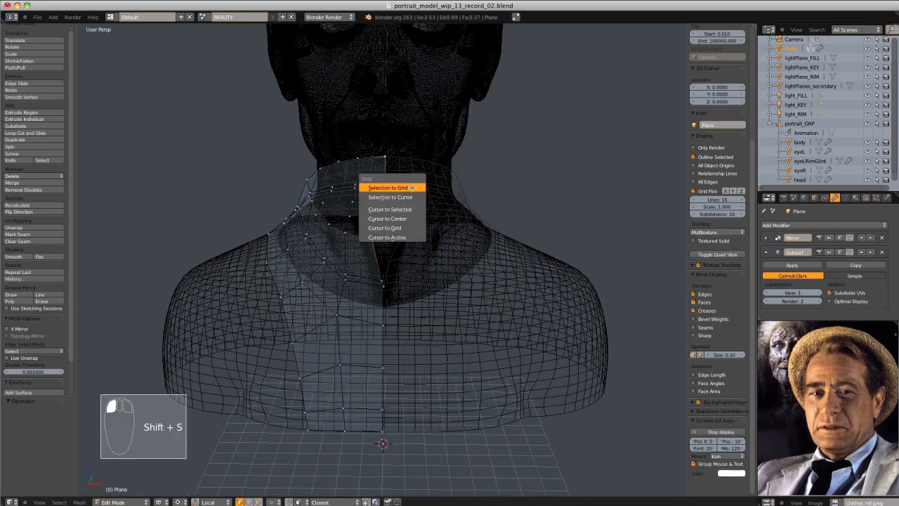
{"action": "left_click", "coordinate": [389, 209]}
{"action": "middle_click_drag", "start_coordinate": [402, 201], "coordinate": [367, 233]}
{"action": "key", "text": "z"}
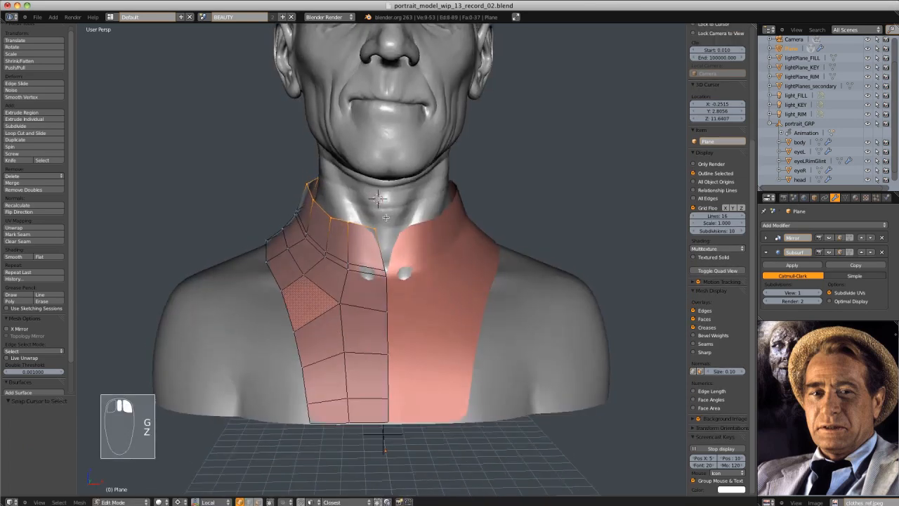
{"action": "key", "text": "ctrl+z"}
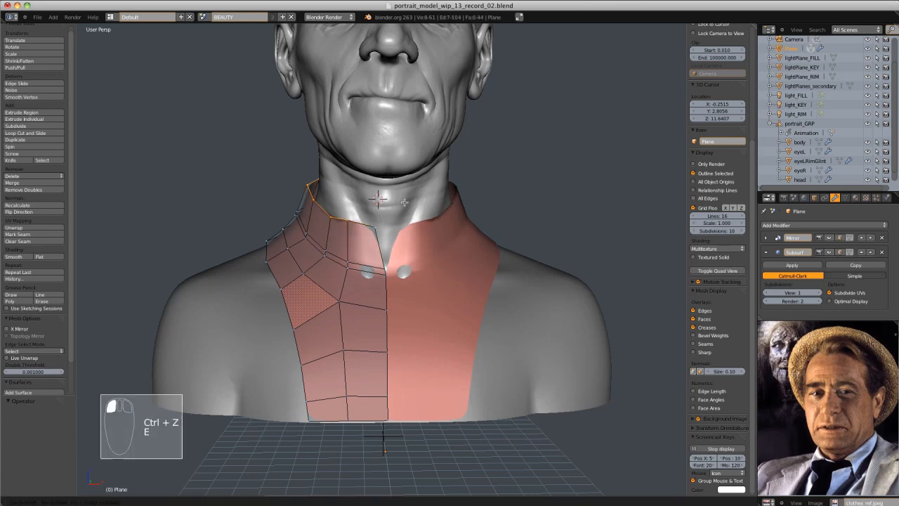
Extrude the collar's top edge loop and scale it outward by 1.1
{"action": "right_click", "coordinate": [404, 201]}
{"action": "key", "text": "s"}
{"action": "left_click", "coordinate": [406, 196]}
{"action": "middle_click_drag", "start_coordinate": [405, 197], "coordinate": [436, 210]}
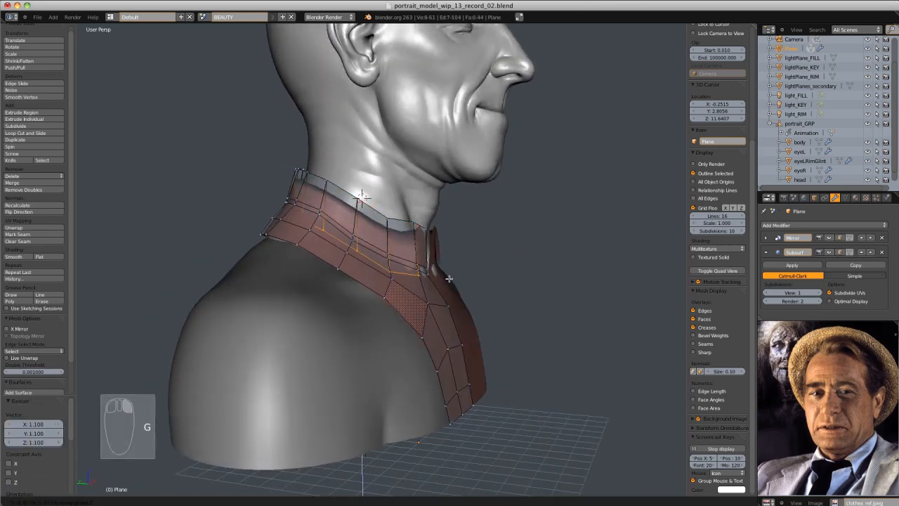
Try to fold the collar down by moving its extruded rim -2.017 along Z
{"action": "left_click", "coordinate": [449, 279]}
{"action": "middle_click_drag", "start_coordinate": [449, 279], "coordinate": [369, 277]}
{"action": "key", "text": "z"}
{"action": "key", "text": "z"}
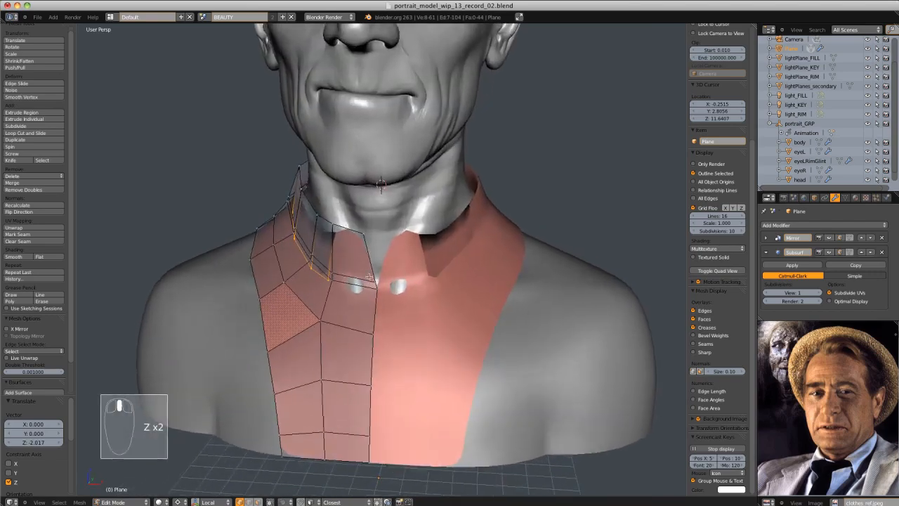
{"action": "key", "text": "ctrl+z"}
{"action": "key", "text": "ctrl+z"}
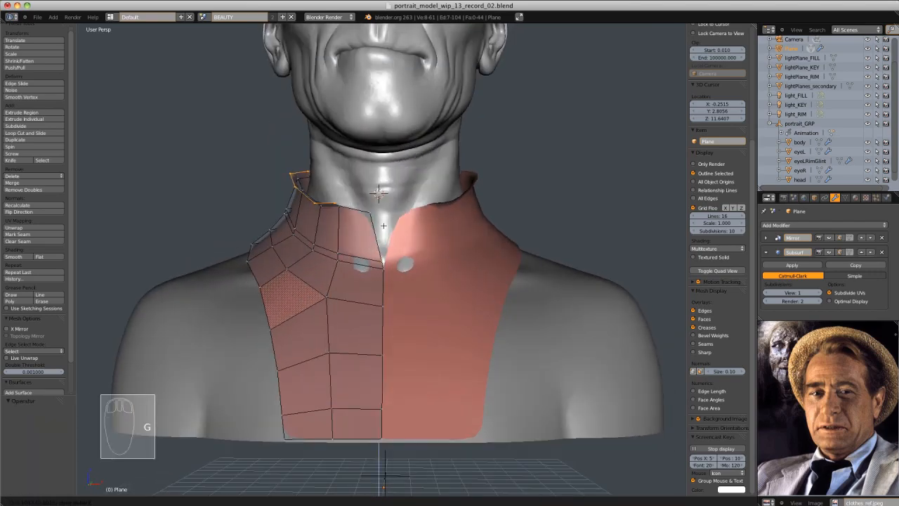
Extrude the collar's outer rim downward by 2.347 along Z and scale the new edge outward by 1.196
{"action": "key", "text": "z"}
{"action": "left_click", "coordinate": [384, 227]}
{"action": "left_click", "coordinate": [392, 246]}
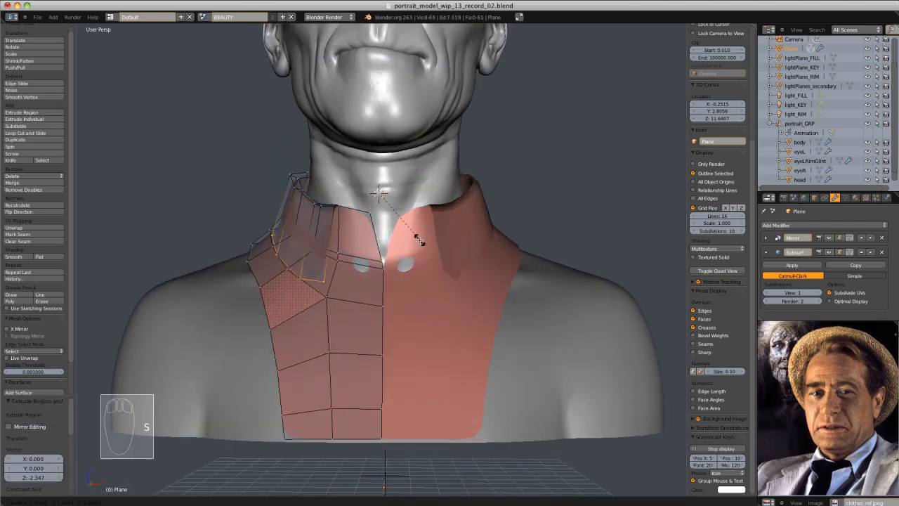
{"action": "left_click", "coordinate": [419, 241]}
{"action": "middle_click_drag", "start_coordinate": [418, 241], "coordinate": [387, 264]}
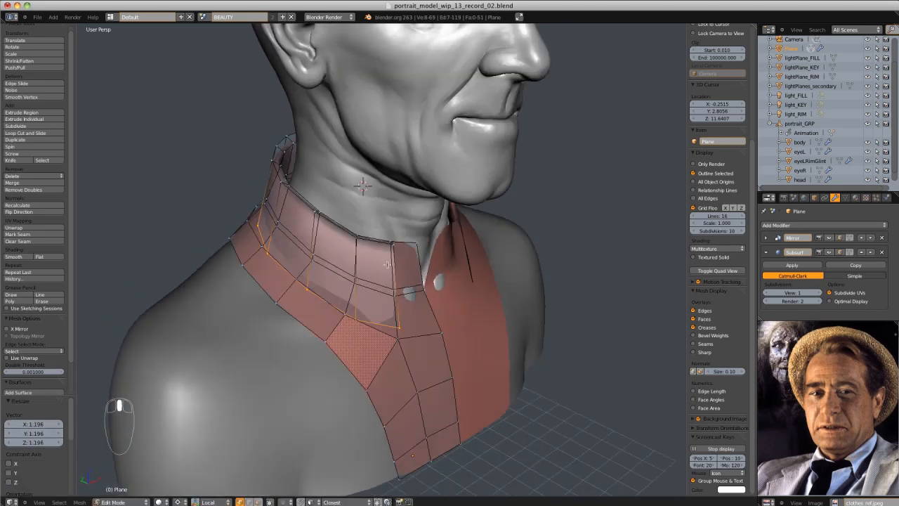
Box-select vertices at the front of the folded collar and move them along Z
{"action": "key", "text": "a"}
{"action": "key", "text": "b"}
{"action": "left_click_drag", "start_coordinate": [347, 232], "coordinate": [376, 269]}
{"action": "middle_click_drag", "start_coordinate": [375, 268], "coordinate": [380, 242]}
{"action": "key", "text": "g"}
{"action": "key", "text": "z"}
{"action": "left_click", "coordinate": [391, 284]}
{"action": "middle_click_drag", "start_coordinate": [391, 284], "coordinate": [302, 237]}
{"action": "left_click", "coordinate": [379, 307]}
Reposition vertices along the side of the folded collar, moving them freely and along Z
{"action": "key", "text": "Tab"}
{"action": "key", "text": "Tab"}
{"action": "key", "text": "z"}
{"action": "key", "text": "z"}
{"action": "middle_click_drag", "start_coordinate": [295, 267], "coordinate": [317, 224]}
{"action": "key", "text": "g"}
{"action": "left_click", "coordinate": [268, 236]}
{"action": "key", "text": "g"}
{"action": "key", "text": "z"}
{"action": "left_click", "coordinate": [301, 217]}
Adjust the collar vertices where the fold meets the shoulder, then return to object mode to check the collar's shape
{"action": "left_click", "coordinate": [275, 215]}
{"action": "left_click", "coordinate": [284, 211], "text": "super"}
{"action": "left_click", "coordinate": [387, 235]}
{"action": "key", "text": "Tab"}
{"action": "key", "text": "Tab"}
{"action": "left_click", "coordinate": [255, 201]}
{"action": "key", "text": "g"}
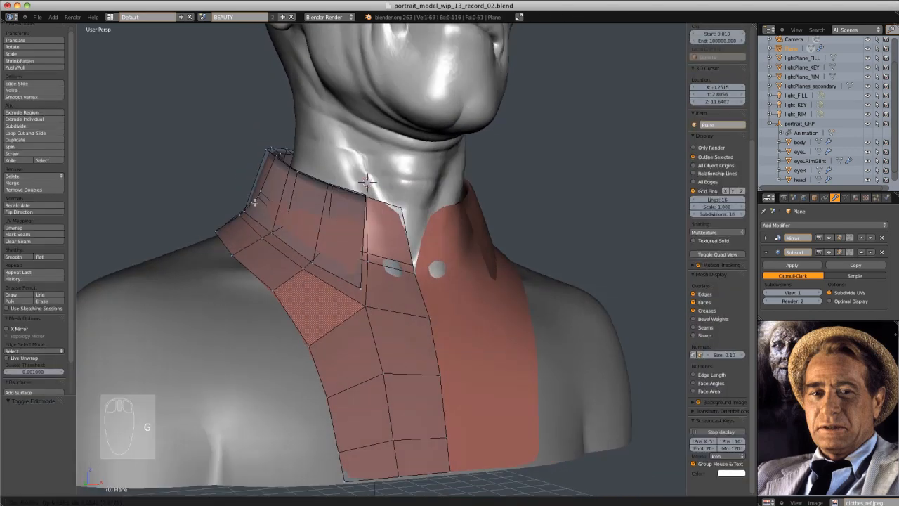
{"action": "left_click", "coordinate": [253, 193]}
{"action": "middle_click_drag", "start_coordinate": [253, 193], "coordinate": [387, 228]}
{"action": "key", "text": "Tab"}
{"action": "mouse_move", "coordinate": [390, 230]}
{"action": "middle_mouse_down", "text": "ctrl"}
{"action": "mouse_move", "coordinate": [391, 197]}
{"action": "mouse_move", "coordinate": [392, 234]}
{"action": "middle_mouse_up", "text": "ctrl"}
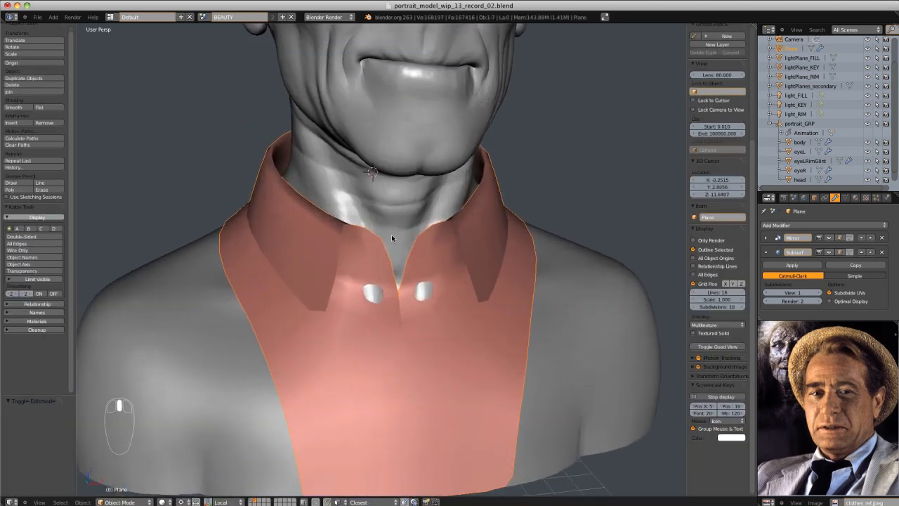
Add supporting loop cuts around the collar, including one along the stand's top edge and one beside the front opening
{"action": "key", "text": "Tab"}
{"action": "key", "text": "ctrl+r"}
{"action": "middle_click_drag", "start_coordinate": [281, 281], "coordinate": [295, 265]}
{"action": "key", "text": "ctrl+r"}
{"action": "left_click", "coordinate": [328, 223]}
{"action": "middle_click_drag", "start_coordinate": [317, 229], "coordinate": [363, 201]}
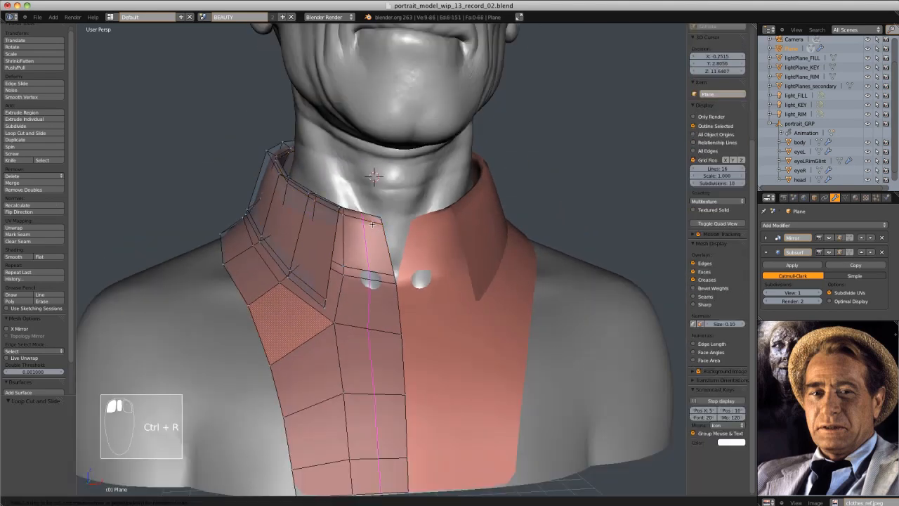
{"action": "key", "text": "ctrl+r"}
{"action": "left_click", "coordinate": [366, 215]}
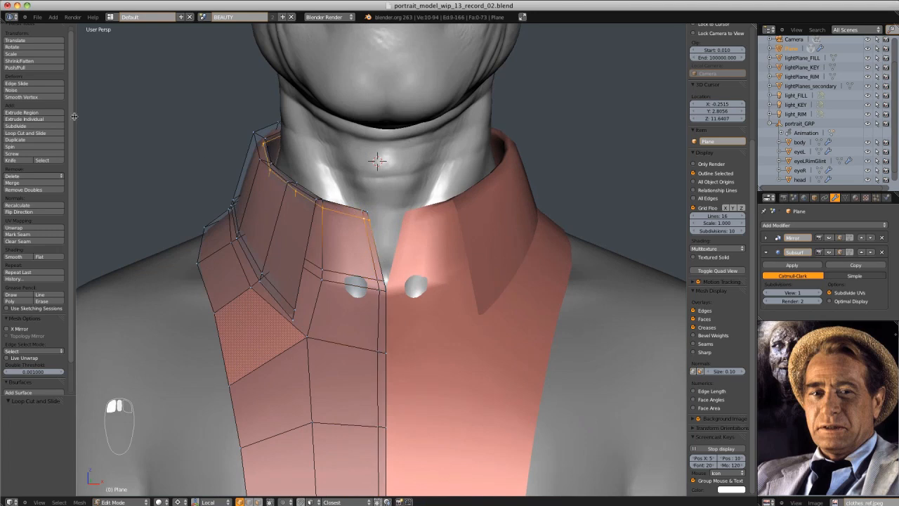
{"action": "left_click", "coordinate": [16, 84]}
Try a single lengthwise loop cut through the folded collar, then undo it
{"action": "middle_click_drag", "start_coordinate": [320, 202], "coordinate": [305, 204]}
{"action": "middle_click_drag", "start_coordinate": [306, 203], "coordinate": [288, 211], "text": "ctrl"}
{"action": "key", "text": "ctrl+r"}
{"action": "left_click", "coordinate": [263, 219]}
{"action": "left_click", "coordinate": [264, 219]}
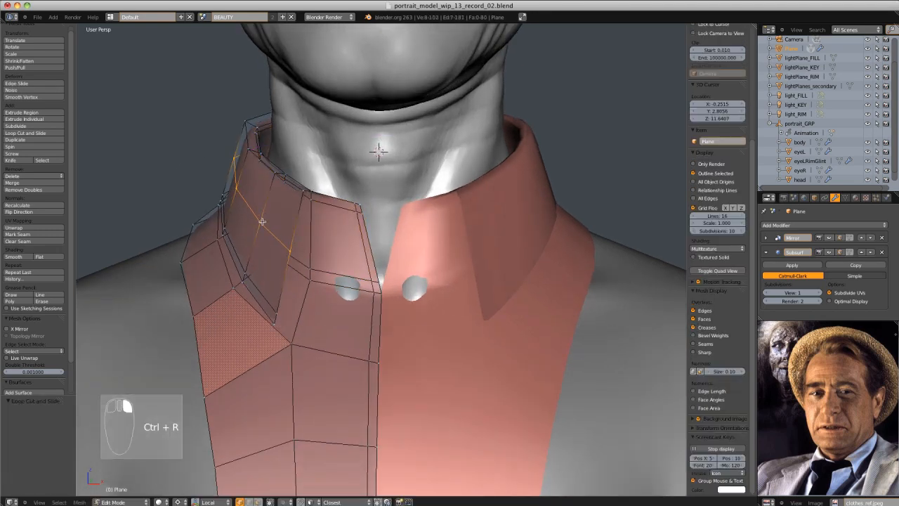
{"action": "left_click", "coordinate": [261, 222]}
{"action": "left_click", "coordinate": [291, 249], "text": "shift"}
{"action": "key", "text": "ctrl+z"}
{"action": "key", "text": "ctrl+z"}
{"action": "key", "text": "ctrl+z"}
{"action": "key", "text": "ctrl+z"}
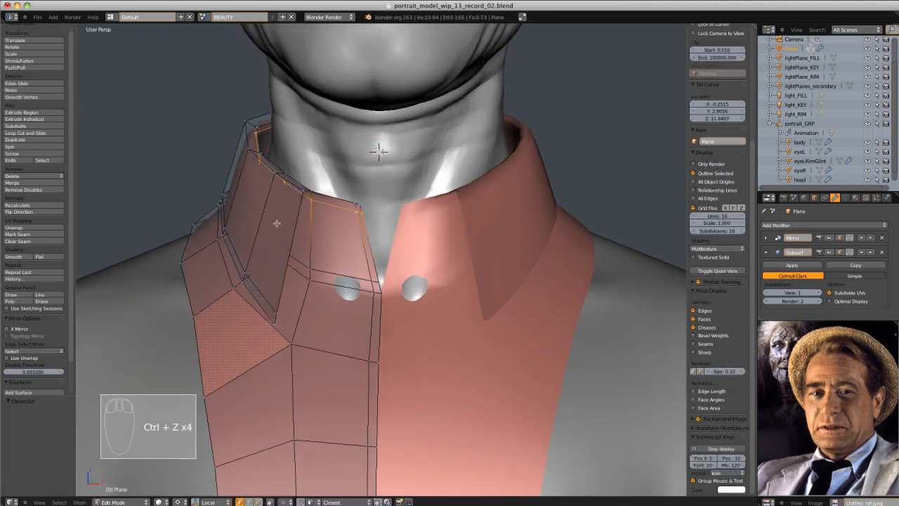
Add two lengthwise loop cuts through the folded collar and switch to face selection
{"action": "key", "text": "ctrl+r"}
{"action": "scroll", "coordinate": [279, 222], "scroll_direction": "up", "scroll_amount": 1}
{"action": "left_click", "coordinate": [281, 220]}
{"action": "key", "text": "ctrl+Tab"}
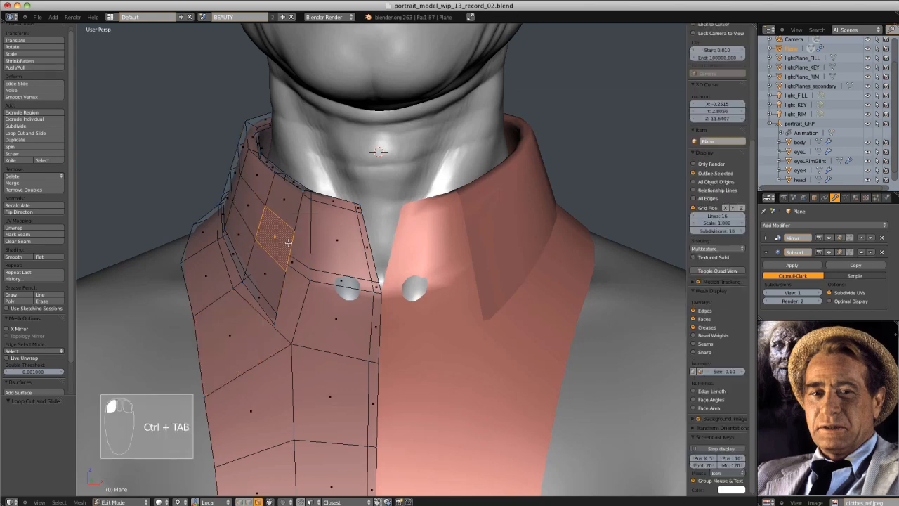
Offset the middle face of the folded collar by -0.183 with Shrink/Fatten and adjust it once more
{"action": "key", "text": "alt+s"}
{"action": "left_click", "coordinate": [372, 177]}
{"action": "left_click", "coordinate": [278, 233]}
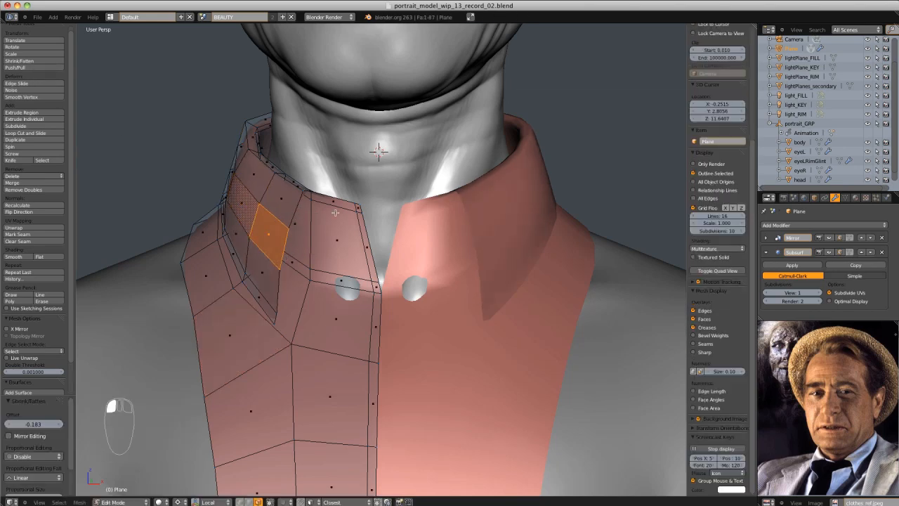
{"action": "key", "text": "alt+s"}
{"action": "left_click", "coordinate": [270, 244]}
Cut new edges through the folded collar's front faces with the Knife tool
{"action": "middle_click_drag", "start_coordinate": [267, 246], "coordinate": [290, 247]}
{"action": "key", "text": "ctrl+r"}
{"action": "right_click", "coordinate": [271, 238]}
{"action": "key", "text": "k"}
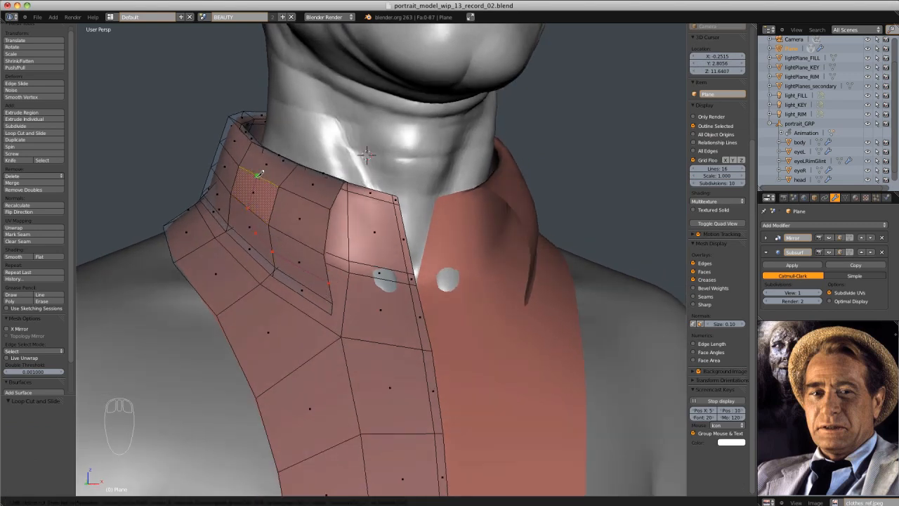
{"action": "key", "text": "Return"}
{"action": "middle_click_drag", "start_coordinate": [339, 189], "coordinate": [316, 192]}
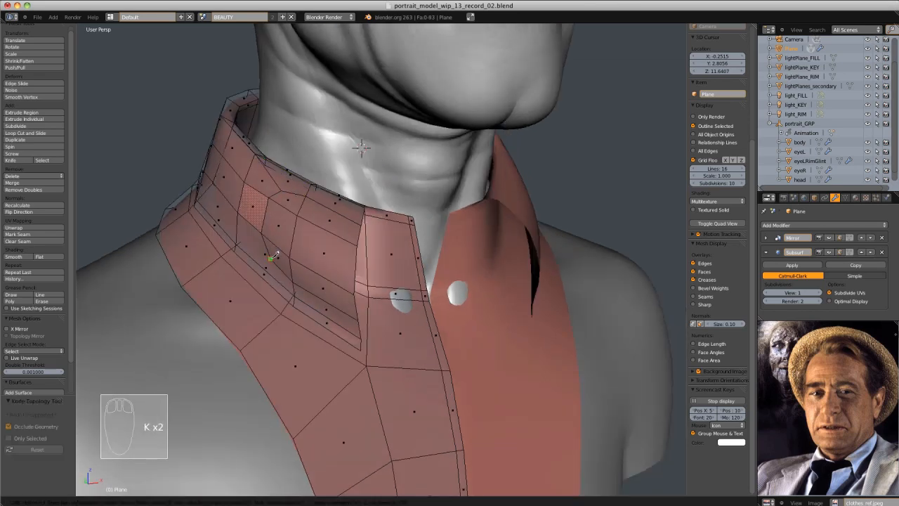
{"action": "middle_click_drag", "start_coordinate": [295, 232], "coordinate": [316, 221]}
Offset the folded collar's lower front edge by 0.05299 with Shrink/Fatten, and adjust its upper front edge the same way
{"action": "key", "text": "ctrl+Tab"}
{"action": "left_click", "coordinate": [317, 223]}
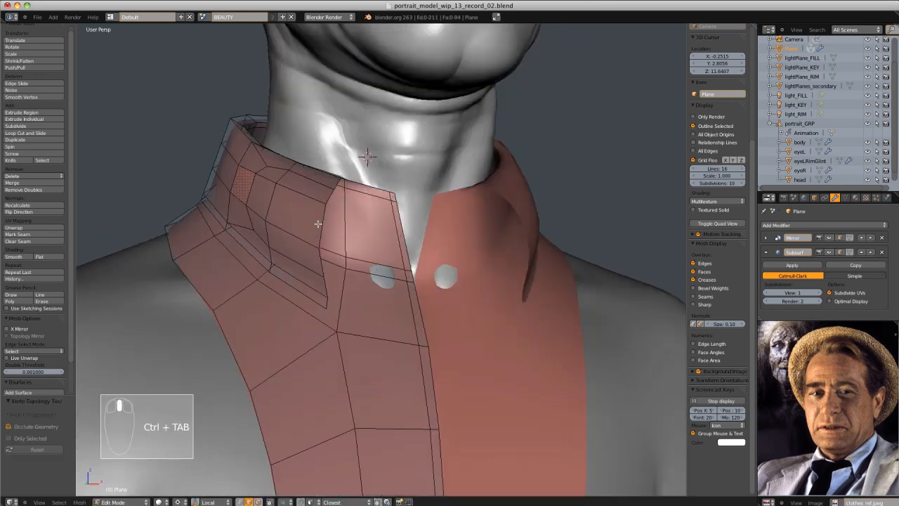
{"action": "left_click", "coordinate": [295, 265]}
{"action": "left_click", "coordinate": [228, 85]}
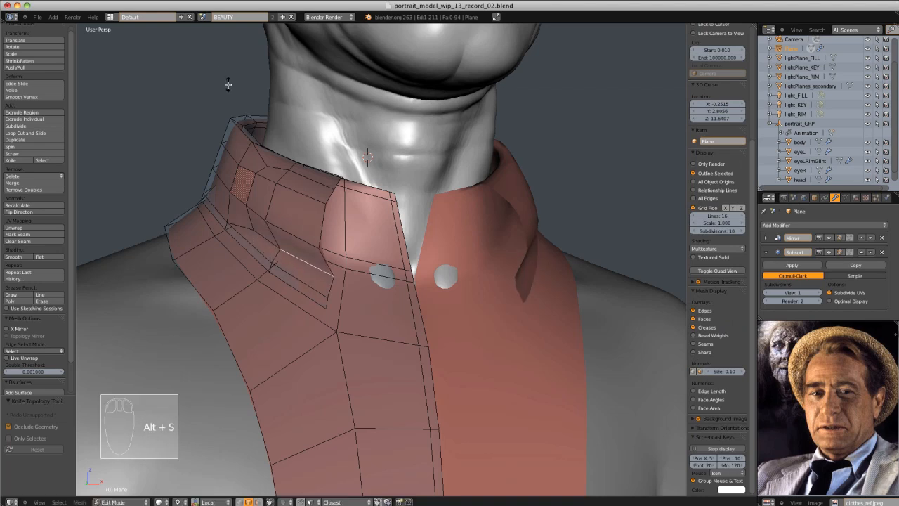
{"action": "key", "text": "alt+s"}
{"action": "left_click", "coordinate": [321, 233]}
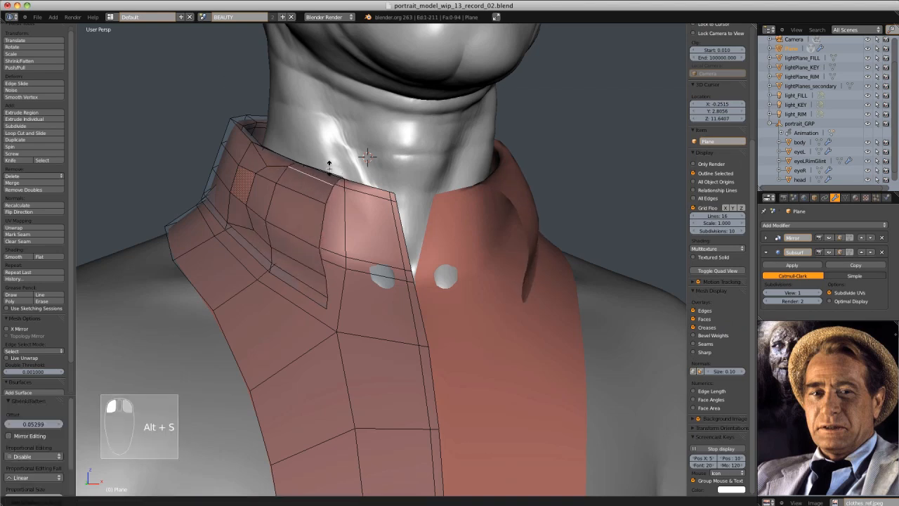
{"action": "left_click", "coordinate": [330, 169]}
{"action": "key", "text": "Tab"}
{"action": "scroll", "coordinate": [349, 176], "scroll_direction": "down", "scroll_amount": 5}
{"action": "middle_click_drag", "start_coordinate": [349, 176], "coordinate": [347, 227]}
{"action": "scroll", "coordinate": [368, 184], "scroll_direction": "up", "scroll_amount": 5}
Add a horizontal loop cut through the middle of the collar stand
{"action": "key", "text": "Tab"}
{"action": "key", "text": "ctrl+Tab"}
{"action": "left_click", "coordinate": [343, 219]}
{"action": "scroll", "coordinate": [353, 205], "scroll_direction": "up", "scroll_amount": 1}
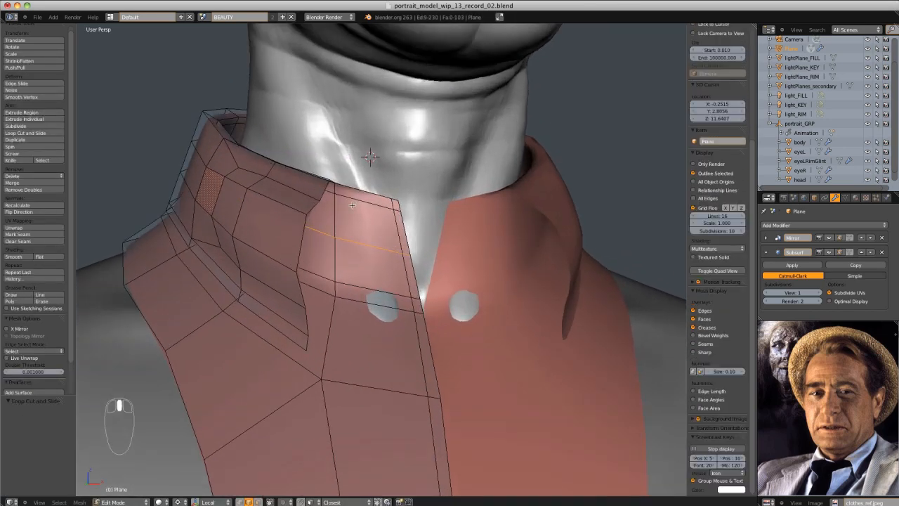
Delete the collar stand's front faces just below the new horizontal loop
{"action": "key", "text": "ctrl+Tab"}
{"action": "left_click", "coordinate": [337, 229]}
{"action": "right_click", "coordinate": [363, 258]}
{"action": "right_click", "coordinate": [326, 250], "text": "shift"}
{"action": "key", "text": "x"}
{"action": "left_click", "coordinate": [331, 232]}
Add vertical loop cuts near the folded collar's front edge and through the stand's faces above the gap
{"action": "key", "text": "ctrl+r"}
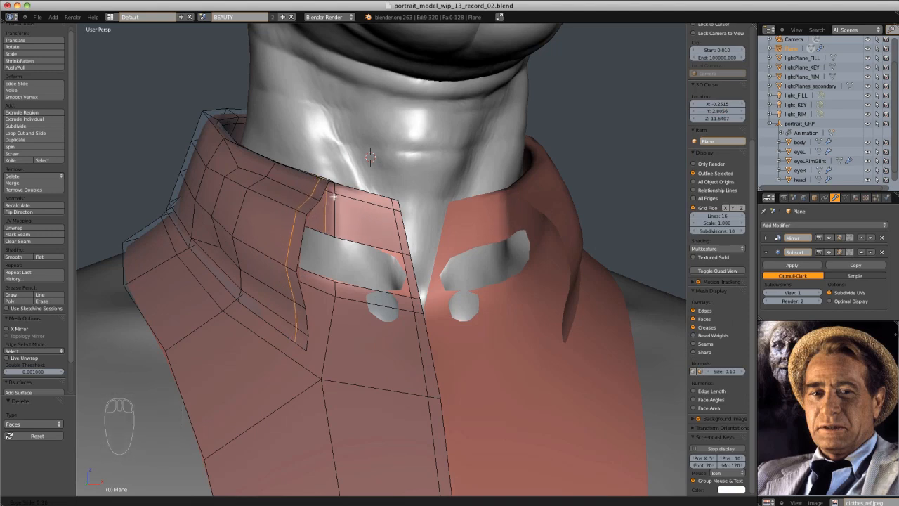
{"action": "left_click", "coordinate": [334, 197]}
{"action": "key", "text": "ctrl+r"}
{"action": "left_click", "coordinate": [342, 196]}
{"action": "left_click", "coordinate": [321, 194]}
{"action": "middle_click_drag", "start_coordinate": [321, 194], "coordinate": [347, 203]}
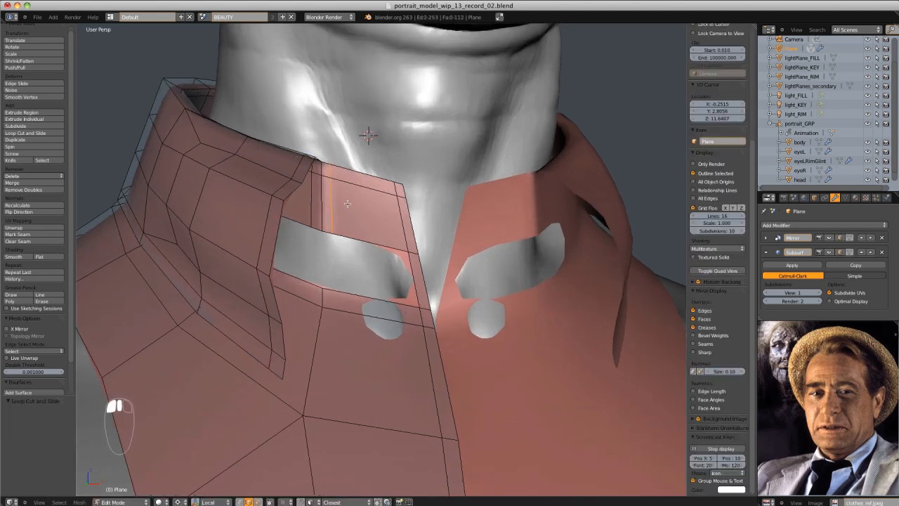
Merge the extra vertices near the stand's top edge at center and dissolve the leftover edge below them
{"action": "left_click", "coordinate": [325, 173]}
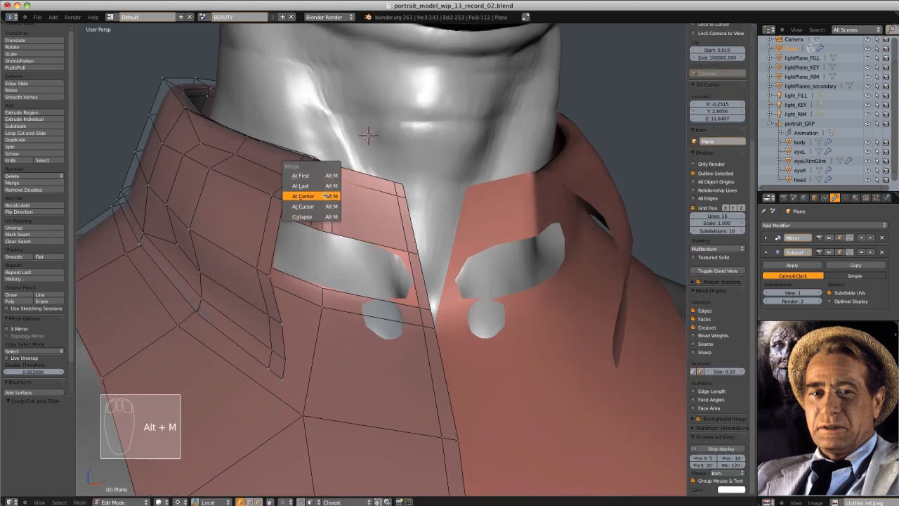
{"action": "left_click", "coordinate": [325, 196]}
{"action": "key", "text": "ctrl+Tab"}
{"action": "left_click", "coordinate": [333, 189]}
{"action": "left_click", "coordinate": [320, 170]}
{"action": "key", "text": "x"}
{"action": "left_click", "coordinate": [309, 200]}
{"action": "left_click", "coordinate": [311, 222]}
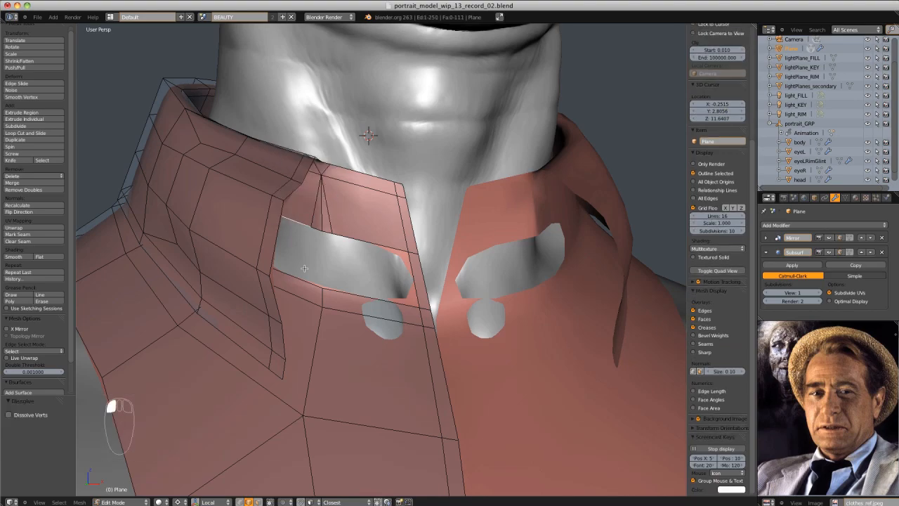
Merge the extra vertices on the upper border of the stand's gap at center
{"action": "key", "text": "ctrl+Tab"}
{"action": "left_click", "coordinate": [341, 219]}
{"action": "key", "text": "alt+m"}
{"action": "left_click", "coordinate": [316, 231]}
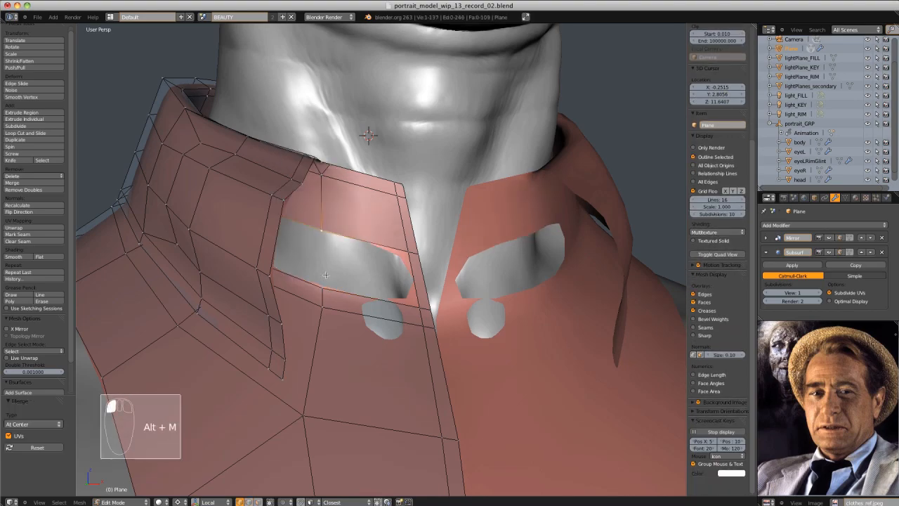
Fill the gap in the collar stand with new faces and review the shirt in object mode
{"action": "key", "text": "f"}
{"action": "middle_click_drag", "start_coordinate": [372, 250], "coordinate": [350, 241]}
{"action": "key", "text": "z"}
{"action": "left_click", "coordinate": [248, 203], "text": "shift"}
{"action": "key", "text": "f"}
{"action": "key", "text": "Tab"}
{"action": "key", "text": "z"}
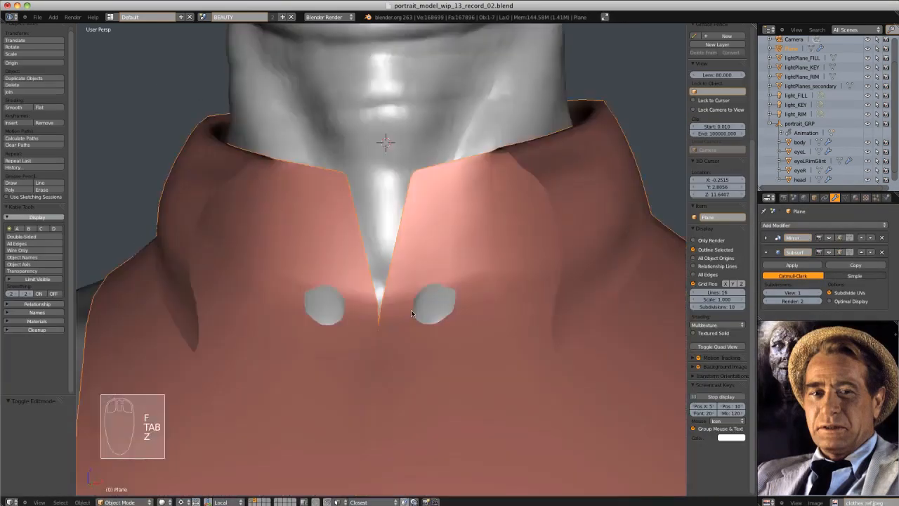
{"action": "scroll", "coordinate": [411, 310], "scroll_direction": "down", "scroll_amount": 6}
{"action": "middle_click_drag", "start_coordinate": [411, 310], "coordinate": [344, 326]}
{"action": "scroll", "coordinate": [414, 233], "scroll_direction": "up", "scroll_amount": 4}
{"action": "middle_click_drag", "start_coordinate": [352, 284], "coordinate": [435, 229]}
Add a Solidify modifier to the shirt and move it above the Subsurf modifier
{"action": "left_click", "coordinate": [807, 226]}
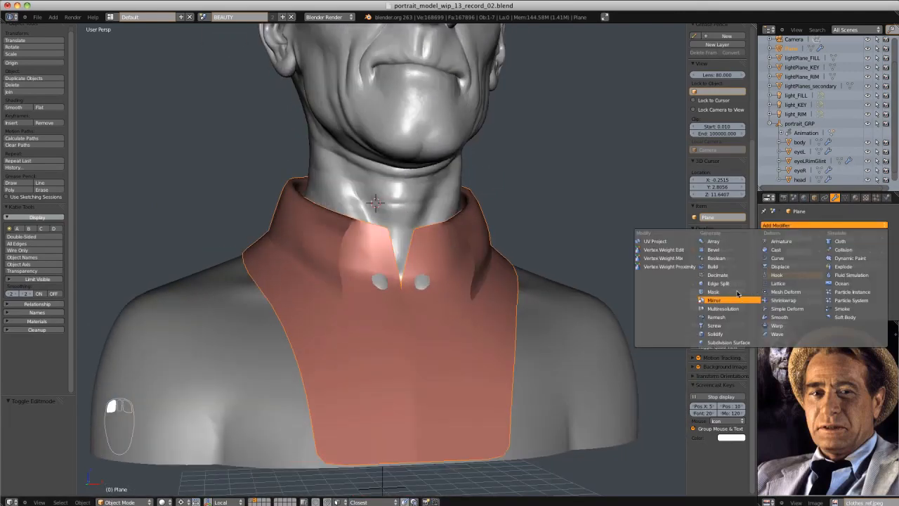
{"action": "left_click", "coordinate": [730, 334]}
{"action": "scroll", "coordinate": [845, 299], "scroll_direction": "down", "scroll_amount": 1}
{"action": "left_click", "coordinate": [766, 234]}
{"action": "left_click", "coordinate": [862, 249]}
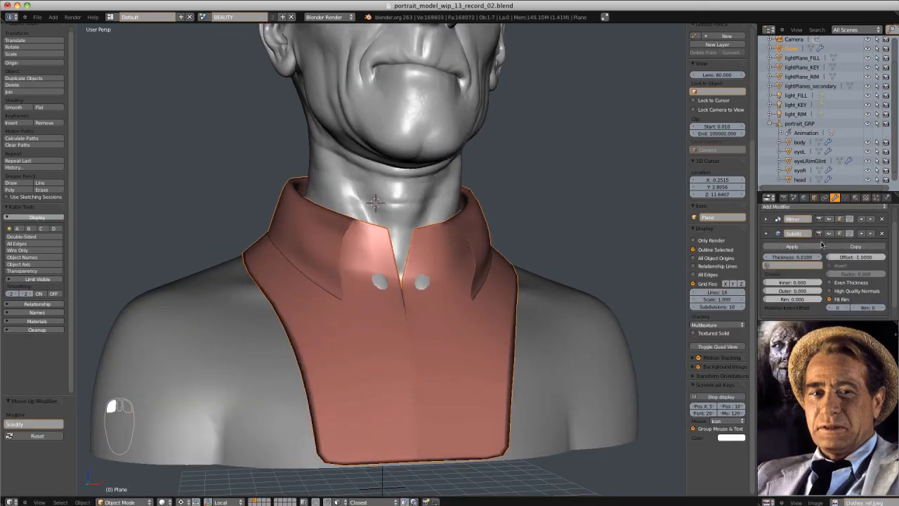
Set the Solidify thickness to 0.1130 and its offset to 0.0000
{"action": "scroll", "coordinate": [466, 225], "scroll_direction": "up", "scroll_amount": 5}
{"action": "left_click_drag", "start_coordinate": [792, 257], "coordinate": [891, 263]}
{"action": "scroll", "coordinate": [431, 237], "scroll_direction": "up", "scroll_amount": 1}
{"action": "middle_click_drag", "start_coordinate": [431, 237], "coordinate": [392, 237]}
Try another loop cut on the collar, compare it in object mode, and undo it
{"action": "key", "text": "Tab"}
{"action": "middle_click_drag", "start_coordinate": [189, 151], "coordinate": [239, 143]}
{"action": "scroll", "coordinate": [242, 147], "scroll_direction": "up", "scroll_amount": 2}
{"action": "key", "text": "ctrl+Tab"}
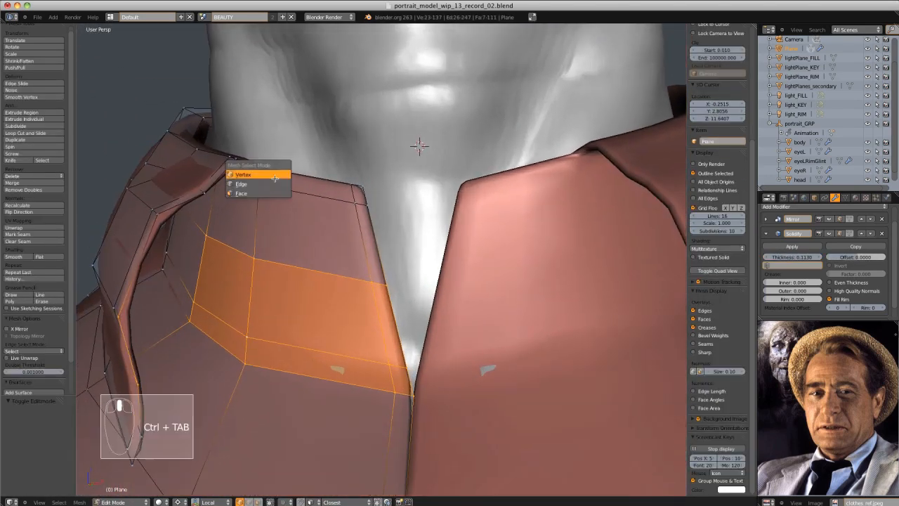
{"action": "left_click", "coordinate": [280, 192]}
{"action": "middle_click_drag", "start_coordinate": [280, 190], "coordinate": [407, 201]}
{"action": "key", "text": "a"}
{"action": "key", "text": "ctrl+r"}
{"action": "left_click", "coordinate": [266, 147]}
{"action": "key", "text": "Tab"}
{"action": "scroll", "coordinate": [353, 200], "scroll_direction": "down", "scroll_amount": 6}
{"action": "key", "text": "z"}
{"action": "key", "text": "z"}
{"action": "key", "text": "Tab"}
{"action": "key", "text": "ctrl+z"}
{"action": "key", "text": "ctrl+z"}
Try to adjust the lengthwise edge loop across the middle of the folded collar
{"action": "key", "text": "a"}
{"action": "key", "text": "Tab"}
{"action": "key", "text": "a"}
{"action": "scroll", "coordinate": [344, 158], "scroll_direction": "down", "scroll_amount": 6}
{"action": "scroll", "coordinate": [395, 185], "scroll_direction": "up", "scroll_amount": 6}
{"action": "key", "text": "Tab"}
{"action": "right_click", "coordinate": [307, 232], "text": "alt"}
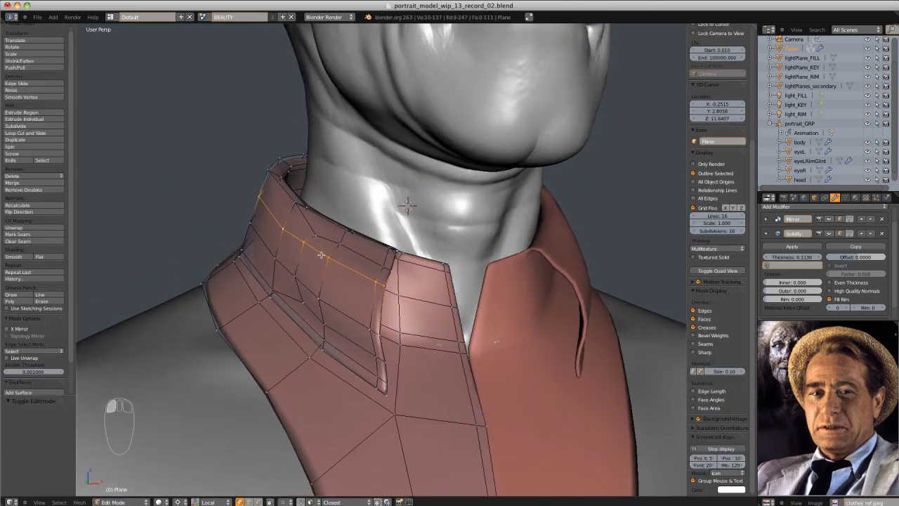
{"action": "left_click", "coordinate": [395, 205]}
{"action": "key", "text": "ctrl+Tab"}
{"action": "left_click", "coordinate": [315, 230]}
{"action": "key", "text": "ctrl+z"}
Select an edge loop on the folded collar and offset it with Shrink/Fatten to refine the fold's volume
{"action": "middle_click_drag", "start_coordinate": [281, 223], "coordinate": [297, 176]}
{"action": "left_click", "coordinate": [301, 223]}
{"action": "right_click", "coordinate": [297, 175], "text": "alt"}
{"action": "key", "text": "alt+s"}
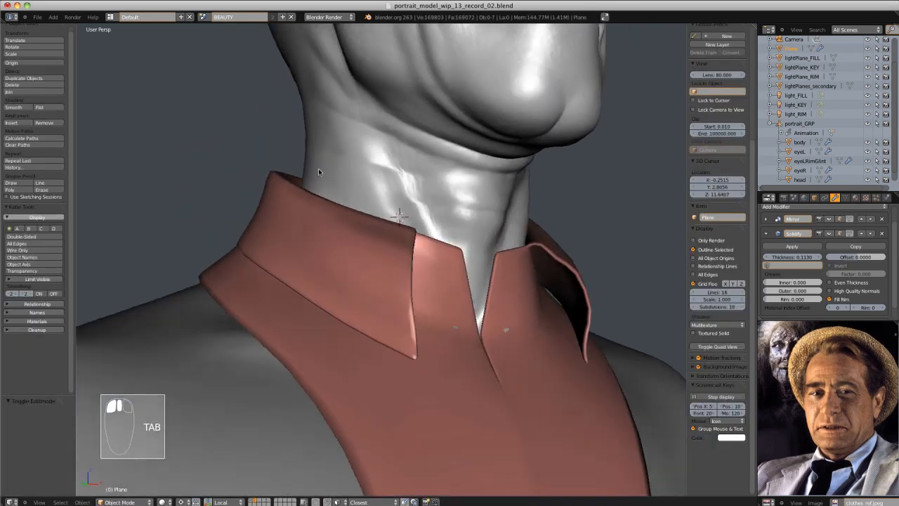
Move the face at the collar's upper front corner closer to the centre of the neck opening
{"action": "scroll", "coordinate": [319, 168], "scroll_direction": "down", "scroll_amount": 3}
{"action": "key", "text": "a"}
{"action": "key", "text": "a"}
{"action": "key", "text": "a"}
{"action": "middle_click_drag", "start_coordinate": [318, 168], "coordinate": [384, 221]}
{"action": "scroll", "coordinate": [384, 220], "scroll_direction": "up", "scroll_amount": 5}
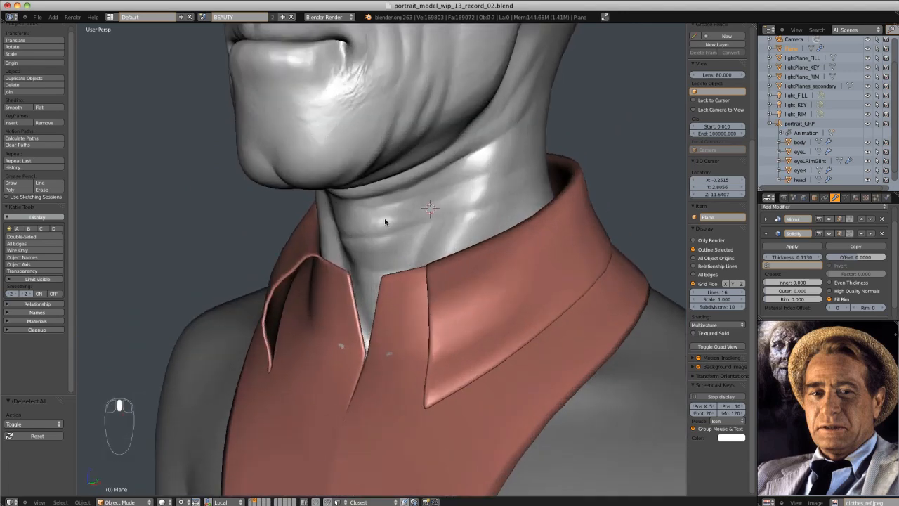
{"action": "key", "text": "Tab"}
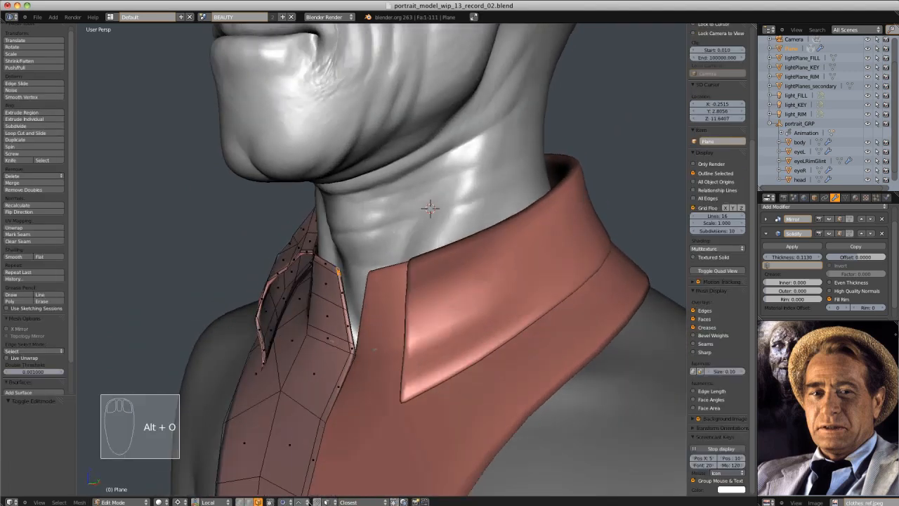
{"action": "key", "text": "g"}
{"action": "left_click", "coordinate": [367, 376]}
{"action": "key", "text": "Tab"}
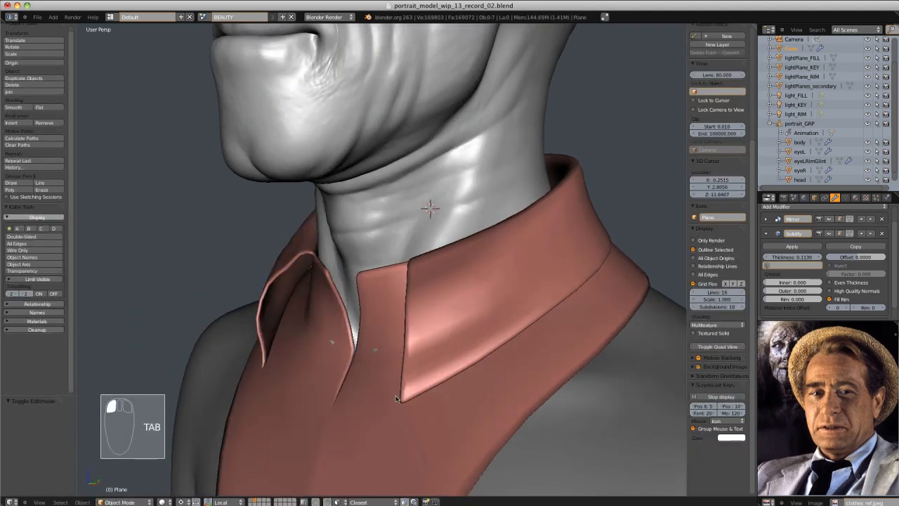
Reposition the face at the base of the neckline opening and compare the shirt front in wireframe and object mode
{"action": "scroll", "coordinate": [393, 232], "scroll_direction": "down", "scroll_amount": 5}
{"action": "middle_click_drag", "start_coordinate": [394, 232], "coordinate": [417, 257]}
{"action": "scroll", "coordinate": [417, 257], "scroll_direction": "up", "scroll_amount": 4}
{"action": "key", "text": "Tab"}
{"action": "left_click", "coordinate": [387, 323]}
{"action": "key", "text": "g"}
{"action": "left_click", "coordinate": [434, 294]}
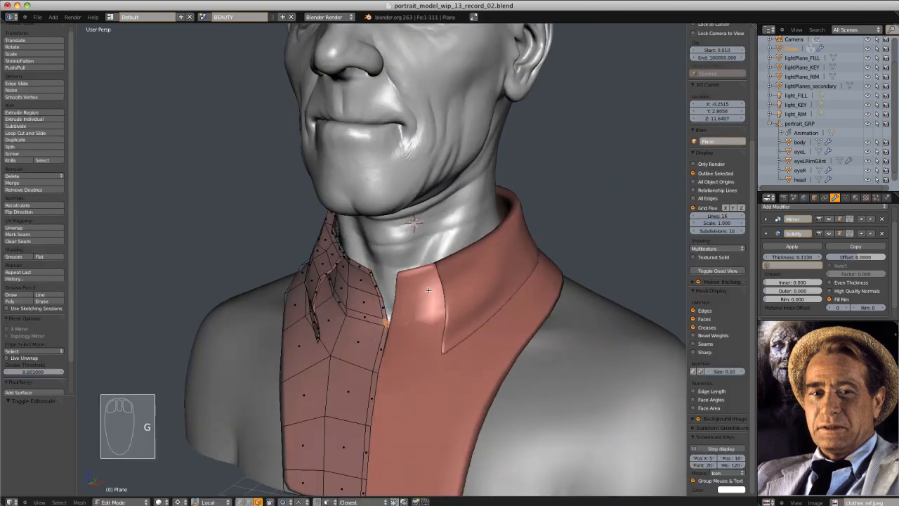
{"action": "key", "text": "z"}
{"action": "mouse_move", "coordinate": [433, 295]}
{"action": "middle_mouse_down"}
{"action": "mouse_move", "coordinate": [374, 278]}
{"action": "mouse_move", "coordinate": [403, 292]}
{"action": "mouse_move", "coordinate": [442, 256]}
{"action": "mouse_move", "coordinate": [419, 260]}
{"action": "middle_mouse_up"}
{"action": "left_click", "coordinate": [366, 283]}
{"action": "key", "text": "Tab"}
{"action": "key", "text": "z"}
{"action": "scroll", "coordinate": [403, 292], "scroll_direction": "down", "scroll_amount": 4}
{"action": "scroll", "coordinate": [419, 260], "scroll_direction": "up", "scroll_amount": 3}
{"action": "key", "text": "Tab"}
{"action": "scroll", "coordinate": [424, 263], "scroll_direction": "up", "scroll_amount": 2}
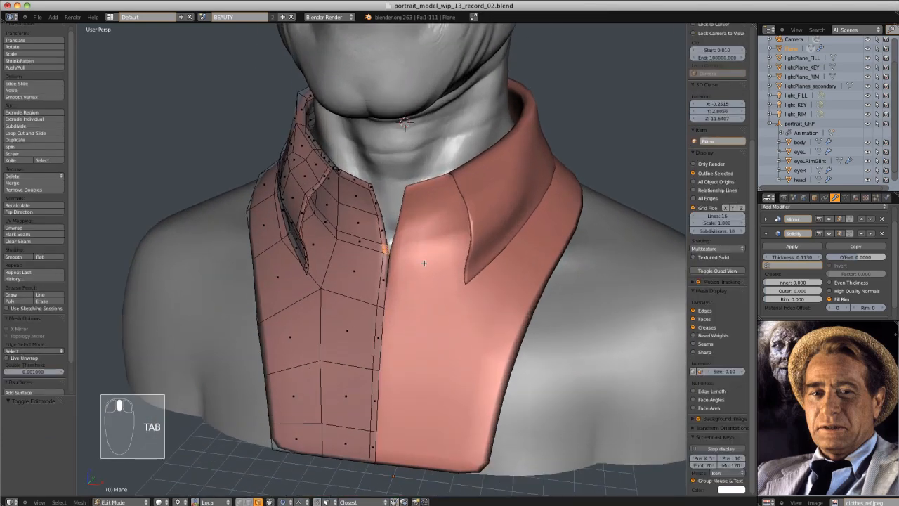
Expand the Mirror modifier settings and select the shirt's centre front edges from the neckline down to the hem
{"action": "left_click", "coordinate": [390, 270]}
{"action": "left_click", "coordinate": [765, 219]}
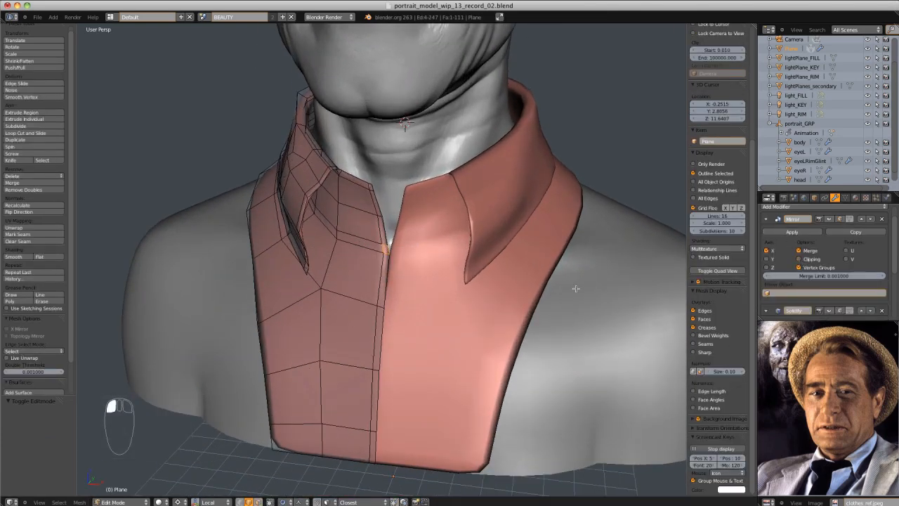
{"action": "middle_click_drag", "start_coordinate": [576, 288], "coordinate": [574, 270], "text": "shift"}
{"action": "key", "text": "z"}
{"action": "key", "text": "z"}
{"action": "right_click", "coordinate": [384, 287]}
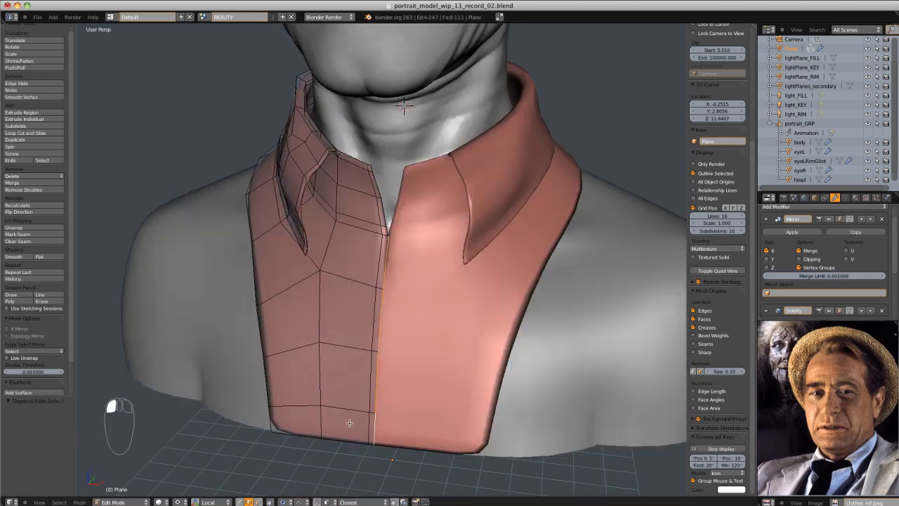
{"action": "key", "text": "g"}
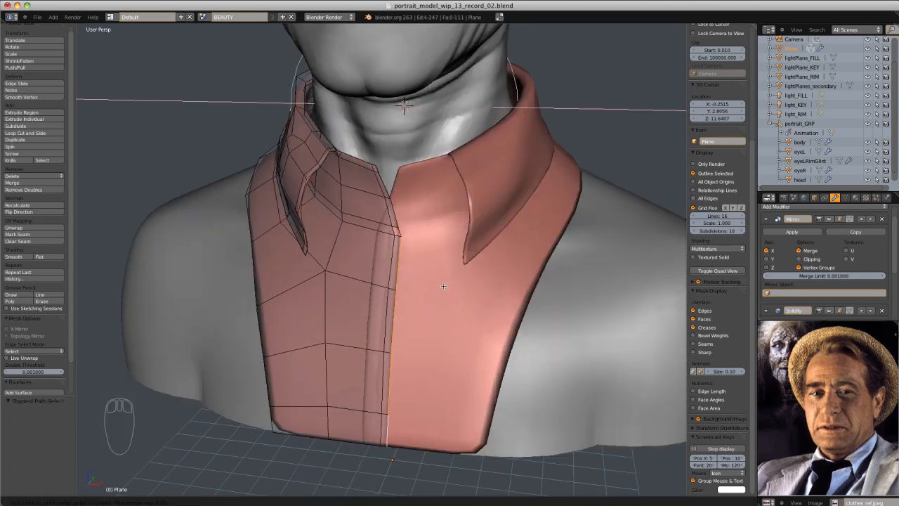
{"action": "scroll", "coordinate": [444, 287], "scroll_direction": "down", "scroll_amount": 5}
{"action": "scroll", "coordinate": [444, 286], "scroll_direction": "up", "scroll_amount": 7}
{"action": "right_click", "coordinate": [443, 287]}
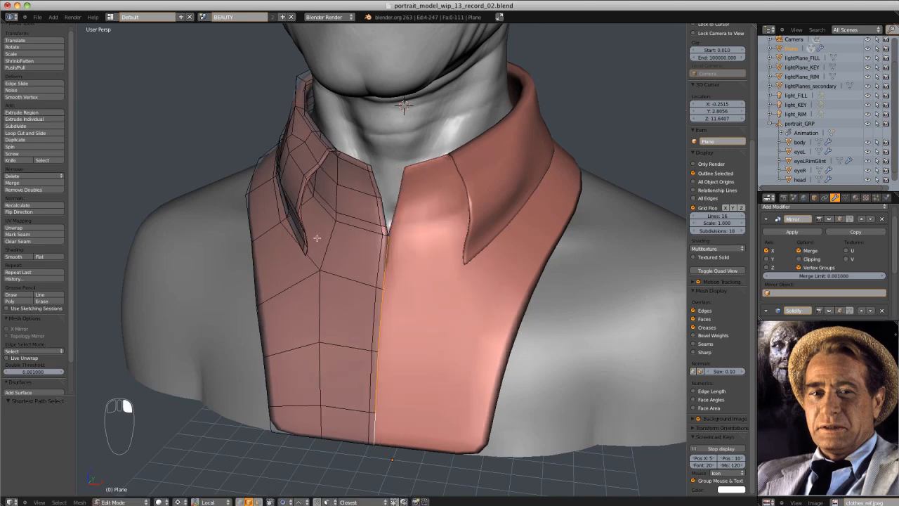
Move the centre front edges past the mirror line so both halves overlap, and apply the Mirror modifier
{"action": "key", "text": "g"}
{"action": "left_click", "coordinate": [388, 235]}
{"action": "key", "text": "Tab"}
{"action": "middle_click_drag", "start_coordinate": [388, 235], "coordinate": [433, 213]}
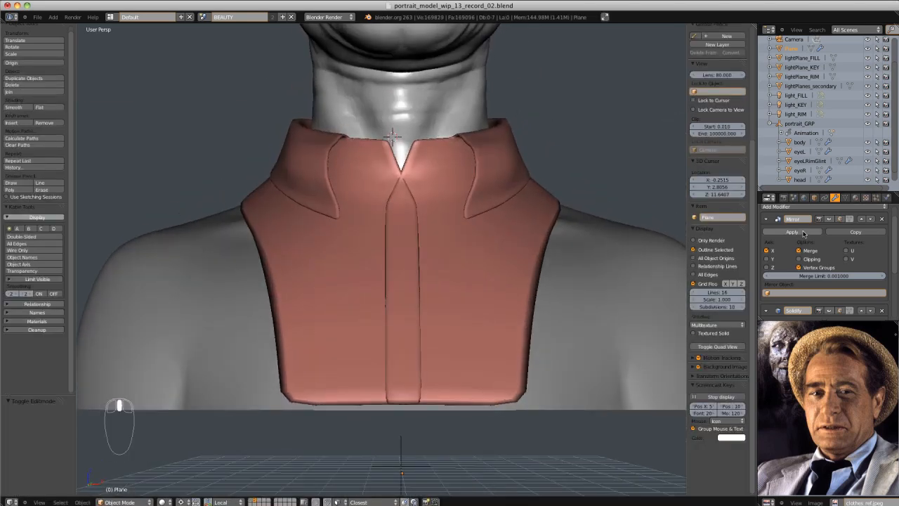
{"action": "left_click", "coordinate": [792, 233]}
{"action": "scroll", "coordinate": [370, 219], "scroll_direction": "up", "scroll_amount": 3}
Try to offset the overlapping front edges of the shirt along the Y axis
{"action": "key", "text": "Tab"}
{"action": "scroll", "coordinate": [370, 219], "scroll_direction": "down", "scroll_amount": 3}
{"action": "key", "text": "z"}
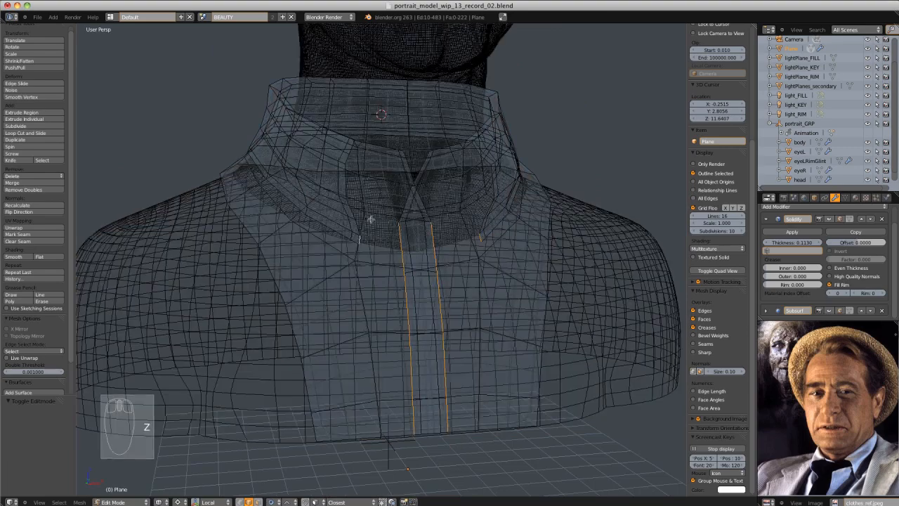
{"action": "key", "text": "z"}
{"action": "mouse_move", "coordinate": [477, 216]}
{"action": "middle_mouse_down"}
{"action": "mouse_move", "coordinate": [492, 227]}
{"action": "mouse_move", "coordinate": [460, 223]}
{"action": "mouse_move", "coordinate": [536, 274]}
{"action": "mouse_move", "coordinate": [498, 293]}
{"action": "mouse_move", "coordinate": [499, 257]}
{"action": "mouse_move", "coordinate": [447, 211]}
{"action": "mouse_move", "coordinate": [445, 176]}
{"action": "middle_mouse_up"}
{"action": "key", "text": "y"}
{"action": "left_click", "coordinate": [490, 220]}
{"action": "key", "text": "z"}
{"action": "key", "text": "z"}
{"action": "key", "text": "ctrl+z"}
Move the edges of one overlapping front flap along the Y axis to separate the two layers of the button placket
{"action": "middle_click_drag", "start_coordinate": [469, 309], "coordinate": [555, 274]}
{"action": "key", "text": "g"}
{"action": "key", "text": "y"}
{"action": "left_click", "coordinate": [489, 277]}
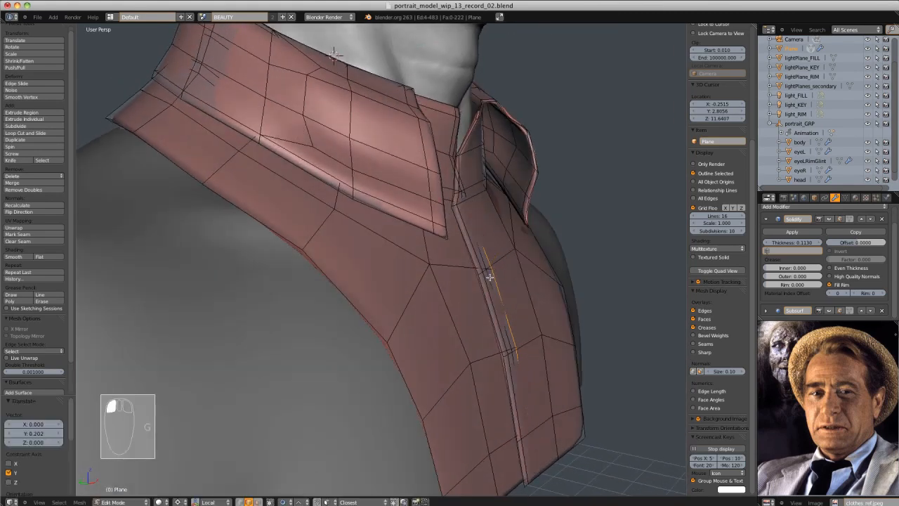
{"action": "left_click", "coordinate": [558, 330]}
{"action": "key", "text": "Tab"}
{"action": "middle_click_drag", "start_coordinate": [559, 330], "coordinate": [406, 244]}
{"action": "scroll", "coordinate": [538, 319], "scroll_direction": "down", "scroll_amount": 5}
{"action": "scroll", "coordinate": [464, 267], "scroll_direction": "up", "scroll_amount": 4}
{"action": "key", "text": "Tab"}
{"action": "key", "text": "Tab"}
{"action": "key", "text": "Tab"}
Add an edge loop lengthwise through the outer part of both shirt front panels and inspect the shirt in object mode
{"action": "key", "text": "ctrl+r"}
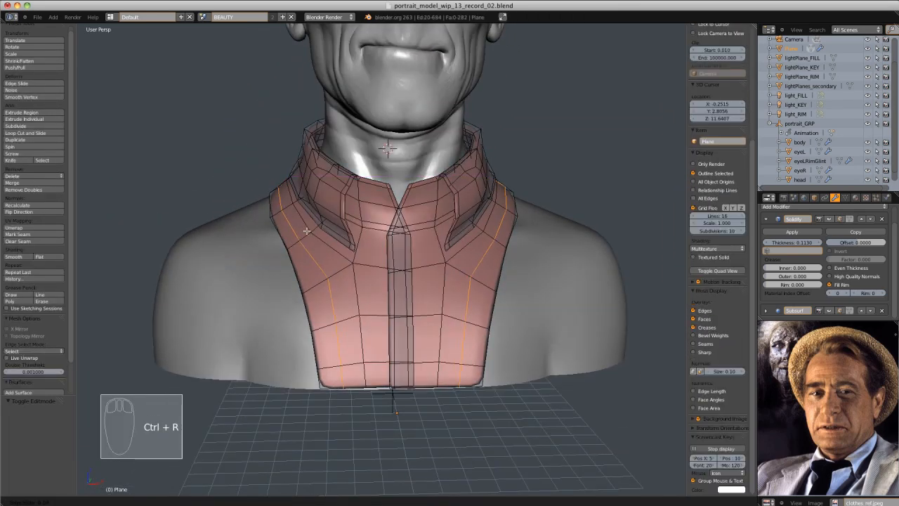
{"action": "key", "text": "Tab"}
{"action": "middle_click_drag", "start_coordinate": [374, 387], "coordinate": [398, 286]}
{"action": "scroll", "coordinate": [398, 286], "scroll_direction": "down", "scroll_amount": 2}
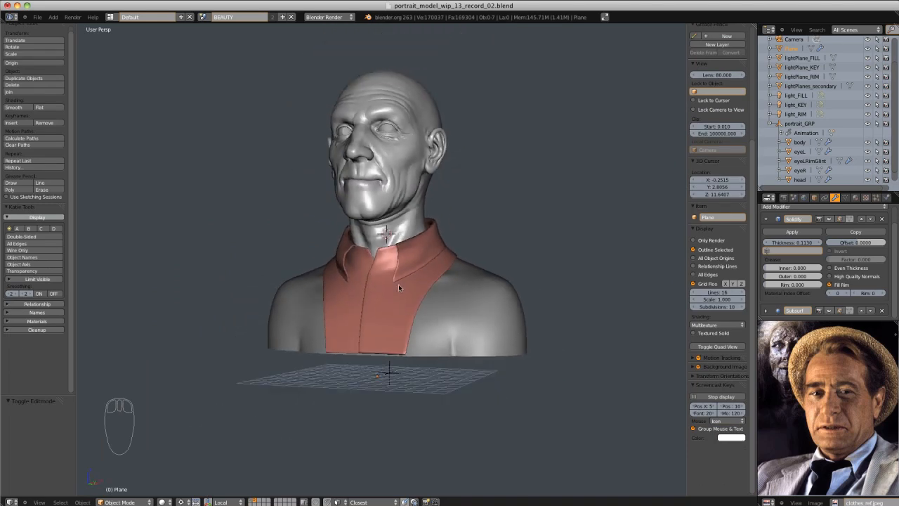
{"action": "scroll", "coordinate": [432, 234], "scroll_direction": "up", "scroll_amount": 3}
{"action": "middle_click_drag", "start_coordinate": [432, 234], "coordinate": [451, 244]}
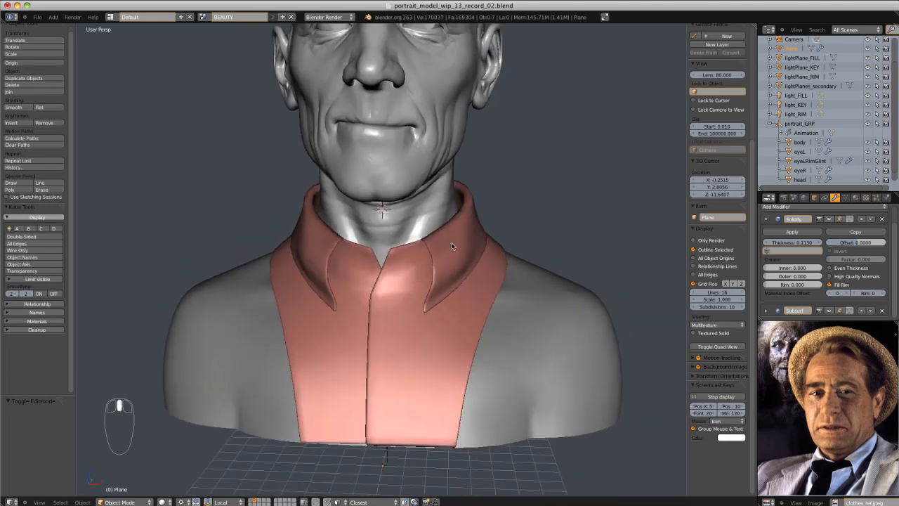
{"action": "scroll", "coordinate": [452, 244], "scroll_direction": "down", "scroll_amount": 3}
Set the shirt material's diffuse colour to the blue sampled from the shirt in the clothing reference image
{"action": "key", "text": "shift+a"}
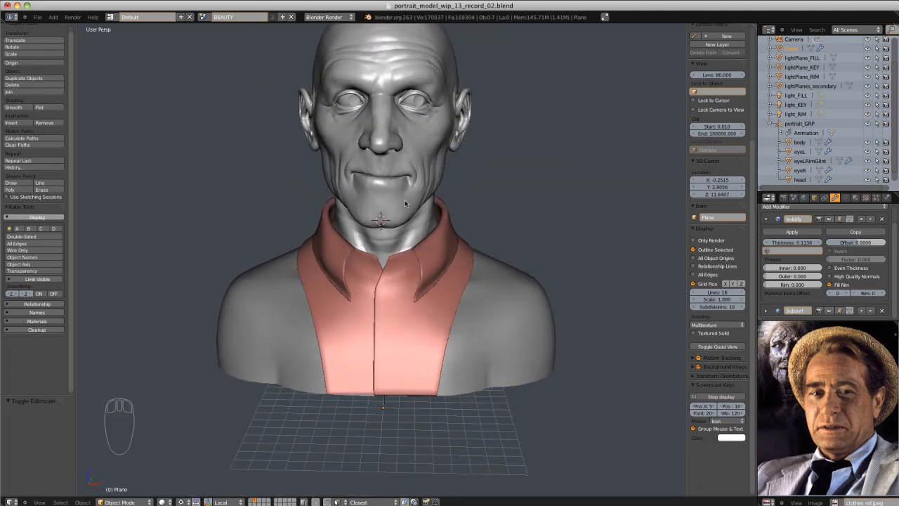
{"action": "left_click", "coordinate": [855, 197]}
{"action": "left_click", "coordinate": [794, 297]}
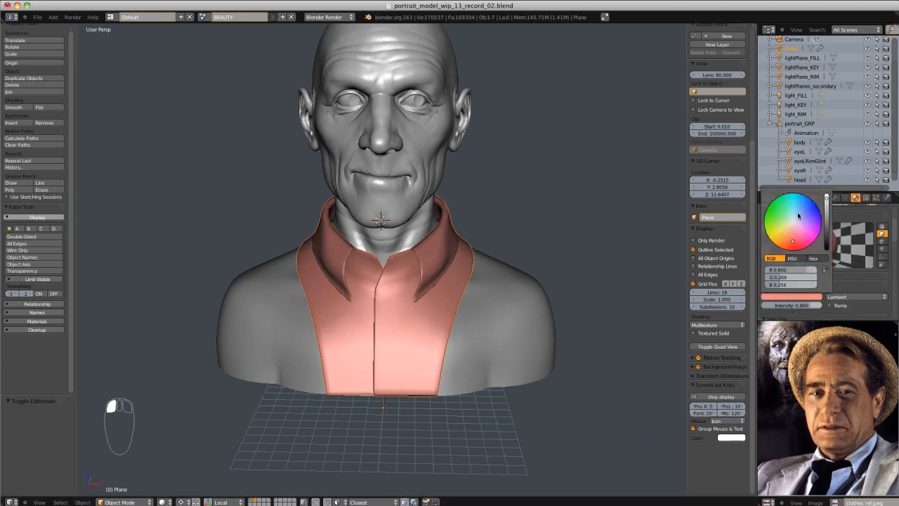
{"action": "left_click", "coordinate": [827, 272]}
{"action": "left_click", "coordinate": [842, 480]}
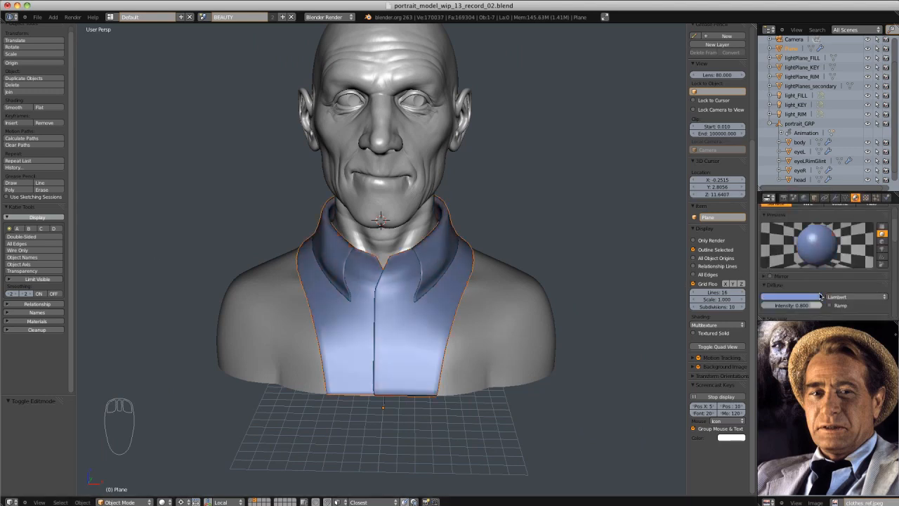
{"action": "middle_click_drag", "start_coordinate": [585, 263], "coordinate": [515, 271]}
{"action": "left_click", "coordinate": [797, 297]}
{"action": "left_click", "coordinate": [830, 208]}
Add a new plane and move its mesh in front of the chest as the start of the jacket
{"action": "key", "text": "shift+a"}
{"action": "left_click", "coordinate": [544, 268]}
{"action": "key", "text": "Tab"}
{"action": "key", "text": "z"}
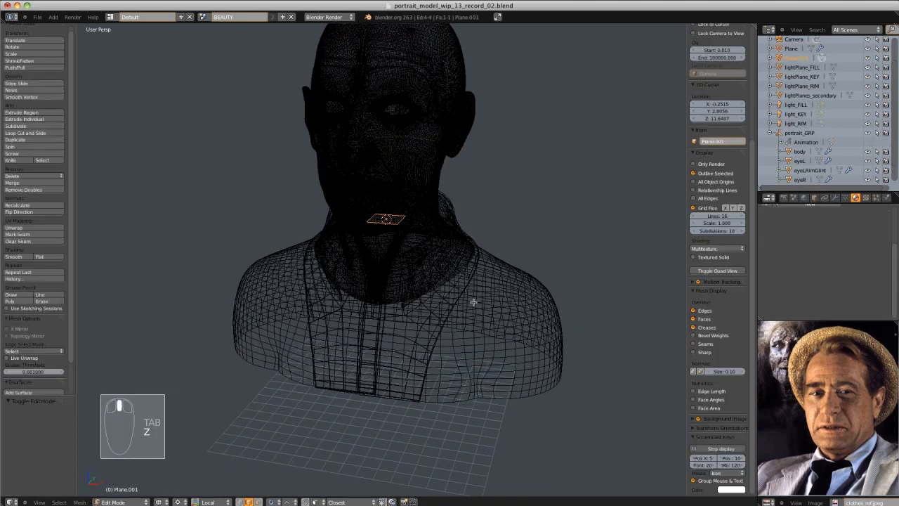
{"action": "key", "text": "g"}
{"action": "left_click", "coordinate": [404, 317]}
{"action": "key", "text": "z"}
{"action": "key", "text": "Tab"}
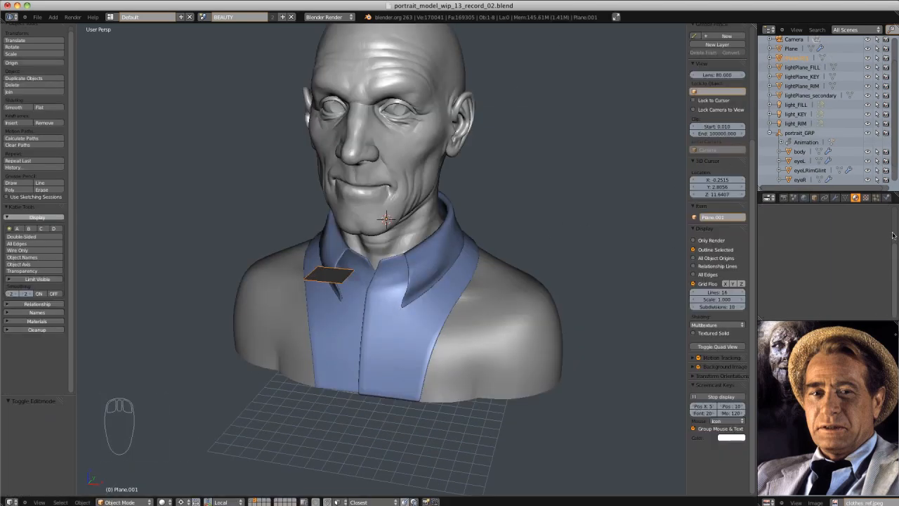
Give the plane a new named material and set its diffuse colour to a light beige matching the jacket in the reference
{"action": "left_click", "coordinate": [819, 249]}
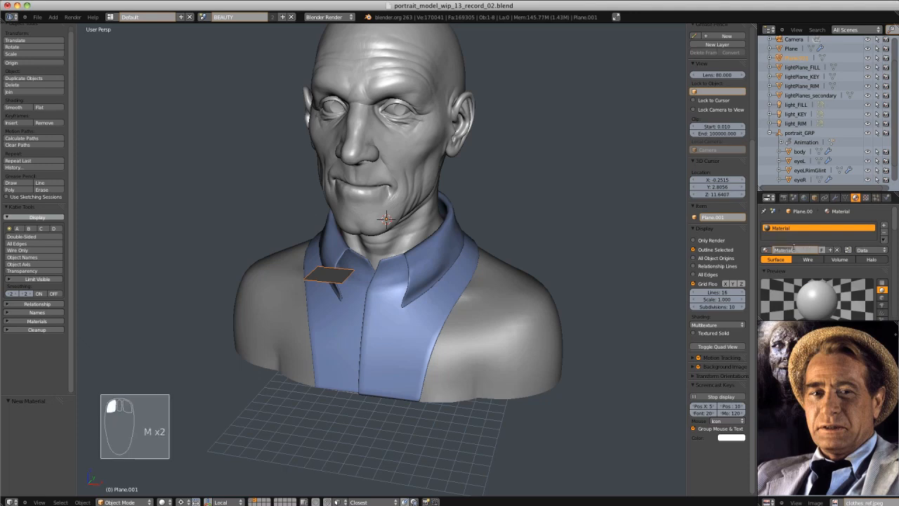
{"action": "key", "text": "Return"}
{"action": "scroll", "coordinate": [801, 282], "scroll_direction": "down", "scroll_amount": 3}
{"action": "left_click", "coordinate": [808, 318]}
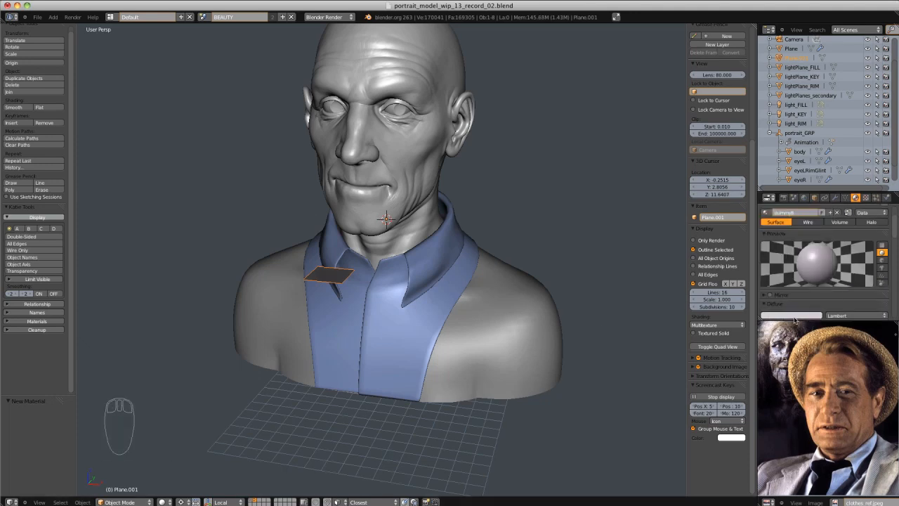
{"action": "left_click", "coordinate": [794, 318]}
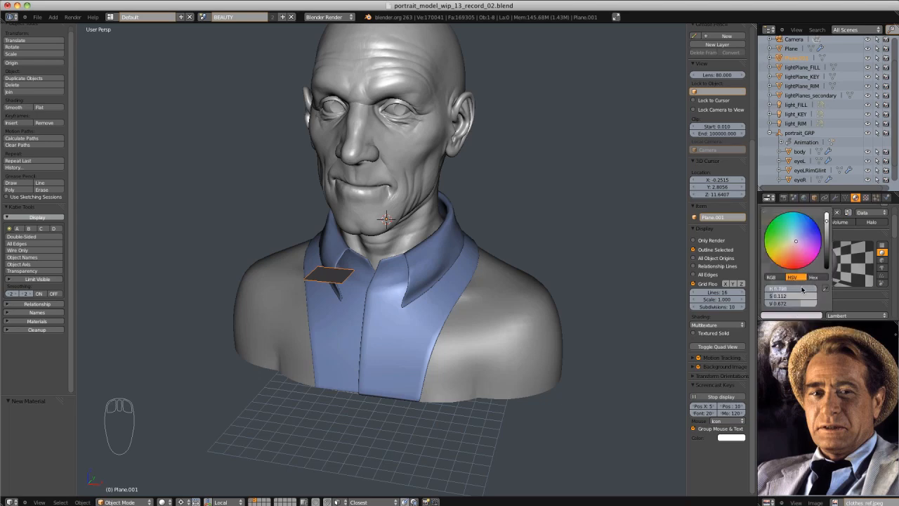
{"action": "mouse_move", "coordinate": [421, 243]}
{"action": "middle_mouse_down"}
{"action": "mouse_move", "coordinate": [428, 258]}
{"action": "mouse_move", "coordinate": [430, 246]}
{"action": "middle_mouse_up"}
{"action": "left_click", "coordinate": [798, 316]}
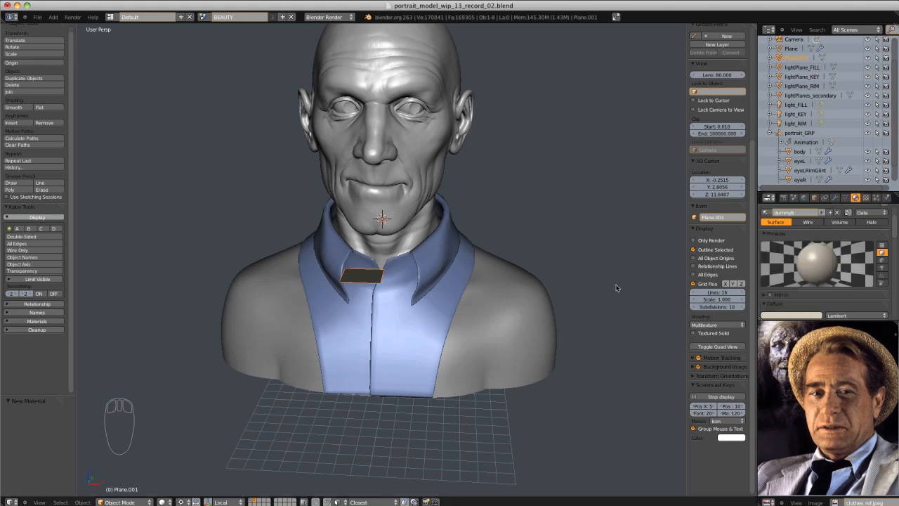
Switch to vertex selection and delete two of the plane's vertices, leaving a single edge
{"action": "middle_click_drag", "start_coordinate": [616, 288], "coordinate": [590, 293]}
{"action": "key", "text": "Tab"}
{"action": "middle_click_drag", "start_coordinate": [362, 274], "coordinate": [395, 277]}
{"action": "key", "text": "ctrl+Tab"}
{"action": "left_click", "coordinate": [389, 268]}
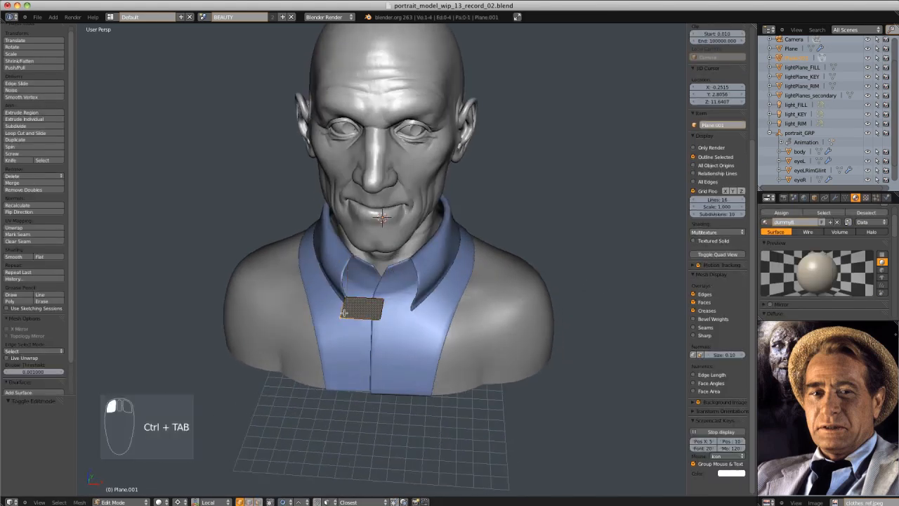
{"action": "key", "text": "z"}
{"action": "left_click_drag", "start_coordinate": [343, 307], "coordinate": [387, 316], "text": "ctrl+shift"}
{"action": "key", "text": "z"}
{"action": "key", "text": "x"}
{"action": "left_click", "coordinate": [368, 255]}
{"action": "key", "text": "a"}
{"action": "middle_click_drag", "start_coordinate": [370, 283], "coordinate": [387, 273]}
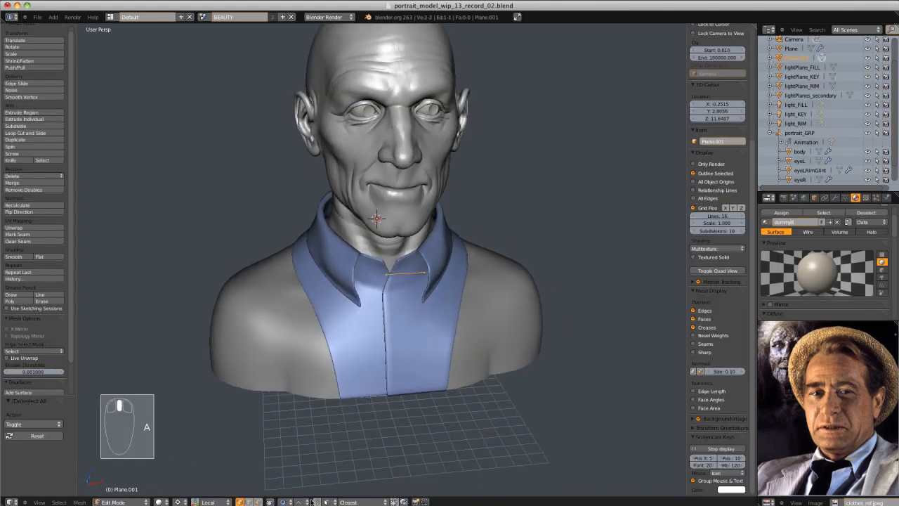
Move the remaining edge down to the hem of the torso at the outer side of the shirt front
{"action": "left_click", "coordinate": [286, 503]}
{"action": "left_click", "coordinate": [303, 492]}
{"action": "key", "text": "g"}
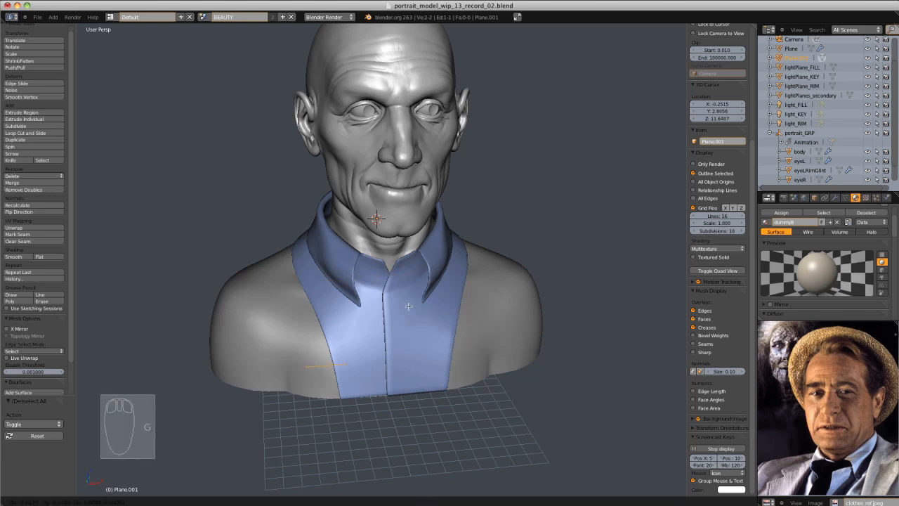
{"action": "left_click", "coordinate": [355, 377]}
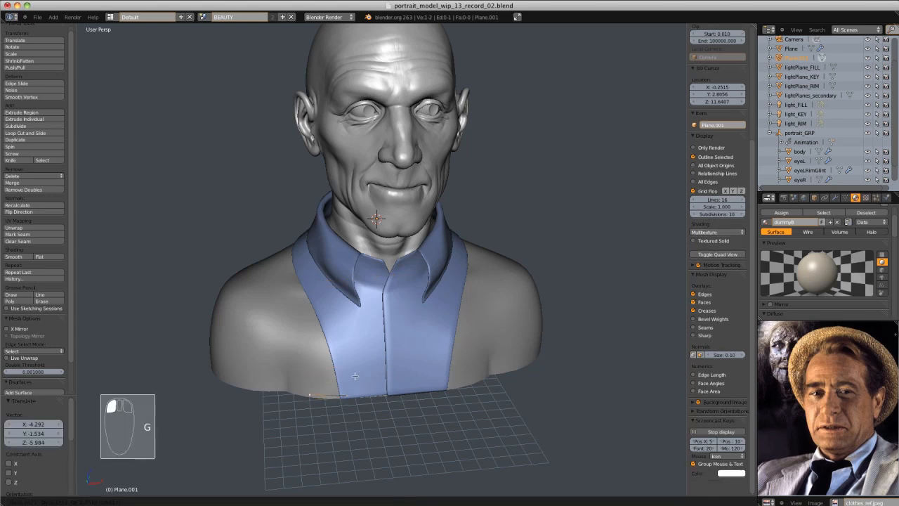
Extrude a chain of vertices up the shirt front and around the collar to the back of the neck
{"action": "left_click", "coordinate": [325, 316], "text": "ctrl"}
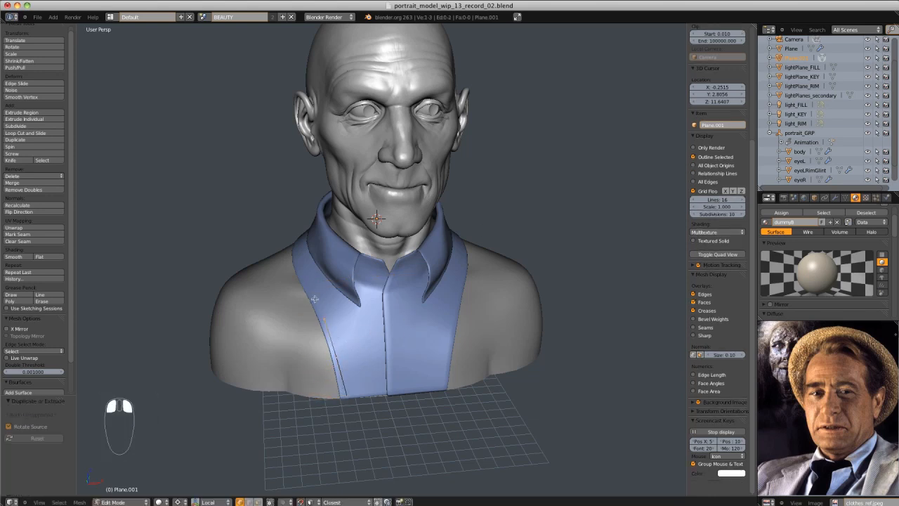
{"action": "middle_click_drag", "start_coordinate": [307, 256], "coordinate": [403, 299]}
{"action": "key", "text": "g"}
{"action": "key", "text": "g"}
{"action": "left_click", "coordinate": [392, 275]}
{"action": "middle_click_drag", "start_coordinate": [374, 253], "coordinate": [435, 277]}
{"action": "mouse_move", "coordinate": [353, 240]}
{"action": "middle_mouse_down"}
{"action": "mouse_move", "coordinate": [367, 227]}
{"action": "mouse_move", "coordinate": [351, 227]}
{"action": "middle_mouse_up"}
{"action": "left_click", "coordinate": [352, 227]}
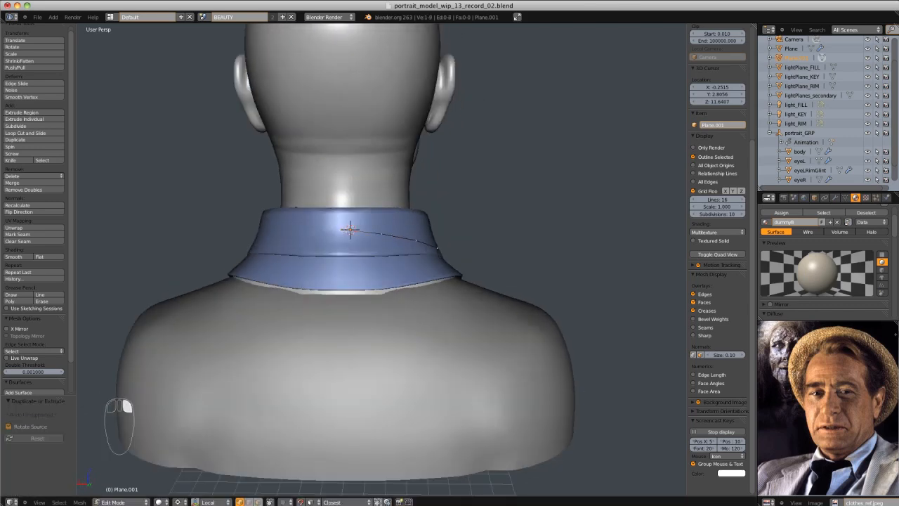
Scale the end vertex at the back of the neck to 0 along the X axis
{"action": "key", "text": "s"}
{"action": "key", "text": "x"}
{"action": "key", "text": "0"}
{"action": "key", "text": "Return"}
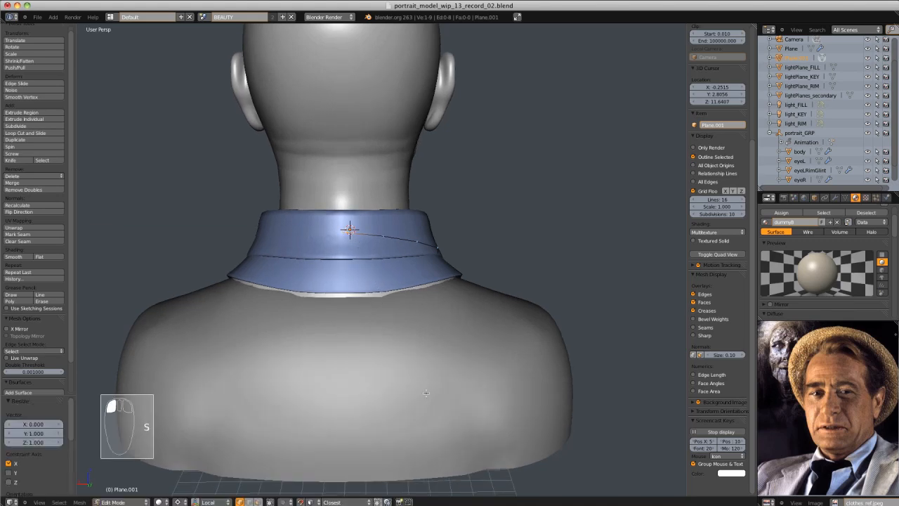
Reset the 3D cursor to the world centre and add a Mirror modifier to the jacket outline
{"action": "middle_click_drag", "start_coordinate": [456, 287], "coordinate": [462, 221]}
{"action": "key", "text": "shift+c"}
{"action": "left_click", "coordinate": [835, 198]}
{"action": "left_click", "coordinate": [824, 225]}
{"action": "left_click", "coordinate": [724, 290]}
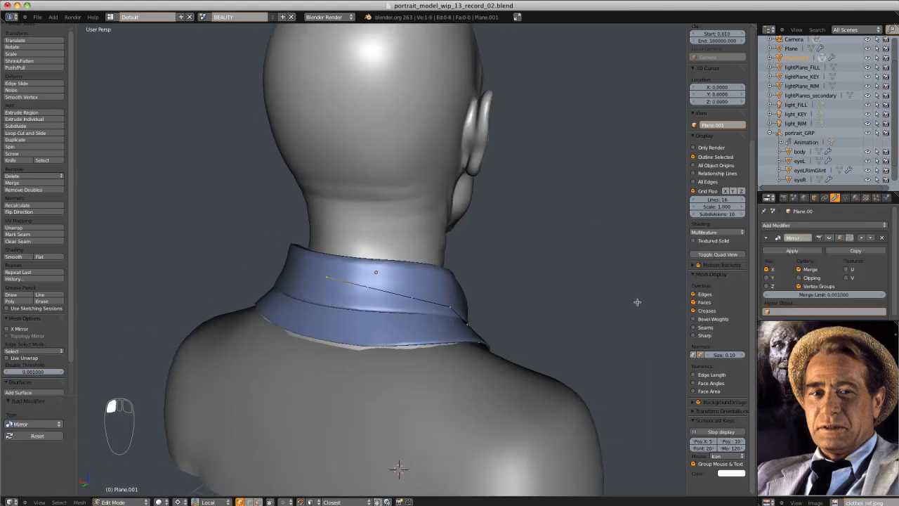
Set the jacket outline's origin to the 3D cursor and inspect the mirrored outline from several sides
{"action": "key", "text": "z"}
{"action": "key", "text": "Tab"}
{"action": "key", "text": "ctrl+alt+shift+c"}
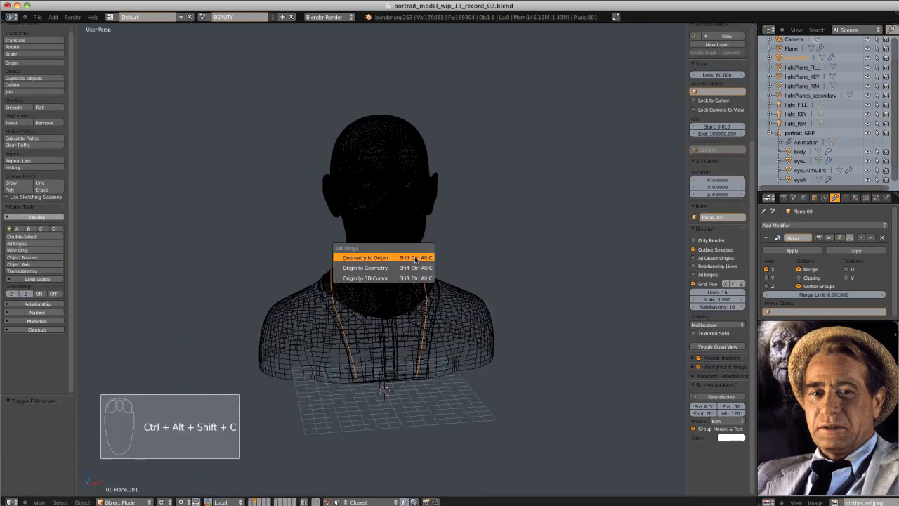
{"action": "left_click", "coordinate": [407, 278]}
{"action": "key", "text": "z"}
{"action": "key", "text": "Tab"}
{"action": "scroll", "coordinate": [431, 230], "scroll_direction": "up", "scroll_amount": 2}
{"action": "middle_click_drag", "start_coordinate": [431, 231], "coordinate": [432, 289]}
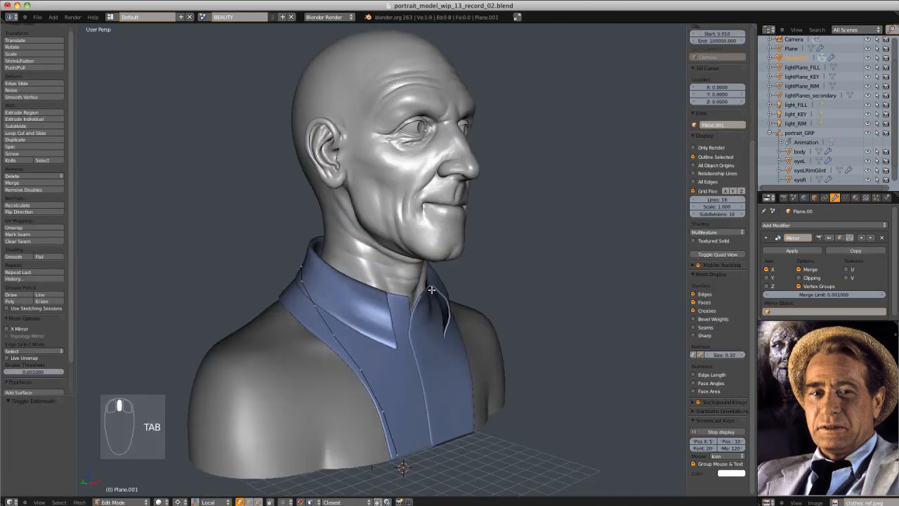
{"action": "scroll", "coordinate": [408, 214], "scroll_direction": "down", "scroll_amount": 2}
{"action": "middle_click_drag", "start_coordinate": [408, 214], "coordinate": [316, 217]}
{"action": "scroll", "coordinate": [324, 281], "scroll_direction": "up", "scroll_amount": 1}
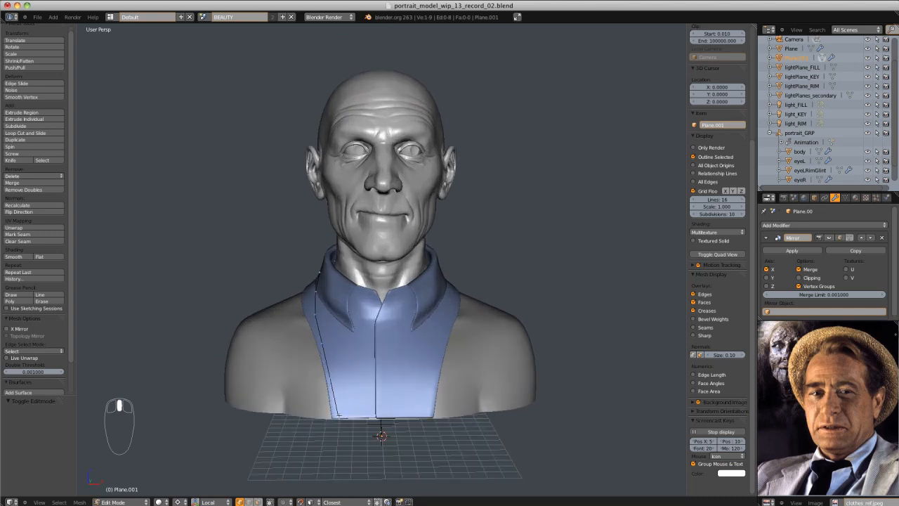
Extrude a second chain of vertices outside the first one, from the front hem over the shoulder to the back of the neck
{"action": "left_click", "coordinate": [340, 416]}
{"action": "key", "text": "g"}
{"action": "key", "text": "z"}
{"action": "left_click", "coordinate": [359, 370]}
{"action": "middle_click_drag", "start_coordinate": [302, 405], "coordinate": [324, 385]}
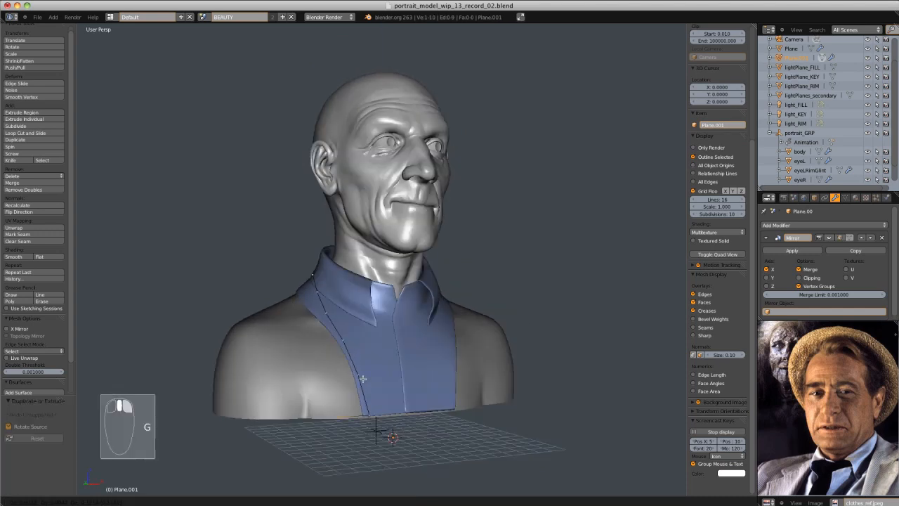
{"action": "key", "text": "g"}
{"action": "left_click", "coordinate": [325, 383]}
{"action": "middle_click_drag", "start_coordinate": [314, 320], "coordinate": [394, 305]}
{"action": "key", "text": "g"}
{"action": "left_click", "coordinate": [351, 359]}
{"action": "right_click", "coordinate": [311, 329], "text": "ctrl"}
{"action": "right_click", "coordinate": [333, 339], "text": "ctrl"}
{"action": "key", "text": "g"}
{"action": "left_click", "coordinate": [387, 317]}
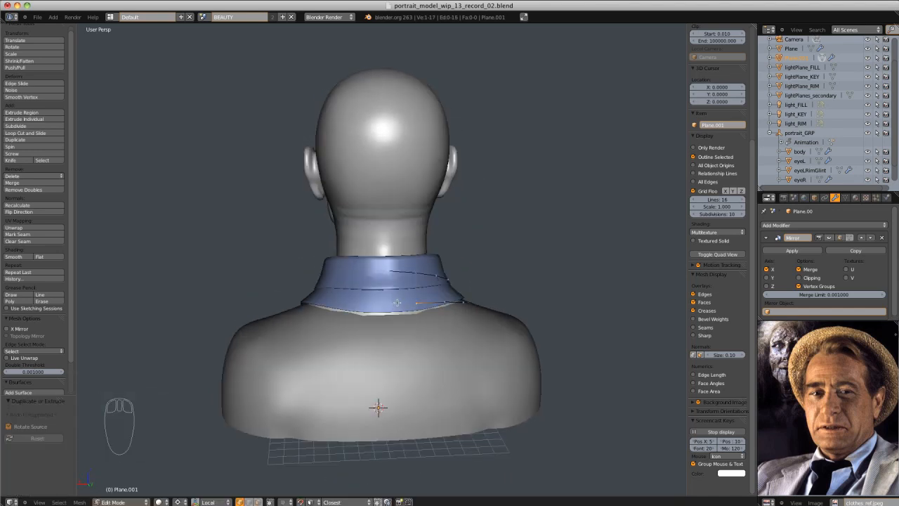
Enable Clipping on the Mirror modifier and bring both chain ends along X to the back centre line, joined by an edge
{"action": "left_click", "coordinate": [347, 312]}
{"action": "left_click", "coordinate": [799, 278]}
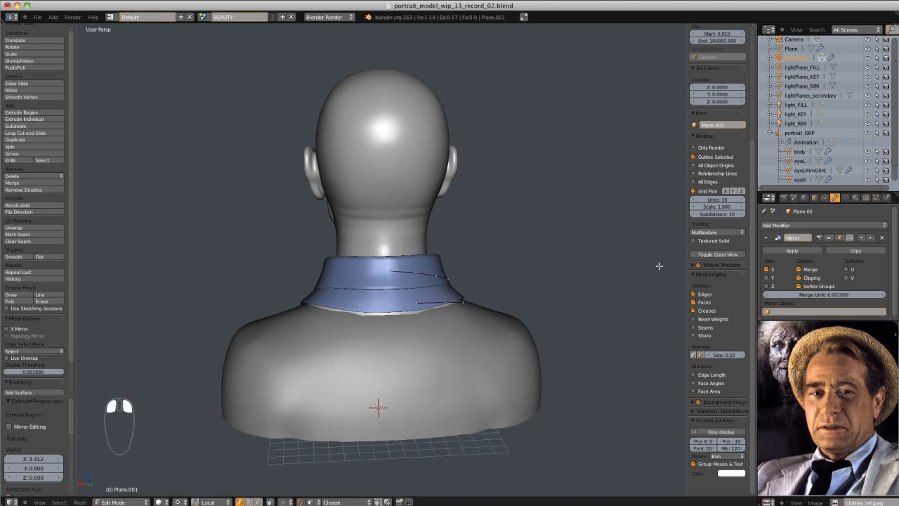
{"action": "left_click", "coordinate": [584, 271]}
{"action": "left_click", "coordinate": [396, 273], "text": "shift"}
{"action": "middle_click_drag", "start_coordinate": [398, 274], "coordinate": [382, 273]}
{"action": "key", "text": "f"}
{"action": "scroll", "coordinate": [414, 275], "scroll_direction": "up", "scroll_amount": 1}
{"action": "key", "text": "g"}
{"action": "key", "text": "x"}
{"action": "left_click", "coordinate": [402, 279]}
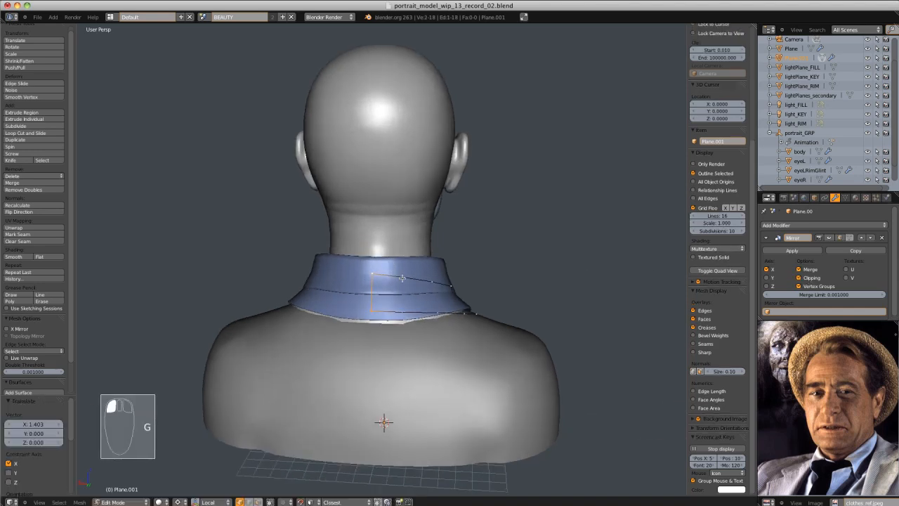
Connect the opposing vertices of the two chains with cross edges from the back of the neck around to the chest
{"action": "left_click", "coordinate": [403, 278]}
{"action": "left_click", "coordinate": [403, 311], "text": "shift"}
{"action": "key", "text": "f"}
{"action": "middle_click_drag", "start_coordinate": [446, 291], "coordinate": [386, 302]}
{"action": "key", "text": "f"}
{"action": "middle_click_drag", "start_coordinate": [430, 327], "coordinate": [371, 331]}
{"action": "left_click", "coordinate": [372, 334]}
{"action": "left_click", "coordinate": [358, 356], "text": "shift"}
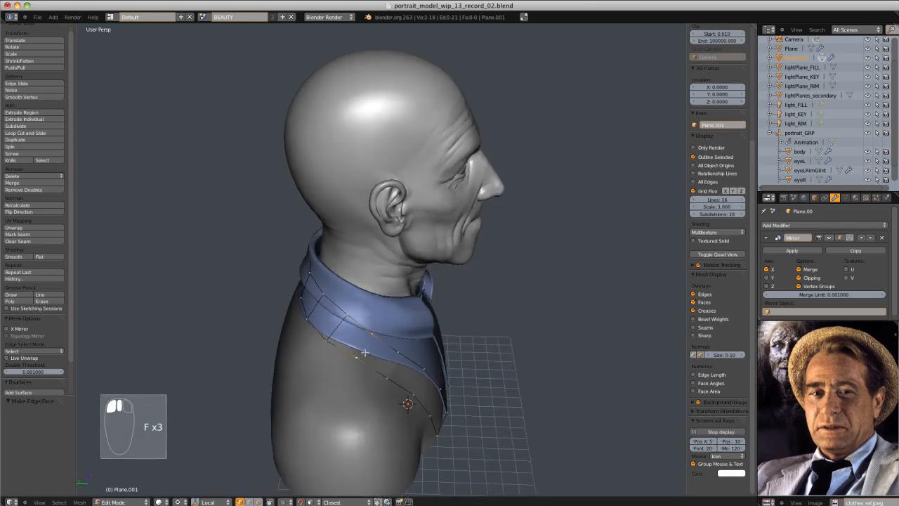
{"action": "left_click", "coordinate": [416, 392], "text": "shift"}
{"action": "key", "text": "f"}
{"action": "middle_click_drag", "start_coordinate": [485, 348], "coordinate": [428, 338]}
{"action": "key", "text": "f"}
{"action": "key", "text": "a"}
Lasso-select the strip between the two chains and fill it with faces
{"action": "middle_click_drag", "start_coordinate": [373, 394], "coordinate": [425, 386]}
{"action": "left_click_drag", "start_coordinate": [337, 163], "coordinate": [422, 372], "text": "ctrl"}
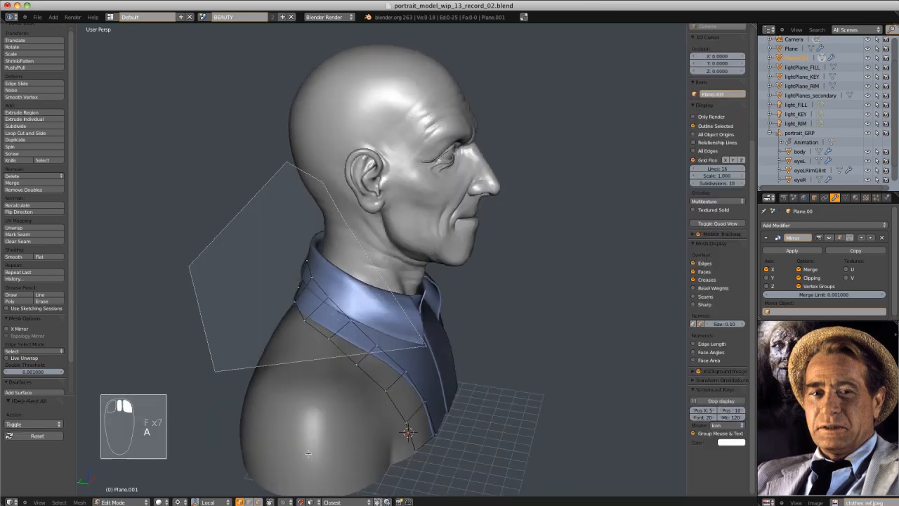
{"action": "mouse_move", "coordinate": [361, 341]}
{"action": "middle_mouse_down"}
{"action": "mouse_move", "coordinate": [405, 354]}
{"action": "mouse_move", "coordinate": [402, 336]}
{"action": "middle_mouse_up"}
{"action": "key", "text": "f"}
{"action": "key", "text": "a"}
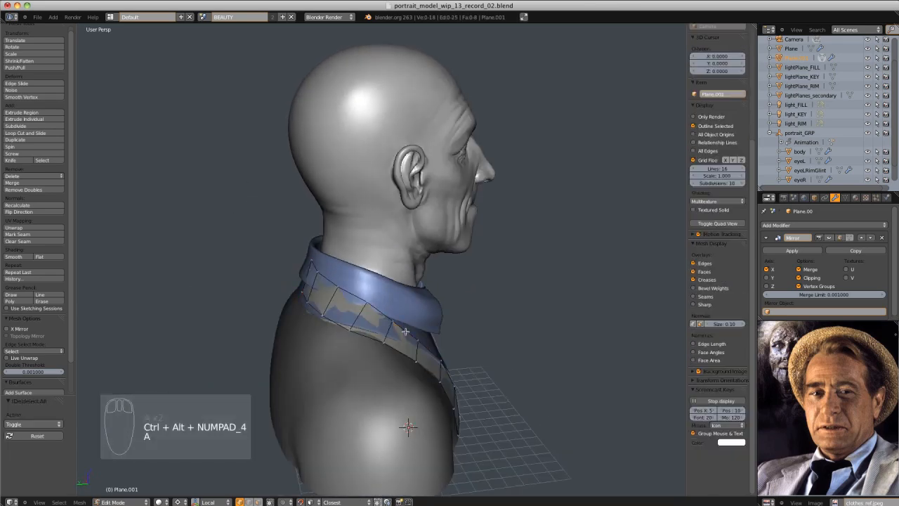
Lower a vertex of the strip near the back of the shoulder by about 0.15 along the Z axis
{"action": "scroll", "coordinate": [404, 310], "scroll_direction": "up", "scroll_amount": 2}
{"action": "left_click", "coordinate": [338, 282]}
{"action": "key", "text": "g"}
{"action": "key", "text": "z"}
{"action": "left_click", "coordinate": [410, 274]}
{"action": "middle_click_drag", "start_coordinate": [410, 274], "coordinate": [352, 261]}
{"action": "scroll", "coordinate": [351, 261], "scroll_direction": "down", "scroll_amount": 5}
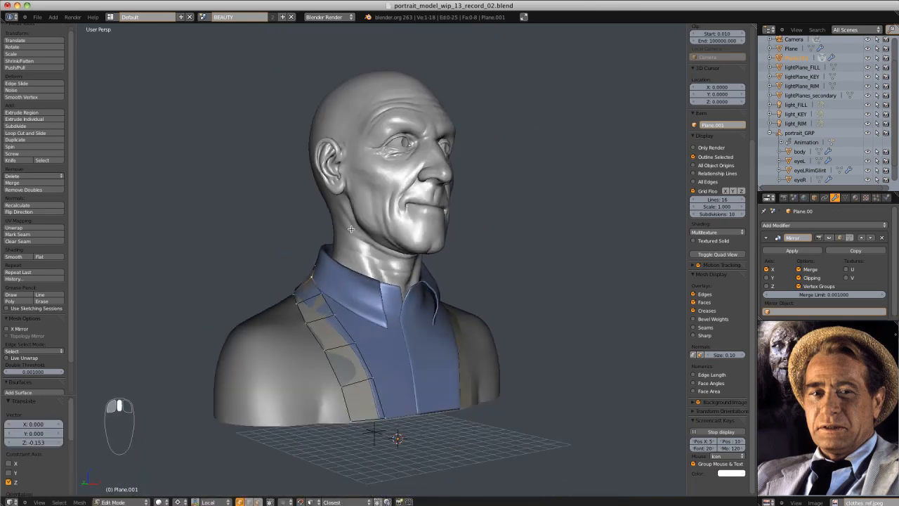
{"action": "middle_click_drag", "start_coordinate": [418, 240], "coordinate": [372, 233]}
{"action": "key", "text": "Tab"}
{"action": "scroll", "coordinate": [422, 246], "scroll_direction": "down", "scroll_amount": 3}
{"action": "middle_click_drag", "start_coordinate": [516, 271], "coordinate": [473, 257]}
{"action": "key", "text": "z"}
Extrude an outer chain of vertices from the front hem up the chest to the shoulder and link it to the strip
{"action": "middle_click_drag", "start_coordinate": [430, 266], "coordinate": [363, 368]}
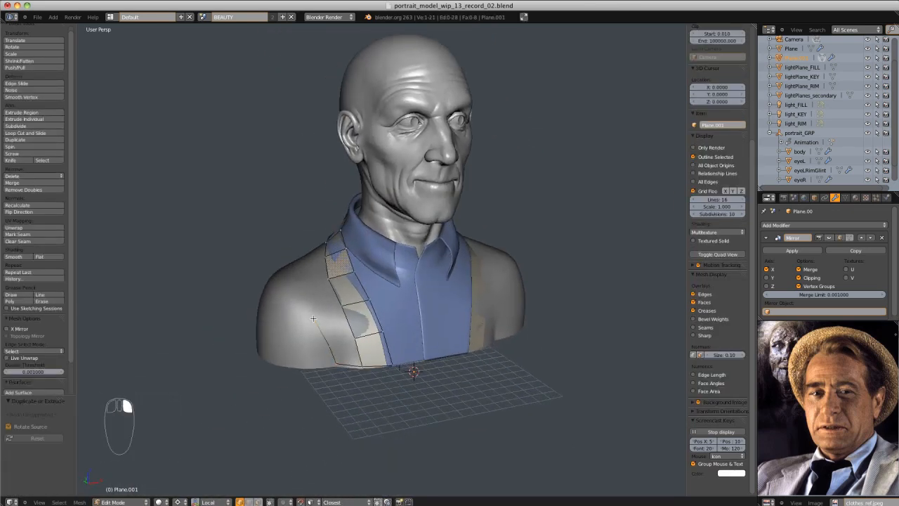
{"action": "middle_click_drag", "start_coordinate": [297, 295], "coordinate": [368, 318]}
{"action": "key", "text": "f"}
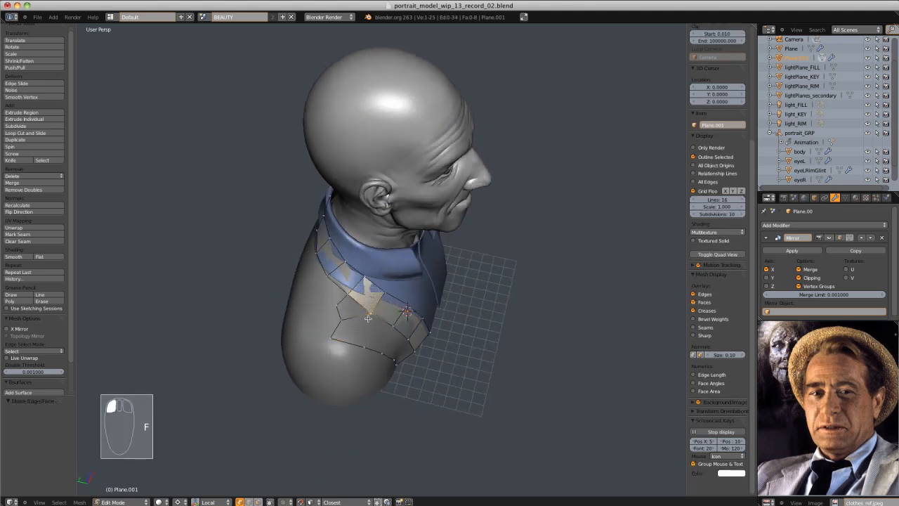
{"action": "key", "text": "g"}
{"action": "left_click", "coordinate": [358, 297]}
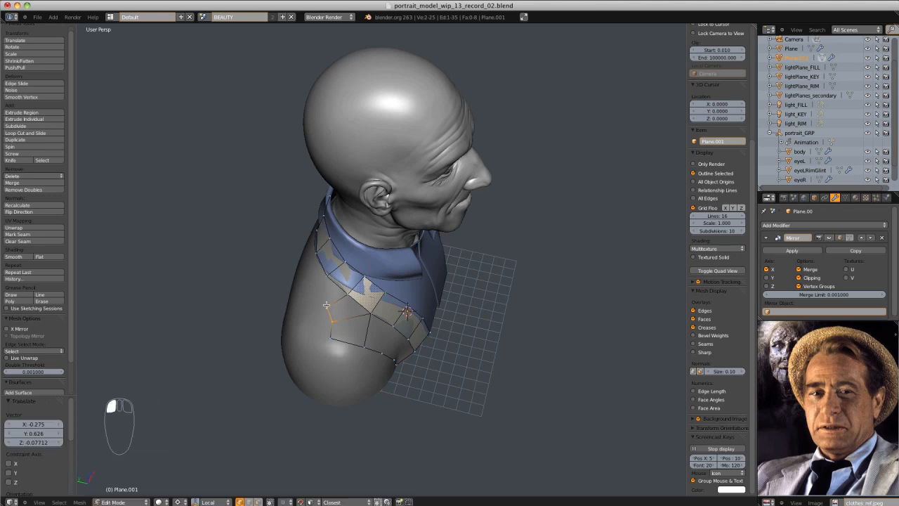
{"action": "left_click", "coordinate": [328, 307]}
{"action": "middle_click_drag", "start_coordinate": [328, 307], "coordinate": [421, 304]}
Extend the outer chain behind the shoulder, link it to the strip and raise one vertex about 0.18 along Z
{"action": "right_click", "coordinate": [377, 300], "text": "ctrl"}
{"action": "left_click", "coordinate": [367, 266]}
{"action": "left_click", "coordinate": [366, 285], "text": "shift"}
{"action": "key", "text": "f"}
{"action": "left_click", "coordinate": [338, 287]}
{"action": "key", "text": "g"}
{"action": "key", "text": "z"}
{"action": "left_click", "coordinate": [460, 265]}
Bridge the remaining vertex pairs between the strip and the outer row behind the shoulder
{"action": "left_click", "coordinate": [367, 292]}
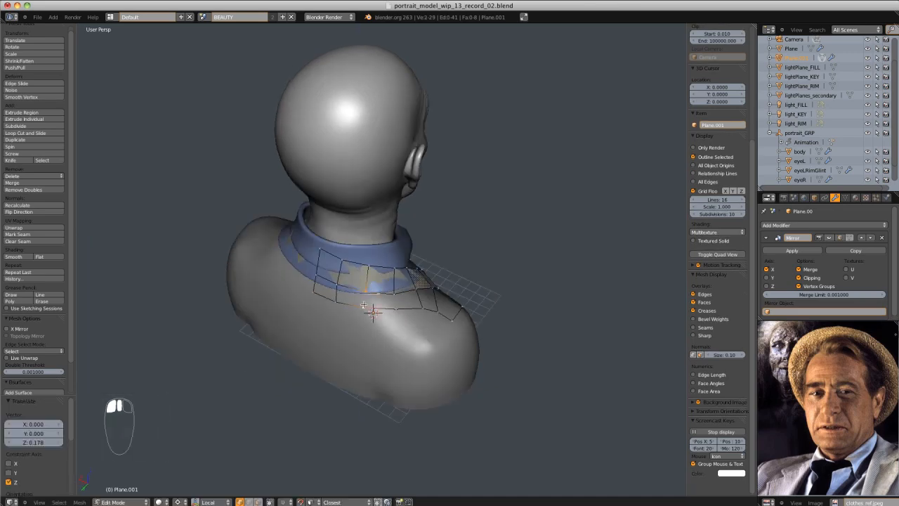
{"action": "left_click", "coordinate": [364, 308], "text": "shift"}
{"action": "key", "text": "f"}
{"action": "left_click", "coordinate": [394, 294]}
{"action": "left_click", "coordinate": [396, 309], "text": "shift"}
{"action": "key", "text": "f"}
{"action": "key", "text": "a"}
{"action": "middle_click_drag", "start_coordinate": [557, 318], "coordinate": [324, 304]}
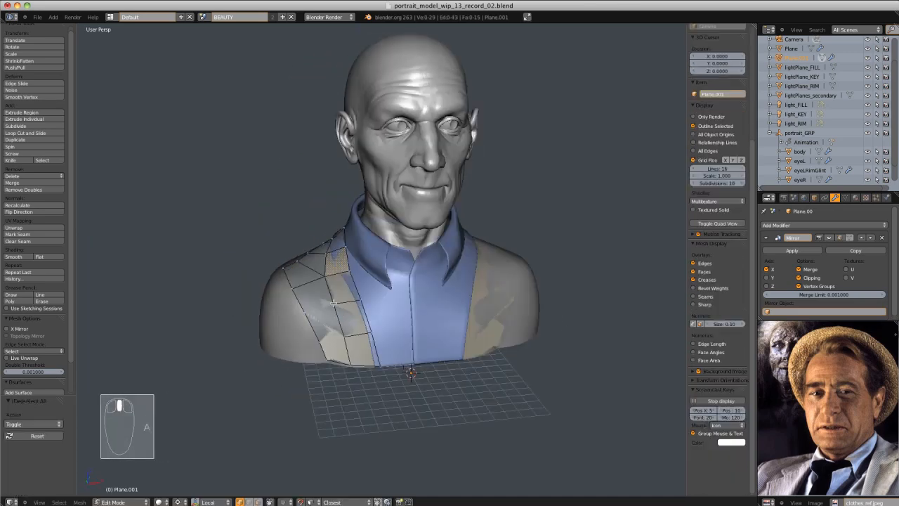
{"action": "scroll", "coordinate": [323, 313], "scroll_direction": "up", "scroll_amount": 1}
{"action": "key", "text": "ctrl+Tab"}
{"action": "left_click", "coordinate": [316, 342]}
{"action": "left_click", "coordinate": [318, 333]}
{"action": "key", "text": "x"}
{"action": "left_click", "coordinate": [318, 333]}
{"action": "key", "text": "ctrl+z"}
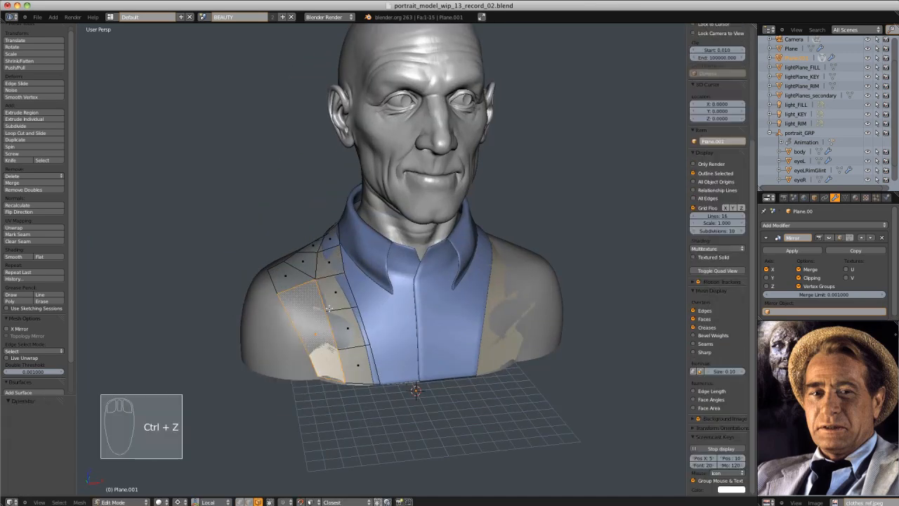
Cut the tall outer chest face into three faces with the Knife, level with the neighbouring edges, and return to vertex selection
{"action": "key", "text": "Return"}
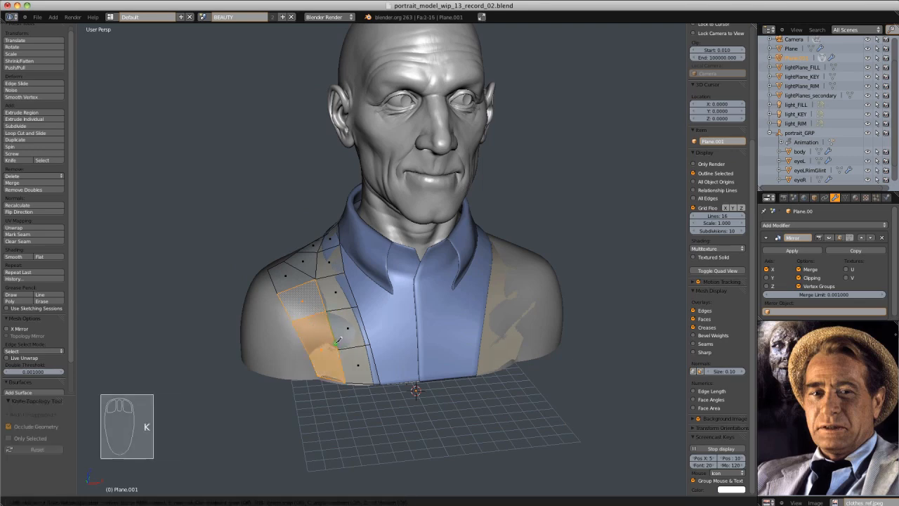
{"action": "key", "text": "Return"}
{"action": "middle_click_drag", "start_coordinate": [311, 353], "coordinate": [426, 309]}
{"action": "key", "text": "ctrl+Tab"}
{"action": "left_click", "coordinate": [324, 344]}
{"action": "key", "text": "a"}
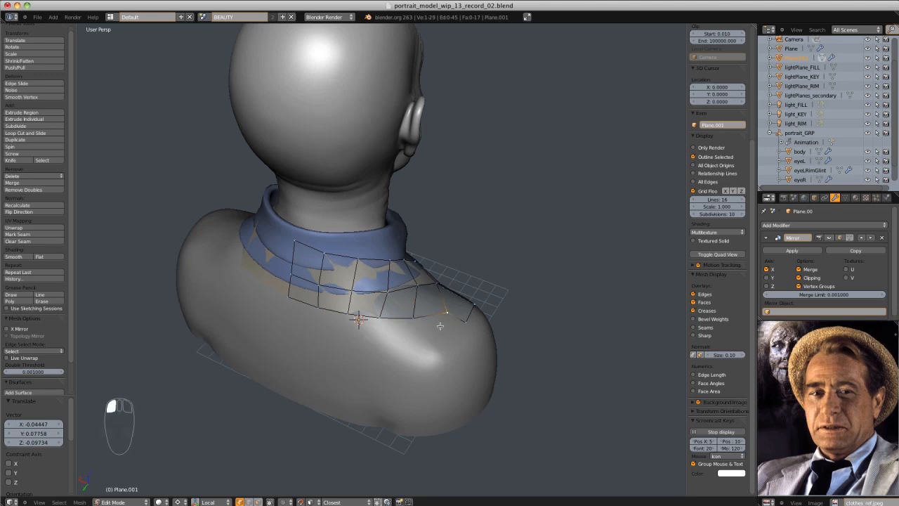
Merge the two selected vertices on top of the shoulder into one
{"action": "middle_click_drag", "start_coordinate": [440, 326], "coordinate": [354, 327]}
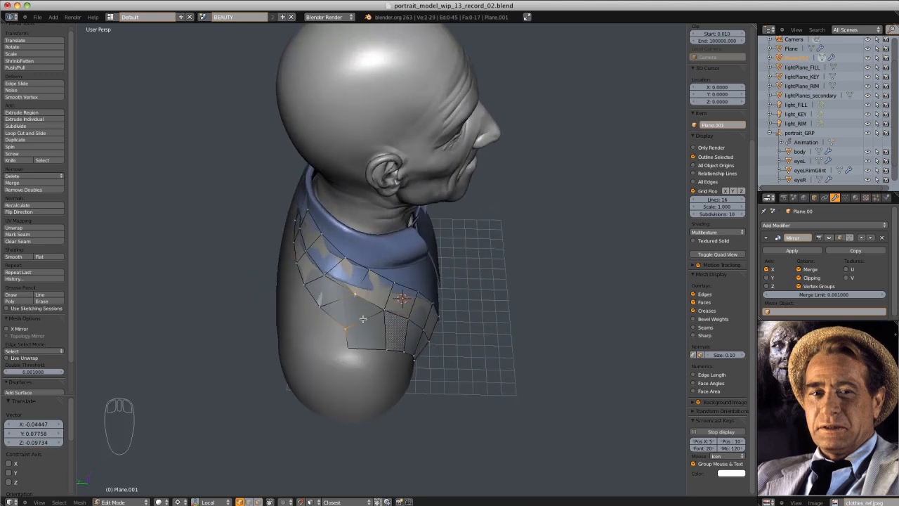
{"action": "key", "text": "alt+m"}
{"action": "left_click", "coordinate": [363, 322]}
{"action": "middle_click_drag", "start_coordinate": [363, 322], "coordinate": [366, 305]}
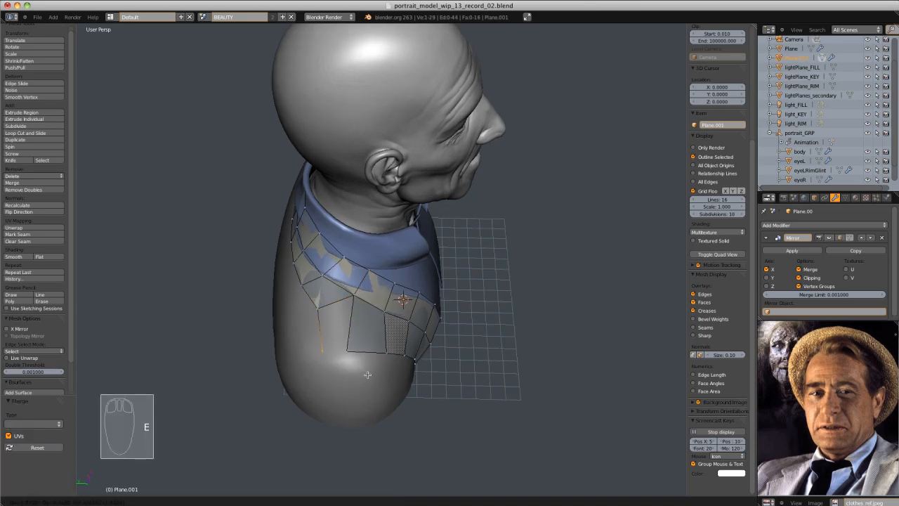
Extrude a new vertex outward on the shoulder and fill the gap beside it with a face
{"action": "left_click", "coordinate": [361, 353]}
{"action": "left_click", "coordinate": [376, 343]}
{"action": "middle_click_drag", "start_coordinate": [377, 344], "coordinate": [463, 320]}
{"action": "left_click", "coordinate": [346, 307], "text": "shift"}
{"action": "key", "text": "f"}
{"action": "key", "text": "a"}
{"action": "key", "text": "ctrl+z"}
{"action": "key", "text": "ctrl+z"}
{"action": "left_click", "coordinate": [369, 305], "text": "shift"}
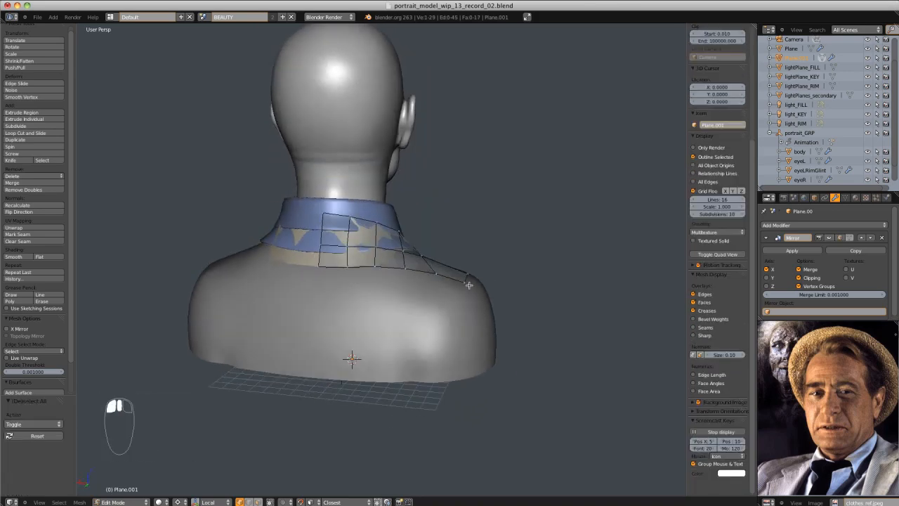
Extrude vertices from the shoulder down the back and along the hem to the centre line, then close the outline up to the neck row
{"action": "key", "text": "a"}
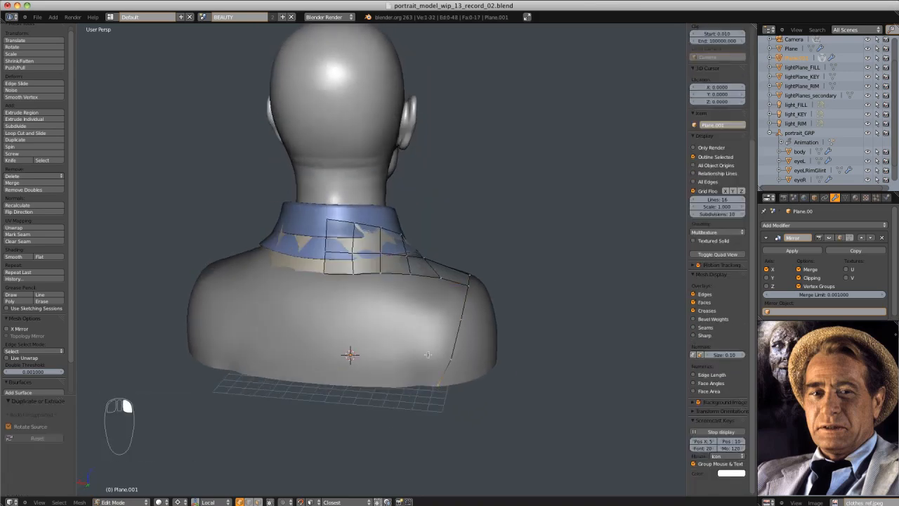
{"action": "middle_click_drag", "start_coordinate": [411, 370], "coordinate": [429, 353], "text": "shift"}
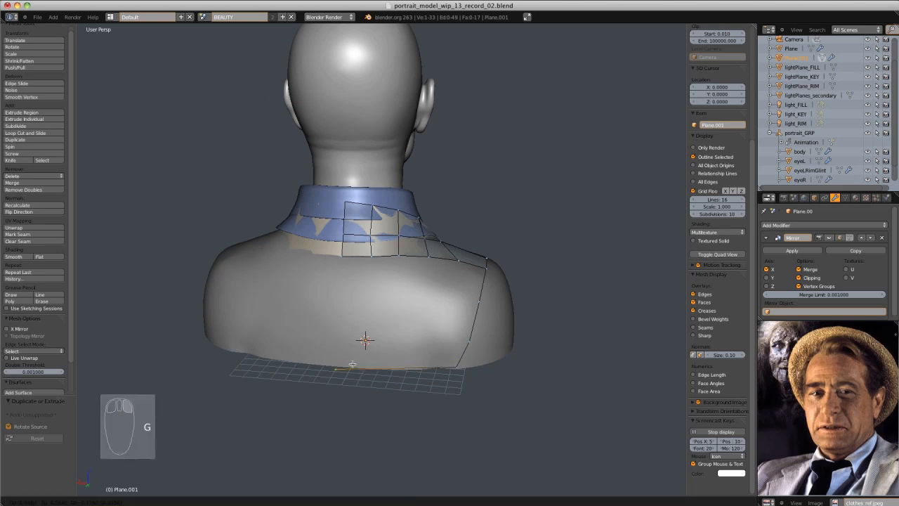
{"action": "key", "text": "f"}
{"action": "key", "text": "a"}
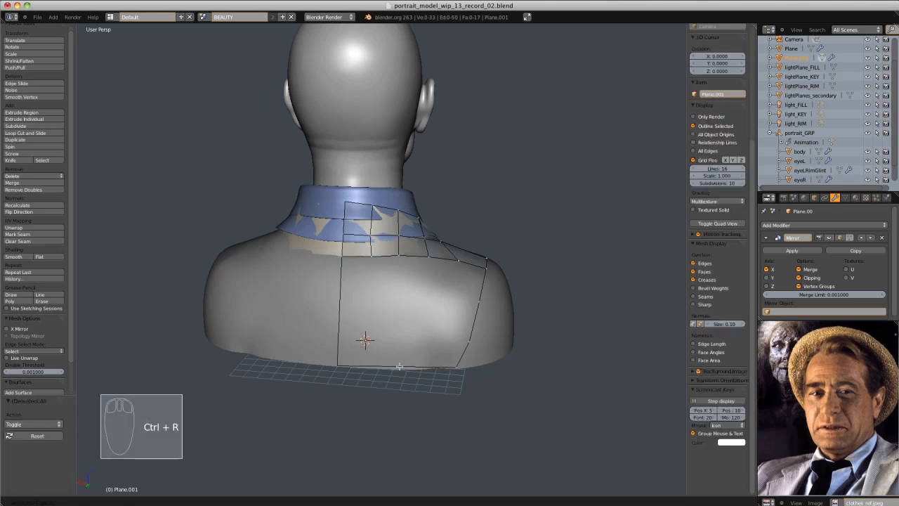
Subdivide the back hem edge with four cuts and connect the new vertices to the row below the collar
{"action": "left_click", "coordinate": [400, 367]}
{"action": "left_click", "coordinate": [369, 368]}
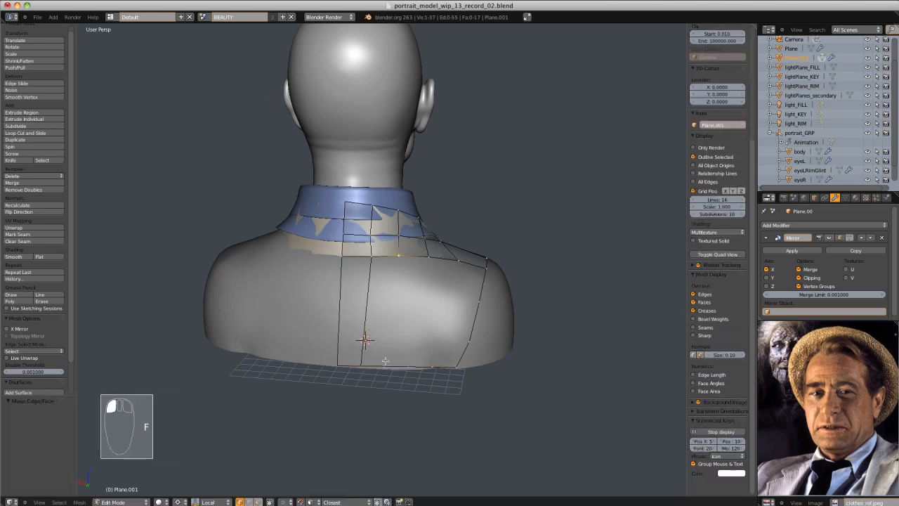
{"action": "key", "text": "f"}
{"action": "key", "text": "a"}
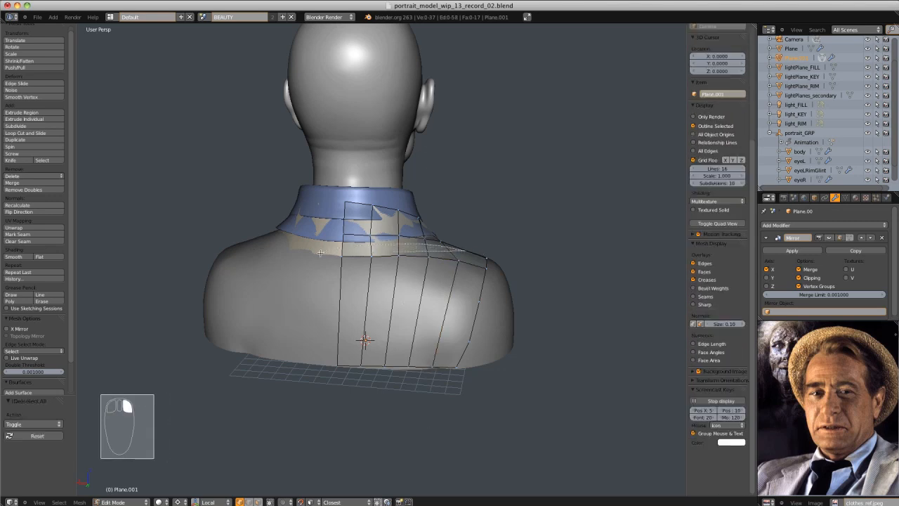
Fill the back columns with faces and add two horizontal loop cuts across them
{"action": "left_click_drag", "start_coordinate": [321, 253], "coordinate": [436, 376], "text": "ctrl"}
{"action": "key", "text": "f"}
{"action": "key", "text": "ctrl+r"}
{"action": "scroll", "coordinate": [418, 321], "scroll_direction": "up", "scroll_amount": 1}
{"action": "left_click", "coordinate": [417, 321]}
{"action": "key", "text": "g"}
{"action": "left_click", "coordinate": [417, 321]}
{"action": "key", "text": "a"}
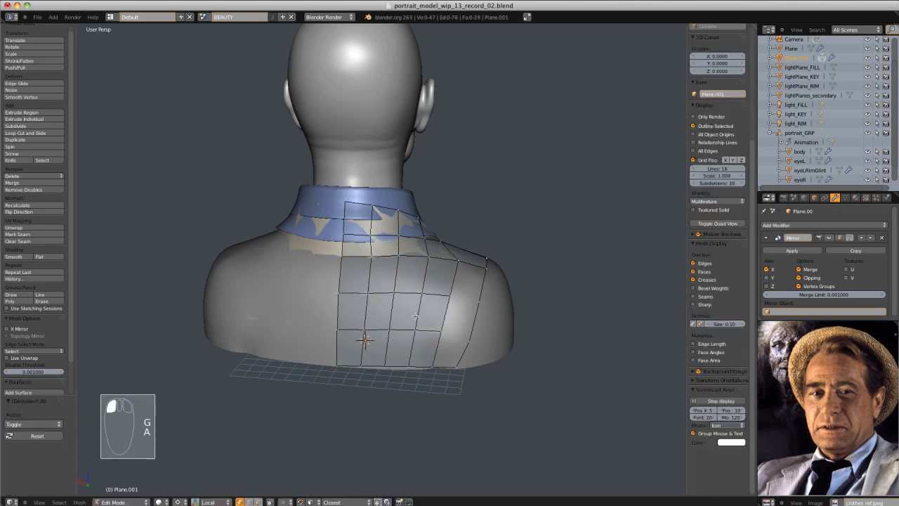
Join the ends of the two back loop cuts to the outer back chain and reposition its lower vertex
{"action": "middle_click_drag", "start_coordinate": [414, 317], "coordinate": [385, 319]}
{"action": "left_click", "coordinate": [430, 300]}
{"action": "left_click", "coordinate": [461, 308], "text": "shift"}
{"action": "key", "text": "f"}
{"action": "key", "text": "f"}
{"action": "key", "text": "a"}
{"action": "left_click", "coordinate": [448, 344]}
{"action": "key", "text": "g"}
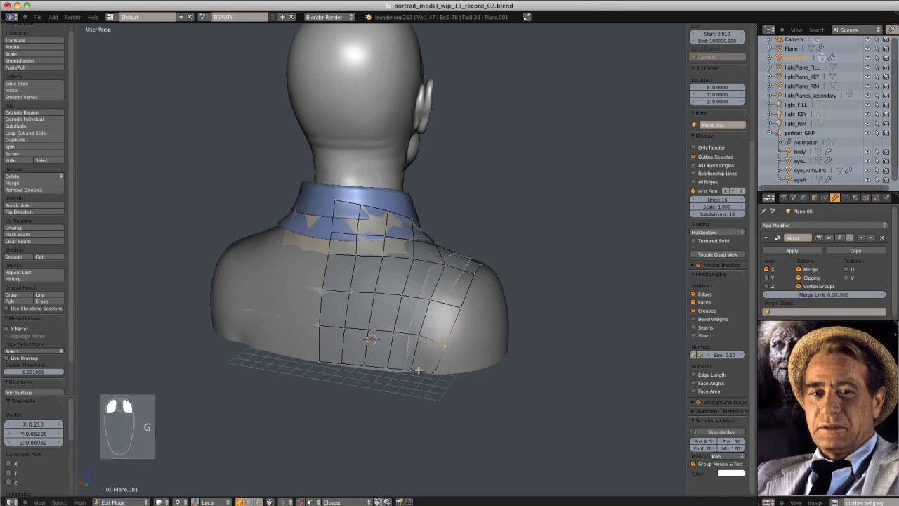
Fill the three remaining gaps along the outer back column with faces
{"action": "right_click_drag", "start_coordinate": [418, 370], "coordinate": [473, 382], "text": "ctrl"}
{"action": "left_click", "coordinate": [415, 369], "text": "shift"}
{"action": "key", "text": "f"}
{"action": "key", "text": "a"}
{"action": "left_click", "coordinate": [466, 271], "text": "super"}
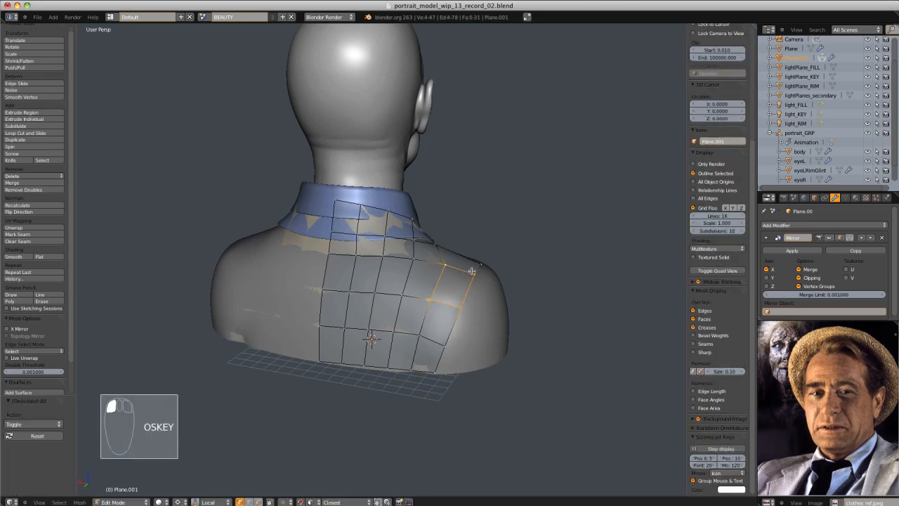
{"action": "key", "text": "f"}
{"action": "key", "text": "a"}
Examine the jacket mesh from the front, close up and at a distance, against the bust
{"action": "middle_click_drag", "start_coordinate": [472, 270], "coordinate": [322, 262]}
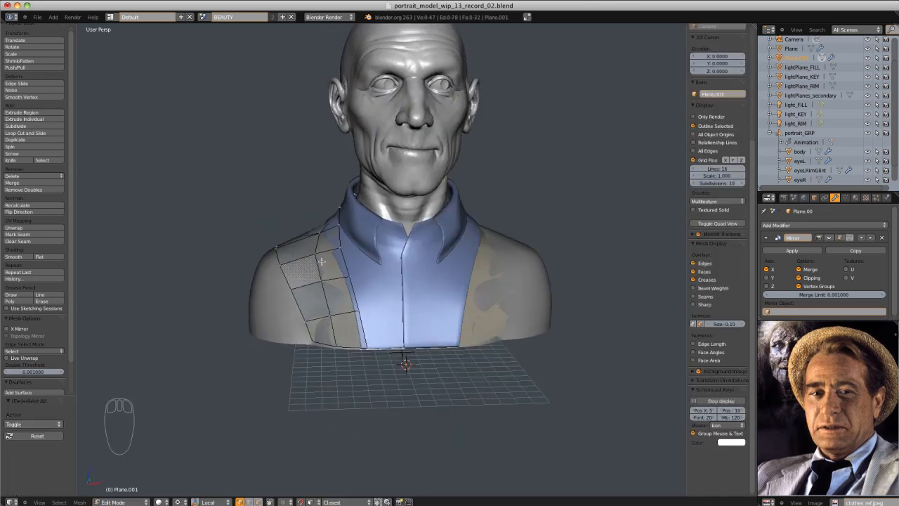
{"action": "scroll", "coordinate": [315, 225], "scroll_direction": "down", "scroll_amount": 2}
{"action": "scroll", "coordinate": [315, 224], "scroll_direction": "up", "scroll_amount": 5}
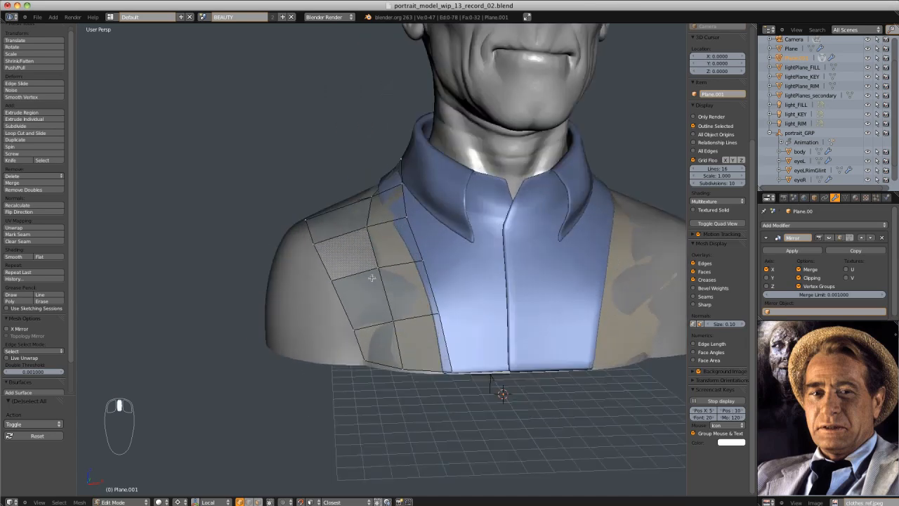
{"action": "scroll", "coordinate": [298, 187], "scroll_direction": "down", "scroll_amount": 5}
{"action": "scroll", "coordinate": [341, 298], "scroll_direction": "up", "scroll_amount": 4}
{"action": "right_click", "coordinate": [365, 362]}
{"action": "scroll", "coordinate": [365, 363], "scroll_direction": "down", "scroll_amount": 7}
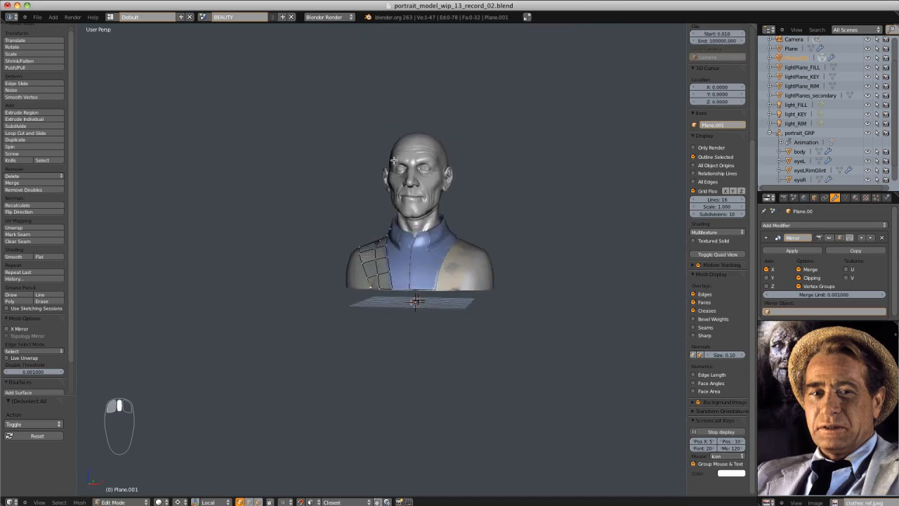
{"action": "middle_click_drag", "start_coordinate": [419, 184], "coordinate": [442, 184]}
{"action": "scroll", "coordinate": [406, 177], "scroll_direction": "up", "scroll_amount": 1}
{"action": "scroll", "coordinate": [379, 244], "scroll_direction": "up", "scroll_amount": 2}
Edit the body mesh in wireframe and widen the shoulders by moving the outermost vertices on both sides outward
{"action": "key", "text": "Tab"}
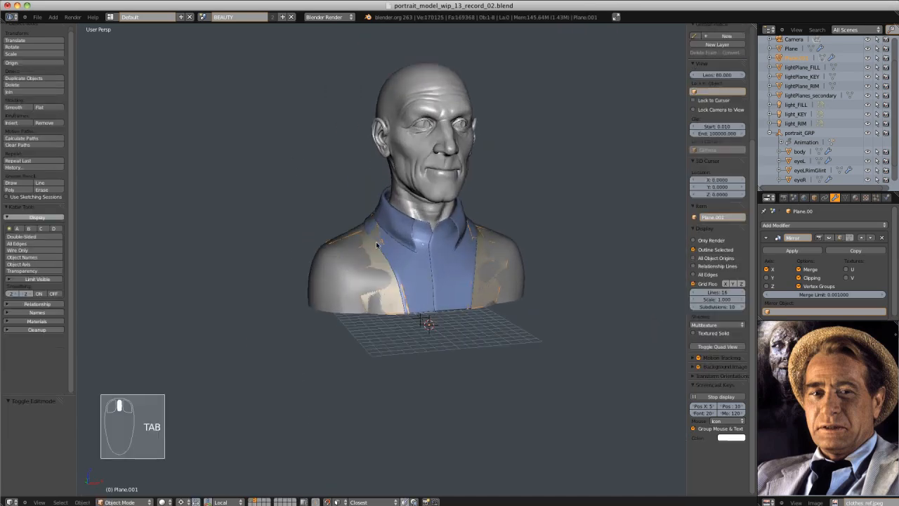
{"action": "left_click", "coordinate": [341, 285]}
{"action": "key", "text": "Tab"}
{"action": "key", "text": "z"}
{"action": "middle_click_drag", "start_coordinate": [341, 285], "coordinate": [326, 278]}
{"action": "key", "text": "a"}
{"action": "key", "text": "b"}
{"action": "left_click_drag", "start_coordinate": [281, 220], "coordinate": [340, 373]}
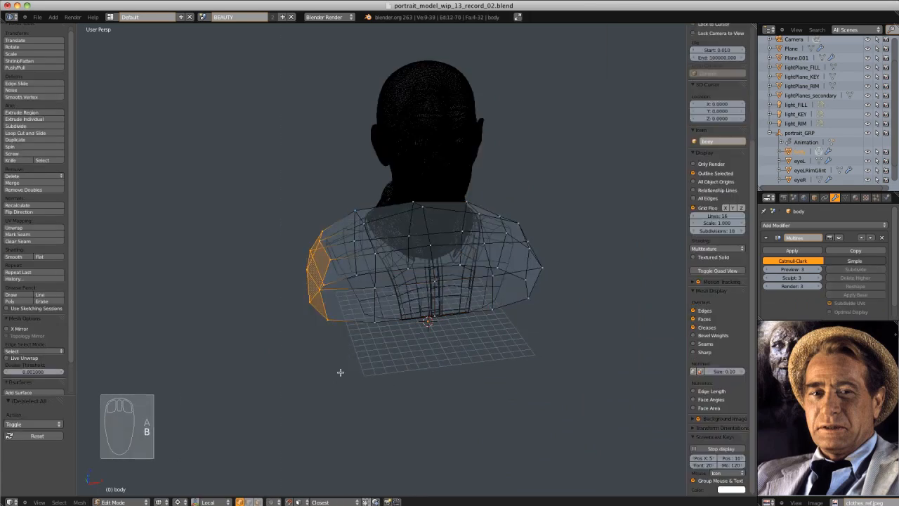
{"action": "middle_click_drag", "start_coordinate": [478, 271], "coordinate": [466, 265]}
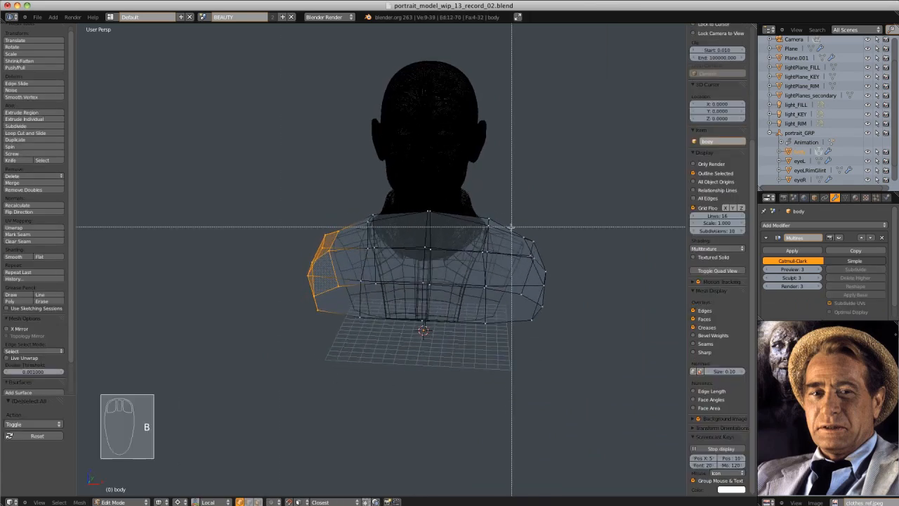
{"action": "left_click_drag", "start_coordinate": [511, 227], "coordinate": [558, 331]}
{"action": "left_click", "coordinate": [564, 280]}
{"action": "key", "text": "Tab"}
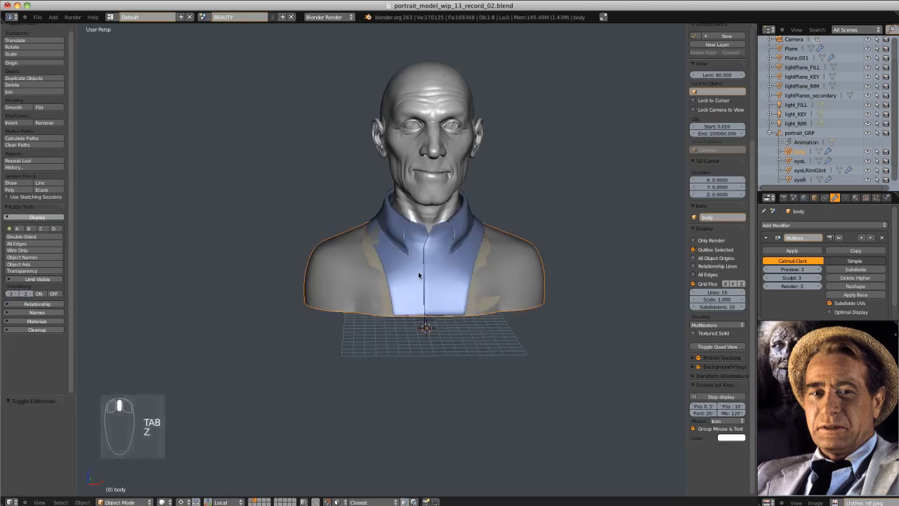
Open the jacket mesh for editing and reposition the vertices along its outer shoulder edge
{"action": "right_click", "coordinate": [366, 284]}
{"action": "key", "text": "Tab"}
{"action": "key", "text": "KP_1"}
{"action": "key", "text": "KP_Decimal"}
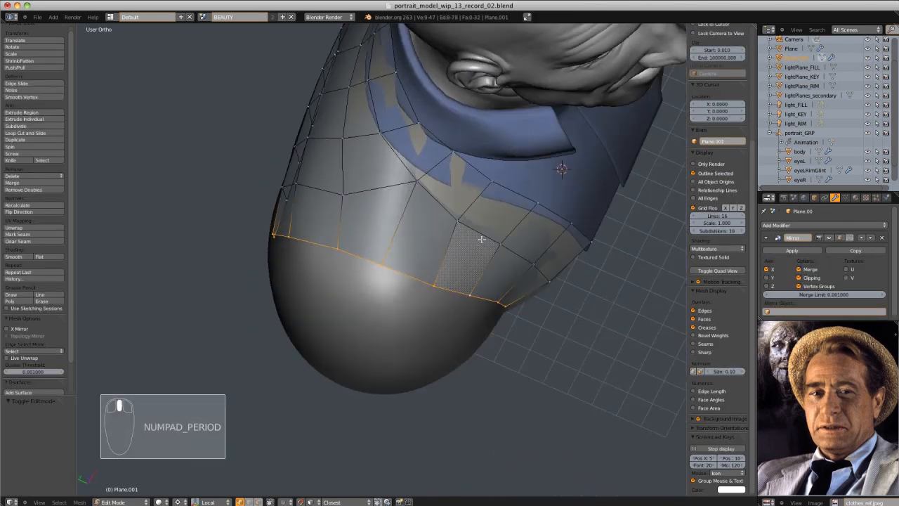
{"action": "key", "text": "b"}
{"action": "middle_click_drag", "start_coordinate": [223, 203], "coordinate": [410, 242]}
{"action": "key", "text": "g"}
{"action": "left_click", "coordinate": [410, 242]}
Adjust the lower outer front vertex and extrude a vertex chain up the front of the shoulder beside the jacket edge
{"action": "middle_click_drag", "start_coordinate": [302, 228], "coordinate": [423, 363]}
{"action": "left_click", "coordinate": [380, 240]}
{"action": "left_click", "coordinate": [331, 293], "text": "shift"}
{"action": "left_click", "coordinate": [300, 341], "text": "shift"}
{"action": "left_click", "coordinate": [286, 368], "text": "shift"}
{"action": "key", "text": "g"}
{"action": "left_click", "coordinate": [383, 292]}
{"action": "key", "text": "z"}
{"action": "key", "text": "z"}
{"action": "key", "text": "KP_5"}
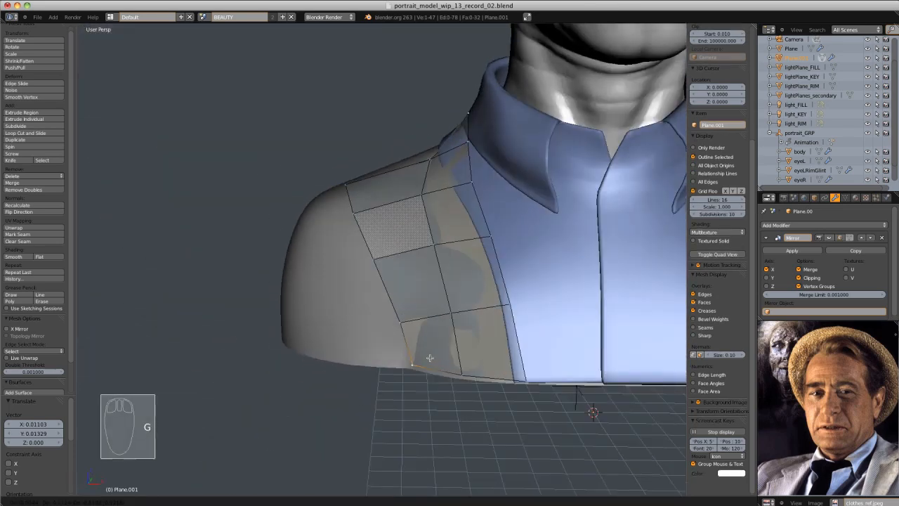
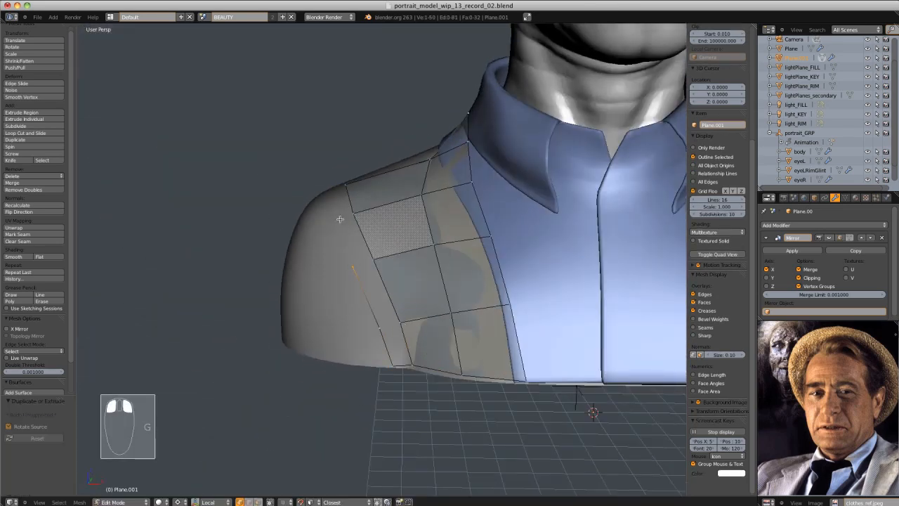
Continue the extruded vertex chain over the shoulder top and down the back to the bottom edge
{"action": "middle_click_drag", "start_coordinate": [340, 219], "coordinate": [423, 265]}
{"action": "middle_click_drag", "start_coordinate": [365, 272], "coordinate": [392, 274]}
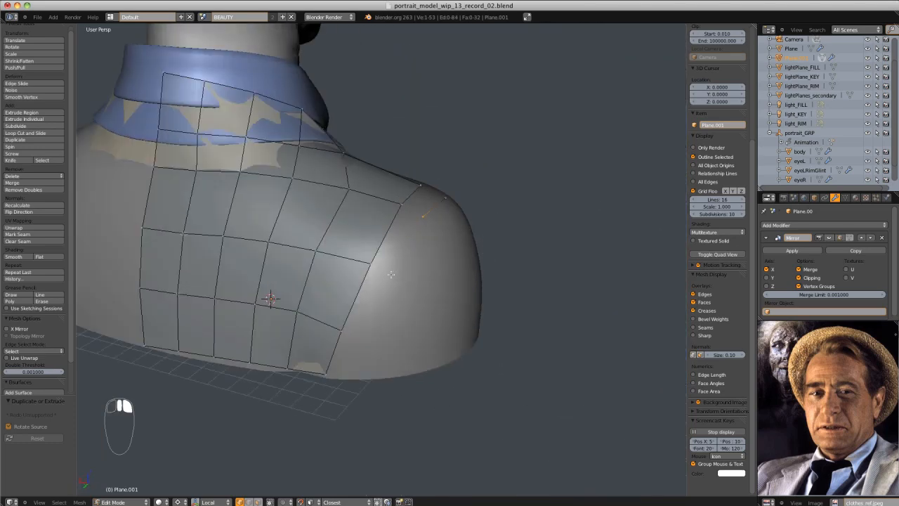
{"action": "right_click", "coordinate": [394, 298], "text": "ctrl"}
{"action": "middle_click_drag", "start_coordinate": [371, 333], "coordinate": [406, 278]}
{"action": "right_click", "coordinate": [381, 352], "text": "ctrl"}
Connect the new chain to the jacket's outer edge and fill the narrow ring around the armhole with faces
{"action": "key", "text": "f"}
{"action": "key", "text": "f"}
{"action": "left_click", "coordinate": [390, 231]}
{"action": "key", "text": "f"}
{"action": "left_click", "coordinate": [362, 301]}
{"action": "key", "text": "f"}
{"action": "key", "text": "f"}
{"action": "mouse_move", "coordinate": [408, 240]}
{"action": "right_mouse_down", "text": "ctrl"}
{"action": "mouse_move", "coordinate": [229, 247]}
{"action": "mouse_move", "coordinate": [449, 330]}
{"action": "right_mouse_up", "text": "ctrl"}
{"action": "mouse_move", "coordinate": [303, 281]}
{"action": "middle_mouse_down"}
{"action": "mouse_move", "coordinate": [432, 225]}
{"action": "mouse_move", "coordinate": [390, 313]}
{"action": "mouse_move", "coordinate": [358, 344]}
{"action": "middle_mouse_up"}
{"action": "key", "text": "f"}
{"action": "key", "text": "a"}
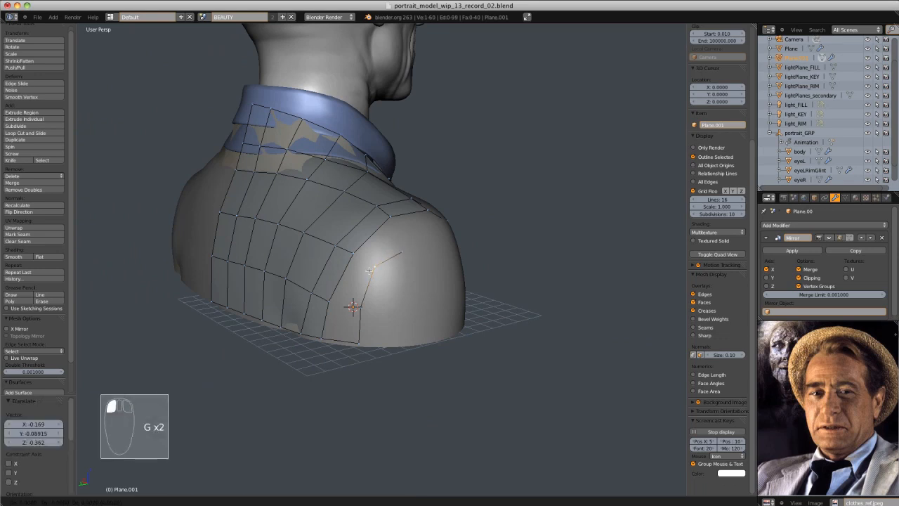
Extrude vertices from the back of the armhole ring across the outer shoulder and join them with edges
{"action": "middle_click_drag", "start_coordinate": [364, 306], "coordinate": [394, 292]}
{"action": "key", "text": "g"}
{"action": "left_click", "coordinate": [397, 258]}
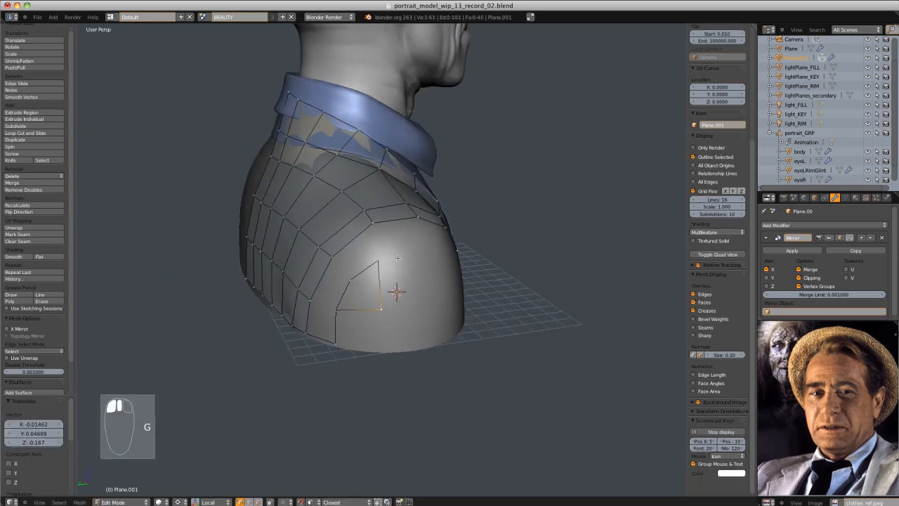
{"action": "middle_click_drag", "start_coordinate": [448, 250], "coordinate": [415, 242]}
{"action": "left_click", "coordinate": [409, 304], "text": "ctrl"}
{"action": "right_click", "coordinate": [358, 303], "text": "shift"}
{"action": "key", "text": "f"}
Extrude a lower row along the bottom of the shoulder and connect it to the vertices above and behind
{"action": "right_click", "coordinate": [319, 336]}
{"action": "left_click", "coordinate": [361, 345], "text": "ctrl"}
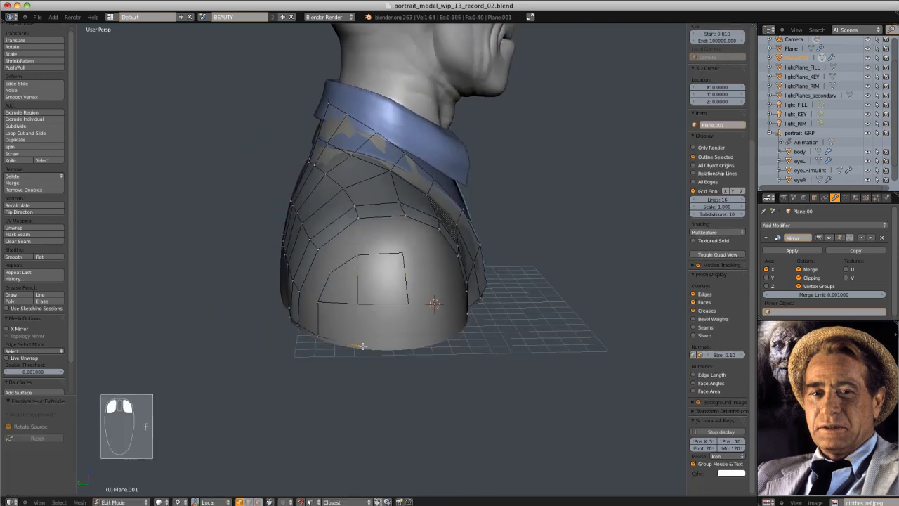
{"action": "key", "text": "f"}
{"action": "key", "text": "f"}
{"action": "key", "text": "f"}
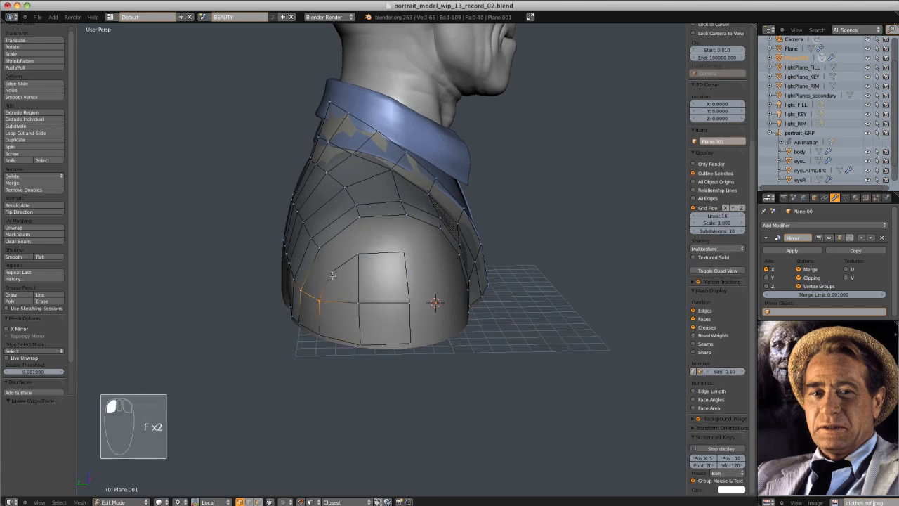
Join the two upper vertices of the shoulder patch to the armhole ring above with edges
{"action": "left_click", "coordinate": [360, 216]}
{"action": "left_click", "coordinate": [359, 253], "text": "shift"}
{"action": "key", "text": "f"}
{"action": "left_click", "coordinate": [407, 215]}
{"action": "left_click", "coordinate": [404, 252], "text": "shift"}
{"action": "key", "text": "f"}
{"action": "middle_click_drag", "start_coordinate": [415, 258], "coordinate": [372, 260]}
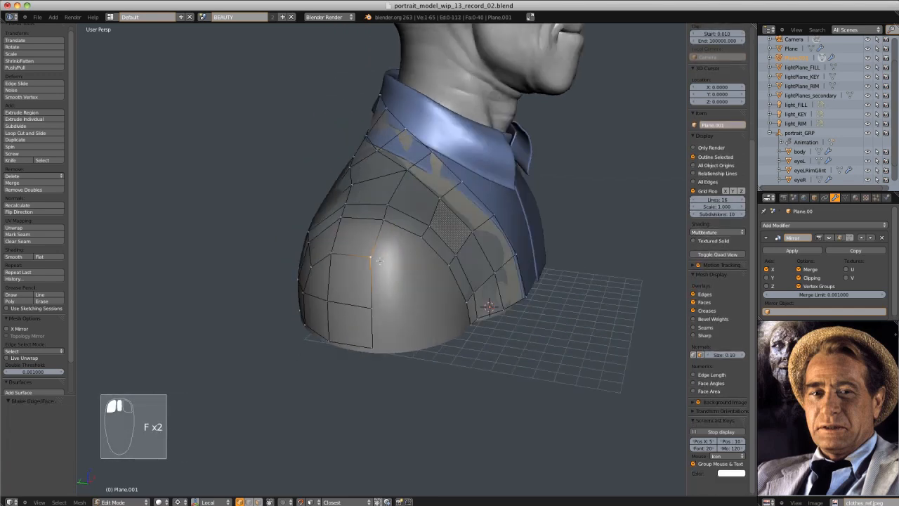
Extrude a vertex chain down the front of the shoulder and connect it across to the side patch with edges
{"action": "right_click", "coordinate": [406, 269], "text": "ctrl"}
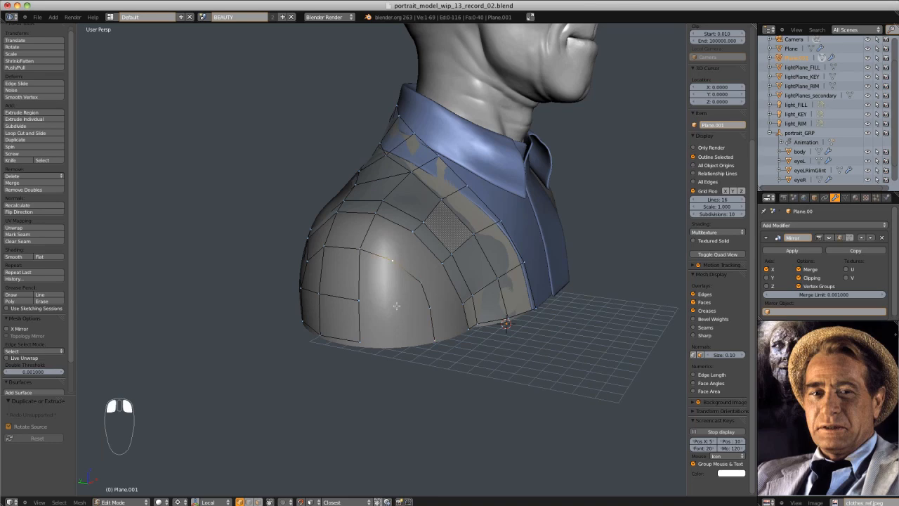
{"action": "left_click", "coordinate": [360, 342], "text": "shift"}
{"action": "key", "text": "f"}
{"action": "left_click", "coordinate": [359, 302]}
{"action": "left_click", "coordinate": [398, 304], "text": "shift"}
{"action": "key", "text": "f"}
{"action": "left_click", "coordinate": [397, 304]}
{"action": "left_click", "coordinate": [429, 308], "text": "shift"}
{"action": "key", "text": "f"}
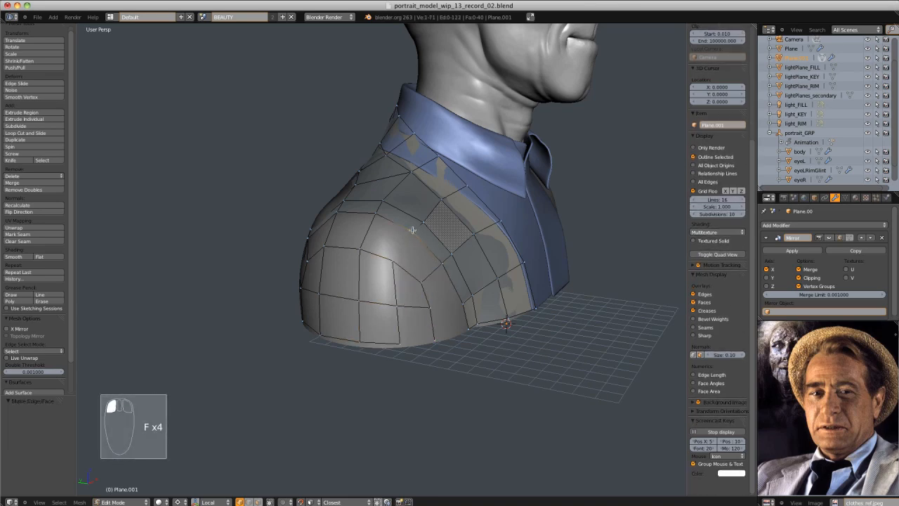
Connect the front shoulder chain to the front armhole ring with cross edges down to the bottom
{"action": "left_click", "coordinate": [463, 303], "text": "shift"}
{"action": "key", "text": "f"}
{"action": "left_click", "coordinate": [469, 328]}
{"action": "left_click", "coordinate": [434, 341], "text": "shift"}
{"action": "key", "text": "f"}
{"action": "key", "text": "f"}
Lasso-select the whole shoulder patch and fill its edge grid with faces
{"action": "key", "text": "a"}
{"action": "right_click_drag", "start_coordinate": [475, 312], "coordinate": [536, 422], "text": "ctrl"}
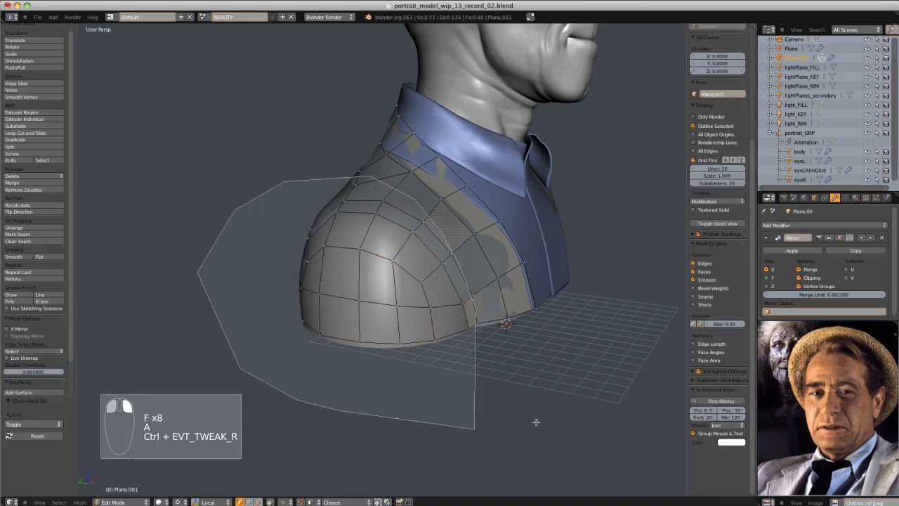
{"action": "key", "text": "f"}
{"action": "mouse_move", "coordinate": [351, 286]}
{"action": "middle_mouse_down"}
{"action": "mouse_move", "coordinate": [437, 289]}
{"action": "mouse_move", "coordinate": [344, 281]}
{"action": "mouse_move", "coordinate": [414, 279]}
{"action": "mouse_move", "coordinate": [437, 316]}
{"action": "middle_mouse_up"}
{"action": "key", "text": "z"}
{"action": "key", "text": "z"}
{"action": "key", "text": "a"}
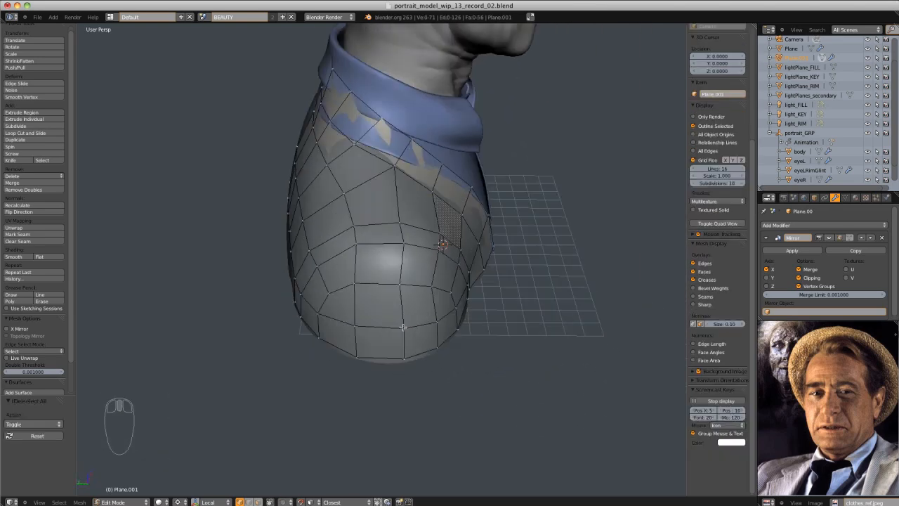
Slide the lowest vertical edge on the shoulder's side and reposition neighbouring vertices to even out the grid
{"action": "left_click", "coordinate": [404, 328]}
{"action": "left_click", "coordinate": [404, 359], "text": "shift"}
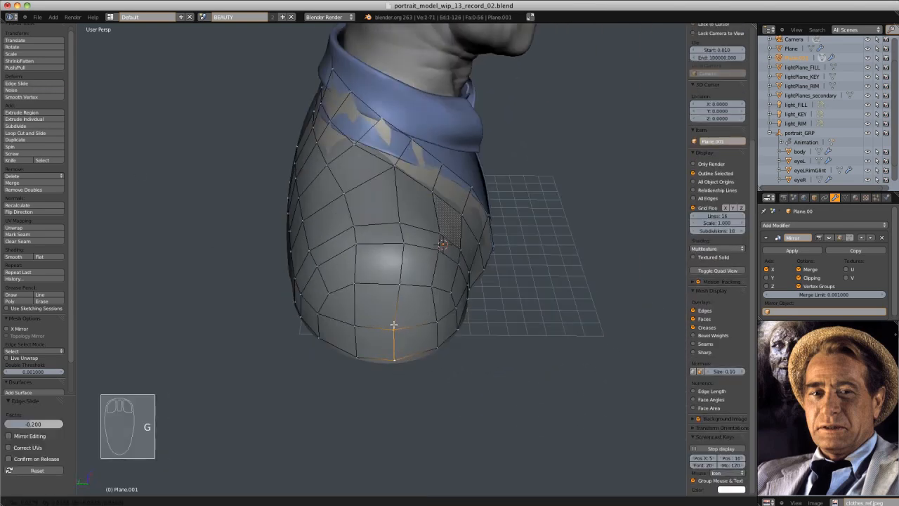
{"action": "left_click", "coordinate": [356, 326]}
{"action": "key", "text": "g"}
{"action": "left_click", "coordinate": [380, 335]}
{"action": "mouse_move", "coordinate": [381, 334]}
{"action": "middle_mouse_down"}
{"action": "mouse_move", "coordinate": [424, 309]}
{"action": "mouse_move", "coordinate": [471, 305]}
{"action": "mouse_move", "coordinate": [395, 258]}
{"action": "mouse_move", "coordinate": [457, 229]}
{"action": "mouse_move", "coordinate": [394, 239]}
{"action": "middle_mouse_up"}
{"action": "key", "text": "g"}
{"action": "left_click", "coordinate": [364, 307]}
{"action": "left_click", "coordinate": [352, 237]}
{"action": "key", "text": "g"}
{"action": "left_click", "coordinate": [466, 230]}
{"action": "key", "text": "Tab"}
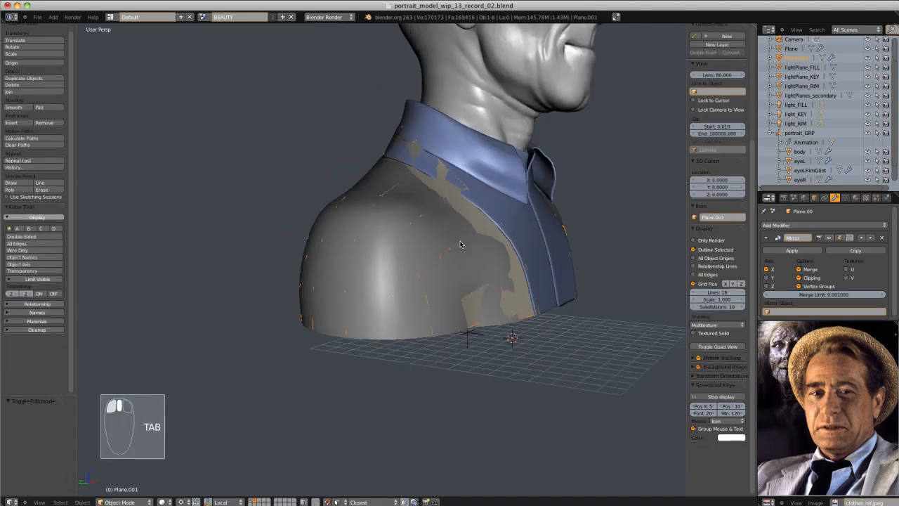
Select the entire jacket mesh and push it outward along its normals so it covers the body
{"action": "key", "text": "z"}
{"action": "mouse_move", "coordinate": [462, 245]}
{"action": "middle_mouse_down"}
{"action": "mouse_move", "coordinate": [371, 278]}
{"action": "mouse_move", "coordinate": [372, 295]}
{"action": "middle_mouse_up"}
{"action": "key", "text": "z"}
{"action": "key", "text": "z"}
{"action": "key", "text": "z"}
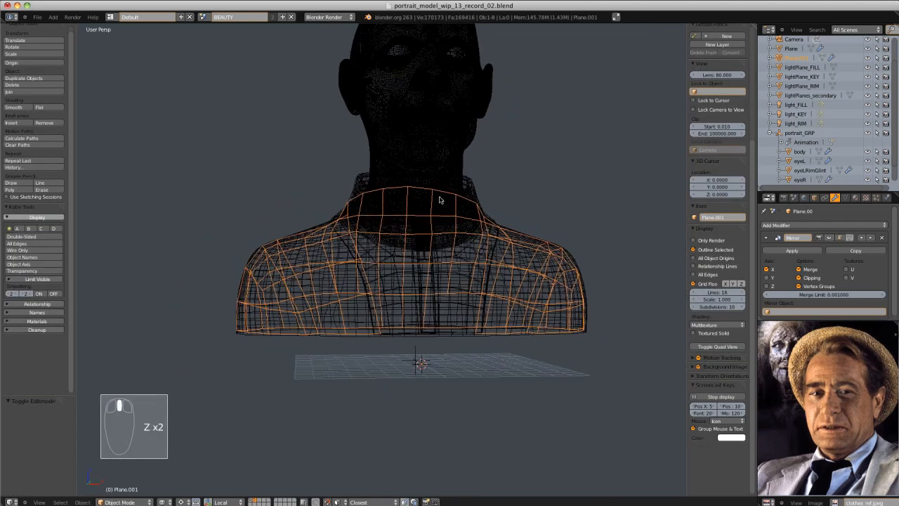
{"action": "key", "text": "Tab"}
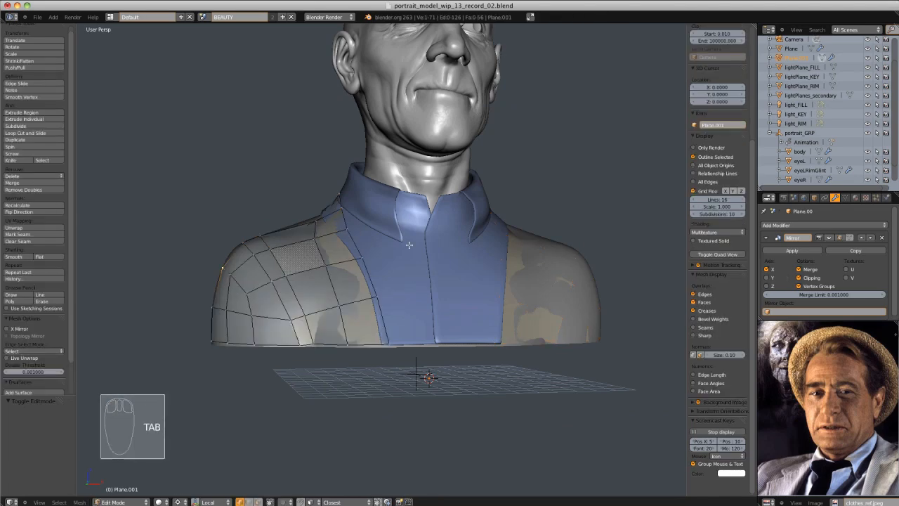
{"action": "key", "text": "a"}
{"action": "key", "text": "a"}
{"action": "key", "text": "a"}
{"action": "middle_click_drag", "start_coordinate": [372, 284], "coordinate": [369, 301]}
{"action": "key", "text": "alt+s"}
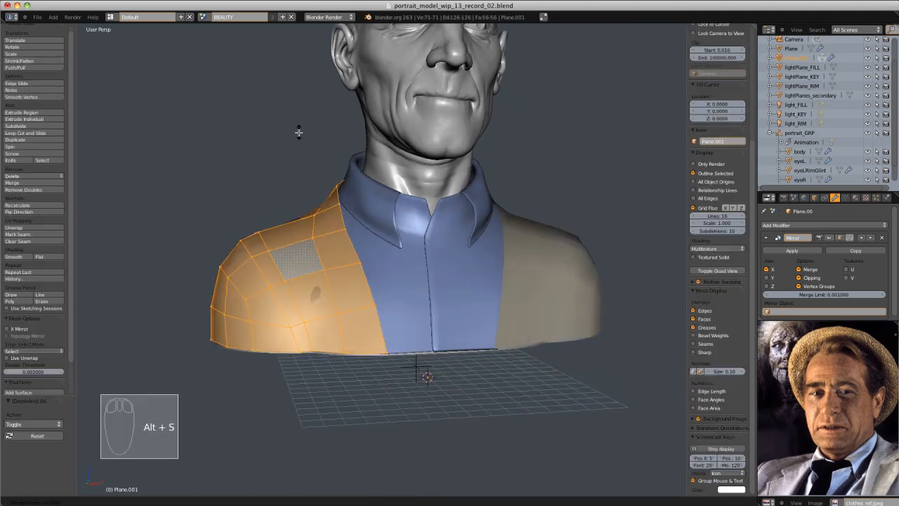
{"action": "left_click", "coordinate": [298, 137]}
{"action": "key", "text": "Tab"}
Examine the enlarged jacket from the front and side, in object and edit mode, against the shirt and bust
{"action": "scroll", "coordinate": [351, 148], "scroll_direction": "down", "scroll_amount": 3}
{"action": "key", "text": "a"}
{"action": "key", "text": "a"}
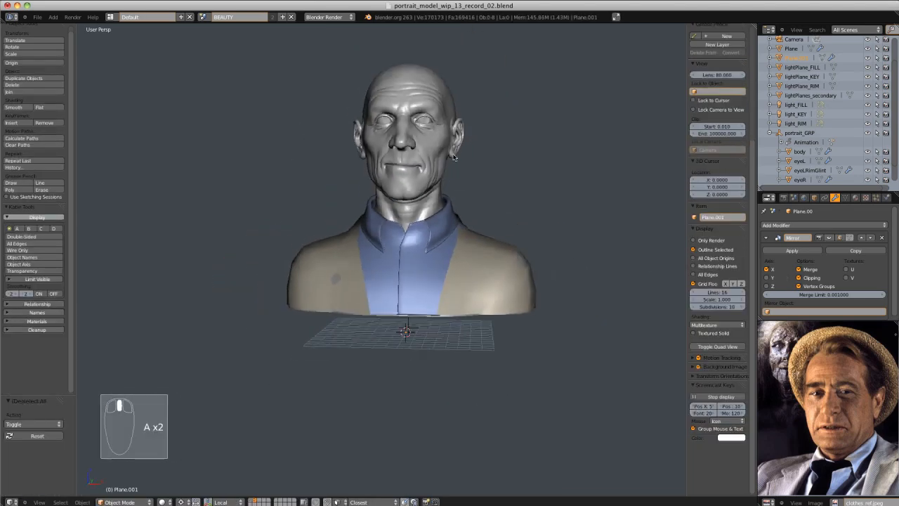
{"action": "mouse_move", "coordinate": [422, 156]}
{"action": "middle_mouse_down"}
{"action": "mouse_move", "coordinate": [508, 146]}
{"action": "mouse_move", "coordinate": [538, 208]}
{"action": "mouse_move", "coordinate": [397, 176]}
{"action": "middle_mouse_up"}
{"action": "scroll", "coordinate": [394, 175], "scroll_direction": "up", "scroll_amount": 2}
{"action": "key", "text": "Tab"}
{"action": "scroll", "coordinate": [309, 225], "scroll_direction": "up", "scroll_amount": 2}
{"action": "middle_click_drag", "start_coordinate": [295, 228], "coordinate": [317, 235]}
{"action": "key", "text": "z"}
{"action": "key", "text": "z"}
{"action": "middle_click_drag", "start_coordinate": [302, 172], "coordinate": [299, 180]}
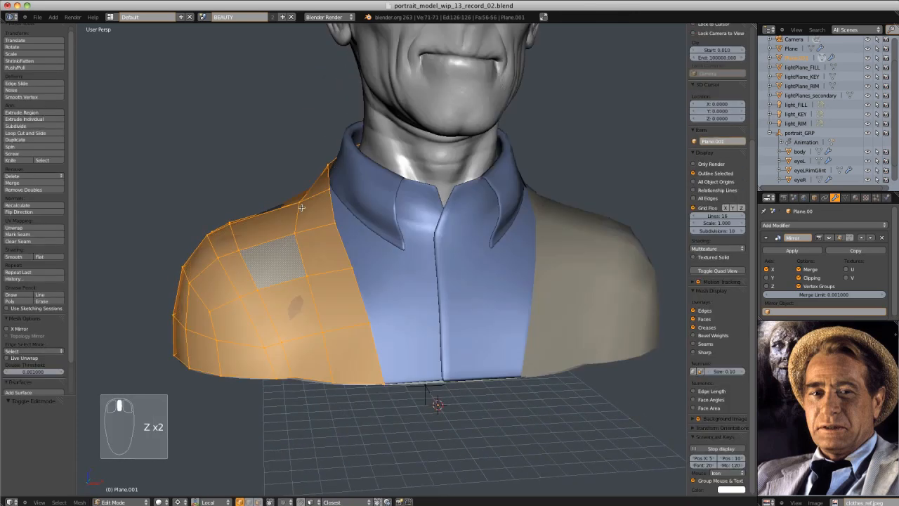
{"action": "scroll", "coordinate": [298, 179], "scroll_direction": "down", "scroll_amount": 2}
{"action": "middle_click_drag", "start_coordinate": [308, 223], "coordinate": [455, 215]}
{"action": "key", "text": "Tab"}
{"action": "key", "text": "Tab"}
{"action": "key", "text": "Tab"}
{"action": "key", "text": "Tab"}
Move the jacket's upper back vertices below the collar about 0.17 along Y and shift part of them again along Y
{"action": "middle_click_drag", "start_coordinate": [329, 210], "coordinate": [289, 205]}
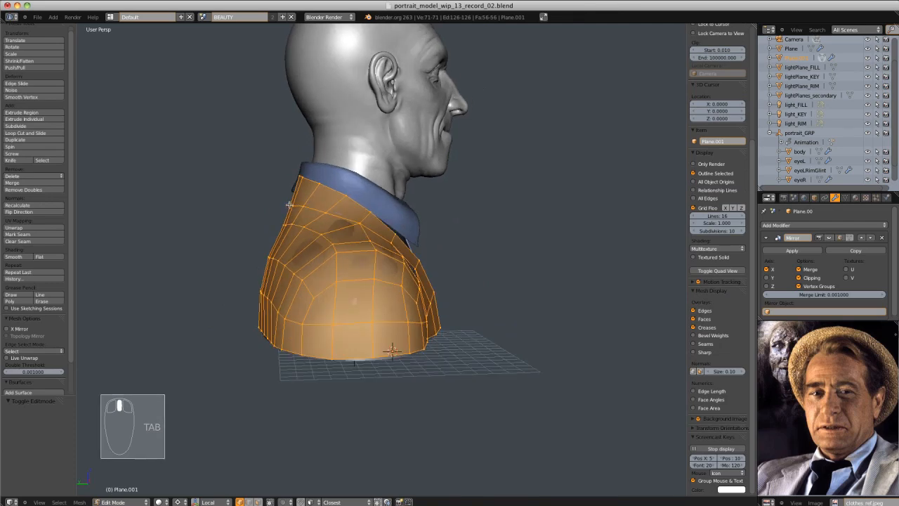
{"action": "left_click", "coordinate": [289, 204]}
{"action": "left_click", "coordinate": [283, 225], "text": "shift"}
{"action": "key", "text": "g"}
{"action": "key", "text": "y"}
{"action": "left_click", "coordinate": [275, 229]}
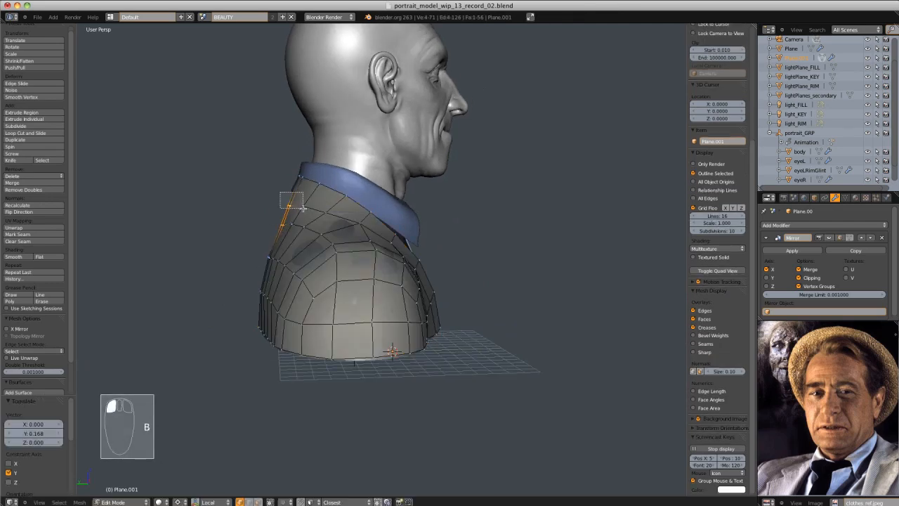
{"action": "left_click_drag", "start_coordinate": [303, 209], "coordinate": [305, 210], "text": "shift"}
{"action": "key", "text": "g"}
{"action": "key", "text": "y"}
{"action": "left_click", "coordinate": [302, 213]}
{"action": "middle_click_drag", "start_coordinate": [302, 212], "coordinate": [345, 221]}
{"action": "key", "text": "Tab"}
{"action": "left_click", "coordinate": [345, 222]}
{"action": "middle_click_drag", "start_coordinate": [524, 195], "coordinate": [411, 209]}
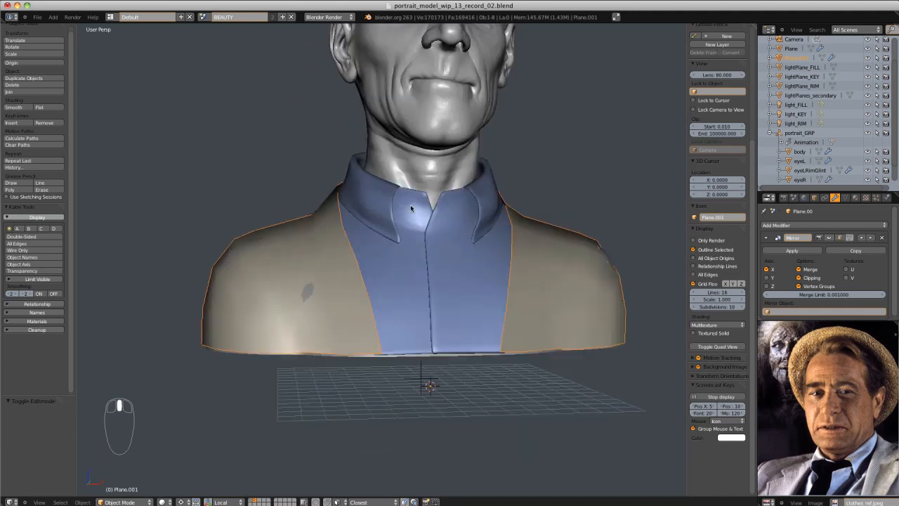
Cut an edge loop through the narrow face ring around the armhole and offset it with Shrink/Fatten as a sleeve seam
{"action": "key", "text": "Tab"}
{"action": "middle_click_drag", "start_coordinate": [247, 243], "coordinate": [333, 280]}
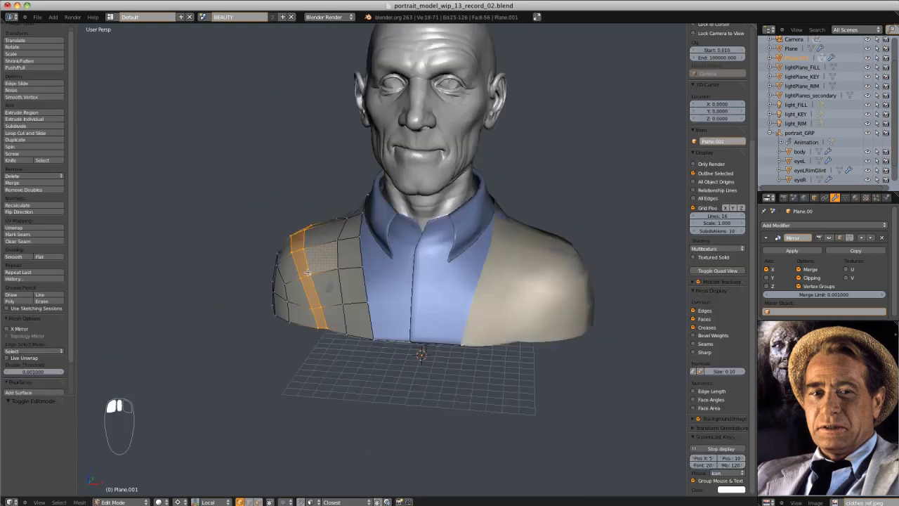
{"action": "key", "text": "g"}
{"action": "left_click", "coordinate": [356, 241]}
{"action": "key", "text": "Tab"}
{"action": "middle_click_drag", "start_coordinate": [356, 241], "coordinate": [415, 275], "text": "ctrl"}
{"action": "key", "text": "Tab"}
{"action": "middle_click_drag", "start_coordinate": [415, 275], "coordinate": [359, 258], "text": "ctrl"}
{"action": "key", "text": "ctrl+r"}
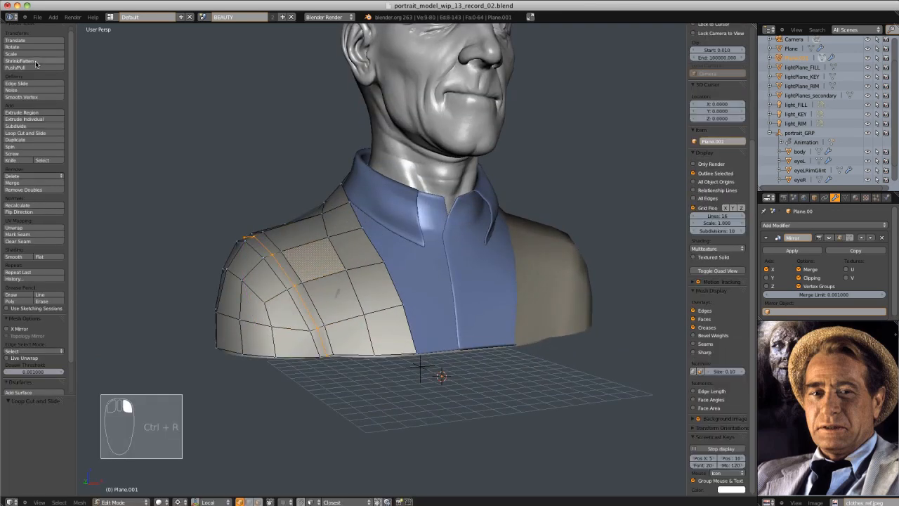
{"action": "left_click", "coordinate": [36, 62]}
{"action": "left_click", "coordinate": [35, 59]}
Select the four shoulder-tip vertices beside the sleeve seam, offset them with Shrink/Fatten and move them about 0.26 outward along X
{"action": "middle_click_drag", "start_coordinate": [298, 212], "coordinate": [378, 254]}
{"action": "left_click", "coordinate": [273, 224]}
{"action": "left_click", "coordinate": [275, 248], "text": "shift"}
{"action": "left_click", "coordinate": [326, 276], "text": "shift"}
{"action": "key", "text": "ctrl+z"}
{"action": "middle_click_drag", "start_coordinate": [325, 276], "coordinate": [367, 270]}
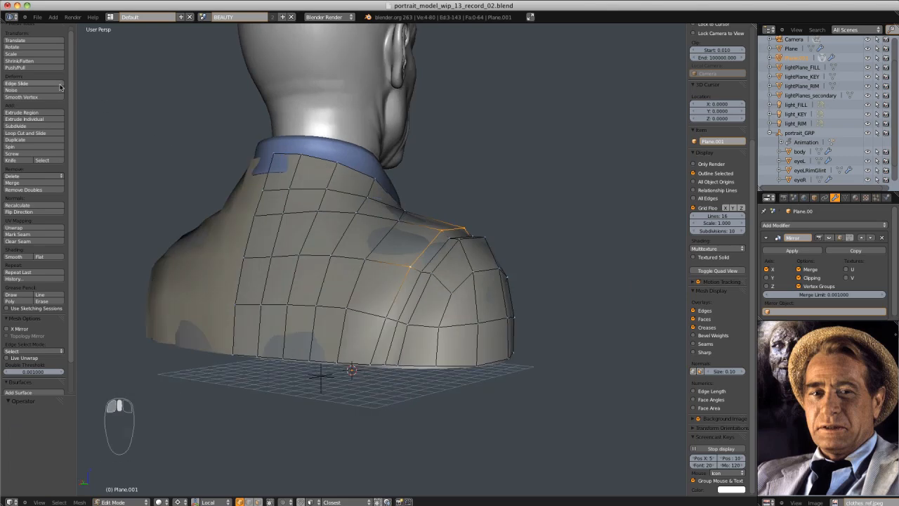
{"action": "left_click", "coordinate": [42, 59]}
{"action": "left_click", "coordinate": [43, 61]}
{"action": "middle_click_drag", "start_coordinate": [436, 232], "coordinate": [302, 225]}
{"action": "key", "text": "g"}
{"action": "left_click", "coordinate": [288, 232]}
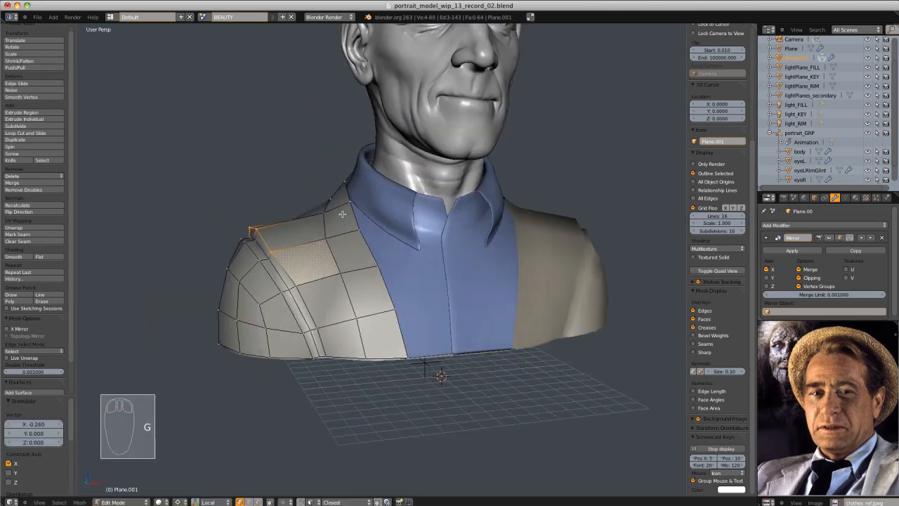
Cut two edge loops around the armhole, one on each side of the jacket's sleeve seam
{"action": "left_click", "coordinate": [294, 286]}
{"action": "key", "text": "g"}
{"action": "middle_click_drag", "start_coordinate": [297, 288], "coordinate": [255, 235]}
{"action": "key", "text": "ctrl+r"}
{"action": "left_click", "coordinate": [256, 234]}
{"action": "right_click", "coordinate": [257, 234]}
{"action": "key", "text": "ctrl+r"}
{"action": "left_click", "coordinate": [255, 236]}
{"action": "right_click", "coordinate": [255, 238]}
Extend the selection to both new sleeve-seam loops, offset them with Shrink/Fatten and check the crease in the smoothed jacket
{"action": "left_click", "coordinate": [255, 239], "text": "shift+super"}
{"action": "scroll", "coordinate": [257, 235], "scroll_direction": "up", "scroll_amount": 1}
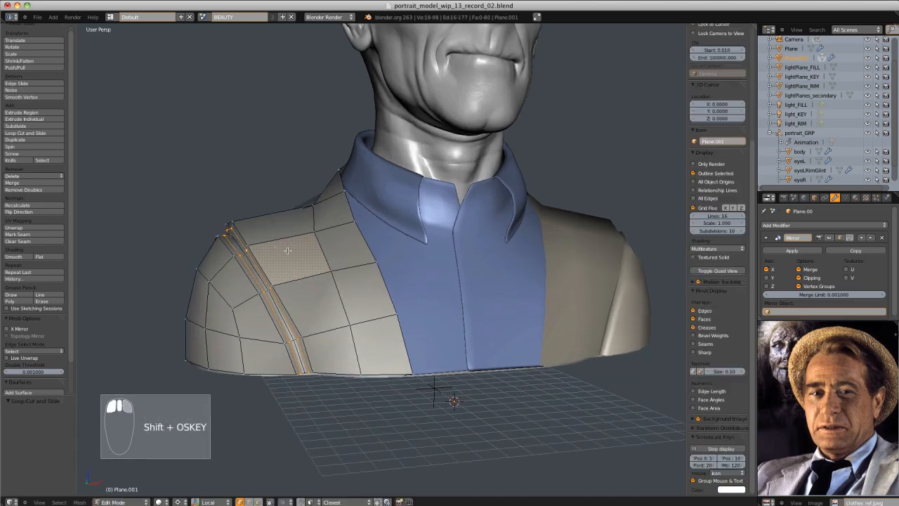
{"action": "key", "text": "alt+s"}
{"action": "left_click", "coordinate": [298, 187]}
{"action": "key", "text": "Tab"}
{"action": "scroll", "coordinate": [332, 205], "scroll_direction": "down", "scroll_amount": 1}
{"action": "mouse_move", "coordinate": [333, 204]}
{"action": "middle_mouse_down"}
{"action": "mouse_move", "coordinate": [325, 188]}
{"action": "mouse_move", "coordinate": [372, 171]}
{"action": "mouse_move", "coordinate": [326, 191]}
{"action": "middle_mouse_up"}
{"action": "key", "text": "ctrl+alt+KP_1"}
{"action": "key", "text": "Tab"}
{"action": "scroll", "coordinate": [288, 228], "scroll_direction": "up", "scroll_amount": 3}
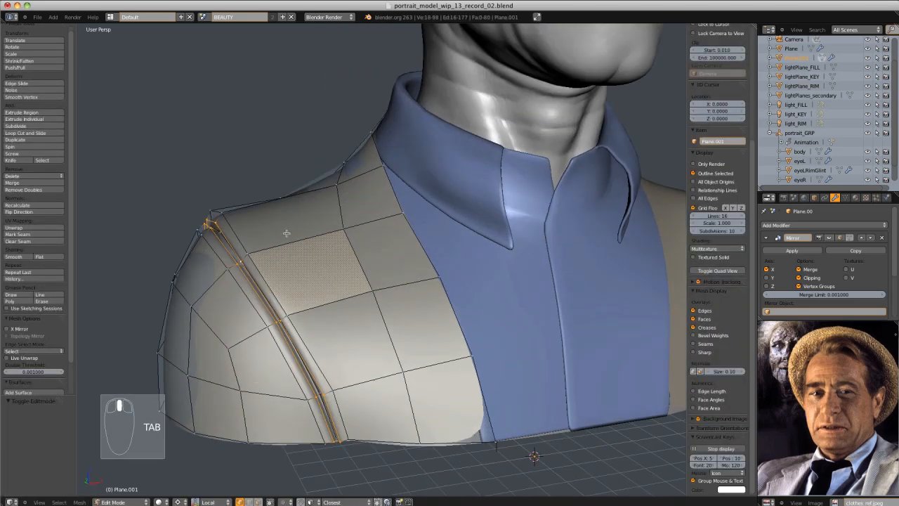
Cut another edge loop on the chest side of the sleeve seam and slide it towards the seam
{"action": "key", "text": "ctrl+r"}
{"action": "left_click", "coordinate": [246, 205]}
{"action": "left_click", "coordinate": [94, 145]}
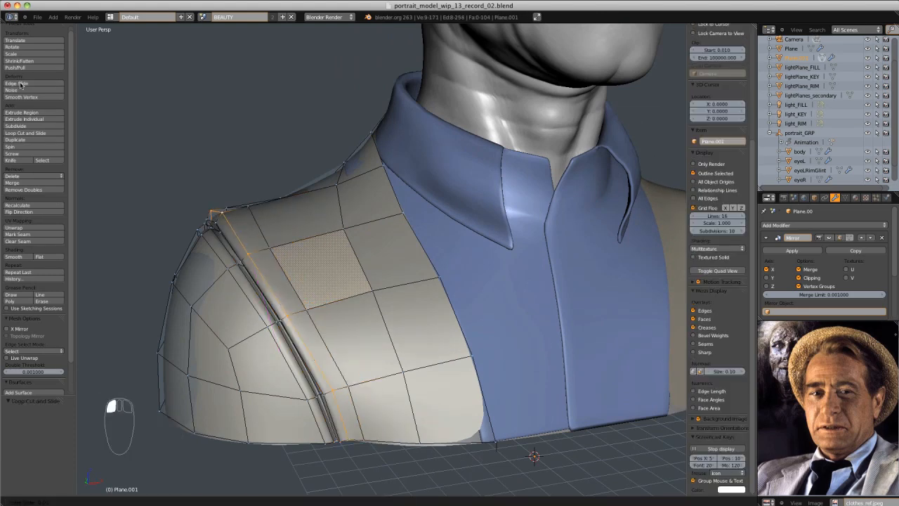
{"action": "key", "text": "Tab"}
{"action": "scroll", "coordinate": [314, 241], "scroll_direction": "down", "scroll_amount": 2}
{"action": "middle_click_drag", "start_coordinate": [313, 241], "coordinate": [349, 236]}
{"action": "scroll", "coordinate": [387, 216], "scroll_direction": "down", "scroll_amount": 4}
{"action": "scroll", "coordinate": [349, 236], "scroll_direction": "up", "scroll_amount": 3}
Switch the jacket to Sculpt Mode and choose the Grab brush with a radius of 200
{"action": "left_click", "coordinate": [124, 503]}
{"action": "left_click", "coordinate": [133, 478]}
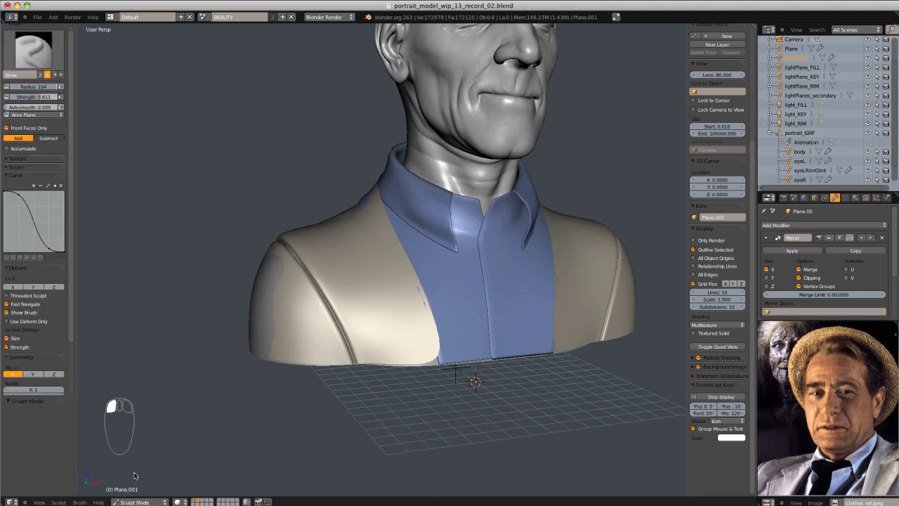
{"action": "scroll", "coordinate": [356, 232], "scroll_direction": "up", "scroll_amount": 1}
{"action": "key", "text": "g"}
{"action": "key", "text": "f"}
{"action": "left_click", "coordinate": [336, 213]}
Undo the last two Grab changes on the jacket
{"action": "mouse_move", "coordinate": [327, 209]}
{"action": "middle_mouse_down"}
{"action": "mouse_move", "coordinate": [418, 181]}
{"action": "mouse_move", "coordinate": [477, 232]}
{"action": "mouse_move", "coordinate": [482, 216]}
{"action": "middle_mouse_up"}
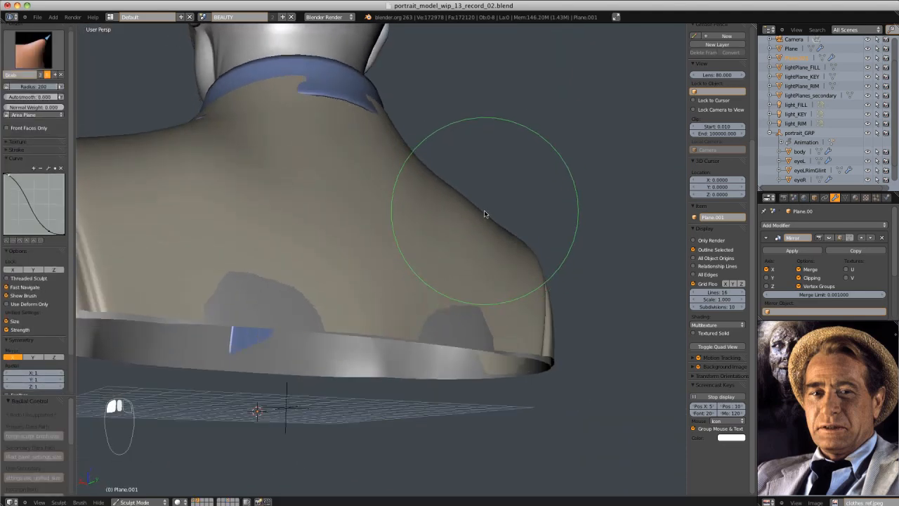
{"action": "key", "text": "ctrl+z"}
{"action": "key", "text": "ctrl+z"}
{"action": "middle_click_drag", "start_coordinate": [440, 184], "coordinate": [306, 184]}
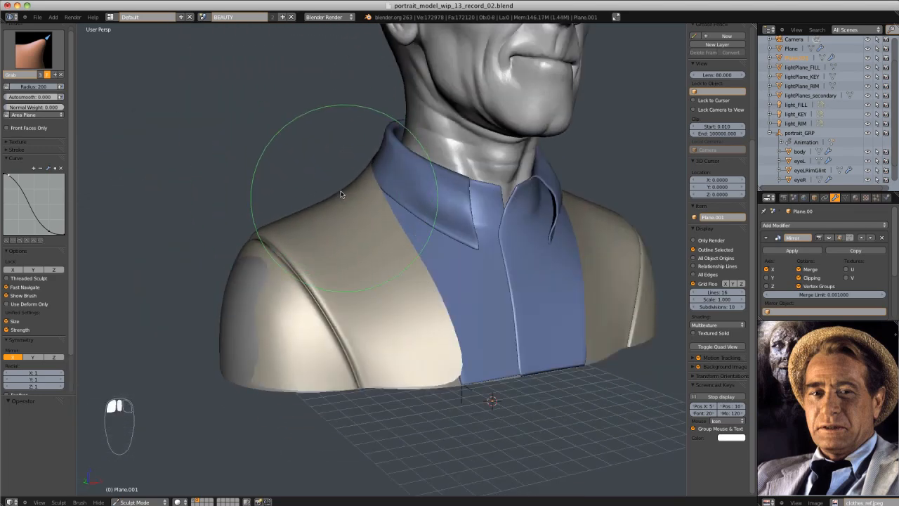
{"action": "scroll", "coordinate": [344, 211], "scroll_direction": "down", "scroll_amount": 4}
{"action": "scroll", "coordinate": [403, 241], "scroll_direction": "up", "scroll_amount": 6}
Move the edge loop beside the sleeve seam about 0.09 along X in wireframe shading and adjust its position once more
{"action": "key", "text": "Tab"}
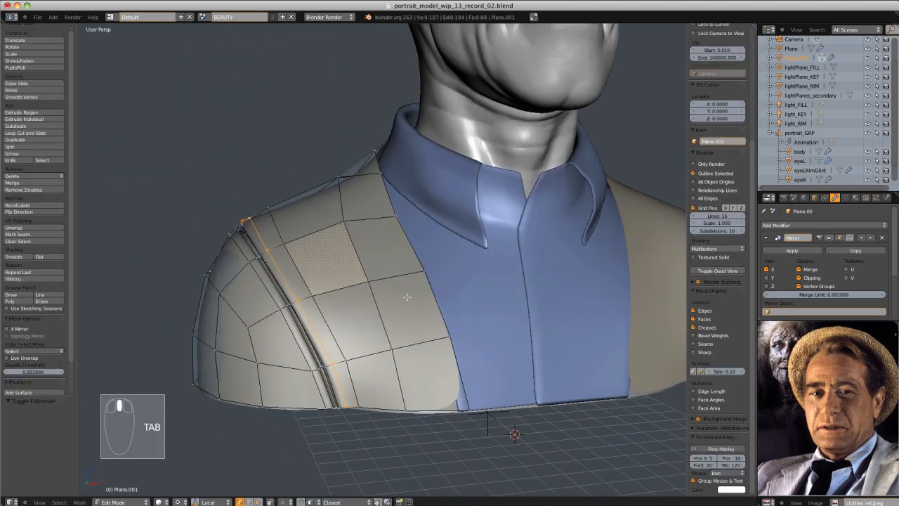
{"action": "middle_click_drag", "start_coordinate": [407, 297], "coordinate": [321, 289]}
{"action": "key", "text": "z"}
{"action": "mouse_move", "coordinate": [310, 209]}
{"action": "middle_mouse_down"}
{"action": "mouse_move", "coordinate": [303, 204]}
{"action": "mouse_move", "coordinate": [313, 206]}
{"action": "middle_mouse_up"}
{"action": "key", "text": "g"}
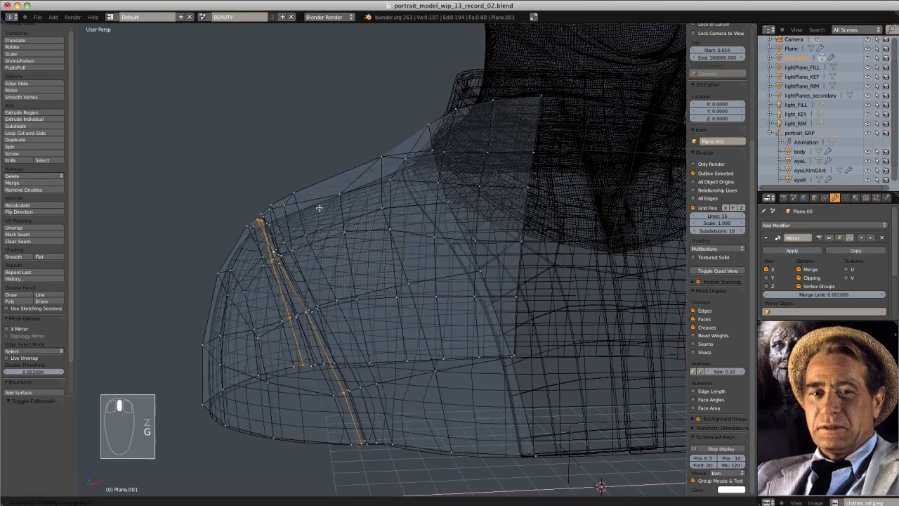
{"action": "key", "text": "x"}
{"action": "left_click", "coordinate": [321, 207]}
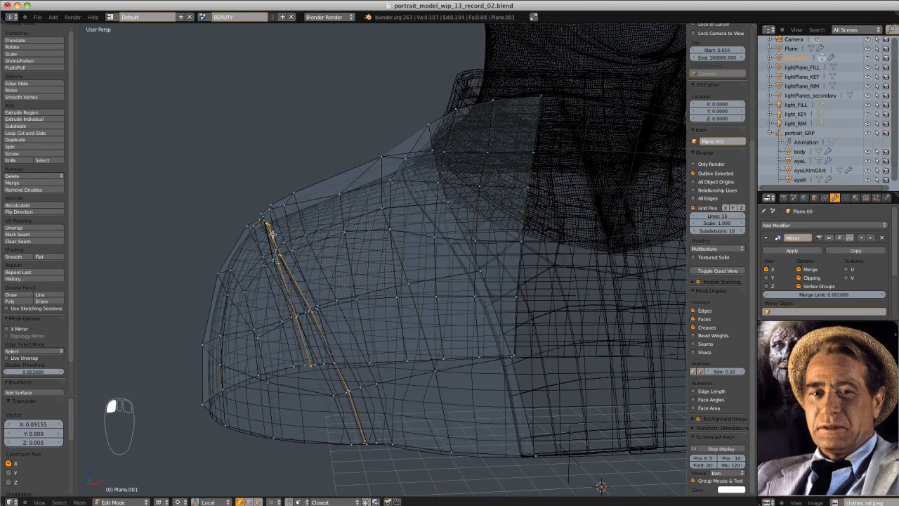
{"action": "mouse_move", "coordinate": [273, 234]}
{"action": "middle_mouse_down"}
{"action": "mouse_move", "coordinate": [333, 209]}
{"action": "mouse_move", "coordinate": [401, 286]}
{"action": "mouse_move", "coordinate": [317, 221]}
{"action": "mouse_move", "coordinate": [421, 271]}
{"action": "mouse_move", "coordinate": [418, 192]}
{"action": "mouse_move", "coordinate": [383, 306]}
{"action": "middle_mouse_up"}
{"action": "key", "text": "g"}
{"action": "left_click", "coordinate": [345, 209]}
{"action": "key", "text": "z"}
Reshape the jacket with the Grab brush locked in Z, enlarging the radius from 141 to 200, and hide the body object
{"action": "key", "text": "Tab"}
{"action": "key", "text": "f"}
{"action": "left_click", "coordinate": [363, 321]}
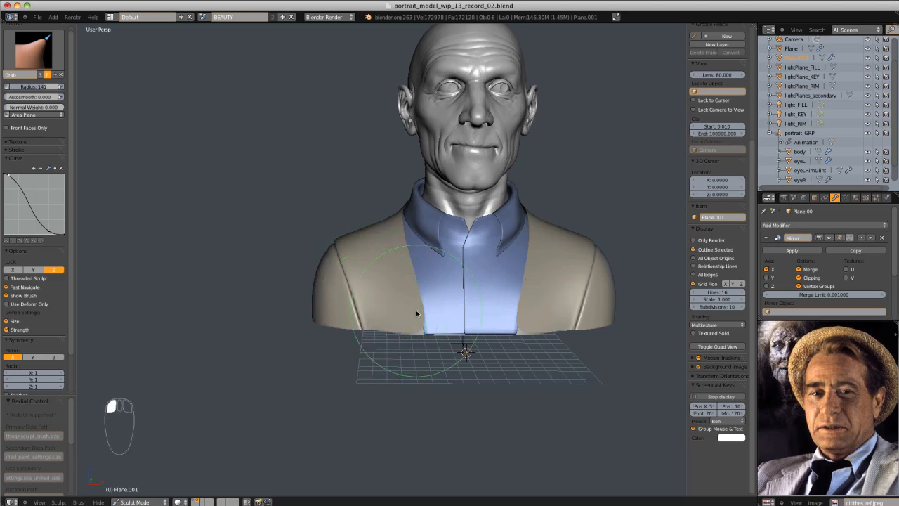
{"action": "mouse_move", "coordinate": [417, 313]}
{"action": "middle_mouse_down"}
{"action": "mouse_move", "coordinate": [369, 257]}
{"action": "mouse_move", "coordinate": [473, 260]}
{"action": "mouse_move", "coordinate": [482, 328]}
{"action": "middle_mouse_up"}
{"action": "key", "text": "g"}
{"action": "key", "text": "f"}
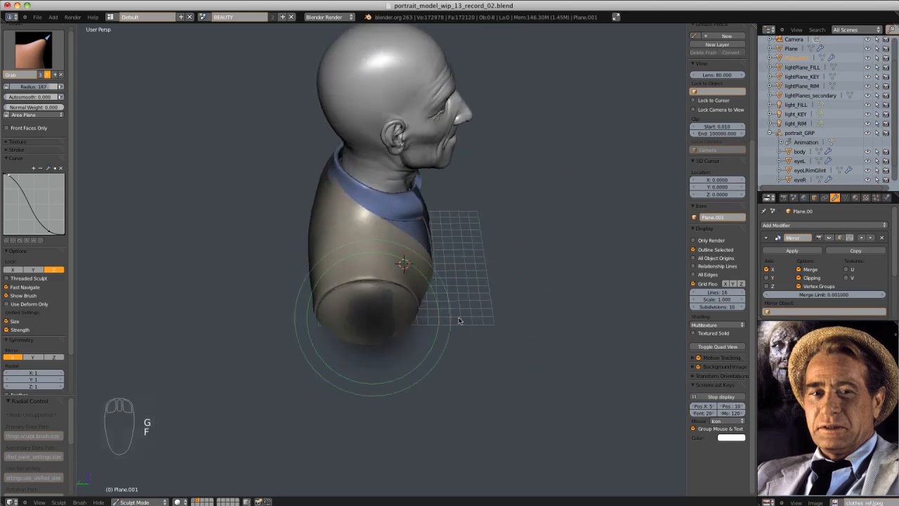
{"action": "left_click", "coordinate": [478, 320]}
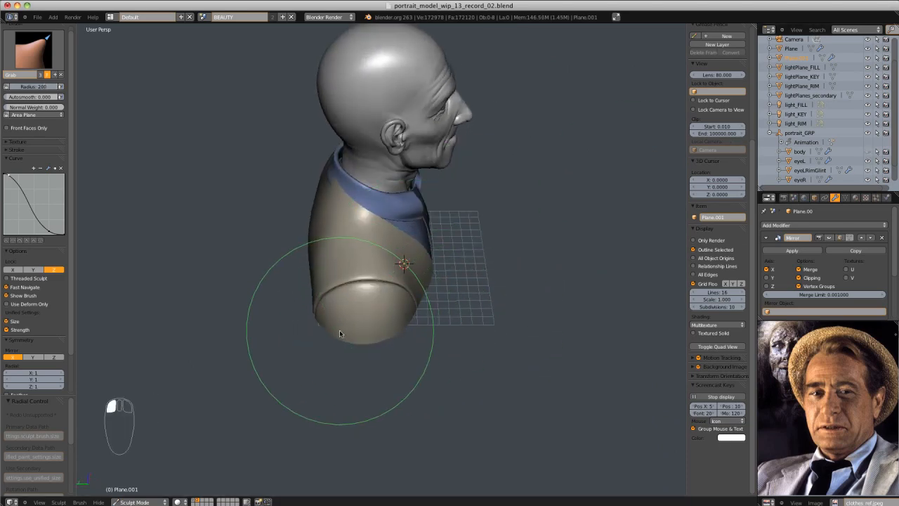
Cut an edge loop along the jacket's bottom hem, slide it close to the border and return to Sculpt Mode
{"action": "mouse_move", "coordinate": [390, 333]}
{"action": "middle_mouse_down"}
{"action": "mouse_move", "coordinate": [434, 231]}
{"action": "mouse_move", "coordinate": [418, 257]}
{"action": "mouse_move", "coordinate": [428, 279]}
{"action": "middle_mouse_up"}
{"action": "scroll", "coordinate": [418, 257], "scroll_direction": "up", "scroll_amount": 2}
{"action": "scroll", "coordinate": [418, 257], "scroll_direction": "down", "scroll_amount": 2}
{"action": "scroll", "coordinate": [428, 280], "scroll_direction": "up", "scroll_amount": 1}
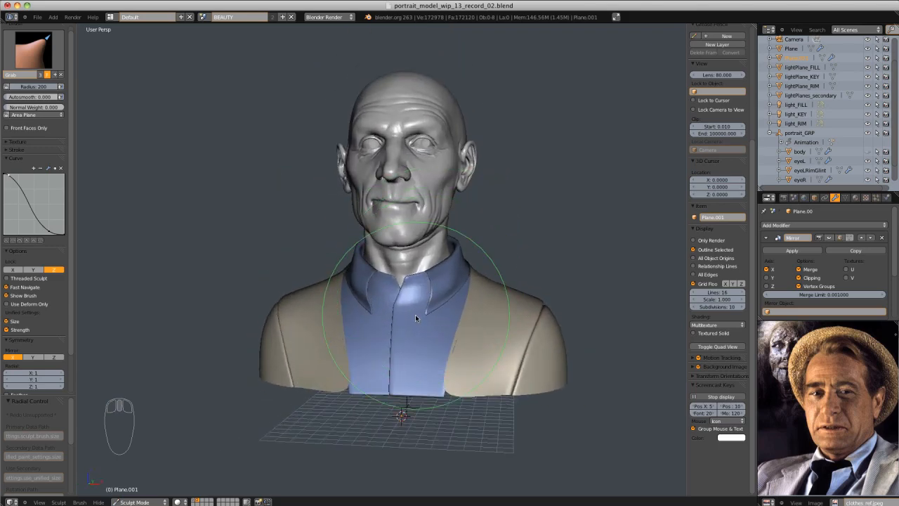
{"action": "scroll", "coordinate": [418, 309], "scroll_direction": "up", "scroll_amount": 1}
{"action": "scroll", "coordinate": [417, 307], "scroll_direction": "up", "scroll_amount": 1}
{"action": "key", "text": "Tab"}
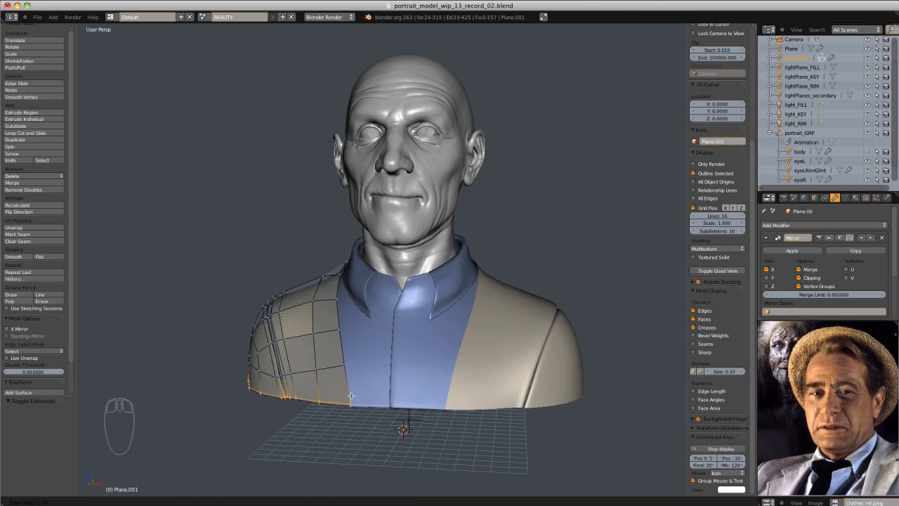
{"action": "left_click", "coordinate": [350, 401]}
{"action": "middle_click_drag", "start_coordinate": [352, 400], "coordinate": [382, 361]}
{"action": "scroll", "coordinate": [415, 332], "scroll_direction": "down", "scroll_amount": 1}
{"action": "key", "text": "Tab"}
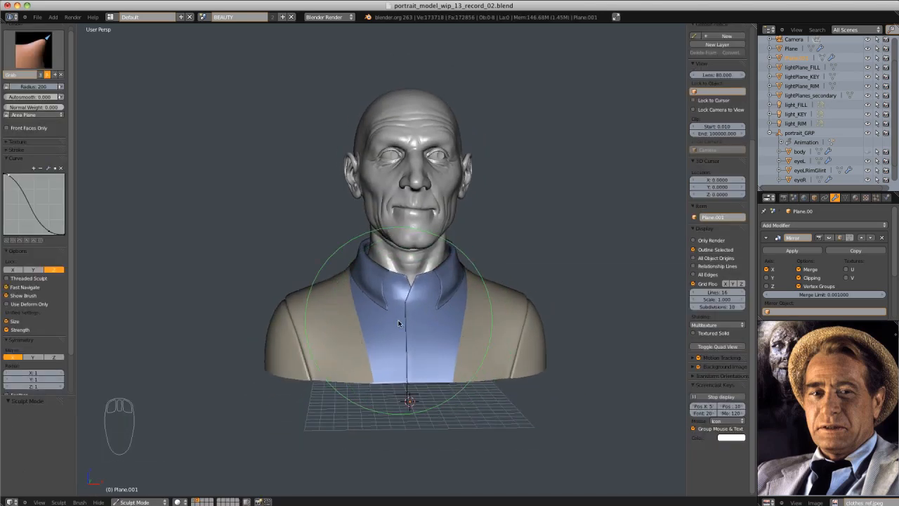
Rename the object Plane.001 to jacket and Plane to shirt, returning to Object Mode
{"action": "middle_click_drag", "start_coordinate": [398, 323], "coordinate": [811, 52]}
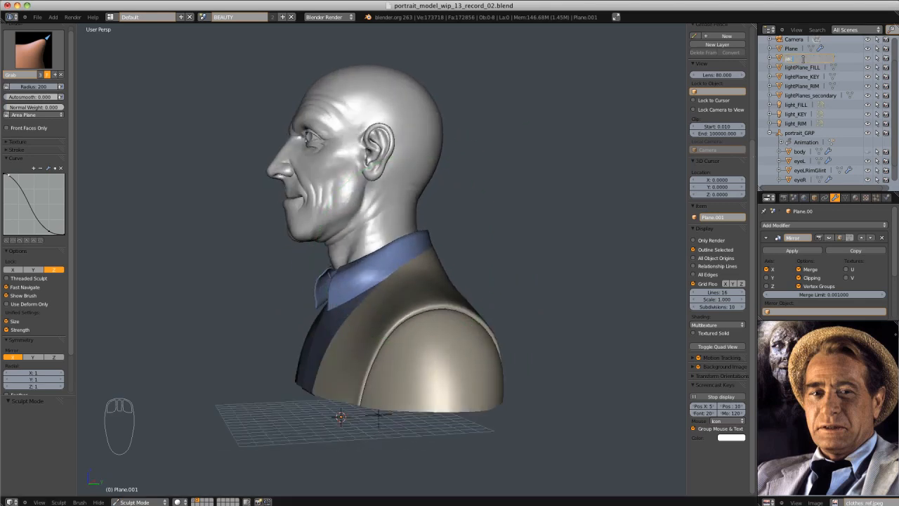
{"action": "left_click", "coordinate": [801, 58]}
{"action": "left_click", "coordinate": [158, 494]}
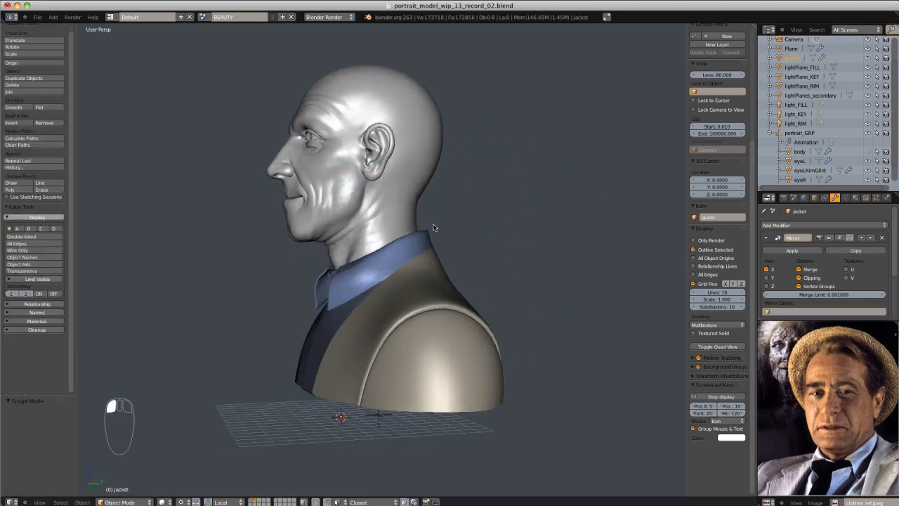
{"action": "left_click", "coordinate": [795, 50]}
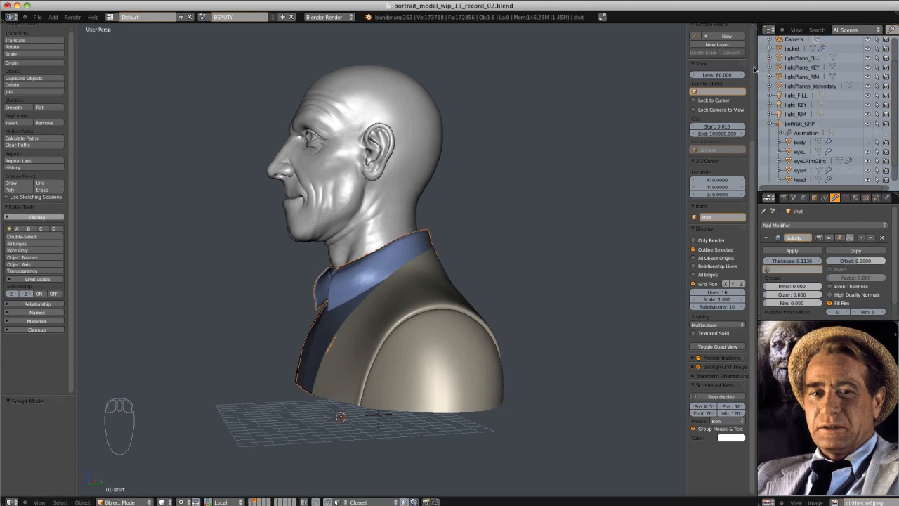
Parent the shirt and the jacket to portrait_GRP in the outliner and clear the selection
{"action": "scroll", "coordinate": [787, 168], "scroll_direction": "down", "scroll_amount": 2}
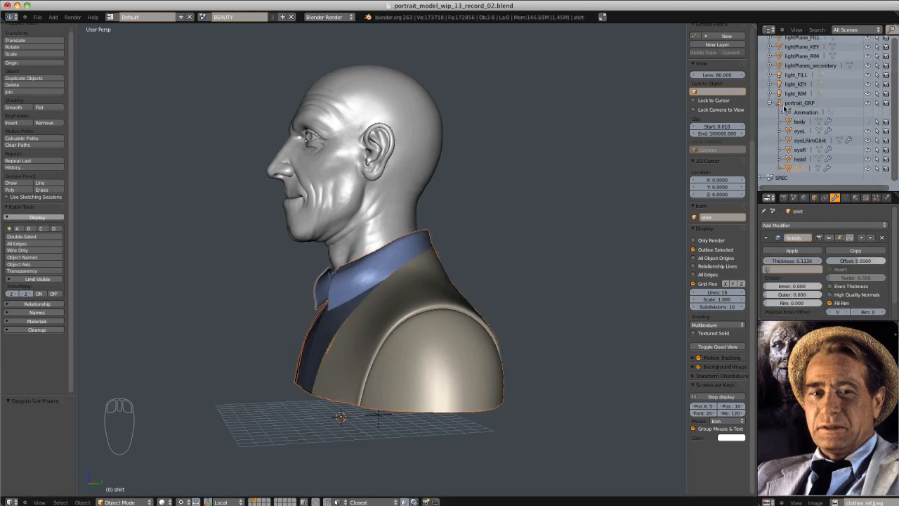
{"action": "scroll", "coordinate": [785, 107], "scroll_direction": "up", "scroll_amount": 4}
{"action": "left_click_drag", "start_coordinate": [783, 147], "coordinate": [785, 153]}
{"action": "scroll", "coordinate": [786, 153], "scroll_direction": "down", "scroll_amount": 3}
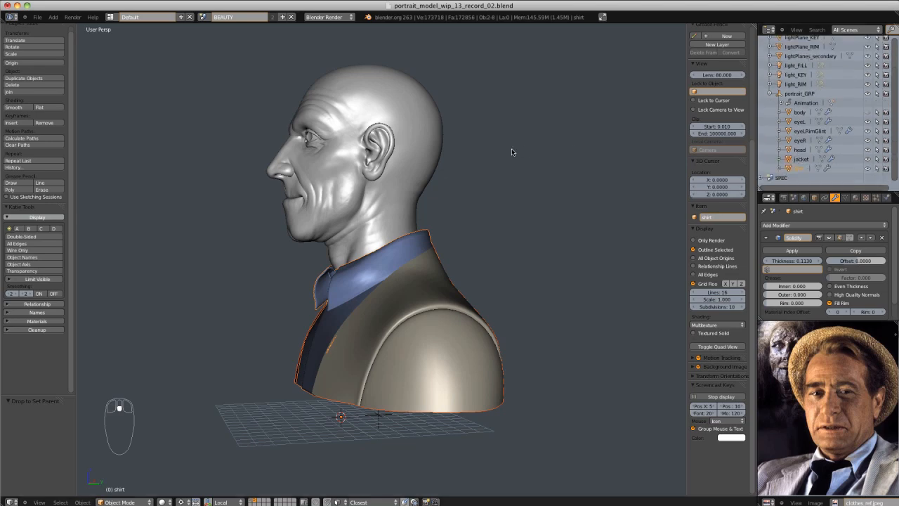
{"action": "key", "text": "a"}
Select the vertices at both pointed collar tips of the shirt in Edit Mode
{"action": "middle_click_drag", "start_coordinate": [619, 194], "coordinate": [458, 254]}
{"action": "left_click", "coordinate": [435, 288]}
{"action": "key", "text": "Tab"}
{"action": "scroll", "coordinate": [393, 322], "scroll_direction": "up", "scroll_amount": 4}
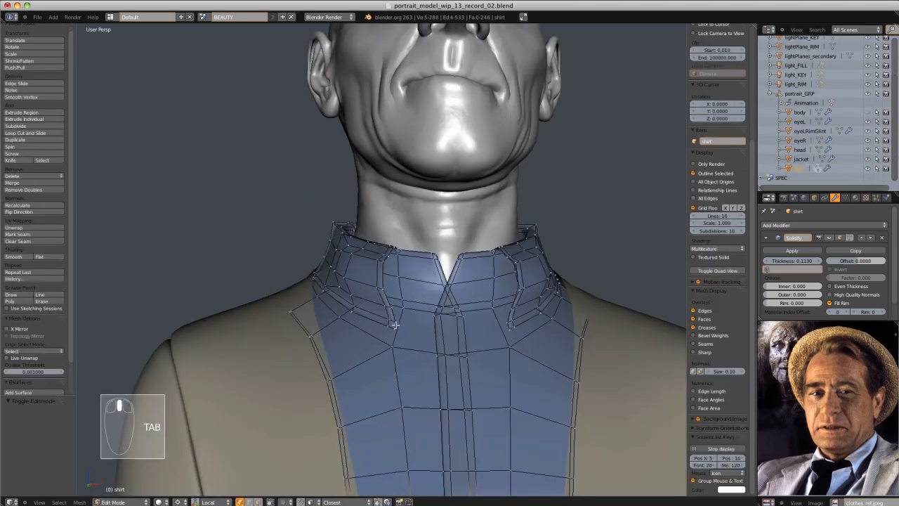
{"action": "left_click", "coordinate": [390, 321]}
{"action": "middle_click_drag", "start_coordinate": [488, 288], "coordinate": [430, 268]}
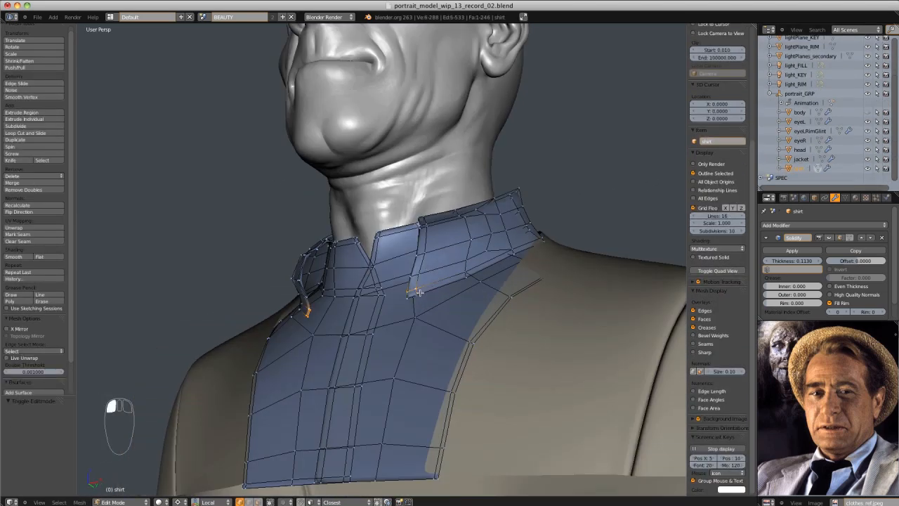
{"action": "left_click", "coordinate": [418, 294], "text": "shift"}
{"action": "left_click", "coordinate": [409, 298], "text": "shift"}
Pull the shirt's selected collar tips downward with proportional editing and leave Edit Mode
{"action": "key", "text": "g"}
{"action": "right_click", "coordinate": [445, 273]}
{"action": "key", "text": "super+o"}
{"action": "left_click", "coordinate": [869, 53]}
{"action": "key", "text": "g"}
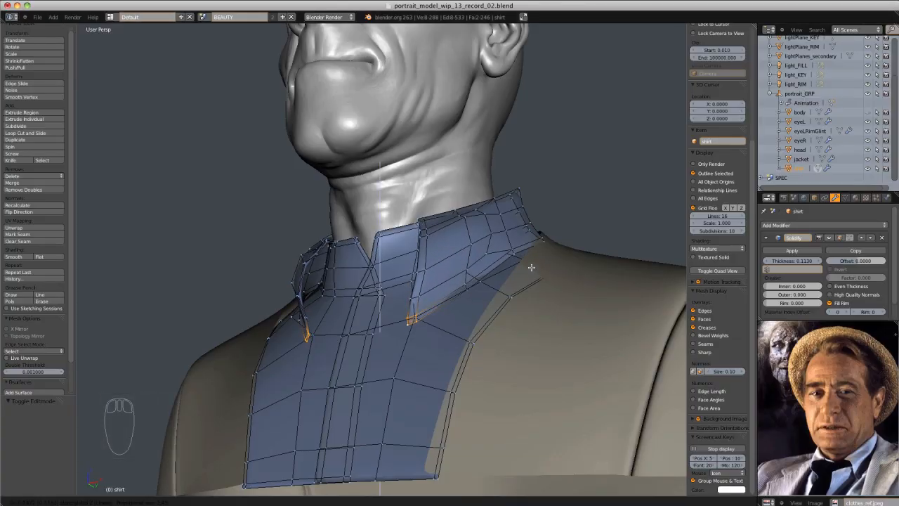
{"action": "left_click", "coordinate": [531, 270]}
{"action": "middle_click_drag", "start_coordinate": [530, 270], "coordinate": [429, 179]}
{"action": "key", "text": "Tab"}
{"action": "key", "text": "a"}
{"action": "key", "text": "a"}
{"action": "scroll", "coordinate": [464, 266], "scroll_direction": "down", "scroll_amount": 4}
{"action": "scroll", "coordinate": [518, 233], "scroll_direction": "down", "scroll_amount": 4}
{"action": "scroll", "coordinate": [410, 160], "scroll_direction": "up", "scroll_amount": 4}
{"action": "left_click", "coordinate": [347, 303]}
{"action": "key", "text": "Tab"}
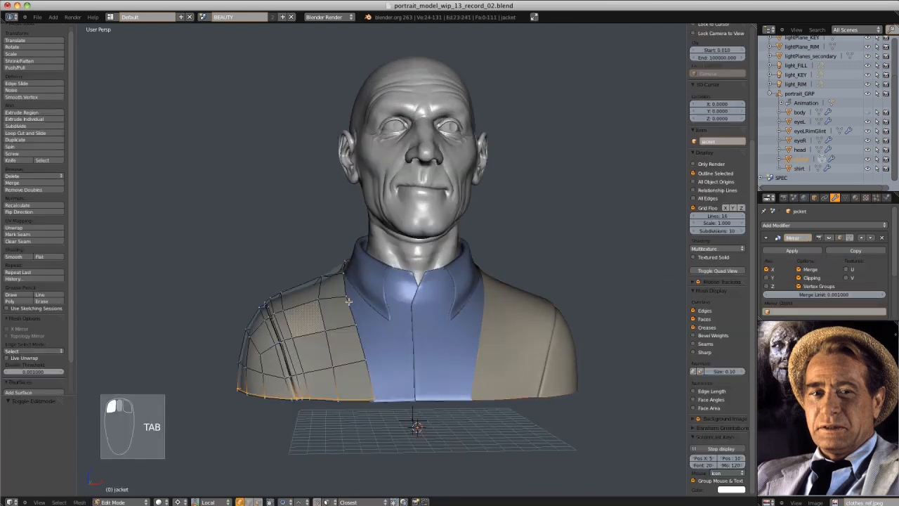
{"action": "key", "text": "Tab"}
Turn on the All Edges display for the clothes and switch off the shirt's Solidify modifier in the viewport
{"action": "middle_click_drag", "start_coordinate": [348, 302], "coordinate": [363, 296]}
{"action": "left_click", "coordinate": [364, 296]}
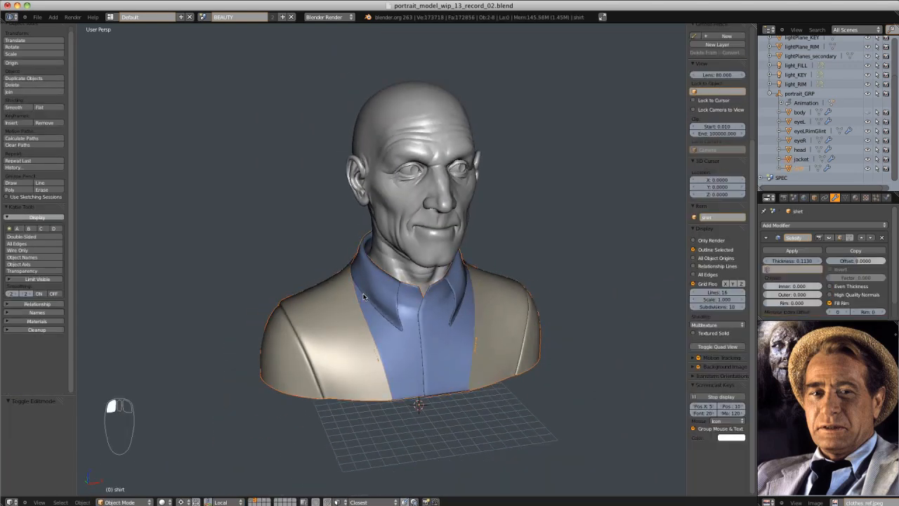
{"action": "key", "text": "ctrl+alt+KP_3"}
{"action": "key", "text": "a"}
{"action": "scroll", "coordinate": [363, 296], "scroll_direction": "up", "scroll_amount": 1}
{"action": "left_click", "coordinate": [363, 297]}
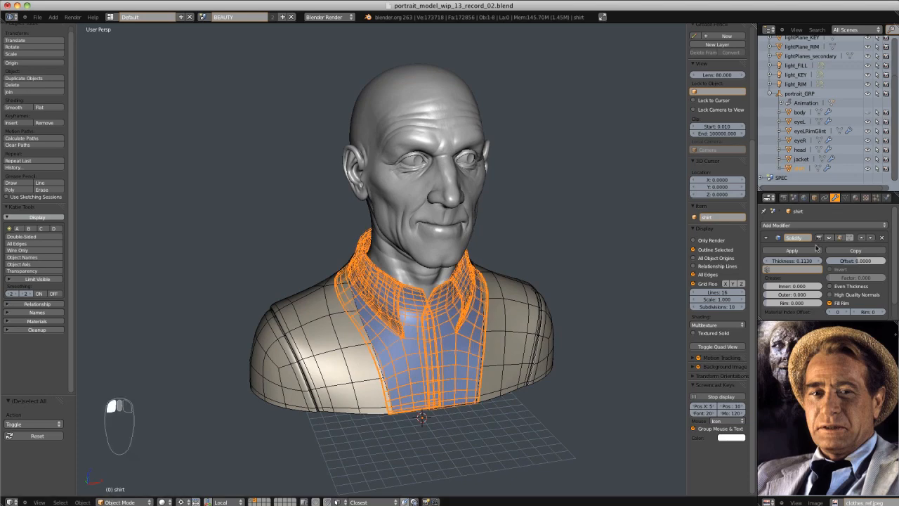
{"action": "left_click", "coordinate": [830, 239]}
Open the jacket in Edit Mode and select the edge loop along its front opening and neckline
{"action": "key", "text": "a"}
{"action": "middle_click_drag", "start_coordinate": [418, 334], "coordinate": [373, 341]}
{"action": "scroll", "coordinate": [373, 341], "scroll_direction": "up", "scroll_amount": 1}
{"action": "left_click", "coordinate": [373, 341]}
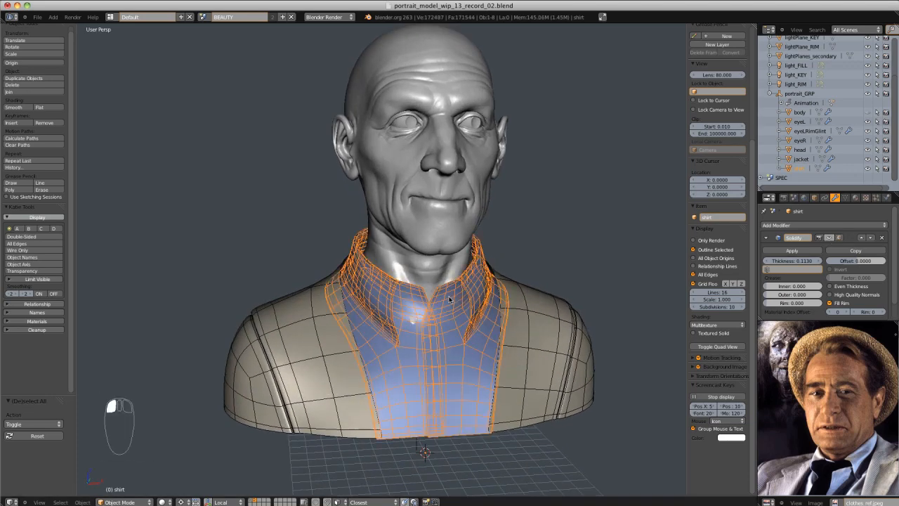
{"action": "key", "text": "ctrl+alt+KP_3"}
{"action": "left_click", "coordinate": [332, 364]}
{"action": "scroll", "coordinate": [331, 364], "scroll_direction": "down", "scroll_amount": 1}
{"action": "key", "text": "Tab"}
{"action": "scroll", "coordinate": [826, 274], "scroll_direction": "down", "scroll_amount": 2}
{"action": "middle_click_drag", "start_coordinate": [331, 281], "coordinate": [452, 221]}
{"action": "scroll", "coordinate": [452, 221], "scroll_direction": "up", "scroll_amount": 2}
Try to extrude the jacket's front opening edge and offset it with Shrink/Fatten
{"action": "key", "text": "e"}
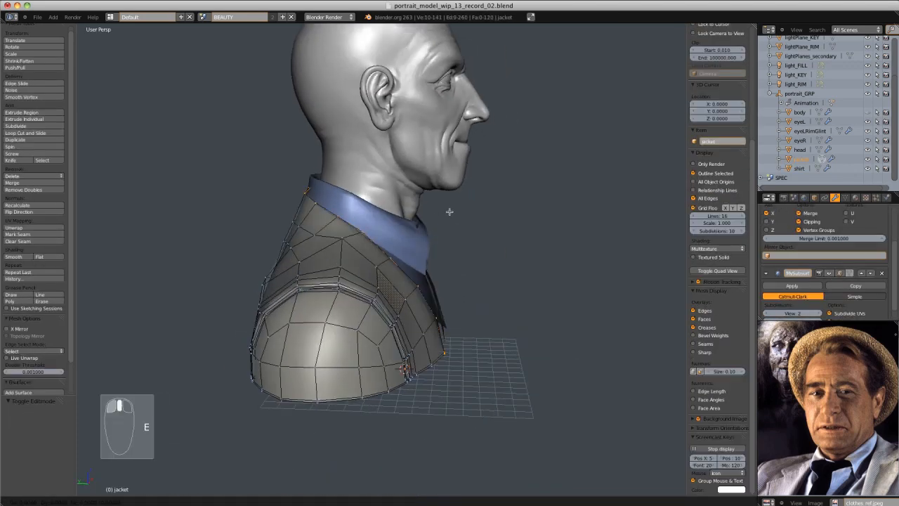
{"action": "right_click", "coordinate": [449, 211]}
{"action": "left_click", "coordinate": [39, 63]}
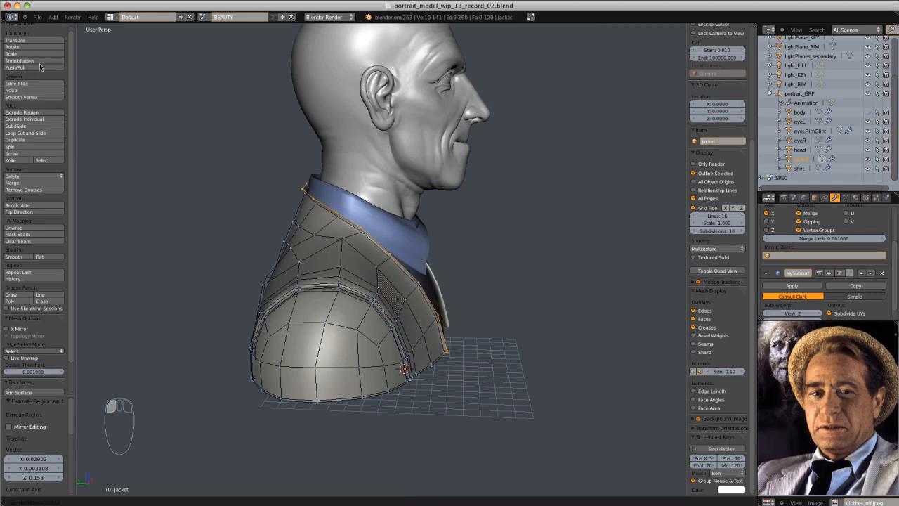
{"action": "left_click", "coordinate": [40, 63]}
{"action": "middle_click_drag", "start_coordinate": [344, 95], "coordinate": [358, 169]}
{"action": "key", "text": "ctrl+Tab"}
{"action": "left_click", "coordinate": [378, 204]}
{"action": "key", "text": "ctrl+z"}
{"action": "key", "text": "ctrl+z"}
{"action": "key", "text": "ctrl+z"}
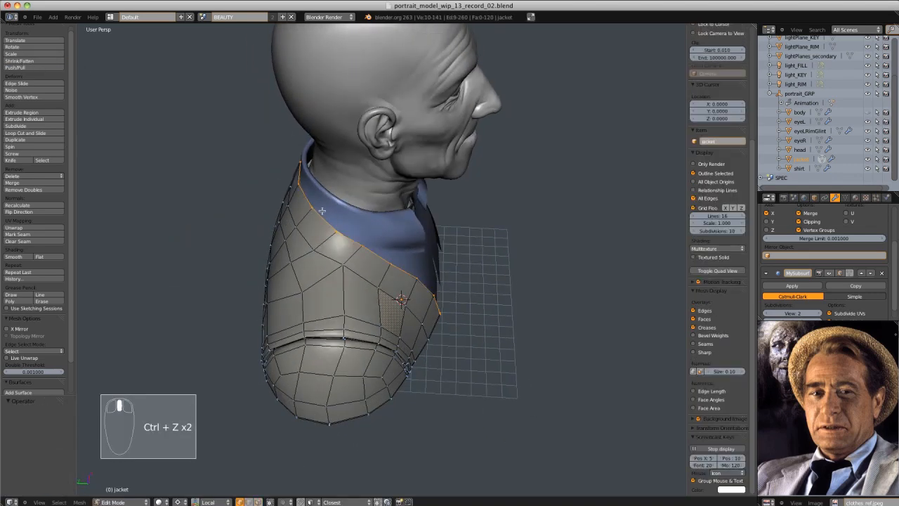
Duplicate the face loop along the jacket's front opening and offset the copy outward by about 0.224 with Shrink/Fatten
{"action": "key", "text": "ctrl+Tab"}
{"action": "left_click", "coordinate": [321, 213]}
{"action": "middle_click_drag", "start_coordinate": [321, 214], "coordinate": [310, 176]}
{"action": "scroll", "coordinate": [310, 175], "scroll_direction": "up", "scroll_amount": 1}
{"action": "key", "text": "shift+d"}
{"action": "right_click", "coordinate": [310, 173]}
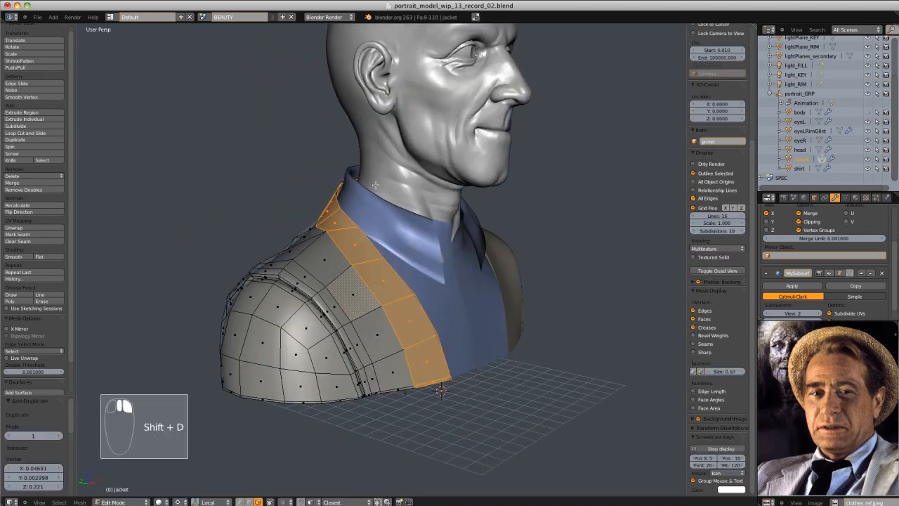
{"action": "left_click", "coordinate": [43, 62]}
{"action": "left_click", "coordinate": [44, 66]}
{"action": "middle_click_drag", "start_coordinate": [379, 99], "coordinate": [318, 112]}
{"action": "scroll", "coordinate": [317, 113], "scroll_direction": "up", "scroll_amount": 3}
{"action": "mouse_move", "coordinate": [386, 156]}
{"action": "middle_mouse_down"}
{"action": "mouse_move", "coordinate": [370, 162]}
{"action": "mouse_move", "coordinate": [385, 141]}
{"action": "middle_mouse_up"}
Select matching edges of the duplicated strip and the jacket's front opening and fill a face between them
{"action": "key", "text": "ctrl+Tab"}
{"action": "left_click", "coordinate": [351, 219]}
{"action": "scroll", "coordinate": [359, 224], "scroll_direction": "down", "scroll_amount": 2}
{"action": "middle_click_drag", "start_coordinate": [378, 239], "coordinate": [332, 223]}
{"action": "left_click", "coordinate": [338, 380]}
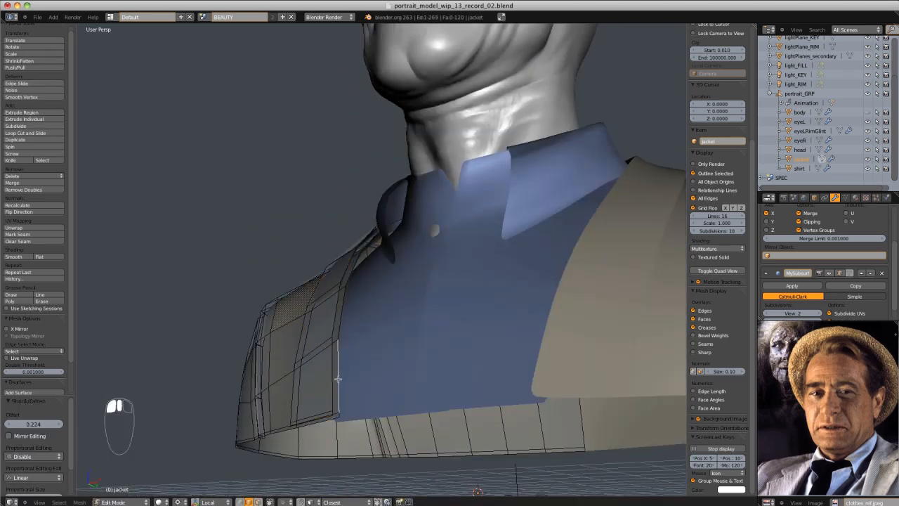
{"action": "key", "text": "f"}
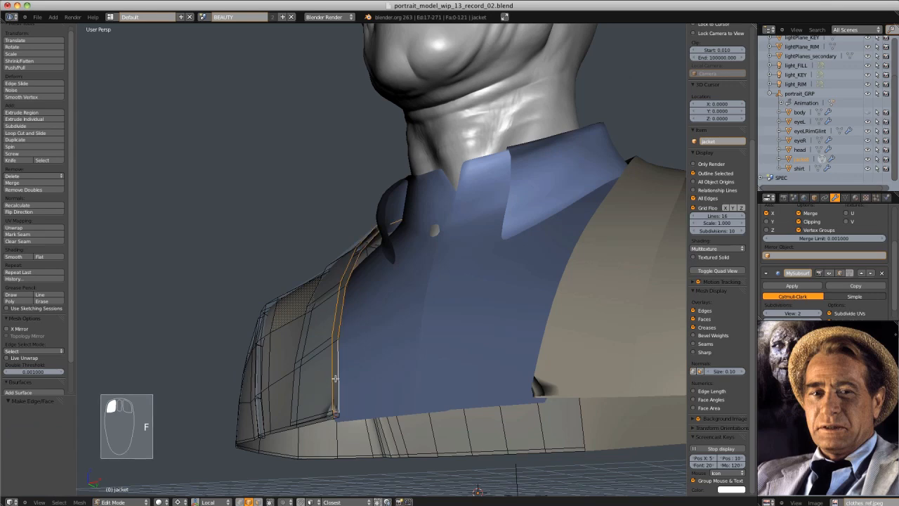
Bridge the remaining edges between the duplicated strip and the jacket's front opening, and select the whole mesh
{"action": "key", "text": "ctrl+e"}
{"action": "left_click", "coordinate": [360, 386]}
{"action": "key", "text": "a"}
{"action": "key", "text": "a"}
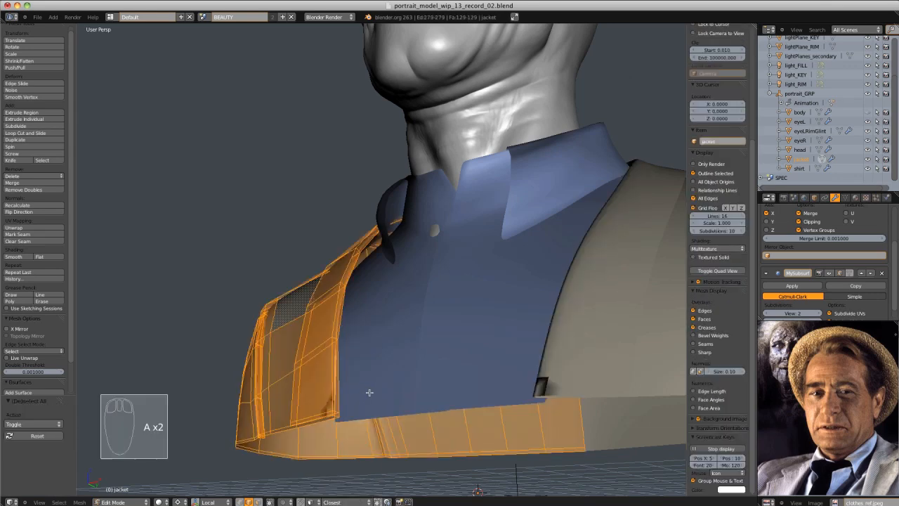
Recalculate the jacket mesh's normals and check the smoothed jacket in Object Mode from the front and back
{"action": "key", "text": "ctrl+n"}
{"action": "key", "text": "a"}
{"action": "middle_click_drag", "start_coordinate": [367, 337], "coordinate": [261, 228]}
{"action": "key", "text": "Tab"}
{"action": "scroll", "coordinate": [421, 296], "scroll_direction": "down", "scroll_amount": 3}
{"action": "scroll", "coordinate": [420, 295], "scroll_direction": "up", "scroll_amount": 2}
{"action": "left_click", "coordinate": [387, 324]}
{"action": "key", "text": "ctrl+alt+KP_3"}
Scale the folded collar strip's lower edges at the back of the neck to about 0.908 on Y and Z only
{"action": "key", "text": "Tab"}
{"action": "left_click", "coordinate": [189, 223]}
{"action": "left_click", "coordinate": [220, 230], "text": "shift"}
{"action": "key", "text": "ctrl+Tab"}
{"action": "left_click", "coordinate": [236, 177]}
{"action": "middle_click_drag", "start_coordinate": [236, 178], "coordinate": [271, 154]}
{"action": "left_click", "coordinate": [260, 149], "text": "shift"}
{"action": "left_click", "coordinate": [178, 503]}
{"action": "left_click", "coordinate": [200, 452]}
{"action": "key", "text": "s"}
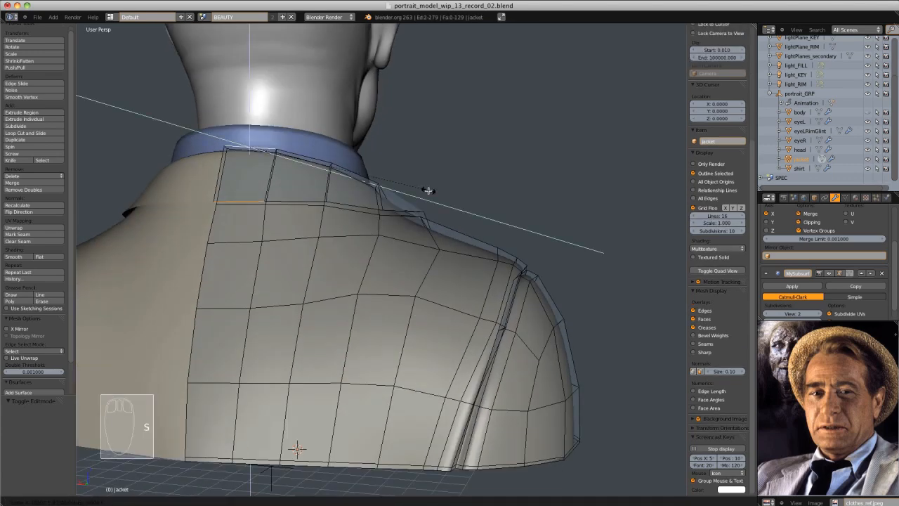
{"action": "right_click", "coordinate": [398, 164]}
{"action": "left_click", "coordinate": [315, 201], "text": "shift"}
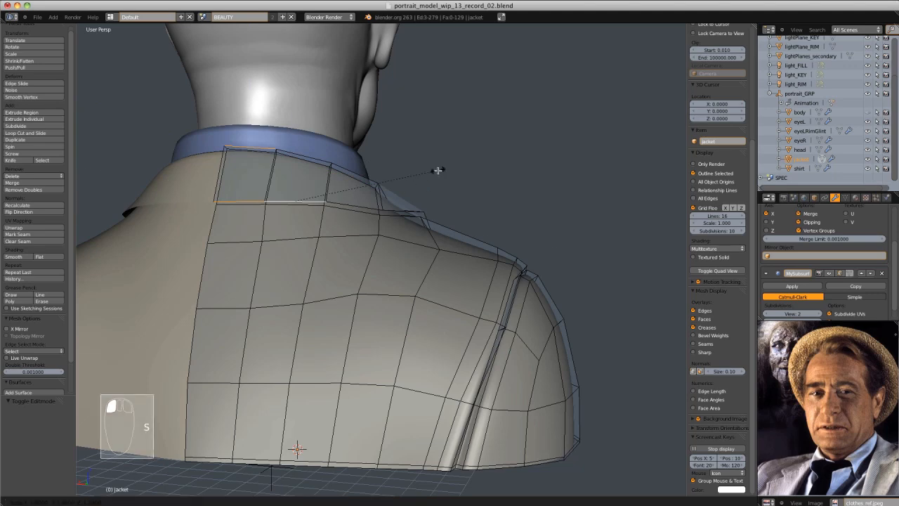
{"action": "right_click", "coordinate": [294, 205]}
{"action": "left_click", "coordinate": [480, 238]}
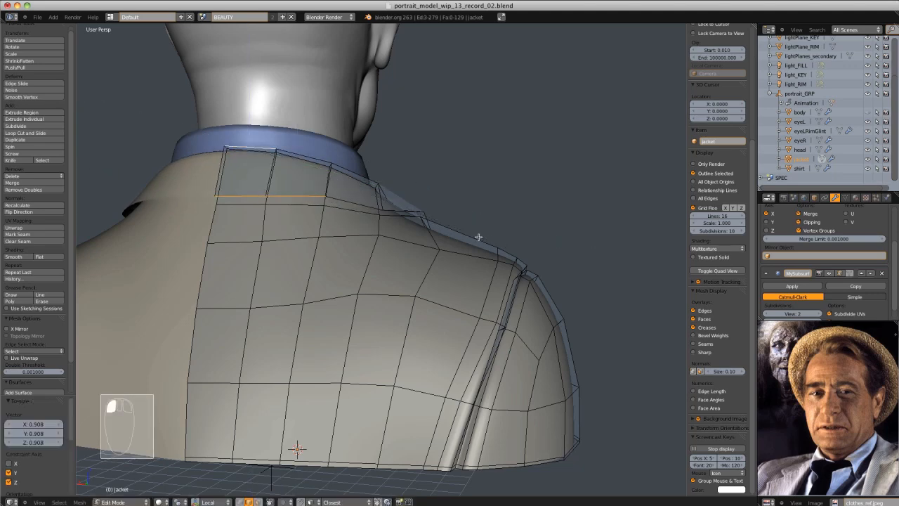
Switch to vertex selection and move an upper vertex of the lapel's outer edge about -0.491 along X
{"action": "middle_click_drag", "start_coordinate": [478, 237], "coordinate": [340, 228]}
{"action": "key", "text": "ctrl+Tab"}
{"action": "left_click", "coordinate": [341, 226]}
{"action": "left_click", "coordinate": [340, 226]}
{"action": "middle_click_drag", "start_coordinate": [395, 203], "coordinate": [345, 257]}
{"action": "key", "text": "Tab"}
{"action": "key", "text": "Tab"}
{"action": "scroll", "coordinate": [370, 253], "scroll_direction": "up", "scroll_amount": 1}
{"action": "key", "text": "g"}
{"action": "right_click", "coordinate": [336, 267]}
{"action": "key", "text": "g"}
{"action": "key", "text": "x"}
{"action": "left_click", "coordinate": [330, 259]}
Move the lower vertices of the lapel's outer edge outward along X, one of them by about -0.315
{"action": "left_click", "coordinate": [333, 332]}
{"action": "key", "text": "g"}
{"action": "key", "text": "x"}
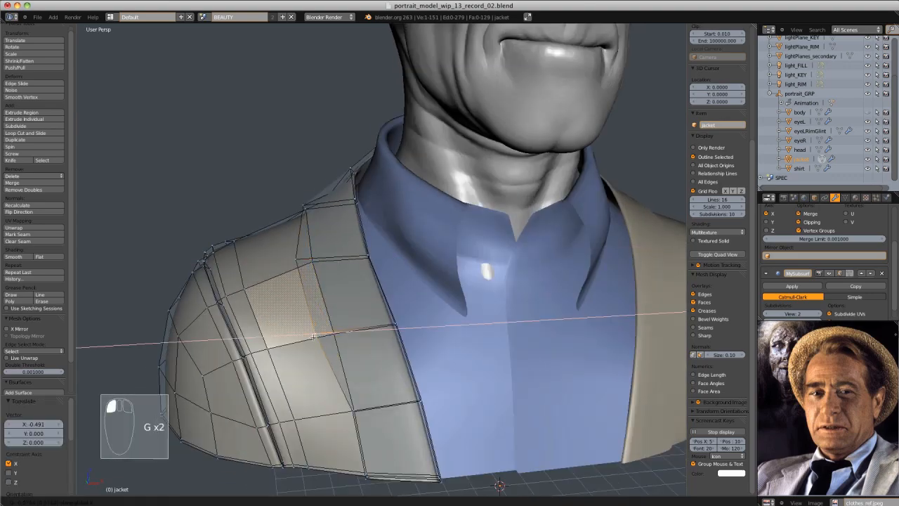
{"action": "left_click", "coordinate": [313, 337]}
{"action": "left_click", "coordinate": [352, 411]}
{"action": "key", "text": "g"}
{"action": "key", "text": "x"}
{"action": "left_click", "coordinate": [339, 412]}
{"action": "middle_click_drag", "start_coordinate": [338, 413], "coordinate": [381, 393]}
{"action": "middle_click_drag", "start_coordinate": [380, 394], "coordinate": [383, 442], "text": "ctrl"}
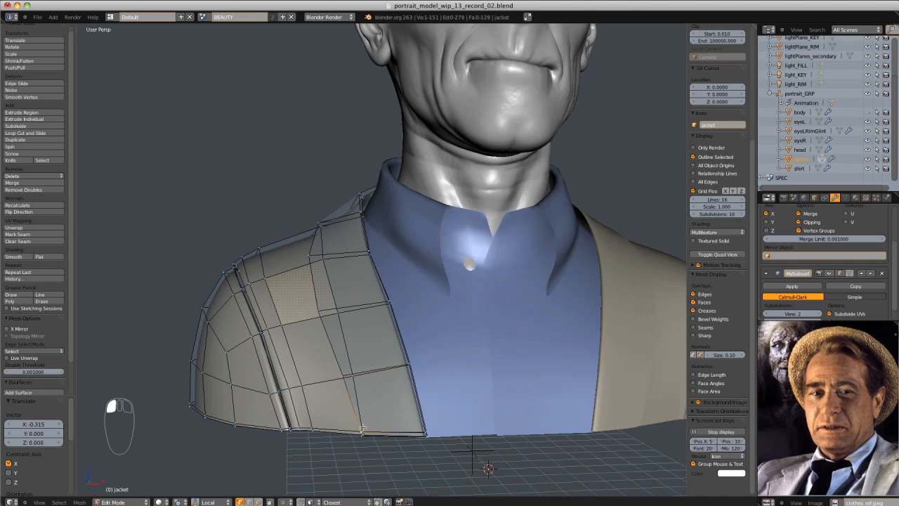
{"action": "key", "text": "g"}
{"action": "key", "text": "x"}
{"action": "left_click", "coordinate": [313, 255]}
Add a loop cut close to the lapel's outer edge to sharpen it and check the smoothed jacket
{"action": "middle_click_drag", "start_coordinate": [313, 255], "coordinate": [333, 207]}
{"action": "key", "text": "ctrl+r"}
{"action": "left_click", "coordinate": [309, 271]}
{"action": "left_click", "coordinate": [307, 270]}
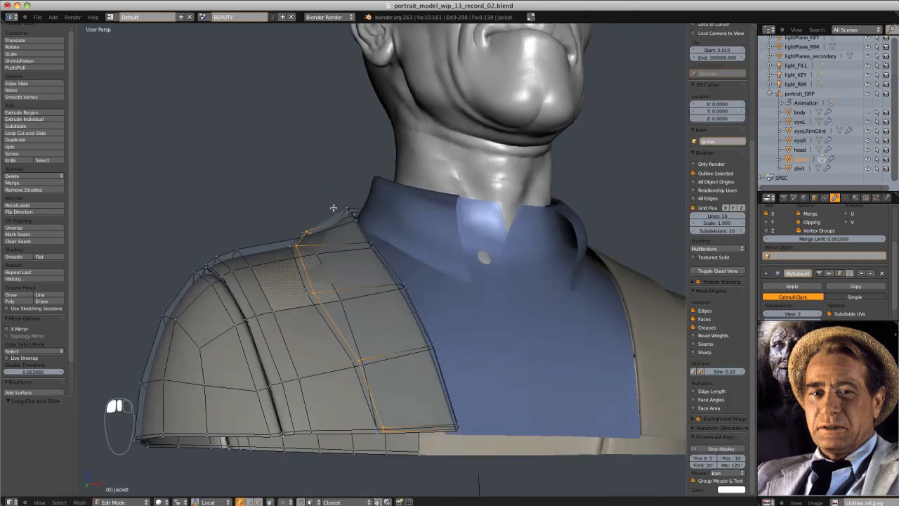
{"action": "key", "text": "Tab"}
{"action": "scroll", "coordinate": [372, 183], "scroll_direction": "down", "scroll_amount": 4}
{"action": "middle_click_drag", "start_coordinate": [372, 183], "coordinate": [343, 169]}
{"action": "scroll", "coordinate": [344, 169], "scroll_direction": "down", "scroll_amount": 2}
{"action": "scroll", "coordinate": [344, 168], "scroll_direction": "up", "scroll_amount": 5}
{"action": "middle_click_drag", "start_coordinate": [377, 195], "coordinate": [456, 225]}
{"action": "scroll", "coordinate": [417, 235], "scroll_direction": "down", "scroll_amount": 2}
Turn on the viewport display of the shirt's Solidify modifier and check the collar's thickness
{"action": "right_click", "coordinate": [457, 225]}
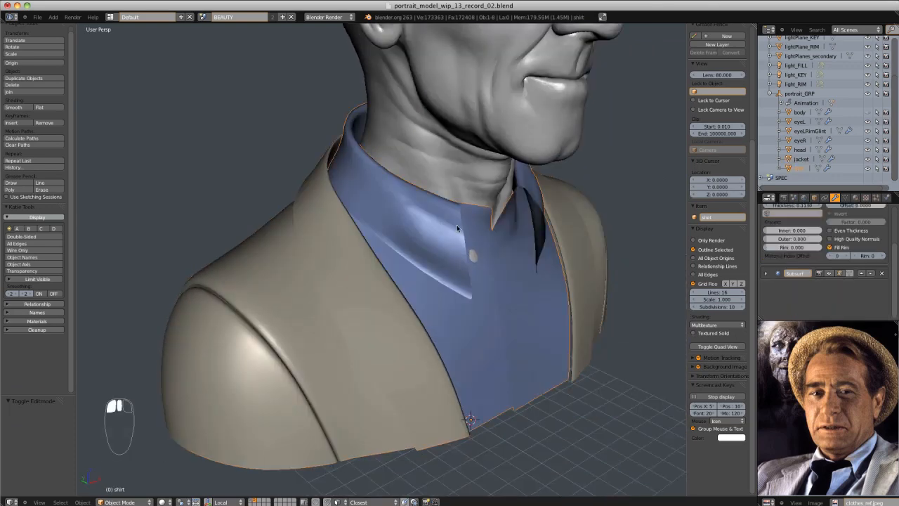
{"action": "left_click", "coordinate": [830, 238]}
{"action": "middle_click_drag", "start_coordinate": [527, 189], "coordinate": [464, 183]}
{"action": "key", "text": "a"}
{"action": "scroll", "coordinate": [456, 190], "scroll_direction": "down", "scroll_amount": 4}
{"action": "middle_click_drag", "start_coordinate": [394, 204], "coordinate": [429, 211]}
{"action": "scroll", "coordinate": [415, 211], "scroll_direction": "up", "scroll_amount": 4}
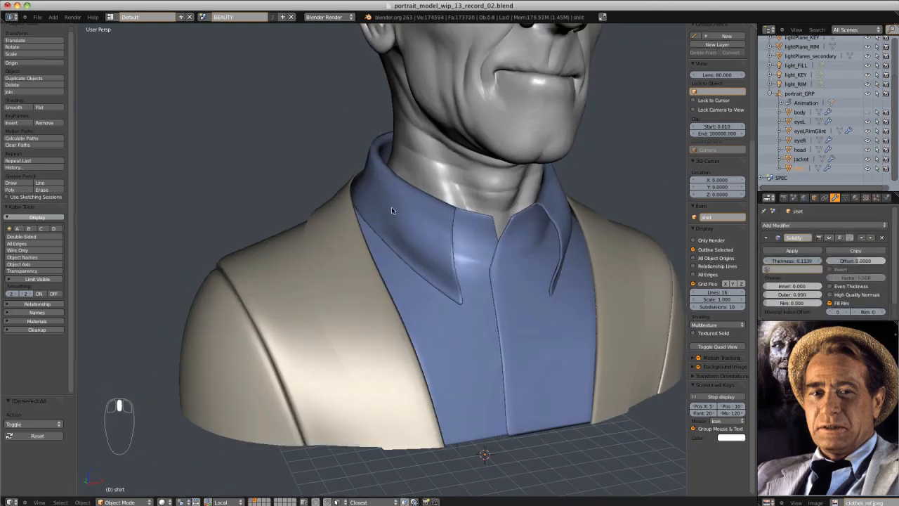
Delete the lapel faces below the collar section on the jacket to open a gap for the notch
{"action": "left_click", "coordinate": [350, 217]}
{"action": "key", "text": "Tab"}
{"action": "middle_click_drag", "start_coordinate": [350, 217], "coordinate": [279, 277]}
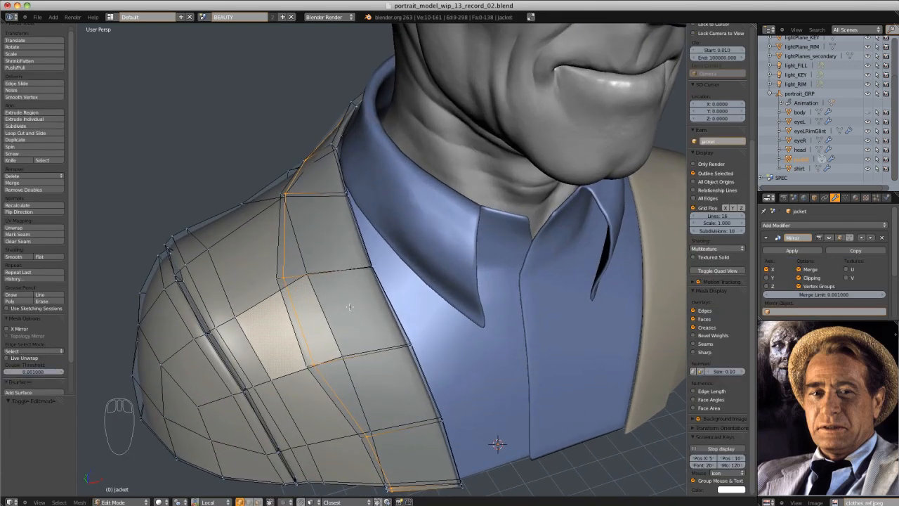
{"action": "middle_click_drag", "start_coordinate": [354, 290], "coordinate": [341, 276]}
{"action": "scroll", "coordinate": [337, 295], "scroll_direction": "up", "scroll_amount": 1}
{"action": "key", "text": "ctrl+Tab"}
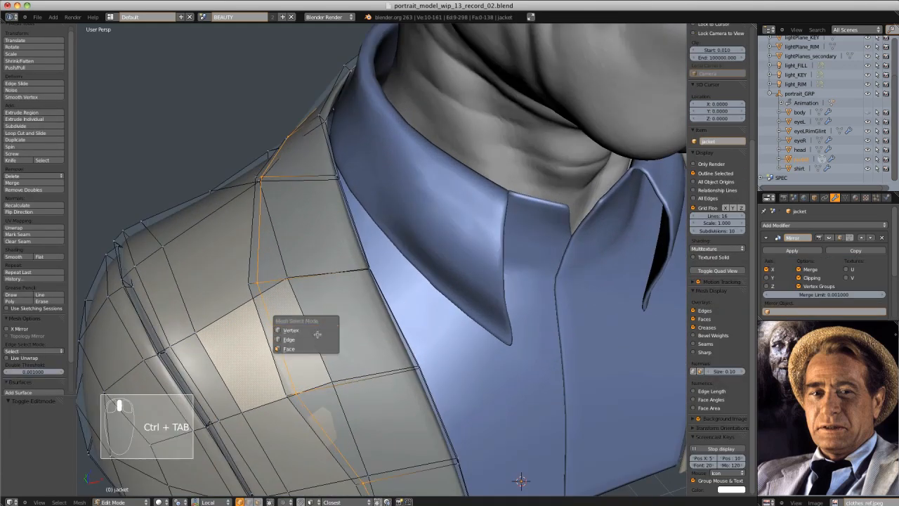
{"action": "left_click", "coordinate": [312, 349]}
{"action": "left_click", "coordinate": [277, 340]}
{"action": "left_click", "coordinate": [340, 326], "text": "shift"}
{"action": "key", "text": "x"}
{"action": "middle_click_drag", "start_coordinate": [342, 327], "coordinate": [385, 256]}
{"action": "left_click", "coordinate": [342, 323]}
Try to fill a face between edges across the gap in the lapel
{"action": "key", "text": "ctrl+Tab"}
{"action": "left_click", "coordinate": [385, 246]}
{"action": "left_click", "coordinate": [382, 258]}
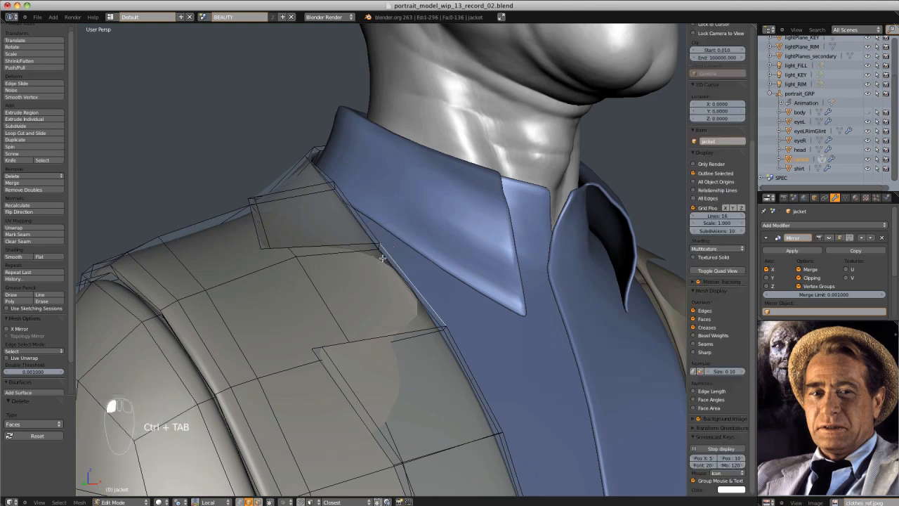
{"action": "key", "text": "f"}
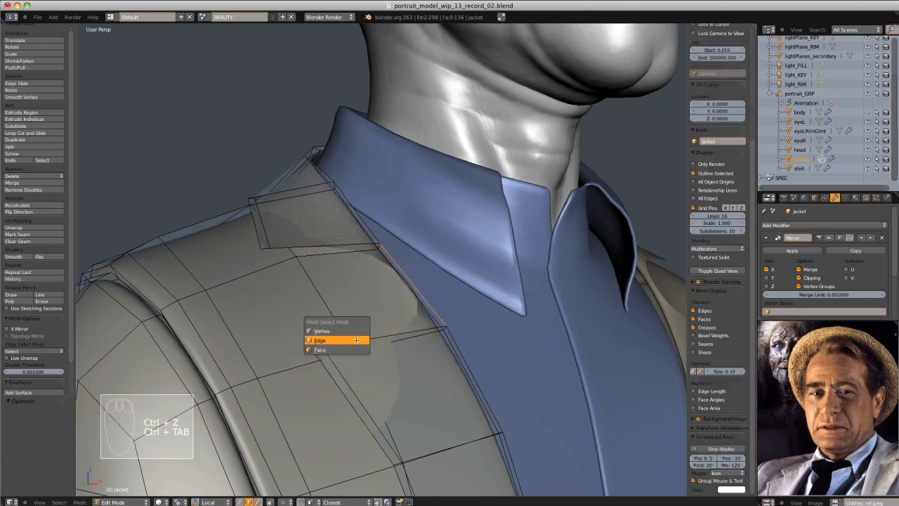
Scale the gap's border selection to about 0.916 and connect the lapel corner to the collar section with an edge
{"action": "left_click", "coordinate": [356, 340]}
{"action": "left_click", "coordinate": [313, 349]}
{"action": "left_click", "coordinate": [309, 340]}
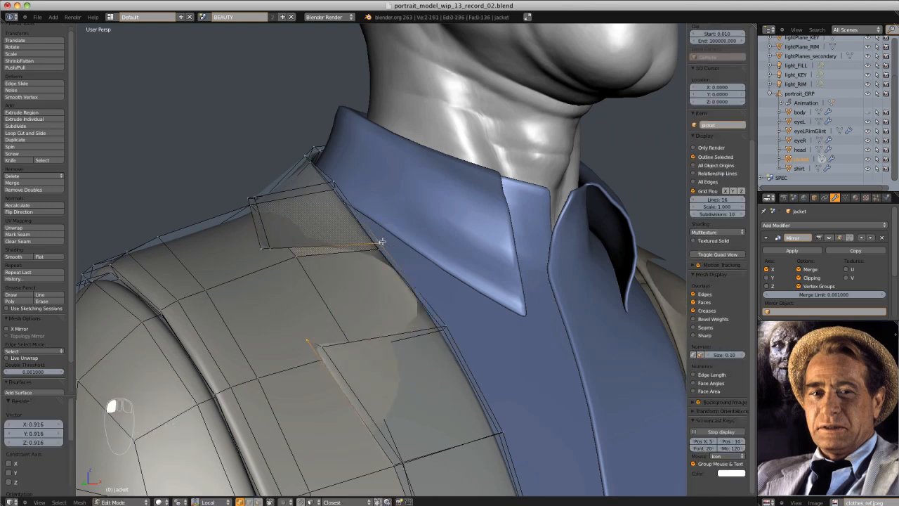
{"action": "key", "text": "f"}
{"action": "middle_click_drag", "start_coordinate": [382, 241], "coordinate": [363, 315]}
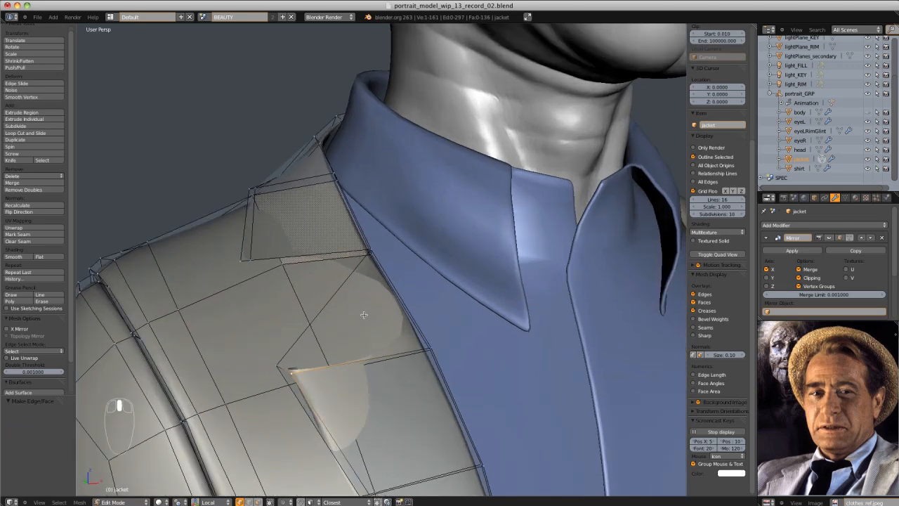
Subdivide the edge across the lapel gap and fill the open area beside it with faces
{"action": "key", "text": "ctrl+r"}
{"action": "left_click", "coordinate": [387, 272]}
{"action": "middle_click_drag", "start_coordinate": [388, 274], "coordinate": [399, 252]}
{"action": "mouse_move", "coordinate": [403, 228]}
{"action": "right_mouse_down", "text": "ctrl"}
{"action": "mouse_move", "coordinate": [295, 277]}
{"action": "mouse_move", "coordinate": [405, 318]}
{"action": "mouse_move", "coordinate": [472, 314]}
{"action": "right_mouse_up", "text": "ctrl"}
{"action": "key", "text": "f"}
{"action": "key", "text": "Tab"}
{"action": "scroll", "coordinate": [475, 318], "scroll_direction": "down", "scroll_amount": 5}
{"action": "mouse_move", "coordinate": [475, 318]}
{"action": "middle_mouse_down"}
{"action": "mouse_move", "coordinate": [390, 281]}
{"action": "mouse_move", "coordinate": [399, 298]}
{"action": "middle_mouse_up"}
{"action": "key", "text": "Tab"}
{"action": "scroll", "coordinate": [402, 272], "scroll_direction": "up", "scroll_amount": 4}
{"action": "scroll", "coordinate": [357, 253], "scroll_direction": "up", "scroll_amount": 1}
Add a centred loop cut down the collar section and merge its lower end into the notch point
{"action": "key", "text": "ctrl+r"}
{"action": "left_click", "coordinate": [340, 297]}
{"action": "right_click", "coordinate": [338, 291]}
{"action": "key", "text": "ctrl+r"}
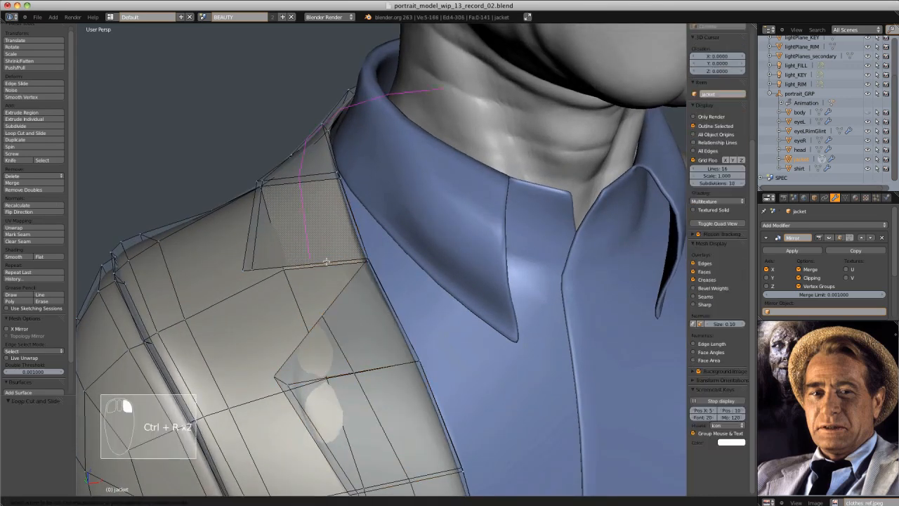
{"action": "left_click", "coordinate": [326, 261]}
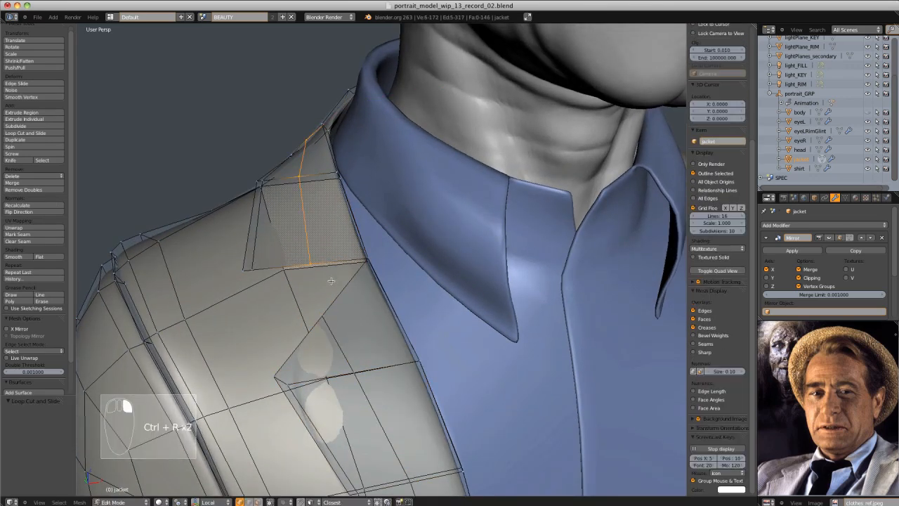
{"action": "key", "text": "alt+m"}
{"action": "left_click", "coordinate": [357, 304]}
{"action": "middle_click_drag", "start_coordinate": [391, 311], "coordinate": [338, 337]}
{"action": "key", "text": "Tab"}
{"action": "key", "text": "Tab"}
Scale the selected vertices at the lapel notch to about 0.936
{"action": "right_click", "coordinate": [283, 374]}
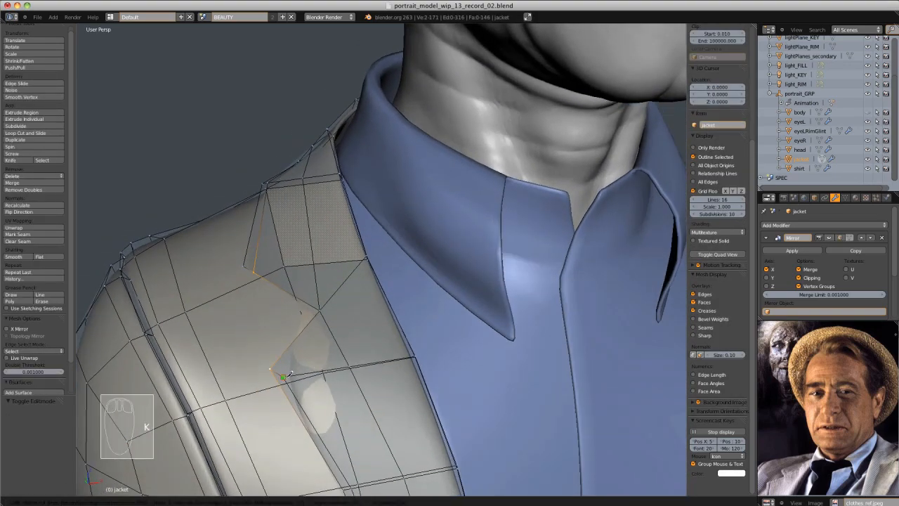
{"action": "key", "text": "s"}
{"action": "left_click", "coordinate": [285, 367]}
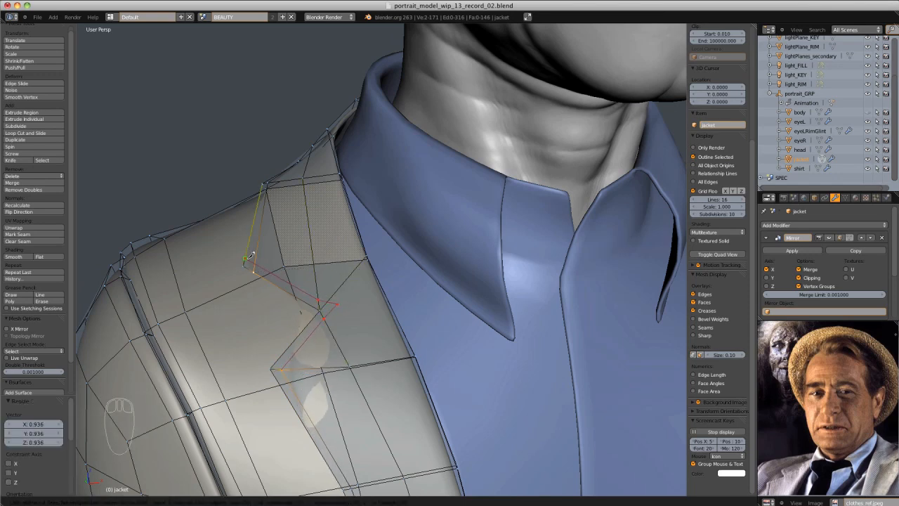
Cut edges with the Knife along the notch, from the lapel's inner border up to the collar section's outer corner
{"action": "right_click", "coordinate": [325, 318], "text": "ctrl"}
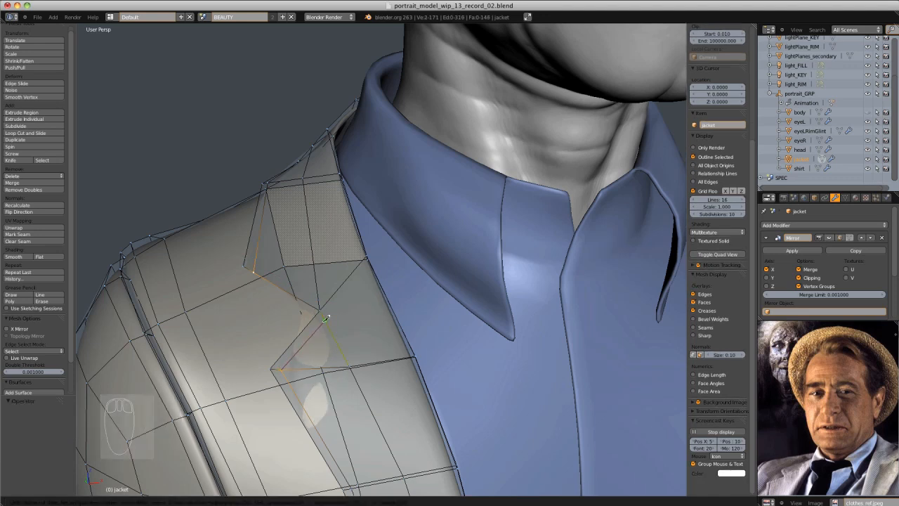
{"action": "key", "text": "k"}
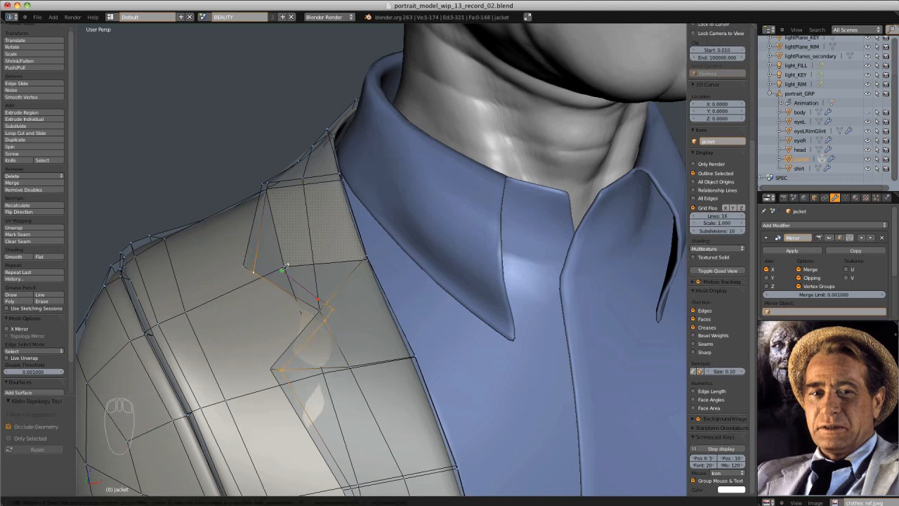
{"action": "key", "text": "Return"}
{"action": "key", "text": "k"}
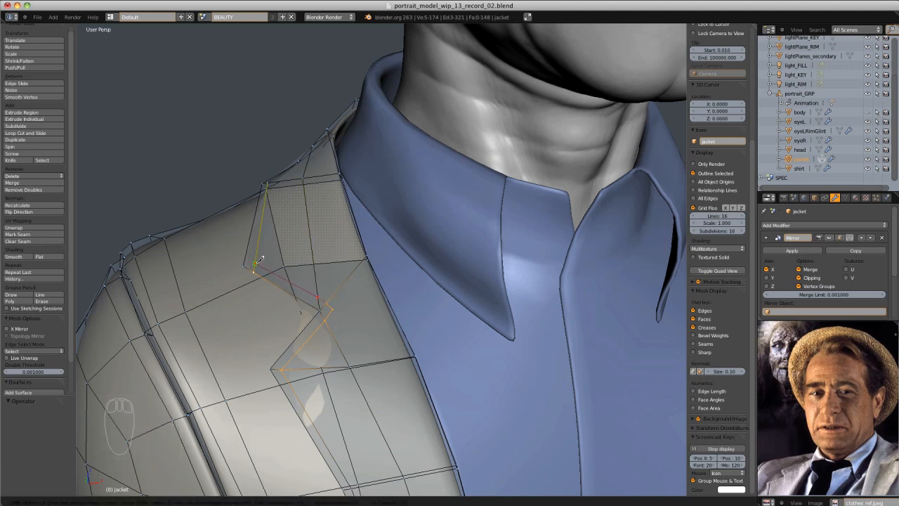
{"action": "key", "text": "Return"}
{"action": "middle_click_drag", "start_coordinate": [292, 262], "coordinate": [311, 283]}
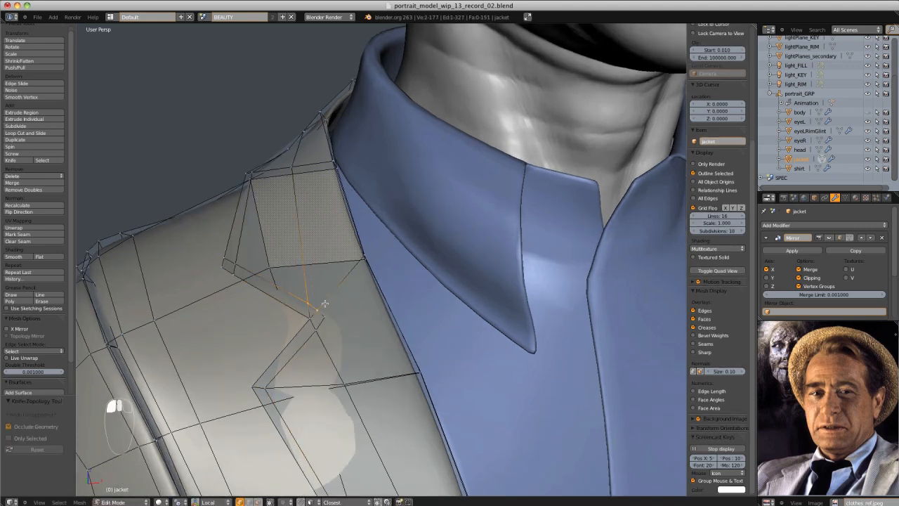
Merge the doubled vertices at the notch point with At Last and dissolve the leftover edge beside it
{"action": "key", "text": "alt+m"}
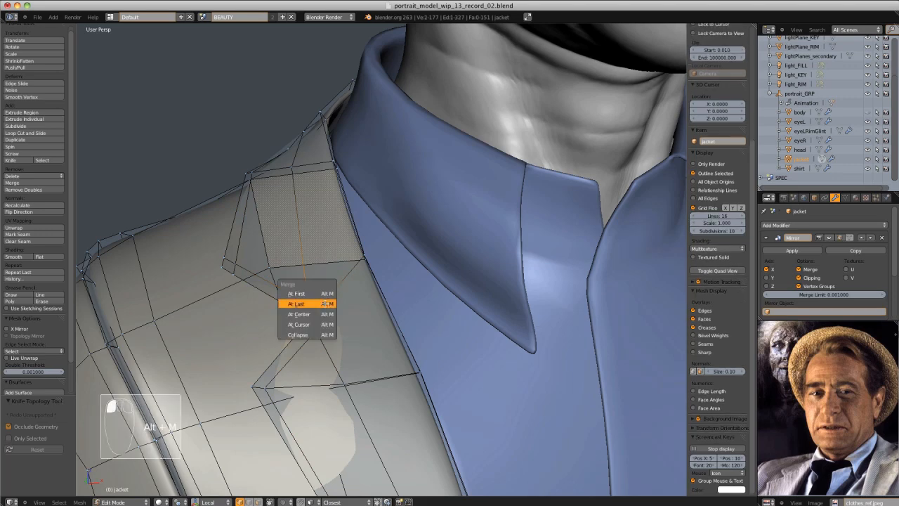
{"action": "left_click", "coordinate": [320, 307]}
{"action": "middle_click_drag", "start_coordinate": [378, 281], "coordinate": [330, 360]}
{"action": "key", "text": "x"}
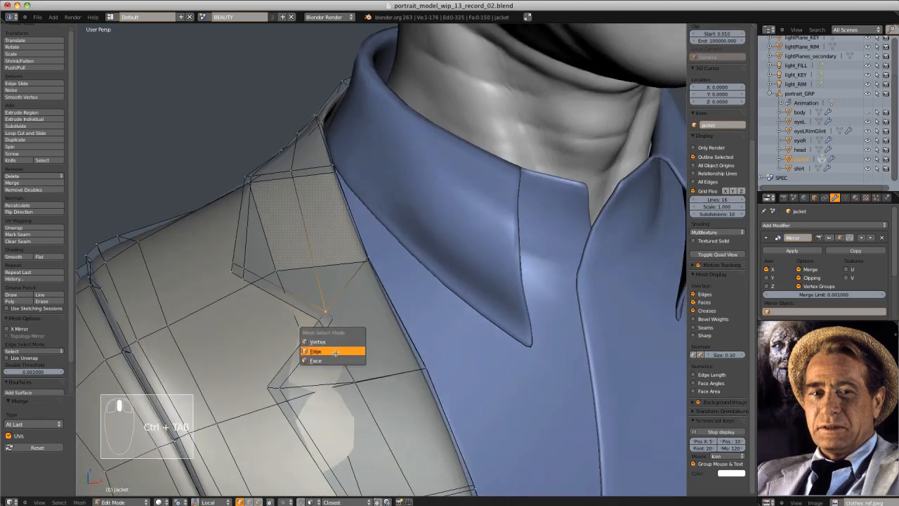
{"action": "left_click", "coordinate": [309, 385]}
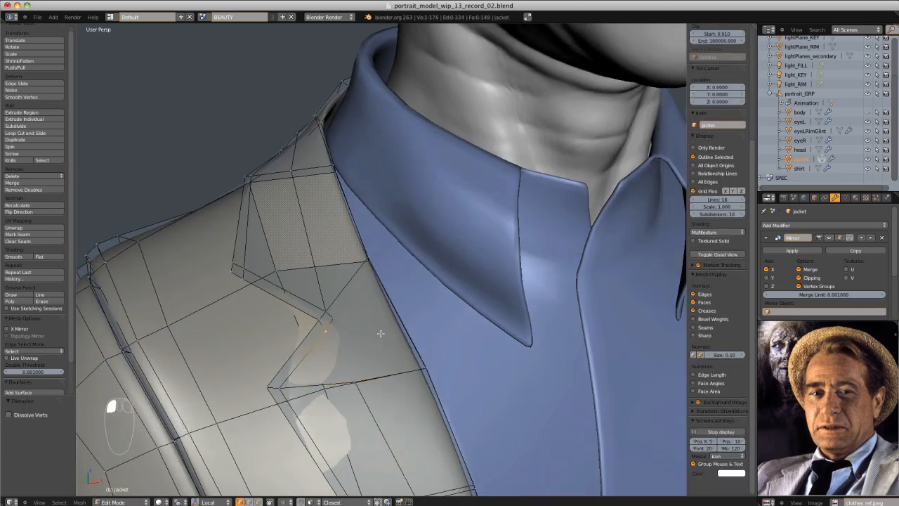
Hide every object except the jacket and inspect the inside of its front opening
{"action": "middle_click_drag", "start_coordinate": [326, 391], "coordinate": [345, 345]}
{"action": "key", "text": "k"}
{"action": "right_click", "coordinate": [326, 392]}
{"action": "key", "text": "Tab"}
{"action": "key", "text": "shift+h"}
{"action": "key", "text": "Tab"}
{"action": "middle_click_drag", "start_coordinate": [384, 322], "coordinate": [361, 342]}
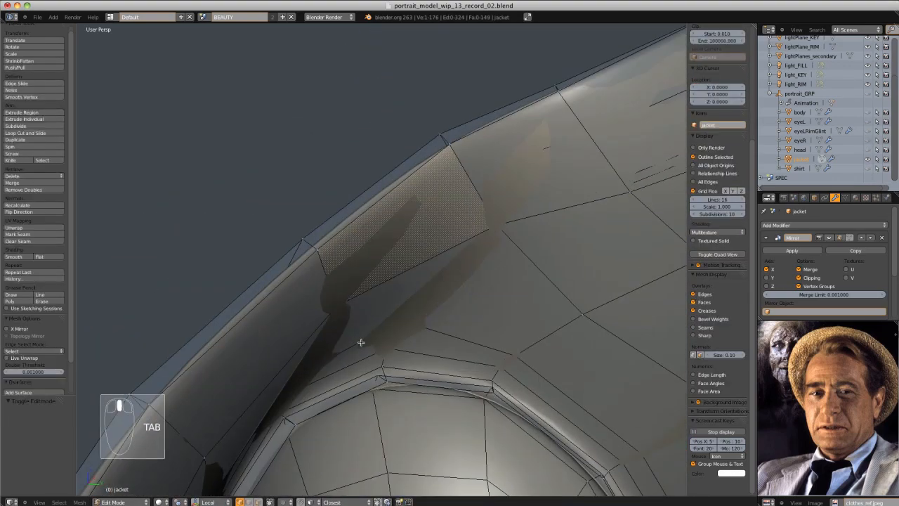
{"action": "key", "text": "Tab"}
{"action": "key", "text": "ctrl+alt+KP_2"}
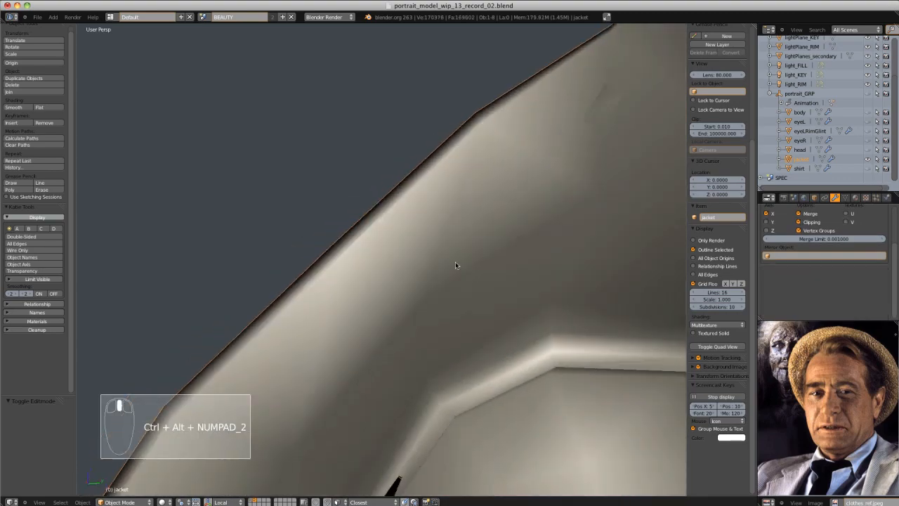
{"action": "key", "text": "Tab"}
{"action": "middle_click_drag", "start_coordinate": [422, 158], "coordinate": [363, 291]}
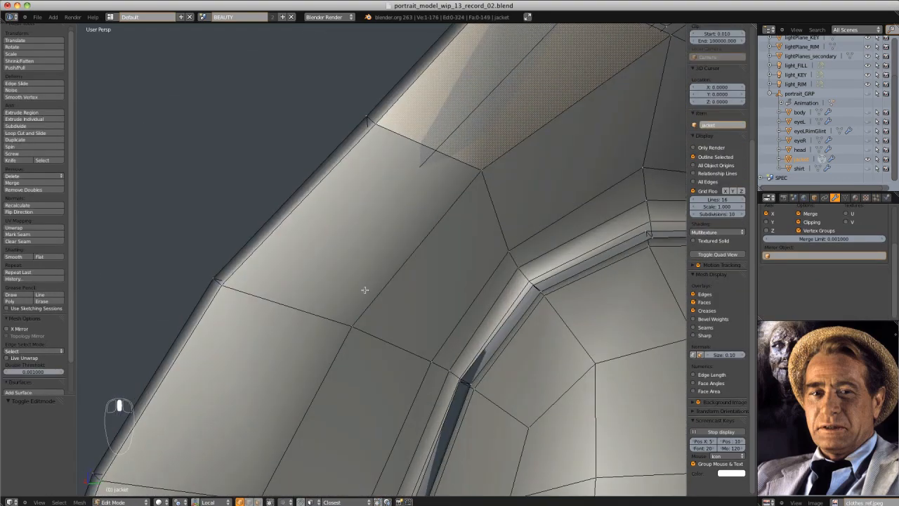
Add a loop cut along the inside of the jacket's front opening and knife connecting edges to its rim
{"action": "key", "text": "k"}
{"action": "right_click", "coordinate": [328, 176]}
{"action": "middle_click_drag", "start_coordinate": [329, 176], "coordinate": [239, 238]}
{"action": "key", "text": "ctrl+r"}
{"action": "left_click", "coordinate": [269, 270]}
{"action": "left_click", "coordinate": [267, 241]}
{"action": "key", "text": "k"}
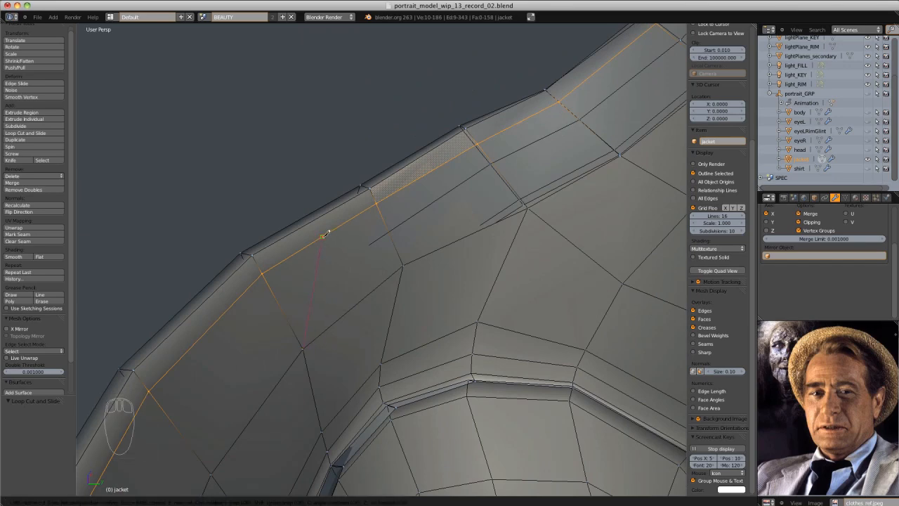
{"action": "left_click", "coordinate": [292, 226]}
{"action": "key", "text": "Return"}
{"action": "middle_click_drag", "start_coordinate": [292, 226], "coordinate": [376, 296]}
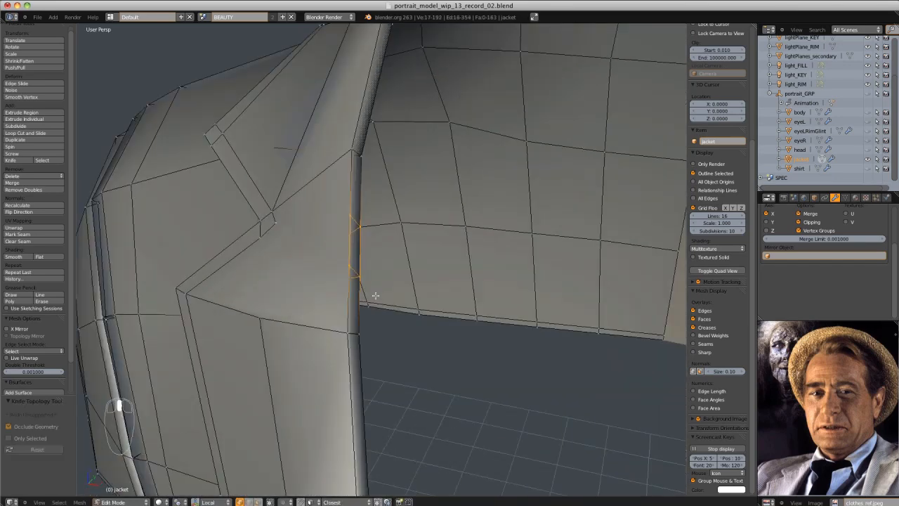
Knife edges across the lapel from the front opening to the notch and down to the lower lapel edge
{"action": "left_click", "coordinate": [262, 316]}
{"action": "key", "text": "Return"}
{"action": "key", "text": "k"}
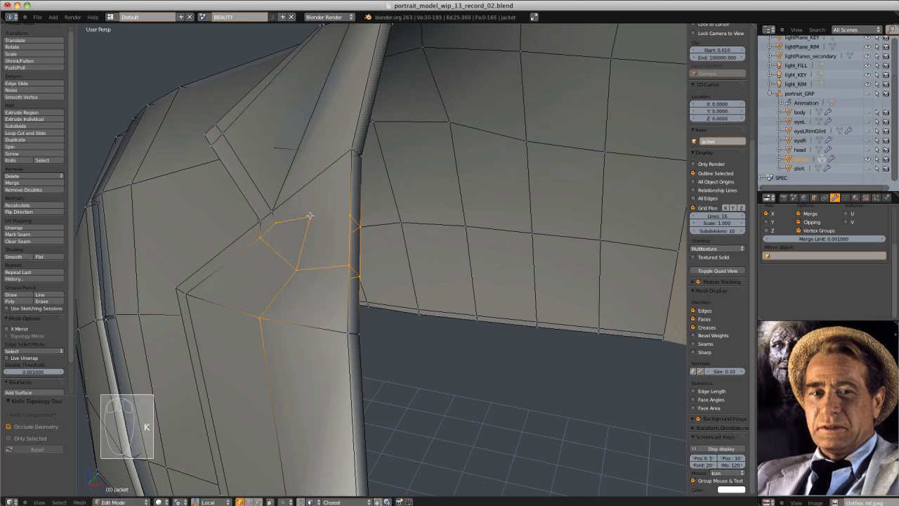
{"action": "key", "text": "Tab"}
{"action": "key", "text": "Tab"}
Knife an edge path from the lapel across the collar section's outer border and merge the interior vertices At Center
{"action": "middle_click_drag", "start_coordinate": [356, 212], "coordinate": [343, 250]}
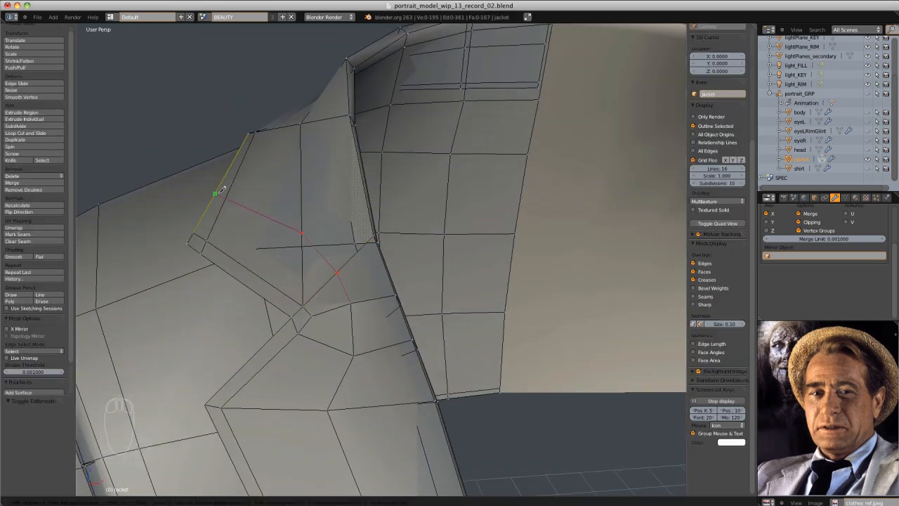
{"action": "key", "text": "Return"}
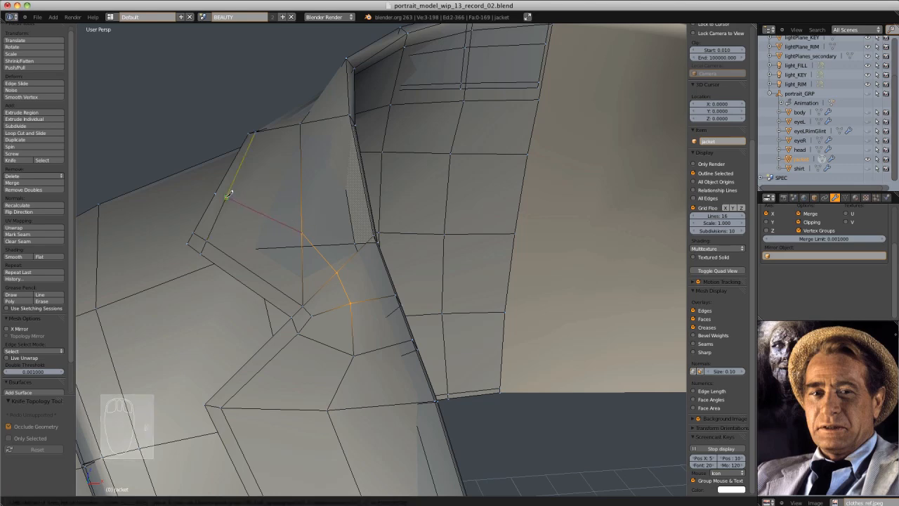
{"action": "key", "text": "Return"}
{"action": "scroll", "coordinate": [343, 269], "scroll_direction": "down", "scroll_amount": 8}
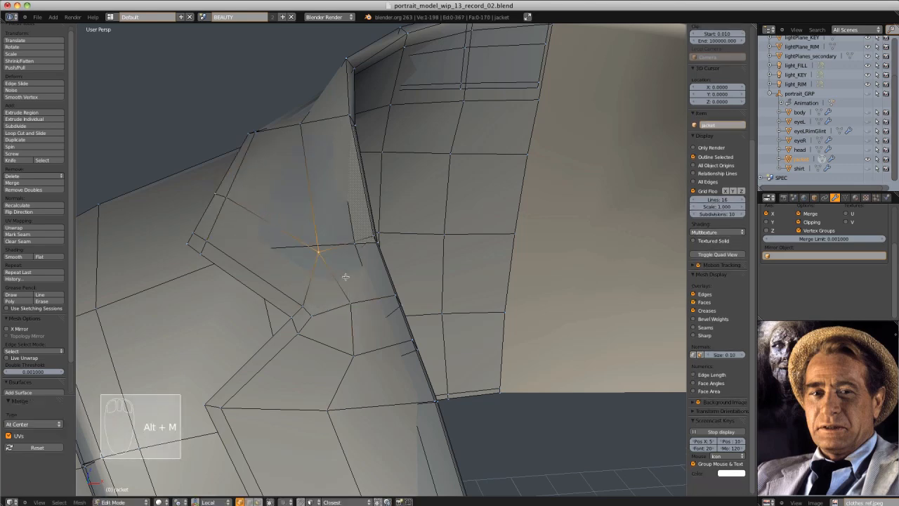
{"action": "key", "text": "Tab"}
{"action": "key", "text": "Tab"}
{"action": "scroll", "coordinate": [381, 284], "scroll_direction": "up", "scroll_amount": 8}
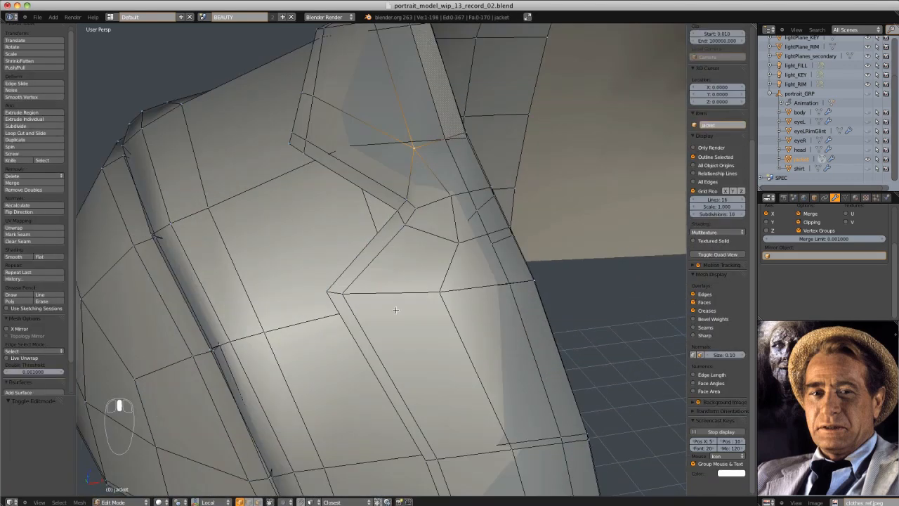
Knife-cut new edges at the lapel's outer corner below the notch and remove the leftover edge there
{"action": "key", "text": "k"}
{"action": "key", "text": "k"}
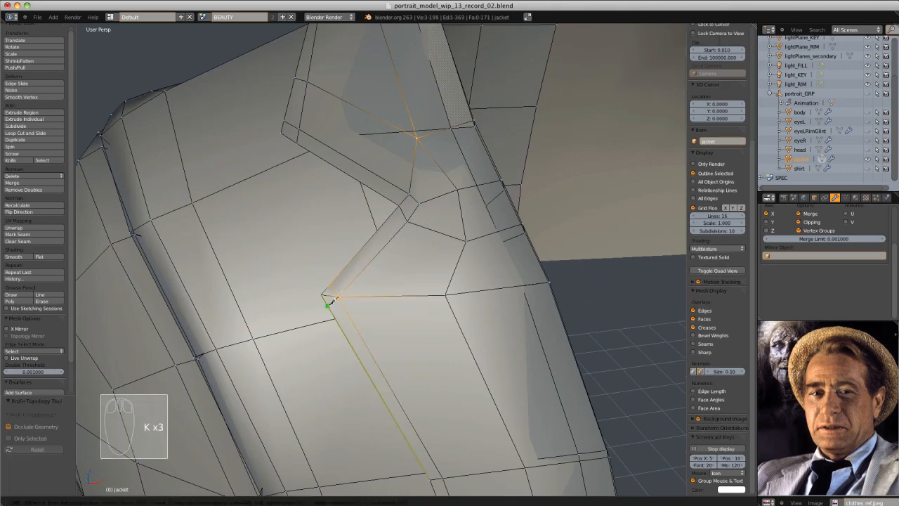
{"action": "key", "text": "Return"}
{"action": "key", "text": "ctrl+Tab"}
{"action": "left_click", "coordinate": [330, 298]}
{"action": "key", "text": "z"}
{"action": "key", "text": "z"}
{"action": "key", "text": "x"}
{"action": "left_click", "coordinate": [331, 297]}
Set the viewport's clipping start distance to 0.1
{"action": "key", "text": "Tab"}
{"action": "scroll", "coordinate": [415, 277], "scroll_direction": "down", "scroll_amount": 8}
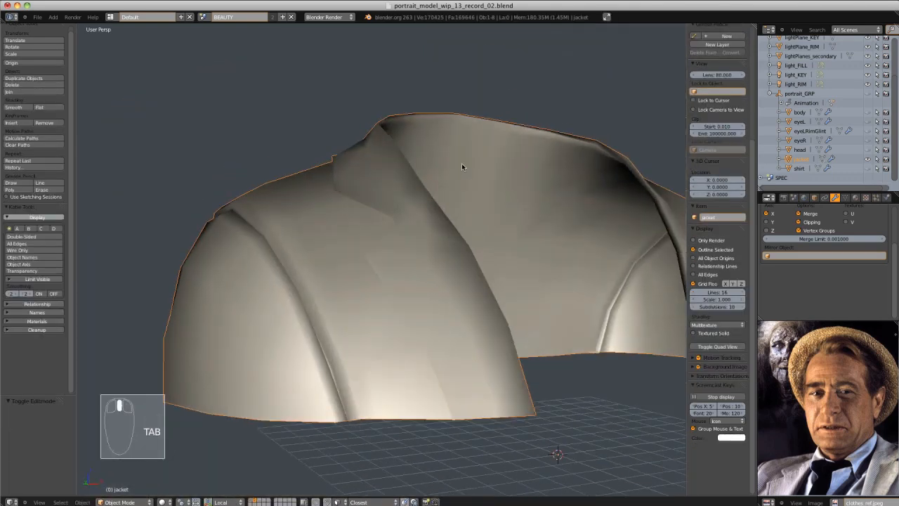
{"action": "middle_click_drag", "start_coordinate": [462, 167], "coordinate": [492, 211]}
{"action": "type", "text": ".1"}
{"action": "key", "text": "Return"}
{"action": "key", "text": "Tab"}
{"action": "scroll", "coordinate": [492, 232], "scroll_direction": "up", "scroll_amount": 3}
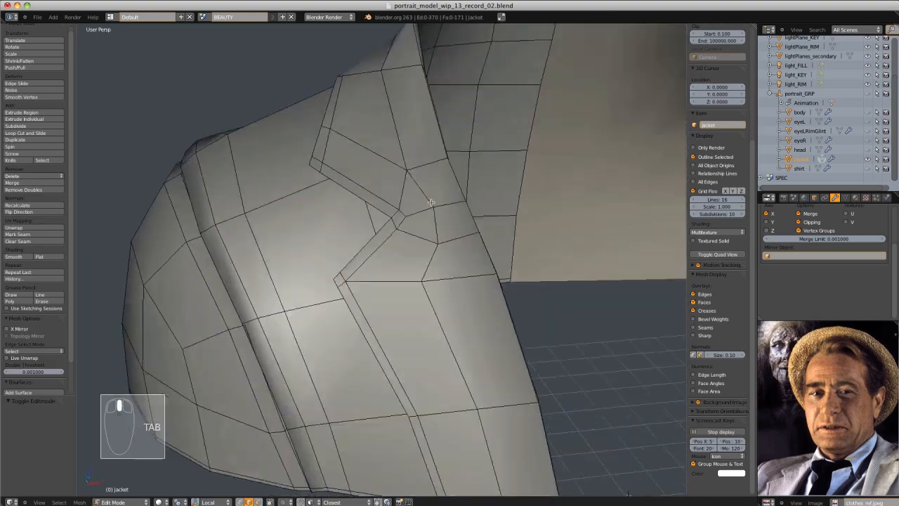
Scale the two vertices at the notch's inner corner closer together, by a factor of about 0.535
{"action": "key", "text": "ctrl+Tab"}
{"action": "left_click", "coordinate": [402, 219]}
{"action": "right_click", "coordinate": [403, 223], "text": "shift"}
{"action": "key", "text": "s"}
{"action": "left_click", "coordinate": [388, 225]}
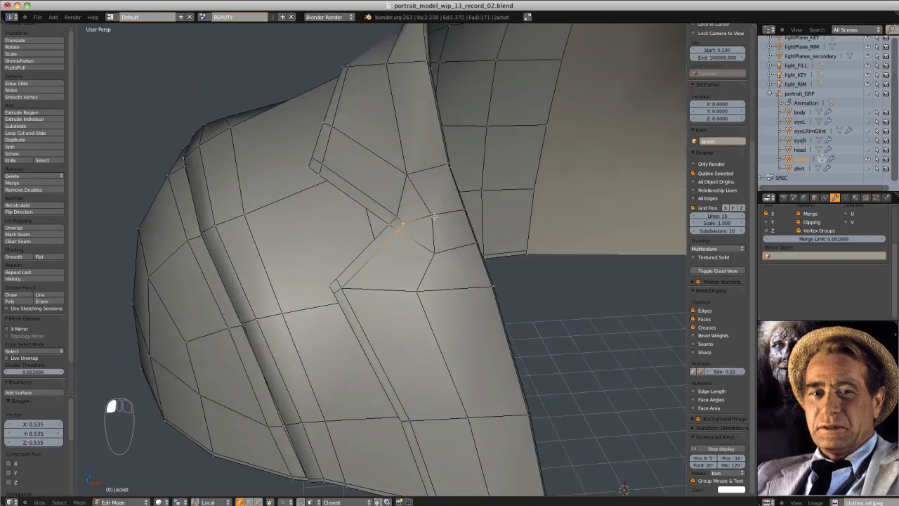
{"action": "key", "text": "a"}
Knife-cut from the collar vertex above the notch across the jacket's rolled front edge
{"action": "scroll", "coordinate": [437, 215], "scroll_direction": "down", "scroll_amount": 5}
{"action": "middle_click_drag", "start_coordinate": [437, 215], "coordinate": [695, 382]}
{"action": "scroll", "coordinate": [447, 210], "scroll_direction": "up", "scroll_amount": 5}
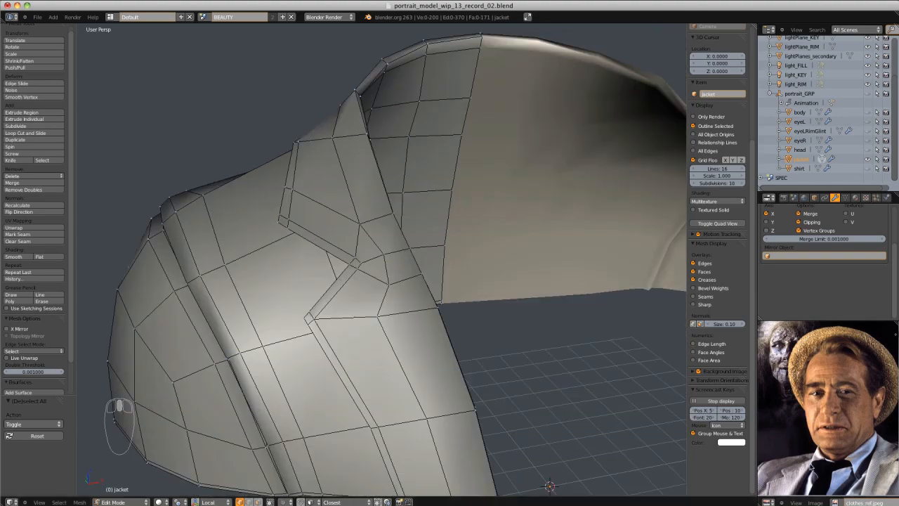
{"action": "scroll", "coordinate": [407, 237], "scroll_direction": "up", "scroll_amount": 2}
{"action": "middle_click_drag", "start_coordinate": [412, 239], "coordinate": [286, 184]}
{"action": "right_click", "coordinate": [385, 253]}
{"action": "right_click", "coordinate": [344, 204], "text": "shift"}
{"action": "middle_click_drag", "start_coordinate": [351, 228], "coordinate": [293, 203]}
{"action": "scroll", "coordinate": [293, 203], "scroll_direction": "up", "scroll_amount": 2}
{"action": "key", "text": "k"}
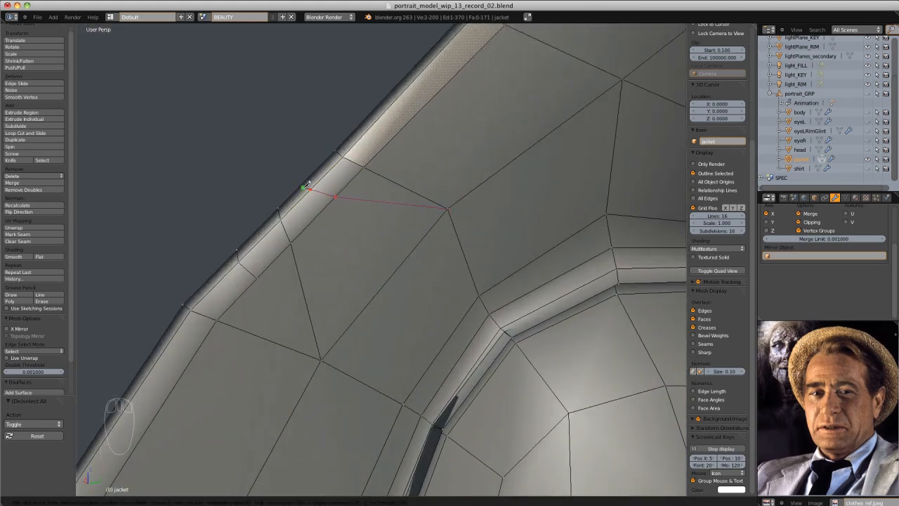
{"action": "key", "text": "Return"}
Knife-cut from the notch's inner corner to the rolled front edge and dissolve the vertex just below the cut
{"action": "middle_click_drag", "start_coordinate": [306, 182], "coordinate": [410, 244]}
{"action": "key", "text": "a"}
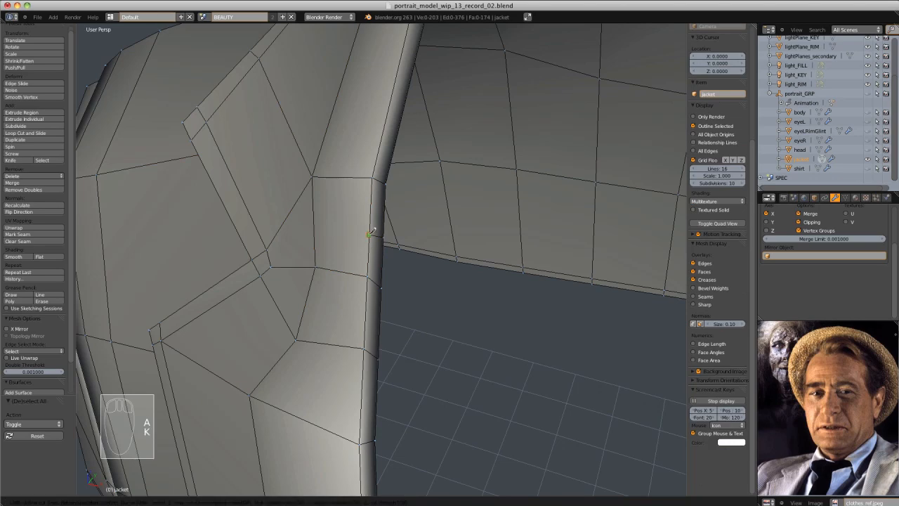
{"action": "key", "text": "Return"}
{"action": "left_click", "coordinate": [315, 265]}
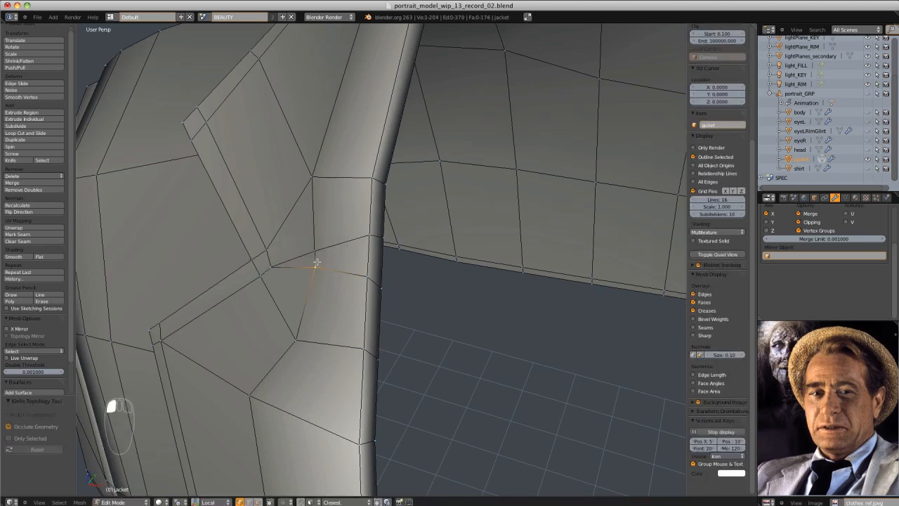
{"action": "key", "text": "x"}
{"action": "left_click", "coordinate": [302, 261]}
{"action": "middle_click_drag", "start_coordinate": [303, 261], "coordinate": [339, 294]}
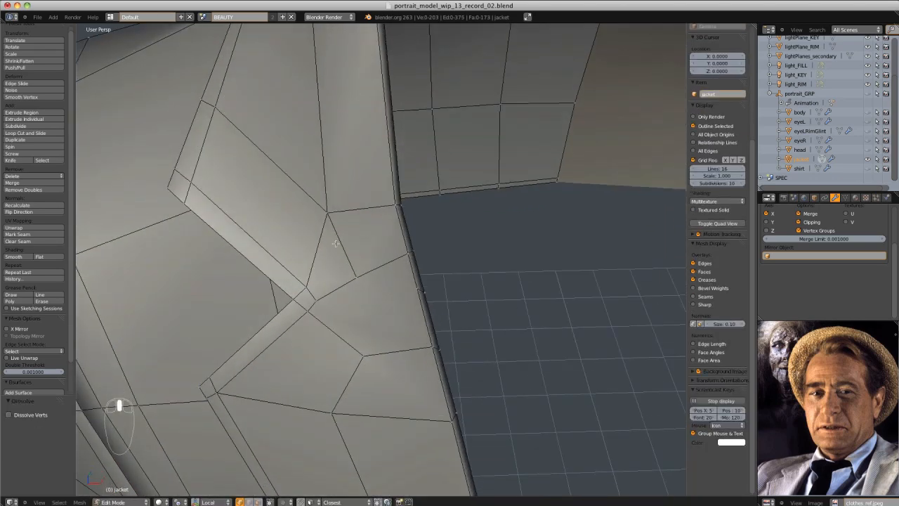
Knife-cut across the small collar faces above the notch and dissolve the vertex where their edges meet
{"action": "key", "text": "k"}
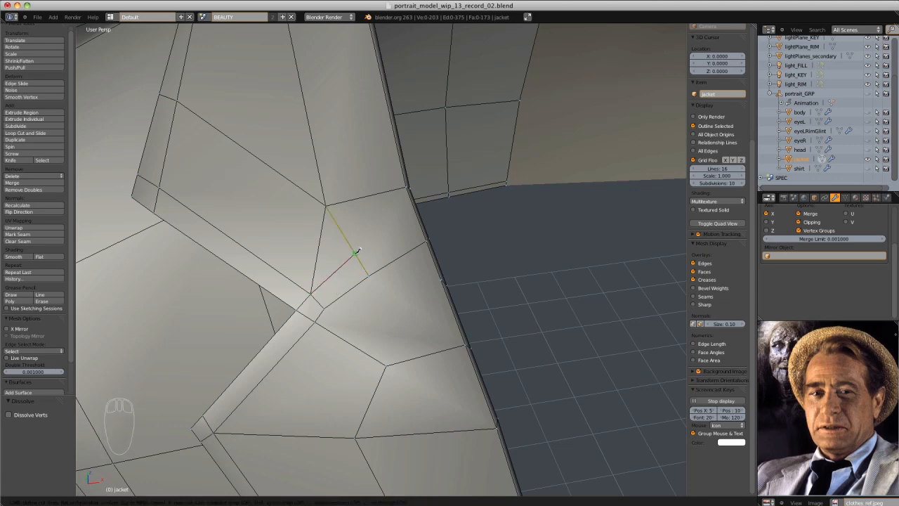
{"action": "key", "text": "x"}
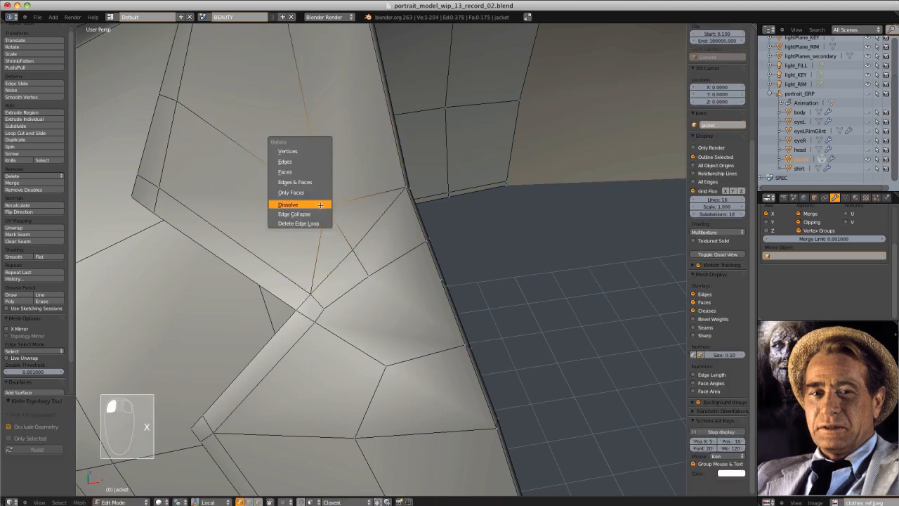
{"action": "left_click", "coordinate": [297, 203]}
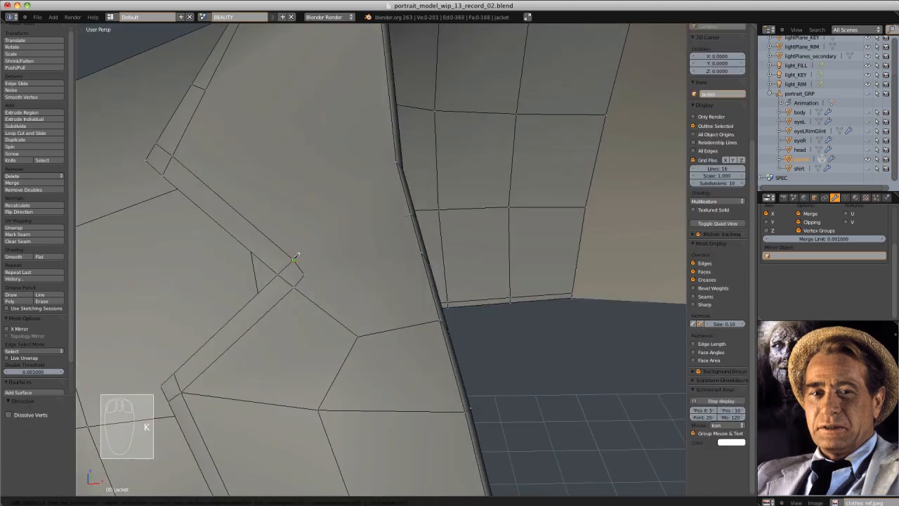
Knife-cut two edges from the notch's inner corner to the vertices on the rolled front edge
{"action": "left_click", "coordinate": [398, 161]}
{"action": "key", "text": "Return"}
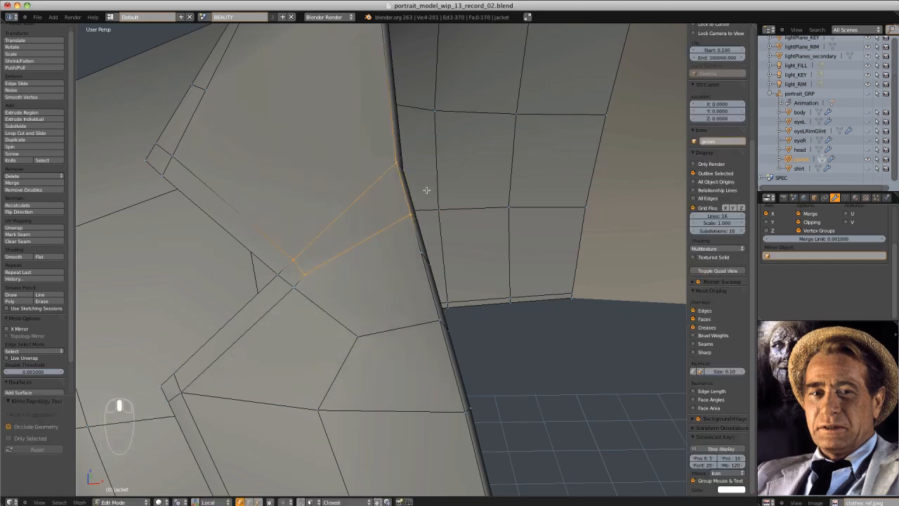
{"action": "middle_click_drag", "start_coordinate": [427, 189], "coordinate": [378, 206]}
{"action": "middle_click_drag", "start_coordinate": [318, 235], "coordinate": [287, 296]}
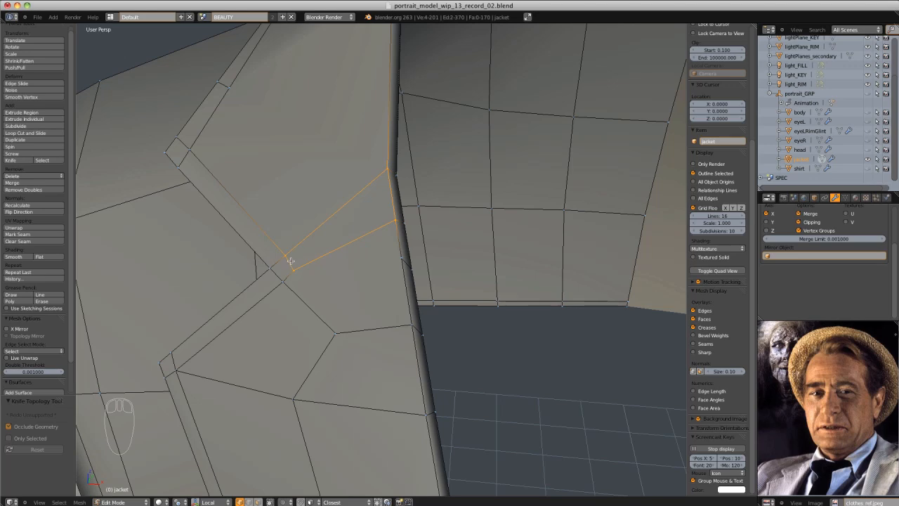
Add a centred loop cut along the narrow seam strip running through the notch to the rolled front edge
{"action": "key", "text": "ctrl+r"}
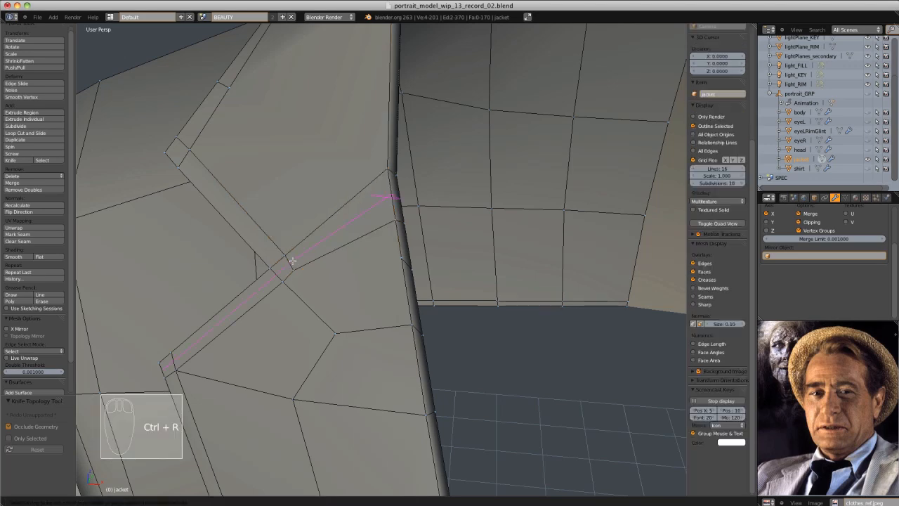
{"action": "left_click", "coordinate": [292, 261]}
{"action": "right_click", "coordinate": [357, 204]}
{"action": "middle_click_drag", "start_coordinate": [357, 205], "coordinate": [403, 172]}
{"action": "scroll", "coordinate": [404, 173], "scroll_direction": "down", "scroll_amount": 4}
{"action": "key", "text": "Tab"}
{"action": "key", "text": "Tab"}
{"action": "scroll", "coordinate": [347, 206], "scroll_direction": "up", "scroll_amount": 7}
Lower the seam vertex on the rolled front edge by about 0.072 along Z
{"action": "left_click", "coordinate": [339, 212]}
{"action": "left_click", "coordinate": [347, 207], "text": "shift"}
{"action": "middle_click_drag", "start_coordinate": [347, 206], "coordinate": [384, 154]}
{"action": "key", "text": "h"}
{"action": "key", "text": "ctrl+z"}
{"action": "key", "text": "h"}
{"action": "key", "text": "ctrl+z"}
{"action": "left_click", "coordinate": [429, 145]}
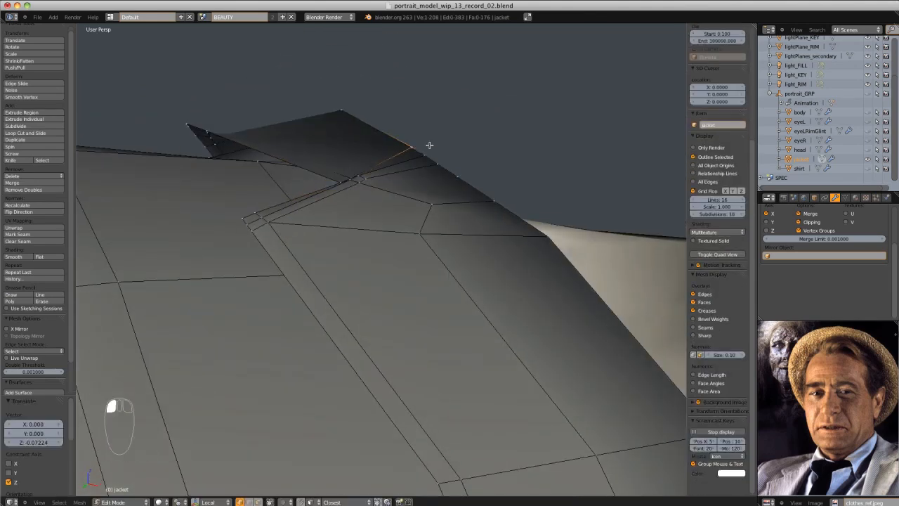
{"action": "left_click", "coordinate": [492, 138]}
{"action": "middle_click_drag", "start_coordinate": [492, 139], "coordinate": [374, 182]}
{"action": "key", "text": "Tab"}
{"action": "key", "text": "Tab"}
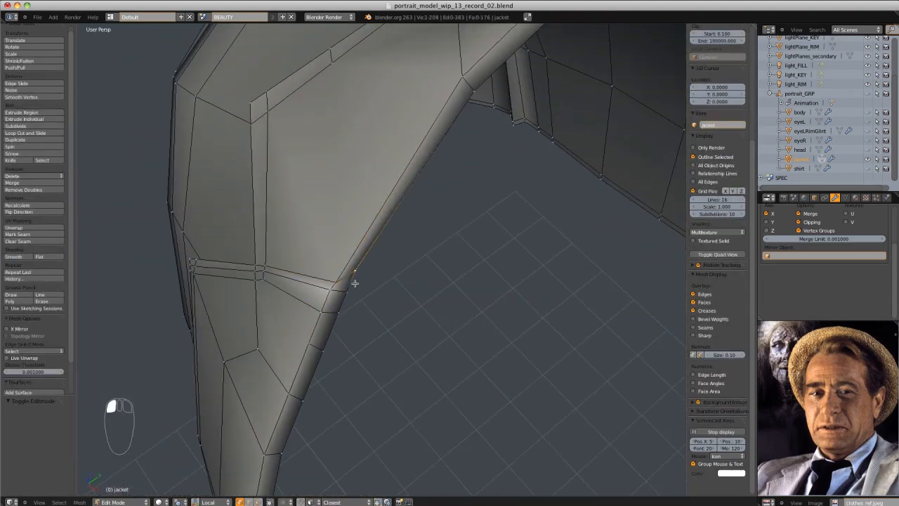
Scale the two seam vertices on the rolled front edge closer together, by a factor of about 0.389
{"action": "key", "text": "s"}
{"action": "left_click", "coordinate": [352, 282]}
{"action": "key", "text": "z"}
{"action": "middle_click_drag", "start_coordinate": [349, 285], "coordinate": [292, 270]}
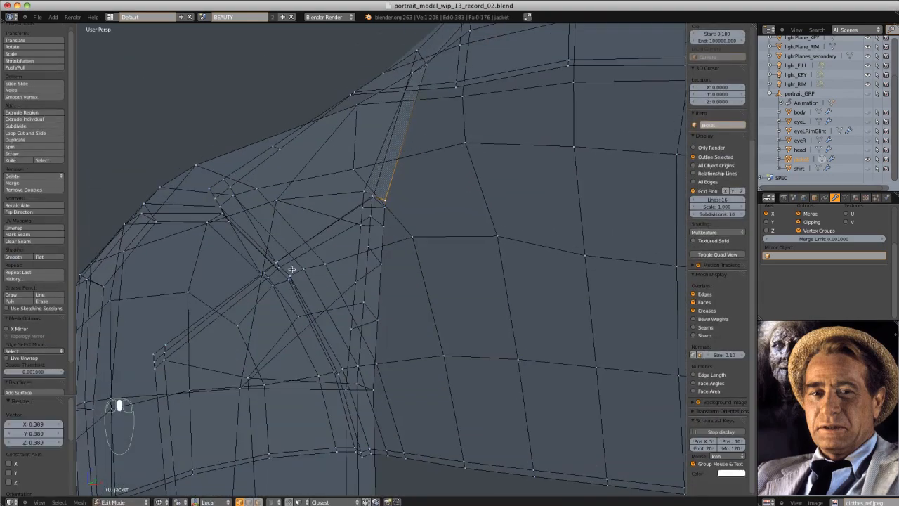
{"action": "left_click", "coordinate": [418, 203]}
{"action": "key", "text": "z"}
{"action": "mouse_move", "coordinate": [418, 204]}
{"action": "middle_mouse_down"}
{"action": "mouse_move", "coordinate": [400, 211]}
{"action": "mouse_move", "coordinate": [443, 229]}
{"action": "mouse_move", "coordinate": [388, 221]}
{"action": "middle_mouse_up"}
{"action": "key", "text": "Tab"}
{"action": "key", "text": "Tab"}
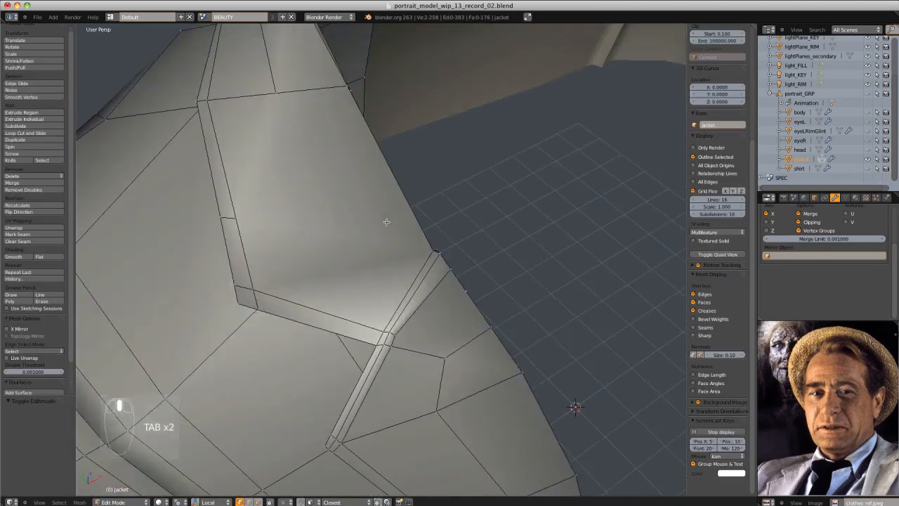
Dissolve the extra edge on the collar's outer border and knife-cut edges joining at a new vertex mid-collar
{"action": "left_click", "coordinate": [225, 219], "text": "alt"}
{"action": "key", "text": "a"}
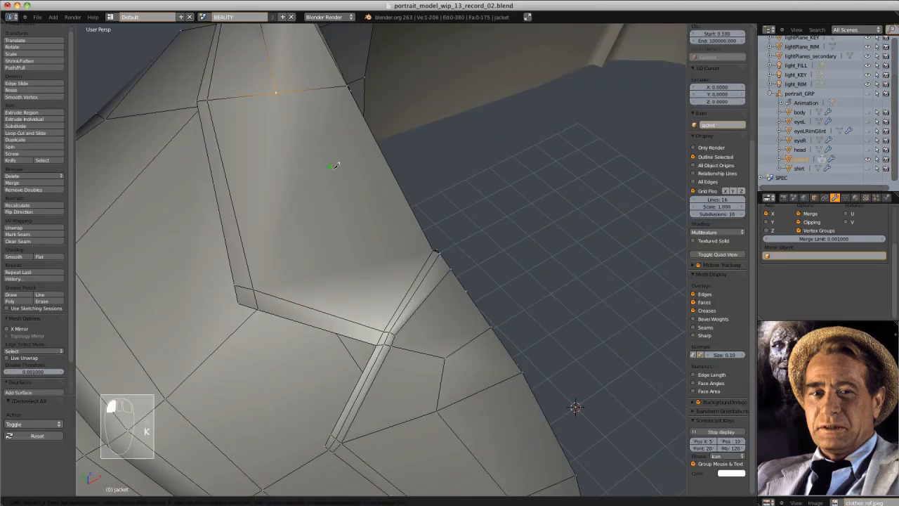
{"action": "key", "text": "Return"}
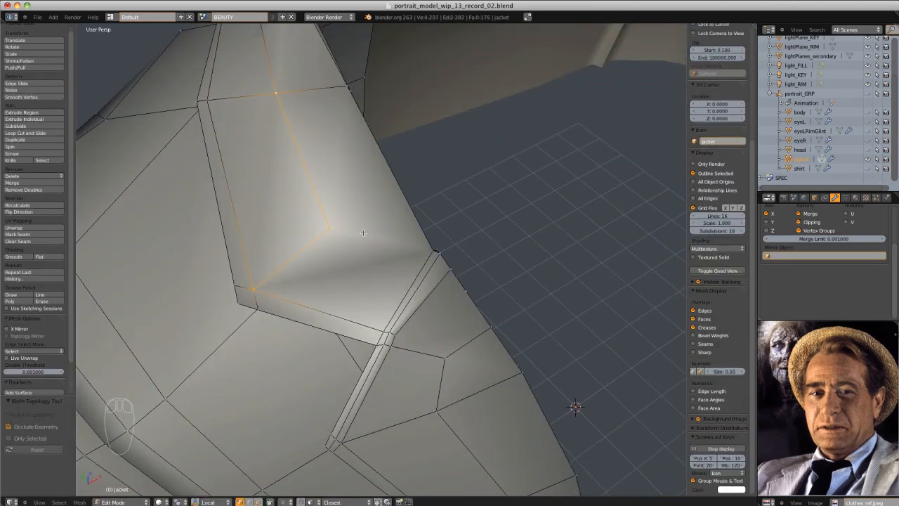
{"action": "middle_click_drag", "start_coordinate": [258, 285], "coordinate": [337, 169]}
{"action": "key", "text": "j"}
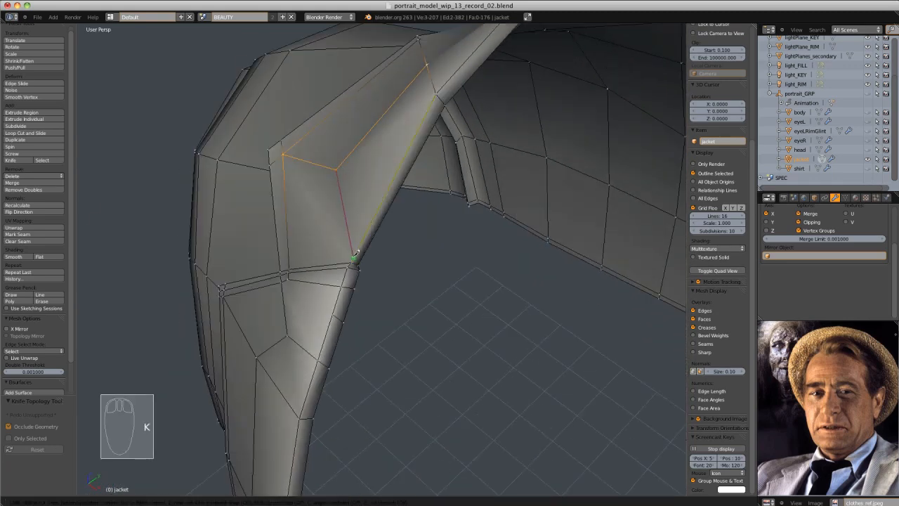
{"action": "left_click", "coordinate": [355, 258]}
{"action": "key", "text": "Return"}
Examine the smoothed collar and lapel in object mode at different subdivision levels and shading modes
{"action": "key", "text": "Tab"}
{"action": "scroll", "coordinate": [358, 255], "scroll_direction": "down", "scroll_amount": 3}
{"action": "mouse_move", "coordinate": [358, 254]}
{"action": "middle_mouse_down"}
{"action": "mouse_move", "coordinate": [393, 156]}
{"action": "mouse_move", "coordinate": [436, 189]}
{"action": "mouse_move", "coordinate": [409, 246]}
{"action": "mouse_move", "coordinate": [313, 168]}
{"action": "mouse_move", "coordinate": [316, 184]}
{"action": "mouse_move", "coordinate": [311, 166]}
{"action": "mouse_move", "coordinate": [357, 194]}
{"action": "mouse_move", "coordinate": [353, 217]}
{"action": "mouse_move", "coordinate": [488, 260]}
{"action": "mouse_move", "coordinate": [496, 313]}
{"action": "mouse_move", "coordinate": [406, 271]}
{"action": "middle_mouse_up"}
{"action": "key", "text": "ctrl+alt+KP_1"}
{"action": "key", "text": "Tab"}
{"action": "scroll", "coordinate": [406, 190], "scroll_direction": "up", "scroll_amount": 3}
{"action": "key", "text": "z"}
{"action": "scroll", "coordinate": [318, 197], "scroll_direction": "up", "scroll_amount": 1}
{"action": "key", "text": "z"}
{"action": "key", "text": "z"}
{"action": "key", "text": "z"}
{"action": "key", "text": "Tab"}
{"action": "key", "text": "ctrl+alt+KP_2"}
{"action": "key", "text": "z"}
{"action": "key", "text": "z"}
{"action": "key", "text": "z"}
{"action": "key", "text": "z"}
{"action": "key", "text": "Tab"}
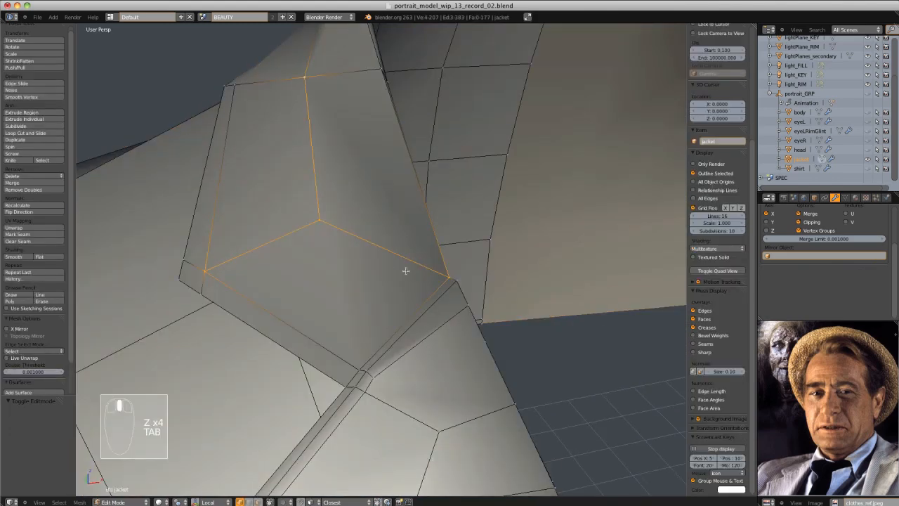
Delete the unwanted faces by the collar's front edge and add a loop cut along the collar's lower border
{"action": "left_click", "coordinate": [450, 276]}
{"action": "left_click", "coordinate": [419, 204]}
{"action": "key", "text": "x"}
{"action": "left_click", "coordinate": [426, 198]}
{"action": "key", "text": "ctrl+r"}
{"action": "left_click", "coordinate": [389, 258]}
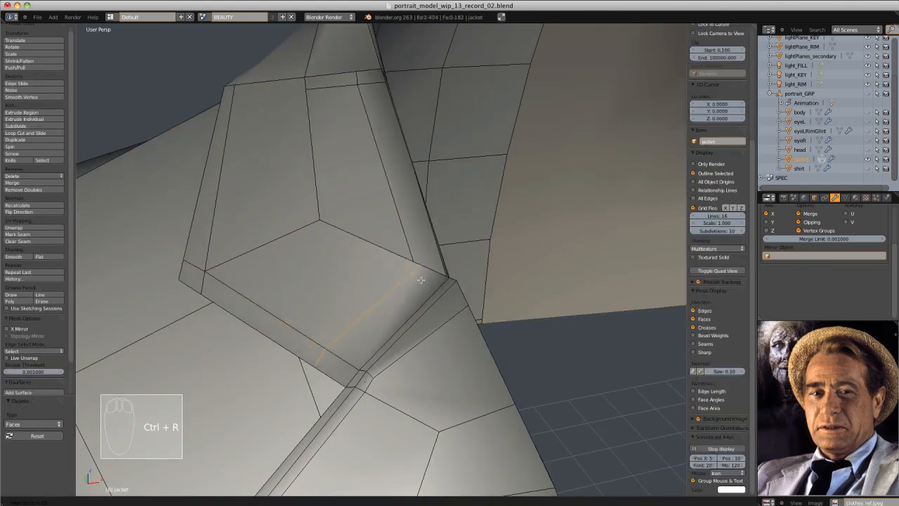
Knife-cut across the rolled edge at the collar's lower front corner and merge the stray vertices at center
{"action": "middle_click_drag", "start_coordinate": [470, 288], "coordinate": [295, 209]}
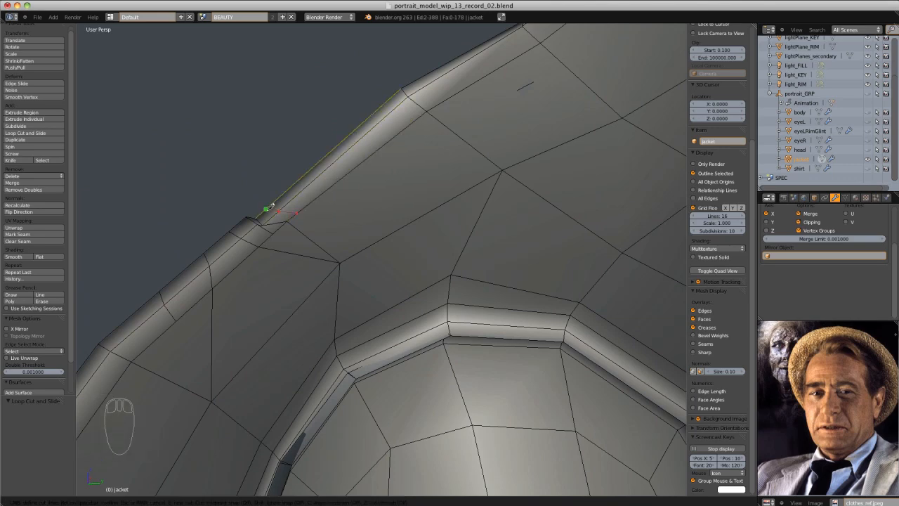
{"action": "middle_click_drag", "start_coordinate": [510, 163], "coordinate": [352, 238]}
{"action": "key", "text": "ctrl+Tab"}
{"action": "left_click", "coordinate": [328, 259]}
{"action": "left_click", "coordinate": [335, 239]}
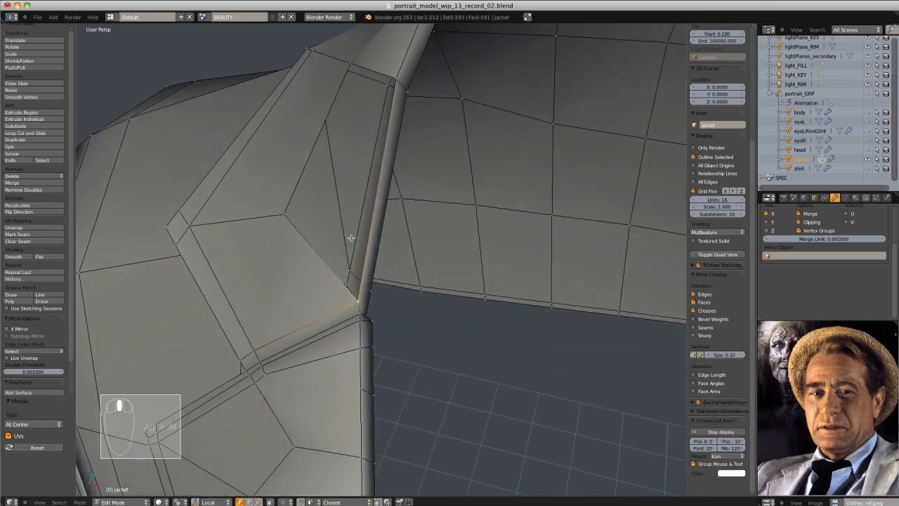
Fill the open strip along the collar's front edge with faces
{"action": "left_click", "coordinate": [351, 238], "text": "alt"}
{"action": "key", "text": "f"}
Examine the smoothed jacket's collar and lapel from the front in object mode
{"action": "key", "text": "Tab"}
{"action": "scroll", "coordinate": [463, 206], "scroll_direction": "down", "scroll_amount": 6}
{"action": "key", "text": "ctrl+alt+KP_1"}
{"action": "middle_click_drag", "start_coordinate": [463, 206], "coordinate": [467, 156]}
{"action": "key", "text": "a"}
{"action": "scroll", "coordinate": [448, 128], "scroll_direction": "down", "scroll_amount": 5}
{"action": "scroll", "coordinate": [447, 128], "scroll_direction": "up", "scroll_amount": 5}
{"action": "left_click", "coordinate": [492, 188]}
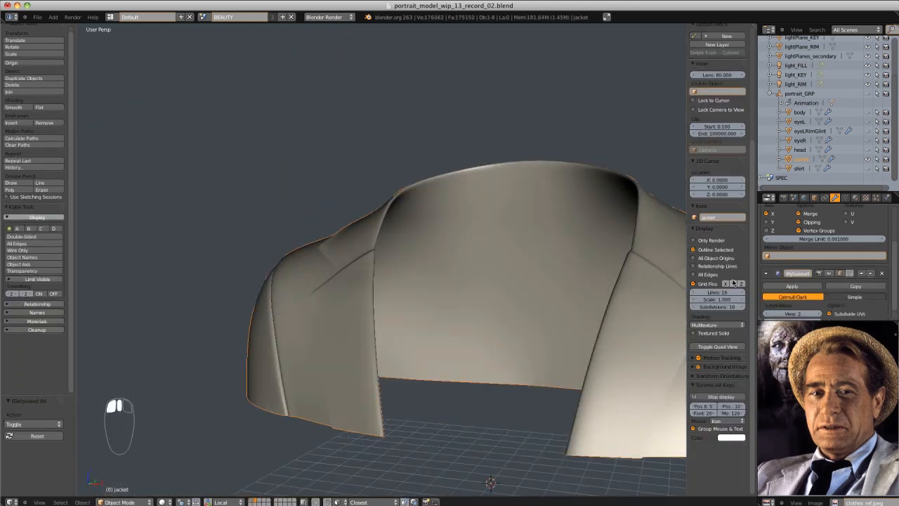
{"action": "scroll", "coordinate": [847, 270], "scroll_direction": "up", "scroll_amount": 2}
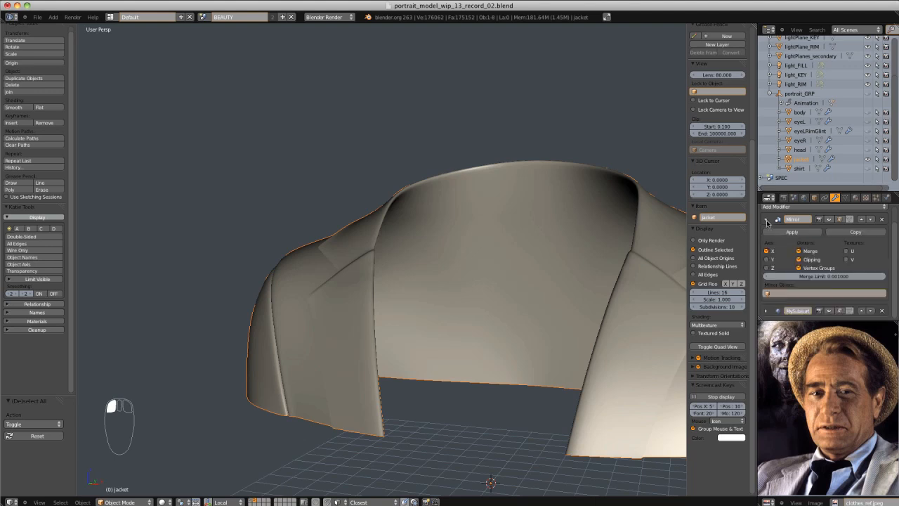
Save the scene as a new version named portrait_model_wip_13_record_03.blend
{"action": "key", "text": "ctrl+s"}
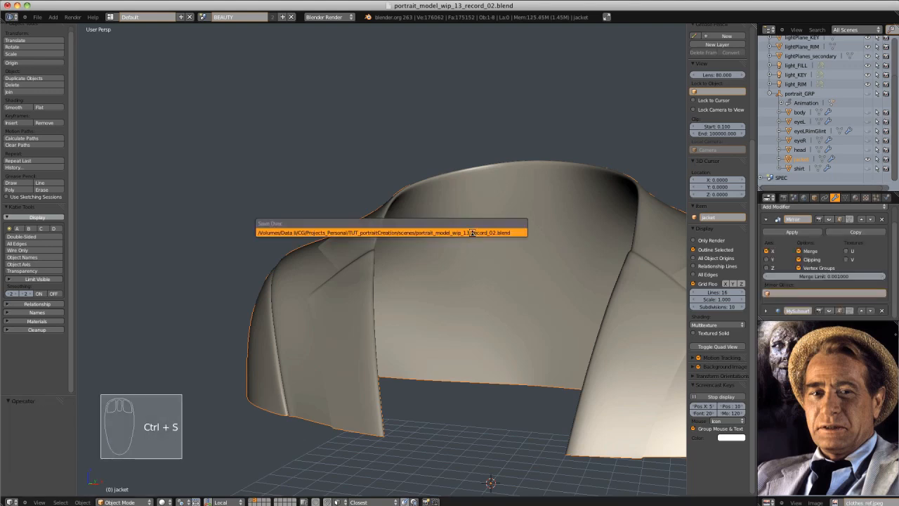
{"action": "left_click", "coordinate": [38, 17]}
{"action": "left_click", "coordinate": [58, 85]}
{"action": "left_click", "coordinate": [833, 53]}
{"action": "left_click", "coordinate": [867, 41]}
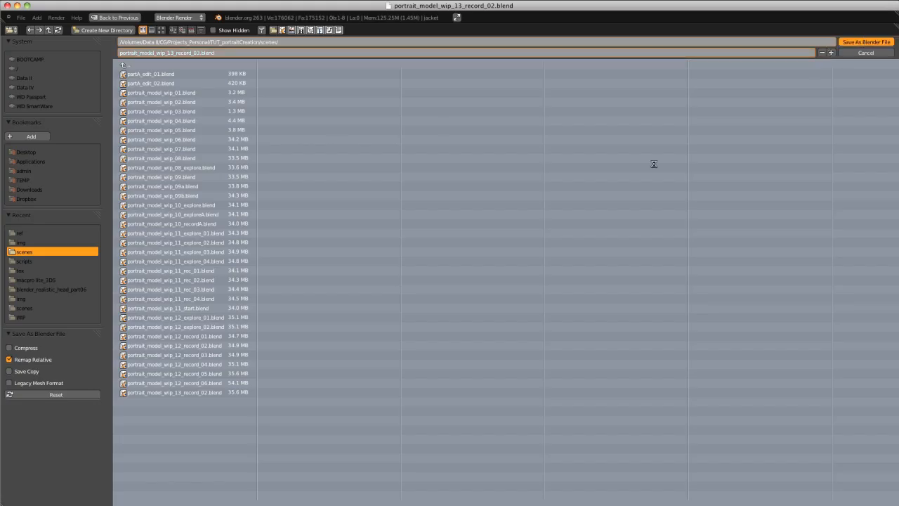
Add a Solidify modifier to the jacket and move it up between the Mirror and subdivision modifiers
{"action": "middle_click_drag", "start_coordinate": [548, 274], "coordinate": [439, 205]}
{"action": "scroll", "coordinate": [539, 237], "scroll_direction": "down", "scroll_amount": 5}
{"action": "key", "text": "a"}
{"action": "scroll", "coordinate": [440, 205], "scroll_direction": "up", "scroll_amount": 3}
{"action": "left_click", "coordinate": [869, 207]}
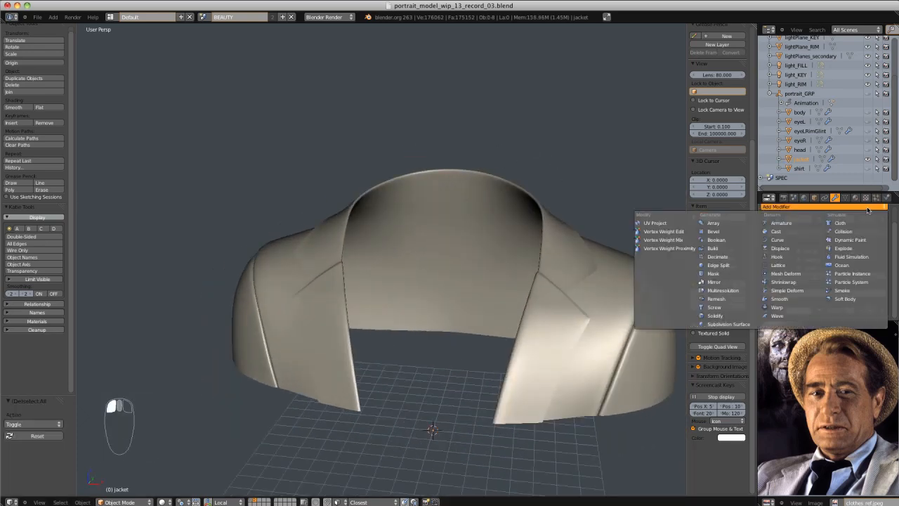
{"action": "left_click", "coordinate": [727, 315]}
{"action": "scroll", "coordinate": [793, 291], "scroll_direction": "down", "scroll_amount": 5}
{"action": "left_click", "coordinate": [862, 271]}
{"action": "scroll", "coordinate": [854, 270], "scroll_direction": "up", "scroll_amount": 5}
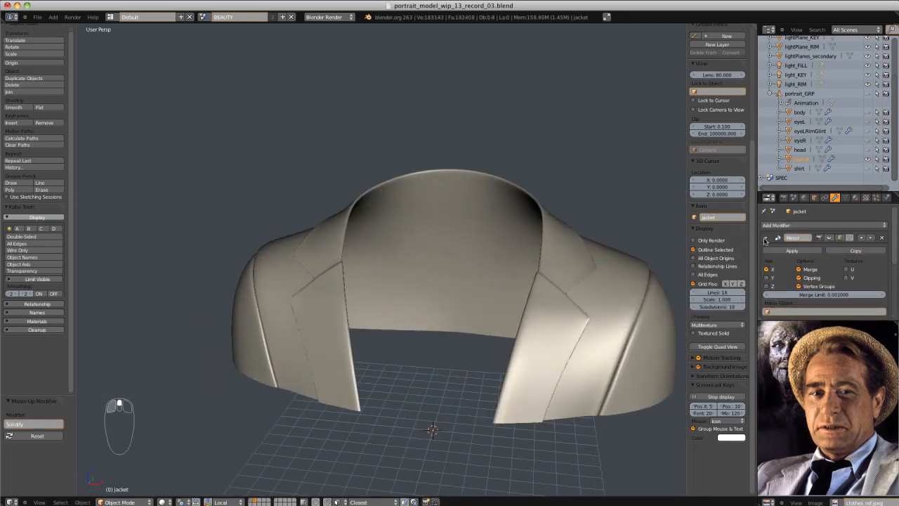
{"action": "left_click", "coordinate": [766, 239]}
Set the Solidify modifier's thickness to about 0.169 and its offset to 0
{"action": "scroll", "coordinate": [784, 244], "scroll_direction": "down", "scroll_amount": 2}
{"action": "scroll", "coordinate": [445, 313], "scroll_direction": "up", "scroll_amount": 3}
{"action": "middle_click_drag", "start_coordinate": [421, 373], "coordinate": [484, 310]}
{"action": "scroll", "coordinate": [484, 311], "scroll_direction": "up", "scroll_amount": 2}
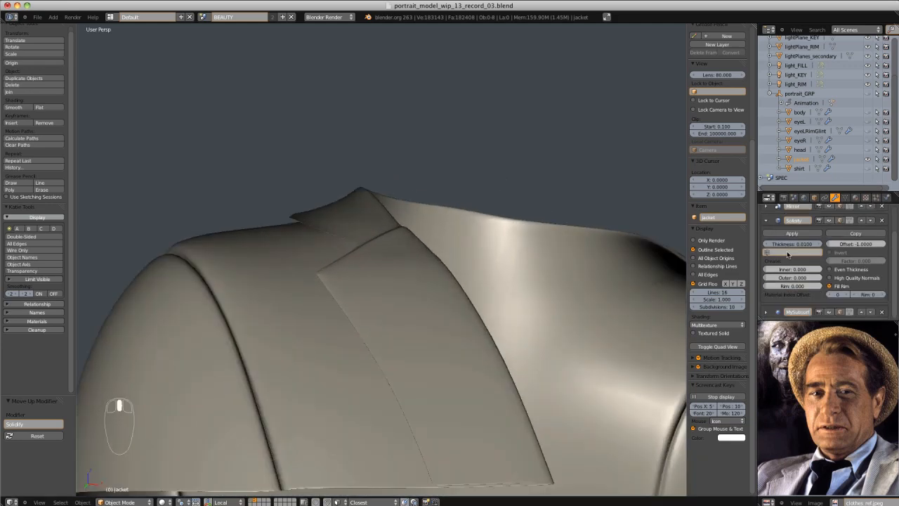
{"action": "left_click_drag", "start_coordinate": [792, 245], "coordinate": [804, 244]}
{"action": "middle_click_drag", "start_coordinate": [550, 260], "coordinate": [611, 264]}
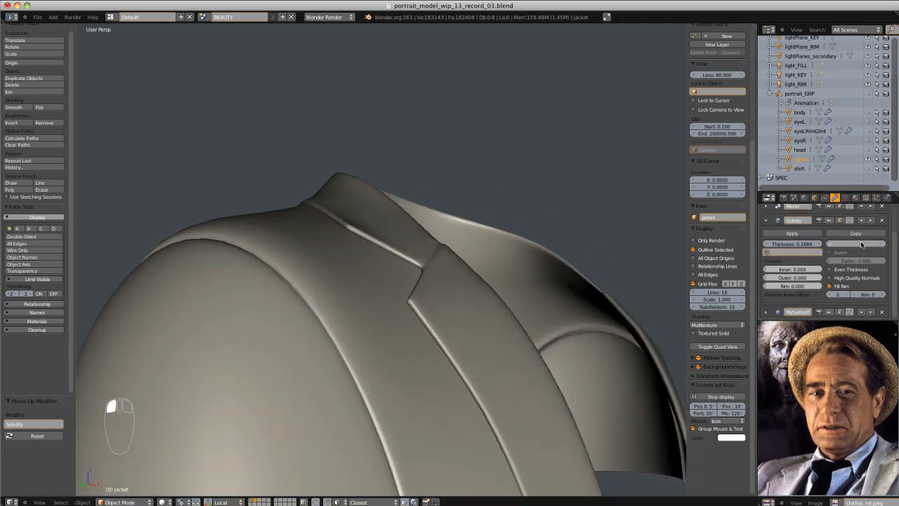
{"action": "key", "text": "Return"}
Unhide the rest of the portrait so the jacket can be viewed with the head, body and shirt
{"action": "middle_click_drag", "start_coordinate": [422, 270], "coordinate": [463, 173]}
{"action": "scroll", "coordinate": [550, 264], "scroll_direction": "down", "scroll_amount": 3}
{"action": "scroll", "coordinate": [427, 164], "scroll_direction": "down", "scroll_amount": 4}
{"action": "key", "text": "a"}
{"action": "key", "text": "a"}
{"action": "scroll", "coordinate": [482, 239], "scroll_direction": "up", "scroll_amount": 5}
{"action": "middle_click_drag", "start_coordinate": [482, 240], "coordinate": [508, 192]}
{"action": "scroll", "coordinate": [494, 296], "scroll_direction": "down", "scroll_amount": 4}
{"action": "key", "text": "alt+h"}
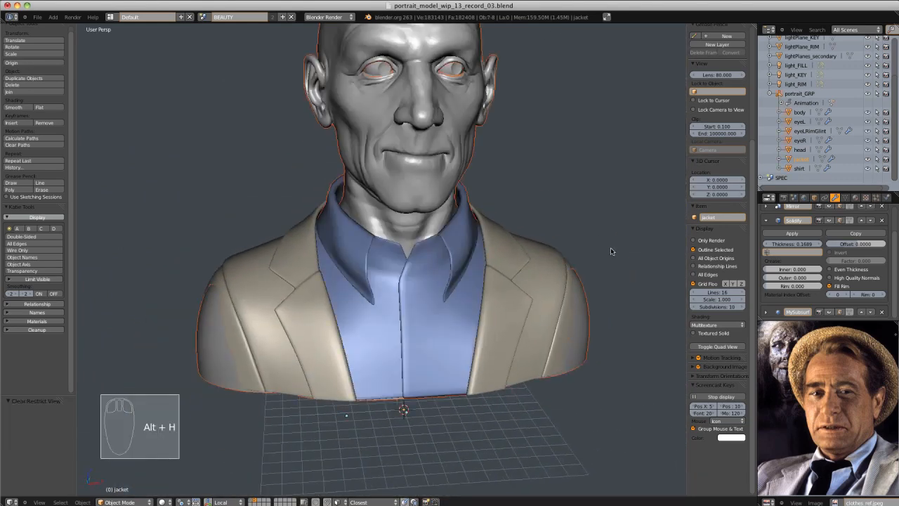
Delete the body object from the portrait and save the scene
{"action": "key", "text": "a"}
{"action": "middle_click_drag", "start_coordinate": [238, 360], "coordinate": [232, 335]}
{"action": "right_click", "coordinate": [298, 325]}
{"action": "key", "text": "x"}
{"action": "scroll", "coordinate": [478, 278], "scroll_direction": "down", "scroll_amount": 2}
{"action": "scroll", "coordinate": [443, 293], "scroll_direction": "up", "scroll_amount": 2}
{"action": "mouse_move", "coordinate": [478, 278]}
{"action": "middle_mouse_down"}
{"action": "mouse_move", "coordinate": [443, 293]}
{"action": "mouse_move", "coordinate": [464, 286]}
{"action": "middle_mouse_up"}
{"action": "scroll", "coordinate": [443, 293], "scroll_direction": "down", "scroll_amount": 3}
{"action": "scroll", "coordinate": [464, 287], "scroll_direction": "down", "scroll_amount": 1}
{"action": "key", "text": "ctrl+s"}
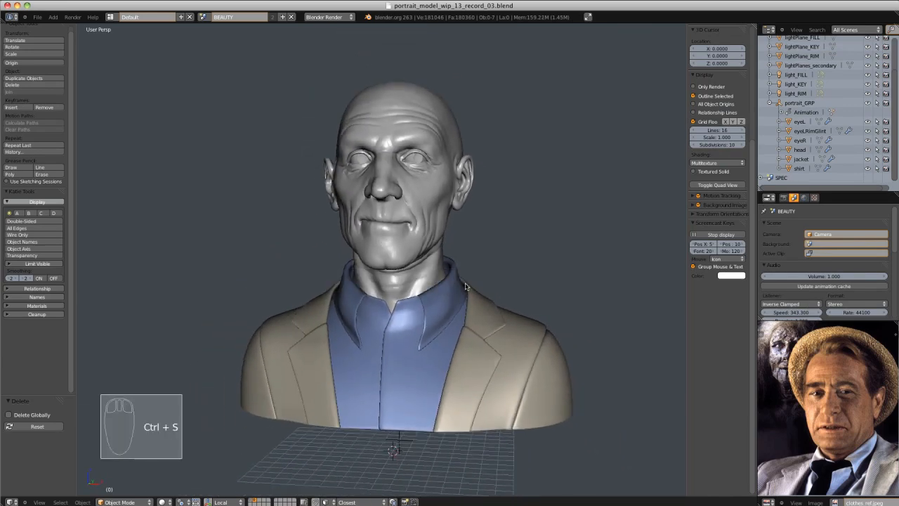
Add a plane mesh, name it tie, and parent it to portrait_GRP
{"action": "mouse_move", "coordinate": [465, 287]}
{"action": "middle_mouse_down"}
{"action": "mouse_move", "coordinate": [404, 244]}
{"action": "mouse_move", "coordinate": [383, 304]}
{"action": "mouse_move", "coordinate": [479, 272]}
{"action": "mouse_move", "coordinate": [445, 281]}
{"action": "mouse_move", "coordinate": [454, 282]}
{"action": "middle_mouse_up"}
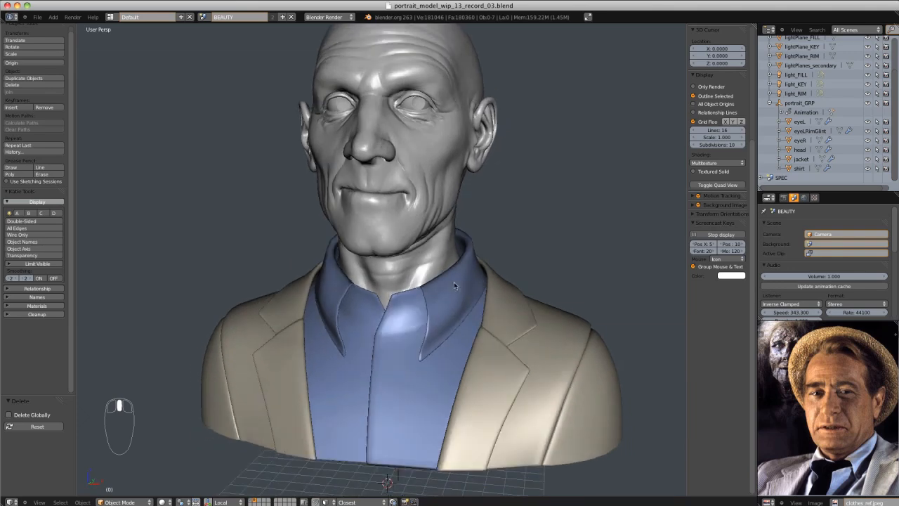
{"action": "key", "text": "shift+a"}
{"action": "left_click", "coordinate": [492, 304]}
{"action": "scroll", "coordinate": [491, 334], "scroll_direction": "down", "scroll_amount": 2}
{"action": "key", "text": "Tab"}
{"action": "key", "text": "Tab"}
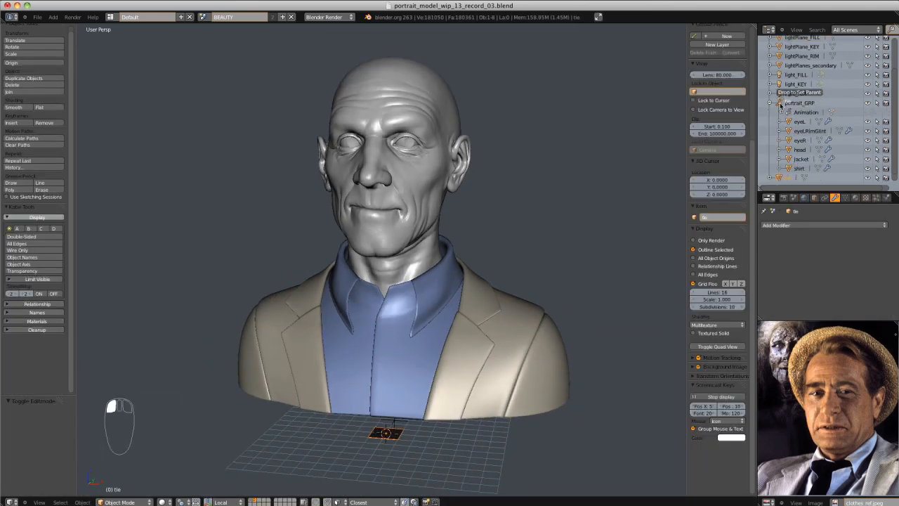
{"action": "key", "text": "z"}
{"action": "key", "text": "z"}
Reduce the tie plane to a single edge by deleting vertices and place that edge on the shirt's lower front
{"action": "middle_click_drag", "start_coordinate": [460, 238], "coordinate": [428, 328]}
{"action": "key", "text": "Tab"}
{"action": "scroll", "coordinate": [428, 329], "scroll_direction": "up", "scroll_amount": 2}
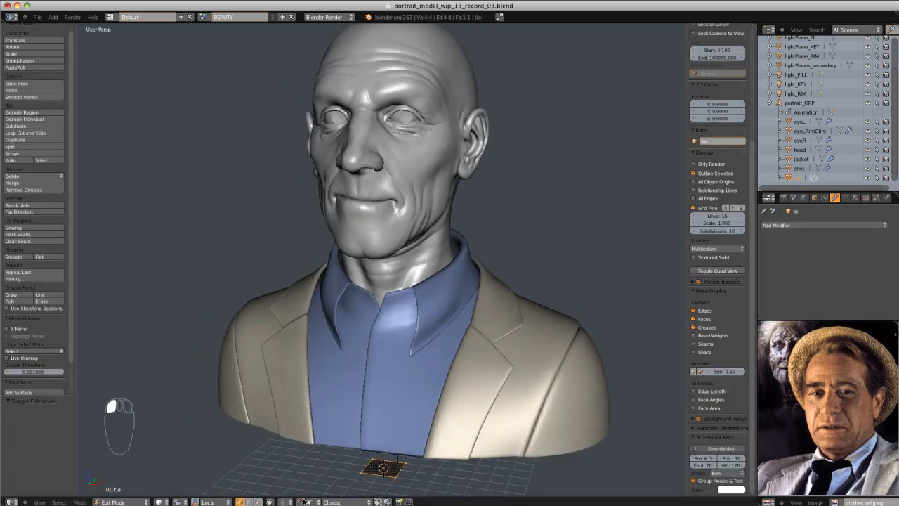
{"action": "middle_click_drag", "start_coordinate": [437, 377], "coordinate": [397, 403]}
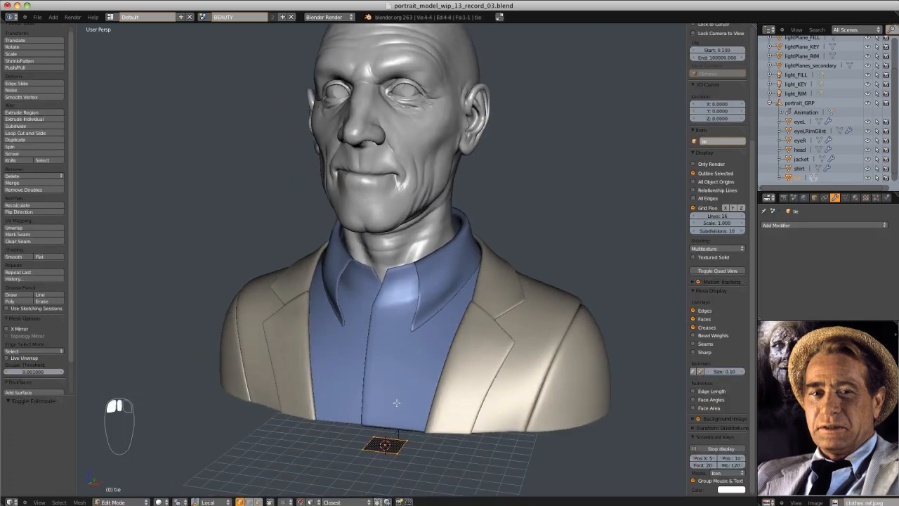
{"action": "key", "text": "x"}
{"action": "left_click", "coordinate": [386, 440]}
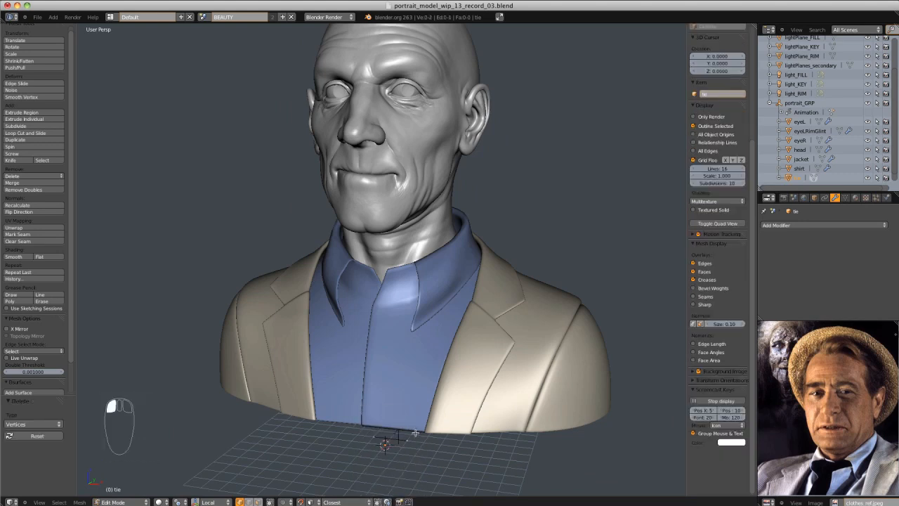
{"action": "right_click", "coordinate": [387, 418]}
{"action": "key", "text": "g"}
{"action": "left_click", "coordinate": [351, 411]}
{"action": "middle_click_drag", "start_coordinate": [345, 411], "coordinate": [379, 414]}
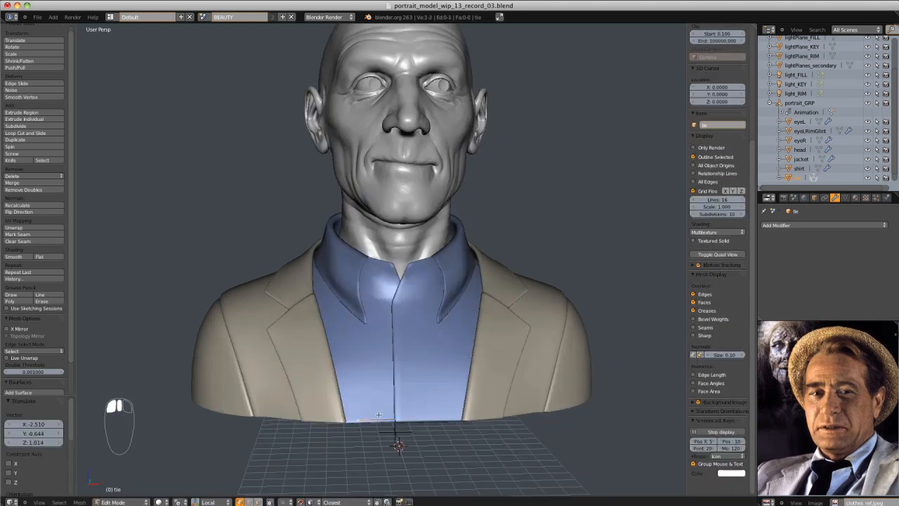
Extrude the edge up about 5.34 in Z, then move its upper outer vertex about 0.535 inward along X
{"action": "key", "text": "e"}
{"action": "left_click", "coordinate": [393, 313]}
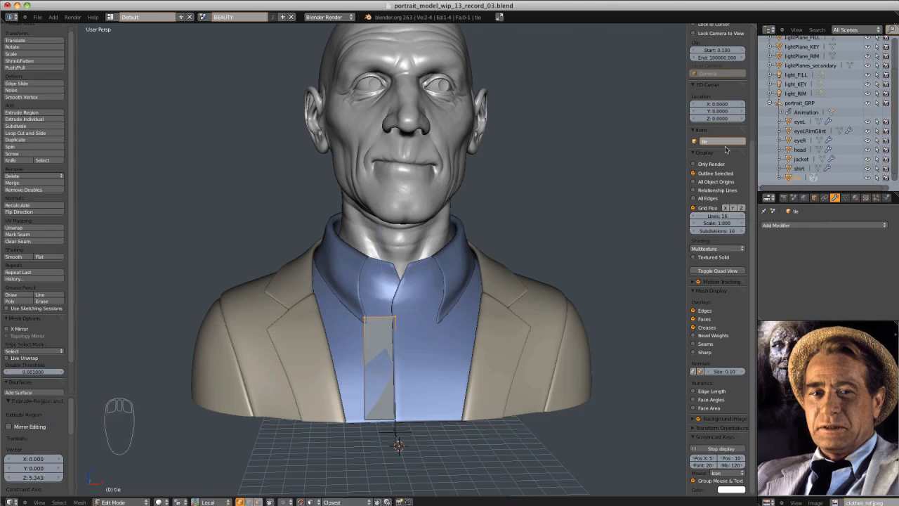
{"action": "left_click", "coordinate": [397, 330]}
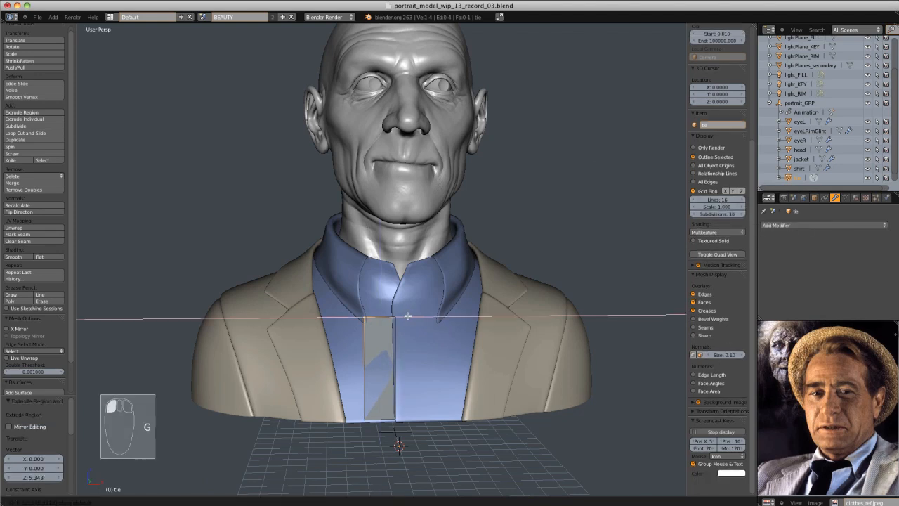
{"action": "left_click", "coordinate": [408, 316]}
{"action": "scroll", "coordinate": [375, 363], "scroll_direction": "down", "scroll_amount": 3}
{"action": "left_click", "coordinate": [419, 358]}
{"action": "scroll", "coordinate": [401, 325], "scroll_direction": "up", "scroll_amount": 1}
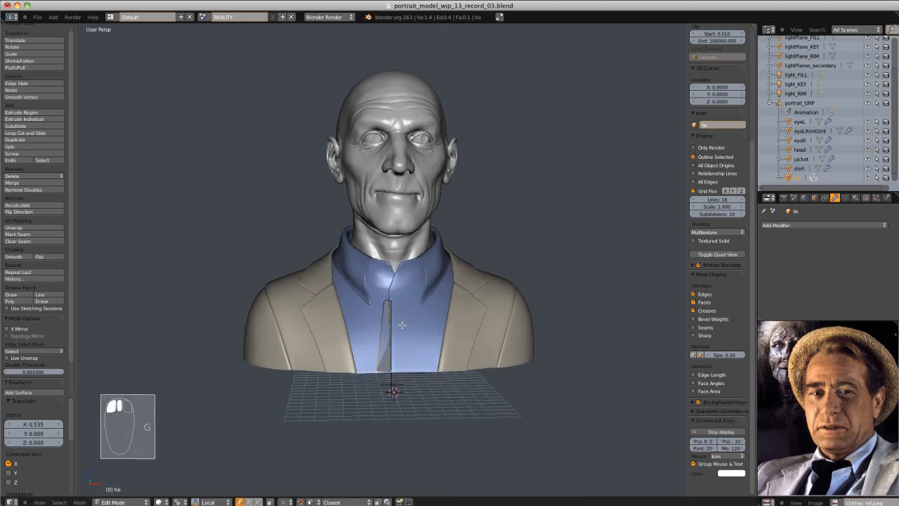
Examine the tie strip against the shirt from several angles in solid and wireframe display
{"action": "scroll", "coordinate": [401, 325], "scroll_direction": "up", "scroll_amount": 1}
{"action": "middle_click_drag", "start_coordinate": [401, 325], "coordinate": [427, 280]}
{"action": "scroll", "coordinate": [351, 308], "scroll_direction": "down", "scroll_amount": 2}
{"action": "scroll", "coordinate": [352, 307], "scroll_direction": "up", "scroll_amount": 1}
{"action": "key", "text": "Tab"}
{"action": "key", "text": "z"}
{"action": "key", "text": "z"}
{"action": "scroll", "coordinate": [406, 306], "scroll_direction": "down", "scroll_amount": 2}
{"action": "left_click", "coordinate": [428, 280]}
{"action": "left_click", "coordinate": [485, 281], "text": "shift"}
{"action": "middle_click_drag", "start_coordinate": [484, 281], "coordinate": [500, 298]}
{"action": "key", "text": "z"}
{"action": "key", "text": "z"}
{"action": "scroll", "coordinate": [450, 290], "scroll_direction": "up", "scroll_amount": 3}
{"action": "key", "text": "z"}
{"action": "key", "text": "z"}
{"action": "left_click", "coordinate": [338, 400]}
{"action": "middle_click_drag", "start_coordinate": [338, 398], "coordinate": [387, 376]}
{"action": "key", "text": "z"}
{"action": "key", "text": "z"}
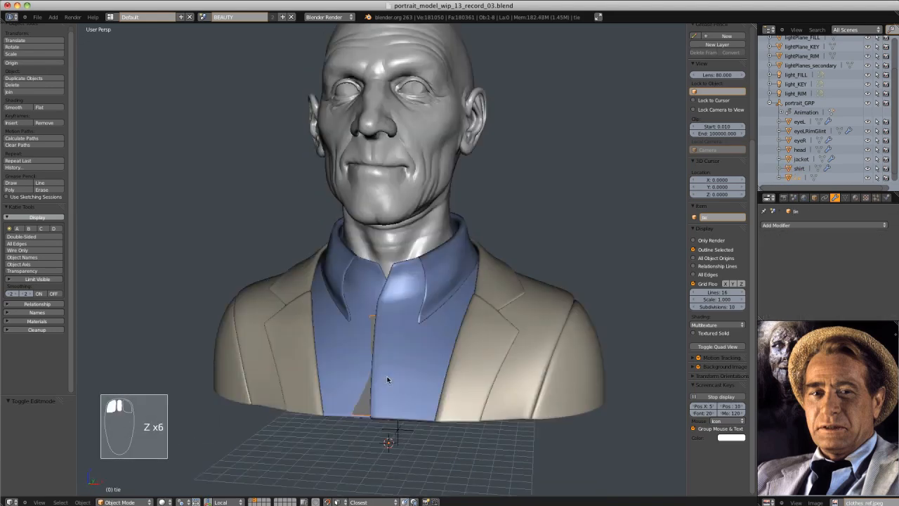
Add a Mirror modifier to the tie mesh
{"action": "key", "text": "Tab"}
{"action": "left_click", "coordinate": [372, 415], "text": "shift"}
{"action": "middle_click_drag", "start_coordinate": [376, 315], "coordinate": [442, 330]}
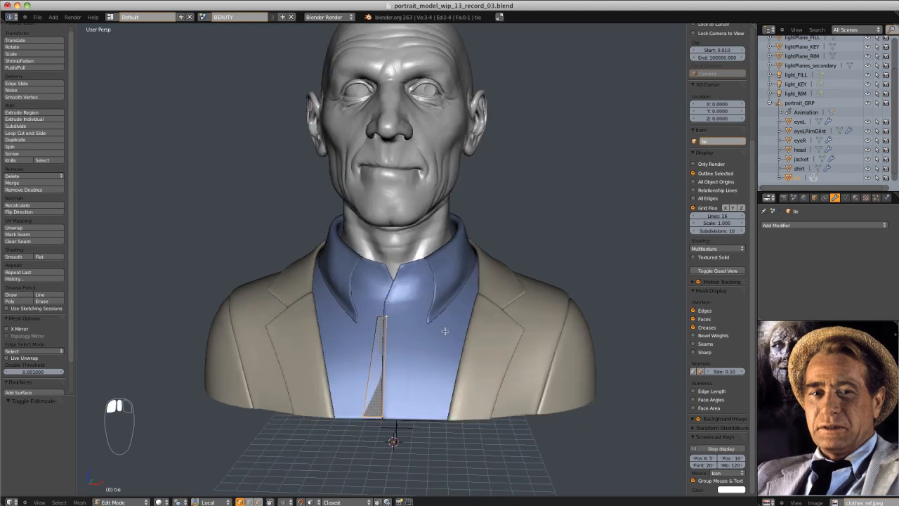
{"action": "left_click", "coordinate": [823, 225]}
{"action": "left_click", "coordinate": [730, 295]}
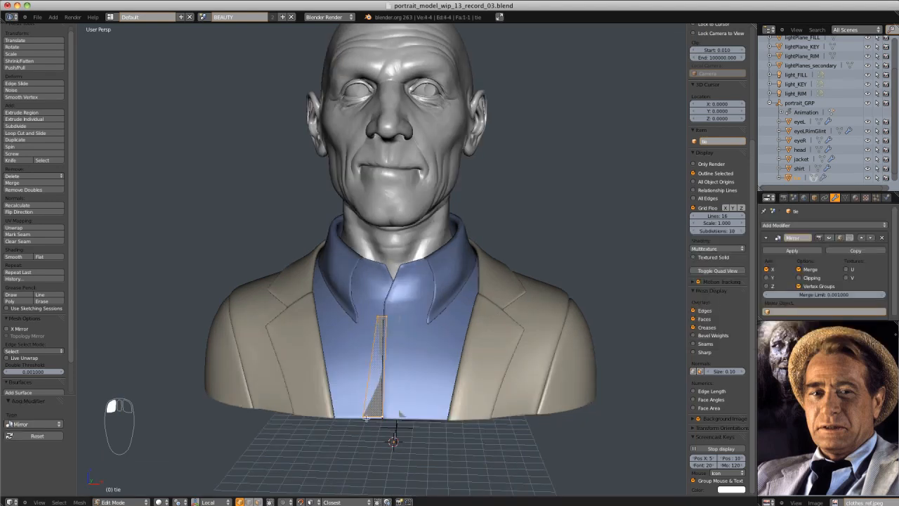
Enable Clipping on the tie's Mirror modifier and align the inner vertices on the centre line by scaling them to 0 in X
{"action": "left_click", "coordinate": [387, 311]}
{"action": "left_click", "coordinate": [381, 420], "text": "shift"}
{"action": "scroll", "coordinate": [405, 316], "scroll_direction": "up", "scroll_amount": 1}
{"action": "middle_click_drag", "start_coordinate": [406, 317], "coordinate": [405, 326]}
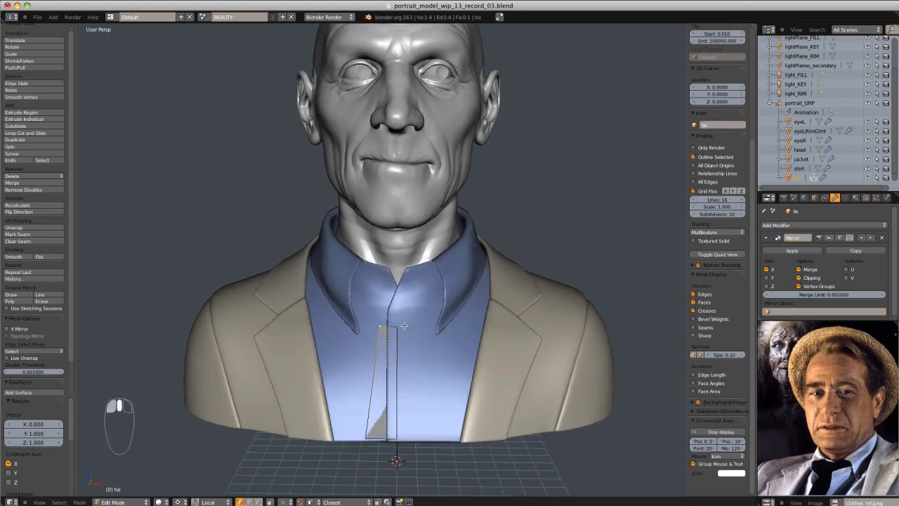
Select the tie strip's corner vertices and fill them with a face
{"action": "left_click", "coordinate": [381, 327]}
{"action": "left_click", "coordinate": [369, 432], "text": "shift"}
{"action": "left_click_drag", "start_coordinate": [415, 478], "coordinate": [420, 429], "text": "ctrl"}
{"action": "key", "text": "f"}
{"action": "key", "text": "z"}
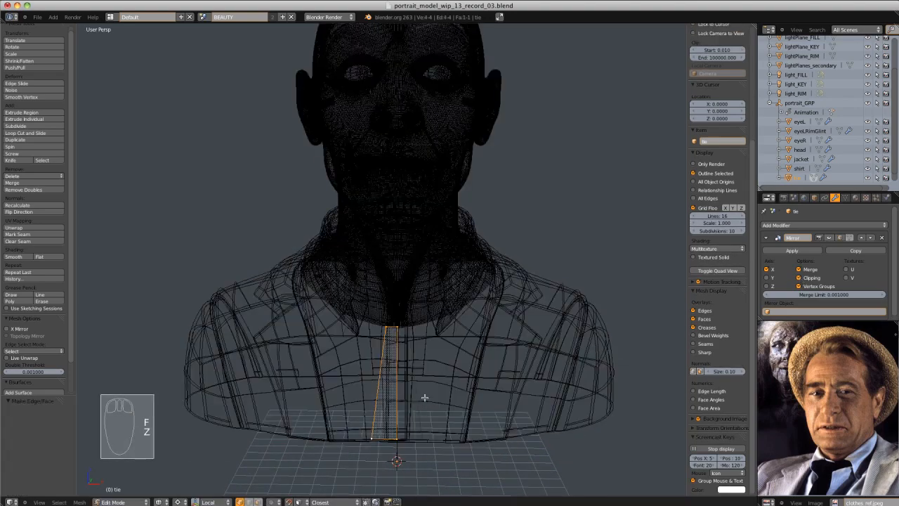
{"action": "key", "text": "z"}
{"action": "key", "text": "z"}
Extrude the tie's top edge upward and widen its upper end to form the knot
{"action": "mouse_move", "coordinate": [423, 396]}
{"action": "middle_mouse_down"}
{"action": "mouse_move", "coordinate": [357, 388]}
{"action": "mouse_move", "coordinate": [357, 380]}
{"action": "mouse_move", "coordinate": [444, 385]}
{"action": "mouse_move", "coordinate": [373, 381]}
{"action": "mouse_move", "coordinate": [351, 394]}
{"action": "middle_mouse_up"}
{"action": "key", "text": "z"}
{"action": "left_click", "coordinate": [378, 328]}
{"action": "scroll", "coordinate": [382, 337], "scroll_direction": "up", "scroll_amount": 2}
{"action": "left_click", "coordinate": [395, 361], "text": "shift"}
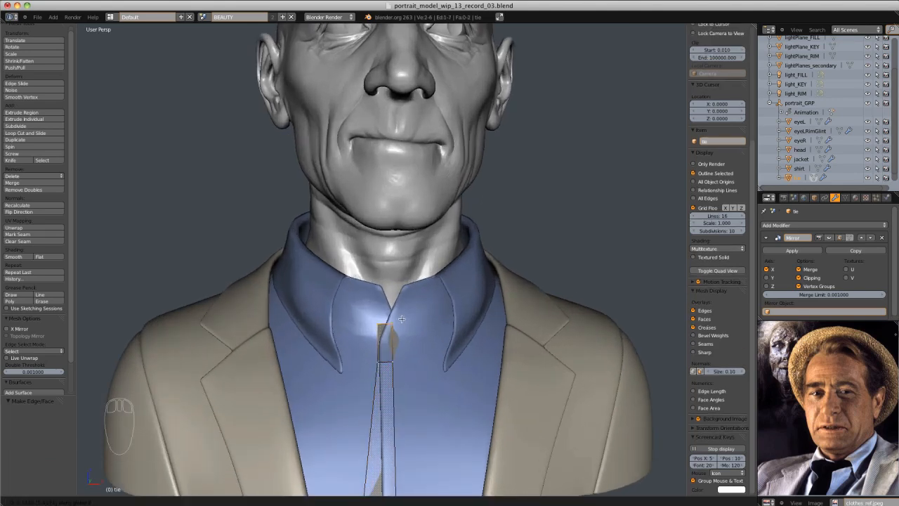
{"action": "key", "text": "e"}
{"action": "left_click", "coordinate": [427, 331]}
{"action": "left_click", "coordinate": [412, 331]}
Cut one vertical and one horizontal edge loop through the tie knot
{"action": "mouse_move", "coordinate": [412, 331]}
{"action": "middle_mouse_down"}
{"action": "mouse_move", "coordinate": [427, 321]}
{"action": "mouse_move", "coordinate": [415, 311]}
{"action": "mouse_move", "coordinate": [420, 318]}
{"action": "middle_mouse_up"}
{"action": "key", "text": "ctrl+r"}
{"action": "left_click", "coordinate": [406, 331]}
{"action": "right_click", "coordinate": [406, 331]}
{"action": "key", "text": "ctrl+r"}
{"action": "left_click", "coordinate": [399, 316]}
{"action": "right_click", "coordinate": [398, 316]}
{"action": "scroll", "coordinate": [398, 316], "scroll_direction": "down", "scroll_amount": 1}
Add horizontal edge loops along the tie's length and move the vertices at its lower end down about 0.15 in Z
{"action": "key", "text": "ctrl+r"}
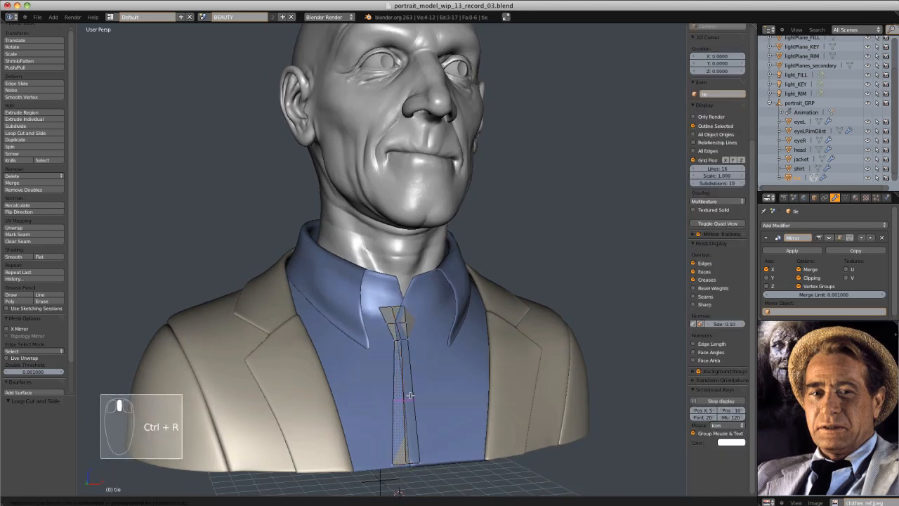
{"action": "left_click", "coordinate": [410, 395]}
{"action": "scroll", "coordinate": [410, 396], "scroll_direction": "down", "scroll_amount": 1}
{"action": "key", "text": "ctrl+r"}
{"action": "left_click", "coordinate": [402, 423]}
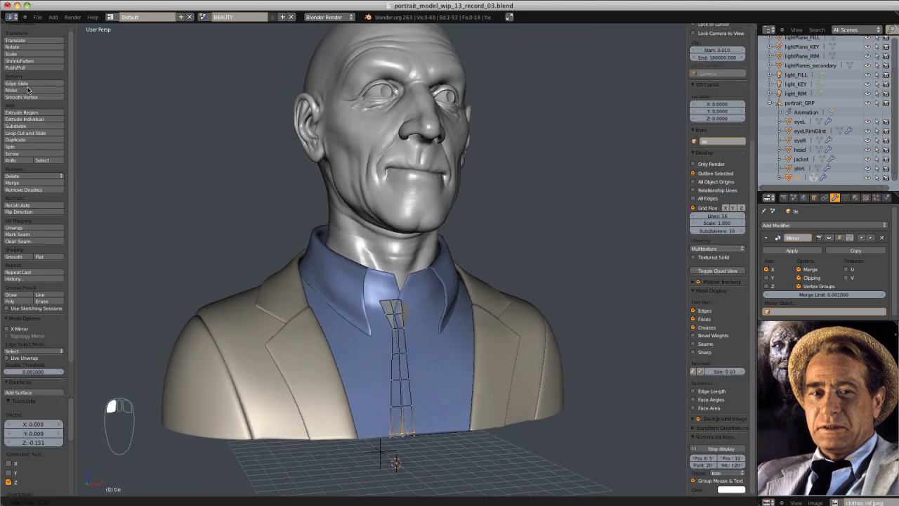
Examine how the flat tie sits against the shirt and collar from the side
{"action": "key", "text": "Tab"}
{"action": "key", "text": "z"}
{"action": "key", "text": "z"}
{"action": "middle_click_drag", "start_coordinate": [351, 281], "coordinate": [483, 254]}
{"action": "key", "text": "Tab"}
{"action": "scroll", "coordinate": [394, 283], "scroll_direction": "up", "scroll_amount": 3}
{"action": "key", "text": "a"}
{"action": "key", "text": "a"}
{"action": "key", "text": "ctrl+alt+KP_4"}
{"action": "key", "text": "Tab"}
{"action": "key", "text": "z"}
{"action": "key", "text": "z"}
Extrude the whole tie mesh and push it outward with Shrink/Fatten to give it thickness
{"action": "key", "text": "Tab"}
{"action": "key", "text": "a"}
{"action": "key", "text": "e"}
{"action": "left_click", "coordinate": [436, 279]}
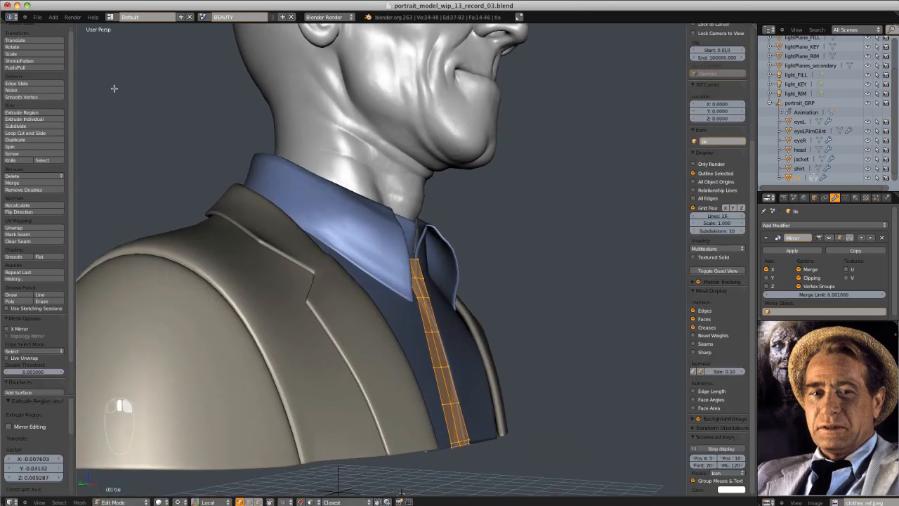
{"action": "left_click", "coordinate": [438, 230]}
{"action": "middle_click_drag", "start_coordinate": [438, 230], "coordinate": [401, 184]}
Select the knot's front faces, extrude them, and push them outward about 0.138 with Shrink/Fatten
{"action": "key", "text": "a"}
{"action": "key", "text": "ctrl+Tab"}
{"action": "left_click", "coordinate": [433, 319]}
{"action": "key", "text": "z"}
{"action": "key", "text": "z"}
{"action": "left_click", "coordinate": [421, 280], "text": "shift"}
{"action": "left_click", "coordinate": [428, 313], "text": "shift"}
{"action": "key", "text": "e"}
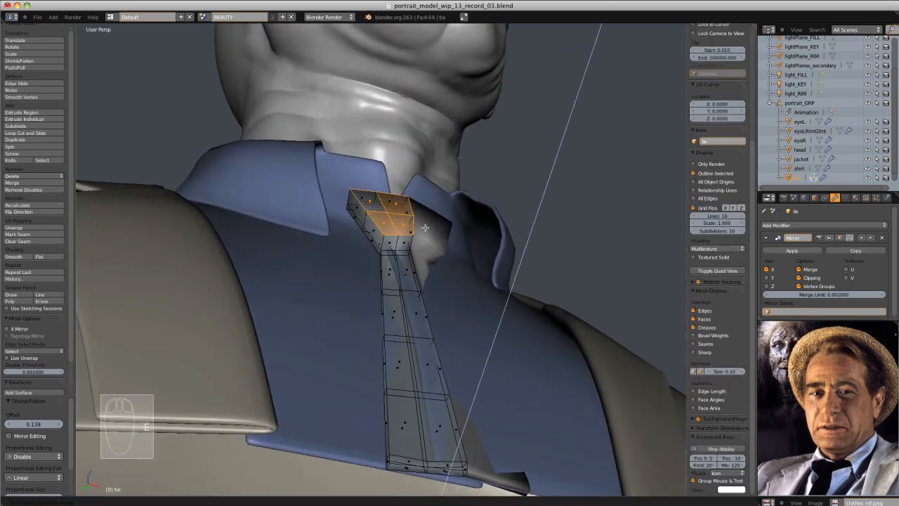
{"action": "left_click", "coordinate": [425, 227]}
{"action": "middle_click_drag", "start_coordinate": [429, 226], "coordinate": [415, 222]}
Select all vertices along the tie's centre line and flatten them by scaling to 0 in X
{"action": "key", "text": "ctrl+Tab"}
{"action": "left_click", "coordinate": [401, 198]}
{"action": "middle_click_drag", "start_coordinate": [390, 190], "coordinate": [373, 200]}
{"action": "key", "text": "z"}
{"action": "key", "text": "a"}
{"action": "key", "text": "b"}
{"action": "left_click_drag", "start_coordinate": [373, 196], "coordinate": [478, 465]}
{"action": "key", "text": "x"}
{"action": "key", "text": "0"}
{"action": "key", "text": "Return"}
{"action": "key", "text": "z"}
{"action": "middle_click_drag", "start_coordinate": [432, 257], "coordinate": [467, 274]}
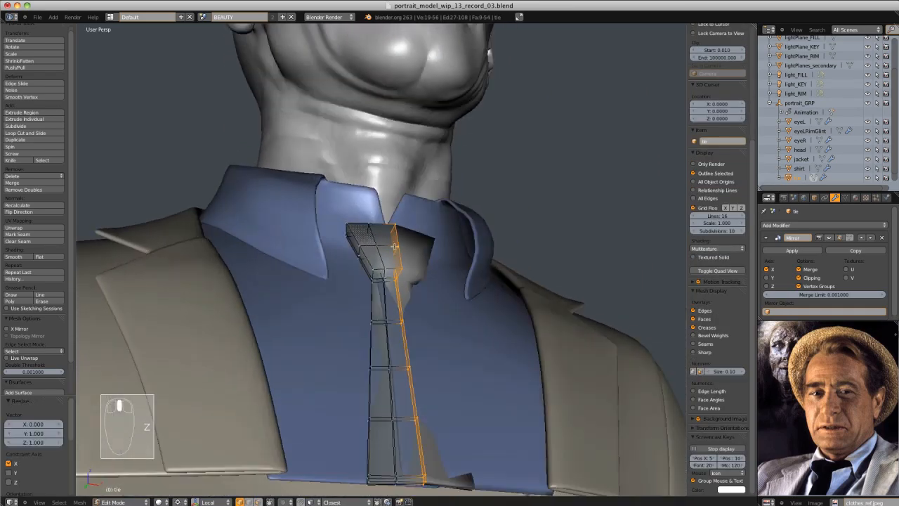
Move the outer corner vertices at the top of the tie knot inward toward the centre
{"action": "scroll", "coordinate": [394, 274], "scroll_direction": "up", "scroll_amount": 3}
{"action": "left_click", "coordinate": [352, 272]}
{"action": "left_click", "coordinate": [371, 275], "text": "shift"}
{"action": "middle_click_drag", "start_coordinate": [353, 272], "coordinate": [382, 274]}
{"action": "left_click", "coordinate": [373, 278], "text": "shift"}
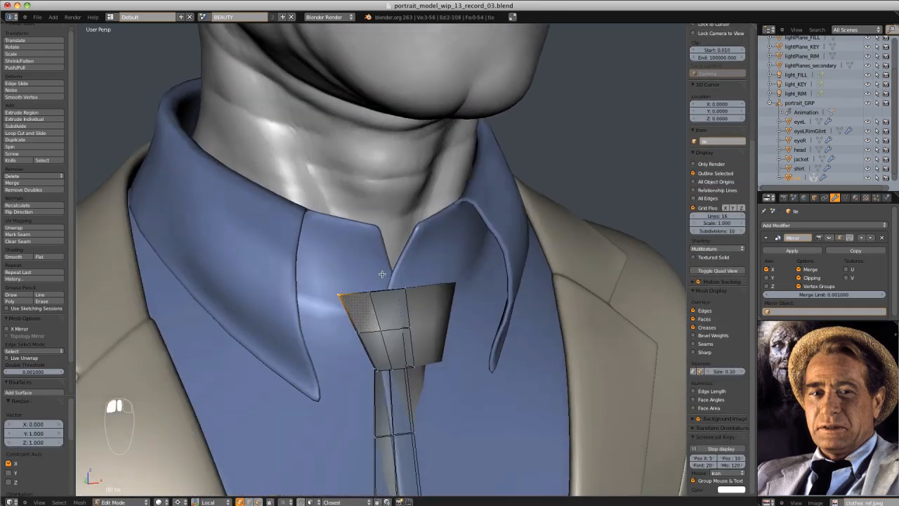
Shift the top vertices of the knot's intermediate column toward the centre
{"action": "key", "text": "a"}
{"action": "key", "text": "z"}
{"action": "key", "text": "b"}
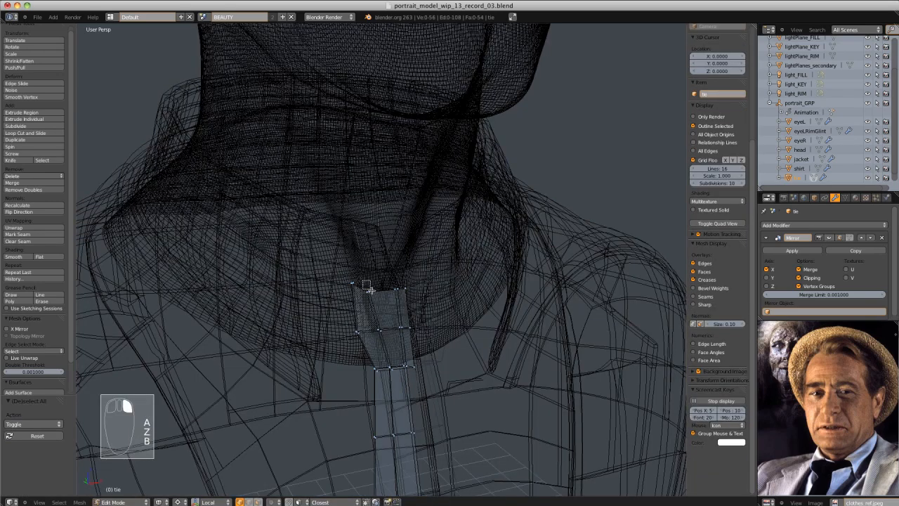
{"action": "left_click_drag", "start_coordinate": [363, 282], "coordinate": [380, 298]}
{"action": "key", "text": "z"}
{"action": "key", "text": "g"}
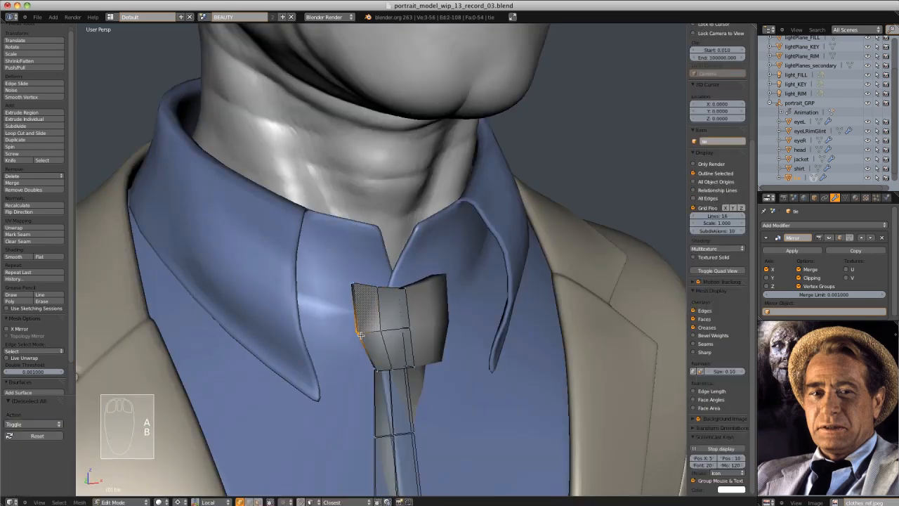
Reposition the outer mid-height vertices of the knot to reshape its side profile
{"action": "middle_click_drag", "start_coordinate": [356, 322], "coordinate": [400, 313]}
{"action": "key", "text": "a"}
{"action": "key", "text": "z"}
{"action": "key", "text": "b"}
{"action": "key", "text": "g"}
{"action": "left_click", "coordinate": [380, 322]}
{"action": "key", "text": "z"}
Add a horizontal edge loop around the tie knot near its lower end
{"action": "scroll", "coordinate": [380, 322], "scroll_direction": "down", "scroll_amount": 4}
{"action": "scroll", "coordinate": [389, 318], "scroll_direction": "up", "scroll_amount": 5}
{"action": "key", "text": "ctrl+Tab"}
{"action": "left_click", "coordinate": [383, 324]}
{"action": "key", "text": "ctrl+r"}
{"action": "left_click", "coordinate": [416, 333]}
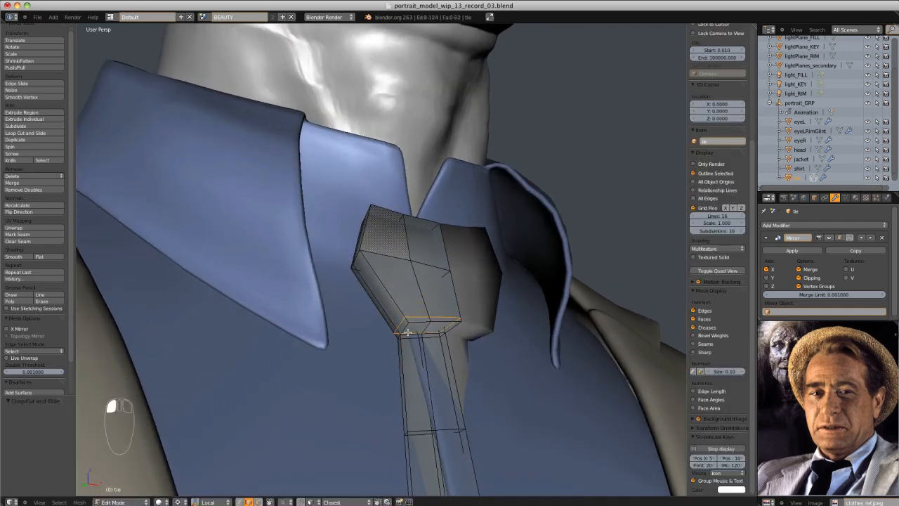
Add an edge loop at the top of the tie's tail just beneath the knot and switch the tie to Sculpt Mode
{"action": "key", "text": "ctrl+r"}
{"action": "left_click", "coordinate": [410, 352]}
{"action": "left_click", "coordinate": [402, 314]}
{"action": "scroll", "coordinate": [427, 307], "scroll_direction": "down", "scroll_amount": 1}
{"action": "key", "text": "z"}
{"action": "key", "text": "z"}
{"action": "key", "text": "Tab"}
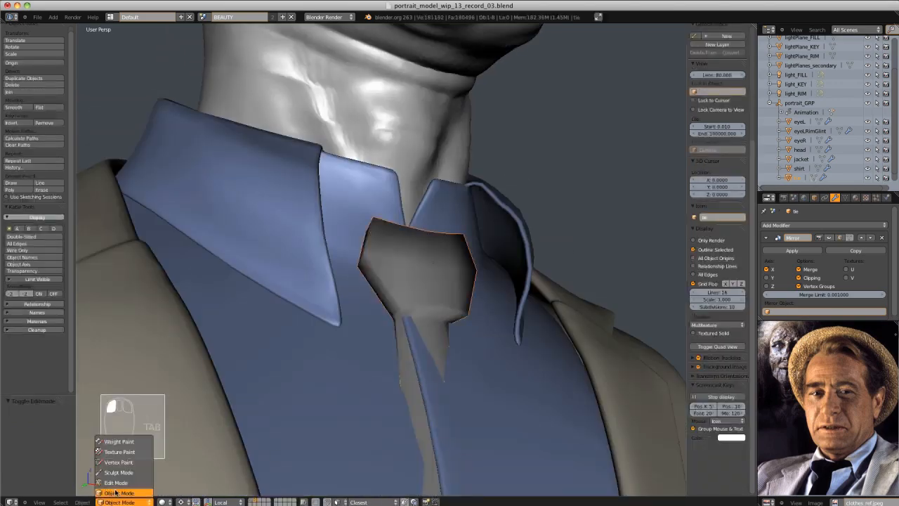
{"action": "left_click", "coordinate": [118, 472]}
{"action": "key", "text": "z"}
{"action": "key", "text": "z"}
{"action": "mouse_move", "coordinate": [473, 294]}
{"action": "middle_mouse_down"}
{"action": "mouse_move", "coordinate": [446, 296]}
{"action": "mouse_move", "coordinate": [351, 264]}
{"action": "mouse_move", "coordinate": [372, 258]}
{"action": "mouse_move", "coordinate": [416, 294]}
{"action": "mouse_move", "coordinate": [408, 285]}
{"action": "middle_mouse_up"}
{"action": "scroll", "coordinate": [427, 275], "scroll_direction": "down", "scroll_amount": 2}
{"action": "scroll", "coordinate": [426, 273], "scroll_direction": "down", "scroll_amount": 2}
Extrude the two upper side faces of the tie knot and scale the extruded faces to 0.7
{"action": "key", "text": "Tab"}
{"action": "scroll", "coordinate": [364, 258], "scroll_direction": "up", "scroll_amount": 2}
{"action": "scroll", "coordinate": [415, 293], "scroll_direction": "up", "scroll_amount": 3}
{"action": "key", "text": "ctrl+Tab"}
{"action": "left_click", "coordinate": [415, 297]}
{"action": "left_click", "coordinate": [402, 284]}
{"action": "left_click", "coordinate": [396, 281], "text": "shift"}
{"action": "scroll", "coordinate": [414, 295], "scroll_direction": "up", "scroll_amount": 1}
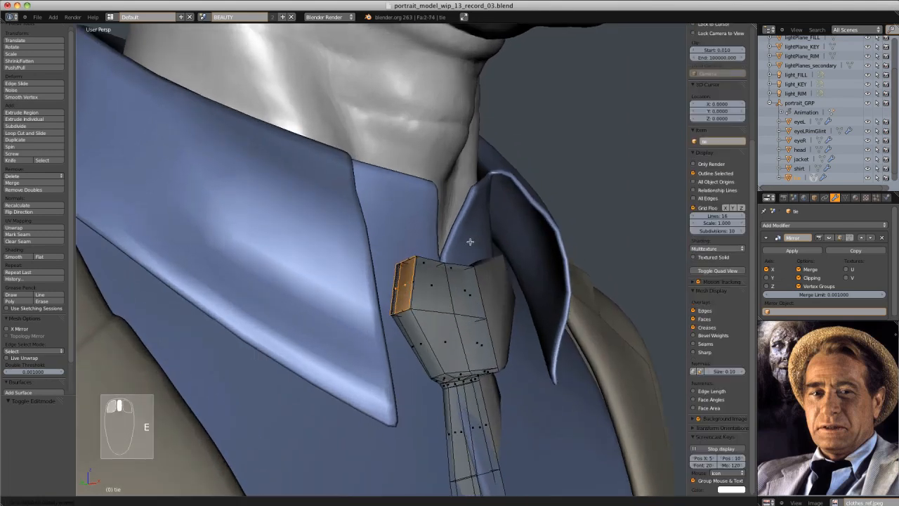
{"action": "left_click", "coordinate": [196, 463]}
{"action": "key", "text": "s"}
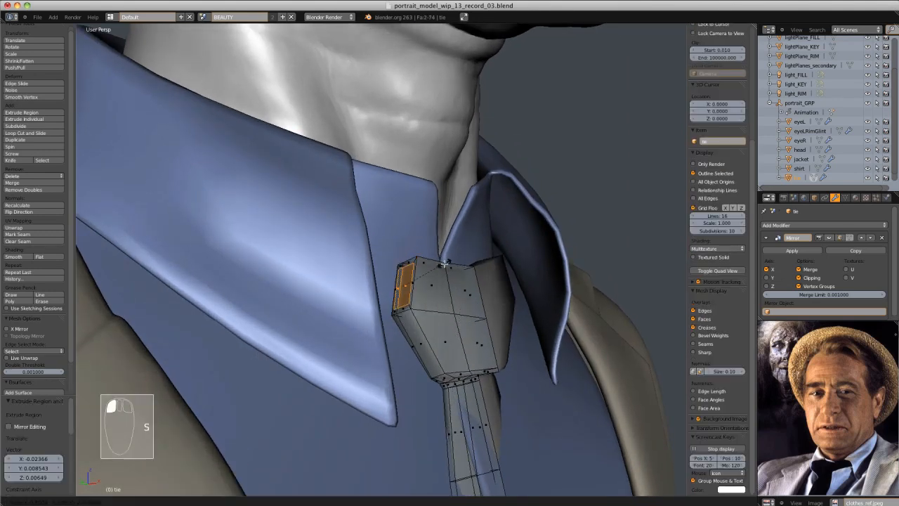
{"action": "left_click", "coordinate": [439, 267]}
Shrink the inset side faces along their normals, extrude them again and scale them down as the neckband's base
{"action": "middle_click_drag", "start_coordinate": [440, 268], "coordinate": [402, 276]}
{"action": "key", "text": "alt+s"}
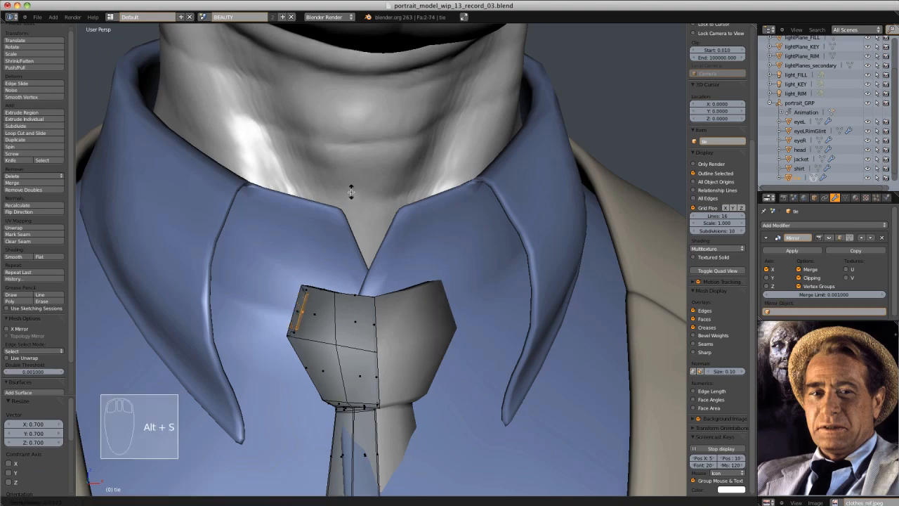
{"action": "left_click", "coordinate": [353, 195]}
{"action": "middle_click_drag", "start_coordinate": [353, 194], "coordinate": [395, 196]}
{"action": "key", "text": "e"}
{"action": "right_click", "coordinate": [395, 195]}
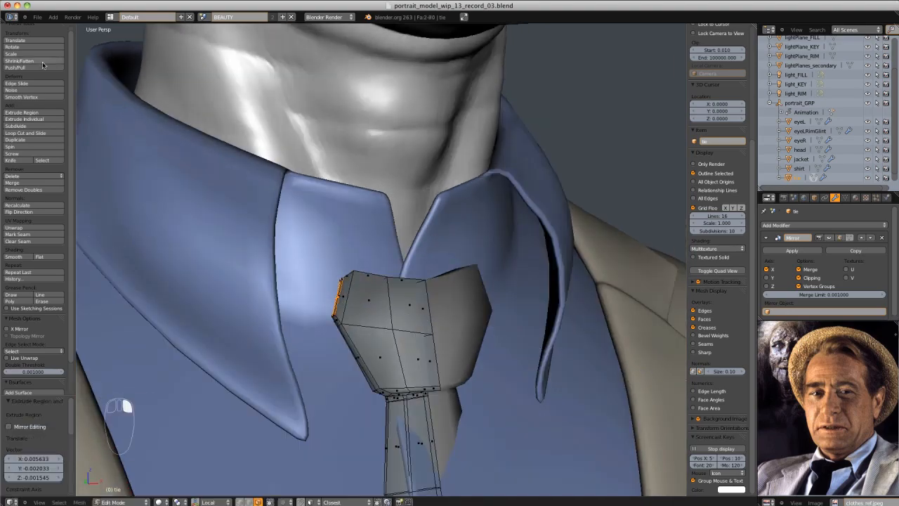
{"action": "mouse_move", "coordinate": [450, 184]}
{"action": "middle_mouse_down"}
{"action": "mouse_move", "coordinate": [478, 149]}
{"action": "mouse_move", "coordinate": [482, 175]}
{"action": "mouse_move", "coordinate": [607, 209]}
{"action": "mouse_move", "coordinate": [620, 223]}
{"action": "middle_mouse_up"}
{"action": "key", "text": "z"}
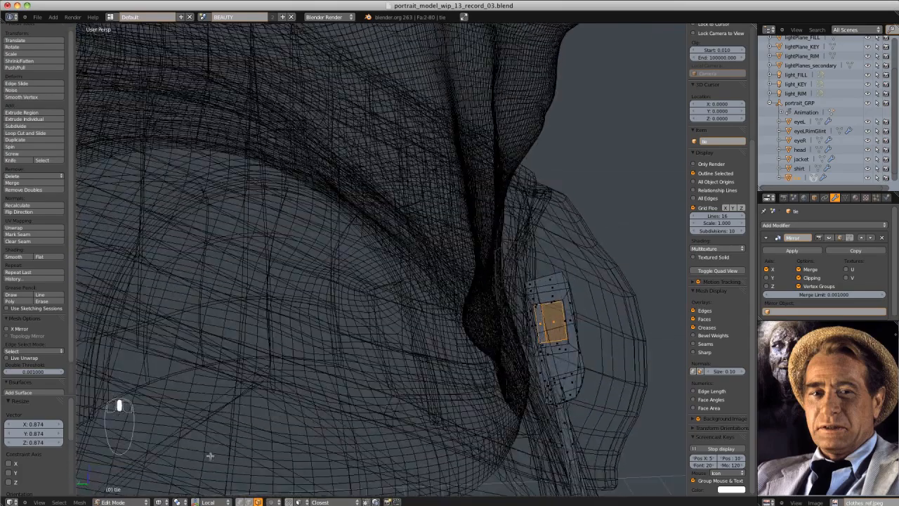
{"action": "middle_click_drag", "start_coordinate": [583, 251], "coordinate": [613, 236]}
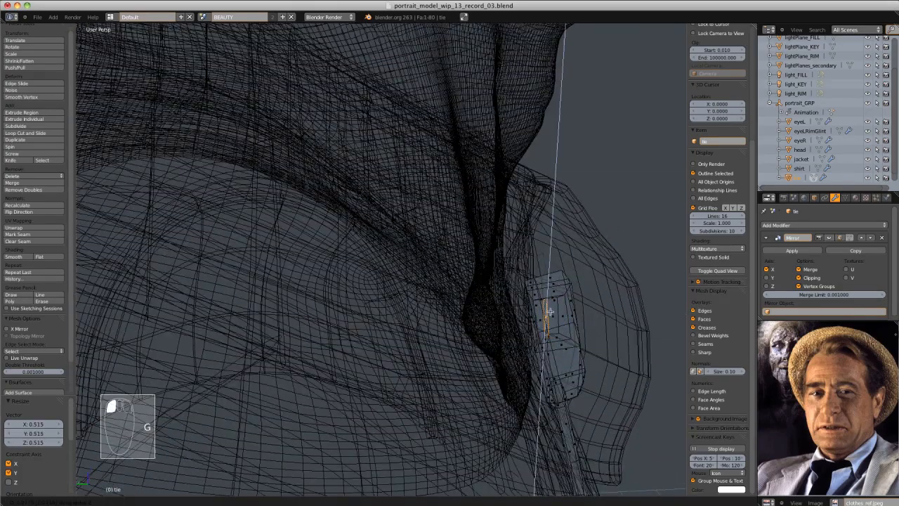
Extrude the neckband in segments from the side of the knot back under the shirt collar
{"action": "key", "text": "z"}
{"action": "mouse_move", "coordinate": [555, 310]}
{"action": "middle_mouse_down"}
{"action": "mouse_move", "coordinate": [441, 236]}
{"action": "mouse_move", "coordinate": [403, 223]}
{"action": "mouse_move", "coordinate": [414, 148]}
{"action": "mouse_move", "coordinate": [461, 218]}
{"action": "middle_mouse_up"}
{"action": "left_click", "coordinate": [380, 209]}
{"action": "key", "text": "z"}
{"action": "left_click", "coordinate": [531, 238]}
{"action": "mouse_move", "coordinate": [530, 238]}
{"action": "middle_mouse_down"}
{"action": "mouse_move", "coordinate": [447, 237]}
{"action": "mouse_move", "coordinate": [418, 229]}
{"action": "mouse_move", "coordinate": [399, 201]}
{"action": "middle_mouse_up"}
{"action": "key", "text": "z"}
{"action": "key", "text": "z"}
{"action": "key", "text": "e"}
{"action": "right_click", "coordinate": [387, 216]}
{"action": "key", "text": "g"}
{"action": "left_click", "coordinate": [334, 197]}
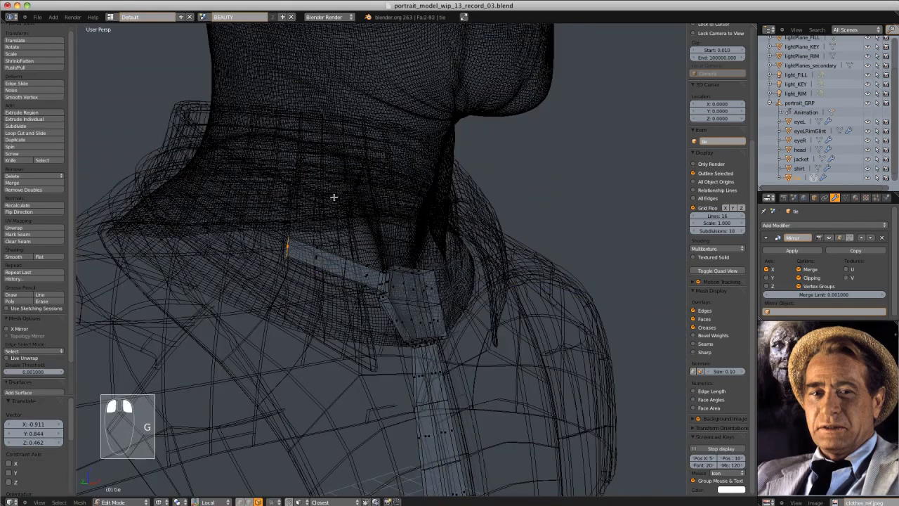
Adjust the rotation of the neckband's end faces and change to vertex selection
{"action": "left_click", "coordinate": [394, 225]}
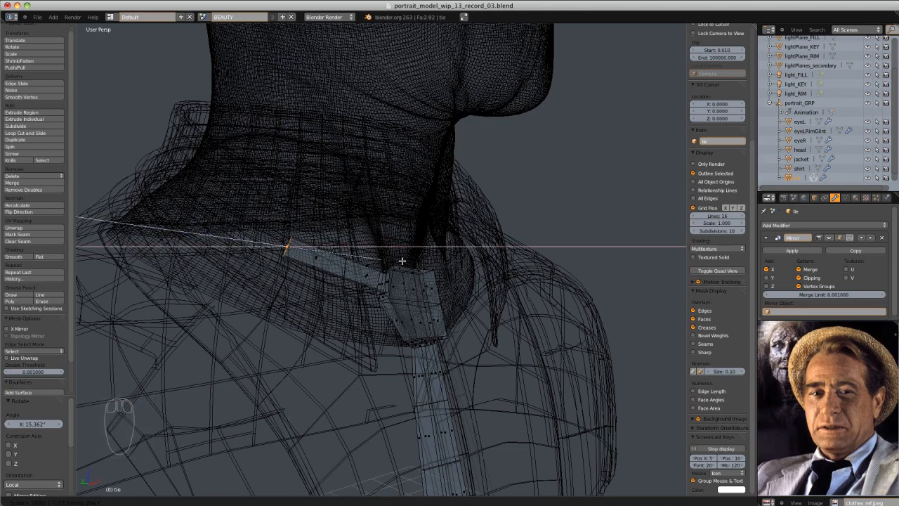
{"action": "left_click", "coordinate": [618, 200]}
{"action": "middle_click_drag", "start_coordinate": [394, 205], "coordinate": [337, 245]}
{"action": "key", "text": "ctrl+z"}
{"action": "key", "text": "ctrl+Tab"}
{"action": "left_click", "coordinate": [321, 255]}
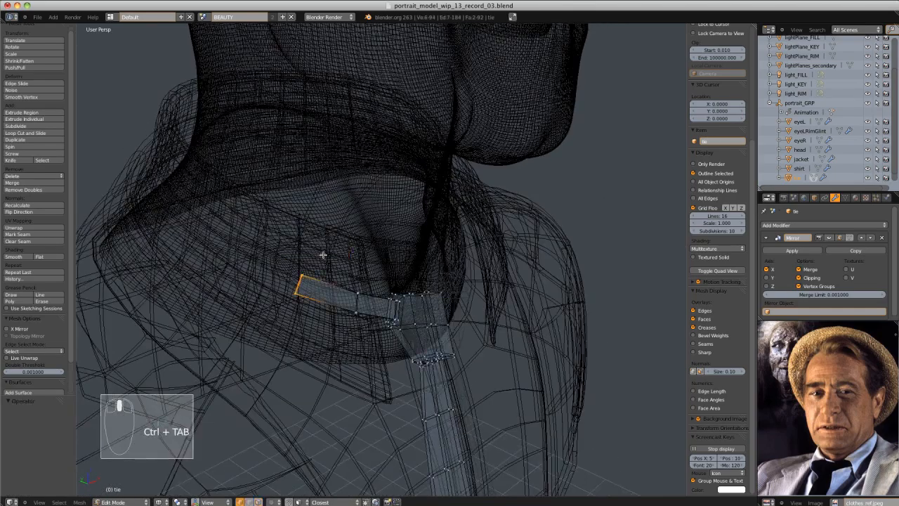
Move the upper vertices at the neckband's end and middle section to follow the collar
{"action": "key", "text": "a"}
{"action": "key", "text": "b"}
{"action": "left_click_drag", "start_coordinate": [281, 246], "coordinate": [362, 284]}
{"action": "key", "text": "g"}
{"action": "left_click", "coordinate": [327, 239]}
{"action": "key", "text": "a"}
{"action": "key", "text": "b"}
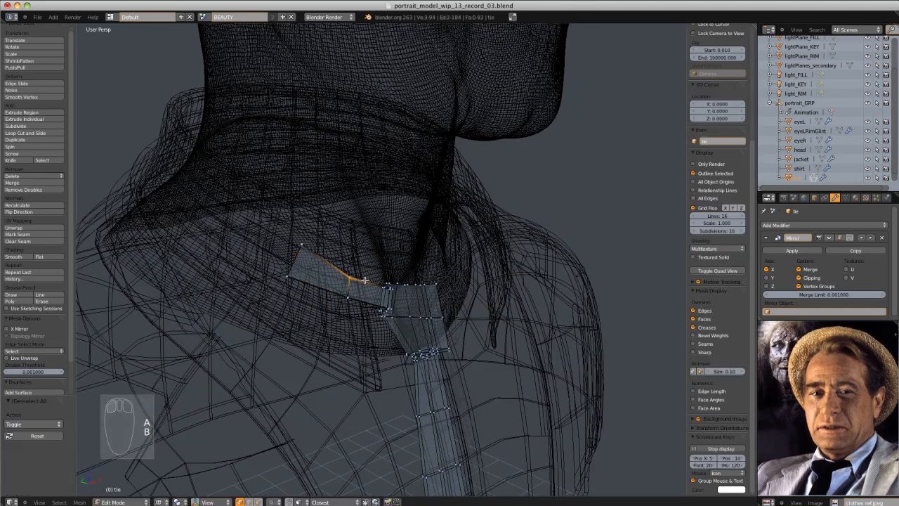
{"action": "left_click", "coordinate": [371, 266]}
Add an edge loop across the neckband close to the knot and reposition its upper vertices
{"action": "middle_click_drag", "start_coordinate": [371, 266], "coordinate": [357, 278]}
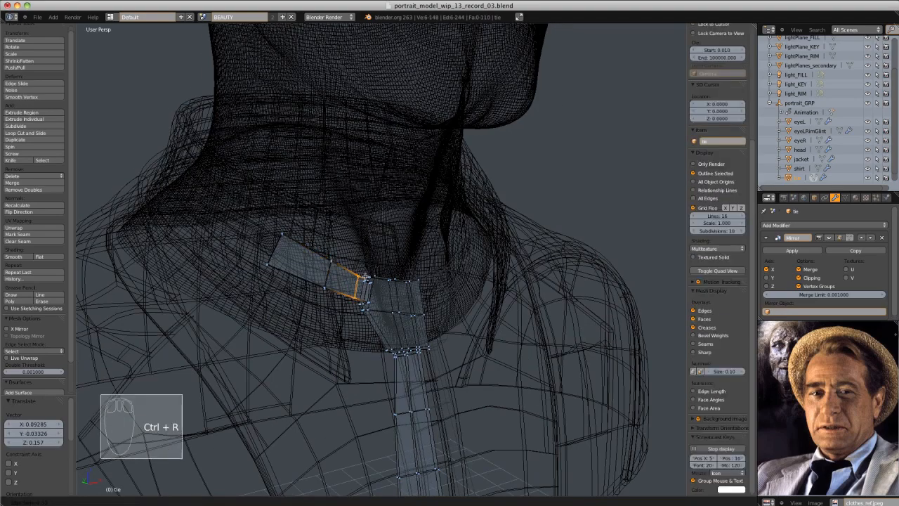
{"action": "left_click", "coordinate": [364, 276]}
{"action": "key", "text": "a"}
{"action": "key", "text": "b"}
{"action": "left_click_drag", "start_coordinate": [350, 268], "coordinate": [369, 283]}
{"action": "middle_click_drag", "start_coordinate": [374, 273], "coordinate": [358, 282]}
{"action": "key", "text": "g"}
{"action": "left_click", "coordinate": [372, 270]}
{"action": "key", "text": "b"}
{"action": "left_click_drag", "start_coordinate": [331, 300], "coordinate": [338, 307]}
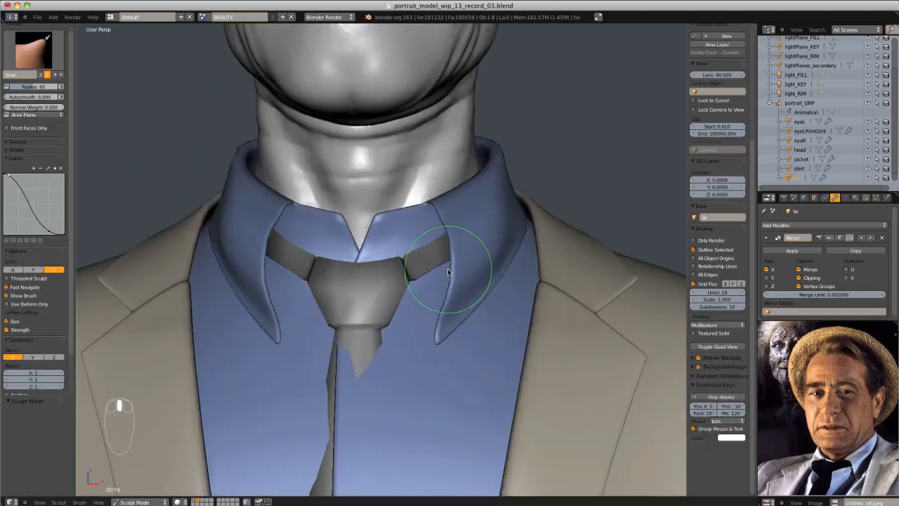
{"action": "key", "text": "Tab"}
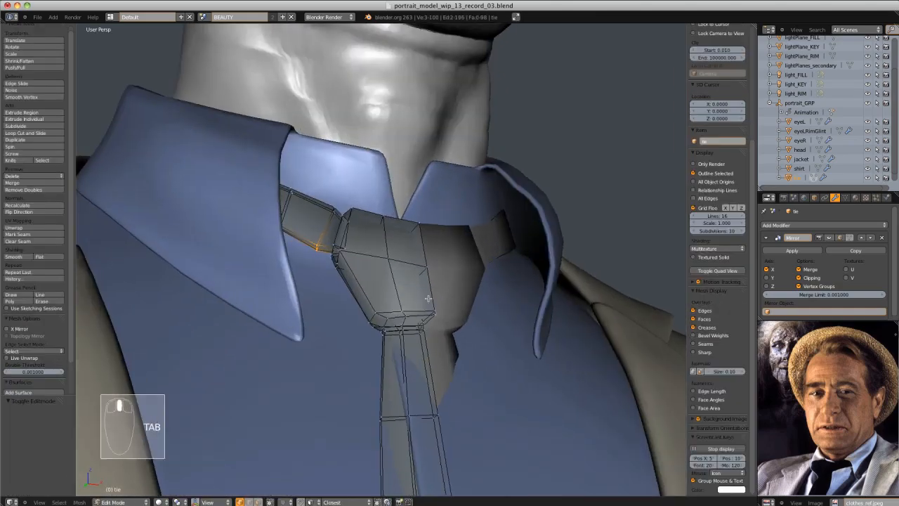
Select the edge loop where the tail meets the underside of the knot and reposition it
{"action": "scroll", "coordinate": [428, 299], "scroll_direction": "up", "scroll_amount": 1}
{"action": "key", "text": "z"}
{"action": "key", "text": "z"}
{"action": "left_click", "coordinate": [436, 344], "text": "alt"}
{"action": "middle_click_drag", "start_coordinate": [454, 323], "coordinate": [415, 335]}
{"action": "key", "text": "g"}
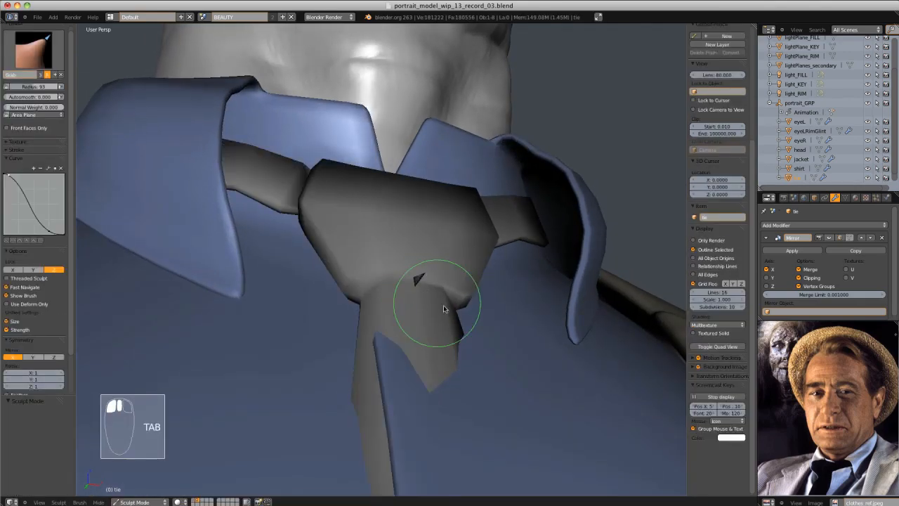
{"action": "key", "text": "Tab"}
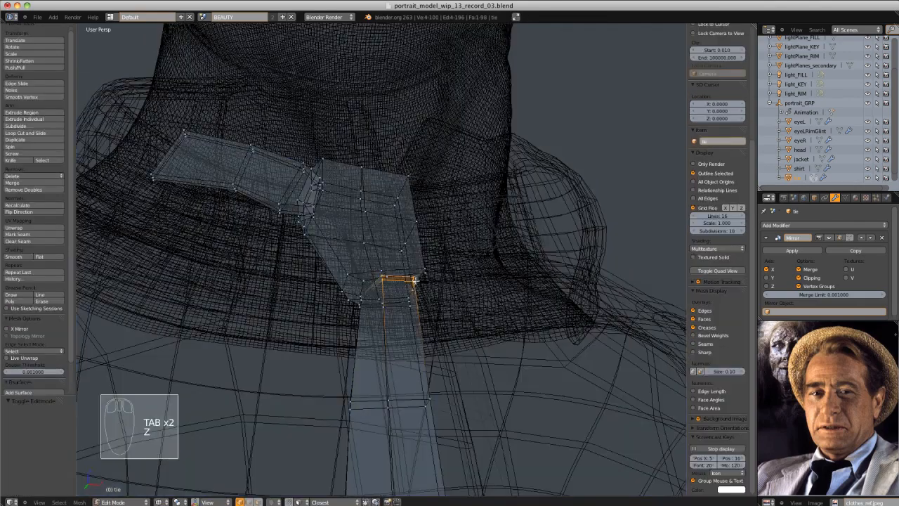
Shift the edge loop at the knot's lower end down by about 0.03 and add another loop above its bottom rim
{"action": "key", "text": "z"}
{"action": "key", "text": "z"}
{"action": "left_click", "coordinate": [450, 223], "text": "alt"}
{"action": "key", "text": "g"}
{"action": "left_click", "coordinate": [459, 229]}
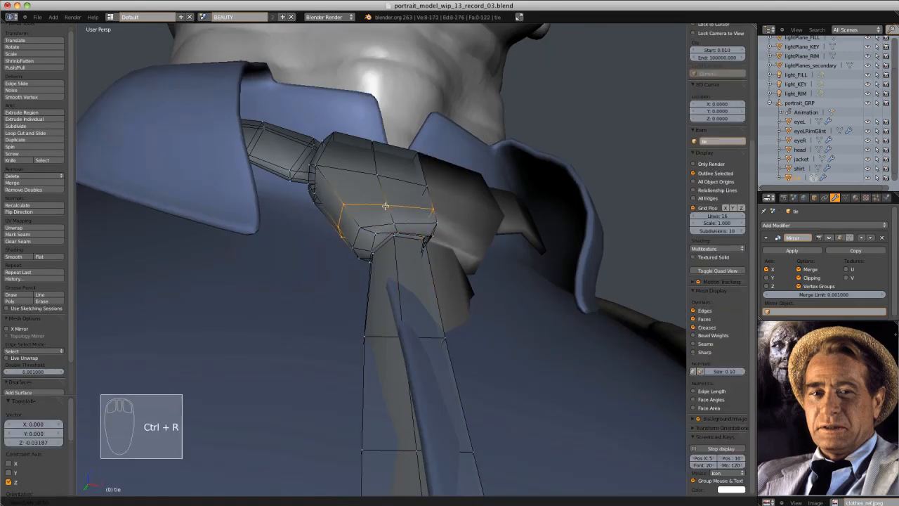
{"action": "scroll", "coordinate": [374, 276], "scroll_direction": "down", "scroll_amount": 6}
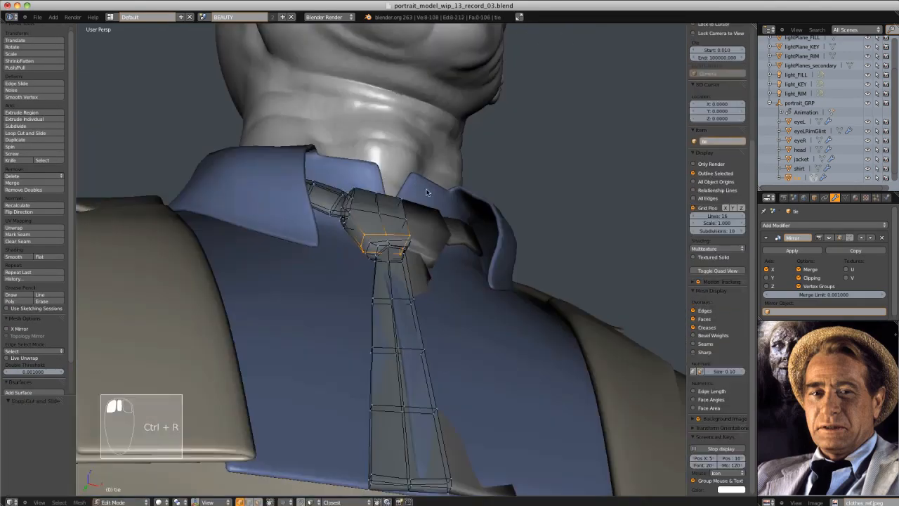
Delete the interior faces along the tie's centre seam
{"action": "key", "text": "Tab"}
{"action": "key", "text": "Tab"}
{"action": "key", "text": "z"}
{"action": "key", "text": "a"}
{"action": "key", "text": "b"}
{"action": "left_click_drag", "start_coordinate": [360, 257], "coordinate": [459, 458]}
{"action": "key", "text": "x"}
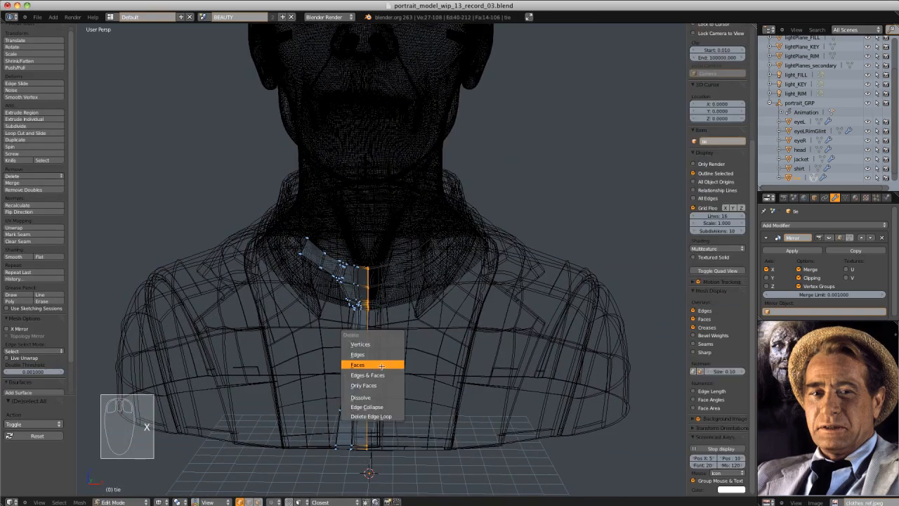
{"action": "left_click", "coordinate": [372, 365]}
{"action": "key", "text": "z"}
{"action": "scroll", "coordinate": [412, 331], "scroll_direction": "up", "scroll_amount": 2}
Pull the tie's tail forward over the shirt front using the Grab brush at radius 170 with X movement locked
{"action": "key", "text": "Tab"}
{"action": "scroll", "coordinate": [453, 261], "scroll_direction": "down", "scroll_amount": 3}
{"action": "mouse_move", "coordinate": [453, 261]}
{"action": "middle_mouse_down"}
{"action": "mouse_move", "coordinate": [492, 261]}
{"action": "mouse_move", "coordinate": [377, 426]}
{"action": "mouse_move", "coordinate": [426, 321]}
{"action": "mouse_move", "coordinate": [447, 316]}
{"action": "mouse_move", "coordinate": [393, 302]}
{"action": "middle_mouse_up"}
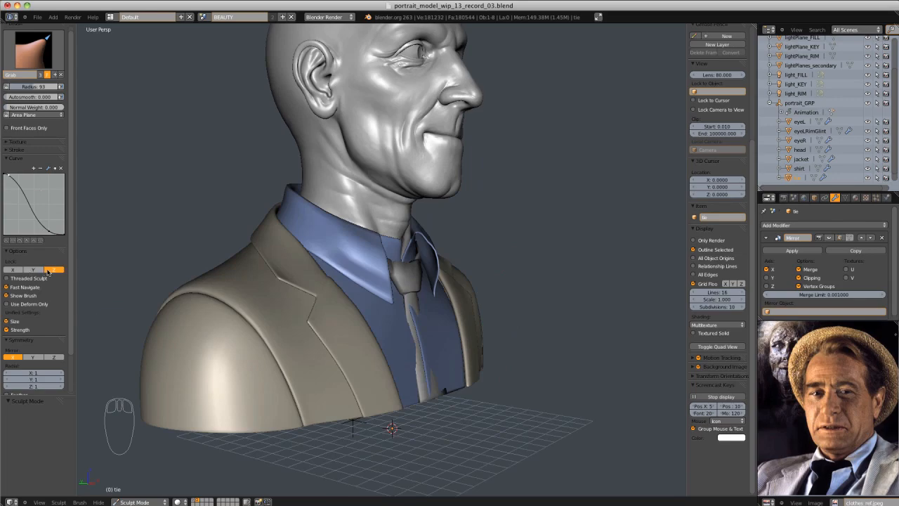
{"action": "middle_click_drag", "start_coordinate": [478, 321], "coordinate": [437, 340]}
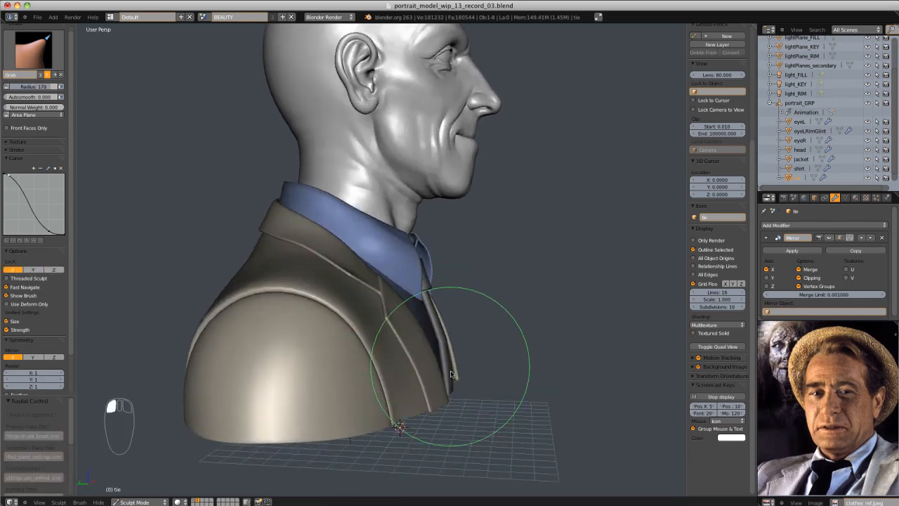
{"action": "middle_click_drag", "start_coordinate": [453, 395], "coordinate": [381, 287]}
Extrude the end of the neckband further back beneath the collar and position the new end
{"action": "key", "text": "Tab"}
{"action": "key", "text": "z"}
{"action": "key", "text": "b"}
{"action": "left_click_drag", "start_coordinate": [299, 238], "coordinate": [360, 262]}
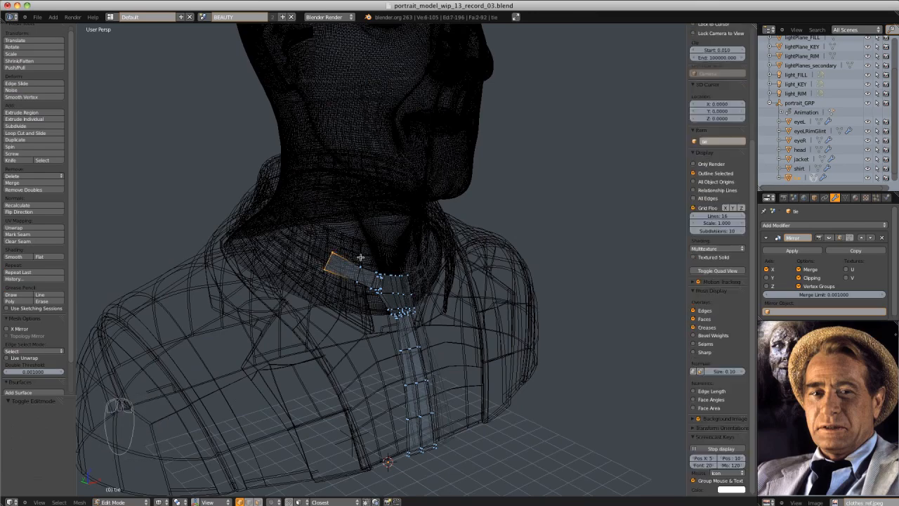
{"action": "left_click", "coordinate": [371, 260]}
{"action": "key", "text": "e"}
{"action": "left_click", "coordinate": [338, 248]}
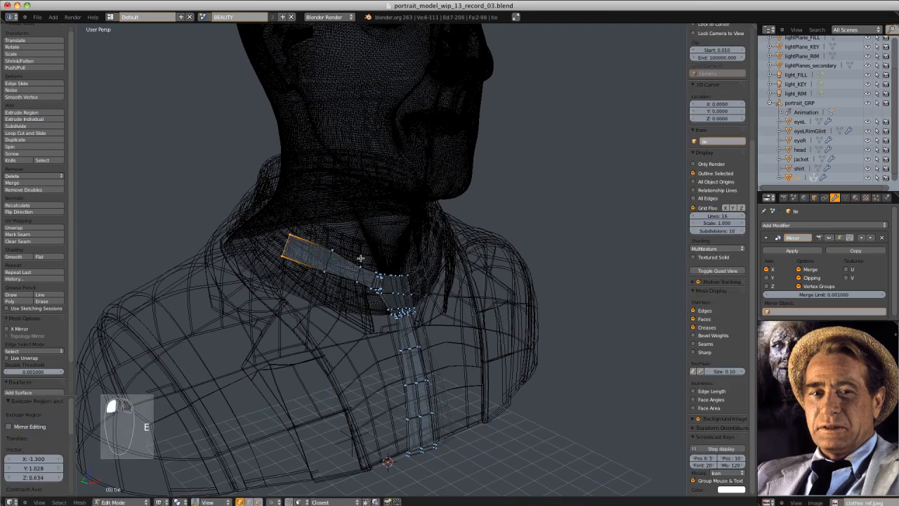
{"action": "key", "text": "g"}
{"action": "middle_click_drag", "start_coordinate": [361, 257], "coordinate": [320, 302]}
{"action": "left_click", "coordinate": [387, 247]}
{"action": "left_click", "coordinate": [367, 233]}
{"action": "key", "text": "z"}
Add an edge loop across the visible part of the neckband and return the tie to Sculpt Mode
{"action": "middle_click_drag", "start_coordinate": [367, 233], "coordinate": [323, 176]}
{"action": "key", "text": "Tab"}
{"action": "middle_click_drag", "start_coordinate": [394, 281], "coordinate": [350, 239]}
{"action": "key", "text": "Tab"}
{"action": "scroll", "coordinate": [350, 240], "scroll_direction": "up", "scroll_amount": 8}
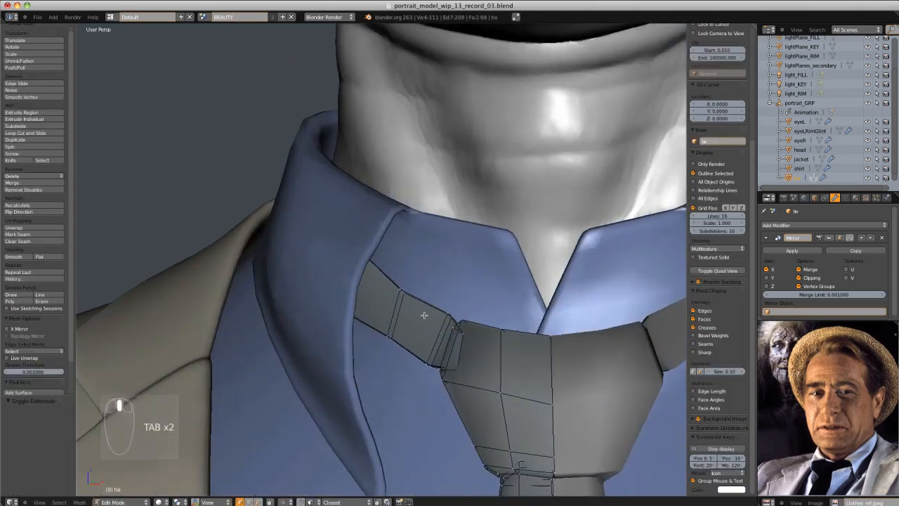
{"action": "middle_click_drag", "start_coordinate": [424, 313], "coordinate": [413, 333]}
{"action": "key", "text": "ctrl+r"}
{"action": "left_click", "coordinate": [414, 333]}
{"action": "key", "text": "Tab"}
{"action": "left_click", "coordinate": [123, 503]}
{"action": "left_click", "coordinate": [121, 472]}
{"action": "scroll", "coordinate": [496, 221], "scroll_direction": "down", "scroll_amount": 8}
{"action": "scroll", "coordinate": [439, 306], "scroll_direction": "up", "scroll_amount": 6}
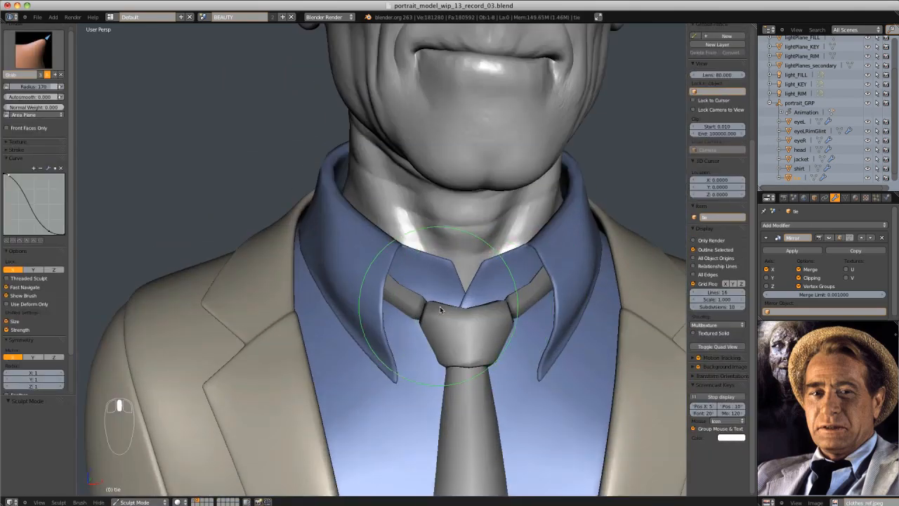
Resize the Grab brush and reshape the lower part of the tie knot
{"action": "middle_click_drag", "start_coordinate": [437, 286], "coordinate": [475, 366]}
{"action": "key", "text": "f"}
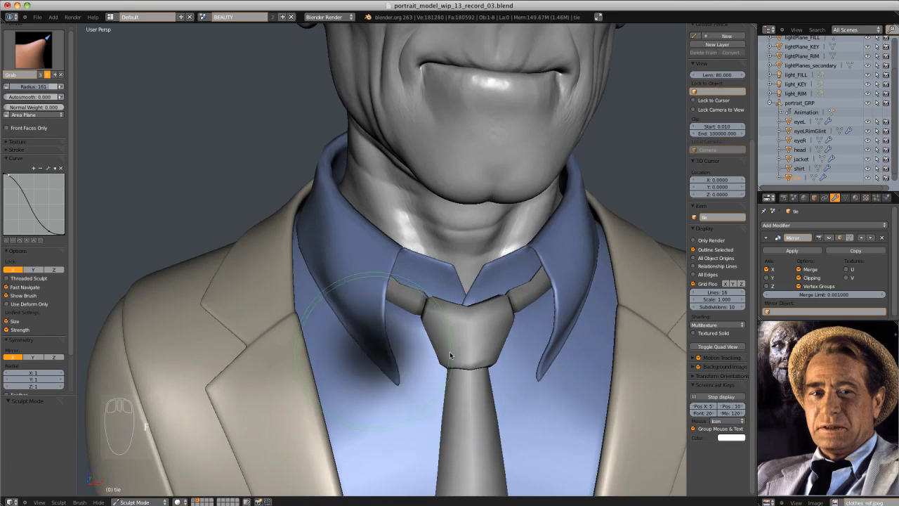
{"action": "left_click", "coordinate": [446, 358]}
{"action": "left_click_drag", "start_coordinate": [461, 373], "coordinate": [461, 384]}
Lock Z movement for the Grab brush and refine the knot's shape with adjusted brush sizes
{"action": "left_click", "coordinate": [53, 269]}
{"action": "scroll", "coordinate": [446, 297], "scroll_direction": "down", "scroll_amount": 4}
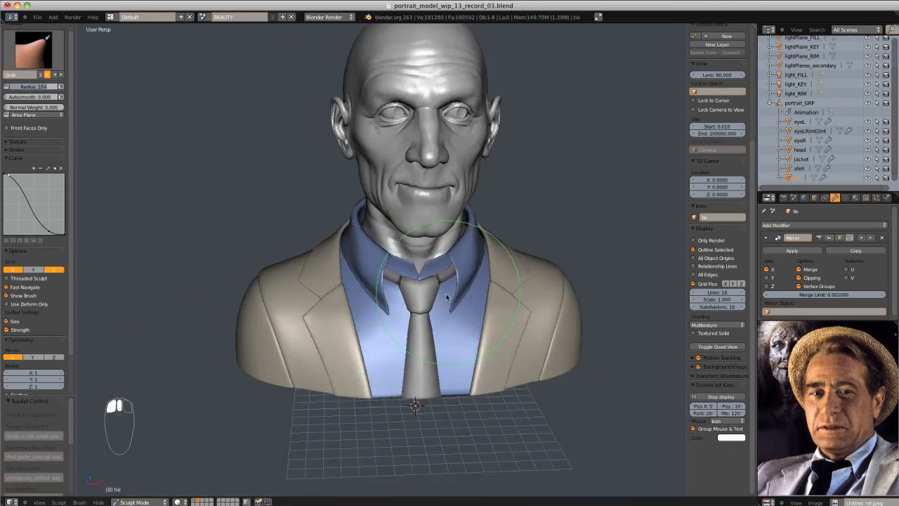
{"action": "key", "text": "f"}
{"action": "left_click", "coordinate": [405, 302]}
{"action": "scroll", "coordinate": [425, 326], "scroll_direction": "up", "scroll_amount": 2}
{"action": "key", "text": "f"}
{"action": "left_click", "coordinate": [426, 325]}
{"action": "key", "text": "f"}
Add a horizontal edge loop across the middle of the tie knot's lower half
{"action": "key", "text": "Tab"}
{"action": "scroll", "coordinate": [448, 340], "scroll_direction": "up", "scroll_amount": 2}
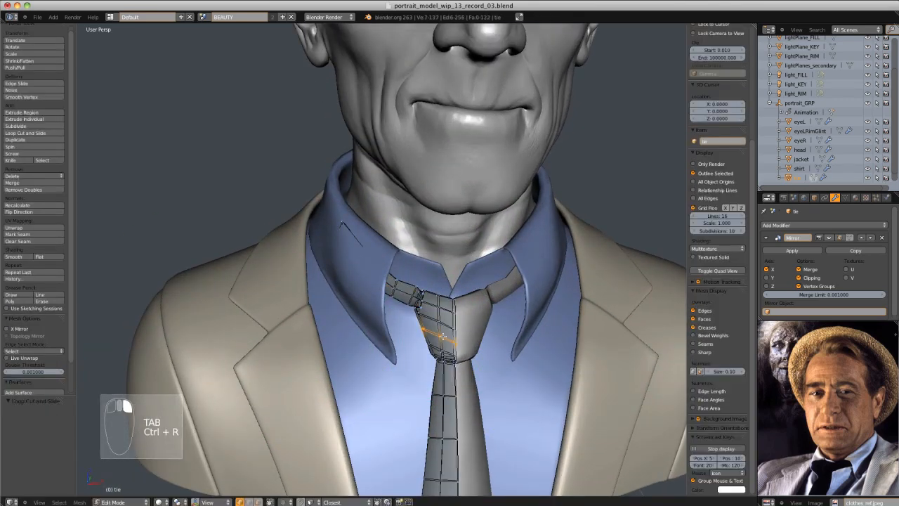
{"action": "key", "text": "Tab"}
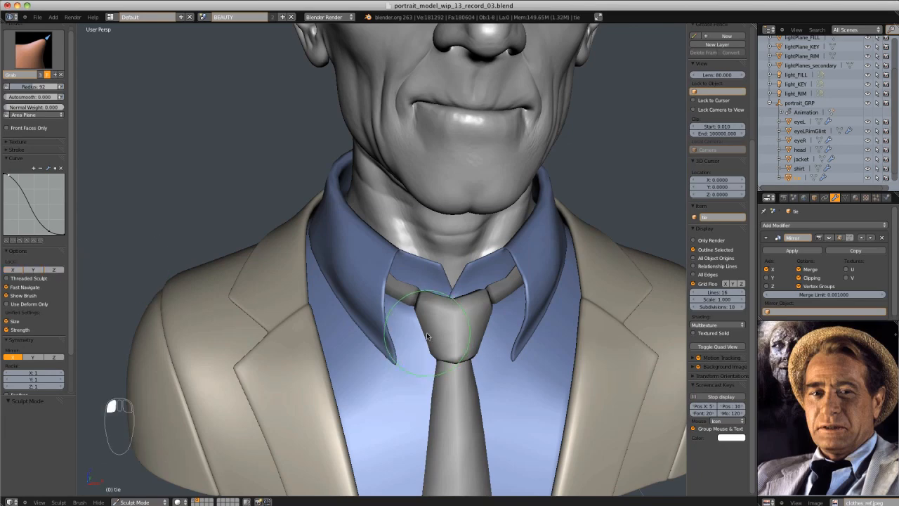
{"action": "scroll", "coordinate": [429, 338], "scroll_direction": "down", "scroll_amount": 3}
{"action": "middle_click_drag", "start_coordinate": [463, 295], "coordinate": [492, 213]}
{"action": "scroll", "coordinate": [430, 219], "scroll_direction": "down", "scroll_amount": 2}
{"action": "middle_click_drag", "start_coordinate": [653, 210], "coordinate": [516, 201]}
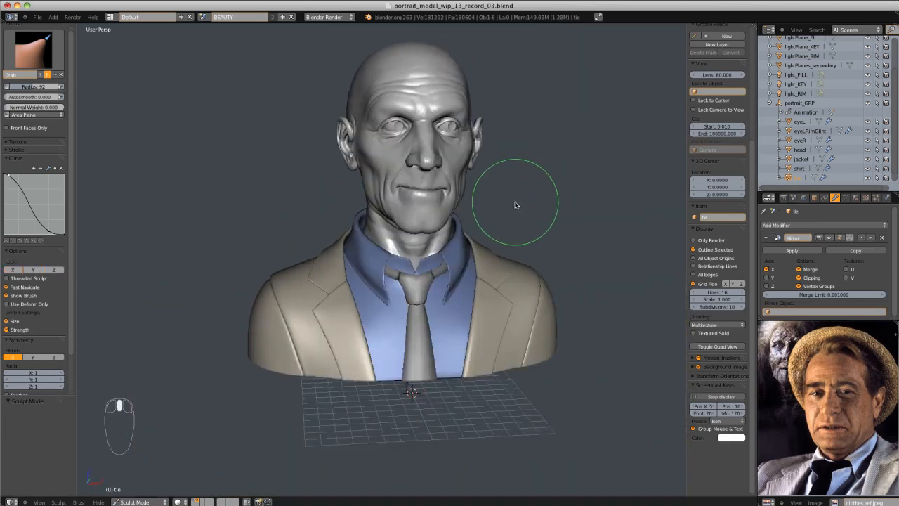
Save the file over the existing version and switch to Object Mode
{"action": "key", "text": "ctrl+s"}
{"action": "left_click", "coordinate": [517, 206]}
{"action": "left_click", "coordinate": [139, 502]}
{"action": "left_click", "coordinate": [137, 500]}
Select the shirt and remove its Solidify modifier
{"action": "left_click", "coordinate": [396, 326], "text": "shift"}
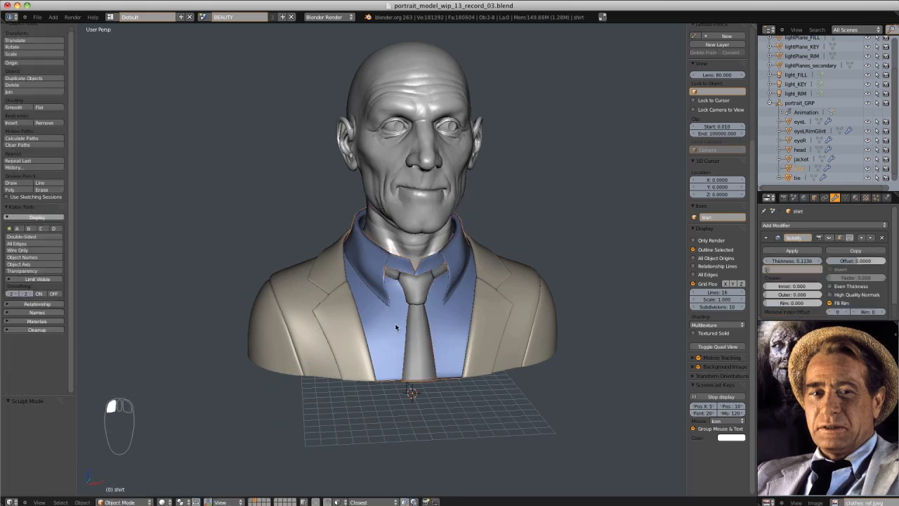
{"action": "left_click", "coordinate": [511, 314], "text": "shift"}
{"action": "mouse_move", "coordinate": [555, 308]}
{"action": "middle_mouse_down"}
{"action": "mouse_move", "coordinate": [568, 308]}
{"action": "mouse_move", "coordinate": [495, 304]}
{"action": "middle_mouse_up"}
{"action": "scroll", "coordinate": [485, 302], "scroll_direction": "up", "scroll_amount": 3}
{"action": "left_click", "coordinate": [420, 303]}
{"action": "left_click", "coordinate": [468, 259]}
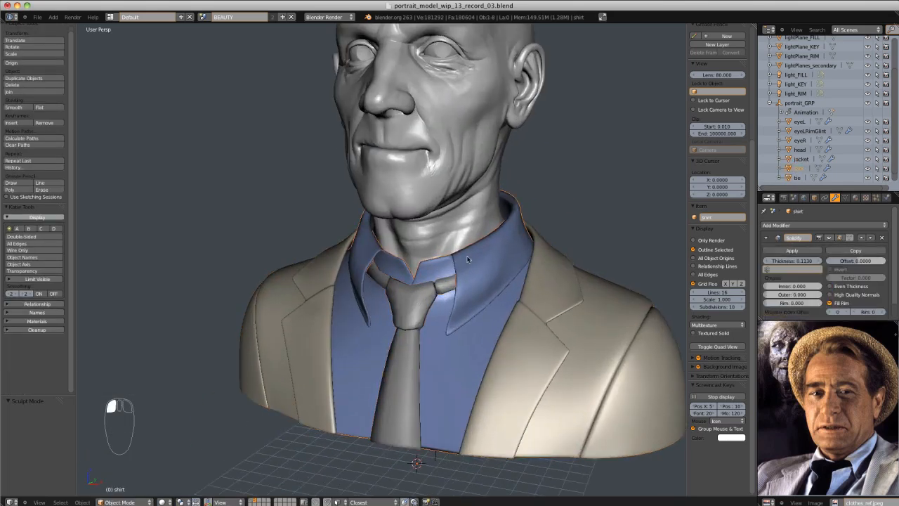
{"action": "left_click", "coordinate": [882, 238]}
Select the jacket and remove its Solidify modifier
{"action": "left_click", "coordinate": [566, 296]}
{"action": "left_click", "coordinate": [883, 251]}
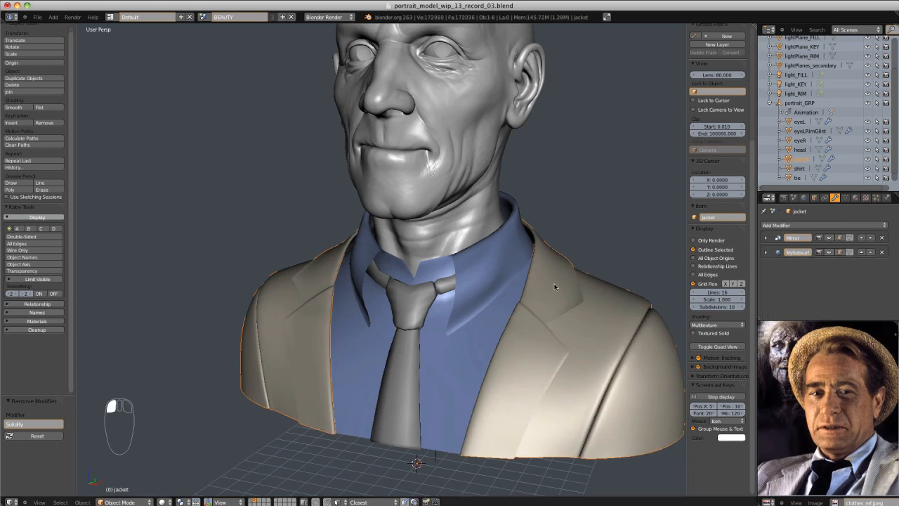
{"action": "key", "text": "ctrl+alt+KP_2"}
{"action": "left_click", "coordinate": [765, 238]}
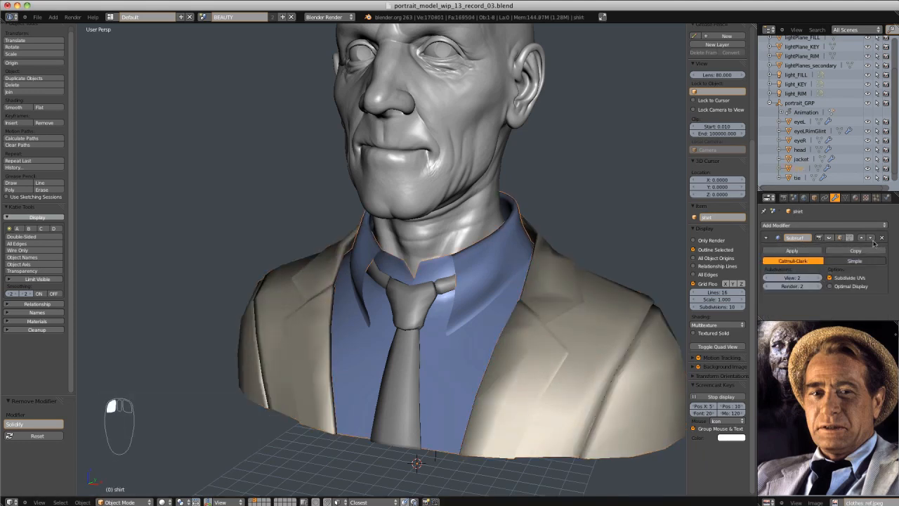
Remove the shirt's remaining Subdivision Surface modifier and check its mesh in wireframe
{"action": "left_click", "coordinate": [882, 237]}
{"action": "scroll", "coordinate": [492, 236], "scroll_direction": "down", "scroll_amount": 4}
{"action": "scroll", "coordinate": [492, 237], "scroll_direction": "up", "scroll_amount": 4}
{"action": "key", "text": "z"}
{"action": "key", "text": "z"}
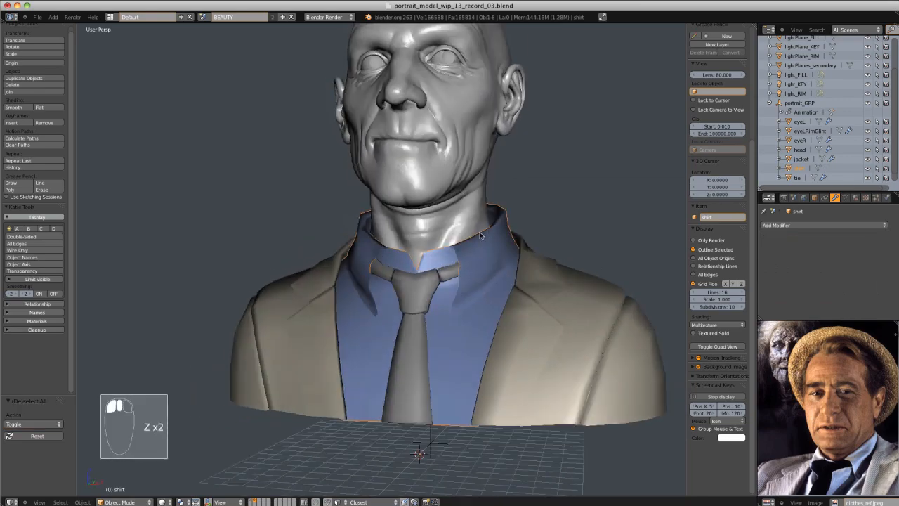
{"action": "key", "text": "z"}
{"action": "key", "text": "z"}
Join the shirt and tie into the jacket as a single clothing object
{"action": "scroll", "coordinate": [481, 235], "scroll_direction": "down", "scroll_amount": 4}
{"action": "right_click", "coordinate": [489, 225], "text": "shift"}
{"action": "key", "text": "ctrl+j"}
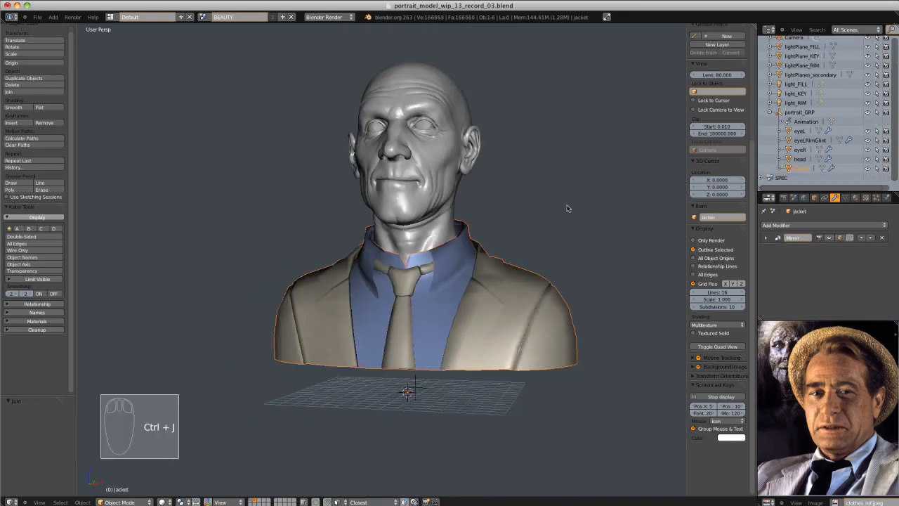
Place the 3D cursor at the top of the shoulder in a right orthographic view of the joined clothing in Edit Mode
{"action": "middle_click_drag", "start_coordinate": [567, 208], "coordinate": [502, 229]}
{"action": "key", "text": "Tab"}
{"action": "key", "text": "KP_3"}
{"action": "key", "text": "ctrl+KP_3"}
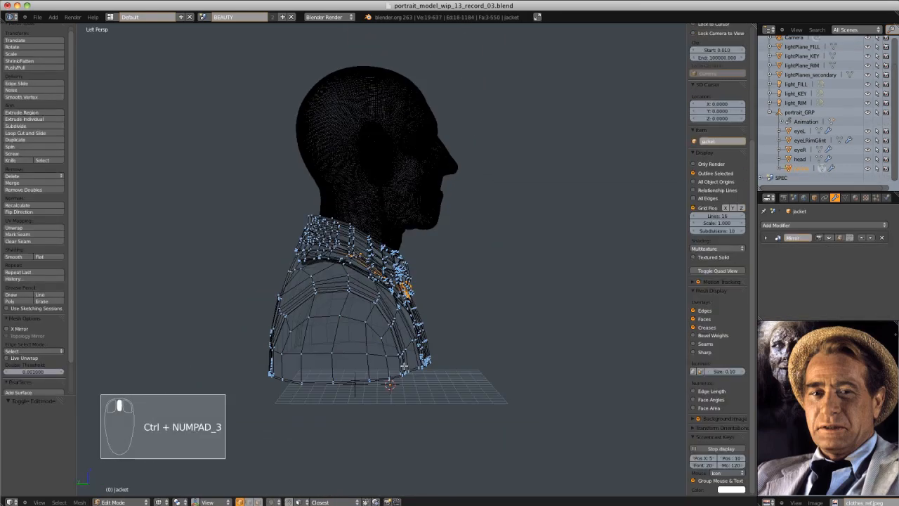
{"action": "key", "text": "KP_1"}
{"action": "key", "text": "KP_3"}
{"action": "key", "text": "KP_5"}
{"action": "scroll", "coordinate": [454, 386], "scroll_direction": "up", "scroll_amount": 7}
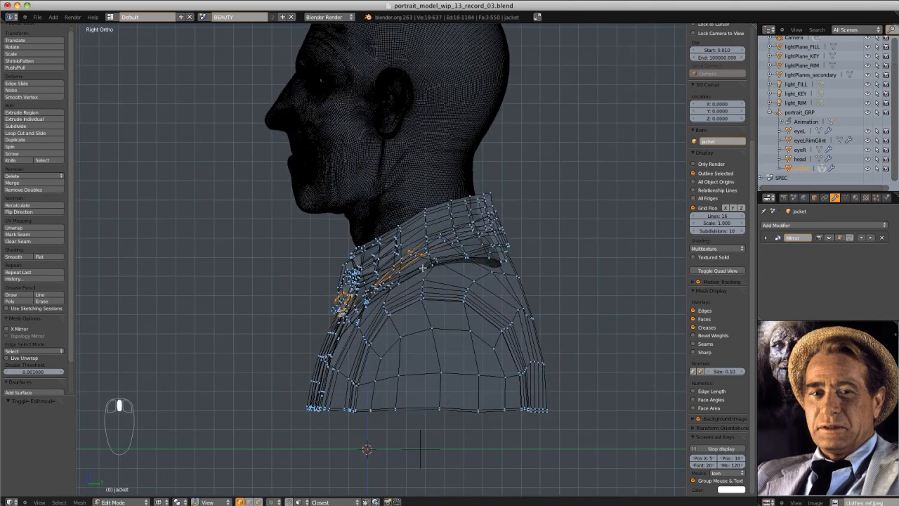
{"action": "left_click", "coordinate": [423, 268]}
Rotate the clothing's bottom row of vertices about the 3D cursor with a large proportional falloff, tilting the hem up at the chest
{"action": "key", "text": "z"}
{"action": "key", "text": "z"}
{"action": "key", "text": "a"}
{"action": "key", "text": "b"}
{"action": "left_click_drag", "start_coordinate": [299, 403], "coordinate": [560, 437]}
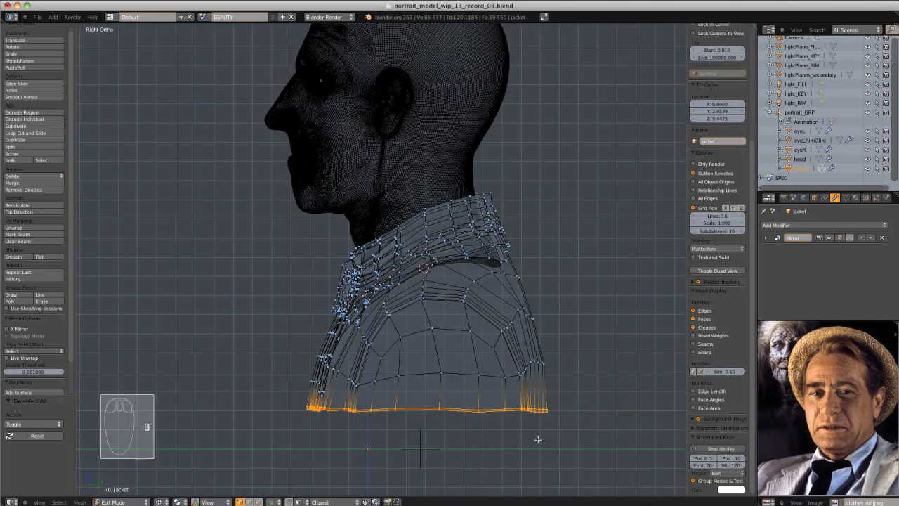
{"action": "key", "text": "r"}
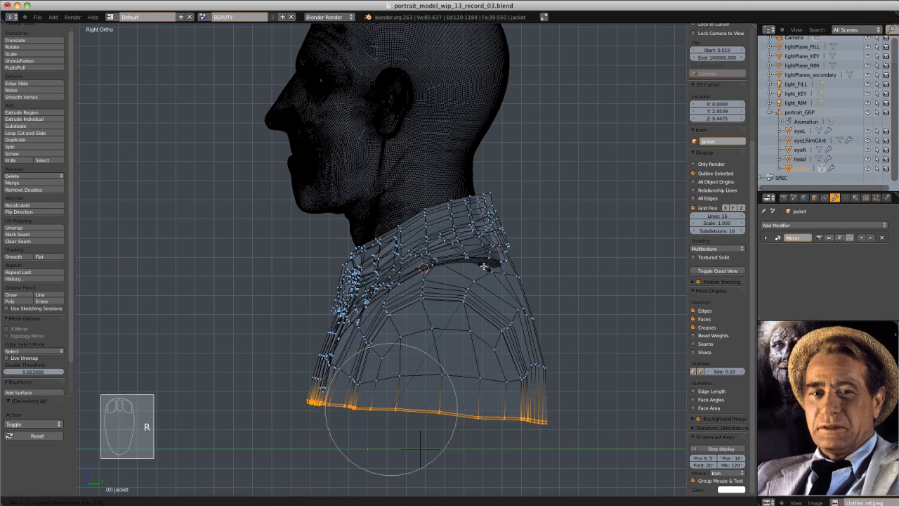
{"action": "right_click", "coordinate": [483, 263]}
{"action": "left_click", "coordinate": [180, 502]}
{"action": "left_click", "coordinate": [203, 473]}
{"action": "key", "text": "r"}
{"action": "scroll", "coordinate": [603, 243], "scroll_direction": "down", "scroll_amount": 6}
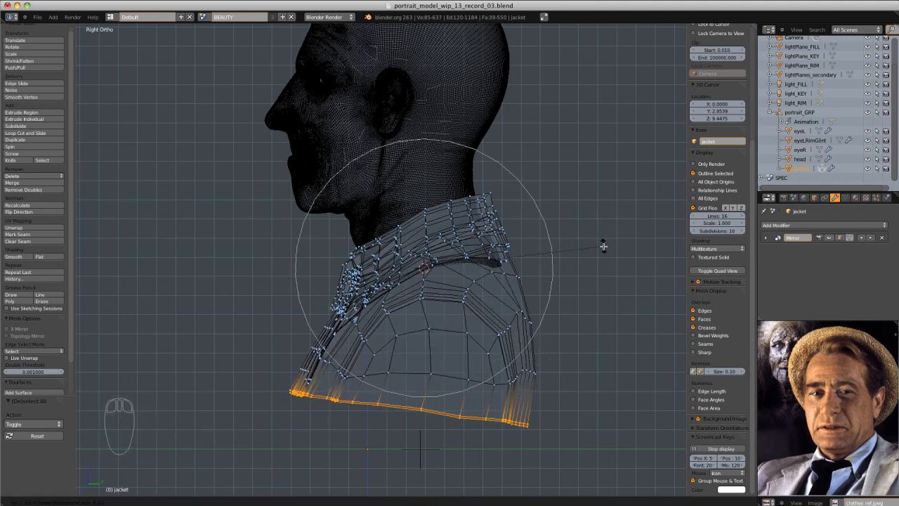
{"action": "scroll", "coordinate": [606, 247], "scroll_direction": "down", "scroll_amount": 6}
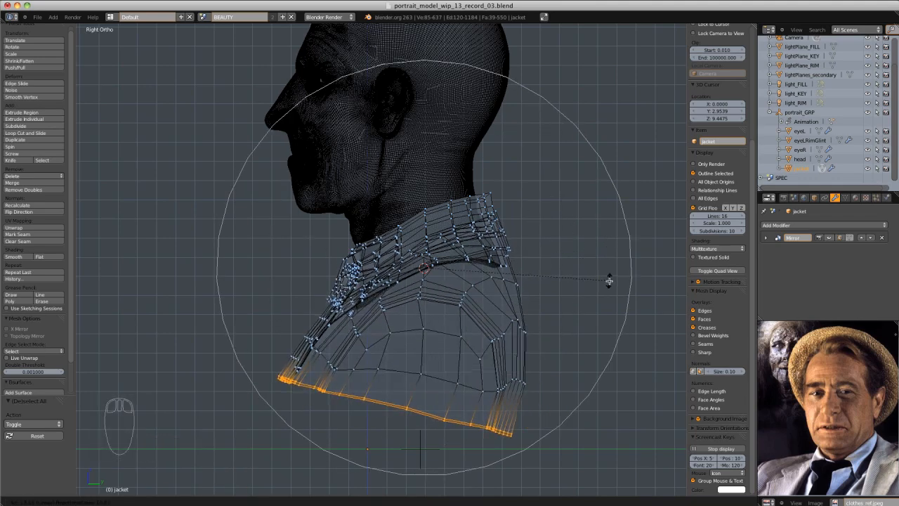
{"action": "left_click", "coordinate": [609, 277]}
{"action": "key", "text": "z"}
{"action": "key", "text": "KP_5"}
{"action": "middle_click_drag", "start_coordinate": [508, 233], "coordinate": [557, 230]}
{"action": "scroll", "coordinate": [557, 230], "scroll_direction": "up", "scroll_amount": 5}
{"action": "key", "text": "Tab"}
Examine the tilted clothing in Sculpt Mode from several sides and through the scene camera
{"action": "scroll", "coordinate": [555, 227], "scroll_direction": "down", "scroll_amount": 5}
{"action": "middle_click_drag", "start_coordinate": [524, 204], "coordinate": [201, 494]}
{"action": "scroll", "coordinate": [514, 156], "scroll_direction": "down", "scroll_amount": 2}
{"action": "scroll", "coordinate": [502, 170], "scroll_direction": "up", "scroll_amount": 2}
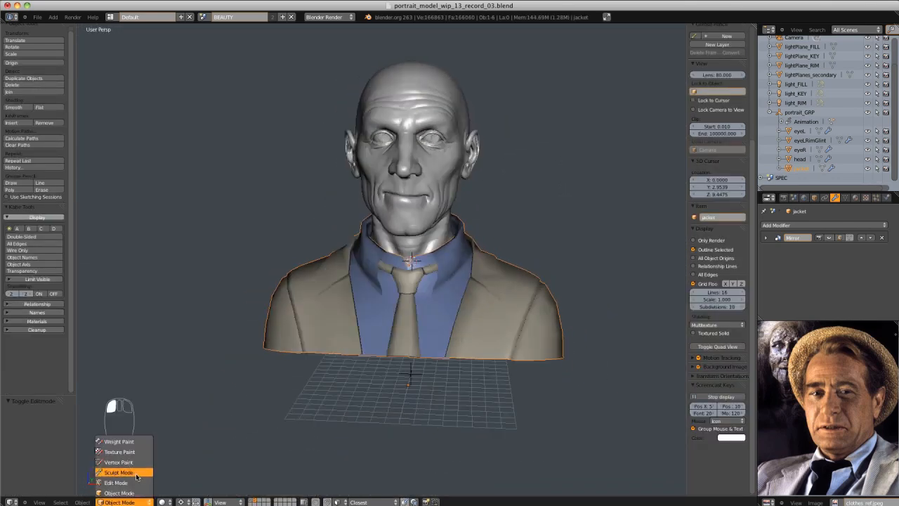
{"action": "left_click", "coordinate": [118, 472]}
{"action": "scroll", "coordinate": [421, 391], "scroll_direction": "up", "scroll_amount": 2}
{"action": "key", "text": "f"}
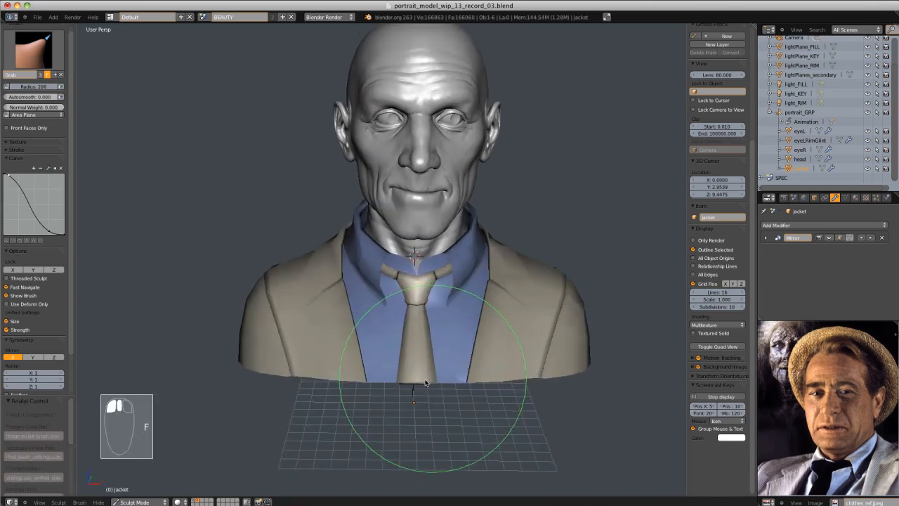
{"action": "scroll", "coordinate": [385, 383], "scroll_direction": "down", "scroll_amount": 2}
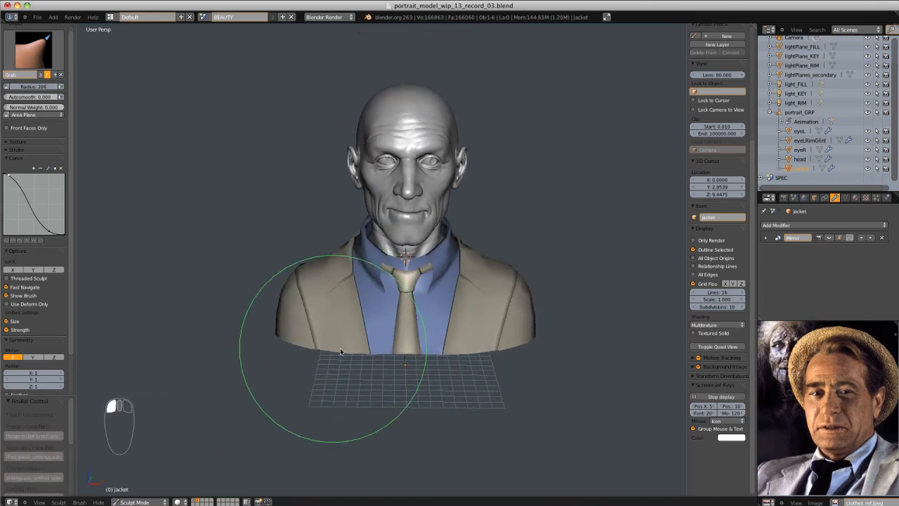
{"action": "middle_click_drag", "start_coordinate": [395, 359], "coordinate": [449, 342]}
{"action": "key", "text": "KP_0"}
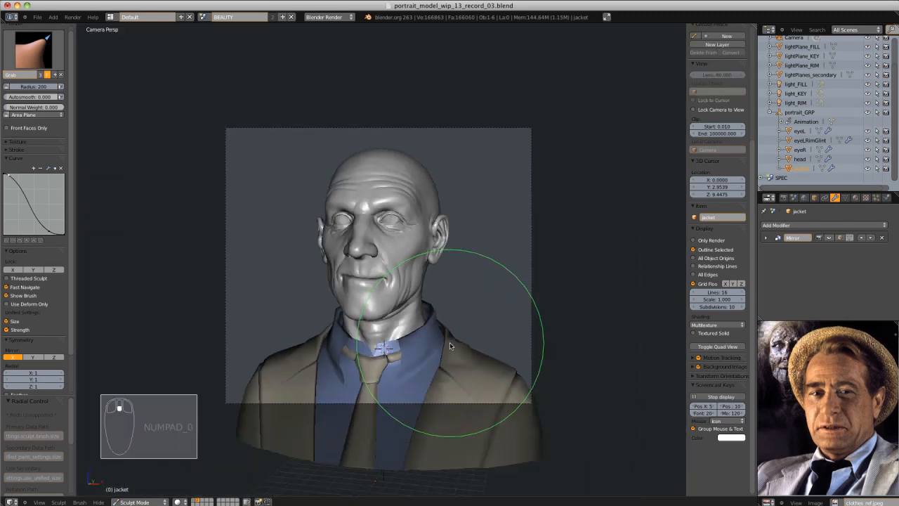
{"action": "key", "text": "KP_0"}
{"action": "mouse_move", "coordinate": [450, 342]}
{"action": "middle_mouse_down"}
{"action": "mouse_move", "coordinate": [448, 296]}
{"action": "mouse_move", "coordinate": [521, 269]}
{"action": "middle_mouse_up"}
{"action": "key", "text": "z"}
{"action": "key", "text": "z"}
{"action": "scroll", "coordinate": [448, 300], "scroll_direction": "down", "scroll_amount": 2}
{"action": "left_click", "coordinate": [141, 502]}
{"action": "left_click", "coordinate": [139, 485]}
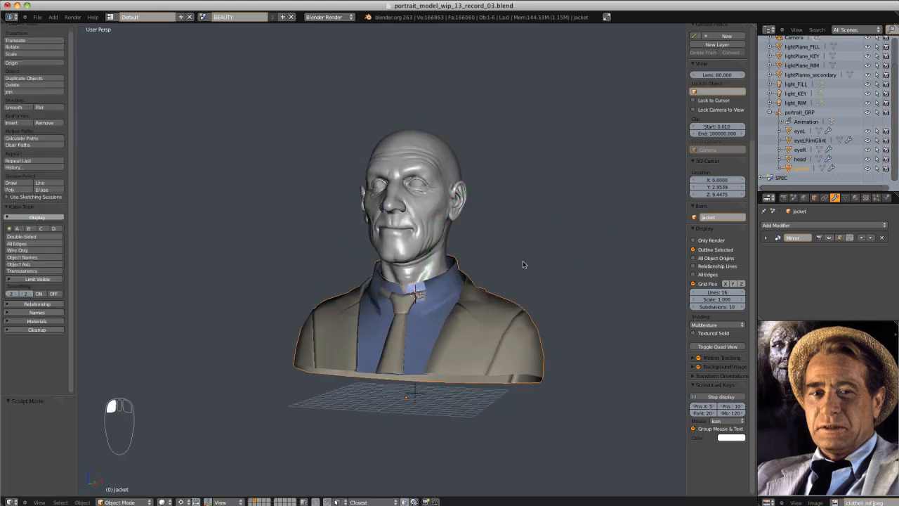
Separate the joined clothing mesh into its loose parts and return to Object Mode
{"action": "key", "text": "a"}
{"action": "scroll", "coordinate": [505, 275], "scroll_direction": "up", "scroll_amount": 2}
{"action": "key", "text": "Tab"}
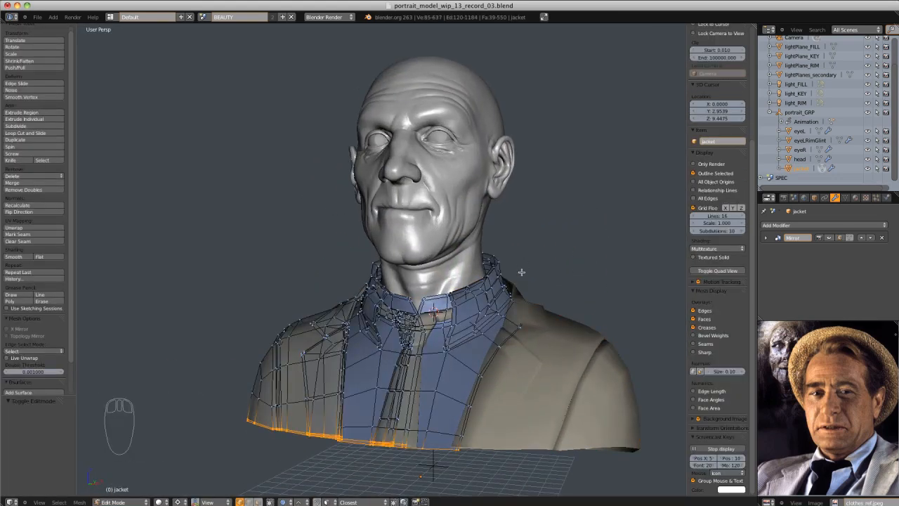
{"action": "key", "text": "Tab"}
{"action": "key", "text": "Tab"}
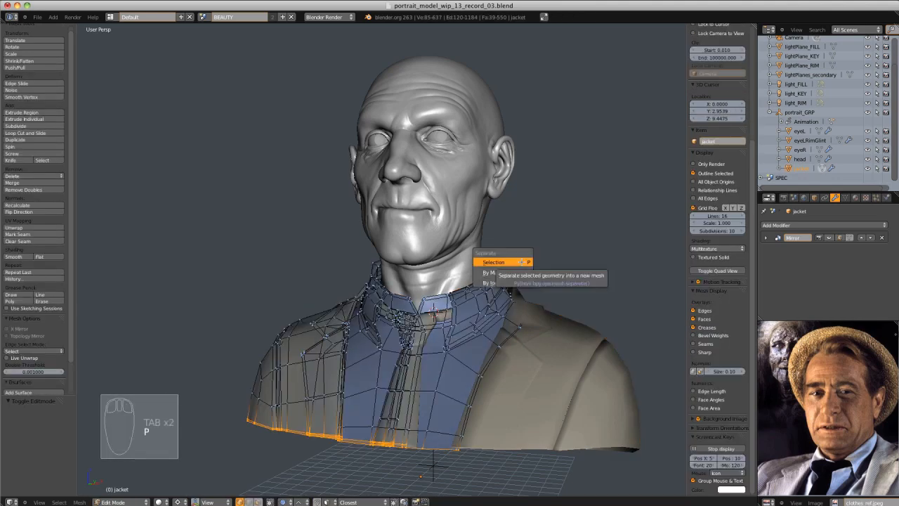
{"action": "left_click", "coordinate": [500, 282]}
{"action": "key", "text": "Tab"}
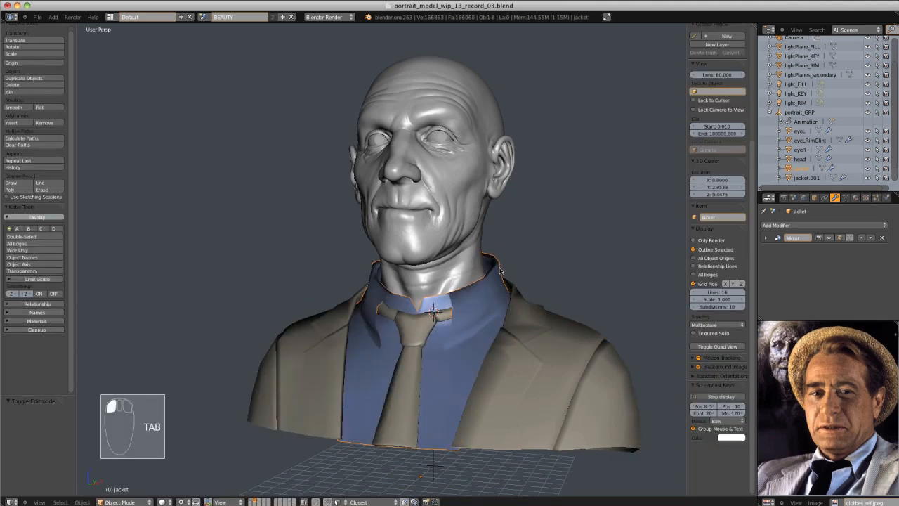
Remove the Mirror modifier from the separated shirt
{"action": "left_click", "coordinate": [883, 239]}
{"action": "key", "text": "z"}
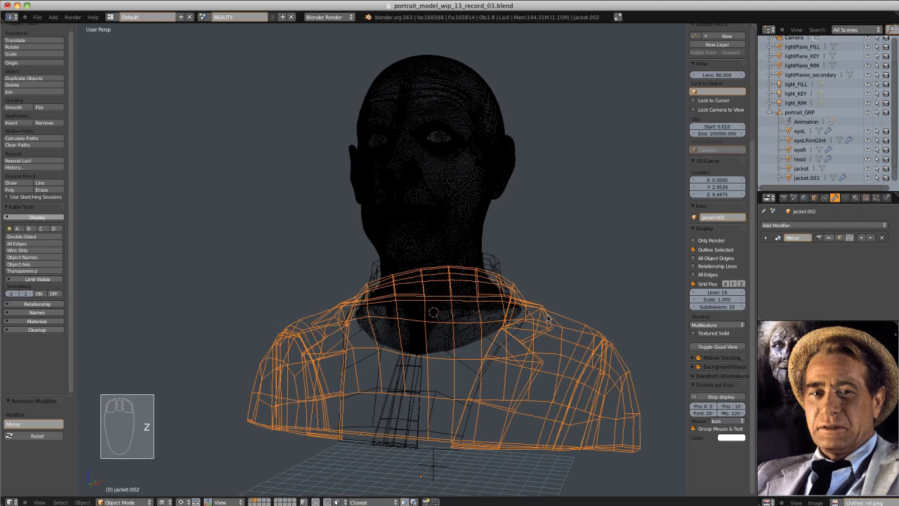
{"action": "key", "text": "z"}
Select the shirt, jacket and tie together and give them Subdivision Surface modifiers at level 2
{"action": "key", "text": "a"}
{"action": "middle_click_drag", "start_coordinate": [569, 309], "coordinate": [521, 279]}
{"action": "left_click", "coordinate": [511, 305], "text": "shift"}
{"action": "key", "text": "z"}
{"action": "middle_click_drag", "start_coordinate": [390, 281], "coordinate": [471, 300]}
{"action": "key", "text": "z"}
{"action": "key", "text": "z"}
{"action": "key", "text": "ctrl+alt+KP_2"}
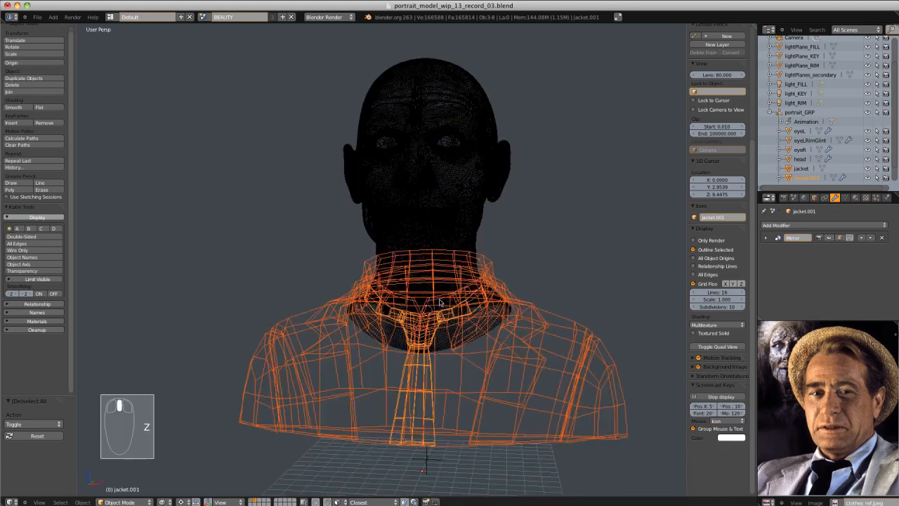
{"action": "key", "text": "z"}
{"action": "key", "text": "ctrl+alt+KP_1"}
Add a Solidify modifier to the shirt and place it above the Subdivision Surface modifier
{"action": "key", "text": "a"}
{"action": "middle_click_drag", "start_coordinate": [475, 291], "coordinate": [544, 235]}
{"action": "left_click", "coordinate": [477, 330]}
{"action": "middle_click_drag", "start_coordinate": [478, 330], "coordinate": [485, 358]}
{"action": "left_click", "coordinate": [817, 225]}
{"action": "left_click", "coordinate": [730, 328]}
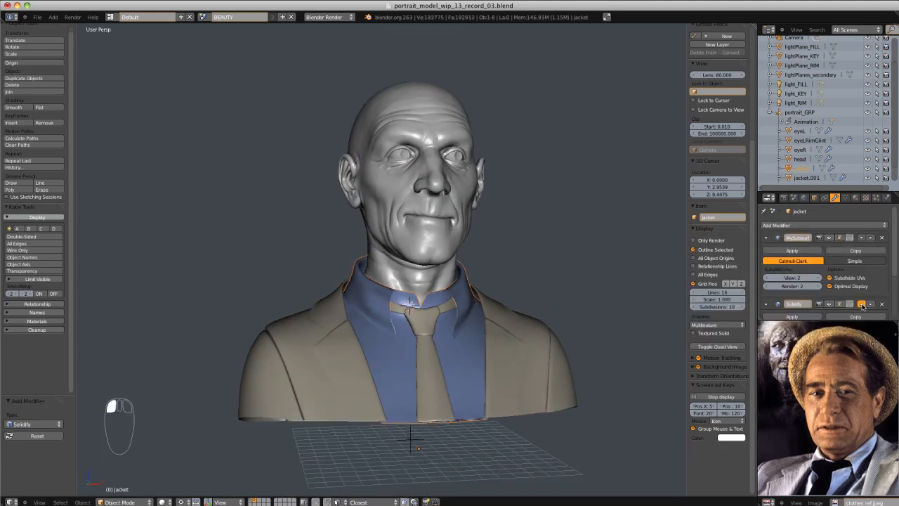
{"action": "left_click", "coordinate": [862, 304]}
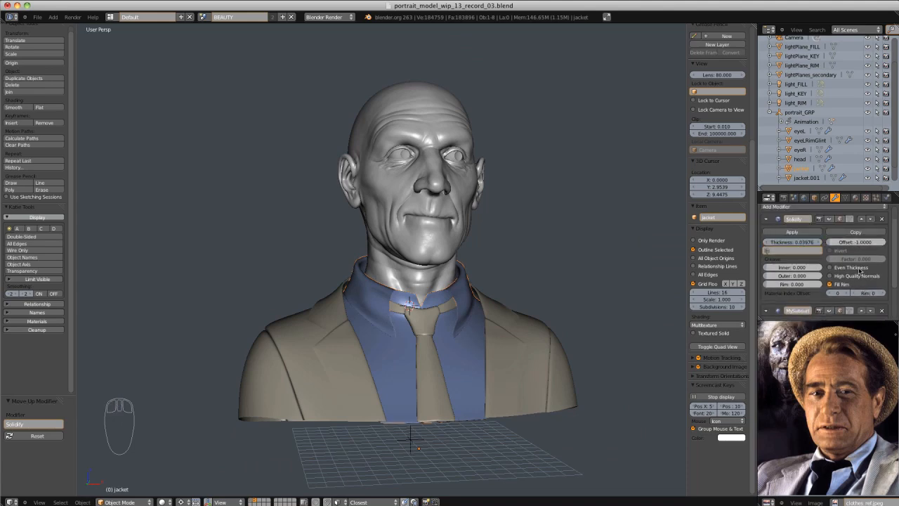
Set the shirt's Solidify offset to 0 and its thickness to about 0.115
{"action": "type", "text": "0"}
{"action": "key", "text": "Return"}
{"action": "middle_click_drag", "start_coordinate": [436, 281], "coordinate": [418, 287]}
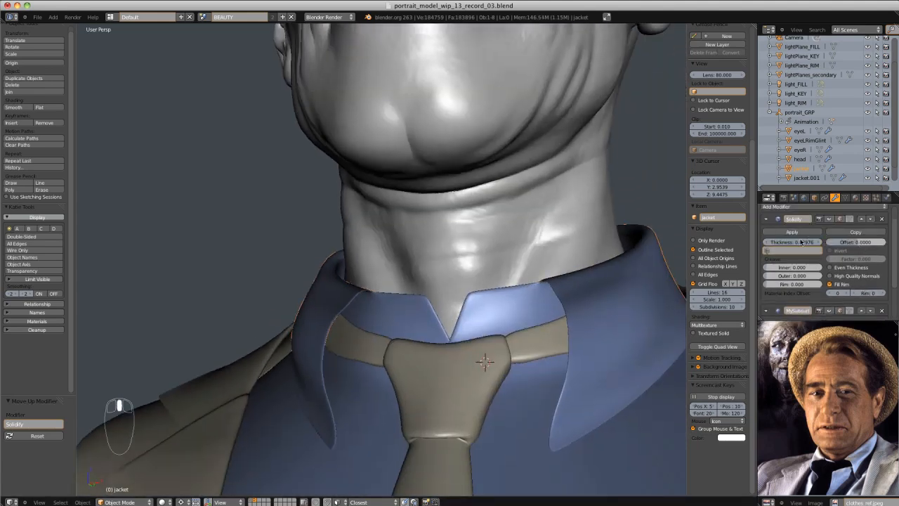
{"action": "left_click_drag", "start_coordinate": [794, 243], "coordinate": [820, 243]}
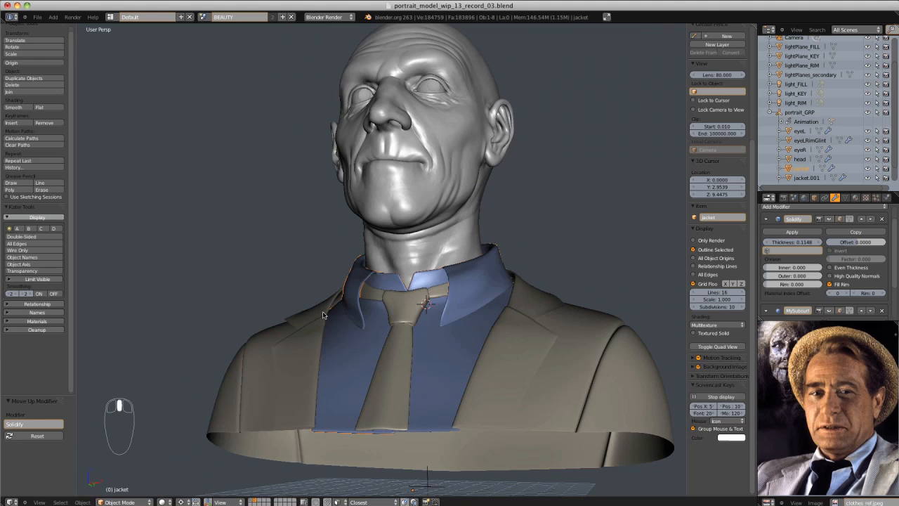
Select the jacket and apply its Mirror modifier
{"action": "left_click", "coordinate": [790, 260]}
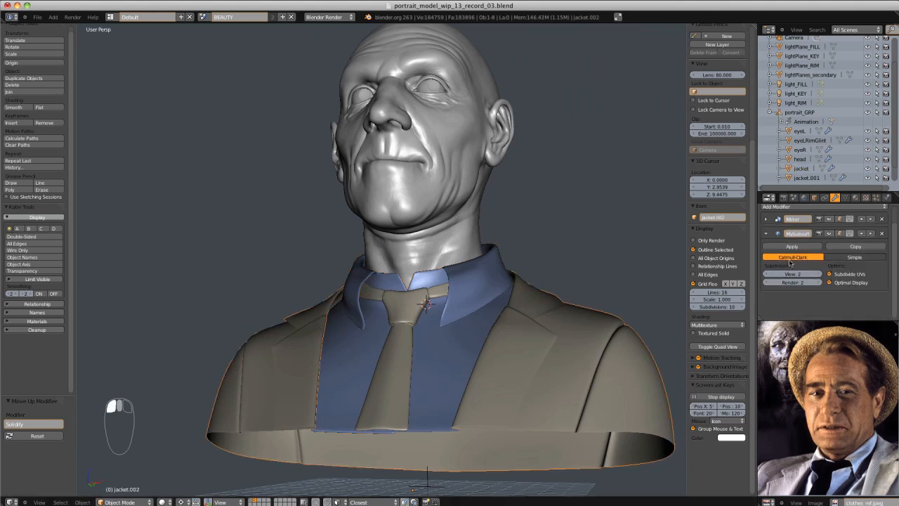
{"action": "left_click", "coordinate": [878, 208]}
{"action": "scroll", "coordinate": [590, 317], "scroll_direction": "up", "scroll_amount": 1}
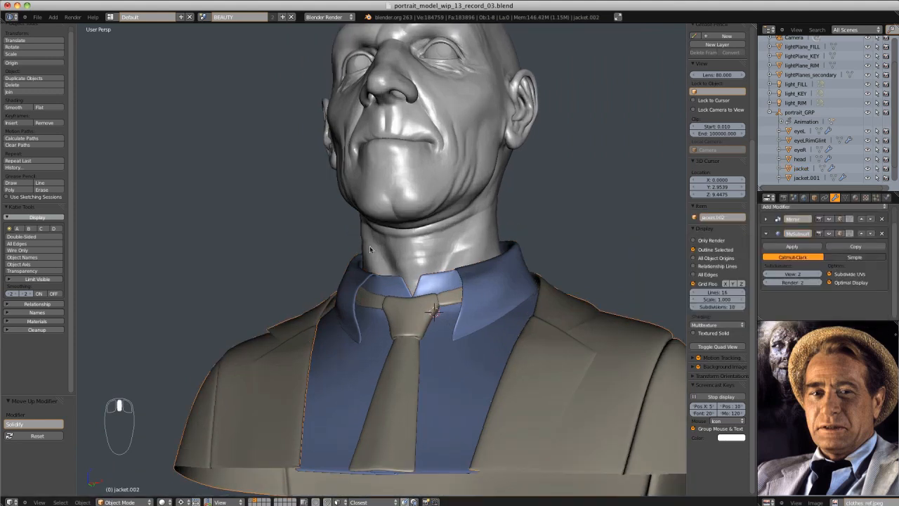
{"action": "left_click", "coordinate": [767, 220]}
{"action": "left_click", "coordinate": [773, 231]}
Add a Solidify modifier above the jacket's Subdivision Surface modifier, with offset 0 and thickness about 0.164
{"action": "left_click", "coordinate": [807, 205]}
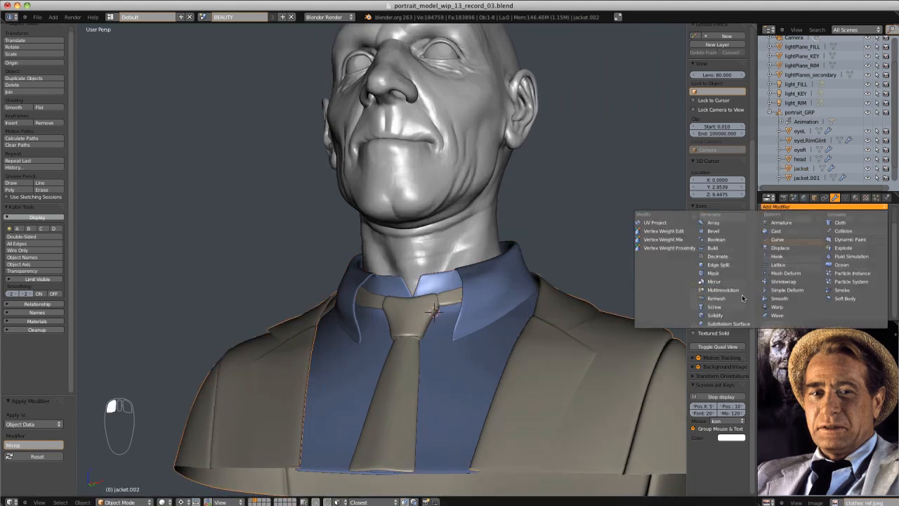
{"action": "left_click", "coordinate": [727, 317]}
{"action": "left_click", "coordinate": [862, 288]}
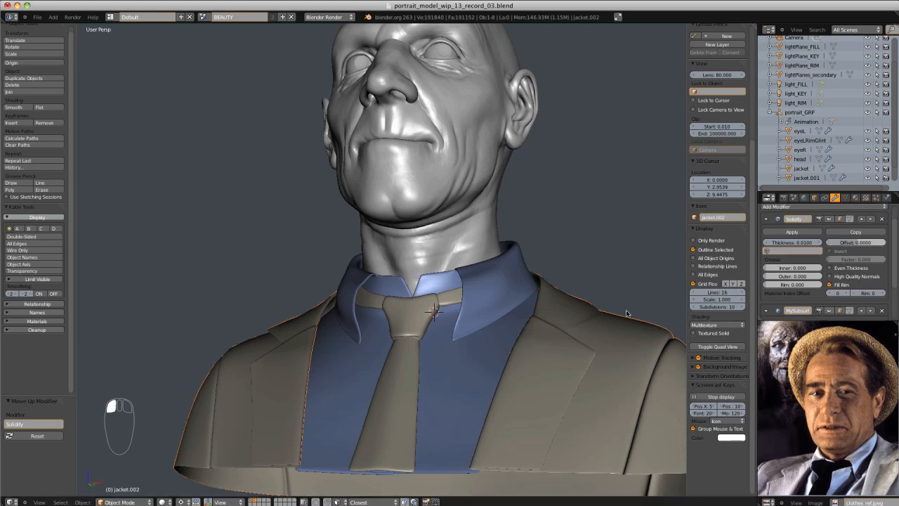
{"action": "middle_click_drag", "start_coordinate": [628, 313], "coordinate": [702, 295]}
{"action": "left_click_drag", "start_coordinate": [794, 243], "coordinate": [815, 242]}
{"action": "middle_click_drag", "start_coordinate": [474, 252], "coordinate": [508, 281]}
{"action": "scroll", "coordinate": [517, 246], "scroll_direction": "down", "scroll_amount": 2}
Reset the 3D cursor to the world origin and clear the object selection
{"action": "key", "text": "a"}
{"action": "scroll", "coordinate": [437, 218], "scroll_direction": "down", "scroll_amount": 1}
{"action": "key", "text": "a"}
{"action": "key", "text": "a"}
{"action": "key", "text": "shift+c"}
{"action": "scroll", "coordinate": [450, 280], "scroll_direction": "up", "scroll_amount": 2}
{"action": "scroll", "coordinate": [449, 280], "scroll_direction": "up", "scroll_amount": 3}
Rotate and move the face at the tip of the shirt's collar flap so the flap sits closer to the chest
{"action": "right_click", "coordinate": [462, 306]}
{"action": "key", "text": "Tab"}
{"action": "key", "text": "ctrl+Tab"}
{"action": "left_click", "coordinate": [459, 324]}
{"action": "right_click", "coordinate": [448, 307]}
{"action": "key", "text": "r"}
{"action": "right_click", "coordinate": [521, 253]}
{"action": "key", "text": "r"}
{"action": "right_click", "coordinate": [520, 236]}
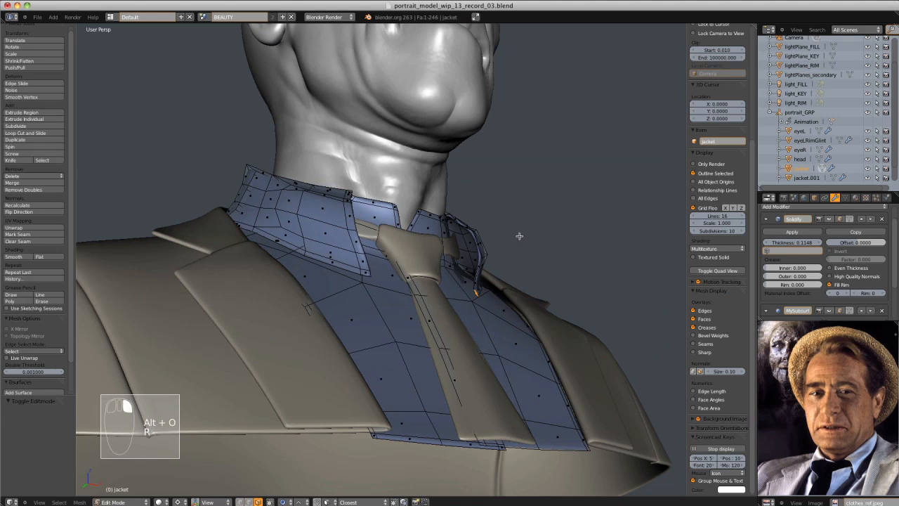
{"action": "key", "text": "r"}
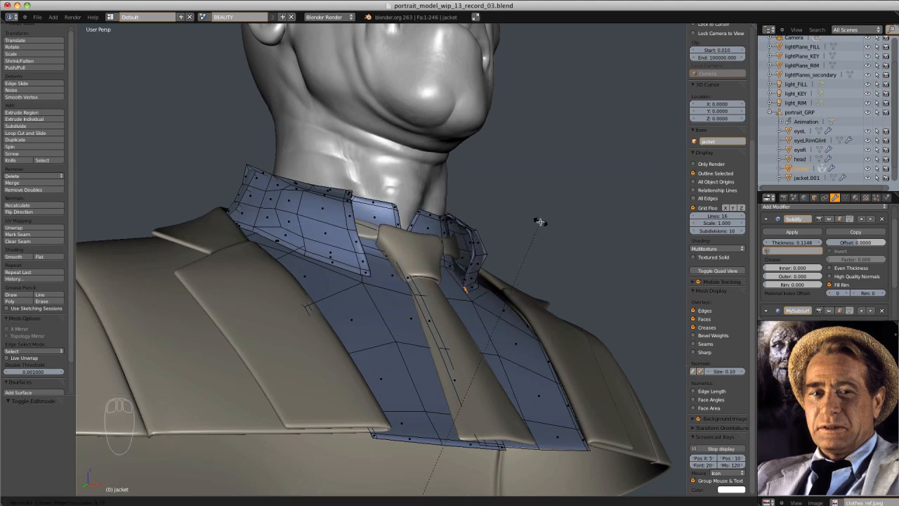
{"action": "left_click", "coordinate": [539, 222]}
{"action": "middle_click_drag", "start_coordinate": [540, 222], "coordinate": [555, 217]}
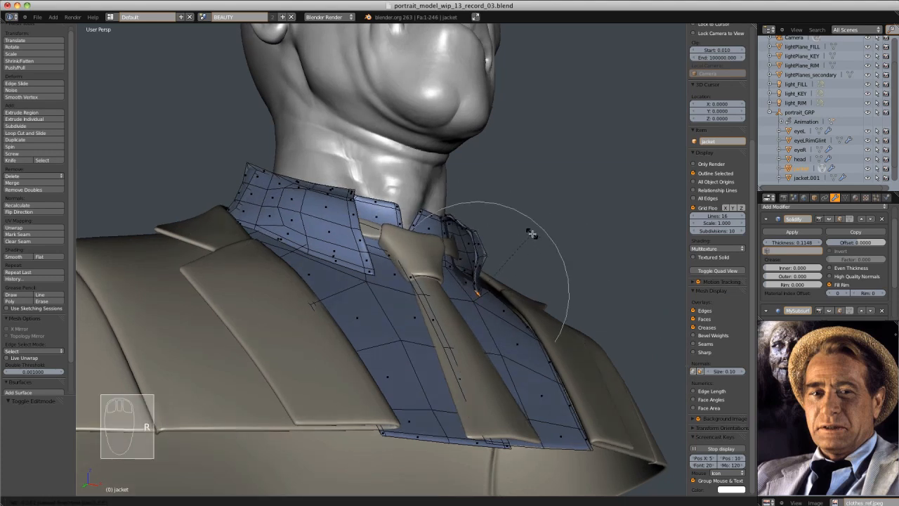
{"action": "left_click", "coordinate": [541, 242]}
{"action": "key", "text": "g"}
{"action": "left_click", "coordinate": [552, 253]}
Adjust a lower edge of the shirt's collar flap from the front, return to Object Mode and deselect everything
{"action": "middle_click_drag", "start_coordinate": [552, 253], "coordinate": [478, 247]}
{"action": "left_click", "coordinate": [445, 255]}
{"action": "key", "text": "g"}
{"action": "key", "text": "grave"}
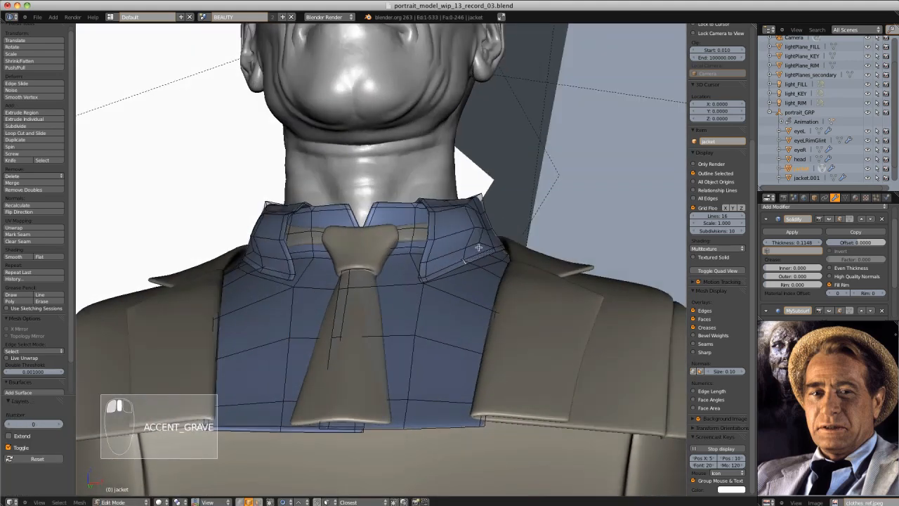
{"action": "scroll", "coordinate": [431, 227], "scroll_direction": "down", "scroll_amount": 2}
{"action": "scroll", "coordinate": [431, 228], "scroll_direction": "up", "scroll_amount": 3}
{"action": "key", "text": "Tab"}
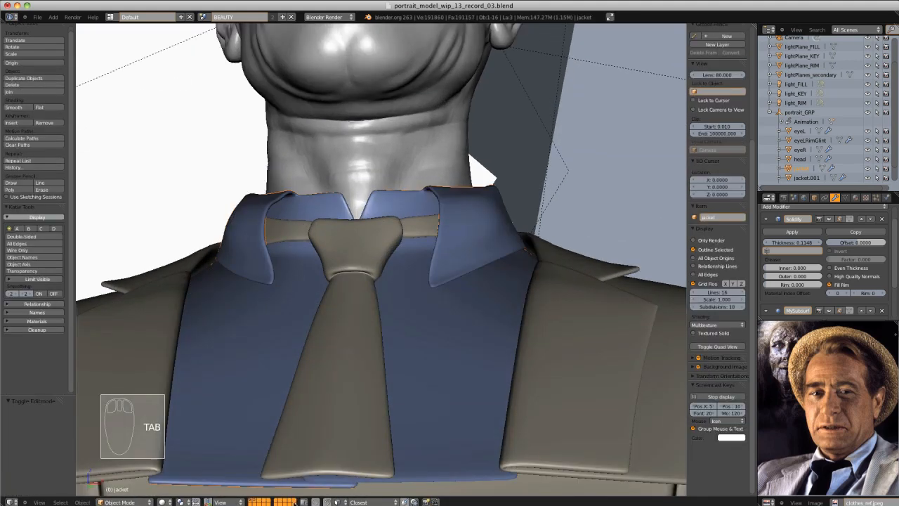
{"action": "key", "text": "grave"}
{"action": "middle_click_drag", "start_coordinate": [540, 223], "coordinate": [494, 225]}
{"action": "scroll", "coordinate": [494, 225], "scroll_direction": "down", "scroll_amount": 4}
{"action": "key", "text": "a"}
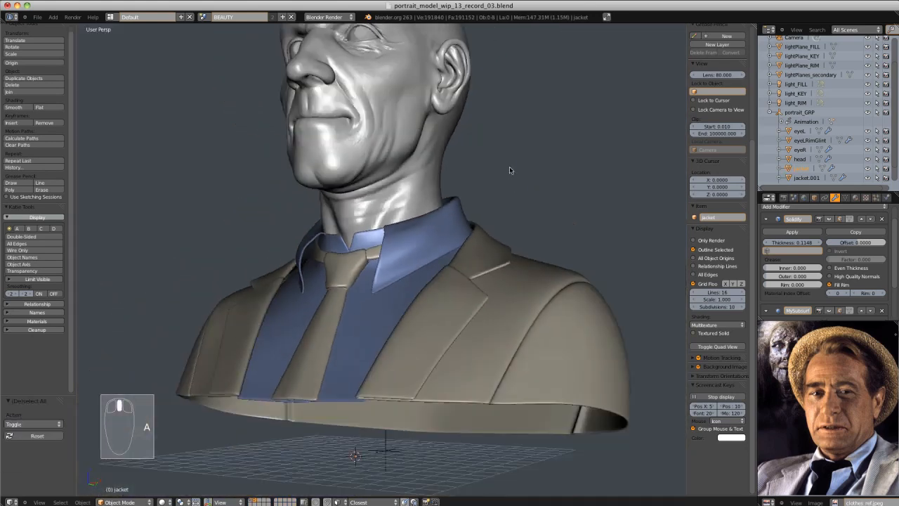
Select the jacket and switch to Sculpt Mode with the Grab brush radius set to 112
{"action": "middle_click_drag", "start_coordinate": [510, 167], "coordinate": [403, 194]}
{"action": "scroll", "coordinate": [403, 194], "scroll_direction": "down", "scroll_amount": 2}
{"action": "scroll", "coordinate": [403, 195], "scroll_direction": "up", "scroll_amount": 1}
{"action": "left_click", "coordinate": [324, 320]}
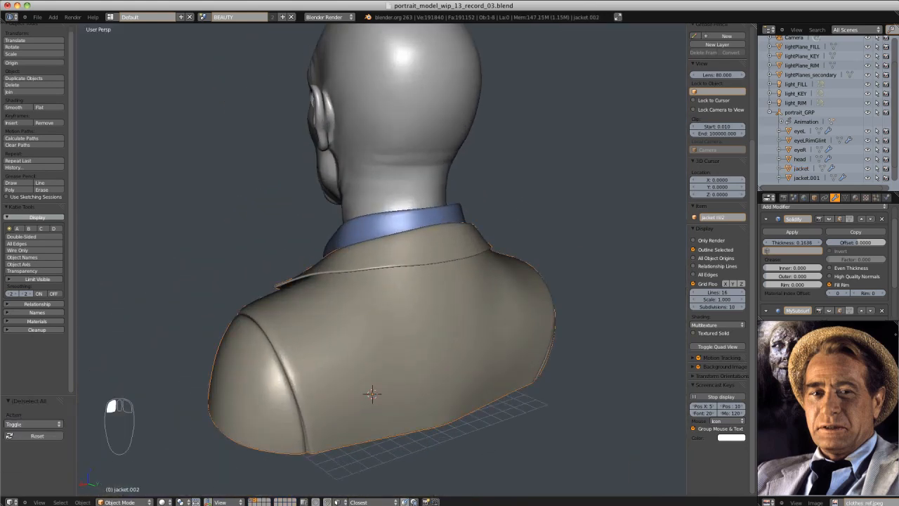
{"action": "left_click", "coordinate": [135, 475]}
{"action": "key", "text": "f"}
{"action": "key", "text": "f"}
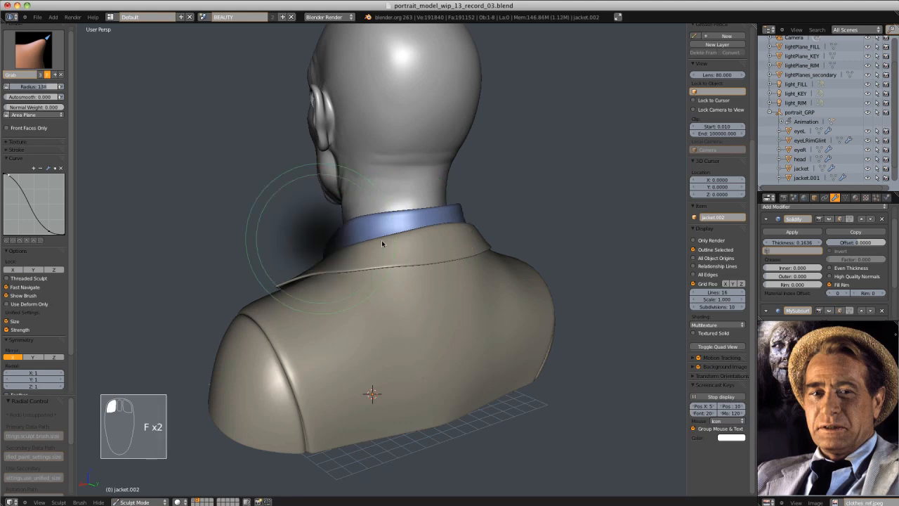
{"action": "middle_click_drag", "start_coordinate": [389, 236], "coordinate": [525, 250]}
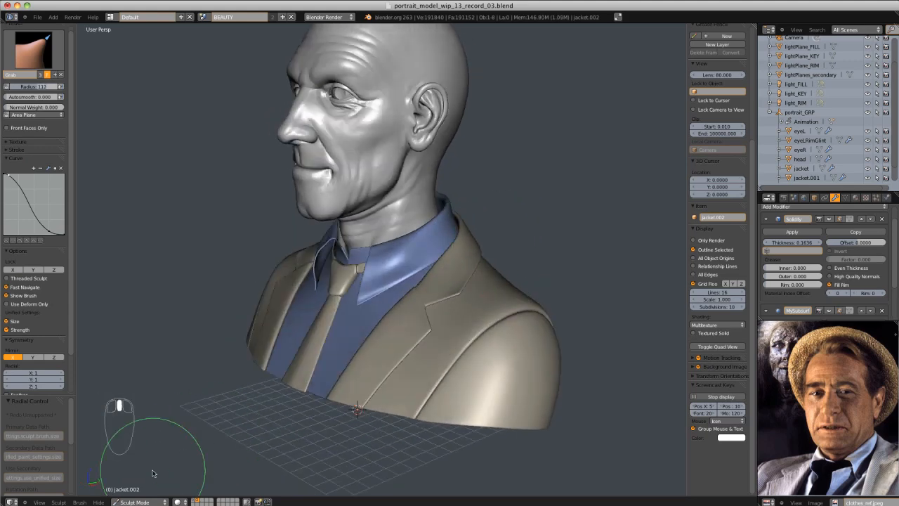
Return to Object Mode, rename the clothing objects jacket, shirt and tie, and clear the selection
{"action": "left_click", "coordinate": [145, 502]}
{"action": "left_click", "coordinate": [142, 492]}
{"action": "scroll", "coordinate": [787, 143], "scroll_direction": "down", "scroll_amount": 1}
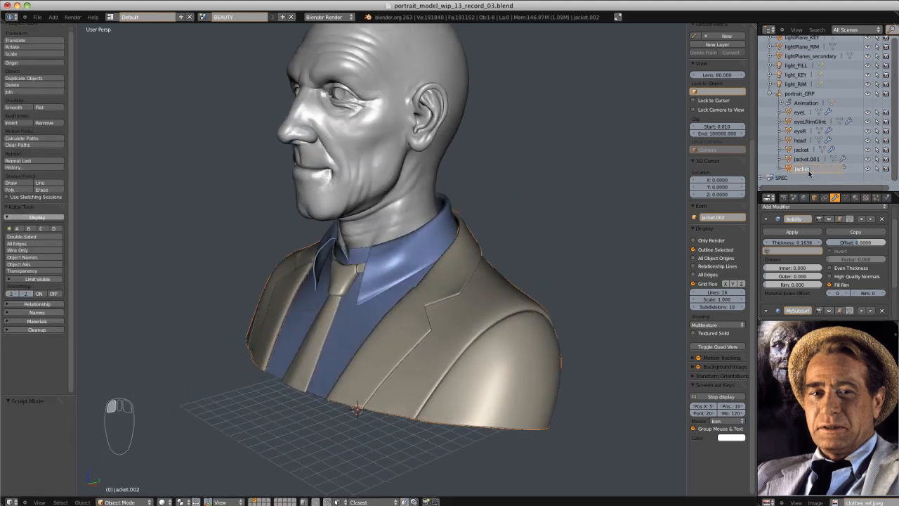
{"action": "left_click", "coordinate": [808, 160]}
{"action": "left_click", "coordinate": [808, 160]}
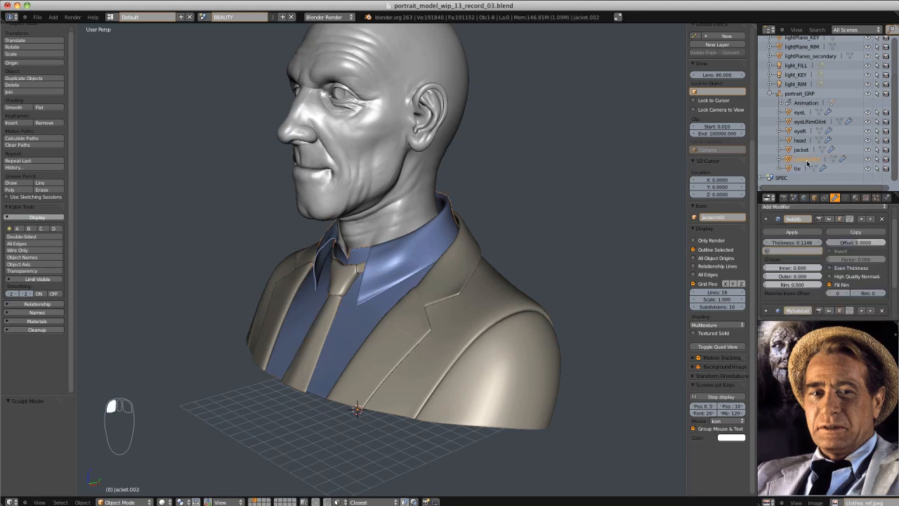
{"action": "middle_click_drag", "start_coordinate": [444, 244], "coordinate": [470, 195]}
{"action": "key", "text": "a"}
Select the shirt near its collar flap and enter Edit Mode
{"action": "scroll", "coordinate": [479, 260], "scroll_direction": "up", "scroll_amount": 3}
{"action": "scroll", "coordinate": [481, 258], "scroll_direction": "down", "scroll_amount": 3}
{"action": "scroll", "coordinate": [380, 246], "scroll_direction": "up", "scroll_amount": 5}
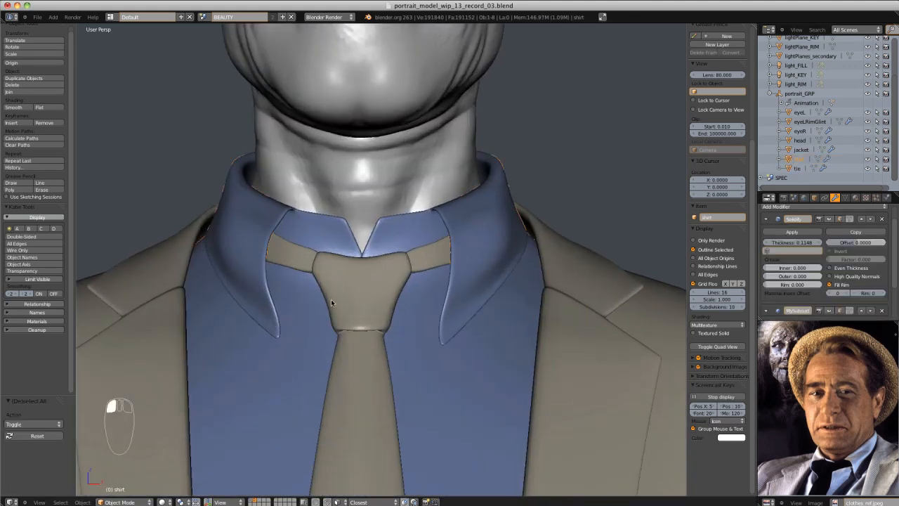
{"action": "middle_click_drag", "start_coordinate": [331, 302], "coordinate": [320, 295]}
{"action": "left_click", "coordinate": [442, 324]}
{"action": "middle_click_drag", "start_coordinate": [441, 325], "coordinate": [469, 317]}
{"action": "key", "text": "Tab"}
{"action": "key", "text": "Tab"}
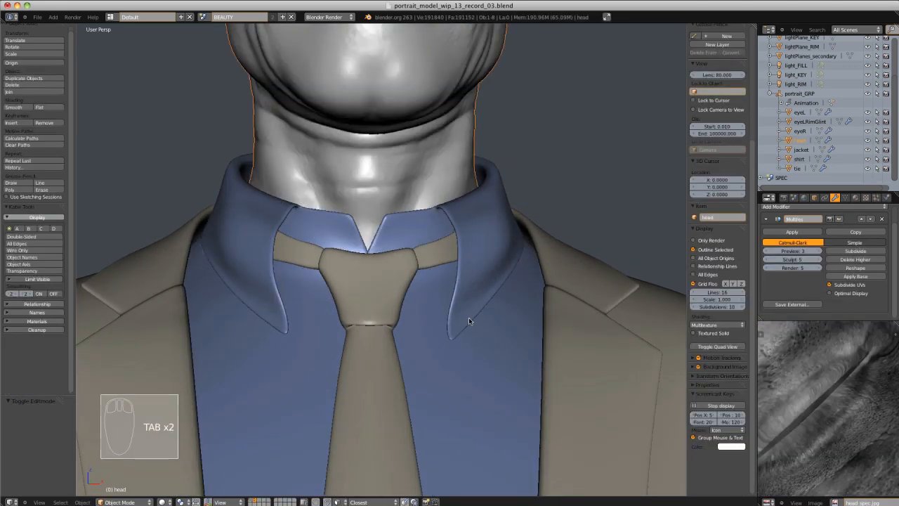
{"action": "left_click", "coordinate": [469, 317]}
{"action": "key", "text": "Tab"}
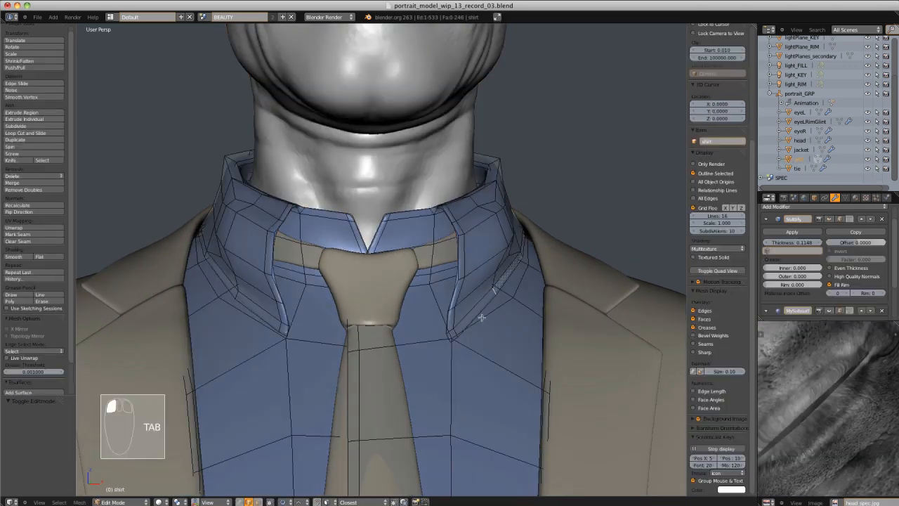
Show the clothes_ref.jpeg reference in the image editor again, leave Edit Mode and deselect everything
{"action": "left_click", "coordinate": [840, 502]}
{"action": "left_click", "coordinate": [816, 404]}
{"action": "key", "text": "Tab"}
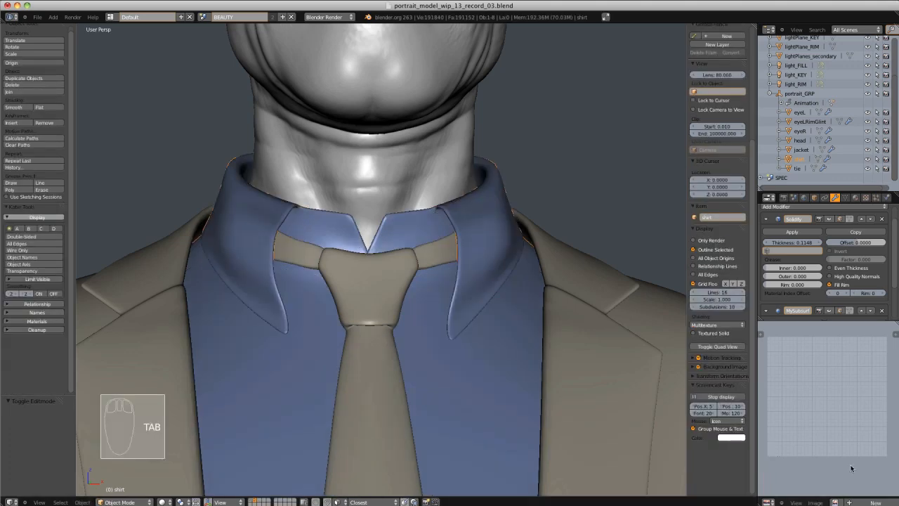
{"action": "left_click", "coordinate": [872, 502]}
{"action": "left_click", "coordinate": [817, 410]}
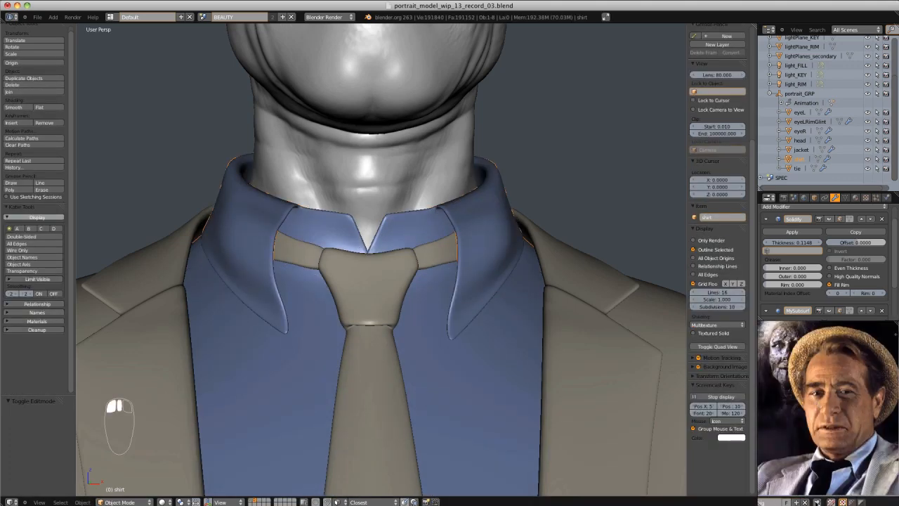
{"action": "middle_click_drag", "start_coordinate": [647, 252], "coordinate": [497, 232]}
{"action": "scroll", "coordinate": [492, 226], "scroll_direction": "down", "scroll_amount": 5}
{"action": "key", "text": "a"}
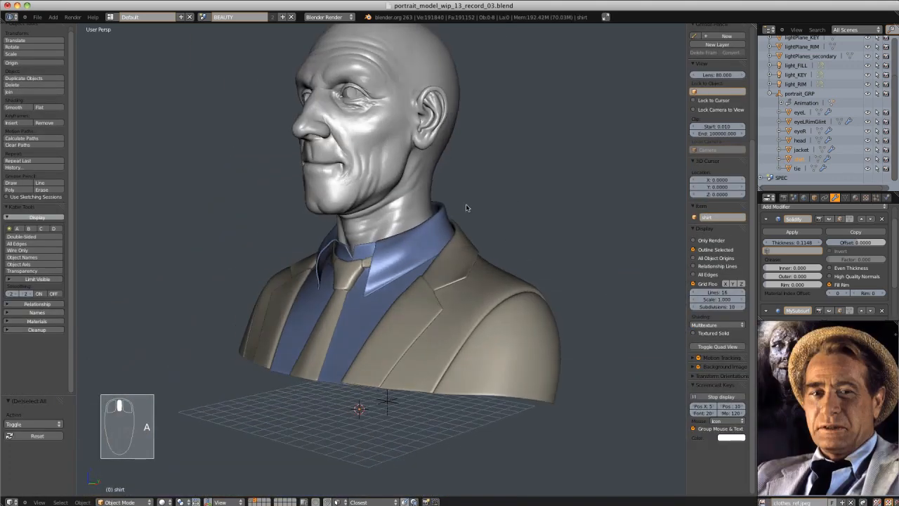
Scale and move the face at the tip of the shirt's collar flap on the character's left side
{"action": "scroll", "coordinate": [496, 221], "scroll_direction": "up", "scroll_amount": 5}
{"action": "middle_click_drag", "start_coordinate": [397, 256], "coordinate": [458, 281]}
{"action": "key", "text": "Tab"}
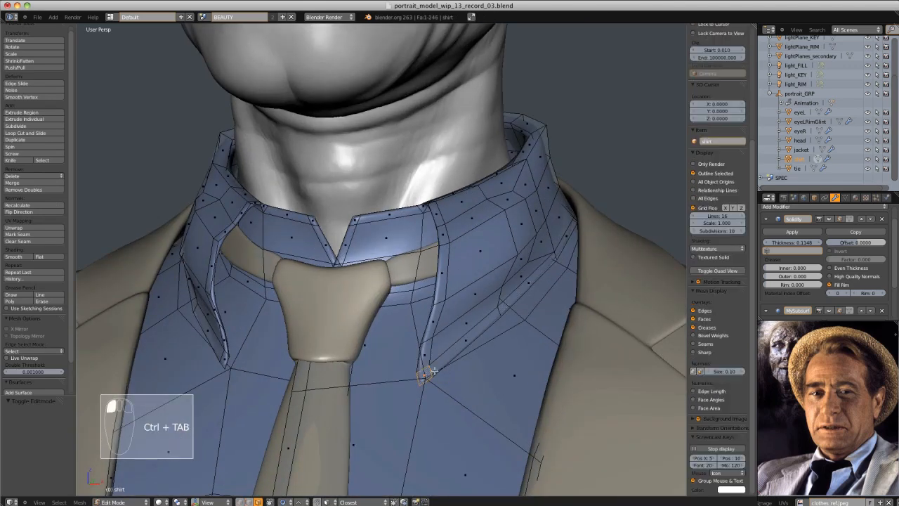
{"action": "key", "text": "s"}
{"action": "left_click", "coordinate": [472, 349]}
{"action": "middle_click_drag", "start_coordinate": [474, 347], "coordinate": [582, 267]}
{"action": "left_click", "coordinate": [587, 272]}
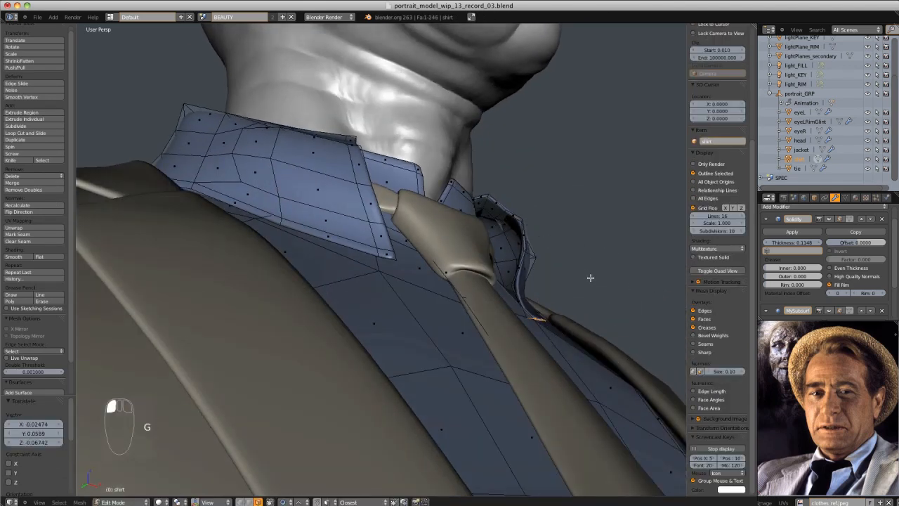
Turn on edit-cage display for the shirt's MySubsurf modifier and return to Object Mode to check the collar
{"action": "key", "text": "Tab"}
{"action": "key", "text": "Tab"}
{"action": "middle_click_drag", "start_coordinate": [587, 262], "coordinate": [555, 287]}
{"action": "left_click", "coordinate": [849, 219]}
{"action": "left_click", "coordinate": [850, 310]}
{"action": "key", "text": "Tab"}
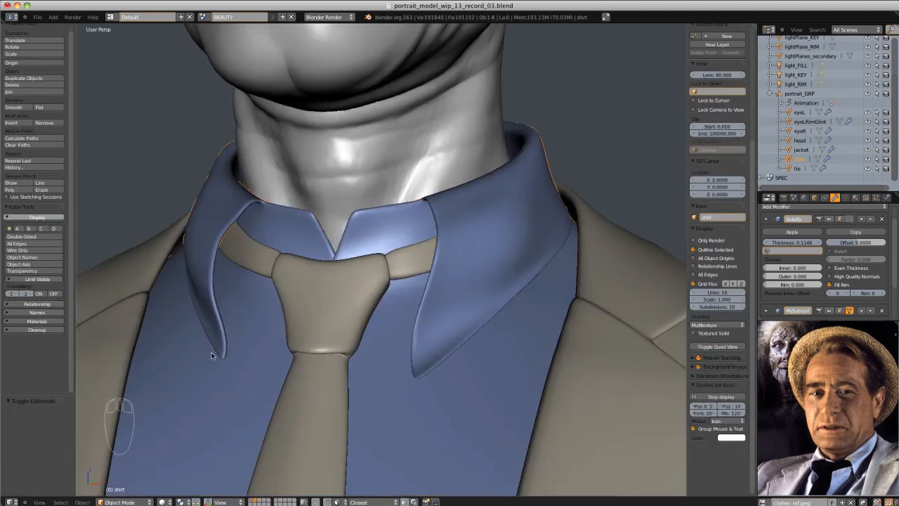
Scale and move the face at the tip of the collar flap on the character's right side
{"action": "key", "text": "Tab"}
{"action": "left_click", "coordinate": [221, 347]}
{"action": "middle_click_drag", "start_coordinate": [220, 347], "coordinate": [267, 340]}
{"action": "key", "text": "s"}
{"action": "left_click", "coordinate": [327, 311]}
{"action": "middle_click_drag", "start_coordinate": [327, 312], "coordinate": [310, 258]}
{"action": "left_click", "coordinate": [353, 331]}
{"action": "middle_click_drag", "start_coordinate": [354, 330], "coordinate": [332, 274]}
{"action": "key", "text": "Tab"}
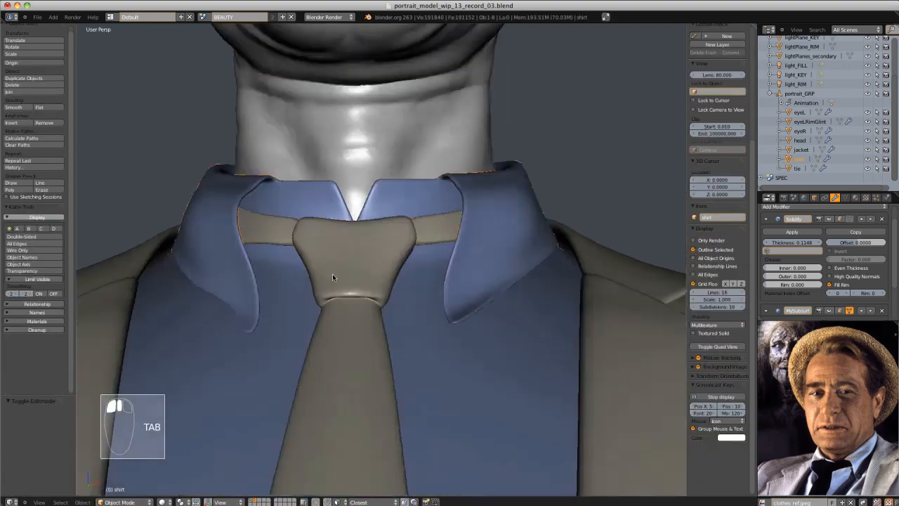
Adjust the lower edge of the right collar flap in edge select mode and return to Object Mode
{"action": "key", "text": "Tab"}
{"action": "middle_click_drag", "start_coordinate": [226, 286], "coordinate": [224, 268]}
{"action": "left_click", "coordinate": [217, 266]}
{"action": "key", "text": "ctrl+Tab"}
{"action": "left_click", "coordinate": [216, 255]}
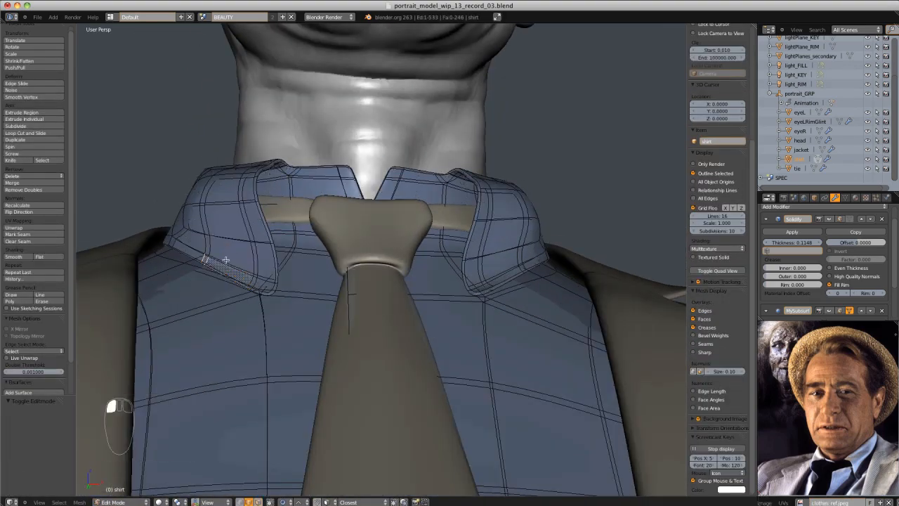
{"action": "left_click", "coordinate": [267, 245]}
{"action": "key", "text": "Tab"}
{"action": "middle_click_drag", "start_coordinate": [295, 247], "coordinate": [399, 192]}
{"action": "key", "text": "Tab"}
{"action": "left_click", "coordinate": [235, 277]}
{"action": "key", "text": "Tab"}
Deselect everything and save the file over the existing one
{"action": "scroll", "coordinate": [269, 269], "scroll_direction": "down", "scroll_amount": 5}
{"action": "key", "text": "a"}
{"action": "key", "text": "a"}
{"action": "middle_click_drag", "start_coordinate": [342, 208], "coordinate": [357, 236]}
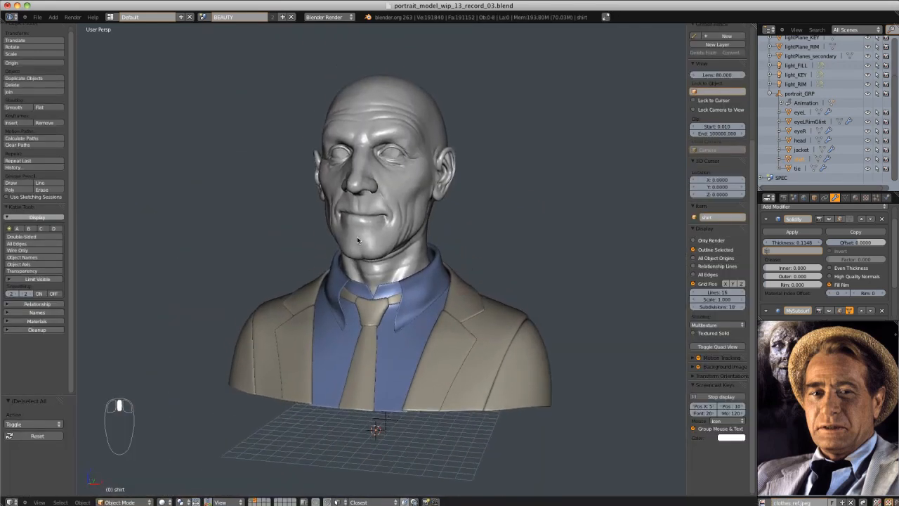
{"action": "key", "text": "ctrl+s"}
{"action": "left_click", "coordinate": [402, 229]}
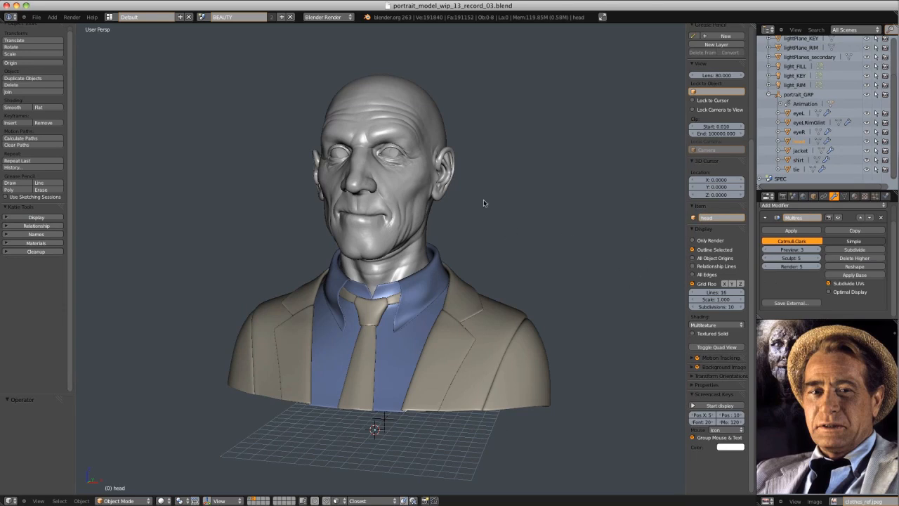
Lower the head's Multires preview level, and replace the shirt's MySubsurf modifier with a Multiresolution modifier placed above Solidify
{"action": "right_click", "coordinate": [430, 194]}
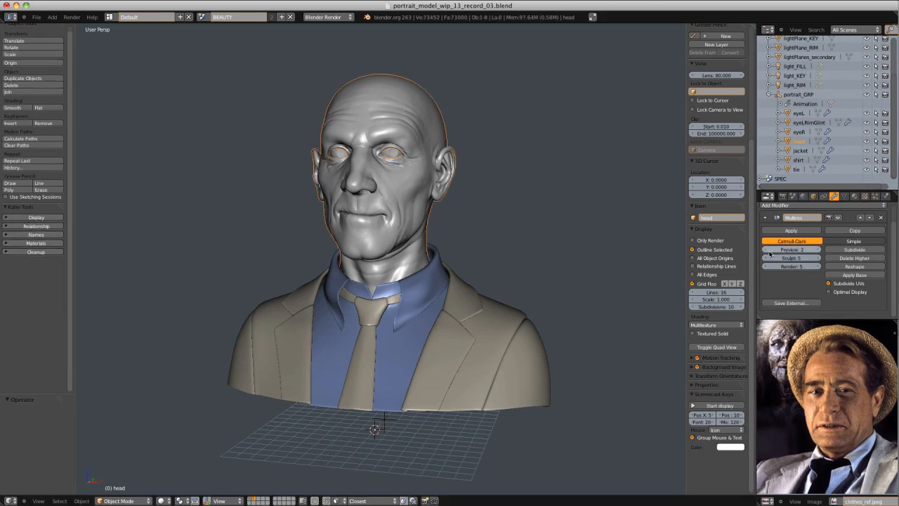
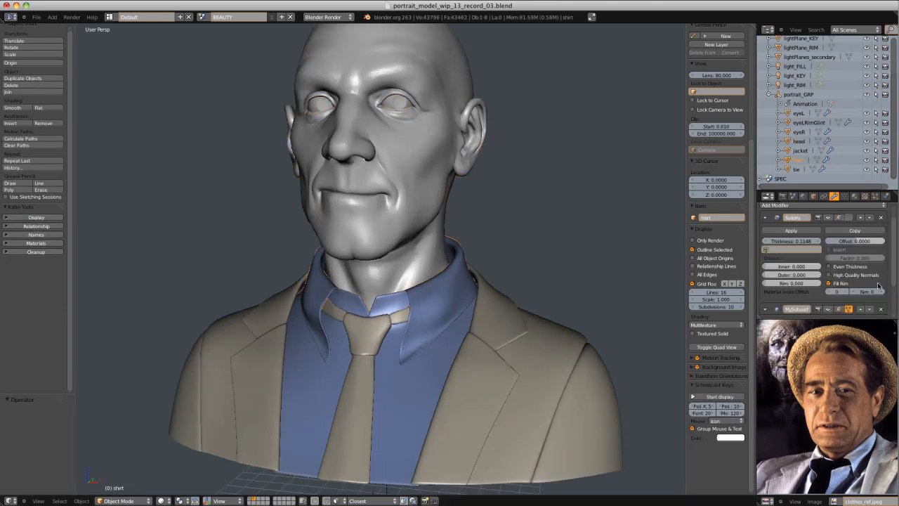
{"action": "left_click", "coordinate": [881, 309]}
{"action": "left_click", "coordinate": [883, 205]}
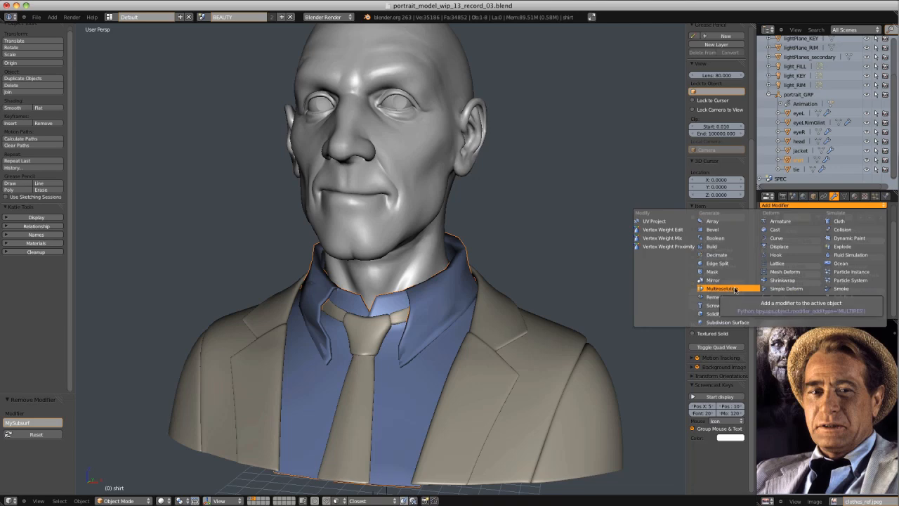
{"action": "left_click", "coordinate": [736, 289]}
{"action": "scroll", "coordinate": [556, 298], "scroll_direction": "up", "scroll_amount": 3}
{"action": "mouse_move", "coordinate": [556, 302]}
{"action": "middle_mouse_down"}
{"action": "mouse_move", "coordinate": [555, 275]}
{"action": "mouse_move", "coordinate": [502, 295]}
{"action": "mouse_move", "coordinate": [562, 305]}
{"action": "middle_mouse_up"}
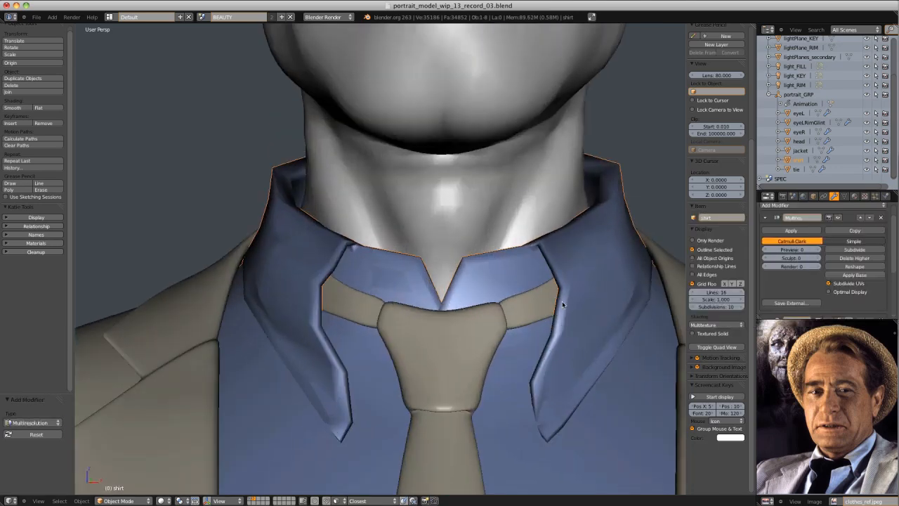
Subdivide the shirt's Multires modifier twice to reach level 2
{"action": "left_click", "coordinate": [858, 250]}
{"action": "left_click", "coordinate": [859, 250]}
{"action": "scroll", "coordinate": [564, 251], "scroll_direction": "down", "scroll_amount": 3}
{"action": "scroll", "coordinate": [565, 251], "scroll_direction": "up", "scroll_amount": 3}
{"action": "middle_click_drag", "start_coordinate": [564, 256], "coordinate": [512, 295]}
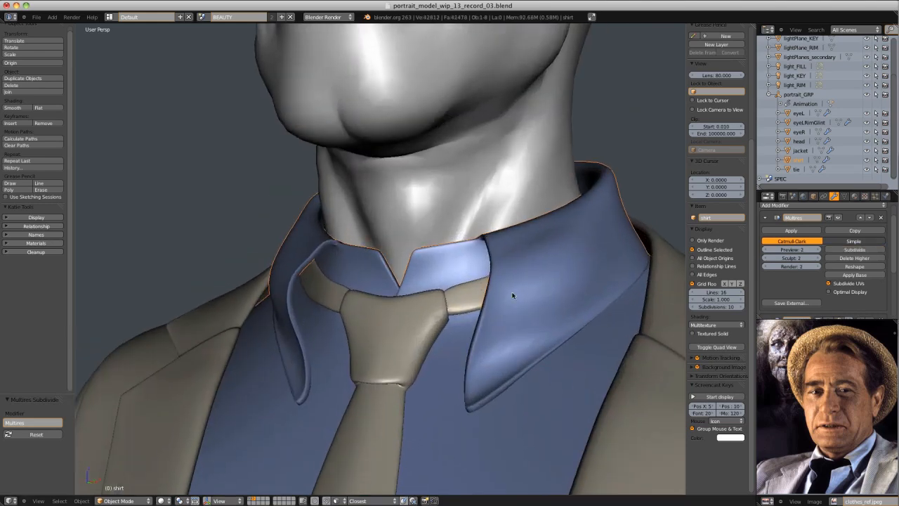
Set the shirt's Solidify thickness to 0.05 and toggle the object selection
{"action": "scroll", "coordinate": [827, 245], "scroll_direction": "down", "scroll_amount": 2}
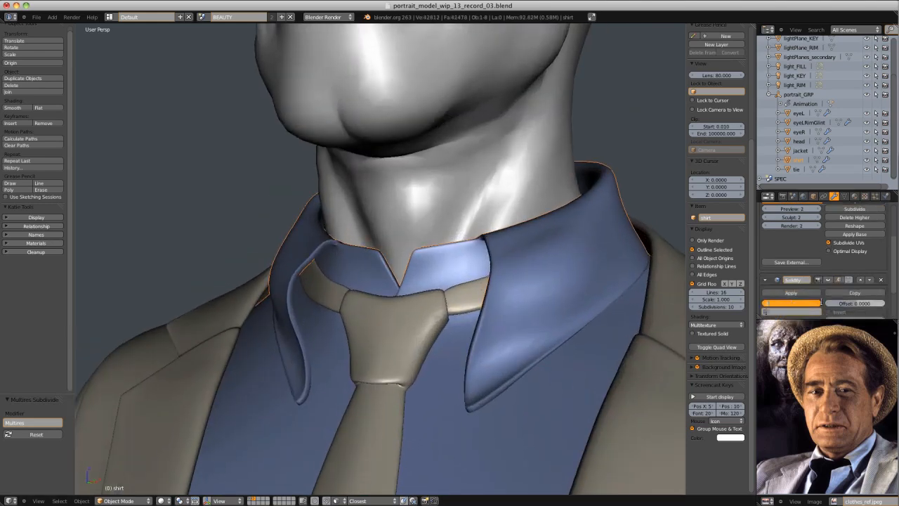
{"action": "type", "text": ".05"}
{"action": "key", "text": "Return"}
{"action": "middle_click_drag", "start_coordinate": [419, 304], "coordinate": [472, 303]}
{"action": "key", "text": "a"}
{"action": "scroll", "coordinate": [472, 303], "scroll_direction": "down", "scroll_amount": 3}
Switch the shirt to Sculpt Mode, choose the Crease brush with radius 77 and turn off X mirroring
{"action": "right_click", "coordinate": [345, 247]}
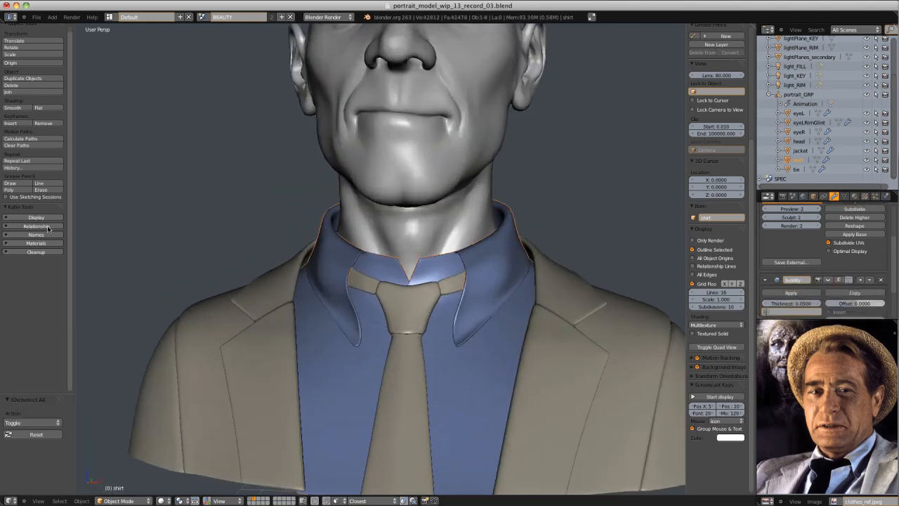
{"action": "left_click", "coordinate": [152, 501]}
{"action": "left_click", "coordinate": [139, 469]}
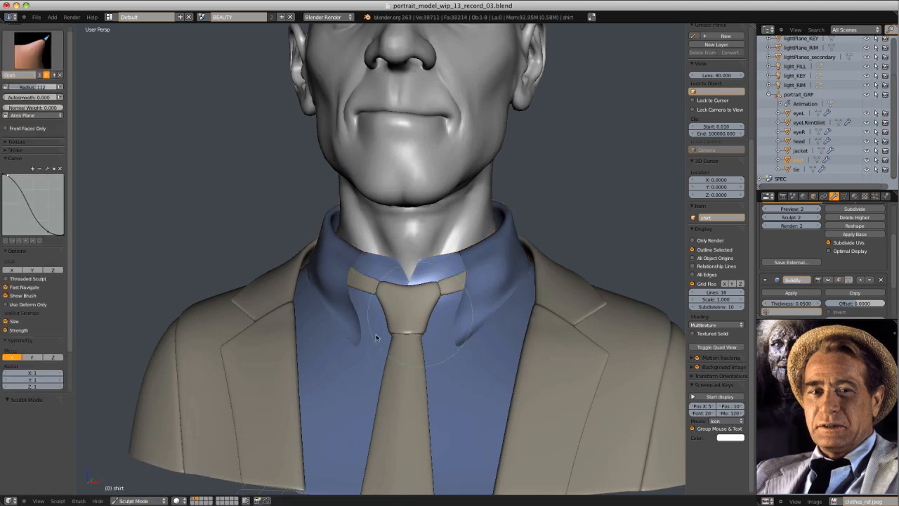
{"action": "scroll", "coordinate": [422, 348], "scroll_direction": "up", "scroll_amount": 2}
{"action": "key", "text": "shift+c"}
{"action": "key", "text": "f"}
{"action": "left_click", "coordinate": [444, 356]}
{"action": "scroll", "coordinate": [443, 355], "scroll_direction": "down", "scroll_amount": 1}
{"action": "mouse_move", "coordinate": [443, 355]}
{"action": "middle_mouse_down"}
{"action": "mouse_move", "coordinate": [413, 312]}
{"action": "mouse_move", "coordinate": [428, 311]}
{"action": "mouse_move", "coordinate": [424, 373]}
{"action": "middle_mouse_up"}
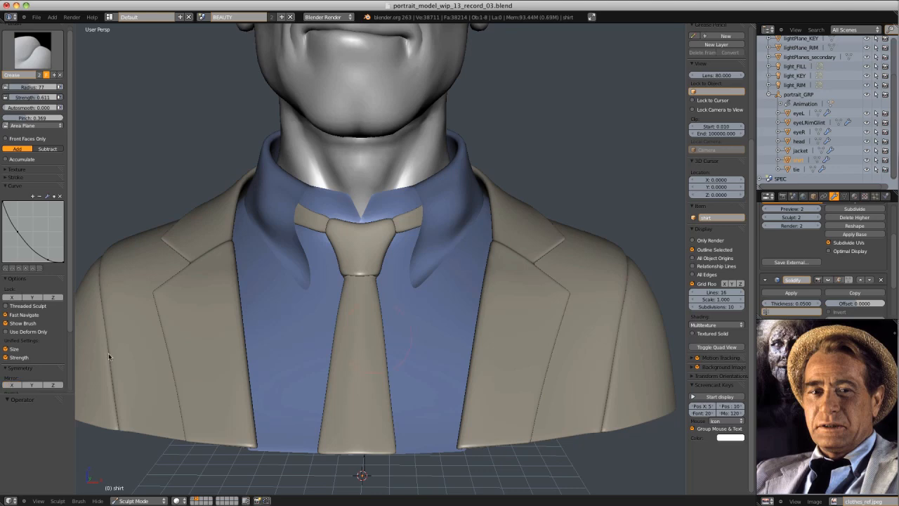
Choose the Draw brush with radius 56, undo a test stroke on the shirt front and set the strength to 0.313
{"action": "middle_click_drag", "start_coordinate": [457, 323], "coordinate": [416, 345]}
{"action": "key", "text": "d"}
{"action": "key", "text": "f"}
{"action": "left_click", "coordinate": [406, 345]}
{"action": "left_click_drag", "start_coordinate": [424, 302], "coordinate": [387, 383]}
{"action": "key", "text": "ctrl+z"}
{"action": "key", "text": "shift+f"}
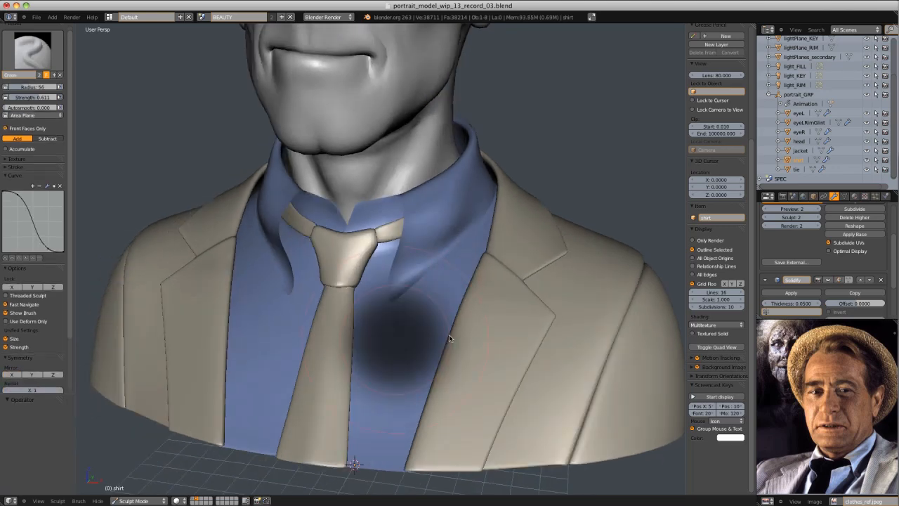
{"action": "left_click", "coordinate": [472, 339]}
Subdivide the shirt's Multires modifier to level 3, then make and undo a test fold stroke beside the tie
{"action": "scroll", "coordinate": [843, 260], "scroll_direction": "up", "scroll_amount": 4}
{"action": "left_click", "coordinate": [855, 268]}
{"action": "middle_click_drag", "start_coordinate": [510, 302], "coordinate": [551, 296]}
{"action": "left_click_drag", "start_coordinate": [416, 353], "coordinate": [406, 414]}
{"action": "key", "text": "ctrl+z"}
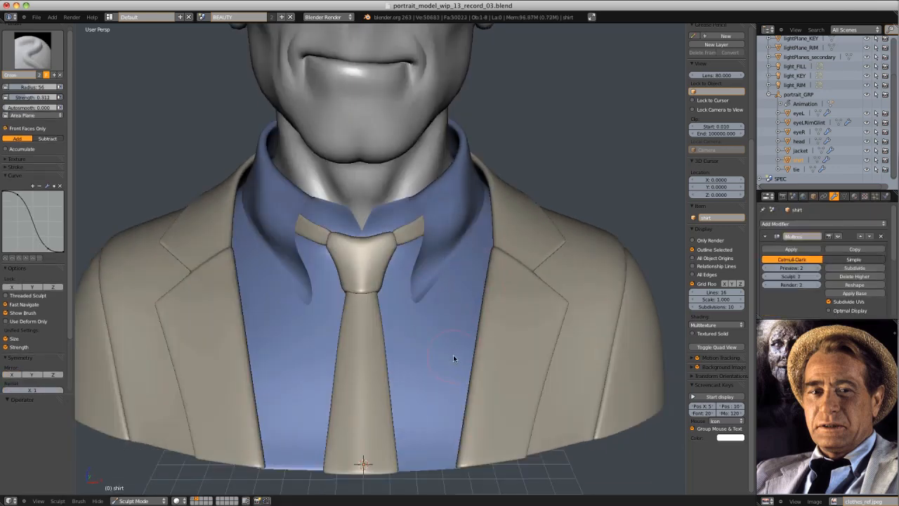
Lower the Draw brush strength to 0.165, adjust its radius and sculpt long vertical folds on the shirt beside the tie
{"action": "key", "text": "shift+f"}
{"action": "left_click", "coordinate": [469, 356]}
{"action": "key", "text": "f"}
{"action": "left_click", "coordinate": [490, 342]}
{"action": "scroll", "coordinate": [484, 338], "scroll_direction": "down", "scroll_amount": 2}
{"action": "left_click_drag", "start_coordinate": [405, 352], "coordinate": [410, 386]}
{"action": "mouse_move", "coordinate": [453, 303]}
{"action": "middle_mouse_down"}
{"action": "mouse_move", "coordinate": [402, 314]}
{"action": "mouse_move", "coordinate": [455, 336]}
{"action": "middle_mouse_up"}
{"action": "left_click_drag", "start_coordinate": [409, 325], "coordinate": [403, 415]}
{"action": "middle_click_drag", "start_coordinate": [431, 369], "coordinate": [416, 360]}
{"action": "left_click_drag", "start_coordinate": [412, 337], "coordinate": [363, 494]}
{"action": "mouse_move", "coordinate": [425, 383]}
{"action": "middle_mouse_down"}
{"action": "mouse_move", "coordinate": [440, 342]}
{"action": "mouse_move", "coordinate": [461, 351]}
{"action": "mouse_move", "coordinate": [456, 366]}
{"action": "middle_mouse_up"}
Switch to the Crease brush with radius 76 and sharpen the folds on the shirt front around the tie
{"action": "key", "text": "shift+c"}
{"action": "key", "text": "f"}
{"action": "left_click", "coordinate": [443, 363]}
{"action": "mouse_move", "coordinate": [462, 277]}
{"action": "middle_mouse_down"}
{"action": "mouse_move", "coordinate": [437, 346]}
{"action": "mouse_move", "coordinate": [338, 327]}
{"action": "mouse_move", "coordinate": [299, 367]}
{"action": "middle_mouse_up"}
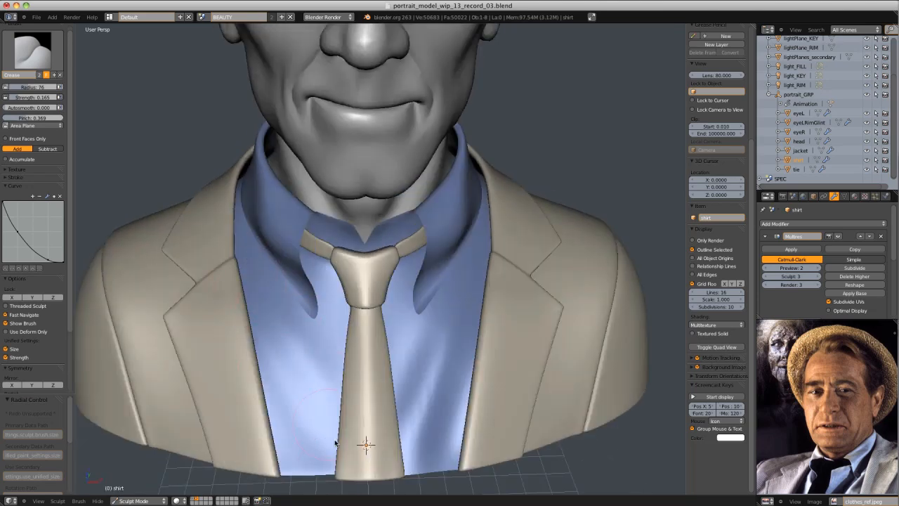
{"action": "middle_click_drag", "start_coordinate": [240, 240], "coordinate": [325, 340]}
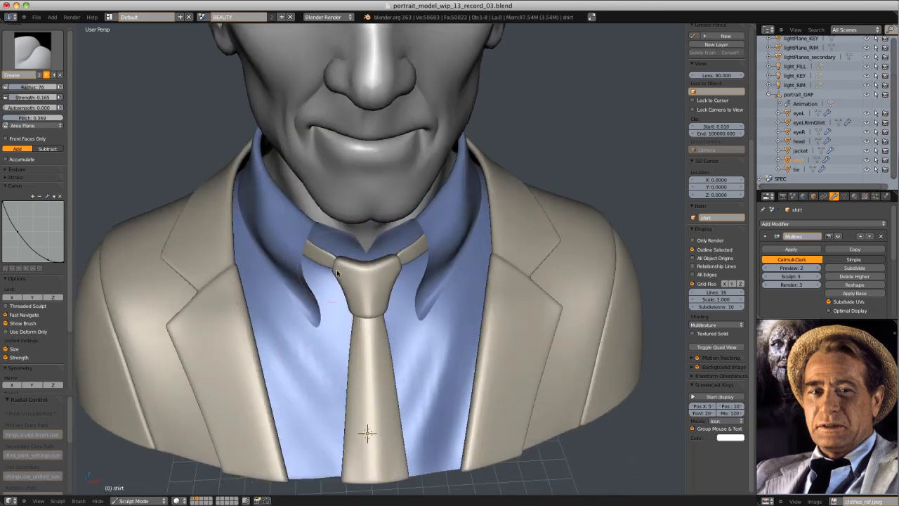
{"action": "middle_click_drag", "start_coordinate": [355, 425], "coordinate": [424, 235]}
{"action": "scroll", "coordinate": [424, 235], "scroll_direction": "up", "scroll_amount": 5}
Switch to the Inflate brush with radius 69 and strength 0.557 and puff out the shirt near the collar and lapel
{"action": "key", "text": "i"}
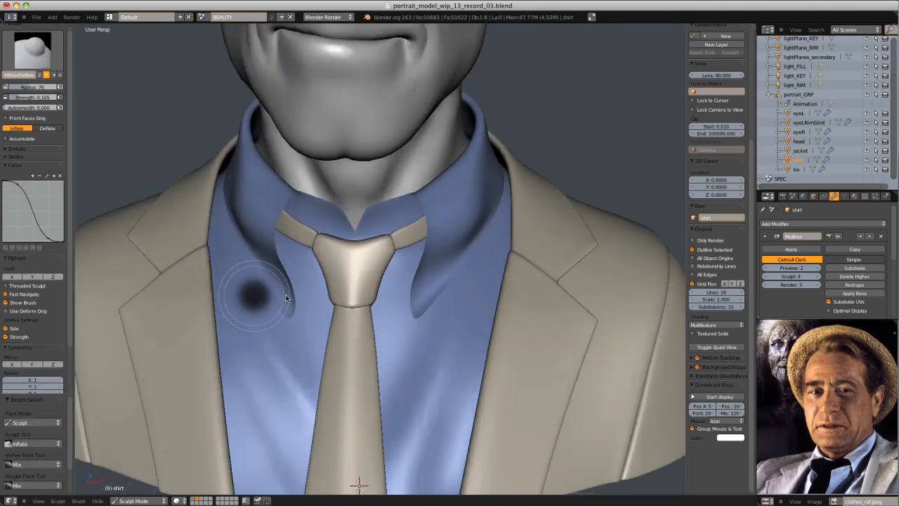
{"action": "key", "text": "shift+f"}
{"action": "left_click", "coordinate": [215, 257]}
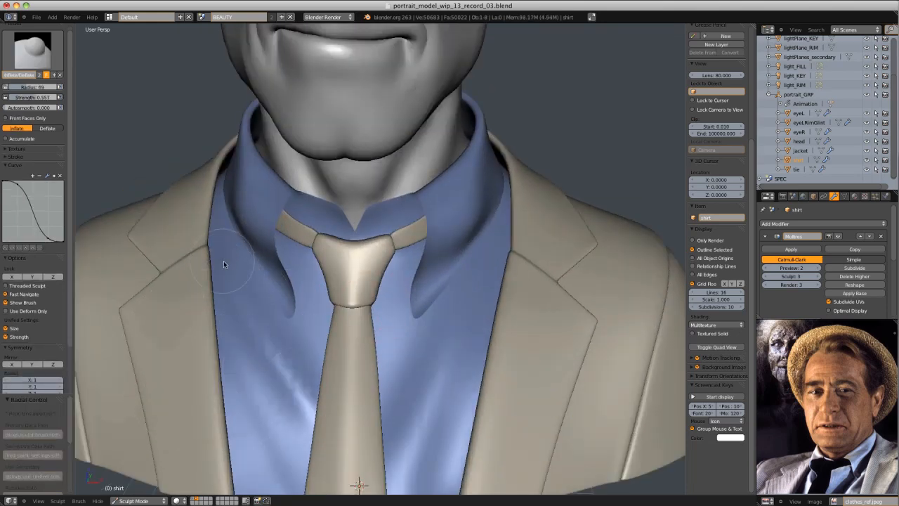
{"action": "middle_click_drag", "start_coordinate": [355, 349], "coordinate": [383, 234]}
{"action": "mouse_move", "coordinate": [226, 222]}
{"action": "middle_mouse_down"}
{"action": "mouse_move", "coordinate": [369, 254]}
{"action": "mouse_move", "coordinate": [279, 248]}
{"action": "mouse_move", "coordinate": [333, 218]}
{"action": "mouse_move", "coordinate": [334, 249]}
{"action": "mouse_move", "coordinate": [305, 234]}
{"action": "mouse_move", "coordinate": [268, 179]}
{"action": "mouse_move", "coordinate": [327, 166]}
{"action": "mouse_move", "coordinate": [220, 136]}
{"action": "middle_mouse_up"}
Switch to the Grab brush with radius 200 and reshape the shirt's collar
{"action": "key", "text": "g"}
{"action": "middle_click_drag", "start_coordinate": [297, 193], "coordinate": [372, 193]}
{"action": "key", "text": "f"}
{"action": "left_click", "coordinate": [280, 246]}
{"action": "middle_click_drag", "start_coordinate": [300, 235], "coordinate": [492, 235]}
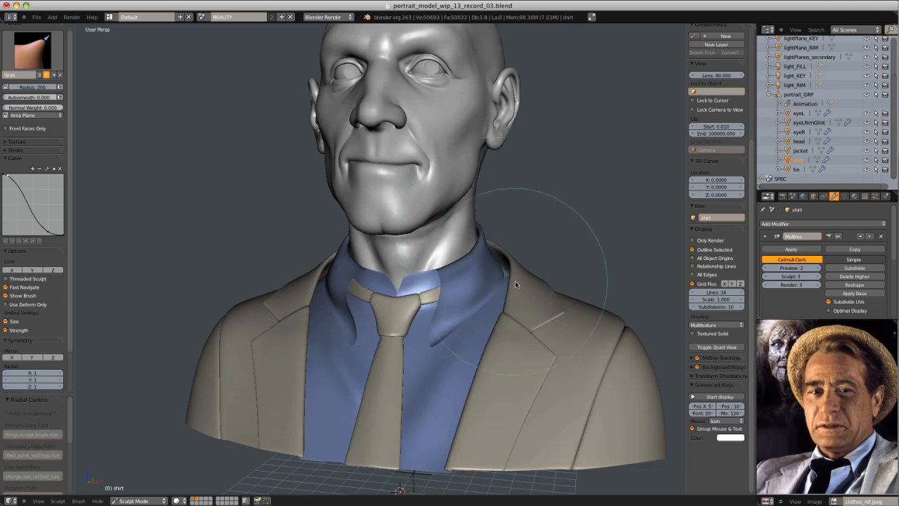
{"action": "mouse_move", "coordinate": [528, 266]}
{"action": "middle_mouse_down"}
{"action": "mouse_move", "coordinate": [469, 240]}
{"action": "mouse_move", "coordinate": [533, 217]}
{"action": "mouse_move", "coordinate": [555, 190]}
{"action": "middle_mouse_up"}
{"action": "mouse_move", "coordinate": [555, 190]}
{"action": "middle_mouse_down"}
{"action": "mouse_move", "coordinate": [534, 167]}
{"action": "mouse_move", "coordinate": [528, 198]}
{"action": "middle_mouse_up"}
{"action": "mouse_move", "coordinate": [528, 198]}
{"action": "middle_mouse_down"}
{"action": "mouse_move", "coordinate": [480, 233]}
{"action": "mouse_move", "coordinate": [464, 281]}
{"action": "mouse_move", "coordinate": [427, 197]}
{"action": "mouse_move", "coordinate": [344, 222]}
{"action": "mouse_move", "coordinate": [298, 193]}
{"action": "mouse_move", "coordinate": [404, 261]}
{"action": "mouse_move", "coordinate": [368, 321]}
{"action": "mouse_move", "coordinate": [345, 314]}
{"action": "mouse_move", "coordinate": [467, 305]}
{"action": "mouse_move", "coordinate": [360, 281]}
{"action": "mouse_move", "coordinate": [432, 317]}
{"action": "middle_mouse_up"}
Use the SculptDraw brush with radius 51 to sculpt soft wrinkles along the side of the shirt's collar
{"action": "key", "text": "d"}
{"action": "key", "text": "f"}
{"action": "left_click", "coordinate": [337, 321]}
{"action": "key", "text": "f"}
{"action": "left_click", "coordinate": [446, 309]}
{"action": "left_click_drag", "start_coordinate": [357, 326], "coordinate": [252, 302]}
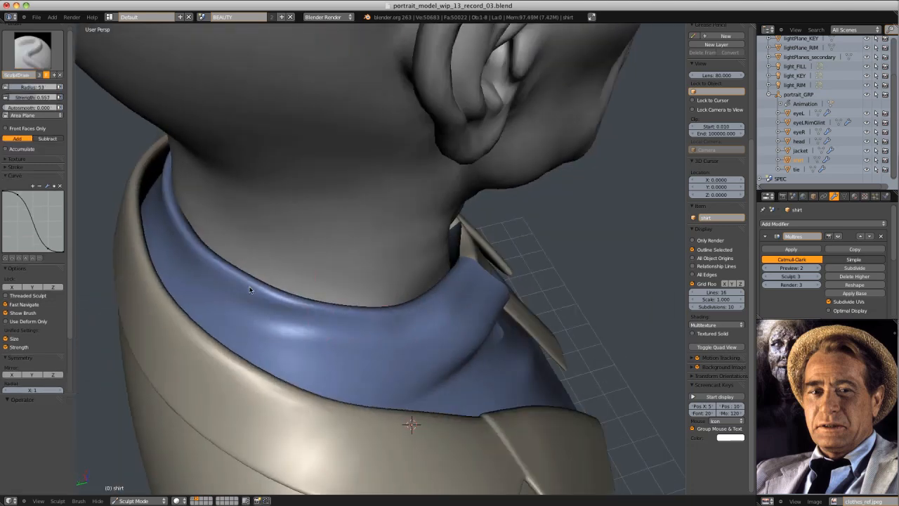
{"action": "middle_click_drag", "start_coordinate": [506, 211], "coordinate": [520, 260], "text": "ctrl"}
{"action": "middle_click_drag", "start_coordinate": [520, 260], "coordinate": [471, 211]}
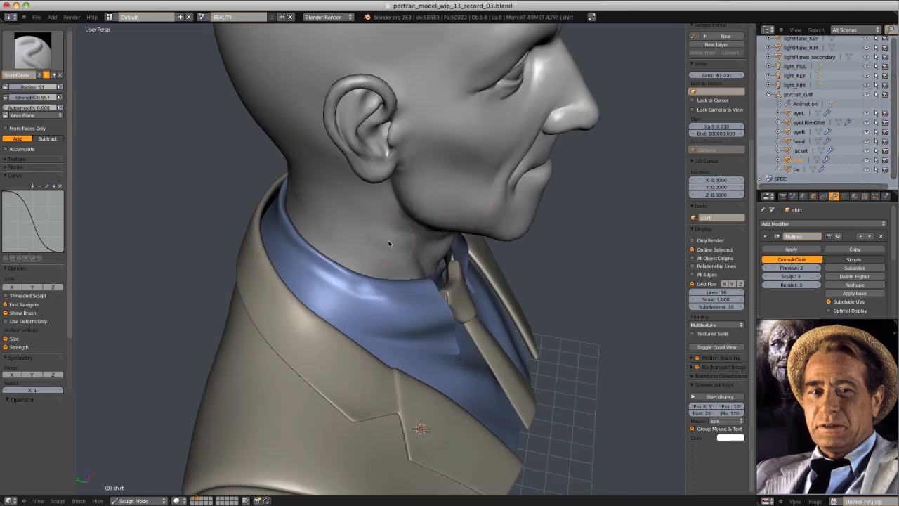
Sculpt soft folds around the back and far side of the shirt's collar with the SculptDraw brush, reducing its radius to 47
{"action": "mouse_move", "coordinate": [388, 244]}
{"action": "middle_mouse_down"}
{"action": "mouse_move", "coordinate": [346, 307]}
{"action": "mouse_move", "coordinate": [449, 327]}
{"action": "mouse_move", "coordinate": [442, 320]}
{"action": "middle_mouse_up"}
{"action": "key", "text": "f"}
{"action": "left_click", "coordinate": [429, 310]}
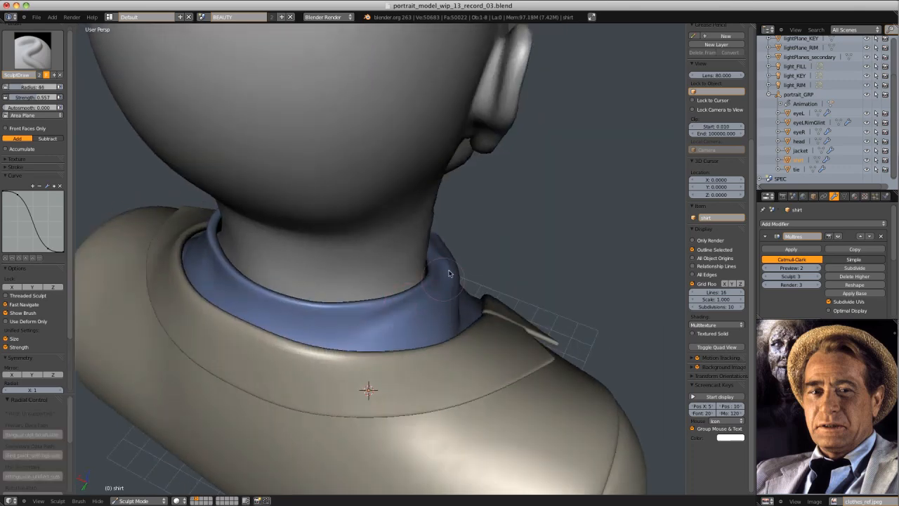
{"action": "middle_click_drag", "start_coordinate": [449, 273], "coordinate": [400, 325]}
{"action": "left_click_drag", "start_coordinate": [391, 330], "coordinate": [415, 324]}
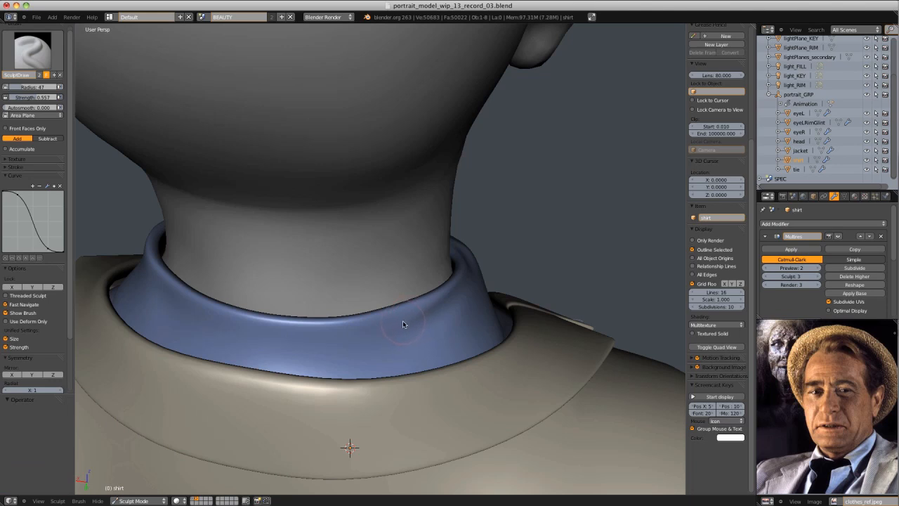
{"action": "middle_click_drag", "start_coordinate": [403, 325], "coordinate": [451, 347]}
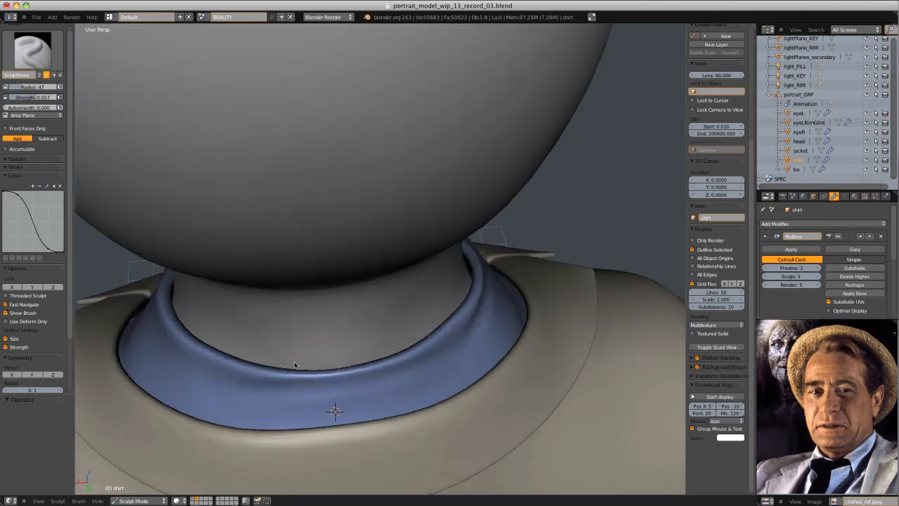
{"action": "middle_click_drag", "start_coordinate": [295, 365], "coordinate": [409, 362]}
{"action": "middle_click_drag", "start_coordinate": [247, 359], "coordinate": [491, 325]}
{"action": "mouse_move", "coordinate": [525, 322]}
{"action": "left_mouse_down"}
{"action": "mouse_move", "coordinate": [539, 301]}
{"action": "mouse_move", "coordinate": [480, 327]}
{"action": "left_mouse_up"}
{"action": "mouse_move", "coordinate": [479, 309]}
{"action": "middle_mouse_down"}
{"action": "mouse_move", "coordinate": [537, 330]}
{"action": "mouse_move", "coordinate": [582, 270]}
{"action": "middle_mouse_up"}
{"action": "middle_click_drag", "start_coordinate": [544, 322], "coordinate": [542, 267]}
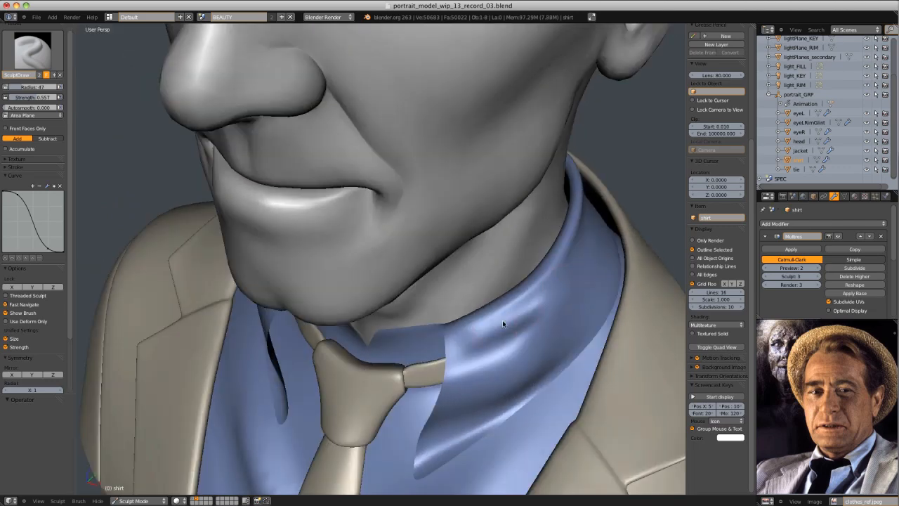
Switch to the Crease brush with a radius of about 100 and sharpen the diagonal folds on the side of the collar
{"action": "mouse_move", "coordinate": [503, 323]}
{"action": "middle_mouse_down"}
{"action": "mouse_move", "coordinate": [496, 345]}
{"action": "mouse_move", "coordinate": [538, 331]}
{"action": "mouse_move", "coordinate": [522, 308]}
{"action": "middle_mouse_up"}
{"action": "key", "text": "shift+c"}
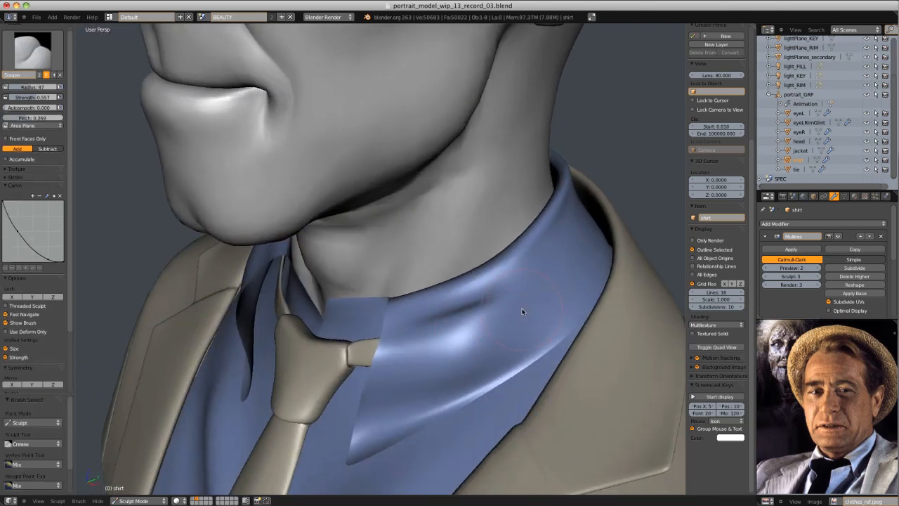
{"action": "key", "text": "f"}
{"action": "left_click", "coordinate": [485, 339]}
{"action": "mouse_move", "coordinate": [422, 353]}
{"action": "left_mouse_down"}
{"action": "mouse_move", "coordinate": [513, 339]}
{"action": "mouse_move", "coordinate": [506, 320]}
{"action": "left_mouse_up"}
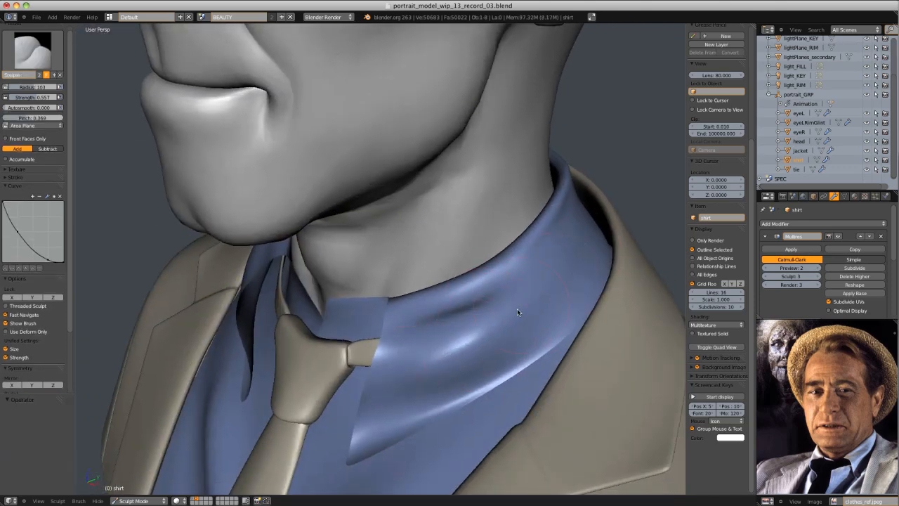
{"action": "mouse_move", "coordinate": [517, 310]}
{"action": "middle_mouse_down"}
{"action": "mouse_move", "coordinate": [529, 270]}
{"action": "mouse_move", "coordinate": [555, 272]}
{"action": "middle_mouse_up"}
{"action": "left_click_drag", "start_coordinate": [446, 289], "coordinate": [485, 289]}
{"action": "left_click", "coordinate": [485, 289]}
{"action": "middle_click_drag", "start_coordinate": [485, 289], "coordinate": [449, 329]}
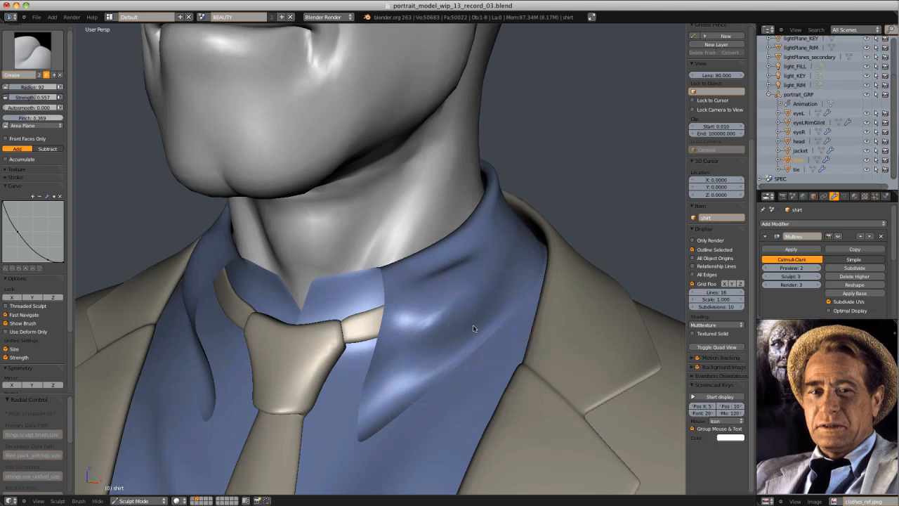
{"action": "left_click_drag", "start_coordinate": [421, 360], "coordinate": [450, 376]}
{"action": "middle_click_drag", "start_coordinate": [485, 325], "coordinate": [436, 337]}
Switch to the Draw brush, build up the folds on the collar flap and lower the brush strength to 0.316
{"action": "key", "text": "d"}
{"action": "key", "text": "f"}
{"action": "left_click", "coordinate": [414, 325]}
{"action": "left_click_drag", "start_coordinate": [430, 349], "coordinate": [483, 306]}
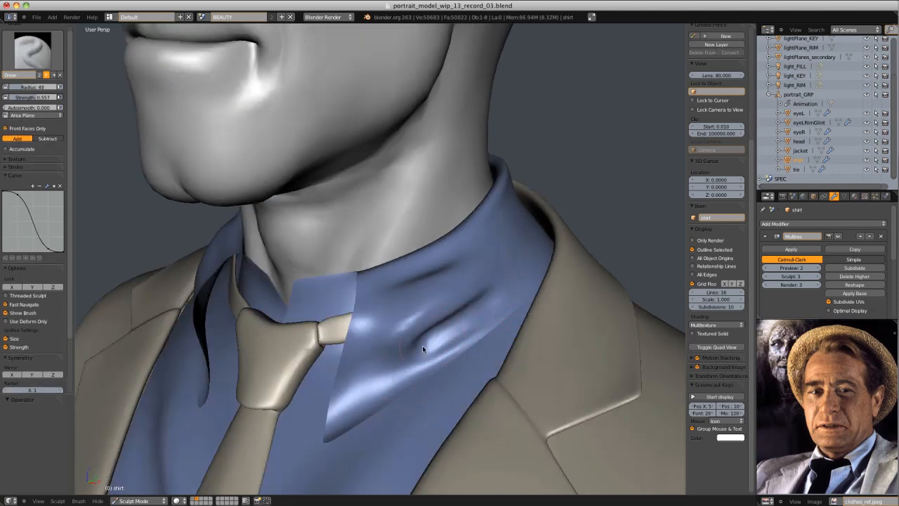
{"action": "key", "text": "shift+f"}
{"action": "left_click", "coordinate": [485, 316]}
{"action": "mouse_move", "coordinate": [485, 317]}
{"action": "middle_mouse_down"}
{"action": "mouse_move", "coordinate": [492, 309]}
{"action": "mouse_move", "coordinate": [469, 303]}
{"action": "middle_mouse_up"}
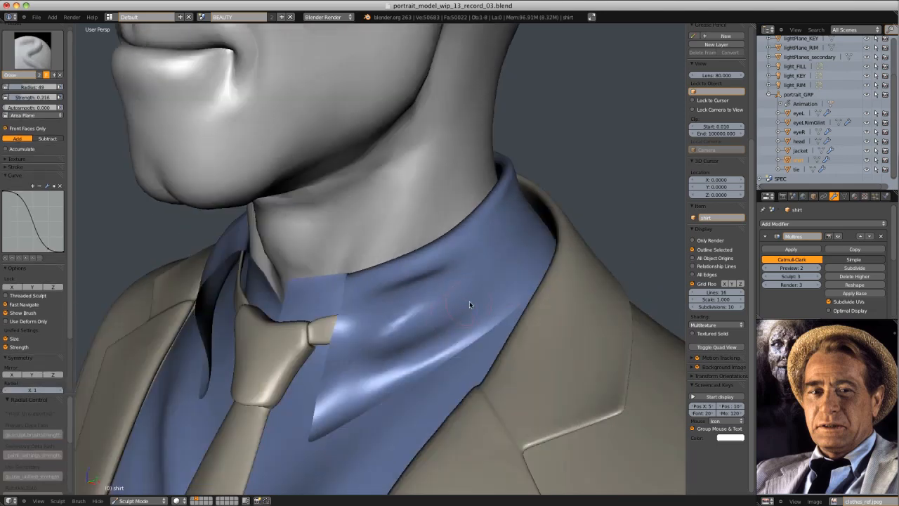
Use the Grab brush with radius 99 to adjust the upper edge of the collar on the side of the neck
{"action": "scroll", "coordinate": [377, 359], "scroll_direction": "down", "scroll_amount": 4}
{"action": "mouse_move", "coordinate": [377, 359]}
{"action": "middle_mouse_down"}
{"action": "mouse_move", "coordinate": [564, 224]}
{"action": "mouse_move", "coordinate": [473, 244]}
{"action": "mouse_move", "coordinate": [452, 266]}
{"action": "mouse_move", "coordinate": [415, 265]}
{"action": "middle_mouse_up"}
{"action": "scroll", "coordinate": [472, 245], "scroll_direction": "up", "scroll_amount": 4}
{"action": "key", "text": "g"}
{"action": "left_click_drag", "start_coordinate": [416, 265], "coordinate": [425, 283]}
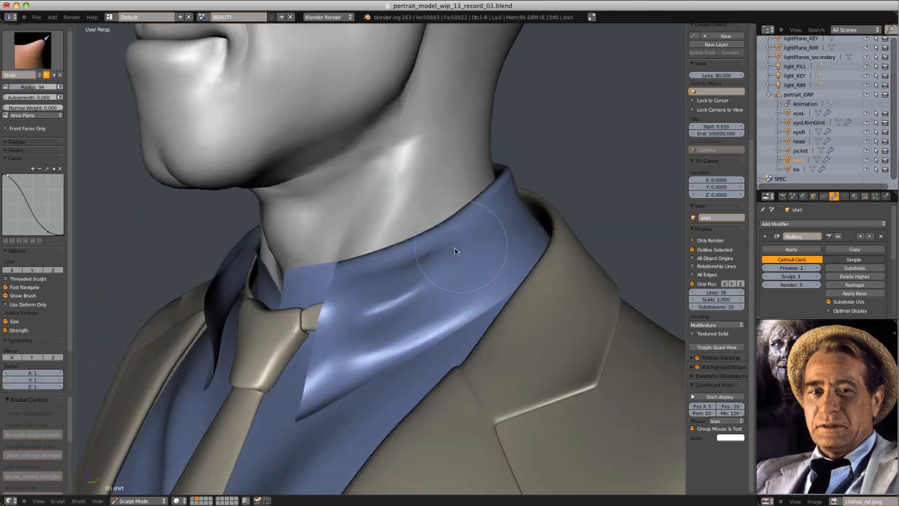
Sculpt the fold beside the tie on the collar flap with the SculptDraw brush at radius 79 and strength 0.522
{"action": "scroll", "coordinate": [454, 247], "scroll_direction": "down", "scroll_amount": 5}
{"action": "mouse_move", "coordinate": [518, 220]}
{"action": "middle_mouse_down"}
{"action": "mouse_move", "coordinate": [484, 210]}
{"action": "mouse_move", "coordinate": [444, 327]}
{"action": "mouse_move", "coordinate": [477, 245]}
{"action": "mouse_move", "coordinate": [462, 295]}
{"action": "middle_mouse_up"}
{"action": "scroll", "coordinate": [444, 328], "scroll_direction": "up", "scroll_amount": 5}
{"action": "key", "text": "d"}
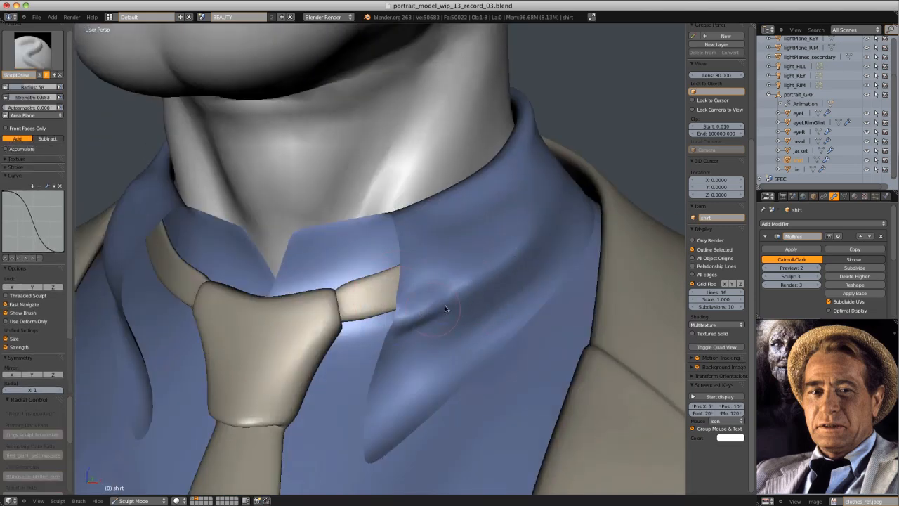
{"action": "left_click_drag", "start_coordinate": [444, 308], "coordinate": [462, 302]}
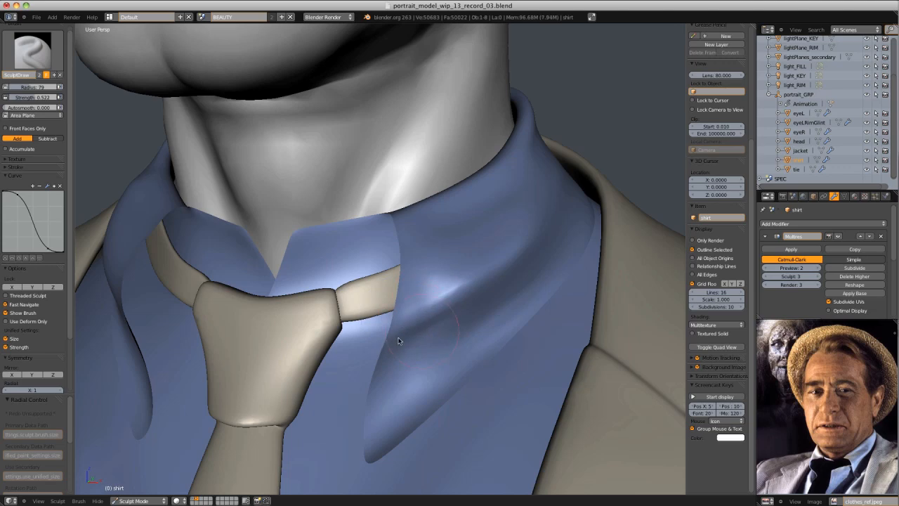
Enlarge the SculptDraw brush to radius 108 and broaden the fold running along the collar flap
{"action": "mouse_move", "coordinate": [465, 304]}
{"action": "middle_mouse_down"}
{"action": "mouse_move", "coordinate": [503, 298]}
{"action": "mouse_move", "coordinate": [440, 236]}
{"action": "mouse_move", "coordinate": [461, 254]}
{"action": "mouse_move", "coordinate": [486, 231]}
{"action": "middle_mouse_up"}
{"action": "key", "text": "g"}
{"action": "key", "text": "d"}
{"action": "key", "text": "f"}
{"action": "left_click", "coordinate": [488, 233]}
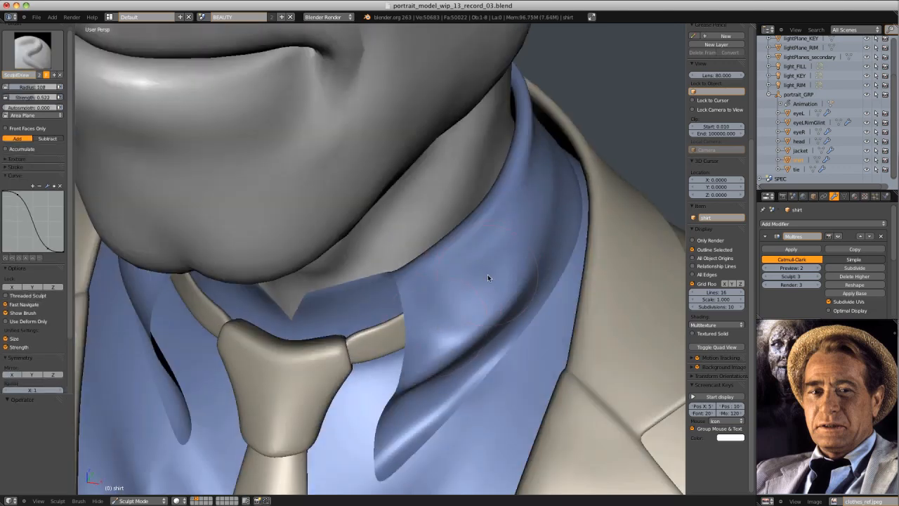
Refine the diagonal collar folds with the Draw-type brush at radius 72 and strength 0.522
{"action": "mouse_move", "coordinate": [487, 278]}
{"action": "middle_mouse_down"}
{"action": "mouse_move", "coordinate": [478, 203]}
{"action": "mouse_move", "coordinate": [460, 233]}
{"action": "mouse_move", "coordinate": [487, 205]}
{"action": "mouse_move", "coordinate": [346, 248]}
{"action": "mouse_move", "coordinate": [524, 233]}
{"action": "mouse_move", "coordinate": [437, 277]}
{"action": "mouse_move", "coordinate": [395, 357]}
{"action": "middle_mouse_up"}
{"action": "key", "text": "d"}
{"action": "key", "text": "f"}
{"action": "left_click", "coordinate": [419, 277]}
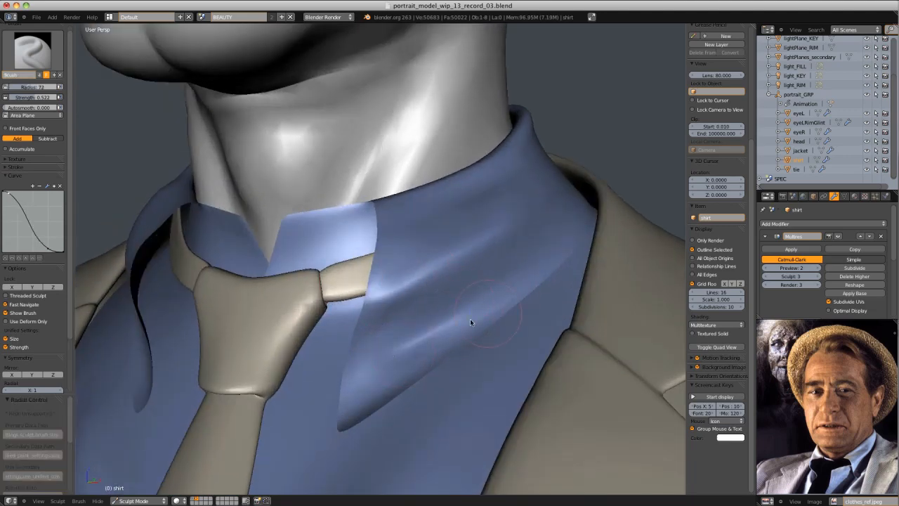
{"action": "mouse_move", "coordinate": [472, 322]}
{"action": "middle_mouse_down"}
{"action": "mouse_move", "coordinate": [505, 231]}
{"action": "mouse_move", "coordinate": [461, 305]}
{"action": "middle_mouse_up"}
{"action": "left_click_drag", "start_coordinate": [462, 305], "coordinate": [472, 295]}
{"action": "mouse_move", "coordinate": [473, 296]}
{"action": "middle_mouse_down"}
{"action": "mouse_move", "coordinate": [482, 252]}
{"action": "mouse_move", "coordinate": [503, 249]}
{"action": "mouse_move", "coordinate": [440, 224]}
{"action": "mouse_move", "coordinate": [517, 188]}
{"action": "middle_mouse_up"}
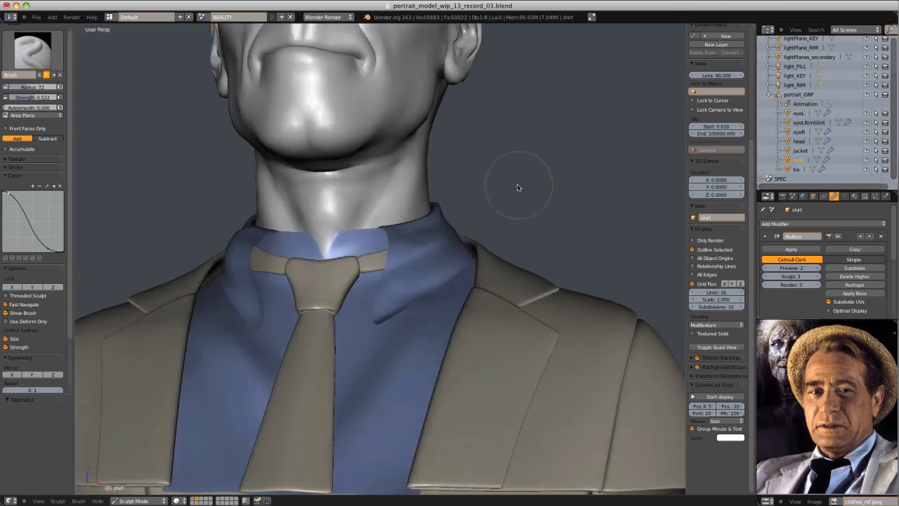
Switch to the Grab brush with radius 131 and adjust the overall shape of the collar from the front
{"action": "scroll", "coordinate": [517, 187], "scroll_direction": "up", "scroll_amount": 1}
{"action": "key", "text": "g"}
{"action": "key", "text": "f"}
{"action": "left_click", "coordinate": [522, 234]}
{"action": "mouse_move", "coordinate": [460, 246]}
{"action": "middle_mouse_down"}
{"action": "mouse_move", "coordinate": [508, 248]}
{"action": "mouse_move", "coordinate": [485, 251]}
{"action": "mouse_move", "coordinate": [475, 221]}
{"action": "mouse_move", "coordinate": [461, 239]}
{"action": "middle_mouse_up"}
{"action": "scroll", "coordinate": [464, 220], "scroll_direction": "down", "scroll_amount": 4}
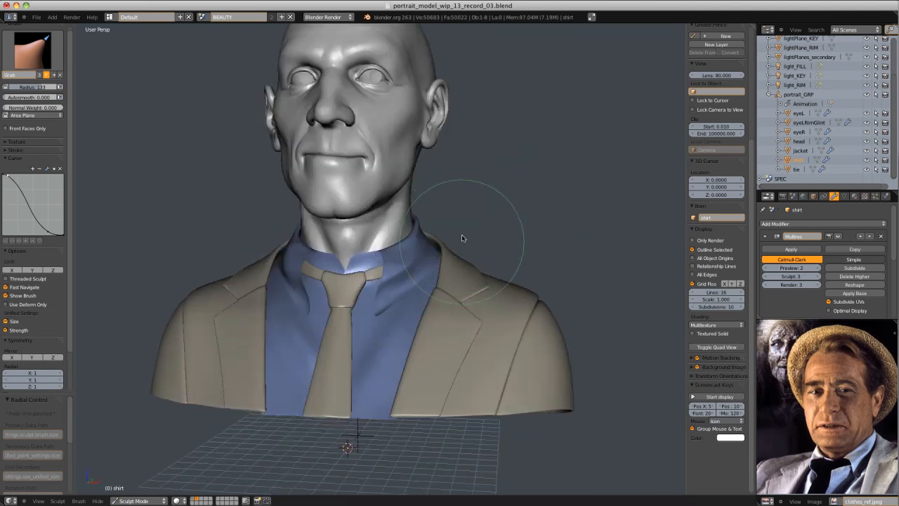
Sculpt folds into the shirt beside the tie knot and between the collar tips using the Draw-type brush at radius 50
{"action": "scroll", "coordinate": [462, 238], "scroll_direction": "up", "scroll_amount": 3}
{"action": "key", "text": "d"}
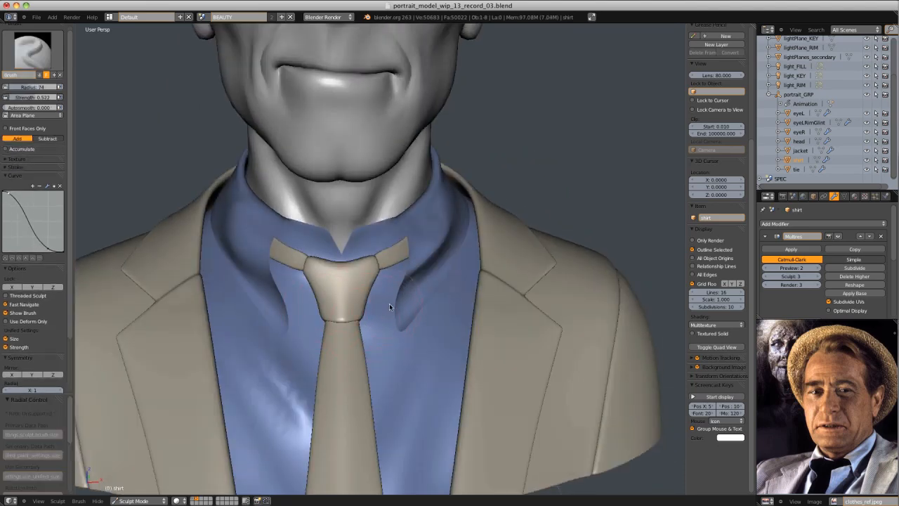
{"action": "mouse_move", "coordinate": [391, 280]}
{"action": "middle_mouse_down"}
{"action": "mouse_move", "coordinate": [462, 264]}
{"action": "mouse_move", "coordinate": [403, 292]}
{"action": "middle_mouse_up"}
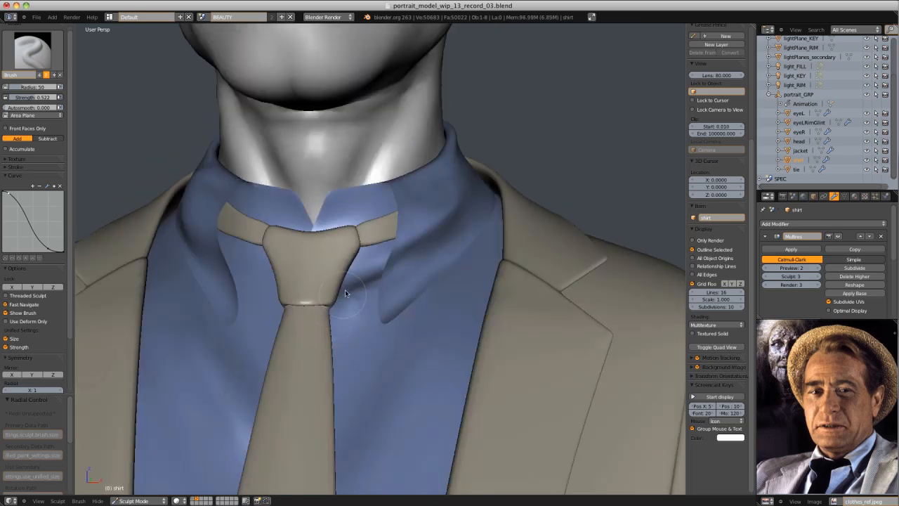
{"action": "middle_click_drag", "start_coordinate": [345, 294], "coordinate": [391, 314]}
{"action": "scroll", "coordinate": [365, 310], "scroll_direction": "down", "scroll_amount": 4}
{"action": "scroll", "coordinate": [338, 307], "scroll_direction": "up", "scroll_amount": 4}
{"action": "middle_click_drag", "start_coordinate": [337, 307], "coordinate": [264, 286]}
{"action": "left_click_drag", "start_coordinate": [287, 338], "coordinate": [274, 303]}
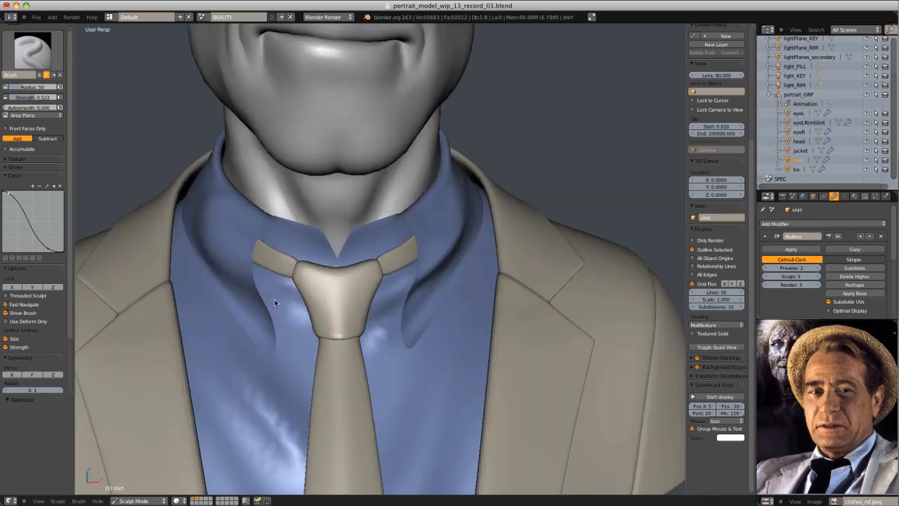
{"action": "left_click", "coordinate": [338, 329]}
Reshape the opposite side of the collar from the front with the Grab brush at radius 162
{"action": "mouse_move", "coordinate": [376, 281]}
{"action": "middle_mouse_down"}
{"action": "mouse_move", "coordinate": [317, 276]}
{"action": "mouse_move", "coordinate": [372, 295]}
{"action": "mouse_move", "coordinate": [403, 269]}
{"action": "mouse_move", "coordinate": [364, 289]}
{"action": "mouse_move", "coordinate": [333, 263]}
{"action": "mouse_move", "coordinate": [372, 261]}
{"action": "mouse_move", "coordinate": [399, 244]}
{"action": "mouse_move", "coordinate": [510, 251]}
{"action": "mouse_move", "coordinate": [518, 237]}
{"action": "mouse_move", "coordinate": [420, 194]}
{"action": "mouse_move", "coordinate": [466, 275]}
{"action": "mouse_move", "coordinate": [377, 284]}
{"action": "mouse_move", "coordinate": [386, 261]}
{"action": "mouse_move", "coordinate": [302, 258]}
{"action": "middle_mouse_up"}
{"action": "scroll", "coordinate": [383, 266], "scroll_direction": "down", "scroll_amount": 3}
{"action": "scroll", "coordinate": [338, 274], "scroll_direction": "up", "scroll_amount": 5}
{"action": "key", "text": "g"}
{"action": "left_click_drag", "start_coordinate": [250, 260], "coordinate": [248, 260]}
{"action": "middle_click_drag", "start_coordinate": [248, 259], "coordinate": [282, 257]}
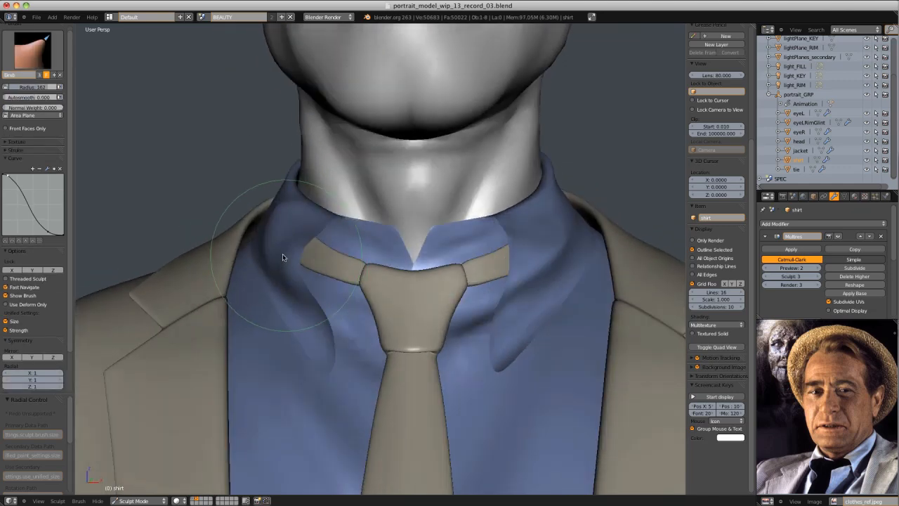
{"action": "left_click_drag", "start_coordinate": [291, 257], "coordinate": [297, 256]}
{"action": "mouse_move", "coordinate": [298, 256]}
{"action": "middle_mouse_down"}
{"action": "mouse_move", "coordinate": [242, 247]}
{"action": "mouse_move", "coordinate": [281, 257]}
{"action": "mouse_move", "coordinate": [295, 239]}
{"action": "middle_mouse_up"}
Reduce the Grab brush radius to 106, adjust the collar and hide the tie to expose the shirt front
{"action": "key", "text": "f"}
{"action": "left_click", "coordinate": [213, 249]}
{"action": "mouse_move", "coordinate": [344, 243]}
{"action": "middle_mouse_down", "text": "ctrl"}
{"action": "mouse_move", "coordinate": [353, 192]}
{"action": "mouse_move", "coordinate": [358, 233]}
{"action": "mouse_move", "coordinate": [274, 280]}
{"action": "mouse_move", "coordinate": [356, 294]}
{"action": "mouse_move", "coordinate": [316, 282]}
{"action": "middle_mouse_up", "text": "ctrl"}
{"action": "middle_click_drag", "start_coordinate": [365, 281], "coordinate": [422, 161], "text": "ctrl"}
{"action": "middle_click_drag", "start_coordinate": [492, 172], "coordinate": [393, 265]}
{"action": "middle_click_drag", "start_coordinate": [393, 266], "coordinate": [416, 272]}
{"action": "scroll", "coordinate": [416, 272], "scroll_direction": "down", "scroll_amount": 4}
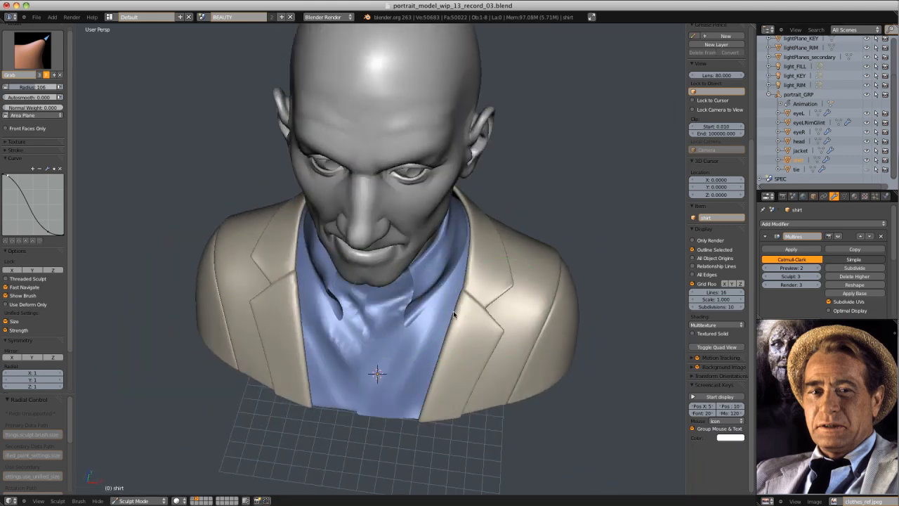
Subdivide the shirt's Multires modifier to level 4 and build up the button placket with the SculptDraw brush
{"action": "left_click", "coordinate": [854, 268]}
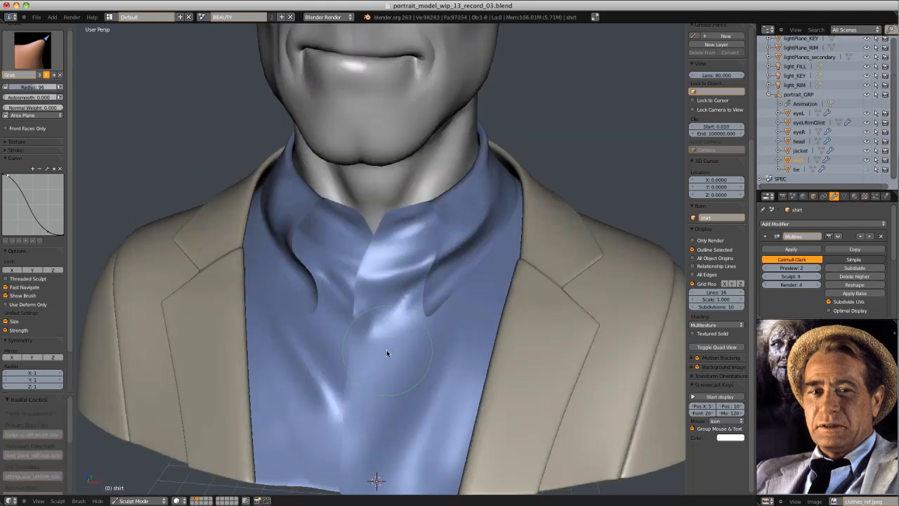
{"action": "key", "text": "d"}
{"action": "key", "text": "f"}
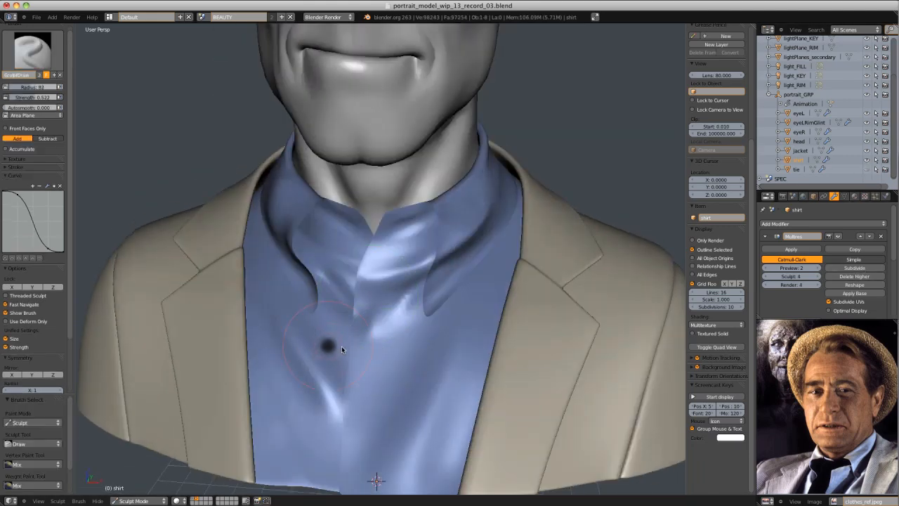
{"action": "left_click", "coordinate": [342, 345]}
{"action": "mouse_move", "coordinate": [343, 452]}
{"action": "middle_mouse_down"}
{"action": "mouse_move", "coordinate": [373, 291]}
{"action": "mouse_move", "coordinate": [357, 262]}
{"action": "mouse_move", "coordinate": [353, 271]}
{"action": "mouse_move", "coordinate": [362, 274]}
{"action": "mouse_move", "coordinate": [368, 247]}
{"action": "middle_mouse_up"}
Switch to the Crease brush and sharpen the placket edge down the shirt front, lowering the brush strength to 0.430
{"action": "key", "text": "shift+c"}
{"action": "key", "text": "f"}
{"action": "left_click", "coordinate": [368, 250]}
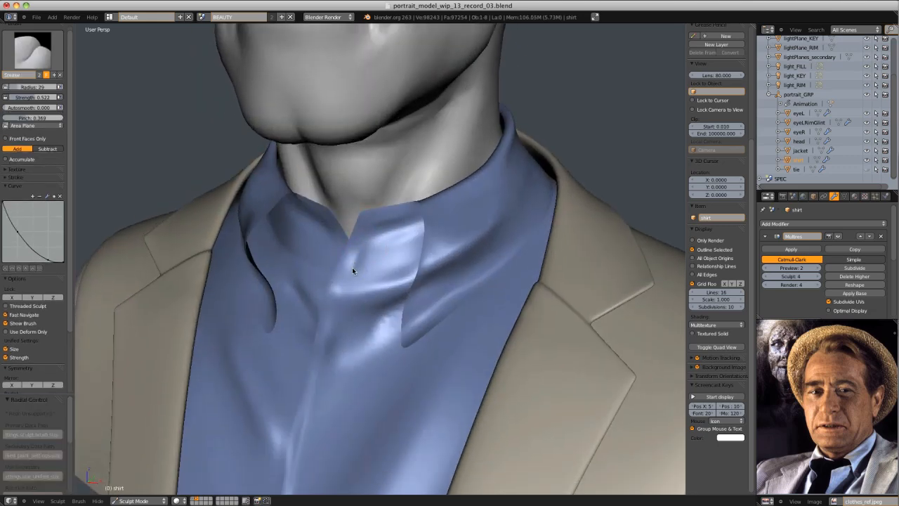
{"action": "left_click_drag", "start_coordinate": [352, 267], "coordinate": [328, 330]}
{"action": "key", "text": "f"}
{"action": "left_click", "coordinate": [365, 245]}
{"action": "key", "text": "shift+f"}
{"action": "left_click", "coordinate": [358, 249]}
{"action": "middle_click_drag", "start_coordinate": [363, 267], "coordinate": [371, 237]}
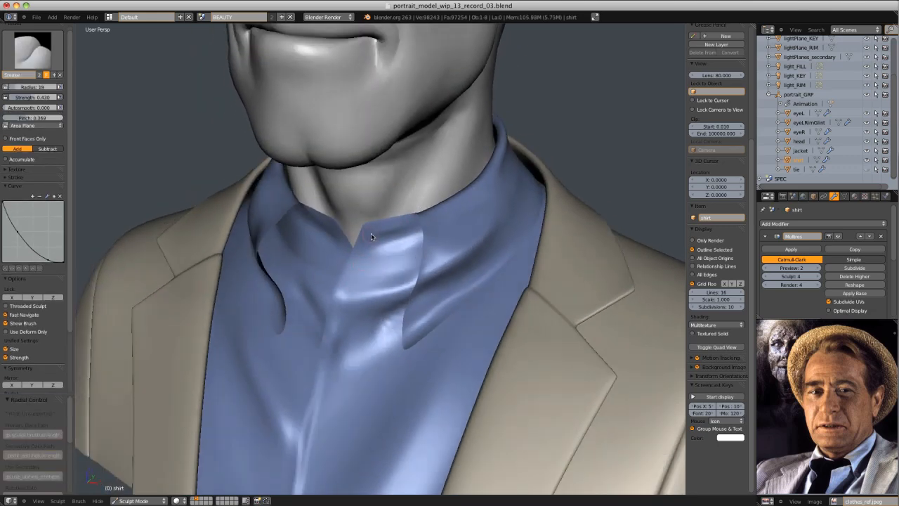
{"action": "middle_click_drag", "start_coordinate": [342, 319], "coordinate": [392, 167]}
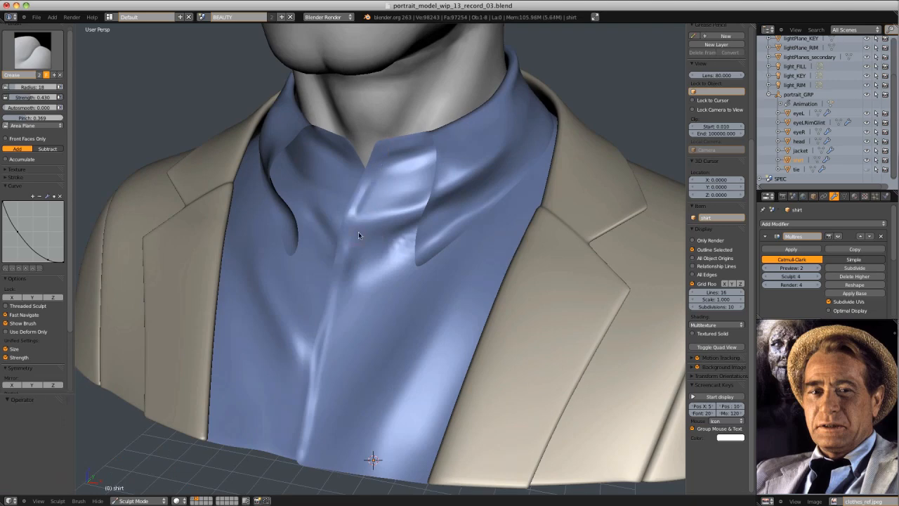
Crease the edges of the inner collar band and collar flap with the brush at radius 18
{"action": "mouse_move", "coordinate": [315, 429]}
{"action": "middle_mouse_down"}
{"action": "mouse_move", "coordinate": [446, 258]}
{"action": "mouse_move", "coordinate": [397, 285]}
{"action": "mouse_move", "coordinate": [413, 254]}
{"action": "mouse_move", "coordinate": [375, 205]}
{"action": "middle_mouse_up"}
{"action": "scroll", "coordinate": [397, 285], "scroll_direction": "up", "scroll_amount": 2}
{"action": "left_click_drag", "start_coordinate": [374, 206], "coordinate": [331, 225]}
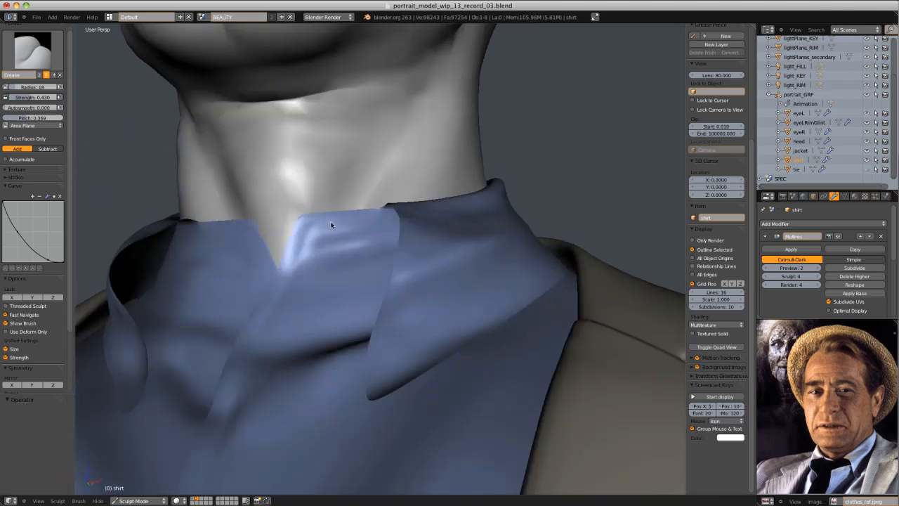
{"action": "middle_click_drag", "start_coordinate": [395, 218], "coordinate": [394, 259]}
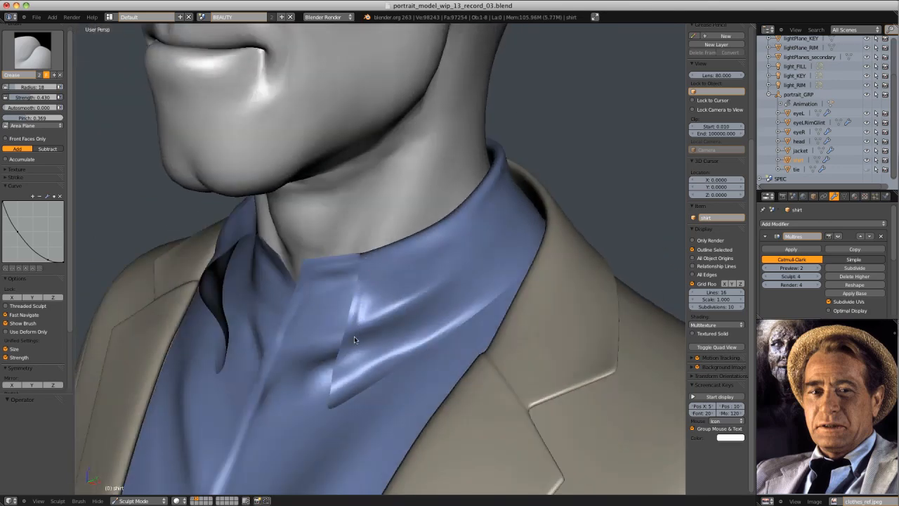
{"action": "mouse_move", "coordinate": [340, 386]}
{"action": "middle_mouse_down"}
{"action": "mouse_move", "coordinate": [387, 275]}
{"action": "mouse_move", "coordinate": [387, 300]}
{"action": "middle_mouse_up"}
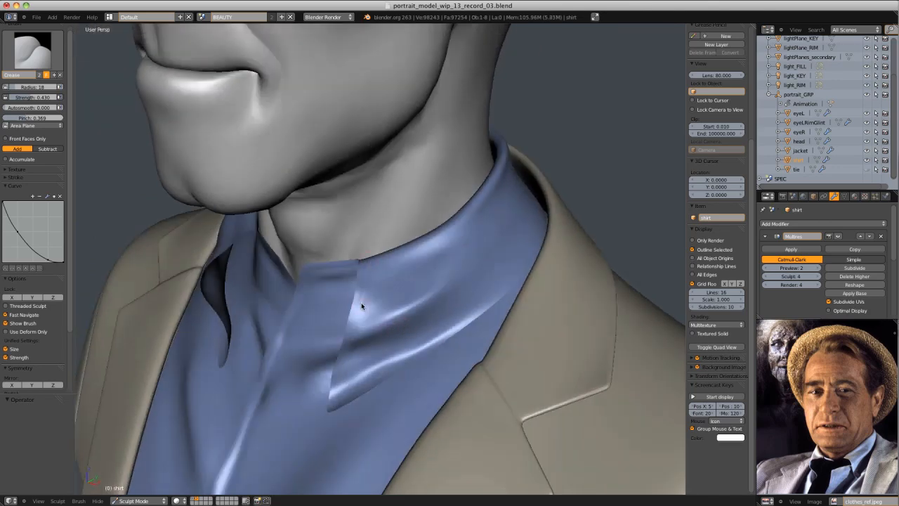
{"action": "mouse_move", "coordinate": [342, 385]}
{"action": "middle_mouse_down"}
{"action": "mouse_move", "coordinate": [454, 250]}
{"action": "mouse_move", "coordinate": [377, 367]}
{"action": "middle_mouse_up"}
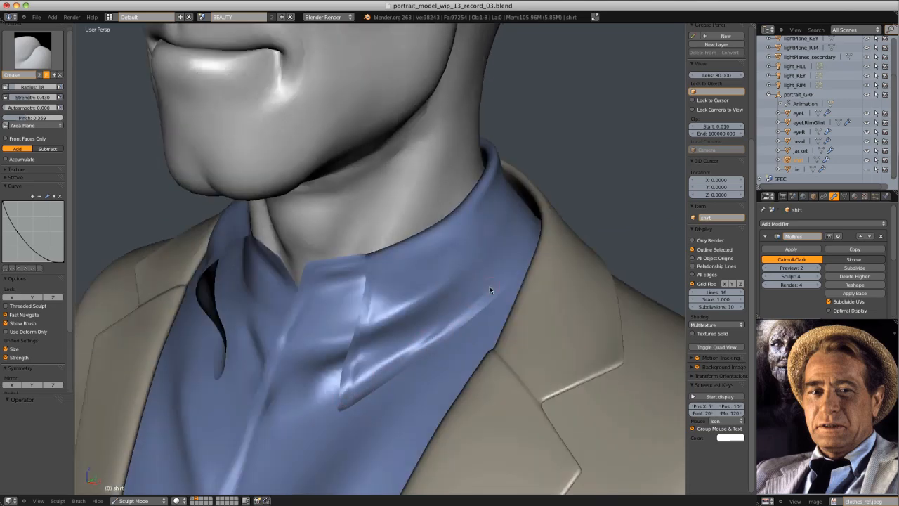
Set the shirt's Multires preview level to 4, switch to Object Mode and deselect everything to check the bust
{"action": "mouse_move", "coordinate": [491, 289]}
{"action": "middle_mouse_down"}
{"action": "mouse_move", "coordinate": [496, 326]}
{"action": "mouse_move", "coordinate": [575, 301]}
{"action": "mouse_move", "coordinate": [514, 301]}
{"action": "mouse_move", "coordinate": [506, 324]}
{"action": "middle_mouse_up"}
{"action": "scroll", "coordinate": [576, 301], "scroll_direction": "down", "scroll_amount": 4}
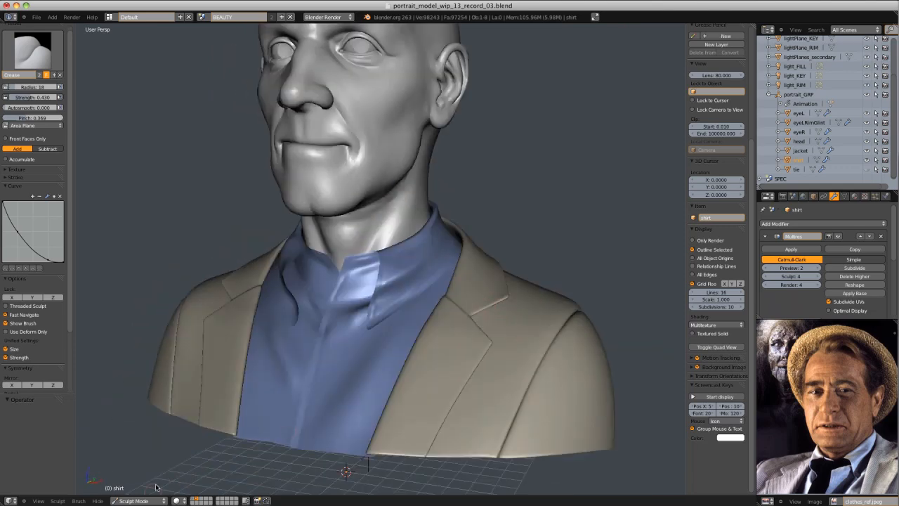
{"action": "left_click", "coordinate": [816, 268]}
{"action": "left_click", "coordinate": [817, 268]}
{"action": "left_click", "coordinate": [151, 501]}
{"action": "left_click", "coordinate": [151, 491]}
{"action": "scroll", "coordinate": [485, 279], "scroll_direction": "up", "scroll_amount": 3}
{"action": "key", "text": "a"}
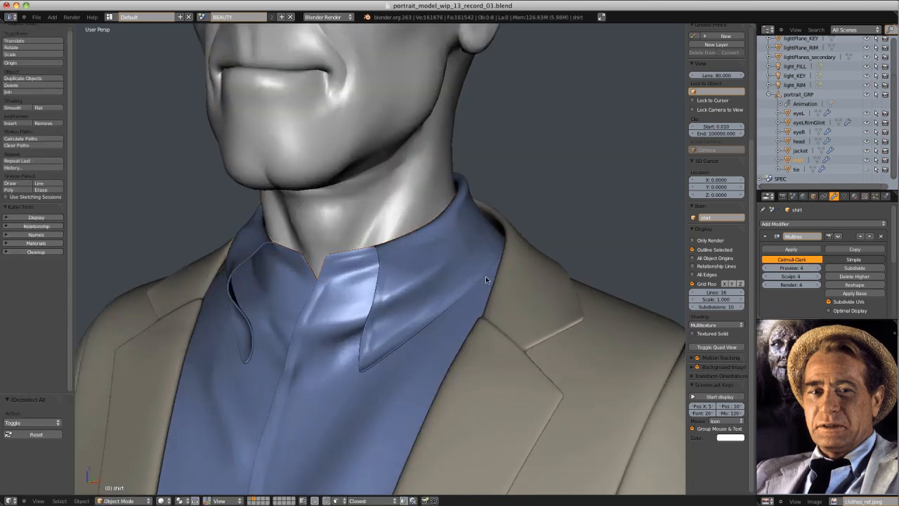
{"action": "middle_click_drag", "start_coordinate": [486, 276], "coordinate": [480, 230]}
{"action": "scroll", "coordinate": [546, 261], "scroll_direction": "down", "scroll_amount": 4}
{"action": "scroll", "coordinate": [480, 229], "scroll_direction": "down", "scroll_amount": 2}
{"action": "scroll", "coordinate": [340, 343], "scroll_direction": "up", "scroll_amount": 1}
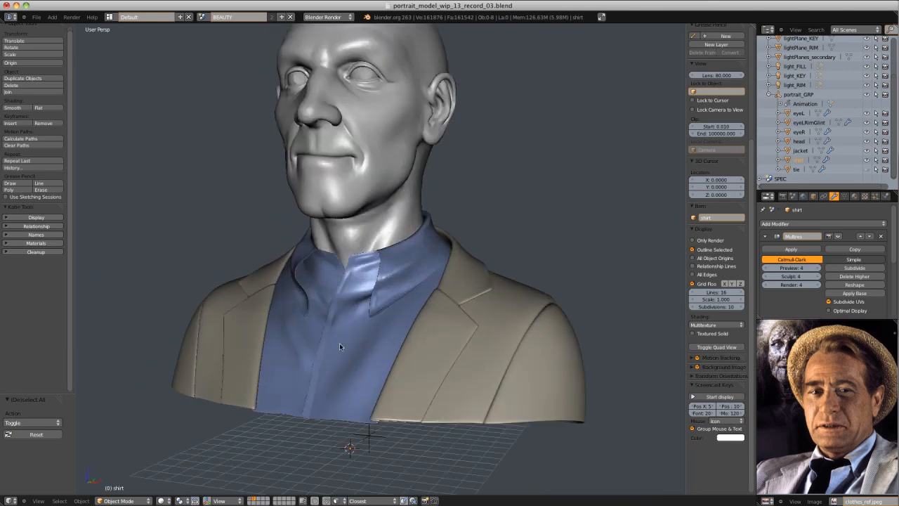
Return to Sculpt Mode and crease folds into the shirt's collar flap with the brush radius raised to 51 and 61
{"action": "left_click", "coordinate": [118, 500]}
{"action": "left_click", "coordinate": [120, 471]}
{"action": "scroll", "coordinate": [351, 368], "scroll_direction": "up", "scroll_amount": 3}
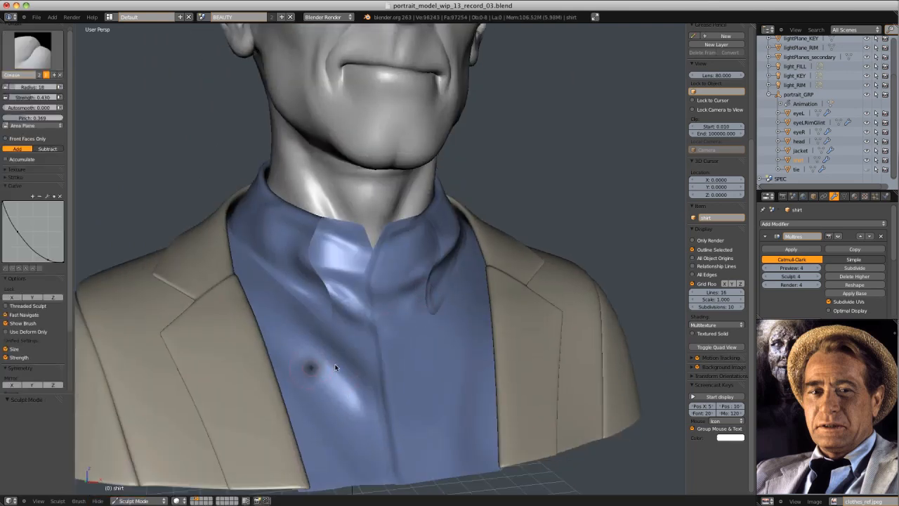
{"action": "left_click", "coordinate": [336, 367]}
{"action": "scroll", "coordinate": [338, 389], "scroll_direction": "up", "scroll_amount": 2}
{"action": "mouse_move", "coordinate": [336, 367]}
{"action": "middle_mouse_down"}
{"action": "mouse_move", "coordinate": [338, 388]}
{"action": "mouse_move", "coordinate": [266, 379]}
{"action": "mouse_move", "coordinate": [324, 359]}
{"action": "mouse_move", "coordinate": [273, 383]}
{"action": "middle_mouse_up"}
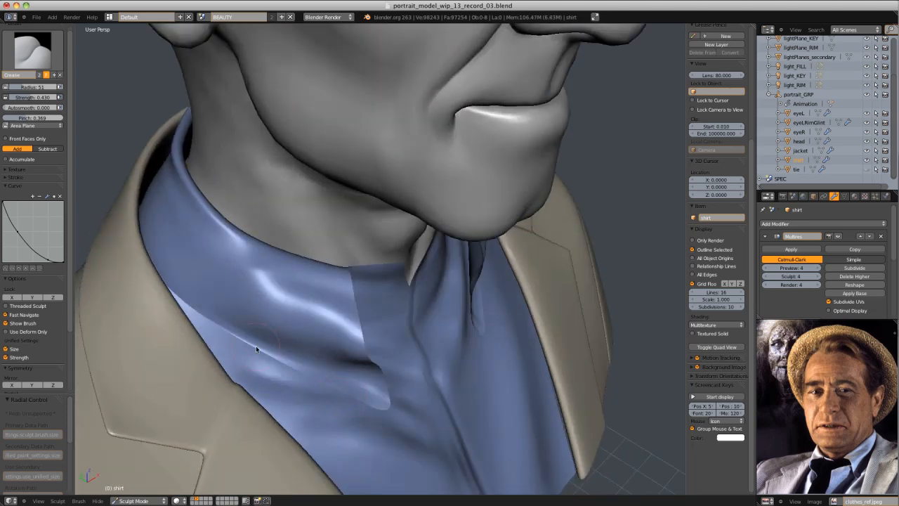
{"action": "middle_click_drag", "start_coordinate": [255, 345], "coordinate": [218, 313]}
{"action": "middle_click_drag", "start_coordinate": [242, 302], "coordinate": [245, 321], "text": "ctrl"}
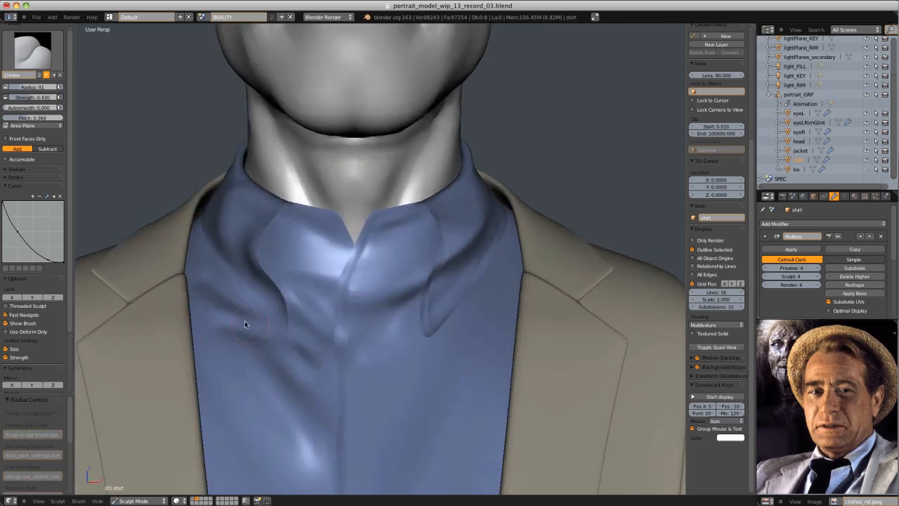
Crease wrinkles down the shirt front between the placket and the jacket lapel on the wearer's right side
{"action": "middle_click_drag", "start_coordinate": [382, 297], "coordinate": [381, 239], "text": "ctrl"}
{"action": "middle_click_drag", "start_coordinate": [381, 239], "coordinate": [276, 403]}
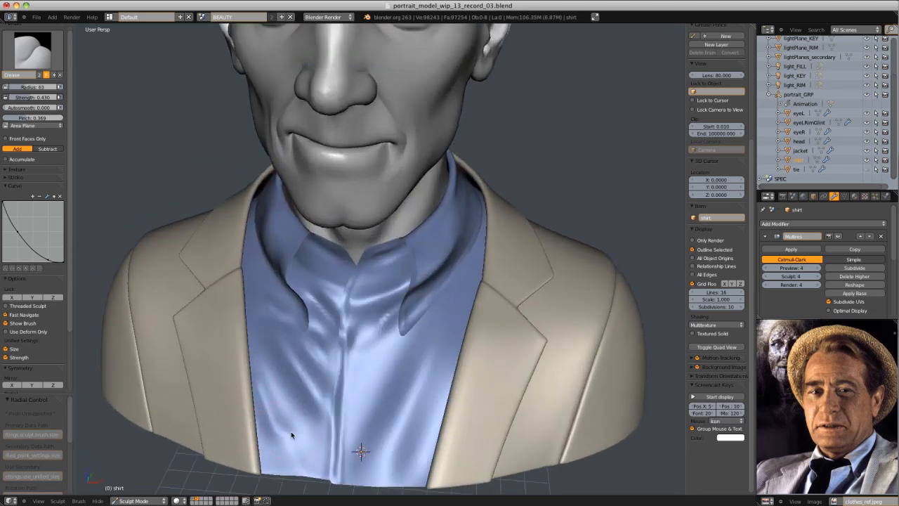
{"action": "mouse_move", "coordinate": [322, 478]}
{"action": "middle_mouse_down"}
{"action": "mouse_move", "coordinate": [289, 379]}
{"action": "mouse_move", "coordinate": [336, 333]}
{"action": "mouse_move", "coordinate": [310, 383]}
{"action": "middle_mouse_up"}
{"action": "key", "text": "f"}
{"action": "left_click", "coordinate": [296, 392]}
{"action": "key", "text": "f"}
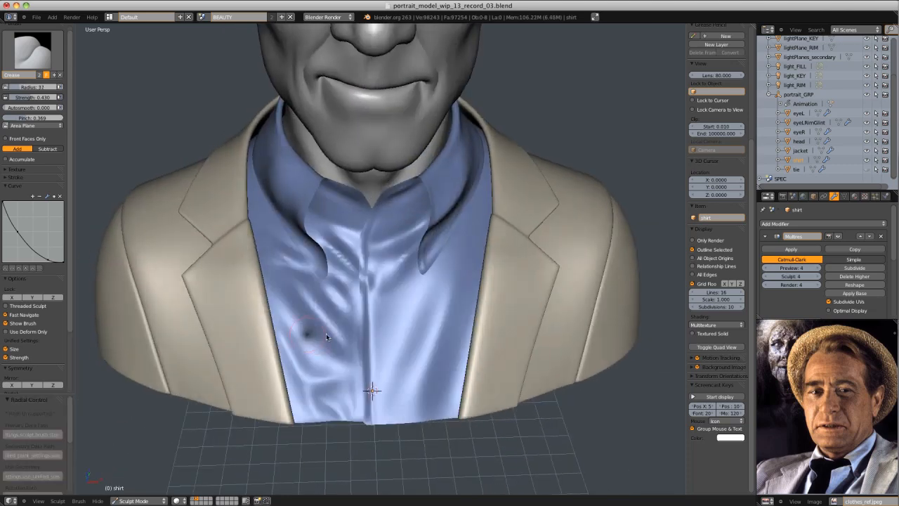
{"action": "middle_click_drag", "start_coordinate": [271, 293], "coordinate": [377, 296]}
Deepen the fabric folds under and beside the collar flap using the Crease brush at radius 62
{"action": "mouse_move", "coordinate": [473, 339]}
{"action": "middle_mouse_down"}
{"action": "mouse_move", "coordinate": [322, 341]}
{"action": "mouse_move", "coordinate": [334, 211]}
{"action": "middle_mouse_up"}
{"action": "key", "text": "f"}
{"action": "left_click", "coordinate": [277, 329]}
{"action": "mouse_move", "coordinate": [333, 210]}
{"action": "middle_mouse_down"}
{"action": "mouse_move", "coordinate": [313, 200]}
{"action": "mouse_move", "coordinate": [337, 211]}
{"action": "middle_mouse_up"}
{"action": "middle_click_drag", "start_coordinate": [337, 211], "coordinate": [320, 274], "text": "ctrl"}
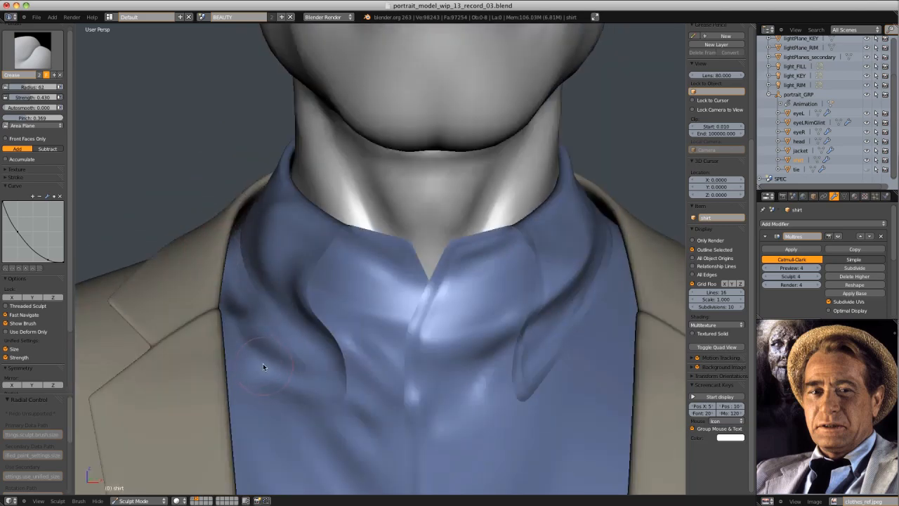
{"action": "middle_click_drag", "start_coordinate": [263, 363], "coordinate": [376, 235], "text": "ctrl"}
{"action": "middle_click_drag", "start_coordinate": [376, 235], "coordinate": [256, 278]}
{"action": "middle_click_drag", "start_coordinate": [270, 311], "coordinate": [393, 256], "text": "ctrl"}
{"action": "middle_click_drag", "start_coordinate": [394, 257], "coordinate": [360, 361]}
Crease wrinkles across both sides of the placket, reducing the brush radius to 51 and then 44
{"action": "key", "text": "f"}
{"action": "left_click", "coordinate": [387, 321]}
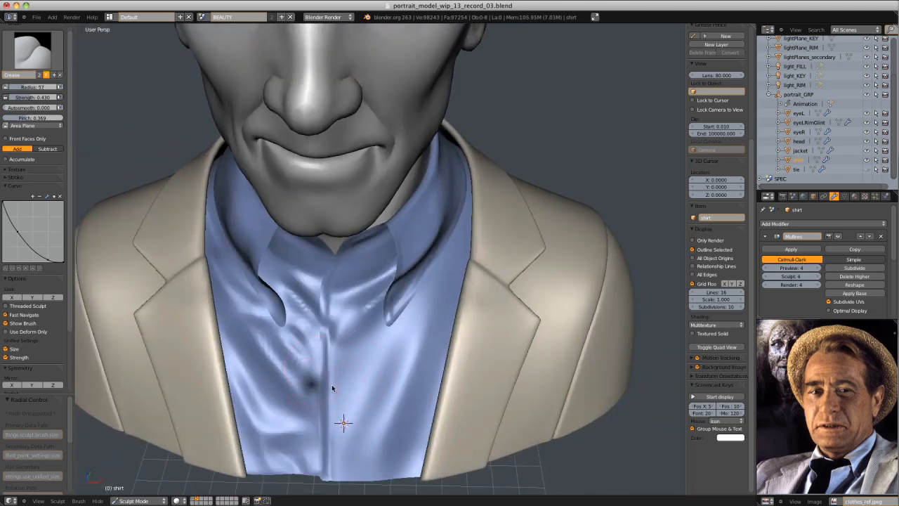
{"action": "left_click", "coordinate": [327, 385]}
{"action": "left_click_drag", "start_coordinate": [340, 382], "coordinate": [366, 369]}
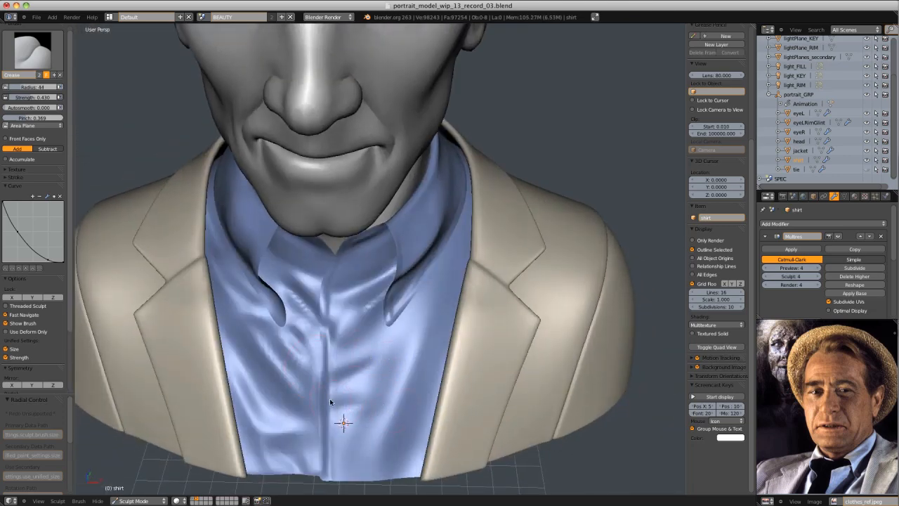
{"action": "middle_click_drag", "start_coordinate": [331, 402], "coordinate": [353, 395]}
{"action": "left_click_drag", "start_coordinate": [351, 395], "coordinate": [409, 395]}
{"action": "mouse_move", "coordinate": [356, 404]}
{"action": "middle_mouse_down"}
{"action": "mouse_move", "coordinate": [401, 301]}
{"action": "mouse_move", "coordinate": [367, 355]}
{"action": "middle_mouse_up"}
{"action": "left_click_drag", "start_coordinate": [433, 230], "coordinate": [359, 372]}
Switch to the Inflate/Deflate brush and try it on the collar at the back of the neck, undoing the last stroke
{"action": "mouse_move", "coordinate": [360, 372]}
{"action": "middle_mouse_down"}
{"action": "mouse_move", "coordinate": [447, 237]}
{"action": "mouse_move", "coordinate": [390, 276]}
{"action": "mouse_move", "coordinate": [473, 245]}
{"action": "mouse_move", "coordinate": [482, 276]}
{"action": "middle_mouse_up"}
{"action": "mouse_move", "coordinate": [482, 276]}
{"action": "middle_mouse_down", "text": "ctrl"}
{"action": "mouse_move", "coordinate": [506, 220]}
{"action": "mouse_move", "coordinate": [446, 181]}
{"action": "mouse_move", "coordinate": [485, 248]}
{"action": "mouse_move", "coordinate": [422, 215]}
{"action": "mouse_move", "coordinate": [478, 245]}
{"action": "mouse_move", "coordinate": [532, 191]}
{"action": "mouse_move", "coordinate": [446, 246]}
{"action": "mouse_move", "coordinate": [458, 245]}
{"action": "mouse_move", "coordinate": [333, 288]}
{"action": "mouse_move", "coordinate": [484, 223]}
{"action": "mouse_move", "coordinate": [306, 337]}
{"action": "middle_mouse_up", "text": "ctrl"}
{"action": "key", "text": "i"}
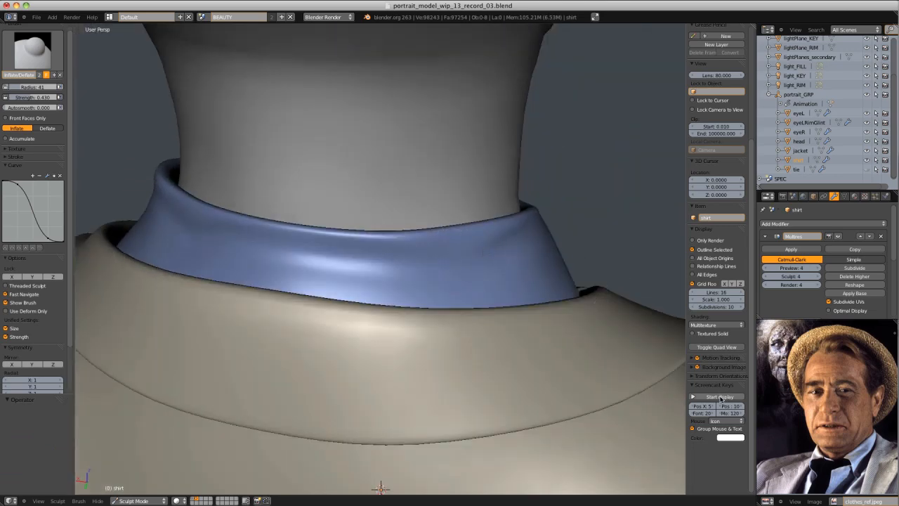
{"action": "middle_click_drag", "start_coordinate": [392, 244], "coordinate": [318, 292]}
{"action": "key", "text": "ctrl+z"}
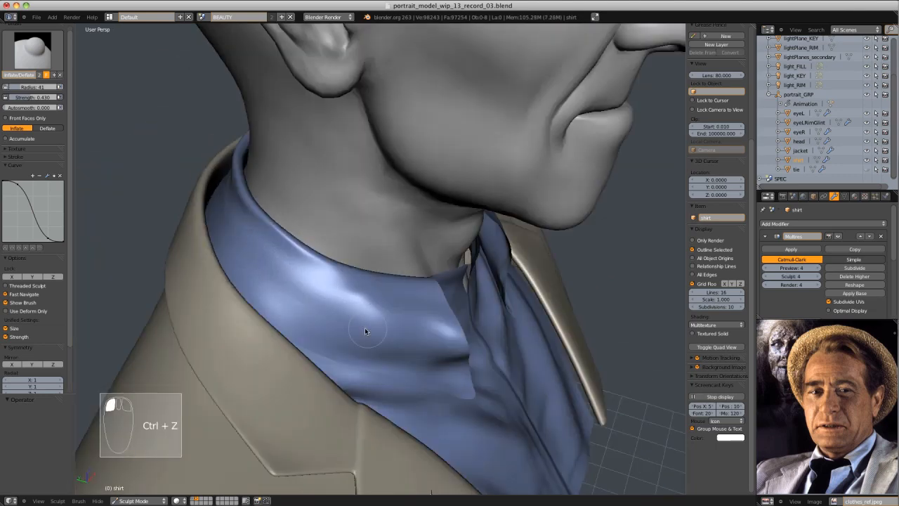
Smooth and inflate the folds on the side of the collar flap with radius 51, undoing the last stroke
{"action": "middle_click_drag", "start_coordinate": [384, 299], "coordinate": [322, 295]}
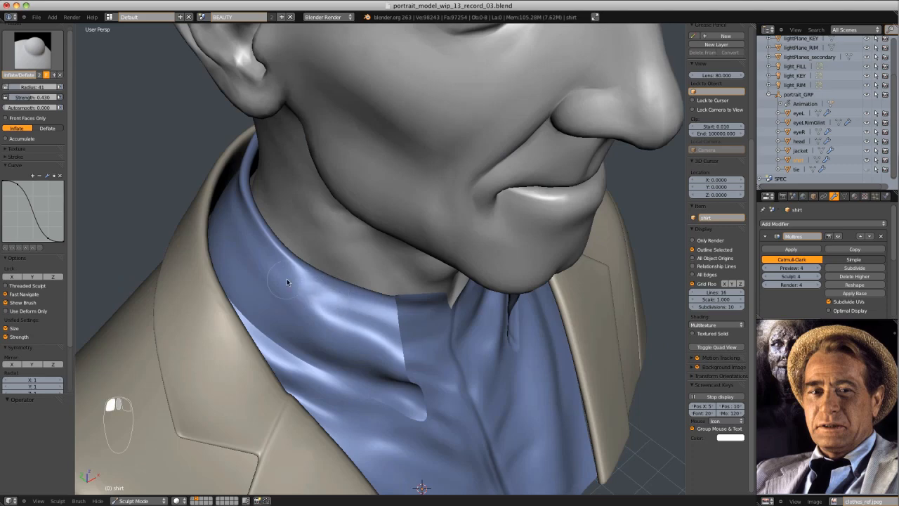
{"action": "left_click_drag", "start_coordinate": [288, 281], "coordinate": [327, 298], "text": "shift"}
{"action": "mouse_move", "coordinate": [327, 298]}
{"action": "middle_mouse_down"}
{"action": "mouse_move", "coordinate": [412, 227]}
{"action": "mouse_move", "coordinate": [368, 167]}
{"action": "mouse_move", "coordinate": [411, 290]}
{"action": "mouse_move", "coordinate": [375, 273]}
{"action": "middle_mouse_up"}
{"action": "key", "text": "f"}
{"action": "left_click", "coordinate": [379, 275]}
{"action": "mouse_move", "coordinate": [386, 309]}
{"action": "left_mouse_down"}
{"action": "mouse_move", "coordinate": [364, 324]}
{"action": "mouse_move", "coordinate": [279, 279]}
{"action": "mouse_move", "coordinate": [378, 278]}
{"action": "left_mouse_up"}
{"action": "mouse_move", "coordinate": [378, 278]}
{"action": "middle_mouse_down"}
{"action": "mouse_move", "coordinate": [341, 239]}
{"action": "mouse_move", "coordinate": [390, 187]}
{"action": "mouse_move", "coordinate": [450, 231]}
{"action": "mouse_move", "coordinate": [453, 207]}
{"action": "mouse_move", "coordinate": [393, 264]}
{"action": "middle_mouse_up"}
{"action": "middle_click_drag", "start_coordinate": [393, 264], "coordinate": [340, 284]}
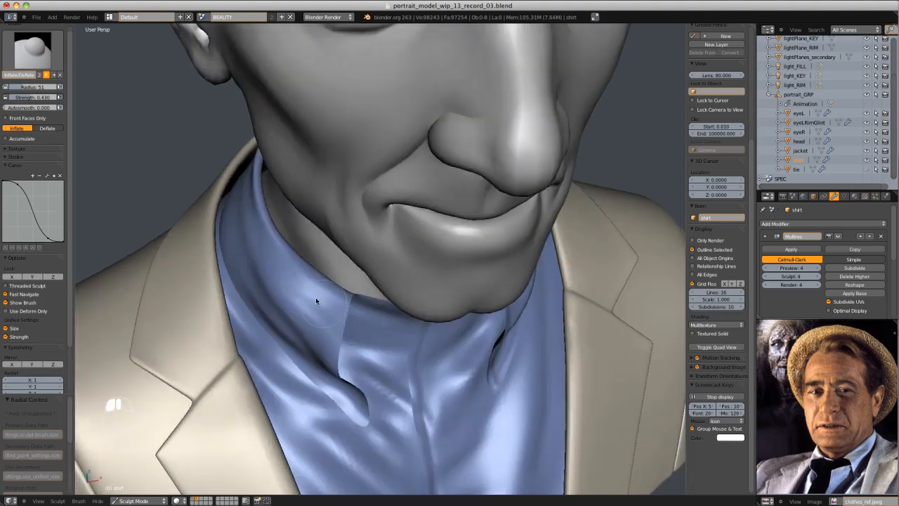
{"action": "mouse_move", "coordinate": [348, 320]}
{"action": "middle_mouse_down"}
{"action": "mouse_move", "coordinate": [390, 326]}
{"action": "mouse_move", "coordinate": [344, 246]}
{"action": "mouse_move", "coordinate": [377, 265]}
{"action": "mouse_move", "coordinate": [404, 211]}
{"action": "mouse_move", "coordinate": [411, 270]}
{"action": "middle_mouse_up"}
{"action": "key", "text": "ctrl+z"}
Switch back to the Crease brush and reduce its radius for detail around the front of the collar
{"action": "mouse_move", "coordinate": [411, 271]}
{"action": "middle_mouse_down"}
{"action": "mouse_move", "coordinate": [367, 272]}
{"action": "mouse_move", "coordinate": [393, 282]}
{"action": "middle_mouse_up"}
{"action": "key", "text": "shift+c"}
{"action": "key", "text": "f"}
{"action": "left_click", "coordinate": [326, 295]}
{"action": "middle_click_drag", "start_coordinate": [326, 295], "coordinate": [254, 258]}
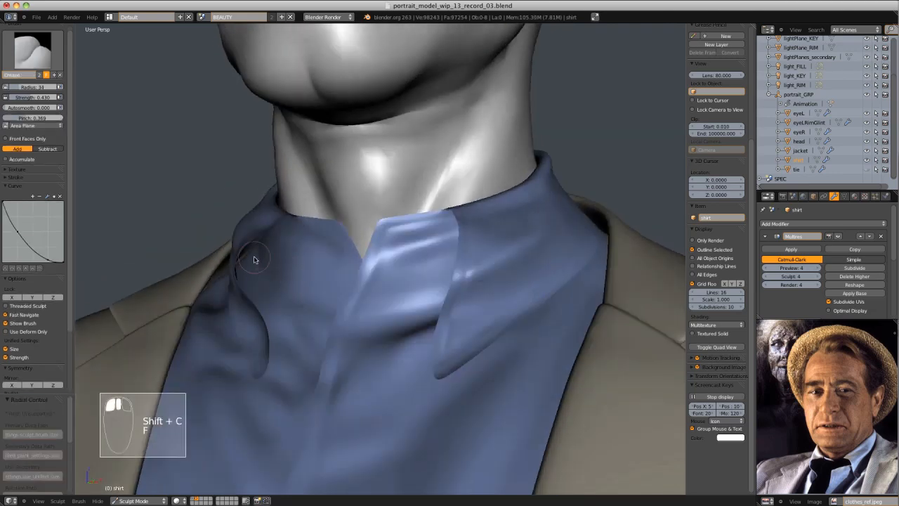
Crease the front edges of the inner collar band with the brush at radius 24, undoing the last stroke
{"action": "middle_click_drag", "start_coordinate": [326, 317], "coordinate": [492, 245]}
{"action": "key", "text": "f"}
{"action": "left_click", "coordinate": [344, 225]}
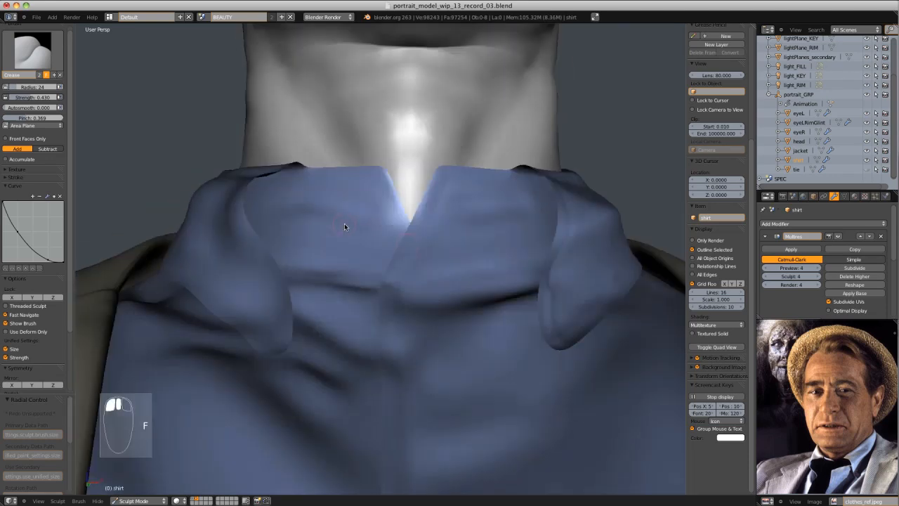
{"action": "middle_click_drag", "start_coordinate": [355, 175], "coordinate": [404, 218]}
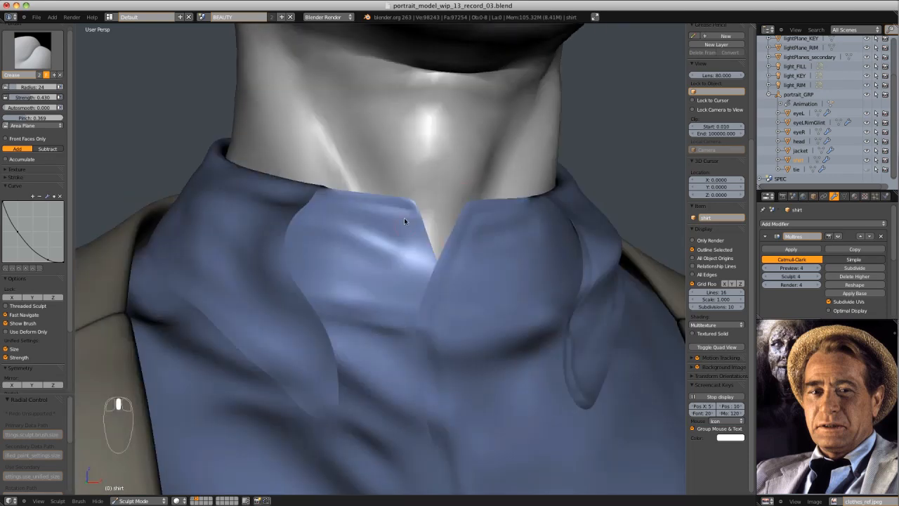
{"action": "key", "text": "ctrl+z"}
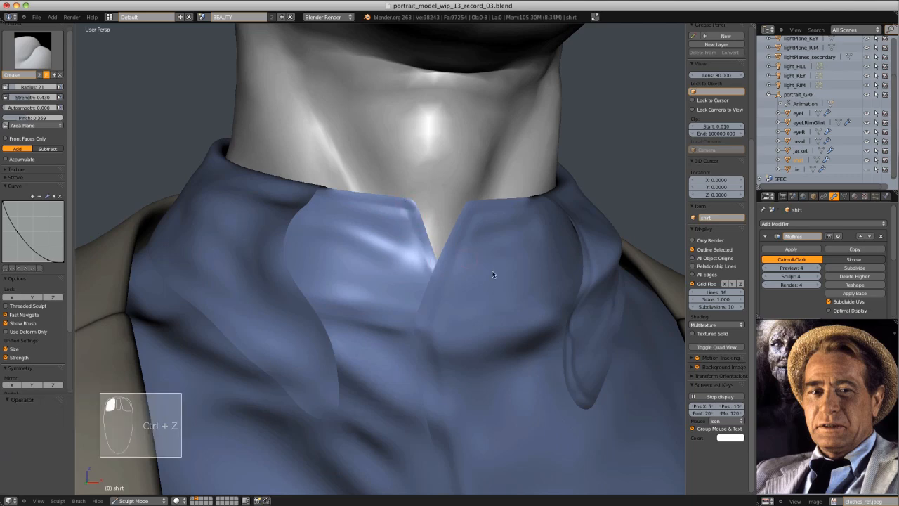
Enlarge the Crease brush to radius 51 and refine the wrinkles across the shirt front
{"action": "mouse_move", "coordinate": [493, 275]}
{"action": "middle_mouse_down", "text": "ctrl"}
{"action": "mouse_move", "coordinate": [520, 250]}
{"action": "mouse_move", "coordinate": [473, 243]}
{"action": "mouse_move", "coordinate": [442, 275]}
{"action": "mouse_move", "coordinate": [486, 291]}
{"action": "mouse_move", "coordinate": [494, 246]}
{"action": "middle_mouse_up", "text": "ctrl"}
{"action": "mouse_move", "coordinate": [495, 246]}
{"action": "middle_mouse_down"}
{"action": "mouse_move", "coordinate": [496, 271]}
{"action": "mouse_move", "coordinate": [441, 261]}
{"action": "middle_mouse_up"}
{"action": "key", "text": "f"}
{"action": "left_click", "coordinate": [440, 295]}
{"action": "middle_click_drag", "start_coordinate": [440, 317], "coordinate": [432, 395]}
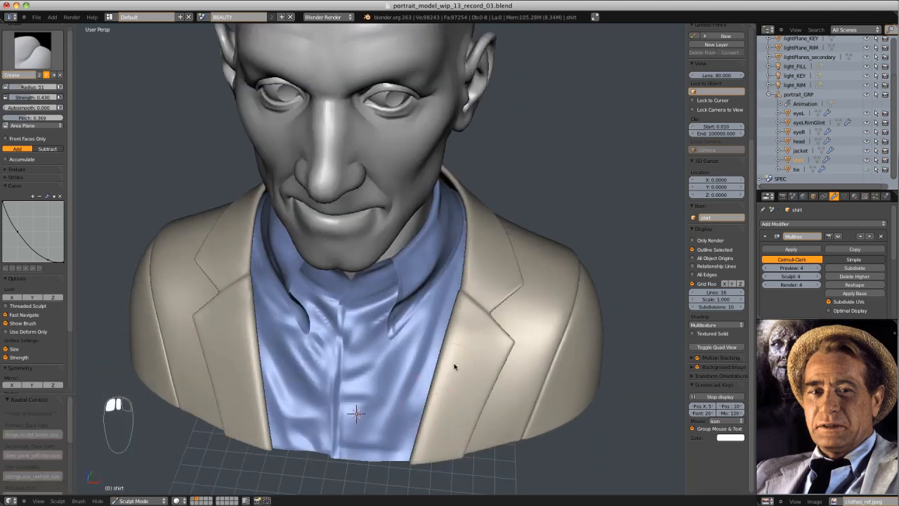
{"action": "middle_click_drag", "start_coordinate": [498, 316], "coordinate": [537, 275]}
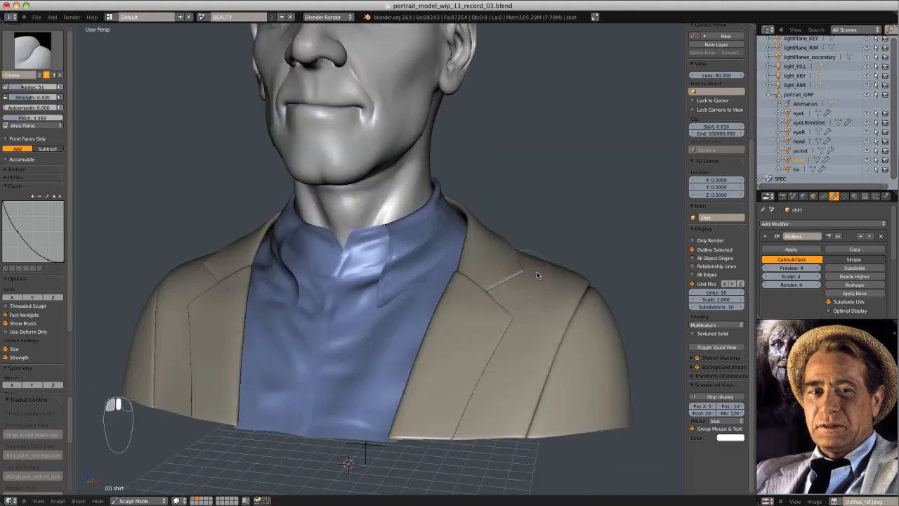
Switch to Object Mode and examine the shirt's collar and folds from several angles
{"action": "left_click", "coordinate": [155, 501]}
{"action": "left_click", "coordinate": [149, 482]}
{"action": "middle_click_drag", "start_coordinate": [421, 306], "coordinate": [464, 292]}
{"action": "mouse_move", "coordinate": [464, 292]}
{"action": "middle_mouse_down", "text": "ctrl"}
{"action": "mouse_move", "coordinate": [485, 337]}
{"action": "mouse_move", "coordinate": [506, 321]}
{"action": "mouse_move", "coordinate": [497, 270]}
{"action": "middle_mouse_up", "text": "ctrl"}
{"action": "mouse_move", "coordinate": [497, 270]}
{"action": "middle_mouse_down"}
{"action": "mouse_move", "coordinate": [491, 242]}
{"action": "mouse_move", "coordinate": [506, 261]}
{"action": "mouse_move", "coordinate": [450, 260]}
{"action": "middle_mouse_up"}
{"action": "middle_click_drag", "start_coordinate": [449, 260], "coordinate": [495, 193], "text": "ctrl"}
{"action": "middle_click_drag", "start_coordinate": [373, 196], "coordinate": [386, 249], "text": "ctrl"}
{"action": "middle_click_drag", "start_coordinate": [386, 249], "coordinate": [415, 276], "text": "ctrl"}
Return to Sculpt Mode and try to crease the collar flap's edge at radius 19, undoing the stroke
{"action": "left_click", "coordinate": [141, 501]}
{"action": "left_click", "coordinate": [134, 470]}
{"action": "mouse_move", "coordinate": [327, 309]}
{"action": "middle_mouse_down"}
{"action": "mouse_move", "coordinate": [371, 305]}
{"action": "mouse_move", "coordinate": [380, 365]}
{"action": "middle_mouse_up"}
{"action": "key", "text": "f"}
{"action": "left_click", "coordinate": [244, 220]}
{"action": "middle_click_drag", "start_coordinate": [244, 220], "coordinate": [299, 237]}
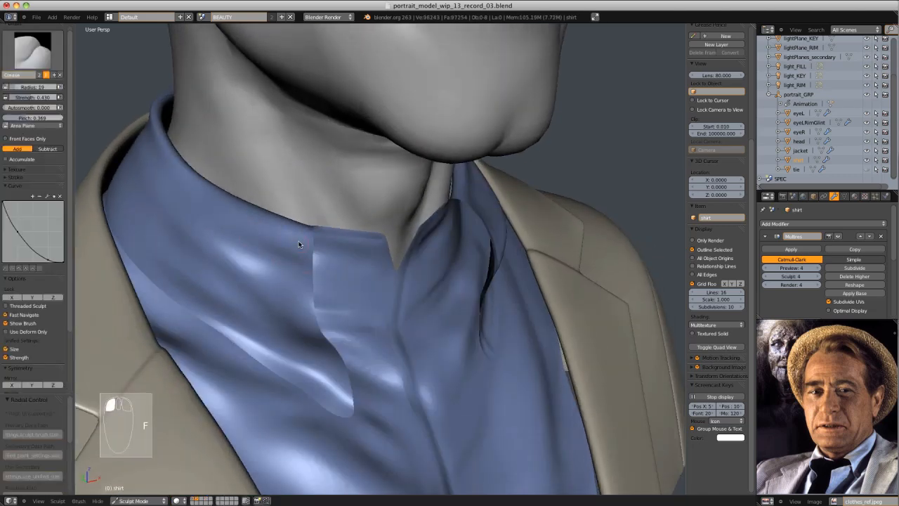
{"action": "key", "text": "ctrl+z"}
{"action": "scroll", "coordinate": [342, 408], "scroll_direction": "down", "scroll_amount": 5}
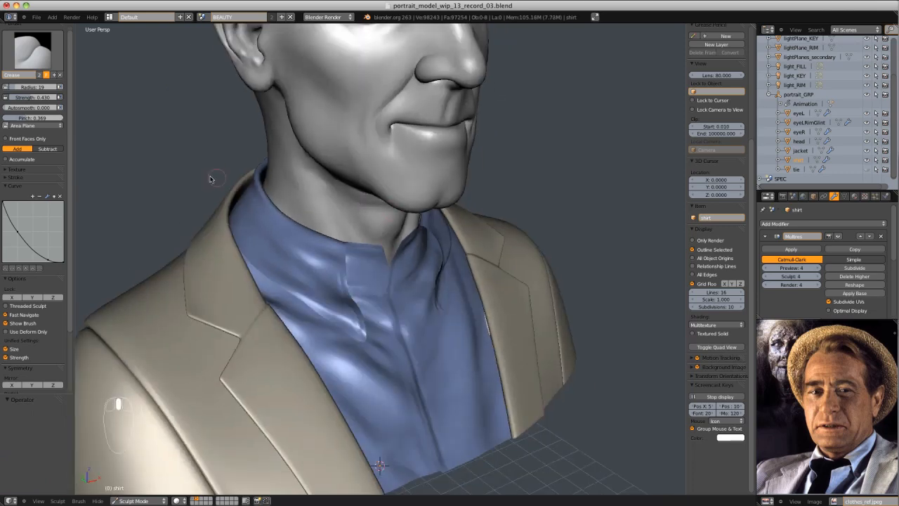
Enable Smooth Stroke for the Crease brush and test it along the collar flap's edge, undoing the stroke
{"action": "left_click", "coordinate": [39, 178]}
{"action": "left_click", "coordinate": [21, 220]}
{"action": "middle_click_drag", "start_coordinate": [295, 232], "coordinate": [404, 364]}
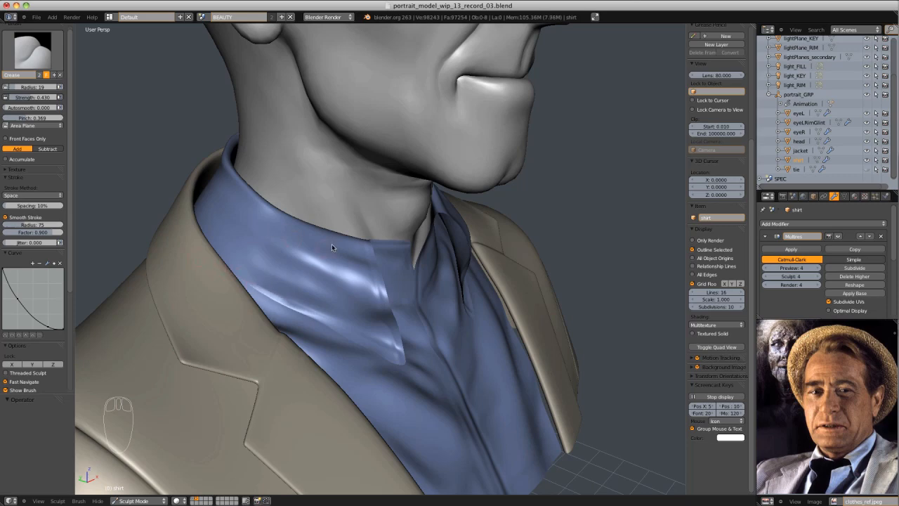
{"action": "scroll", "coordinate": [292, 237], "scroll_direction": "down", "scroll_amount": 3}
{"action": "mouse_move", "coordinate": [332, 244]}
{"action": "middle_mouse_down"}
{"action": "mouse_move", "coordinate": [292, 237]}
{"action": "mouse_move", "coordinate": [336, 312]}
{"action": "middle_mouse_up"}
{"action": "key", "text": "ctrl+z"}
Reduce the Crease brush to radius 10 and sharpen the lower edge of the collar flap
{"action": "scroll", "coordinate": [331, 330], "scroll_direction": "up", "scroll_amount": 3}
{"action": "key", "text": "f"}
{"action": "left_click", "coordinate": [311, 371]}
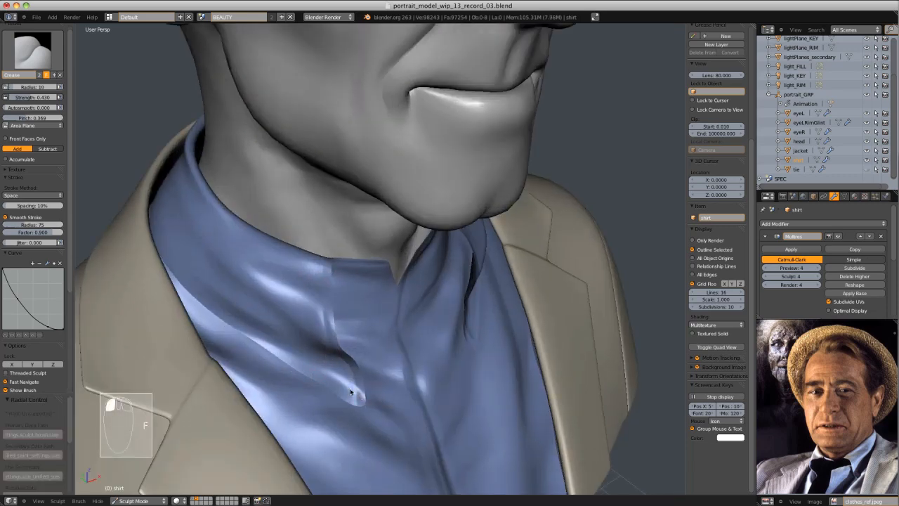
{"action": "middle_click_drag", "start_coordinate": [281, 224], "coordinate": [337, 264]}
{"action": "key", "text": "ctrl+z"}
{"action": "left_click_drag", "start_coordinate": [242, 280], "coordinate": [252, 286]}
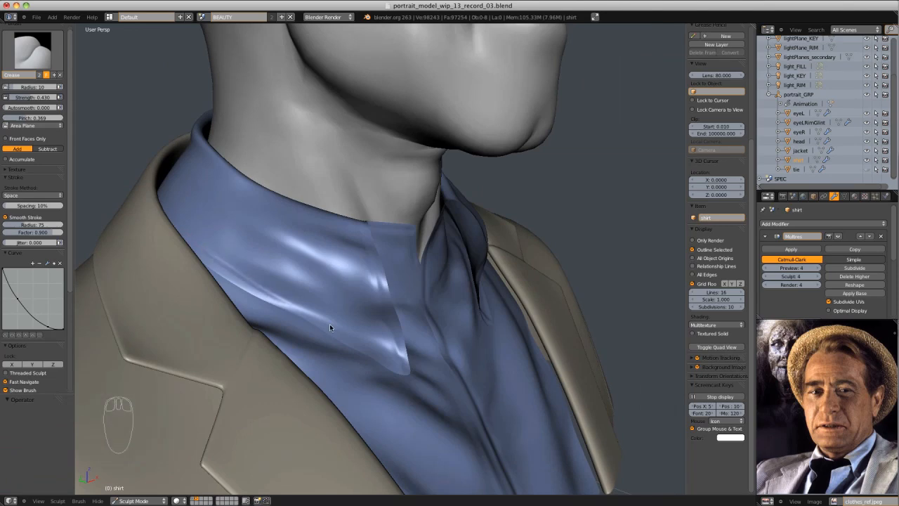
Undo the last crease stroke and enlarge the brush to radius 26 for the collar flap's edge
{"action": "middle_click_drag", "start_coordinate": [416, 371], "coordinate": [297, 211]}
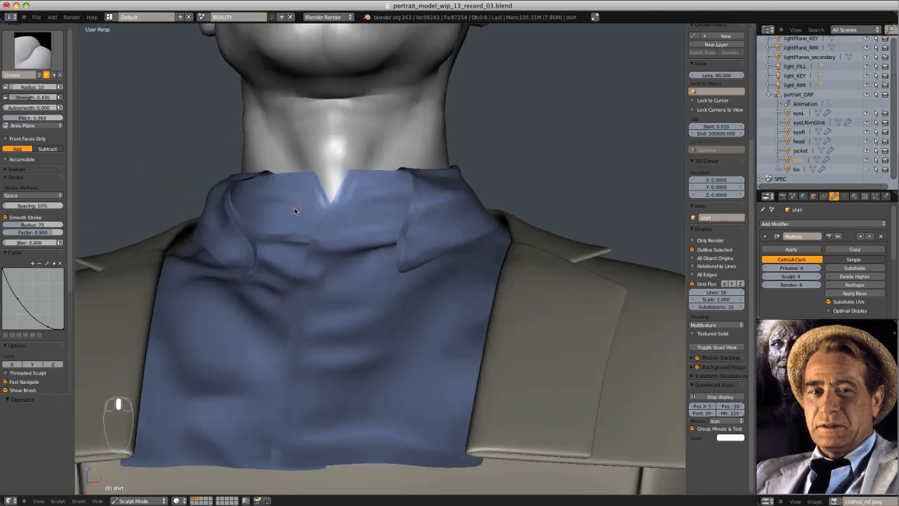
{"action": "key", "text": "ctrl+z"}
{"action": "middle_click_drag", "start_coordinate": [232, 217], "coordinate": [297, 258]}
{"action": "key", "text": "f"}
{"action": "left_click", "coordinate": [289, 271]}
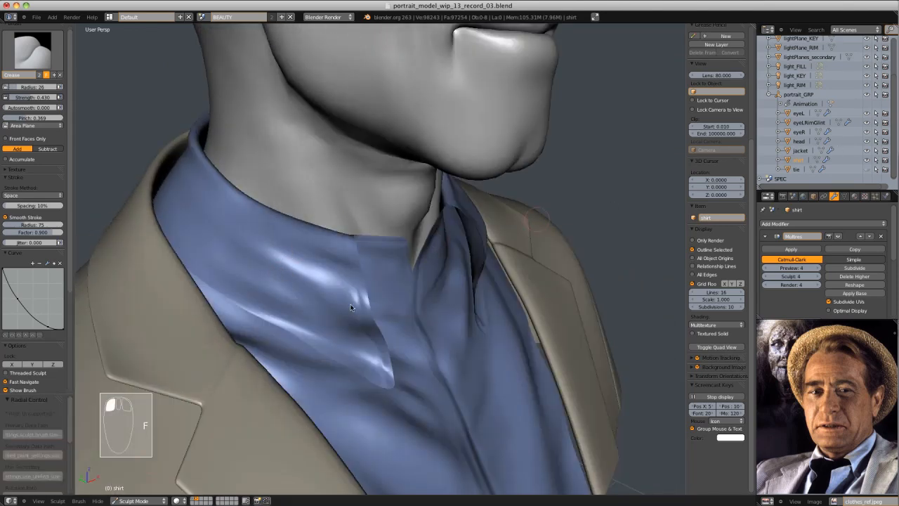
Switch to Object Mode, select the jacket and hide it to expose the whole shirt collar
{"action": "left_click", "coordinate": [146, 500]}
{"action": "left_click", "coordinate": [146, 492]}
{"action": "right_click", "coordinate": [196, 302]}
{"action": "key", "text": "h"}
{"action": "scroll", "coordinate": [254, 180], "scroll_direction": "down", "scroll_amount": 4}
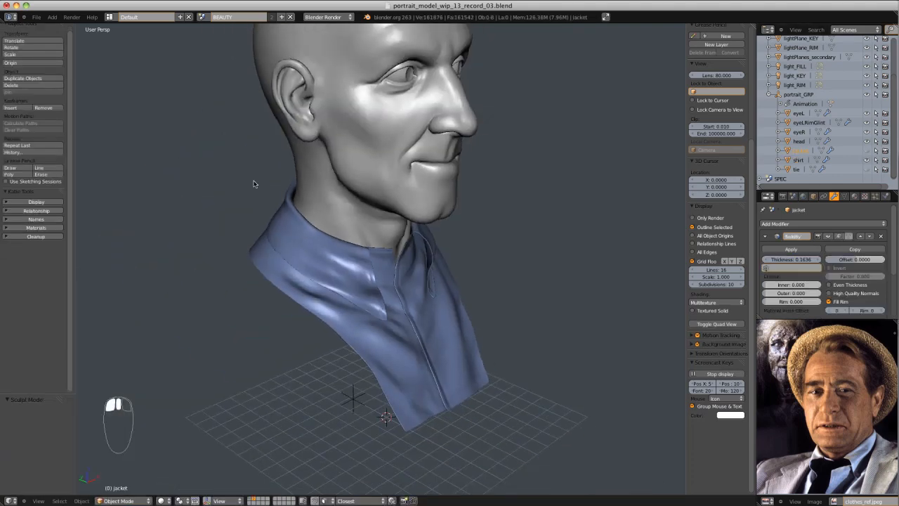
Make the shirt the active object and put it into Sculpt Mode
{"action": "scroll", "coordinate": [245, 286], "scroll_direction": "up", "scroll_amount": 4}
{"action": "left_click", "coordinate": [121, 500]}
{"action": "left_click", "coordinate": [130, 471]}
{"action": "middle_click_drag", "start_coordinate": [175, 237], "coordinate": [219, 251]}
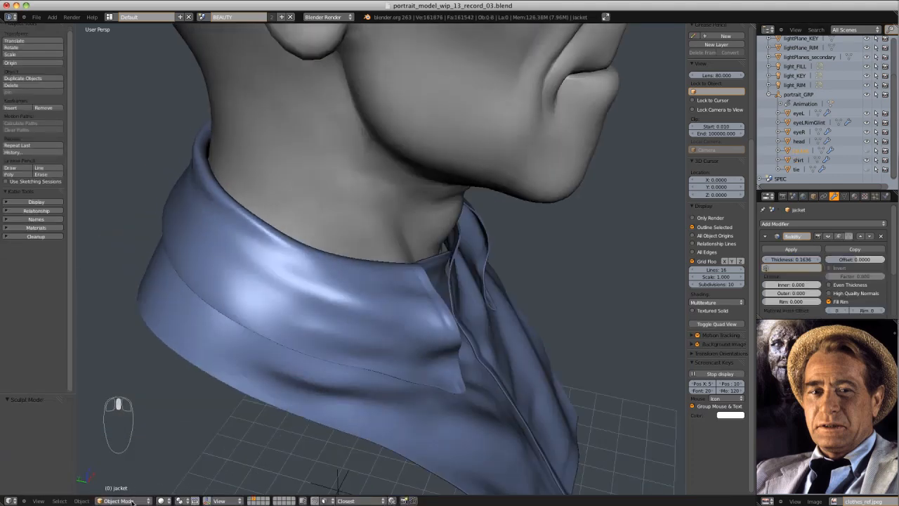
{"action": "left_click", "coordinate": [132, 500]}
{"action": "left_click", "coordinate": [129, 471]}
{"action": "middle_click_drag", "start_coordinate": [239, 298], "coordinate": [248, 257]}
{"action": "left_click", "coordinate": [247, 257]}
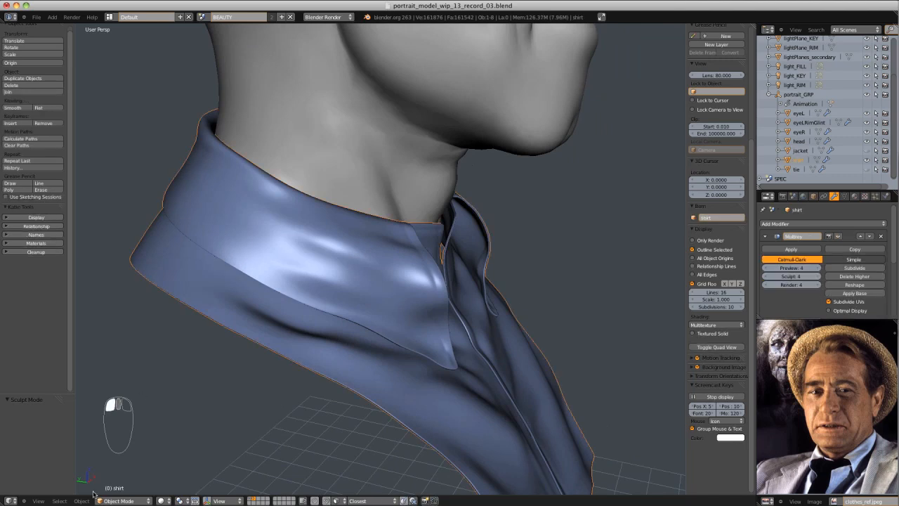
{"action": "left_click", "coordinate": [116, 500]}
{"action": "left_click", "coordinate": [129, 471]}
Crease the collar flap's lower edge along the side of the neck, undoing unwanted strokes and reducing the radius to 36
{"action": "key", "text": "f"}
{"action": "left_click_drag", "start_coordinate": [303, 290], "coordinate": [320, 301]}
{"action": "key", "text": "ctrl+z"}
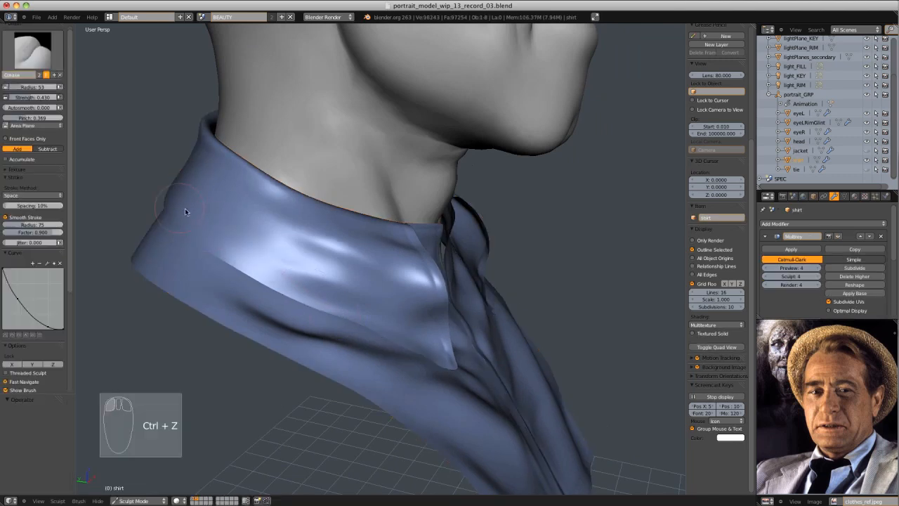
{"action": "left_click_drag", "start_coordinate": [186, 210], "coordinate": [342, 317]}
{"action": "key", "text": "ctrl+z"}
{"action": "key", "text": "f"}
{"action": "left_click", "coordinate": [272, 252]}
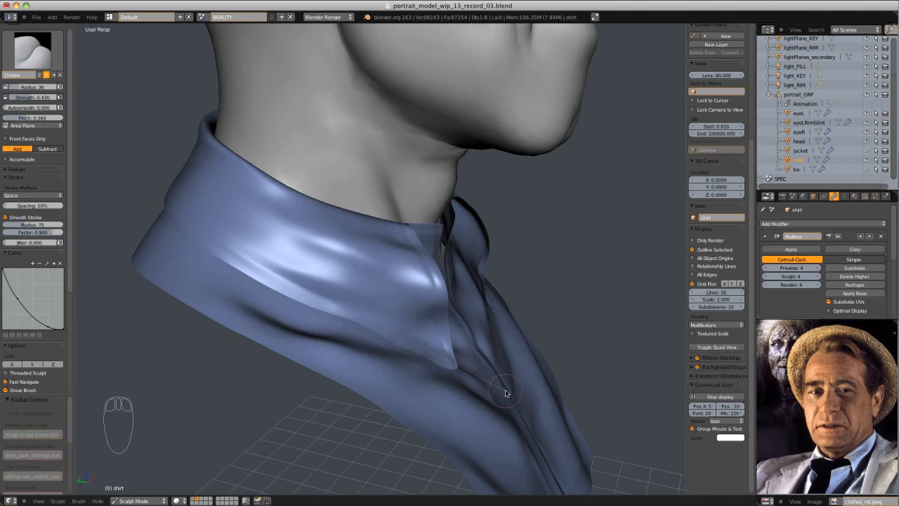
Crease the collar's lower edge around the back of the neck with the brush at radius 27
{"action": "middle_click_drag", "start_coordinate": [506, 394], "coordinate": [241, 274]}
{"action": "key", "text": "f"}
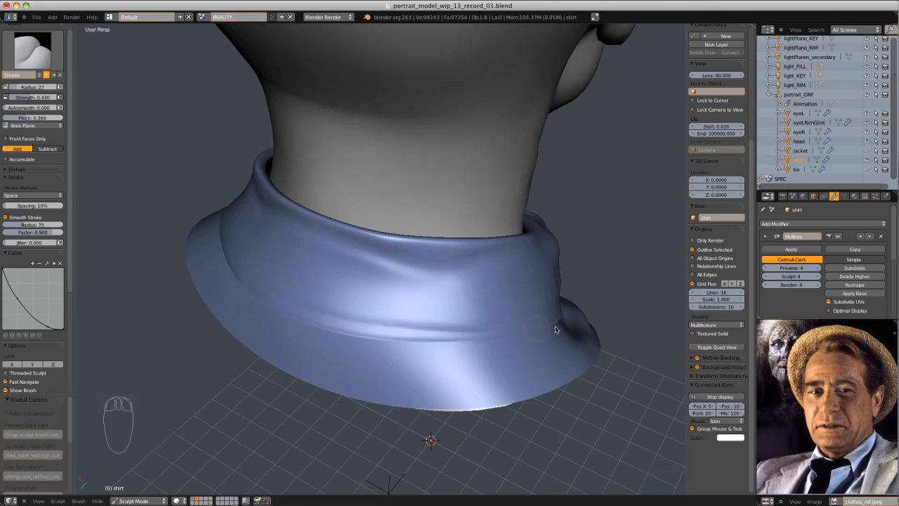
{"action": "key", "text": "ctrl+z"}
{"action": "left_click_drag", "start_coordinate": [308, 310], "coordinate": [384, 331]}
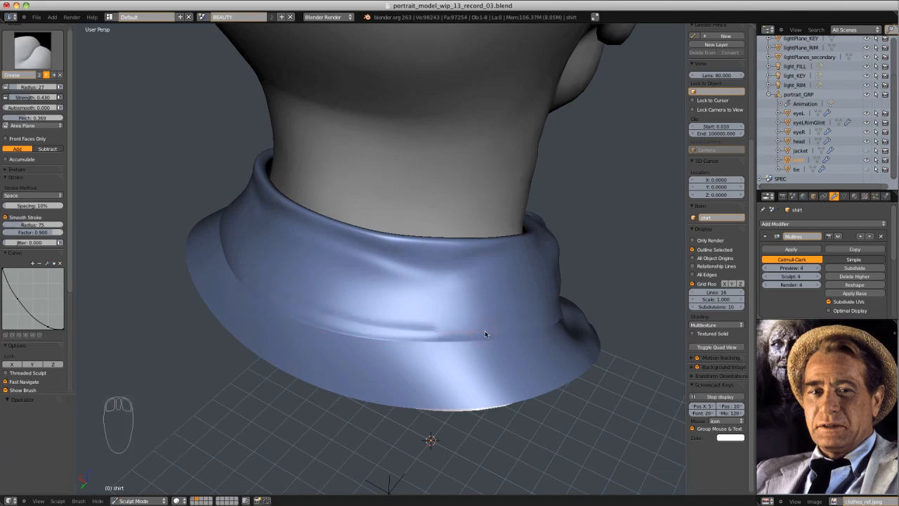
{"action": "mouse_move", "coordinate": [579, 310]}
{"action": "middle_mouse_down"}
{"action": "mouse_move", "coordinate": [444, 274]}
{"action": "mouse_move", "coordinate": [394, 232]}
{"action": "mouse_move", "coordinate": [459, 189]}
{"action": "mouse_move", "coordinate": [367, 262]}
{"action": "mouse_move", "coordinate": [392, 274]}
{"action": "middle_mouse_up"}
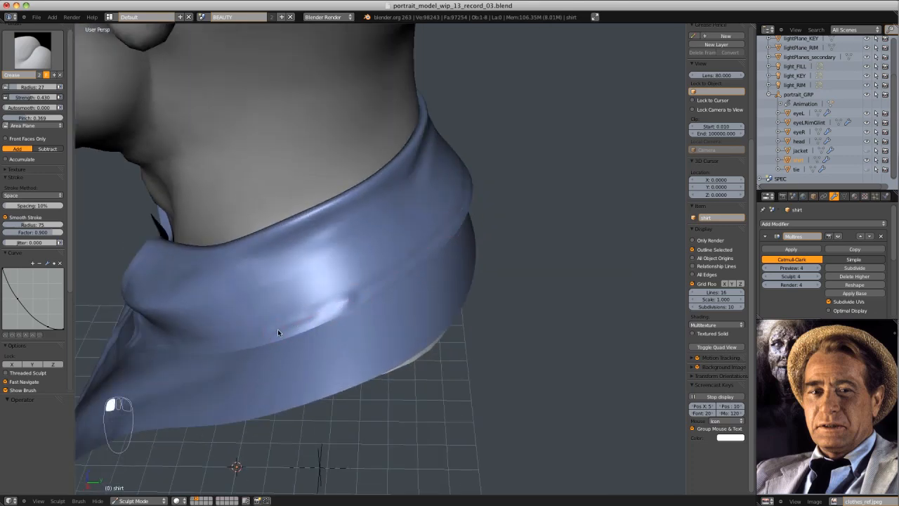
Undo the last crease stroke and smooth the bumps along the collar's lower edge with the Smooth brush
{"action": "key", "text": "ctrl+z"}
{"action": "middle_click_drag", "start_coordinate": [399, 275], "coordinate": [332, 282]}
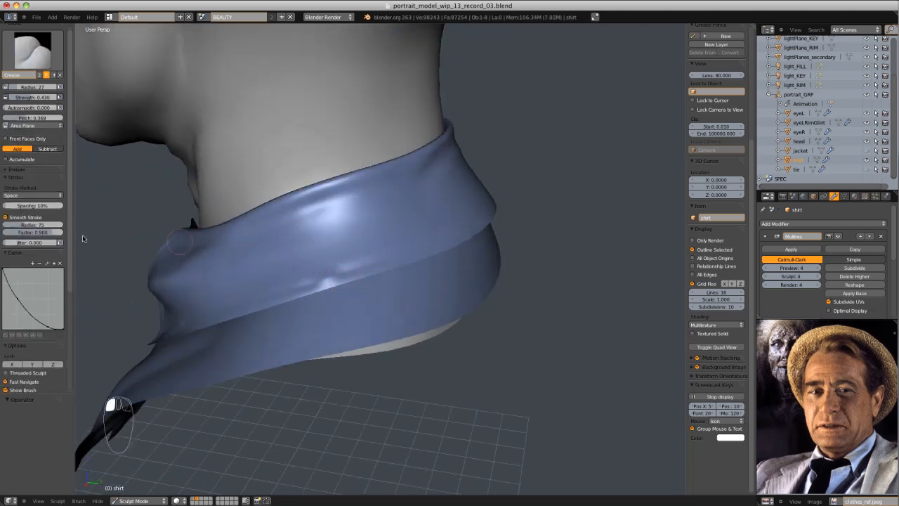
{"action": "left_click", "coordinate": [32, 49]}
{"action": "left_click", "coordinate": [53, 125]}
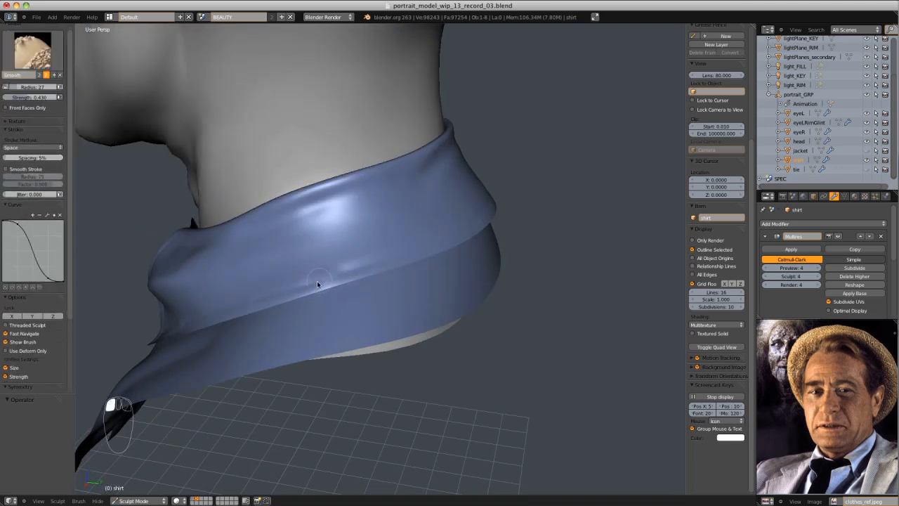
{"action": "middle_click_drag", "start_coordinate": [317, 285], "coordinate": [513, 190]}
Subdivide the shirt's Multiresolution mesh to sculpt level 5 and set up the Draw brush with a radius of 35
{"action": "scroll", "coordinate": [478, 211], "scroll_direction": "down", "scroll_amount": 8}
{"action": "scroll", "coordinate": [513, 189], "scroll_direction": "up", "scroll_amount": 5}
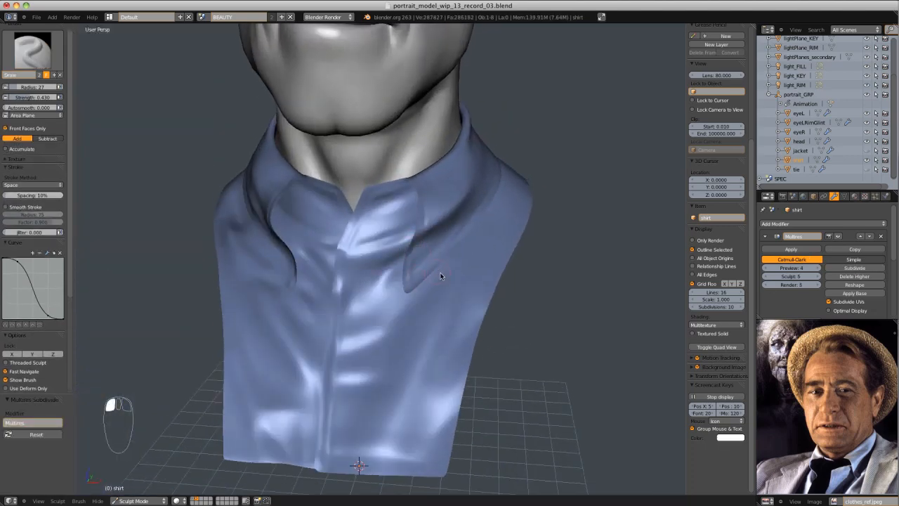
{"action": "mouse_move", "coordinate": [440, 275]}
{"action": "middle_mouse_down"}
{"action": "mouse_move", "coordinate": [450, 281]}
{"action": "mouse_move", "coordinate": [358, 261]}
{"action": "mouse_move", "coordinate": [348, 250]}
{"action": "mouse_move", "coordinate": [359, 274]}
{"action": "middle_mouse_up"}
{"action": "left_click", "coordinate": [43, 63]}
{"action": "left_click", "coordinate": [46, 128]}
{"action": "key", "text": "f"}
{"action": "left_click", "coordinate": [364, 294]}
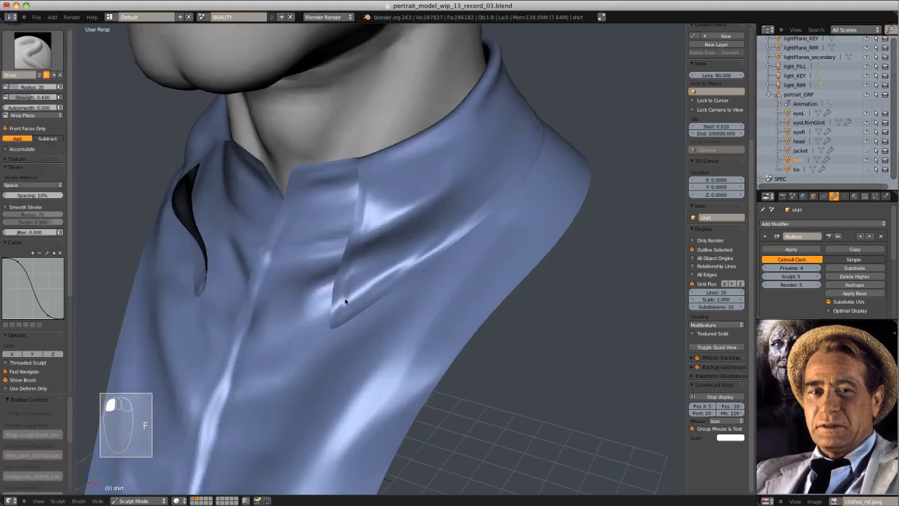
Try to thicken the collar point's edge with Draw and Inflate strokes, undoing each stroke
{"action": "key", "text": "ctrl+z"}
{"action": "key", "text": "i"}
{"action": "key", "text": "ctrl+z"}
{"action": "left_click_drag", "start_coordinate": [358, 288], "coordinate": [375, 271]}
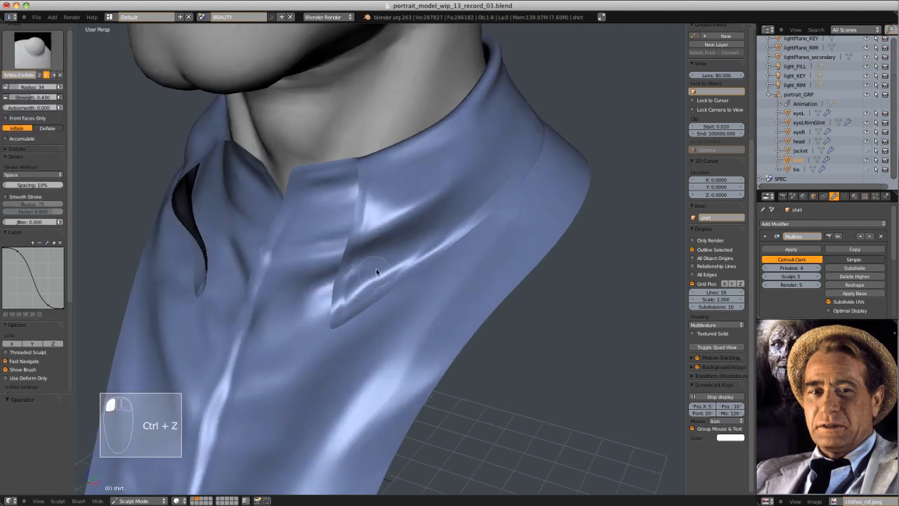
{"action": "key", "text": "ctrl+z"}
{"action": "mouse_move", "coordinate": [379, 266]}
{"action": "middle_mouse_down"}
{"action": "mouse_move", "coordinate": [496, 236]}
{"action": "mouse_move", "coordinate": [446, 171]}
{"action": "mouse_move", "coordinate": [297, 201]}
{"action": "middle_mouse_up"}
{"action": "scroll", "coordinate": [446, 172], "scroll_direction": "down", "scroll_amount": 3}
{"action": "scroll", "coordinate": [297, 201], "scroll_direction": "up", "scroll_amount": 3}
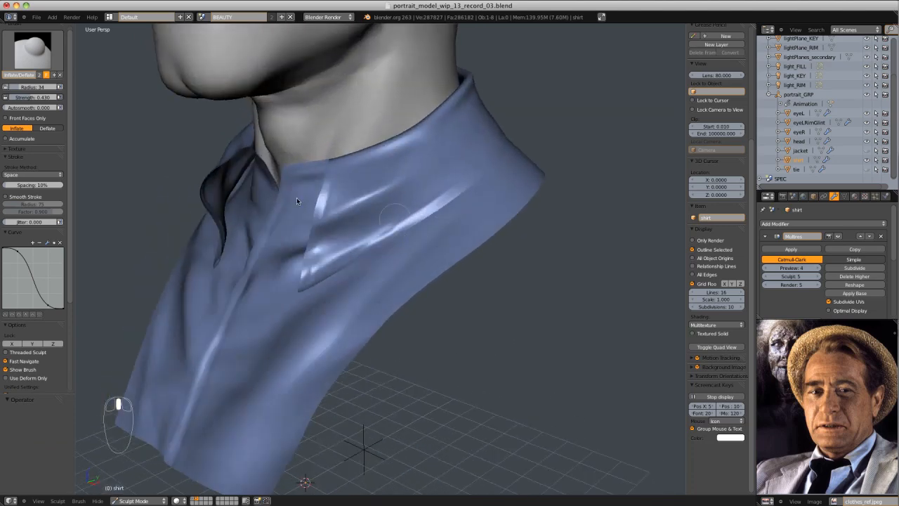
Flatten the ridges near the tip of the collar point using the Flatten/Contrast brush at radius 34
{"action": "left_click", "coordinate": [43, 52]}
{"action": "left_click", "coordinate": [112, 128]}
{"action": "middle_click_drag", "start_coordinate": [278, 246], "coordinate": [327, 267]}
{"action": "scroll", "coordinate": [323, 269], "scroll_direction": "up", "scroll_amount": 1}
{"action": "left_click_drag", "start_coordinate": [321, 273], "coordinate": [338, 298]}
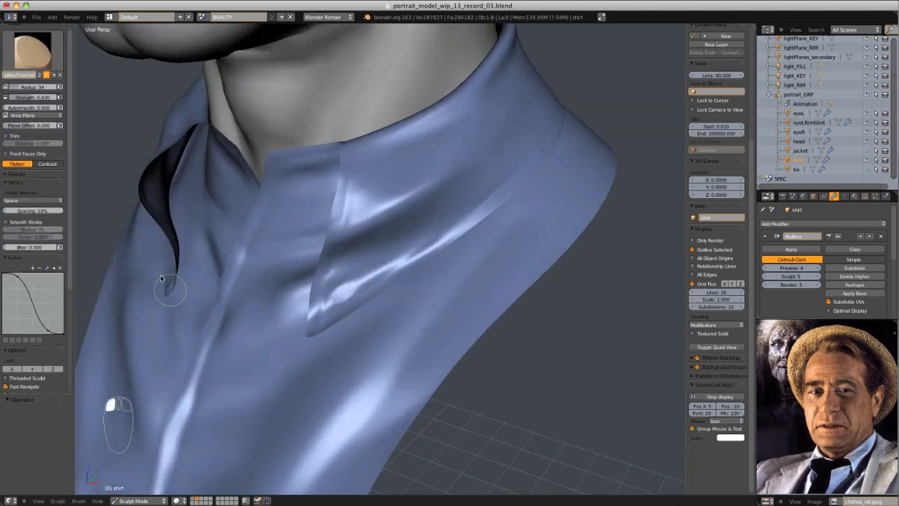
Flatten the opposite collar point with the brush at radius 38 and strength 0.345
{"action": "mouse_move", "coordinate": [161, 279]}
{"action": "middle_mouse_down"}
{"action": "mouse_move", "coordinate": [381, 257]}
{"action": "mouse_move", "coordinate": [367, 292]}
{"action": "mouse_move", "coordinate": [422, 267]}
{"action": "mouse_move", "coordinate": [325, 234]}
{"action": "middle_mouse_up"}
{"action": "key", "text": "shift+f"}
{"action": "key", "text": "shift+f"}
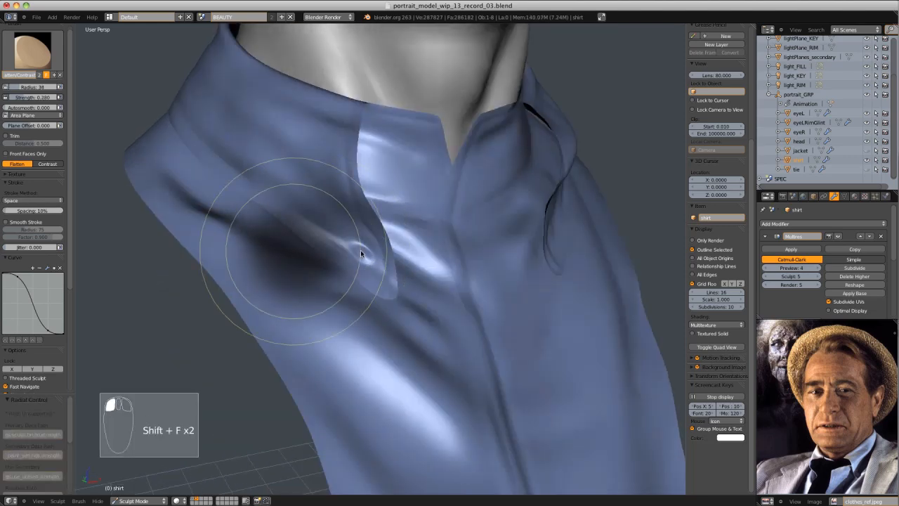
{"action": "left_click", "coordinate": [355, 237]}
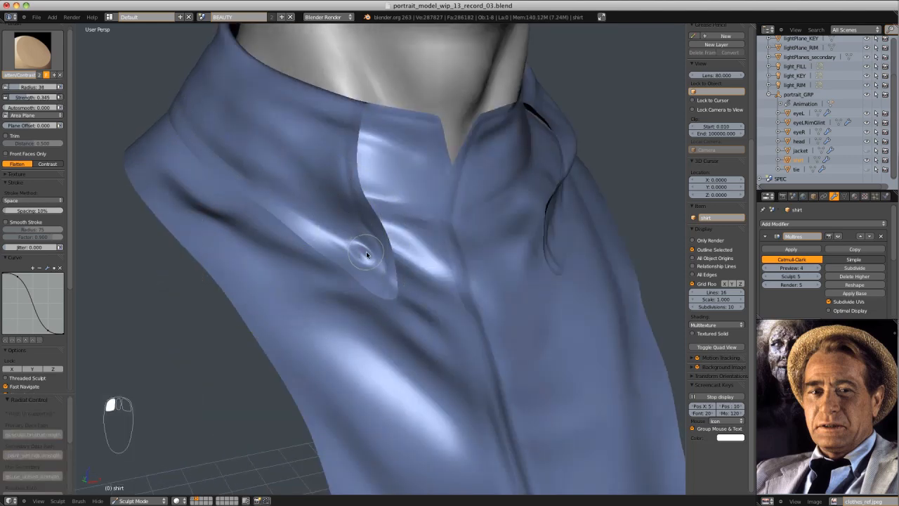
{"action": "scroll", "coordinate": [366, 254], "scroll_direction": "down", "scroll_amount": 4}
{"action": "middle_click_drag", "start_coordinate": [482, 206], "coordinate": [334, 223]}
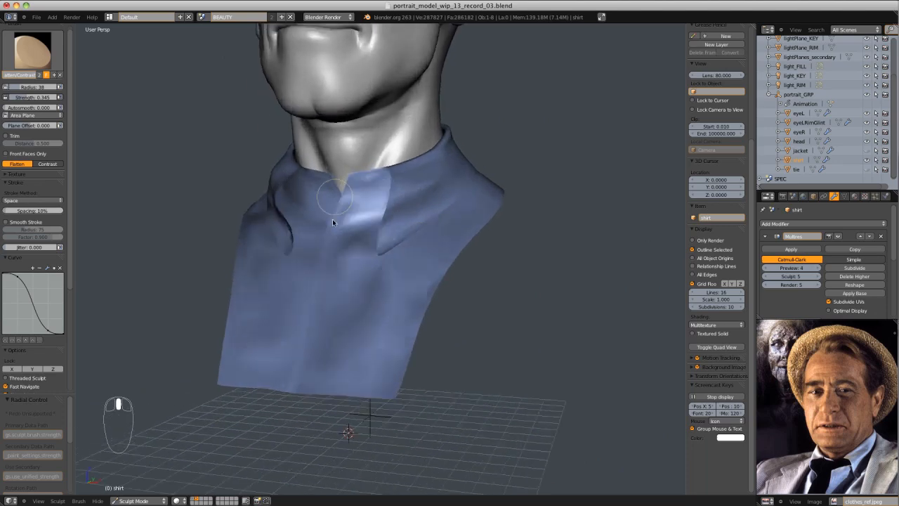
Try to reshape the shirt's shoulder beside the collar flap with the Grab brush at radius 92, and undo it
{"action": "scroll", "coordinate": [332, 223], "scroll_direction": "up", "scroll_amount": 5}
{"action": "key", "text": "g"}
{"action": "key", "text": "f"}
{"action": "mouse_move", "coordinate": [167, 205]}
{"action": "middle_mouse_down"}
{"action": "mouse_move", "coordinate": [560, 192]}
{"action": "mouse_move", "coordinate": [505, 153]}
{"action": "middle_mouse_up"}
{"action": "key", "text": "f"}
{"action": "left_click", "coordinate": [566, 194]}
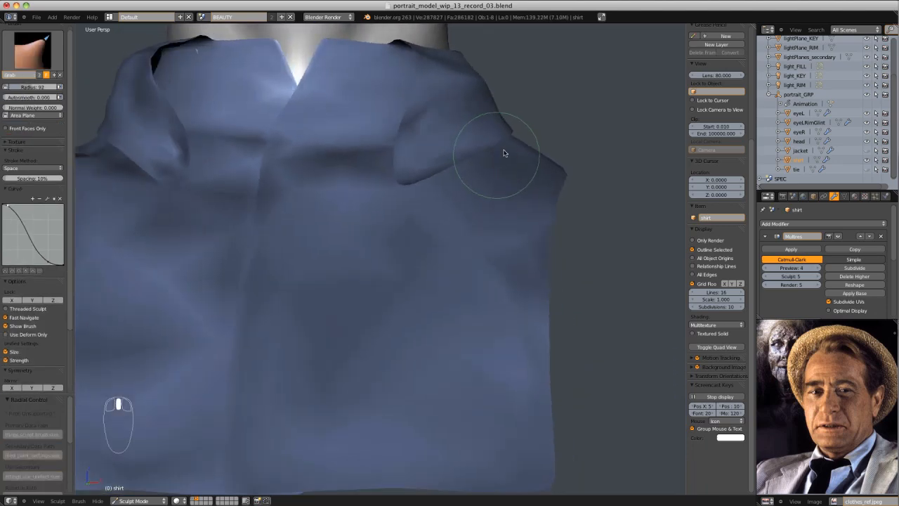
{"action": "left_click_drag", "start_coordinate": [506, 151], "coordinate": [508, 130]}
{"action": "key", "text": "ctrl+z"}
{"action": "scroll", "coordinate": [521, 105], "scroll_direction": "down", "scroll_amount": 5}
{"action": "middle_click_drag", "start_coordinate": [521, 105], "coordinate": [465, 126]}
{"action": "middle_click_drag", "start_coordinate": [343, 241], "coordinate": [405, 295]}
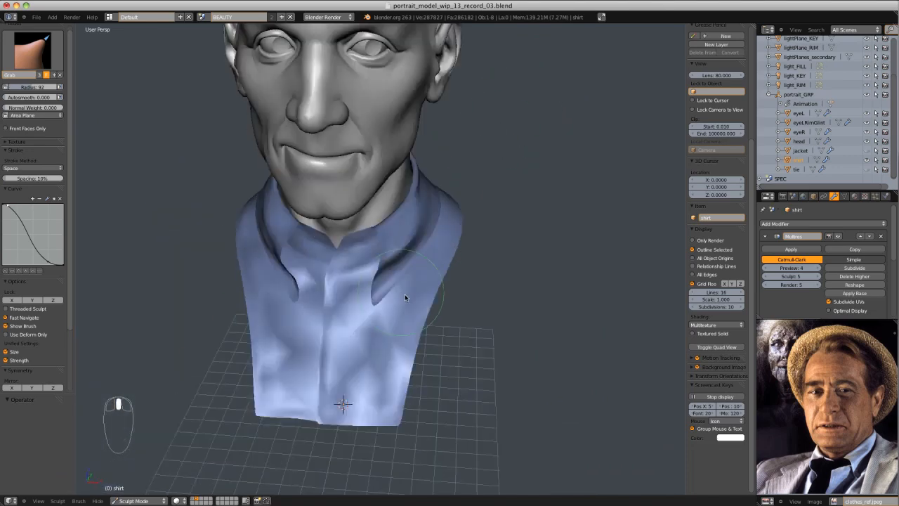
Tighten the placket edge and the front edge of the collar point with the Pinch brush at radius 30
{"action": "scroll", "coordinate": [357, 357], "scroll_direction": "up", "scroll_amount": 5}
{"action": "left_click", "coordinate": [46, 56]}
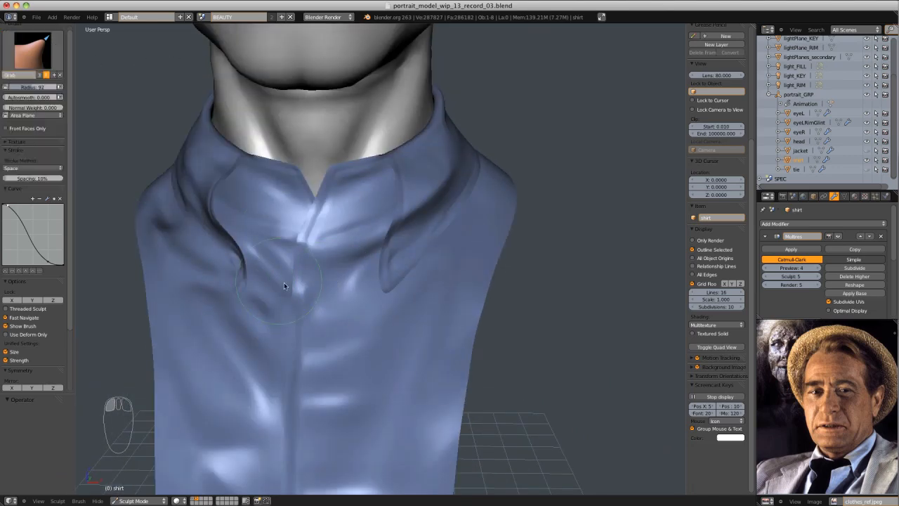
{"action": "key", "text": "p"}
{"action": "key", "text": "f"}
{"action": "left_click", "coordinate": [264, 284]}
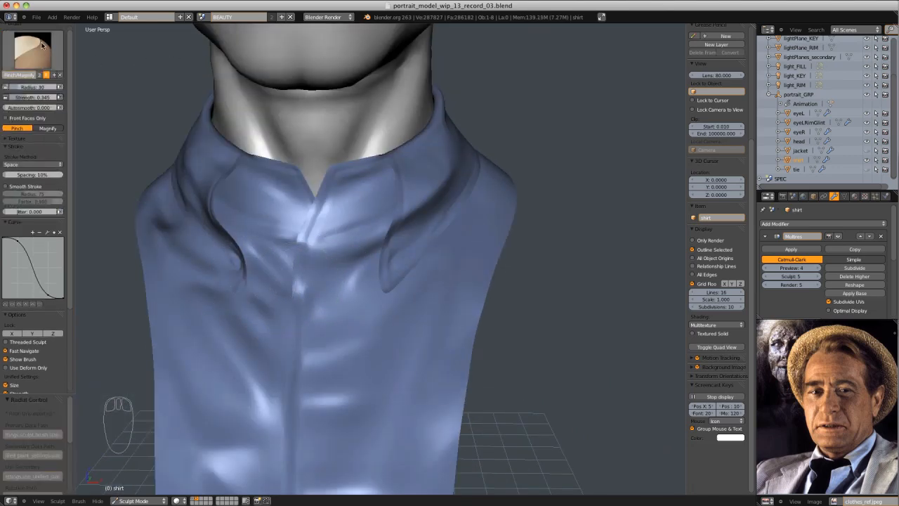
{"action": "middle_click_drag", "start_coordinate": [307, 250], "coordinate": [295, 241]}
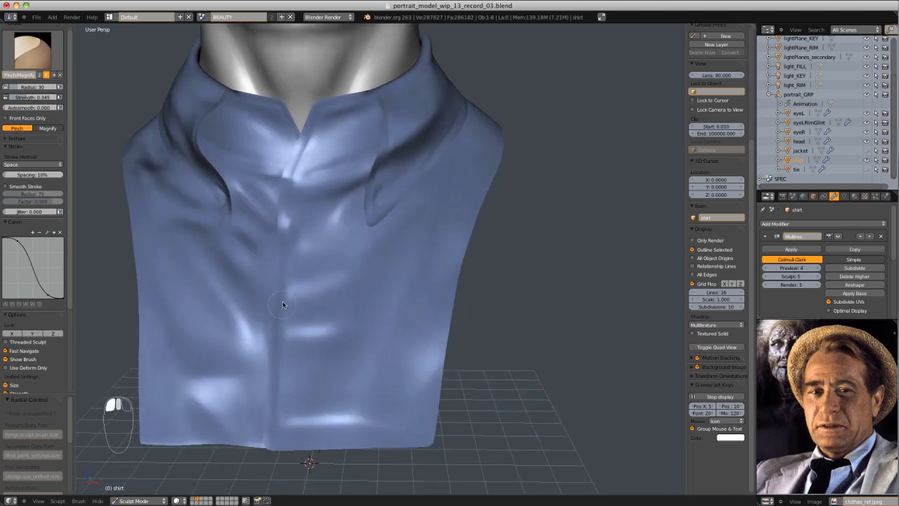
{"action": "middle_click_drag", "start_coordinate": [379, 223], "coordinate": [341, 285], "text": "shift"}
{"action": "middle_click_drag", "start_coordinate": [379, 256], "coordinate": [329, 267]}
{"action": "left_click_drag", "start_coordinate": [290, 218], "coordinate": [292, 242]}
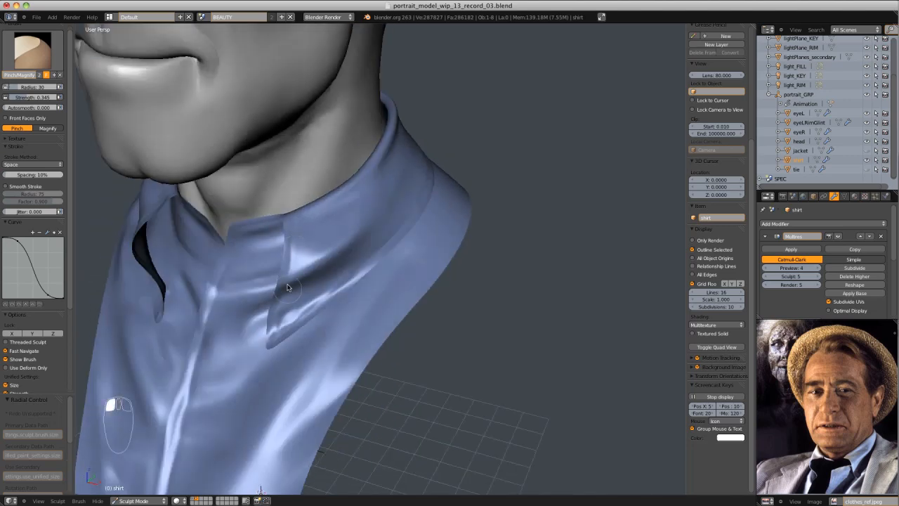
Pinch the lower and front edges of the opposite collar flap with the brush at radius 37
{"action": "middle_click_drag", "start_coordinate": [386, 215], "coordinate": [418, 195]}
{"action": "scroll", "coordinate": [417, 194], "scroll_direction": "down", "scroll_amount": 5}
{"action": "middle_click_drag", "start_coordinate": [290, 149], "coordinate": [373, 163]}
{"action": "scroll", "coordinate": [281, 183], "scroll_direction": "up", "scroll_amount": 7}
{"action": "scroll", "coordinate": [231, 201], "scroll_direction": "down", "scroll_amount": 1}
{"action": "middle_click_drag", "start_coordinate": [128, 211], "coordinate": [204, 240]}
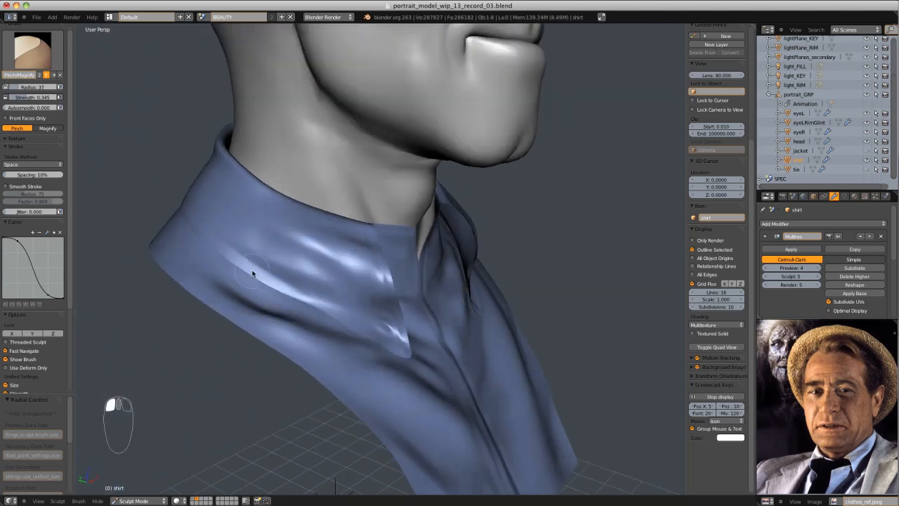
{"action": "middle_click_drag", "start_coordinate": [353, 319], "coordinate": [362, 264]}
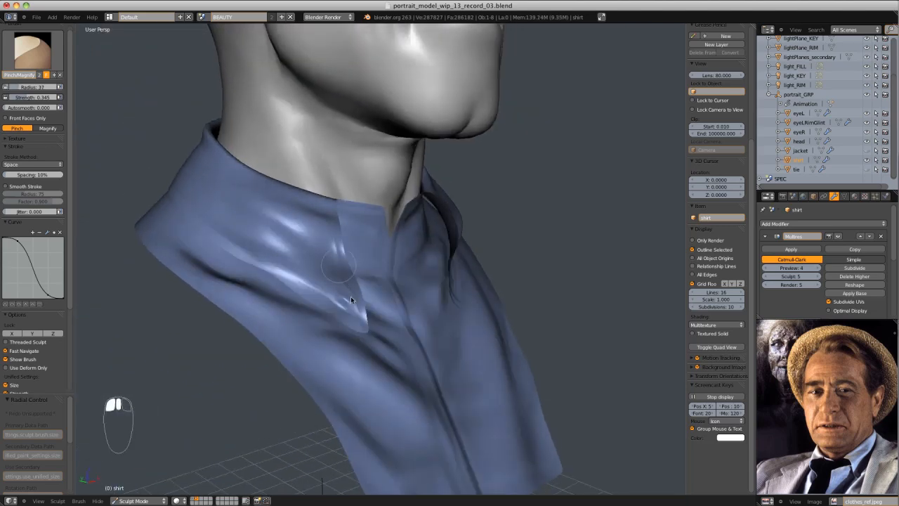
Switch to the Crease brush at radius 20 and try a crease along the collar stand's front notch, undoing the stroke
{"action": "middle_click_drag", "start_coordinate": [436, 181], "coordinate": [403, 132]}
{"action": "scroll", "coordinate": [404, 132], "scroll_direction": "down", "scroll_amount": 5}
{"action": "scroll", "coordinate": [369, 193], "scroll_direction": "up", "scroll_amount": 7}
{"action": "middle_click_drag", "start_coordinate": [369, 192], "coordinate": [347, 222]}
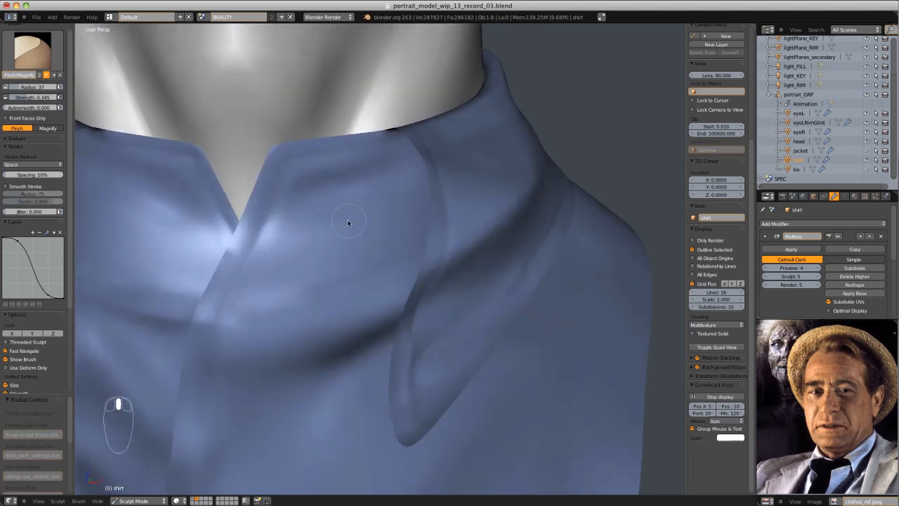
{"action": "scroll", "coordinate": [288, 232], "scroll_direction": "down", "scroll_amount": 3}
{"action": "key", "text": "shift+c"}
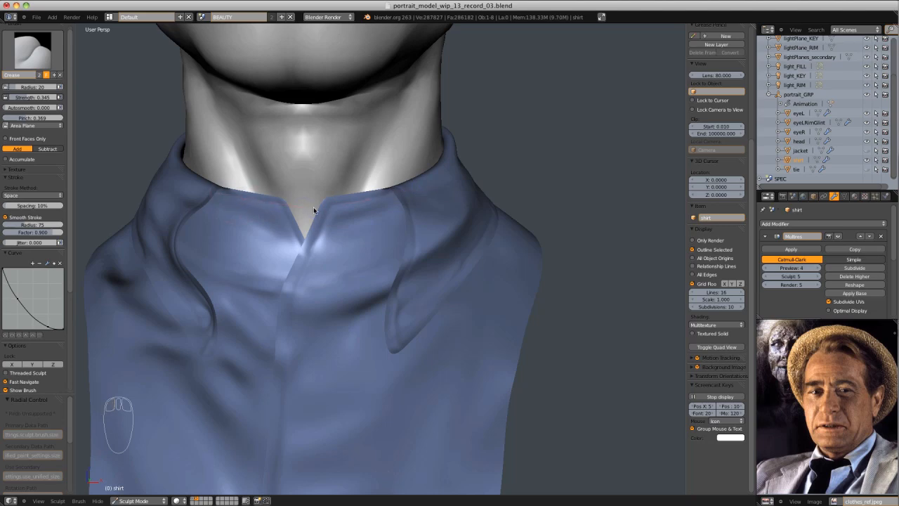
{"action": "middle_click_drag", "start_coordinate": [315, 208], "coordinate": [306, 174]}
{"action": "left_click_drag", "start_coordinate": [307, 173], "coordinate": [328, 211]}
{"action": "key", "text": "ctrl+z"}
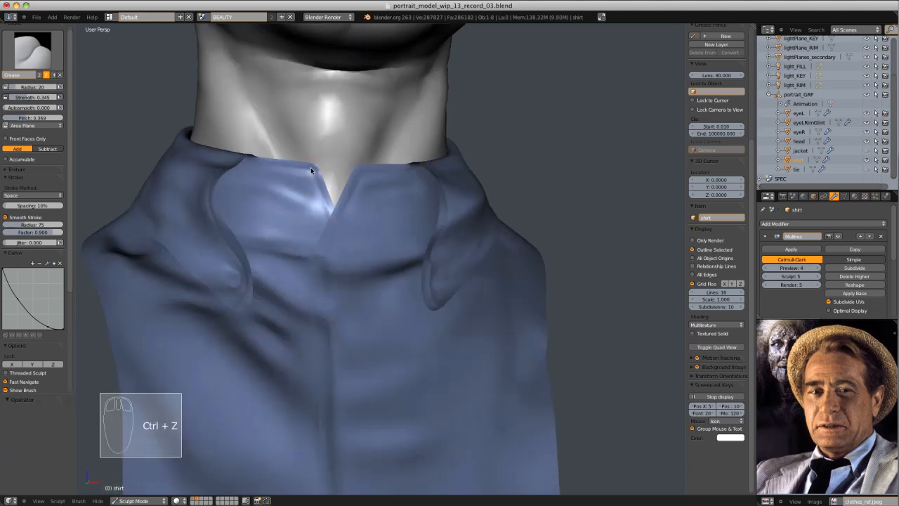
Lower the Crease brush strength to 0.158 and crease the collar around the front opening
{"action": "mouse_move", "coordinate": [337, 232]}
{"action": "middle_mouse_down"}
{"action": "mouse_move", "coordinate": [363, 142]}
{"action": "mouse_move", "coordinate": [230, 162]}
{"action": "mouse_move", "coordinate": [260, 222]}
{"action": "mouse_move", "coordinate": [300, 251]}
{"action": "mouse_move", "coordinate": [248, 259]}
{"action": "mouse_move", "coordinate": [229, 253]}
{"action": "middle_mouse_up"}
{"action": "key", "text": "shift+f"}
{"action": "left_click", "coordinate": [258, 261]}
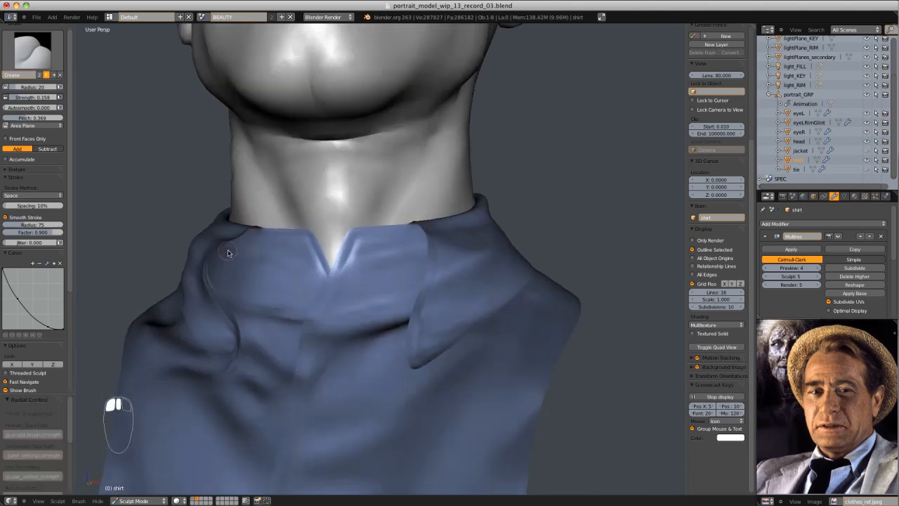
{"action": "key", "text": "f"}
{"action": "left_click", "coordinate": [227, 268]}
{"action": "left_click_drag", "start_coordinate": [302, 280], "coordinate": [234, 268]}
Build up soft volume on the front of the collar using the Draw brush at radius 50
{"action": "scroll", "coordinate": [395, 249], "scroll_direction": "down", "scroll_amount": 8}
{"action": "mouse_move", "coordinate": [287, 256]}
{"action": "middle_mouse_down"}
{"action": "mouse_move", "coordinate": [395, 249]}
{"action": "mouse_move", "coordinate": [437, 236]}
{"action": "mouse_move", "coordinate": [386, 273]}
{"action": "mouse_move", "coordinate": [371, 265]}
{"action": "middle_mouse_up"}
{"action": "scroll", "coordinate": [386, 274], "scroll_direction": "up", "scroll_amount": 6}
{"action": "key", "text": "d"}
{"action": "key", "text": "f"}
{"action": "left_click", "coordinate": [342, 302]}
{"action": "key", "text": "f"}
{"action": "left_click", "coordinate": [341, 305]}
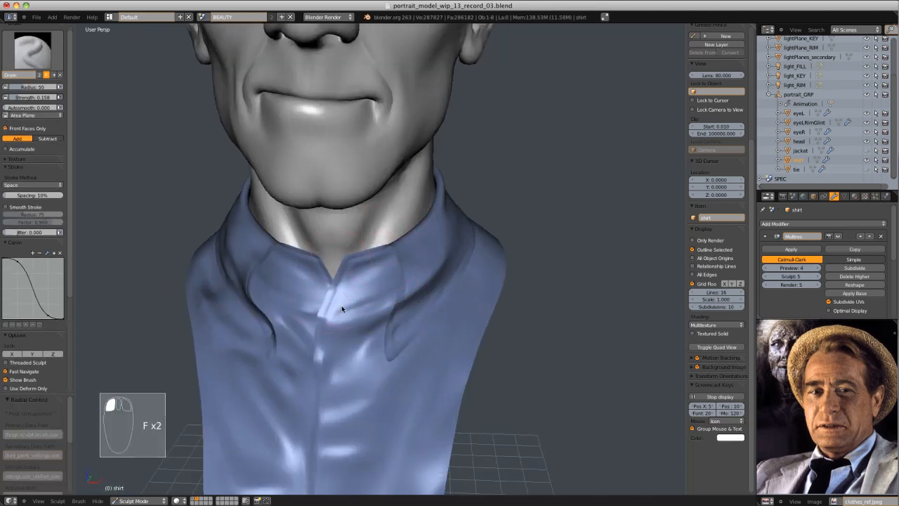
{"action": "left_click_drag", "start_coordinate": [397, 285], "coordinate": [416, 261]}
{"action": "middle_click_drag", "start_coordinate": [415, 260], "coordinate": [420, 237]}
{"action": "scroll", "coordinate": [420, 238], "scroll_direction": "down", "scroll_amount": 3}
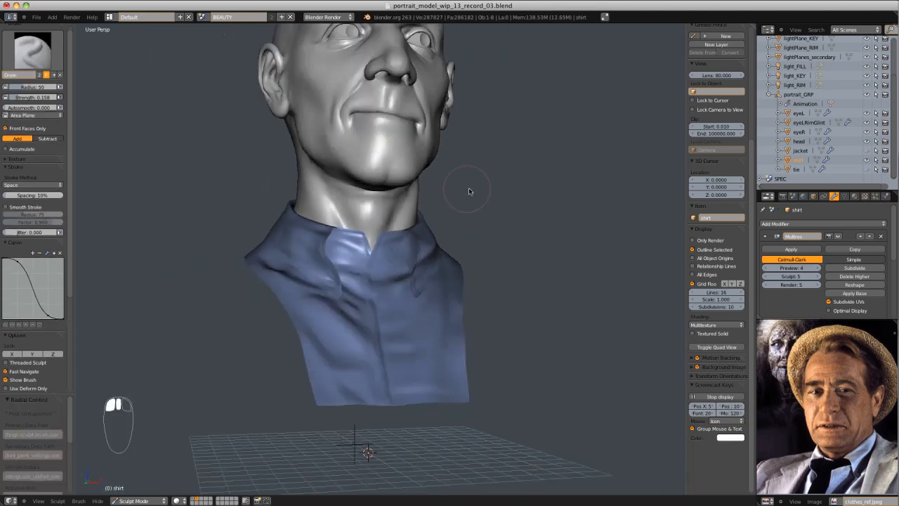
Crease a fold along the side of the collar with an enlarged Crease brush and turn off its Smooth Stroke option
{"action": "mouse_move", "coordinate": [470, 191]}
{"action": "middle_mouse_down"}
{"action": "mouse_move", "coordinate": [459, 252]}
{"action": "mouse_move", "coordinate": [427, 260]}
{"action": "middle_mouse_up"}
{"action": "scroll", "coordinate": [424, 262], "scroll_direction": "up", "scroll_amount": 2}
{"action": "key", "text": "shift+c"}
{"action": "key", "text": "f"}
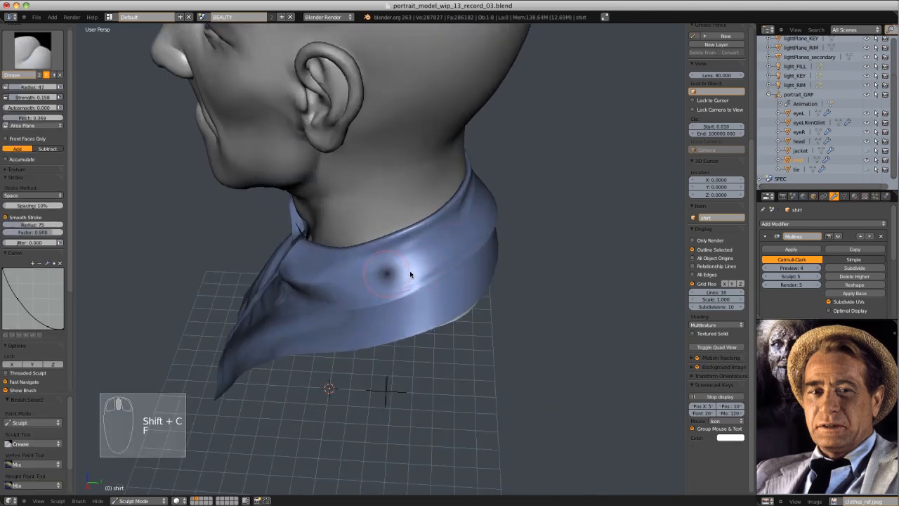
{"action": "left_click", "coordinate": [409, 271]}
{"action": "left_click_drag", "start_coordinate": [363, 274], "coordinate": [467, 228]}
{"action": "left_click", "coordinate": [26, 196]}
{"action": "left_click", "coordinate": [6, 217]}
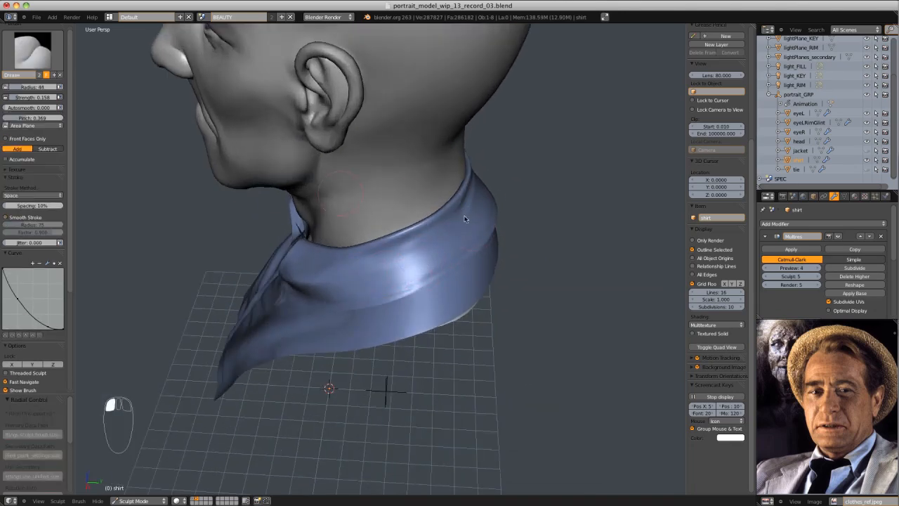
Draw folds on the other side of the collar, undo the unwanted stroke, and soften them with a radius of 50
{"action": "middle_click_drag", "start_coordinate": [366, 278], "coordinate": [373, 332]}
{"action": "key", "text": "d"}
{"action": "key", "text": "f"}
{"action": "left_click", "coordinate": [328, 313]}
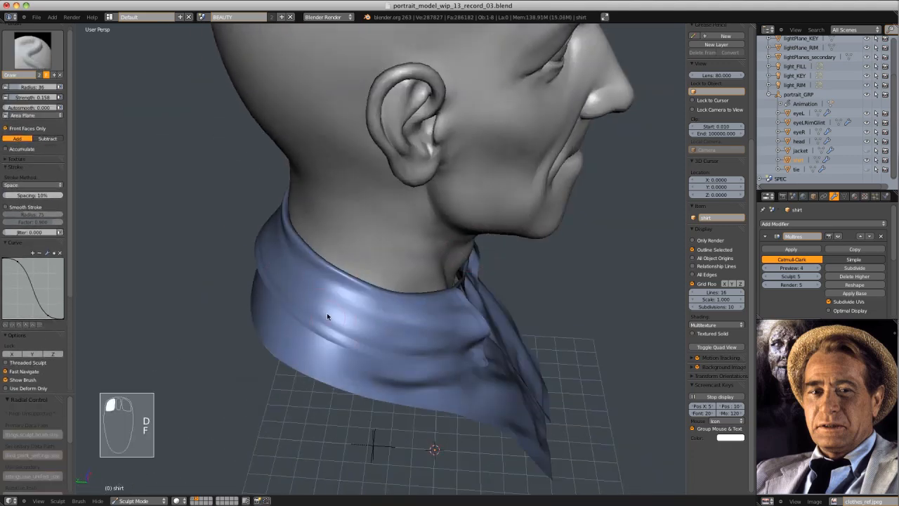
{"action": "key", "text": "ctrl+z"}
{"action": "key", "text": "f"}
{"action": "left_click", "coordinate": [344, 312]}
{"action": "key", "text": "f"}
{"action": "left_click", "coordinate": [328, 296]}
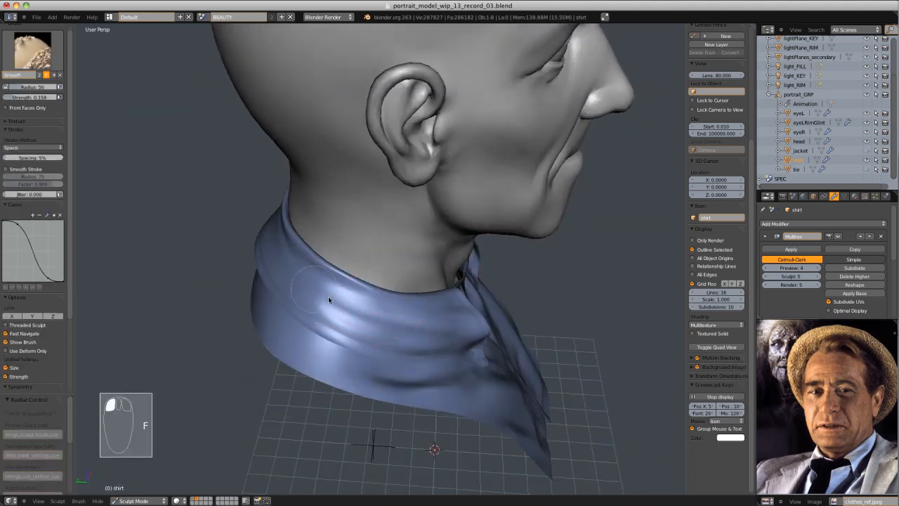
Raise the brush strength to 0.440 and undo the last stroke on the collar's side
{"action": "key", "text": "shift+f"}
{"action": "left_click", "coordinate": [342, 307]}
{"action": "mouse_move", "coordinate": [342, 307]}
{"action": "middle_mouse_down"}
{"action": "mouse_move", "coordinate": [401, 203]}
{"action": "mouse_move", "coordinate": [445, 233]}
{"action": "middle_mouse_up"}
{"action": "key", "text": "ctrl+z"}
{"action": "scroll", "coordinate": [430, 251], "scroll_direction": "down", "scroll_amount": 8}
{"action": "middle_click_drag", "start_coordinate": [430, 251], "coordinate": [491, 209]}
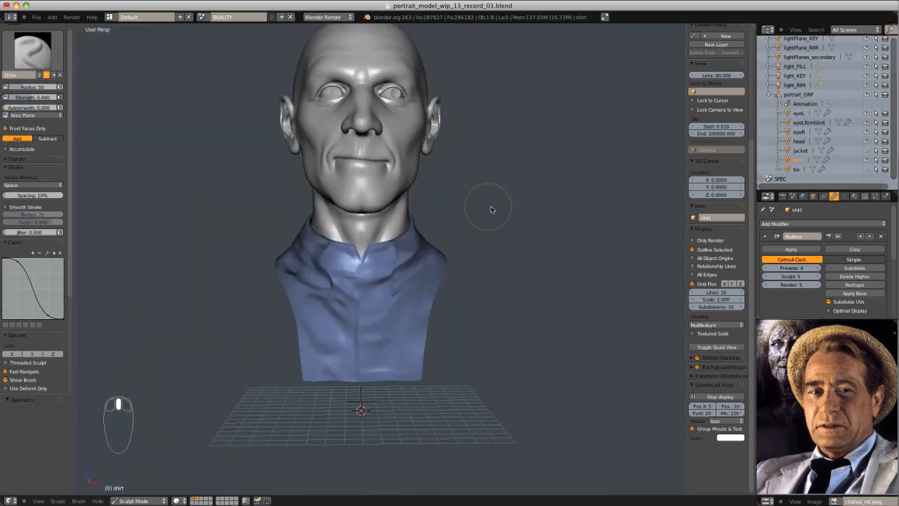
Draw a fold just below the collar's upper edge with a smaller brush at strength 0.709, undoing a misplaced stroke
{"action": "scroll", "coordinate": [335, 233], "scroll_direction": "up", "scroll_amount": 6}
{"action": "middle_click_drag", "start_coordinate": [335, 233], "coordinate": [307, 276]}
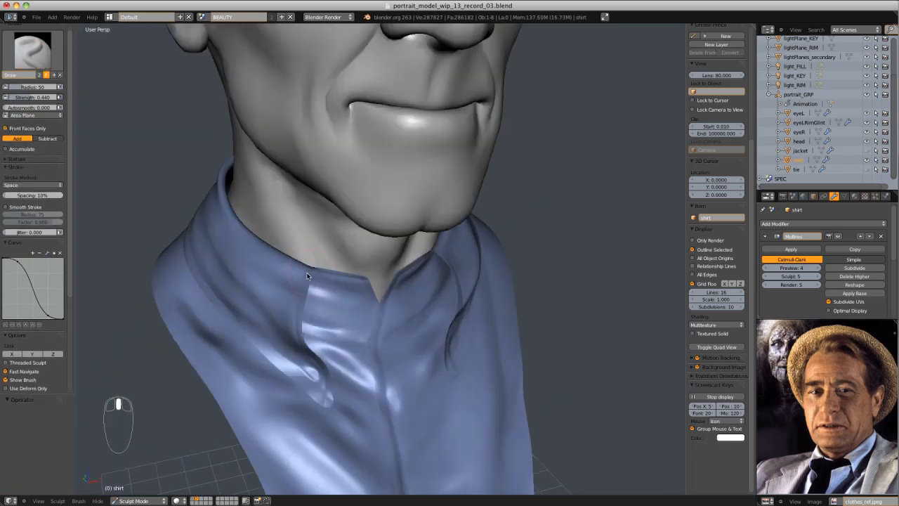
{"action": "key", "text": "shift+f"}
{"action": "left_click", "coordinate": [261, 276]}
{"action": "mouse_move", "coordinate": [261, 276]}
{"action": "middle_mouse_down"}
{"action": "mouse_move", "coordinate": [402, 201]}
{"action": "mouse_move", "coordinate": [407, 266]}
{"action": "mouse_move", "coordinate": [468, 251]}
{"action": "mouse_move", "coordinate": [331, 321]}
{"action": "middle_mouse_up"}
{"action": "key", "text": "d"}
{"action": "key", "text": "f"}
{"action": "key", "text": "ctrl+z"}
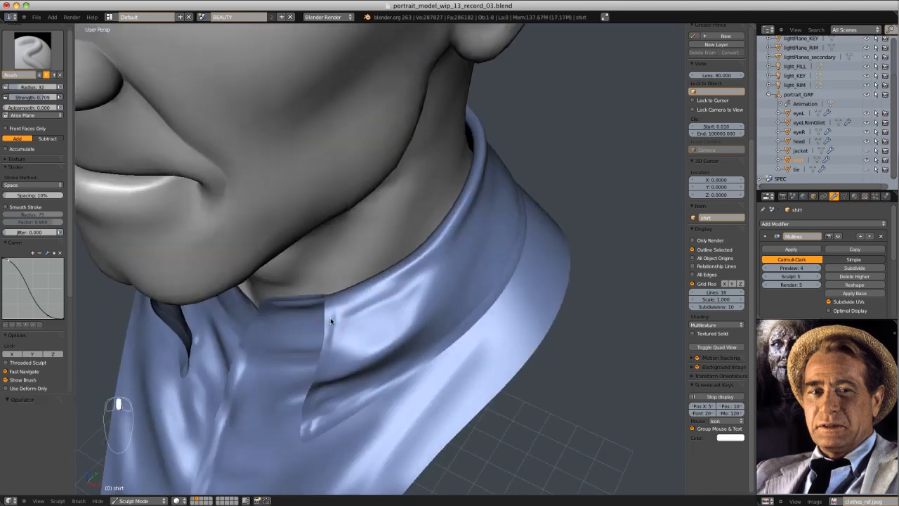
{"action": "left_click_drag", "start_coordinate": [335, 319], "coordinate": [369, 291]}
Smooth the new fold below the collar's upper edge with the brush at radius 69
{"action": "key", "text": "g"}
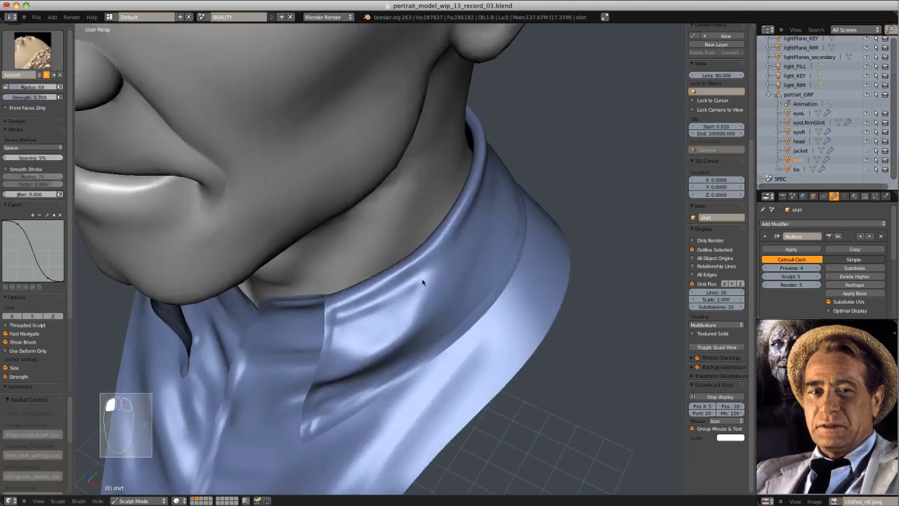
{"action": "left_click_drag", "start_coordinate": [424, 283], "coordinate": [394, 291]}
{"action": "key", "text": "d"}
{"action": "mouse_move", "coordinate": [393, 291]}
{"action": "middle_mouse_down"}
{"action": "mouse_move", "coordinate": [444, 214]}
{"action": "mouse_move", "coordinate": [527, 183]}
{"action": "mouse_move", "coordinate": [464, 198]}
{"action": "middle_mouse_up"}
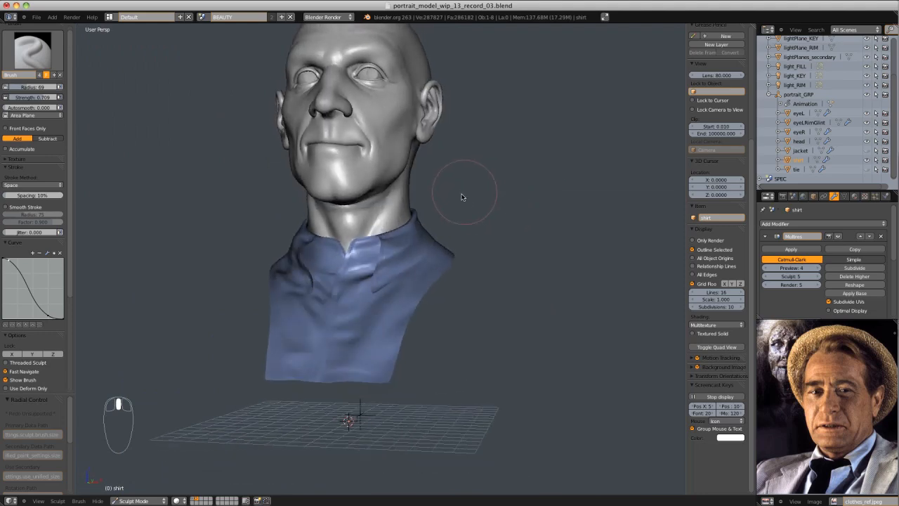
Switch to the Grab brush at radius 94 with a linear falloff, undo the unwanted strokes and reshape the shirt collar's front edge
{"action": "scroll", "coordinate": [449, 211], "scroll_direction": "up", "scroll_amount": 4}
{"action": "key", "text": "g"}
{"action": "mouse_move", "coordinate": [317, 217]}
{"action": "middle_mouse_down"}
{"action": "mouse_move", "coordinate": [250, 246]}
{"action": "mouse_move", "coordinate": [377, 185]}
{"action": "mouse_move", "coordinate": [241, 223]}
{"action": "mouse_move", "coordinate": [384, 201]}
{"action": "middle_mouse_up"}
{"action": "key", "text": "ctrl+z"}
{"action": "key", "text": "f"}
{"action": "left_click", "coordinate": [26, 272]}
{"action": "key", "text": "ctrl+z"}
{"action": "key", "text": "ctrl+z"}
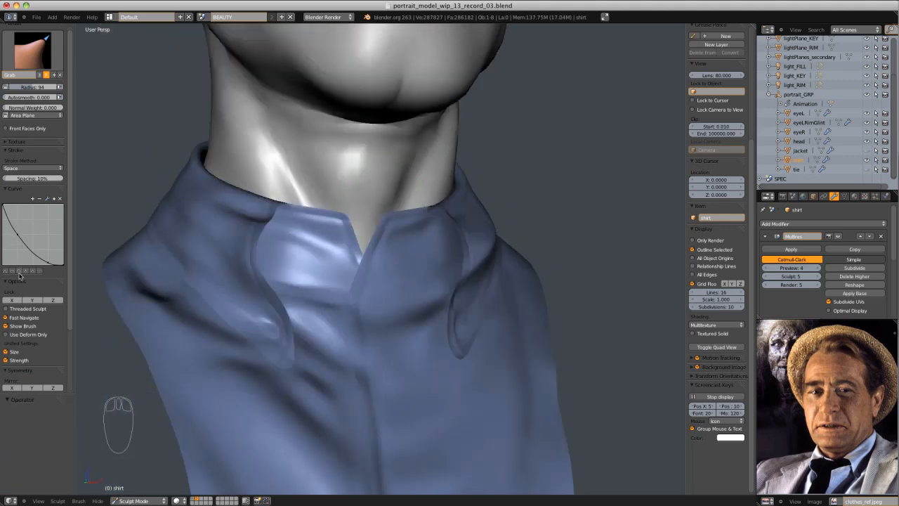
{"action": "middle_click_drag", "start_coordinate": [271, 209], "coordinate": [246, 240]}
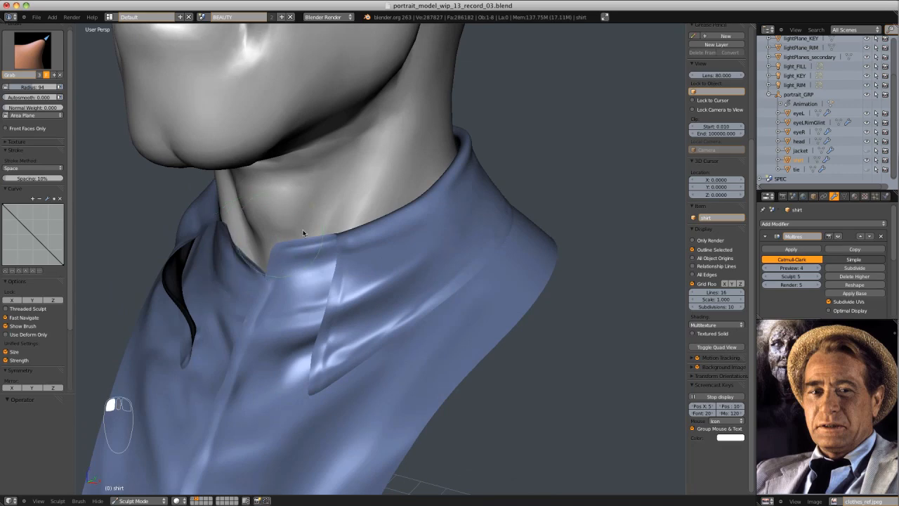
Adjust the collar's upper front corners with Grab at radius 107, and smooth the collar's front at radius 74
{"action": "scroll", "coordinate": [304, 232], "scroll_direction": "down", "scroll_amount": 6}
{"action": "mouse_move", "coordinate": [303, 233]}
{"action": "middle_mouse_down"}
{"action": "mouse_move", "coordinate": [365, 239]}
{"action": "mouse_move", "coordinate": [345, 248]}
{"action": "mouse_move", "coordinate": [355, 204]}
{"action": "mouse_move", "coordinate": [345, 163]}
{"action": "middle_mouse_up"}
{"action": "scroll", "coordinate": [355, 246], "scroll_direction": "up", "scroll_amount": 5}
{"action": "key", "text": "f"}
{"action": "left_click", "coordinate": [355, 204]}
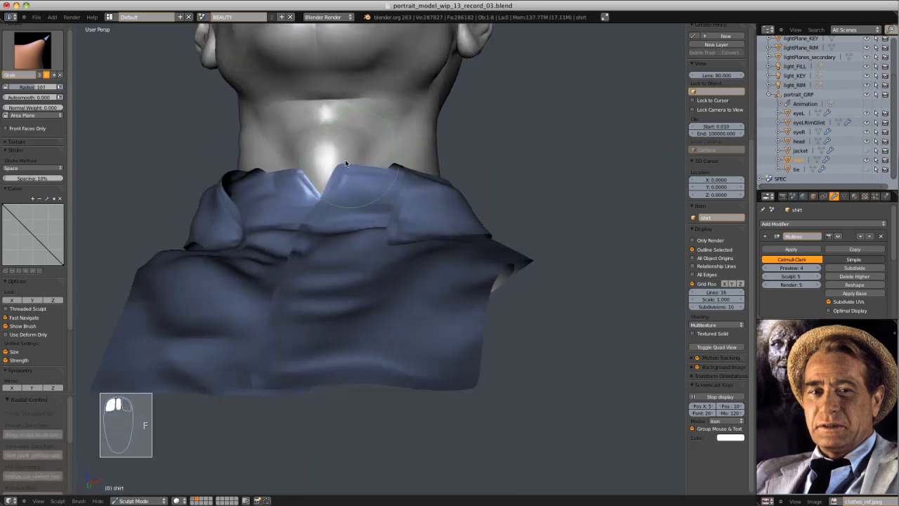
{"action": "scroll", "coordinate": [359, 193], "scroll_direction": "down", "scroll_amount": 4}
{"action": "middle_click_drag", "start_coordinate": [401, 162], "coordinate": [357, 184]}
{"action": "scroll", "coordinate": [357, 184], "scroll_direction": "up", "scroll_amount": 3}
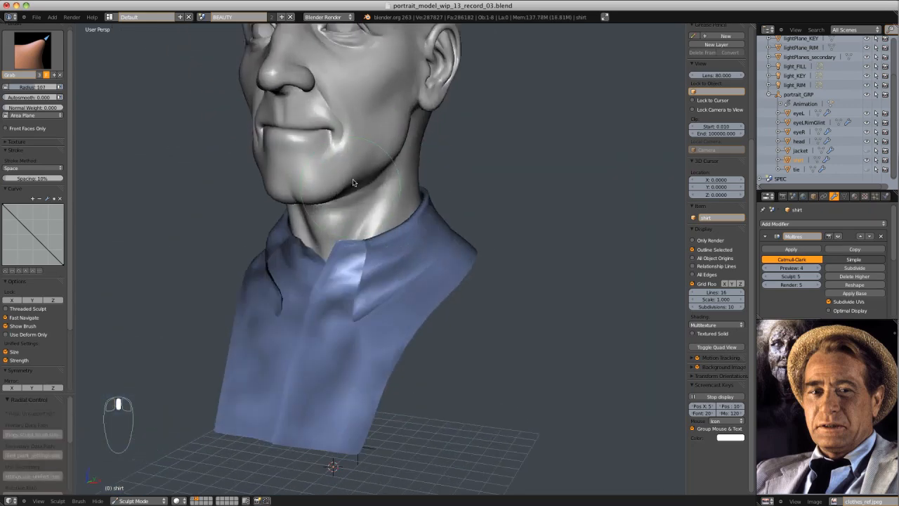
{"action": "middle_click_drag", "start_coordinate": [385, 237], "coordinate": [405, 229]}
{"action": "scroll", "coordinate": [329, 284], "scroll_direction": "up", "scroll_amount": 2}
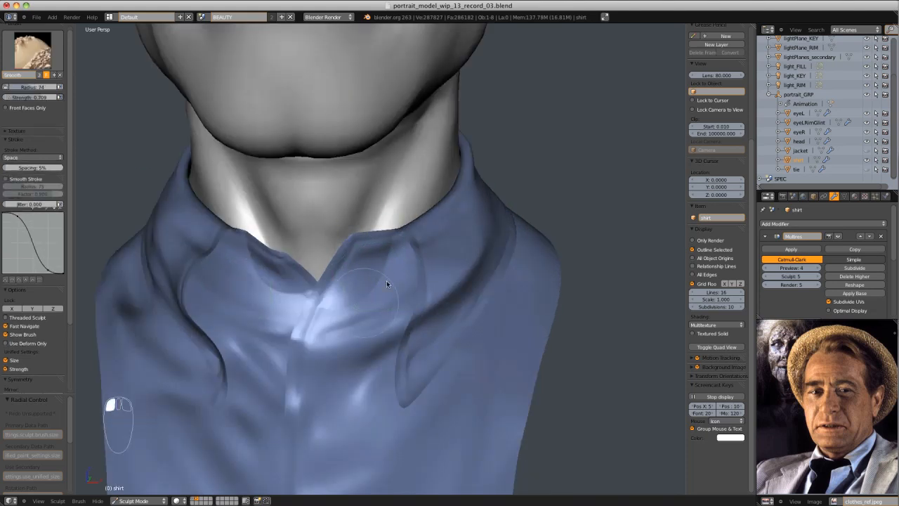
Crease the folds beside the collar opening at radius 45 and strength 0.404, and smooth the collar's front
{"action": "key", "text": "shift+c"}
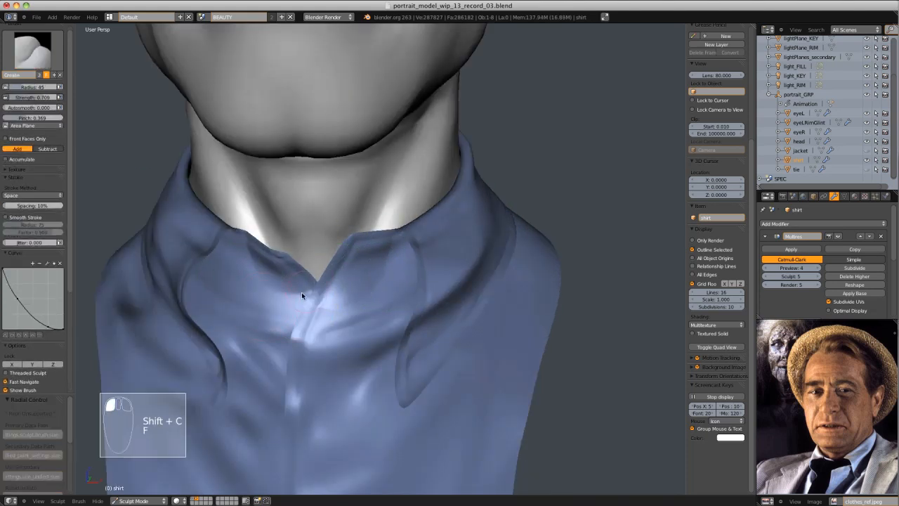
{"action": "key", "text": "shift+f"}
{"action": "left_click", "coordinate": [339, 294]}
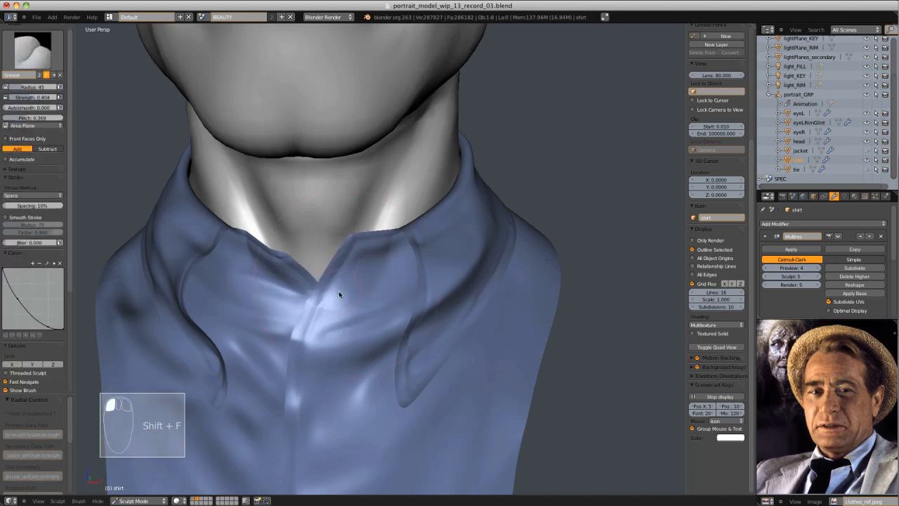
{"action": "mouse_move", "coordinate": [391, 281]}
{"action": "left_mouse_down", "text": "shift"}
{"action": "mouse_move", "coordinate": [340, 301]}
{"action": "mouse_move", "coordinate": [351, 302]}
{"action": "left_mouse_up", "text": "shift"}
Smooth further parts of the shirt collar from other angles and return the shirt to Object Mode
{"action": "mouse_move", "coordinate": [496, 309]}
{"action": "middle_mouse_down"}
{"action": "mouse_move", "coordinate": [470, 240]}
{"action": "mouse_move", "coordinate": [402, 127]}
{"action": "middle_mouse_up"}
{"action": "mouse_move", "coordinate": [393, 134]}
{"action": "left_mouse_down", "text": "shift"}
{"action": "mouse_move", "coordinate": [275, 169]}
{"action": "mouse_move", "coordinate": [177, 146]}
{"action": "left_mouse_up", "text": "shift"}
{"action": "mouse_move", "coordinate": [239, 91]}
{"action": "middle_mouse_down", "text": "ctrl"}
{"action": "mouse_move", "coordinate": [272, 154]}
{"action": "mouse_move", "coordinate": [232, 77]}
{"action": "middle_mouse_up", "text": "ctrl"}
{"action": "left_click_drag", "start_coordinate": [204, 105], "coordinate": [173, 101], "text": "shift"}
{"action": "mouse_move", "coordinate": [295, 63]}
{"action": "middle_mouse_down", "text": "ctrl"}
{"action": "mouse_move", "coordinate": [339, 127]}
{"action": "mouse_move", "coordinate": [316, 232]}
{"action": "middle_mouse_up", "text": "ctrl"}
{"action": "middle_click_drag", "start_coordinate": [316, 232], "coordinate": [382, 266], "text": "ctrl"}
{"action": "left_click", "coordinate": [139, 501]}
{"action": "left_click", "coordinate": [134, 484]}
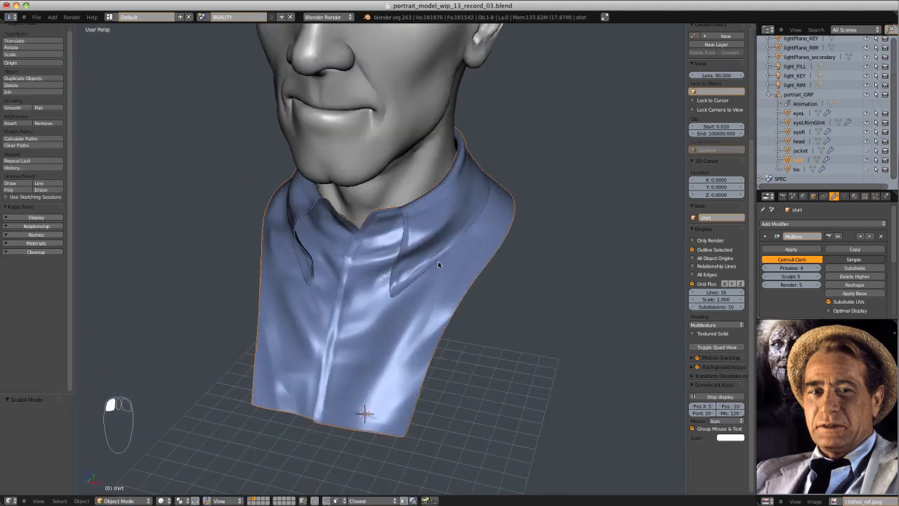
Set the shirt's Multires preview level to 5 and deselect everything
{"action": "middle_click_drag", "start_coordinate": [440, 262], "coordinate": [743, 246]}
{"action": "middle_click_drag", "start_coordinate": [482, 267], "coordinate": [499, 228], "text": "ctrl"}
{"action": "key", "text": "a"}
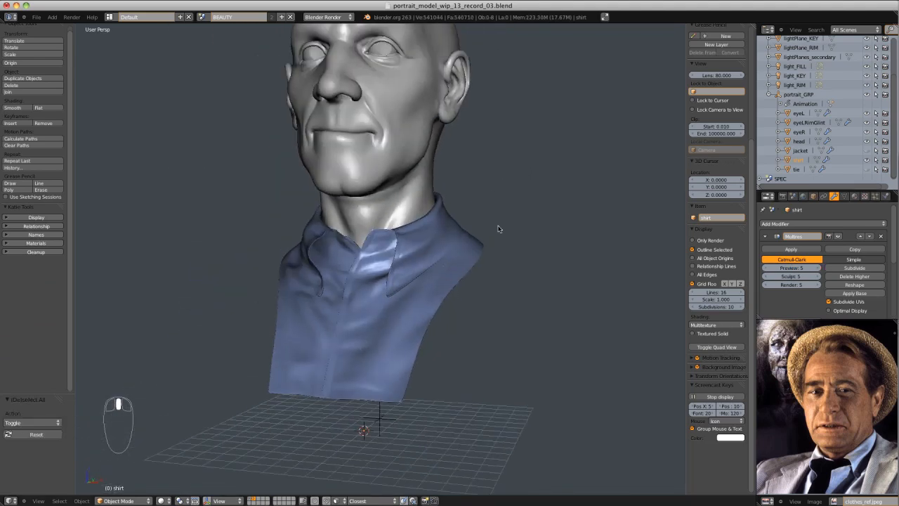
{"action": "mouse_move", "coordinate": [443, 261]}
{"action": "middle_mouse_down"}
{"action": "mouse_move", "coordinate": [395, 282]}
{"action": "mouse_move", "coordinate": [441, 260]}
{"action": "middle_mouse_up"}
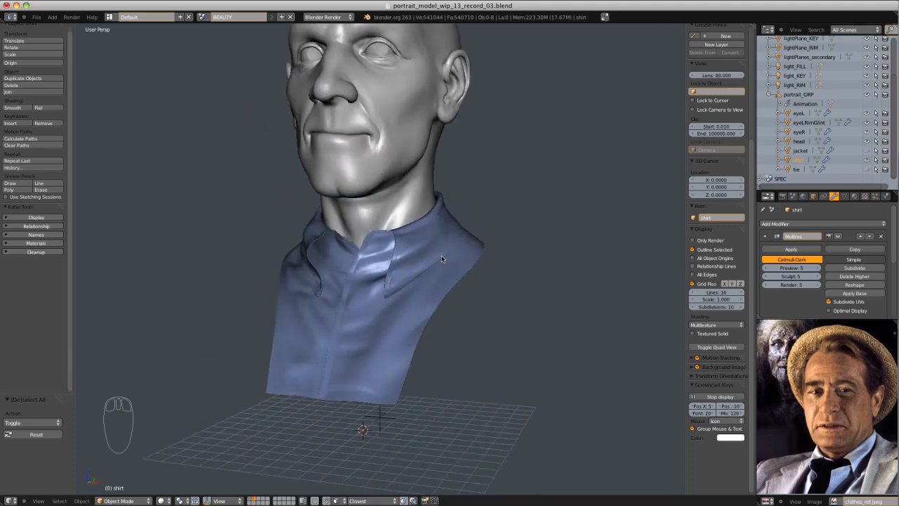
Apply the shirt's Multires shape to its base mesh, lower the preview level to 3 and check the wireframe
{"action": "left_click", "coordinate": [768, 270]}
{"action": "scroll", "coordinate": [470, 255], "scroll_direction": "up", "scroll_amount": 3}
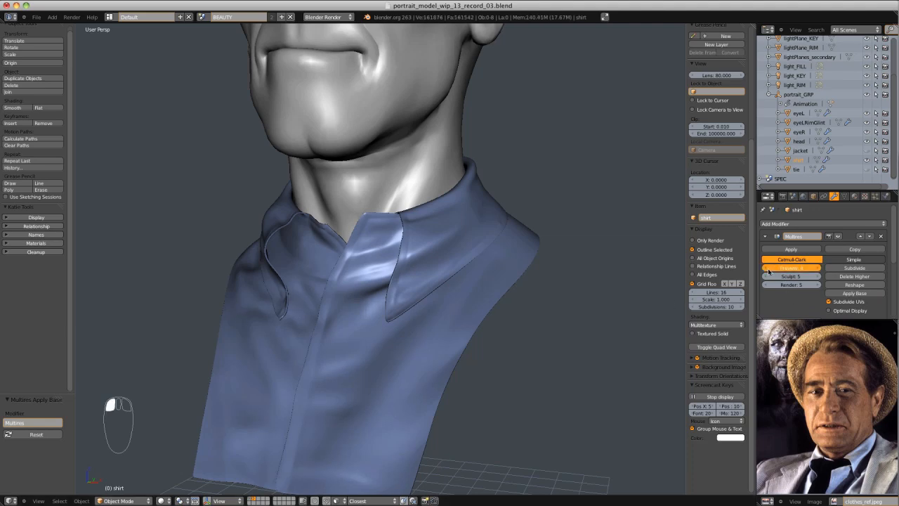
{"action": "scroll", "coordinate": [469, 202], "scroll_direction": "down", "scroll_amount": 5}
{"action": "key", "text": "z"}
{"action": "key", "text": "z"}
{"action": "scroll", "coordinate": [487, 257], "scroll_direction": "up", "scroll_amount": 5}
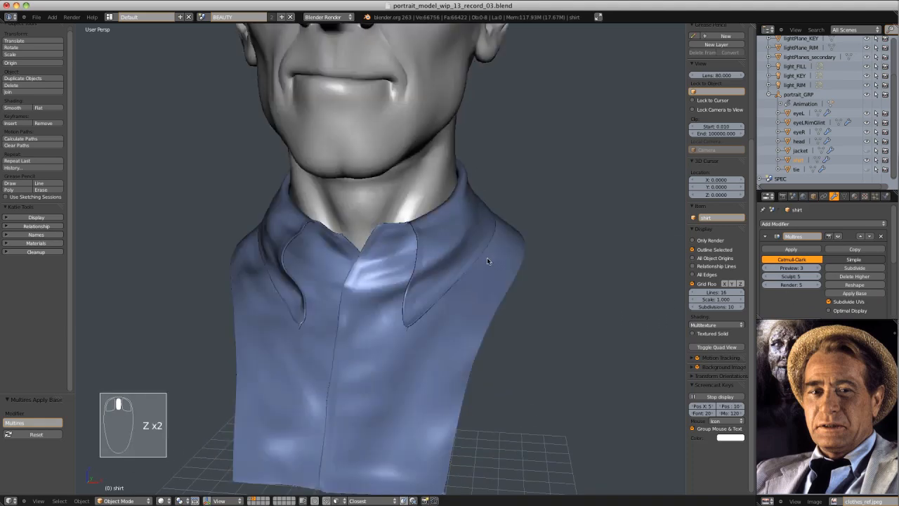
Unhide the jacket, select it and enter Sculpt Mode with the Grab brush at radius 200 and X mirroring enabled
{"action": "scroll", "coordinate": [487, 257], "scroll_direction": "down", "scroll_amount": 2}
{"action": "left_click", "coordinate": [867, 150]}
{"action": "left_click", "coordinate": [503, 258]}
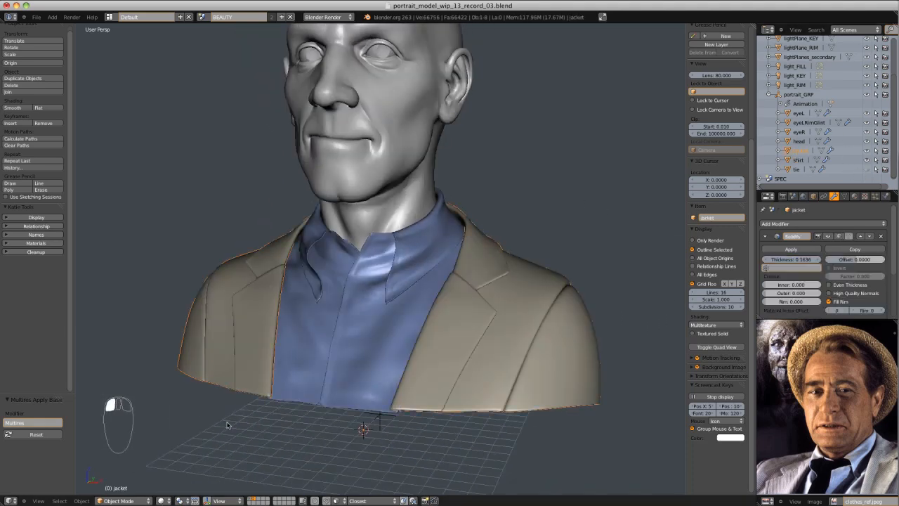
{"action": "left_click", "coordinate": [117, 471]}
{"action": "mouse_move", "coordinate": [501, 236]}
{"action": "middle_mouse_down"}
{"action": "mouse_move", "coordinate": [450, 258]}
{"action": "mouse_move", "coordinate": [465, 258]}
{"action": "middle_mouse_up"}
{"action": "key", "text": "f"}
{"action": "left_click", "coordinate": [465, 258]}
{"action": "scroll", "coordinate": [31, 337], "scroll_direction": "down", "scroll_amount": 2}
{"action": "left_click", "coordinate": [15, 352]}
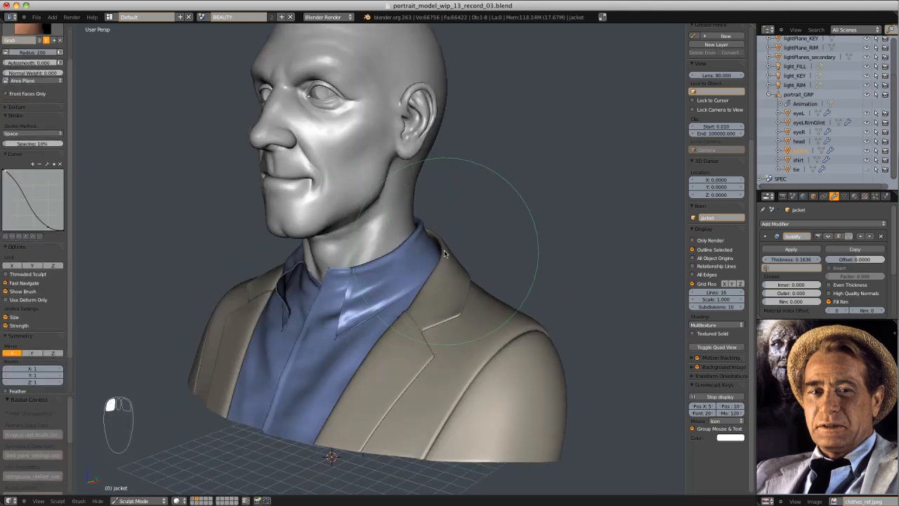
Pull the back of the jacket's collar outward behind the neck with Grab, undoing an unwanted first stroke
{"action": "mouse_move", "coordinate": [426, 280]}
{"action": "middle_mouse_down"}
{"action": "mouse_move", "coordinate": [461, 235]}
{"action": "mouse_move", "coordinate": [470, 271]}
{"action": "mouse_move", "coordinate": [471, 251]}
{"action": "mouse_move", "coordinate": [422, 266]}
{"action": "mouse_move", "coordinate": [403, 241]}
{"action": "mouse_move", "coordinate": [508, 255]}
{"action": "mouse_move", "coordinate": [467, 255]}
{"action": "middle_mouse_up"}
{"action": "key", "text": "f"}
{"action": "left_click", "coordinate": [417, 264]}
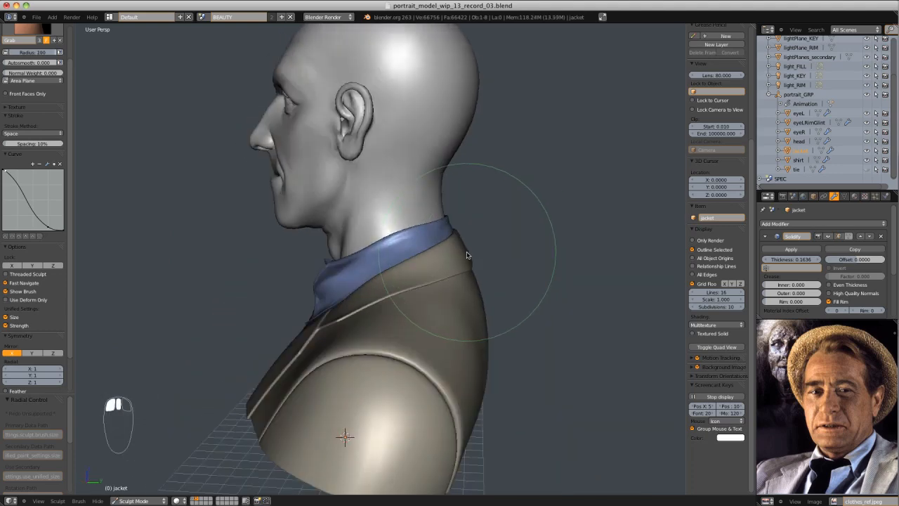
{"action": "key", "text": "ctrl+z"}
{"action": "key", "text": "f"}
{"action": "left_click", "coordinate": [452, 256]}
{"action": "left_click_drag", "start_coordinate": [461, 253], "coordinate": [470, 256]}
Adjust the back of the jacket's collar from the opposite side with Grab at radius 151
{"action": "middle_click_drag", "start_coordinate": [524, 232], "coordinate": [267, 259]}
{"action": "key", "text": "f"}
{"action": "left_click", "coordinate": [285, 261]}
{"action": "left_click_drag", "start_coordinate": [265, 260], "coordinate": [273, 258]}
{"action": "middle_click_drag", "start_coordinate": [281, 257], "coordinate": [258, 249]}
{"action": "scroll", "coordinate": [449, 236], "scroll_direction": "down", "scroll_amount": 4}
{"action": "mouse_move", "coordinate": [496, 229]}
{"action": "middle_mouse_down"}
{"action": "mouse_move", "coordinate": [466, 231]}
{"action": "mouse_move", "coordinate": [503, 232]}
{"action": "middle_mouse_up"}
{"action": "scroll", "coordinate": [499, 237], "scroll_direction": "up", "scroll_amount": 3}
Switch to sculpting the shirt, undo a stroke beside the collar and reduce the Grab radius to 99
{"action": "key", "text": "Tab"}
{"action": "left_click", "coordinate": [359, 302]}
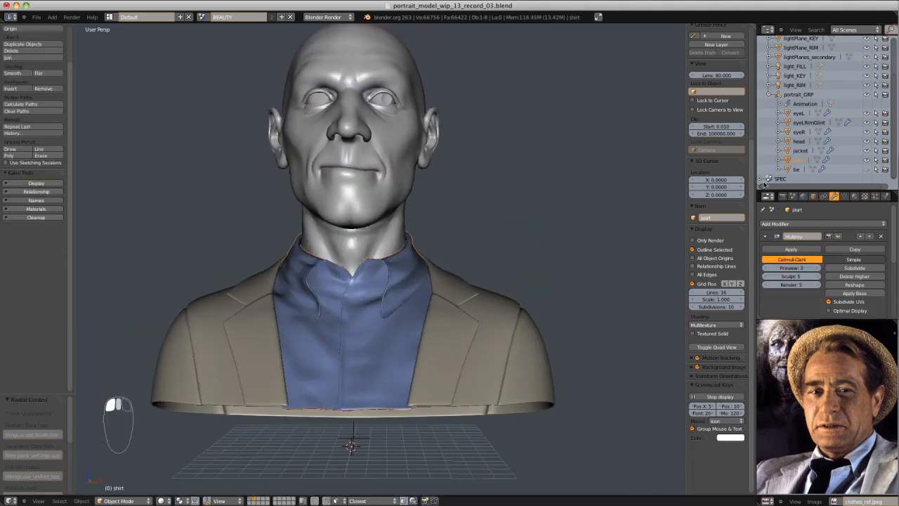
{"action": "middle_click_drag", "start_coordinate": [358, 309], "coordinate": [380, 306]}
{"action": "left_click", "coordinate": [117, 471]}
{"action": "scroll", "coordinate": [271, 262], "scroll_direction": "up", "scroll_amount": 3}
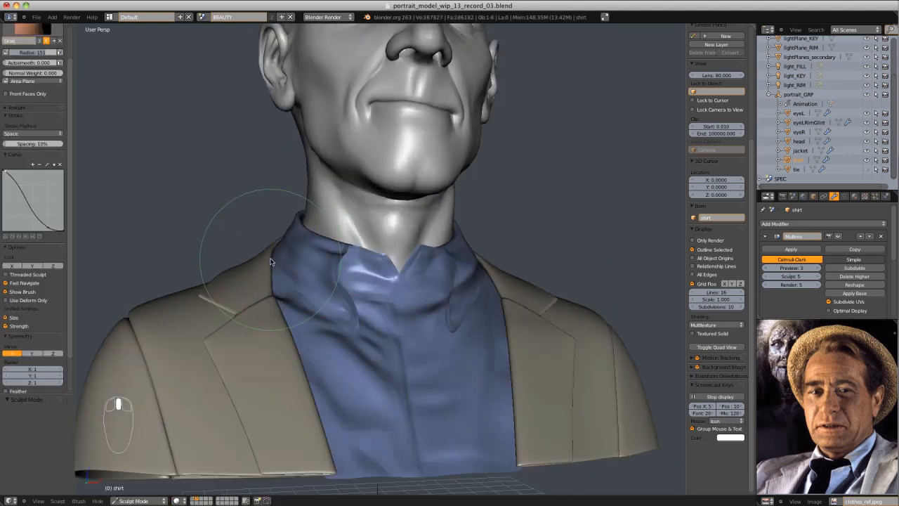
{"action": "key", "text": "ctrl+z"}
{"action": "key", "text": "f"}
{"action": "left_click", "coordinate": [269, 258]}
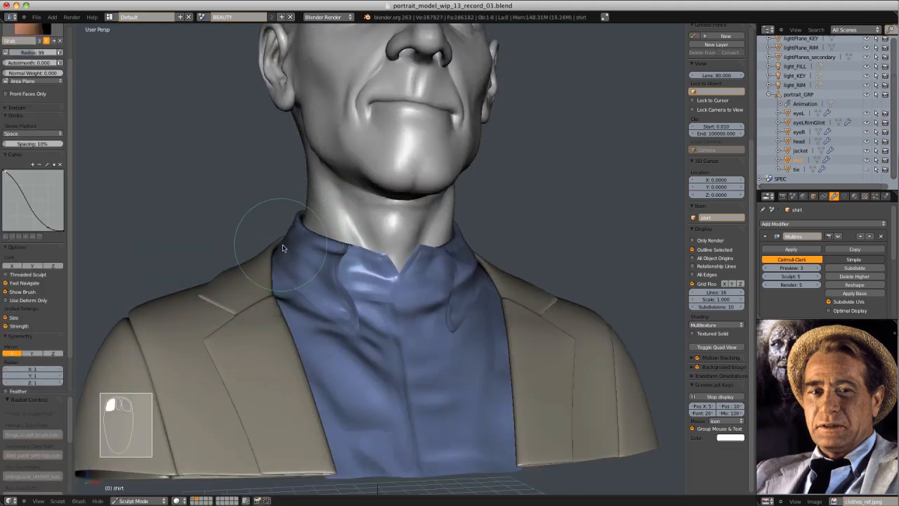
Try to adjust the shirt's far side with Grab at radius 109 and undo the stroke
{"action": "middle_click_drag", "start_coordinate": [283, 247], "coordinate": [471, 236]}
{"action": "middle_click_drag", "start_coordinate": [528, 230], "coordinate": [535, 203]}
{"action": "key", "text": "ctrl+z"}
{"action": "scroll", "coordinate": [497, 251], "scroll_direction": "down", "scroll_amount": 3}
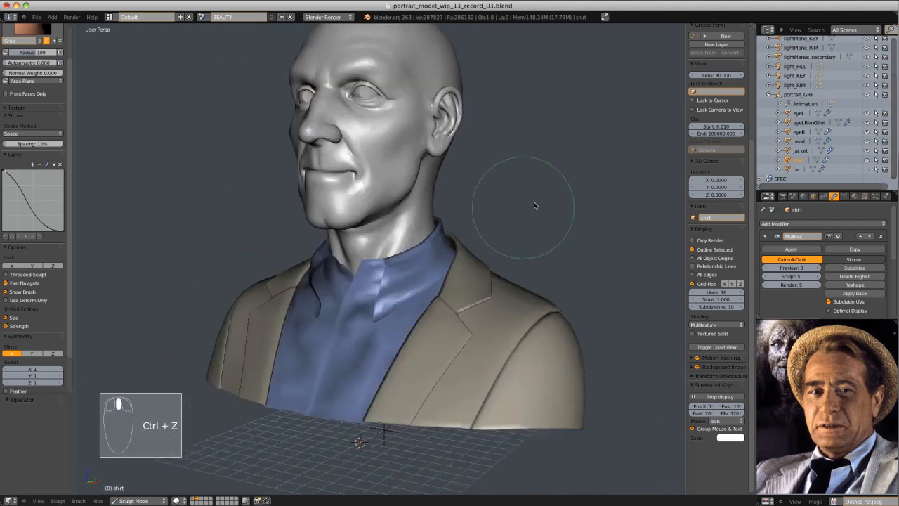
Nudge the shirt's side inward where it meets the jacket with Grab at radius 84, and return to Object Mode
{"action": "middle_click_drag", "start_coordinate": [351, 211], "coordinate": [424, 209]}
{"action": "scroll", "coordinate": [272, 275], "scroll_direction": "up", "scroll_amount": 2}
{"action": "key", "text": "f"}
{"action": "left_click", "coordinate": [285, 274]}
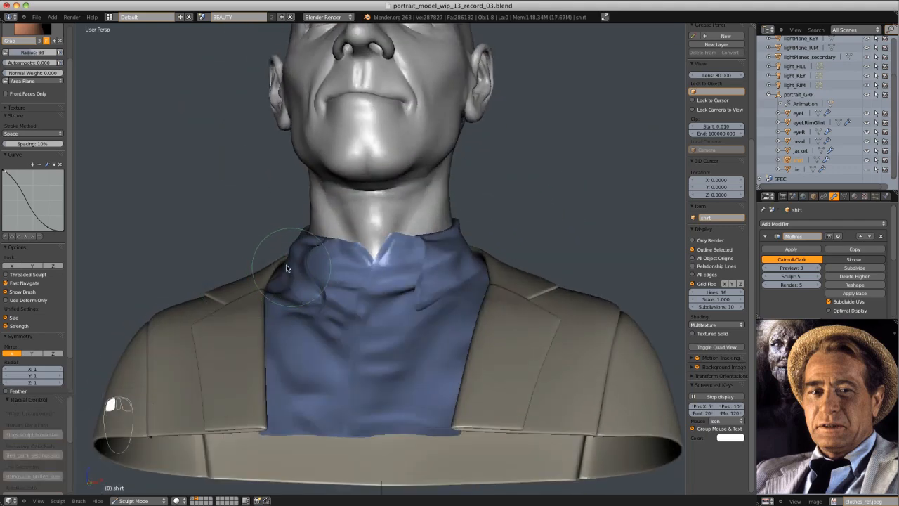
{"action": "middle_click_drag", "start_coordinate": [285, 267], "coordinate": [328, 262]}
{"action": "left_click_drag", "start_coordinate": [285, 257], "coordinate": [289, 261]}
{"action": "mouse_move", "coordinate": [289, 261]}
{"action": "middle_mouse_down"}
{"action": "mouse_move", "coordinate": [266, 272]}
{"action": "mouse_move", "coordinate": [304, 365]}
{"action": "middle_mouse_up"}
{"action": "scroll", "coordinate": [280, 274], "scroll_direction": "down", "scroll_amount": 4}
{"action": "left_click", "coordinate": [133, 491]}
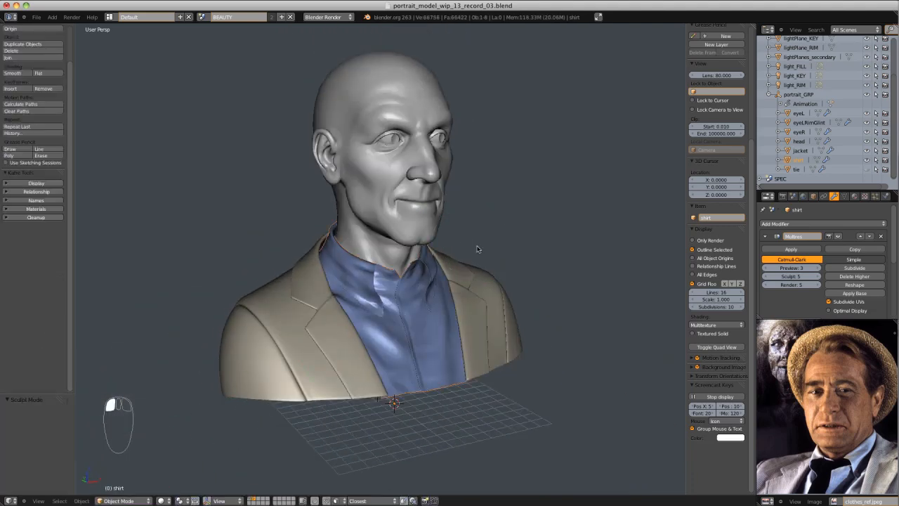
Deselect everything and turn off the viewport display of the shirt's Solidify modifier
{"action": "key", "text": "a"}
{"action": "middle_click_drag", "start_coordinate": [476, 251], "coordinate": [450, 211]}
{"action": "scroll", "coordinate": [831, 277], "scroll_direction": "down", "scroll_amount": 3}
{"action": "left_click", "coordinate": [830, 275]}
{"action": "scroll", "coordinate": [472, 258], "scroll_direction": "up", "scroll_amount": 2}
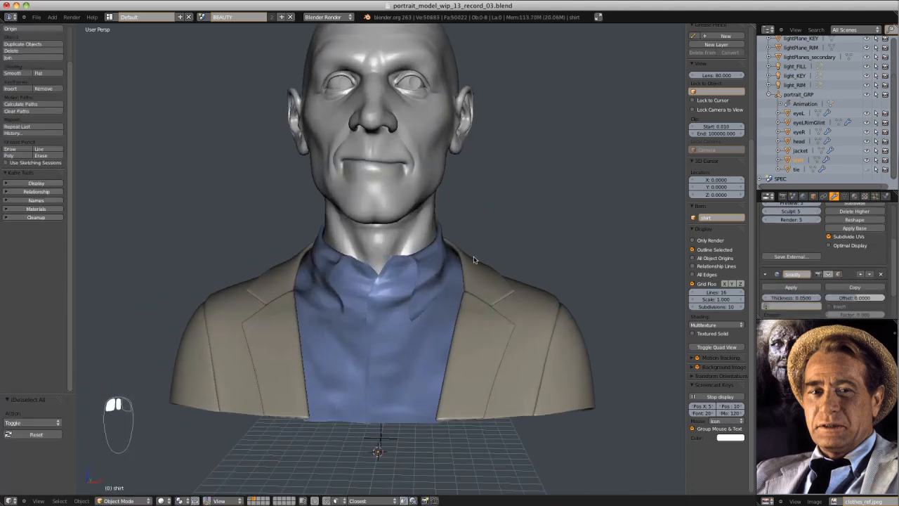
Select the jacket, enter Sculpt Mode and adjust its collar with Grab at radius 129 and X mirroring off
{"action": "right_click", "coordinate": [472, 260]}
{"action": "left_click", "coordinate": [134, 501]}
{"action": "left_click", "coordinate": [134, 474]}
{"action": "mouse_move", "coordinate": [562, 262]}
{"action": "middle_mouse_down"}
{"action": "mouse_move", "coordinate": [438, 260]}
{"action": "mouse_move", "coordinate": [464, 246]}
{"action": "middle_mouse_up"}
{"action": "key", "text": "g"}
{"action": "key", "text": "f"}
{"action": "left_click", "coordinate": [460, 255]}
{"action": "middle_click_drag", "start_coordinate": [76, 334], "coordinate": [465, 284]}
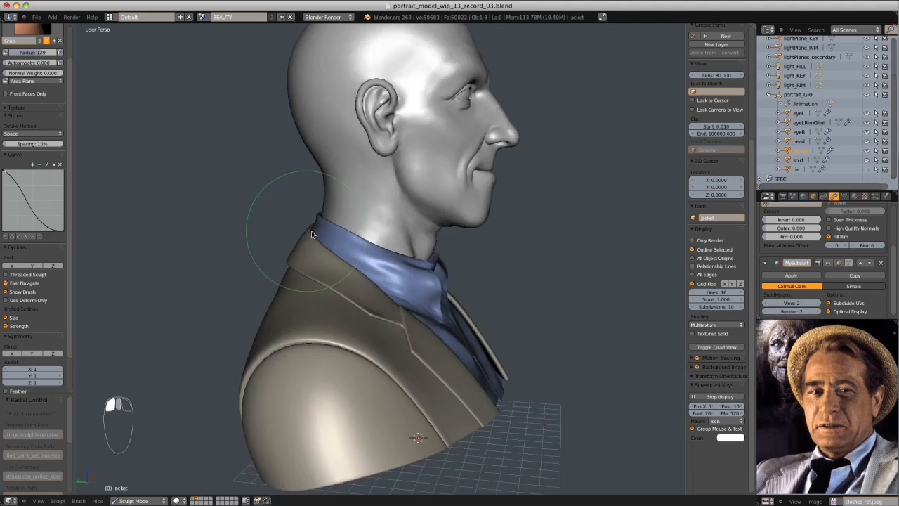
Fit the jacket's collar closer around the neck from the side with a resized Grab brush
{"action": "middle_click_drag", "start_coordinate": [310, 233], "coordinate": [509, 260]}
{"action": "scroll", "coordinate": [473, 281], "scroll_direction": "up", "scroll_amount": 2}
{"action": "key", "text": "f"}
{"action": "left_click", "coordinate": [525, 223]}
{"action": "mouse_move", "coordinate": [473, 232]}
{"action": "middle_mouse_down"}
{"action": "mouse_move", "coordinate": [537, 226]}
{"action": "mouse_move", "coordinate": [501, 220]}
{"action": "mouse_move", "coordinate": [537, 244]}
{"action": "mouse_move", "coordinate": [468, 255]}
{"action": "mouse_move", "coordinate": [454, 247]}
{"action": "mouse_move", "coordinate": [462, 261]}
{"action": "middle_mouse_up"}
Reshape the jacket's lapel over the shirt with Grab, at radius 153 and 188
{"action": "scroll", "coordinate": [495, 217], "scroll_direction": "down", "scroll_amount": 4}
{"action": "key", "text": "g"}
{"action": "key", "text": "f"}
{"action": "left_click", "coordinate": [486, 262]}
{"action": "middle_click_drag", "start_coordinate": [426, 311], "coordinate": [451, 326]}
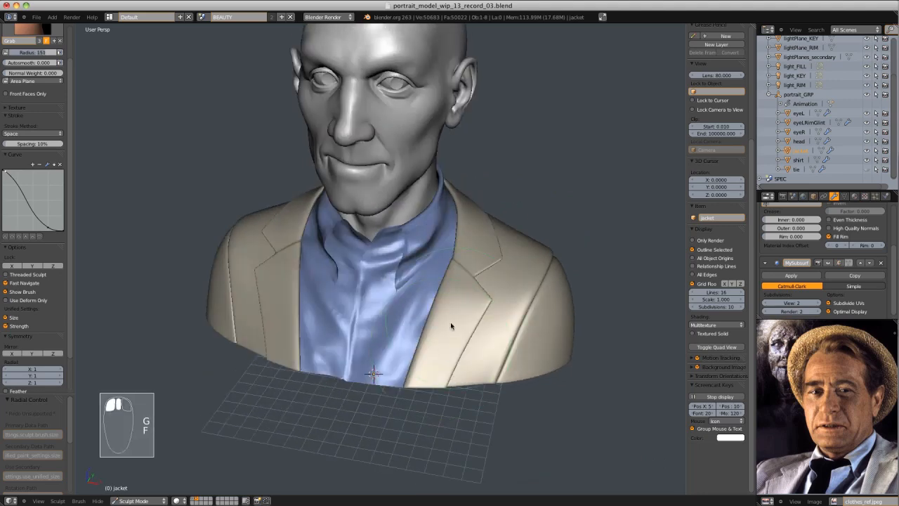
{"action": "key", "text": "f"}
{"action": "left_click", "coordinate": [466, 251]}
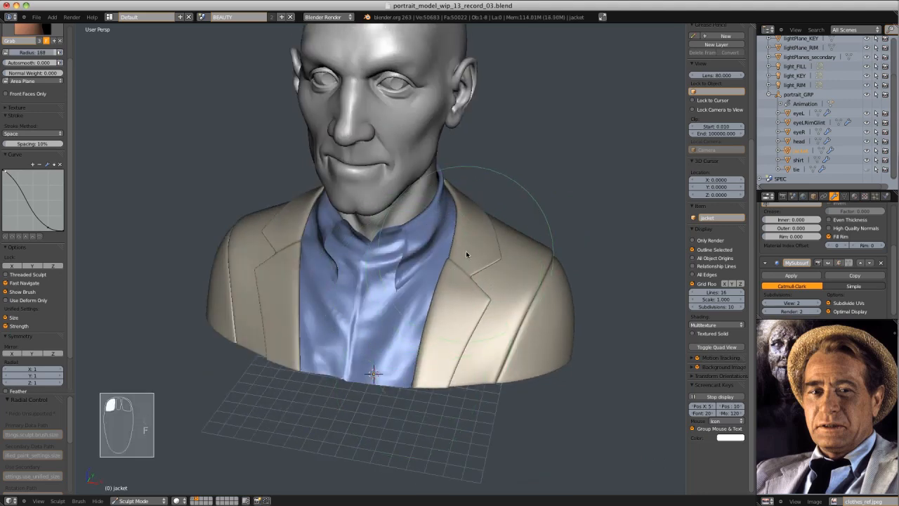
Adjust the front edges of both jacket lapels from either side with Grab at radius 113 and 147
{"action": "mouse_move", "coordinate": [490, 289]}
{"action": "middle_mouse_down"}
{"action": "mouse_move", "coordinate": [460, 210]}
{"action": "mouse_move", "coordinate": [442, 204]}
{"action": "mouse_move", "coordinate": [455, 202]}
{"action": "mouse_move", "coordinate": [338, 222]}
{"action": "mouse_move", "coordinate": [426, 256]}
{"action": "mouse_move", "coordinate": [352, 242]}
{"action": "mouse_move", "coordinate": [387, 200]}
{"action": "mouse_move", "coordinate": [275, 204]}
{"action": "mouse_move", "coordinate": [281, 275]}
{"action": "mouse_move", "coordinate": [254, 347]}
{"action": "middle_mouse_up"}
{"action": "key", "text": "f"}
{"action": "left_click", "coordinate": [422, 204]}
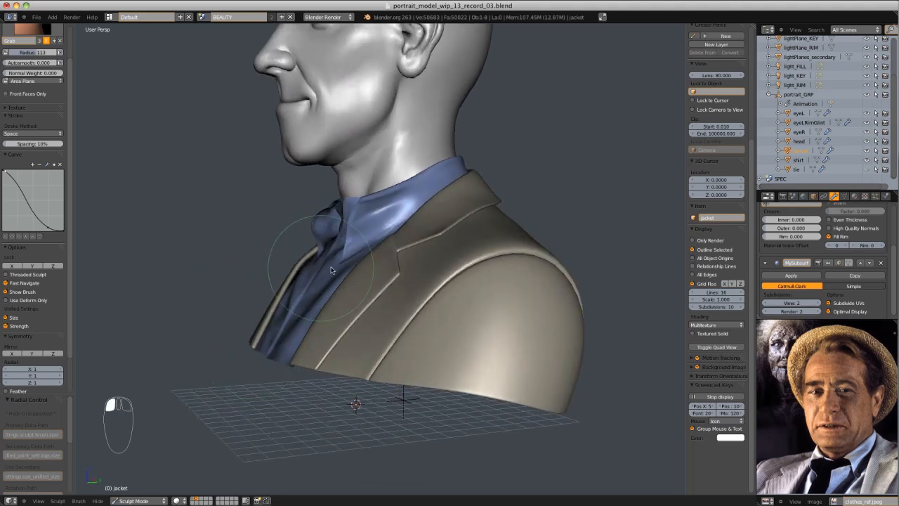
{"action": "mouse_move", "coordinate": [332, 270]}
{"action": "middle_mouse_down"}
{"action": "mouse_move", "coordinate": [431, 257]}
{"action": "mouse_move", "coordinate": [528, 259]}
{"action": "middle_mouse_up"}
{"action": "key", "text": "f"}
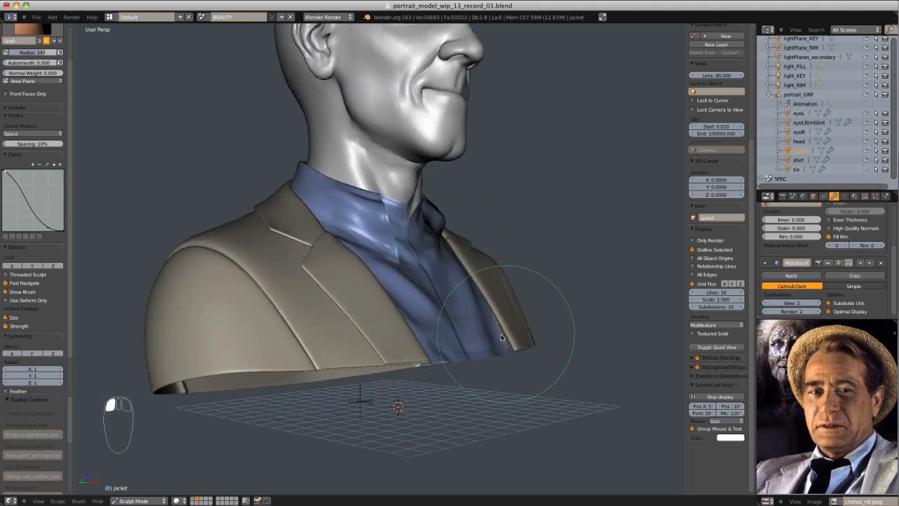
{"action": "mouse_move", "coordinate": [523, 309]}
{"action": "middle_mouse_down"}
{"action": "mouse_move", "coordinate": [466, 225]}
{"action": "mouse_move", "coordinate": [485, 183]}
{"action": "mouse_move", "coordinate": [441, 227]}
{"action": "mouse_move", "coordinate": [465, 197]}
{"action": "middle_mouse_up"}
{"action": "key", "text": "f"}
{"action": "middle_click_drag", "start_coordinate": [365, 250], "coordinate": [432, 195], "text": "ctrl"}
Switch to the shirt and examine in wireframe how its sides sit under the jacket
{"action": "left_click", "coordinate": [799, 160]}
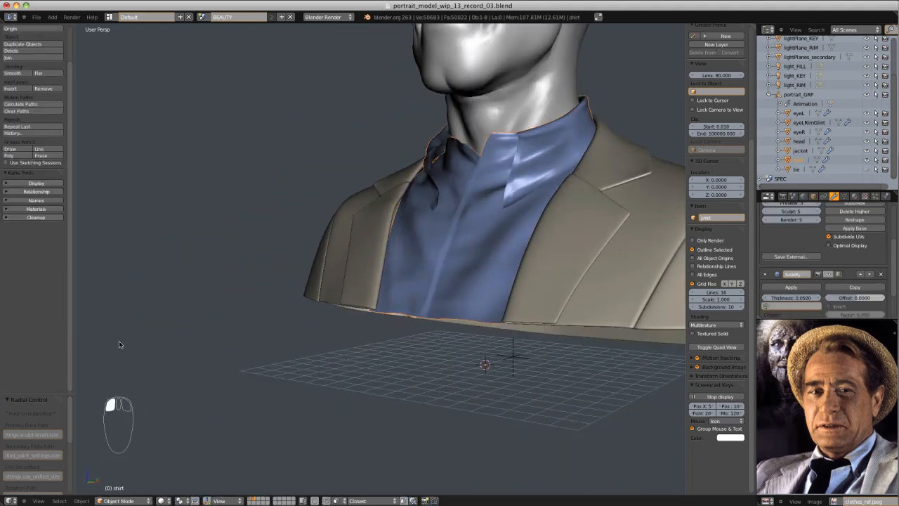
{"action": "left_click", "coordinate": [118, 471]}
{"action": "key", "text": "z"}
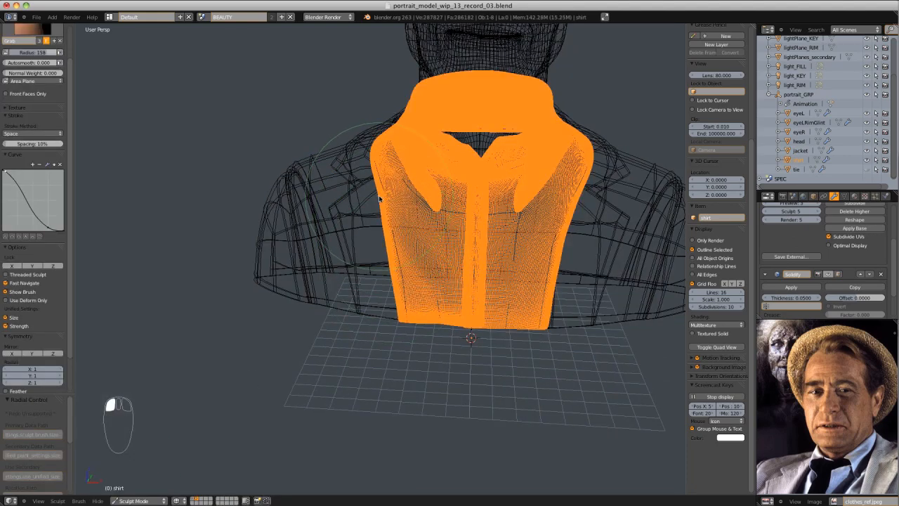
{"action": "key", "text": "z"}
{"action": "mouse_move", "coordinate": [377, 198]}
{"action": "middle_mouse_down"}
{"action": "mouse_move", "coordinate": [375, 184]}
{"action": "mouse_move", "coordinate": [337, 211]}
{"action": "mouse_move", "coordinate": [380, 279]}
{"action": "mouse_move", "coordinate": [302, 367]}
{"action": "middle_mouse_up"}
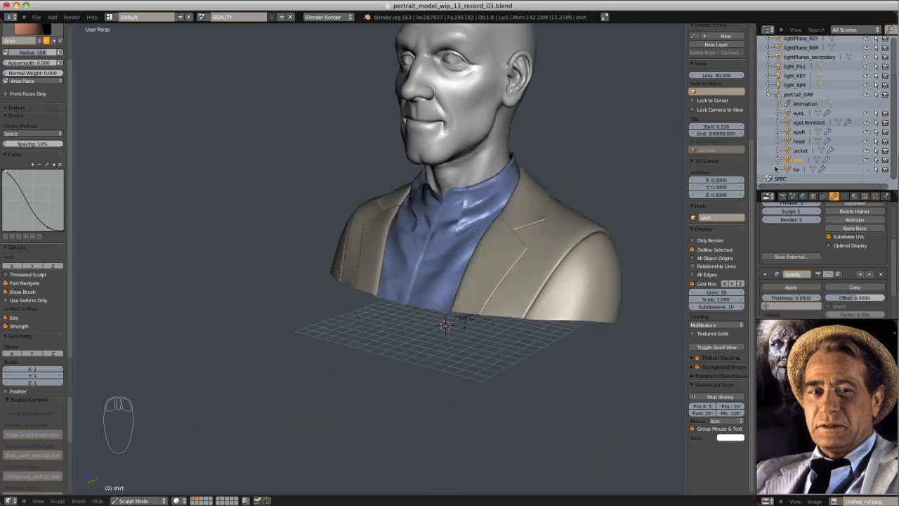
{"action": "left_click", "coordinate": [138, 501]}
{"action": "left_click", "coordinate": [132, 491]}
Select the jacket again for sculpting and adjust its lapel edge beside the shirt with Grab at radius 144
{"action": "left_click", "coordinate": [800, 151]}
{"action": "left_click", "coordinate": [138, 501]}
{"action": "left_click", "coordinate": [125, 470]}
{"action": "middle_click_drag", "start_coordinate": [373, 242], "coordinate": [450, 217]}
{"action": "scroll", "coordinate": [450, 217], "scroll_direction": "up", "scroll_amount": 4}
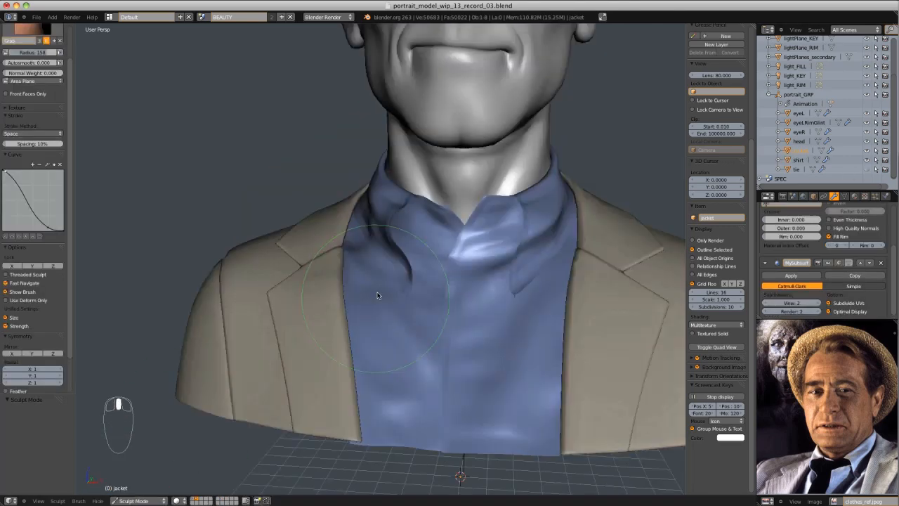
{"action": "scroll", "coordinate": [375, 291], "scroll_direction": "down", "scroll_amount": 4}
{"action": "key", "text": "f"}
{"action": "left_click", "coordinate": [356, 279]}
{"action": "mouse_move", "coordinate": [343, 275]}
{"action": "middle_mouse_down"}
{"action": "mouse_move", "coordinate": [353, 247]}
{"action": "mouse_move", "coordinate": [332, 214]}
{"action": "mouse_move", "coordinate": [363, 281]}
{"action": "mouse_move", "coordinate": [325, 319]}
{"action": "middle_mouse_up"}
{"action": "scroll", "coordinate": [334, 302], "scroll_direction": "down", "scroll_amount": 2}
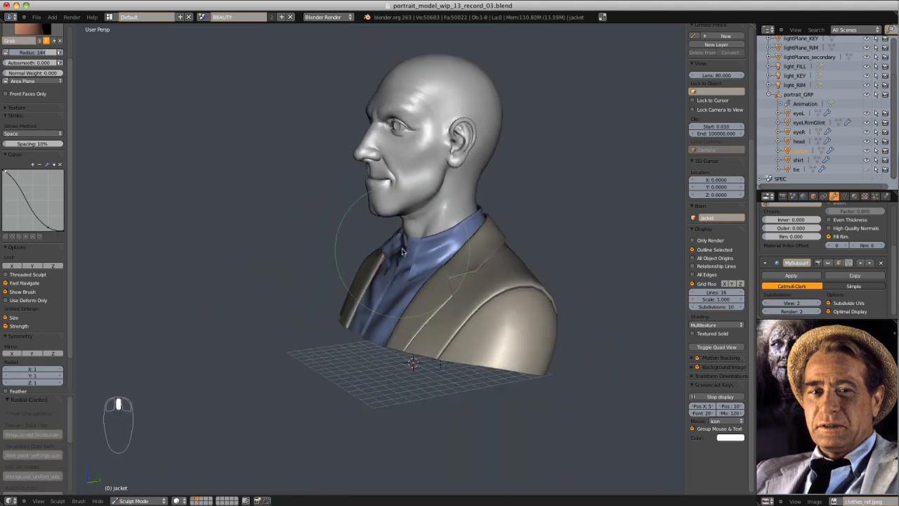
Undo the last lapel stroke and pull the jacket's far lapel edge up against the shirt front
{"action": "middle_click_drag", "start_coordinate": [351, 260], "coordinate": [425, 232]}
{"action": "key", "text": "ctrl+z"}
{"action": "scroll", "coordinate": [368, 314], "scroll_direction": "up", "scroll_amount": 2}
{"action": "middle_click_drag", "start_coordinate": [369, 314], "coordinate": [338, 345]}
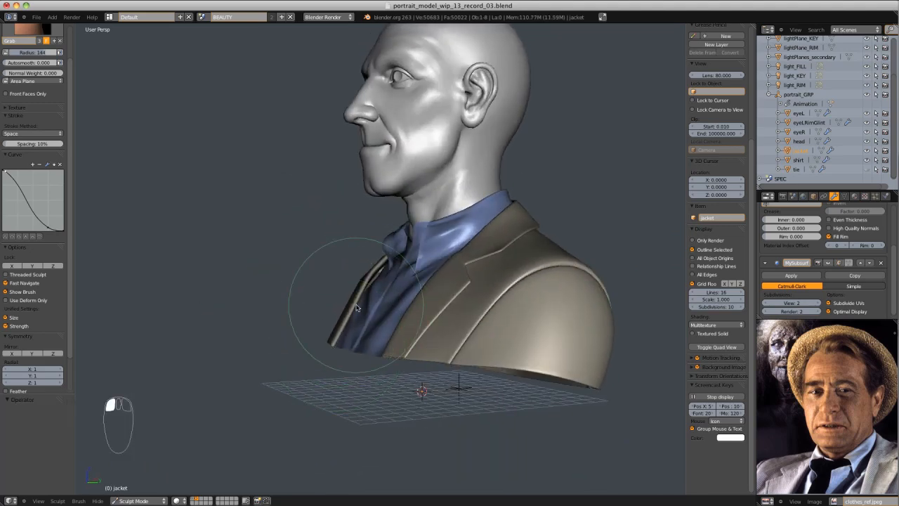
{"action": "left_click_drag", "start_coordinate": [356, 308], "coordinate": [383, 267]}
{"action": "middle_click_drag", "start_coordinate": [378, 279], "coordinate": [415, 254]}
{"action": "scroll", "coordinate": [379, 281], "scroll_direction": "up", "scroll_amount": 2}
{"action": "left_click_drag", "start_coordinate": [380, 285], "coordinate": [375, 273]}
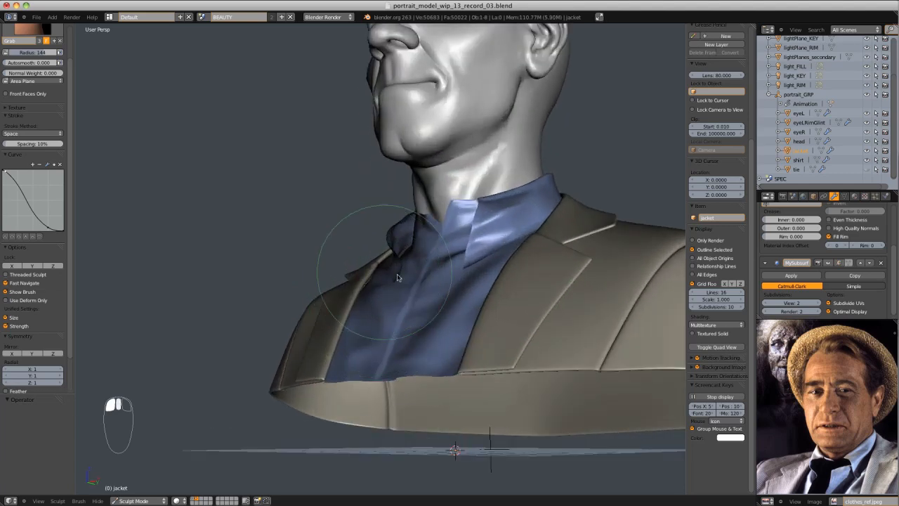
Choose the Inflate brush and remove the MySubsurf modifier from the jacket
{"action": "scroll", "coordinate": [377, 271], "scroll_direction": "down", "scroll_amount": 5}
{"action": "middle_click_drag", "start_coordinate": [391, 237], "coordinate": [444, 255]}
{"action": "middle_click_drag", "start_coordinate": [379, 271], "coordinate": [330, 310]}
{"action": "key", "text": "i"}
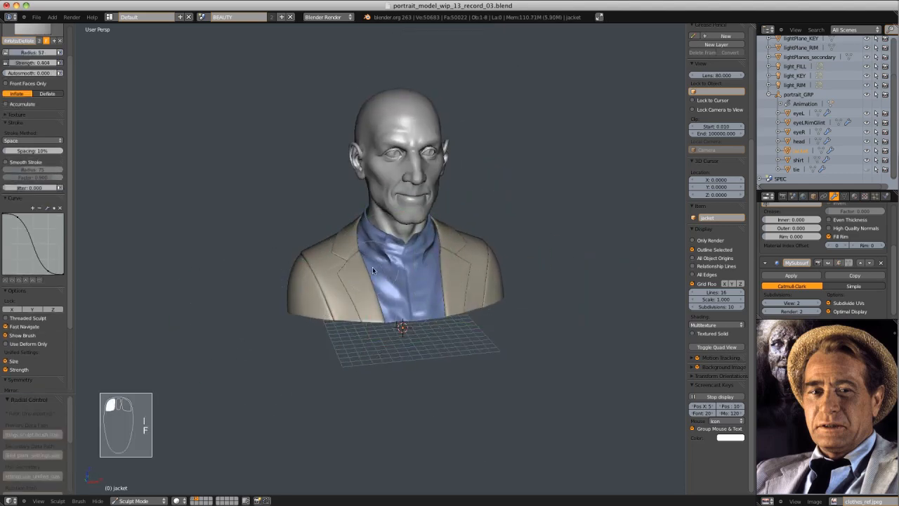
{"action": "scroll", "coordinate": [403, 262], "scroll_direction": "up", "scroll_amount": 5}
{"action": "middle_click_drag", "start_coordinate": [477, 258], "coordinate": [388, 235]}
{"action": "left_click_drag", "start_coordinate": [894, 266], "coordinate": [894, 253]}
{"action": "scroll", "coordinate": [882, 276], "scroll_direction": "down", "scroll_amount": 3}
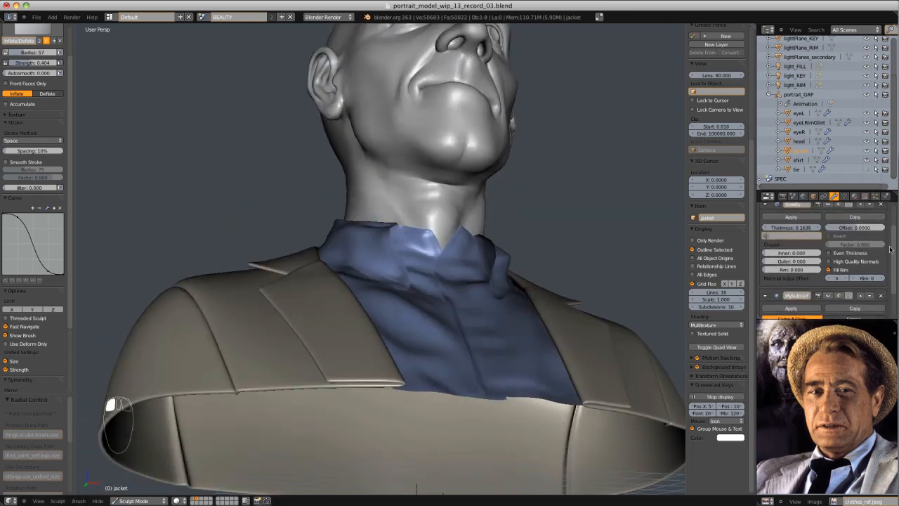
{"action": "left_click", "coordinate": [881, 272]}
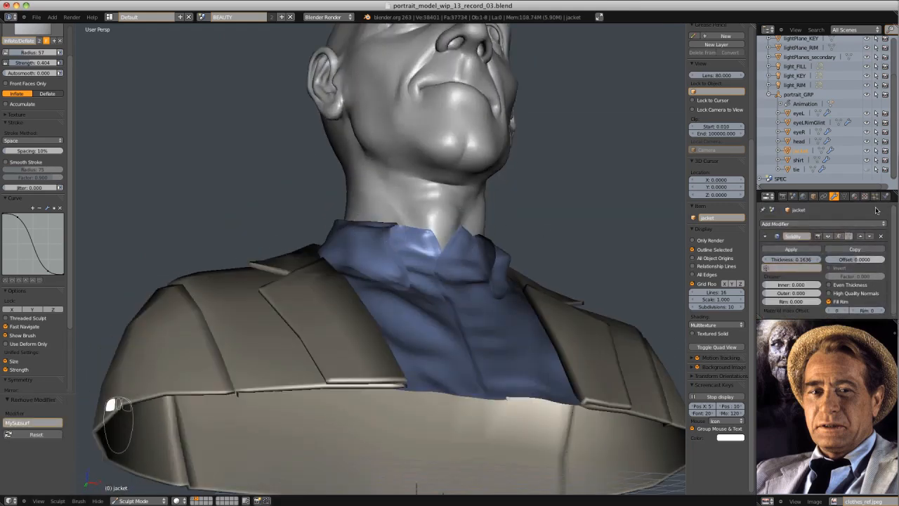
Add a Multiresolution modifier to the jacket and subdivide it to level 3
{"action": "left_click", "coordinate": [822, 224]}
{"action": "left_click", "coordinate": [736, 318]}
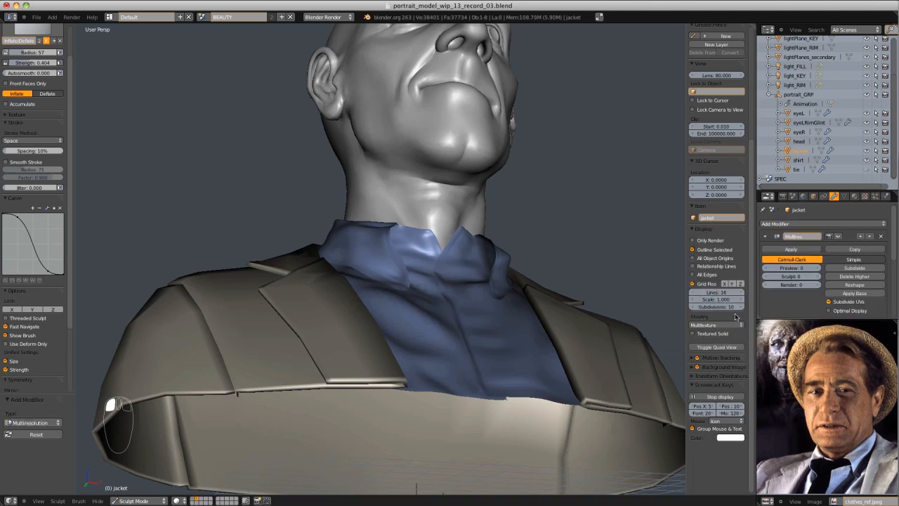
{"action": "left_click", "coordinate": [846, 268]}
{"action": "scroll", "coordinate": [864, 279], "scroll_direction": "down", "scroll_amount": 5}
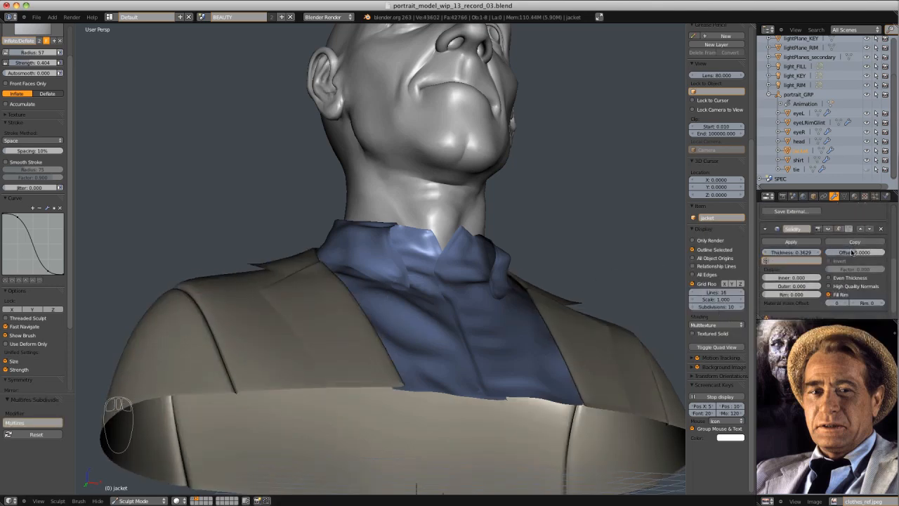
{"action": "scroll", "coordinate": [855, 253], "scroll_direction": "up", "scroll_amount": 5}
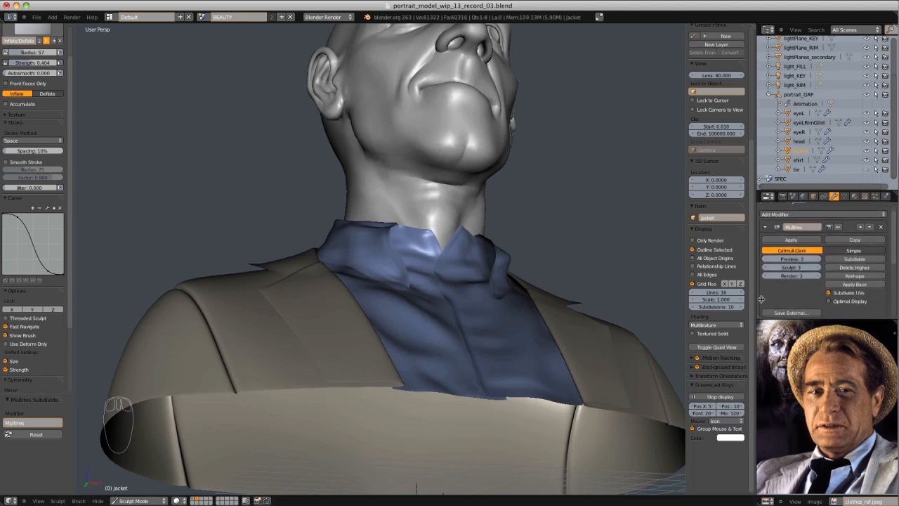
Put the jacket in Object Mode and set its Solidify thickness to 0.1
{"action": "left_click", "coordinate": [149, 501]}
{"action": "left_click", "coordinate": [145, 486]}
{"action": "middle_click_drag", "start_coordinate": [415, 362], "coordinate": [472, 351]}
{"action": "scroll", "coordinate": [813, 274], "scroll_direction": "down", "scroll_amount": 5}
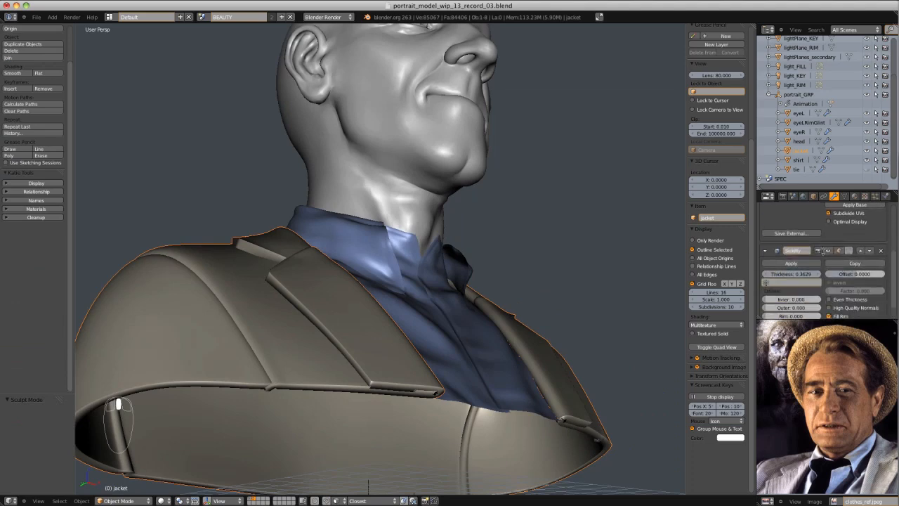
{"action": "left_click", "coordinate": [813, 274]}
{"action": "type", "text": ".1"}
{"action": "key", "text": "Return"}
{"action": "middle_click_drag", "start_coordinate": [422, 270], "coordinate": [416, 227]}
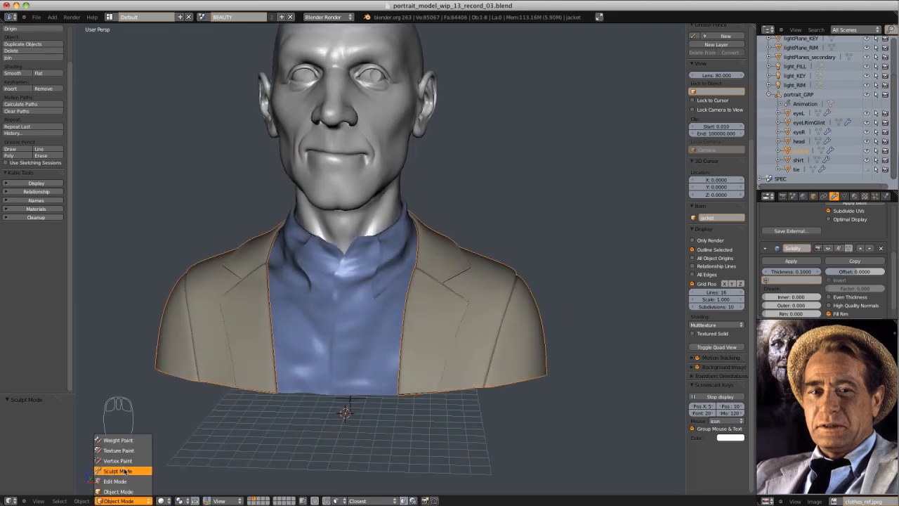
{"action": "middle_click_drag", "start_coordinate": [447, 287], "coordinate": [370, 254]}
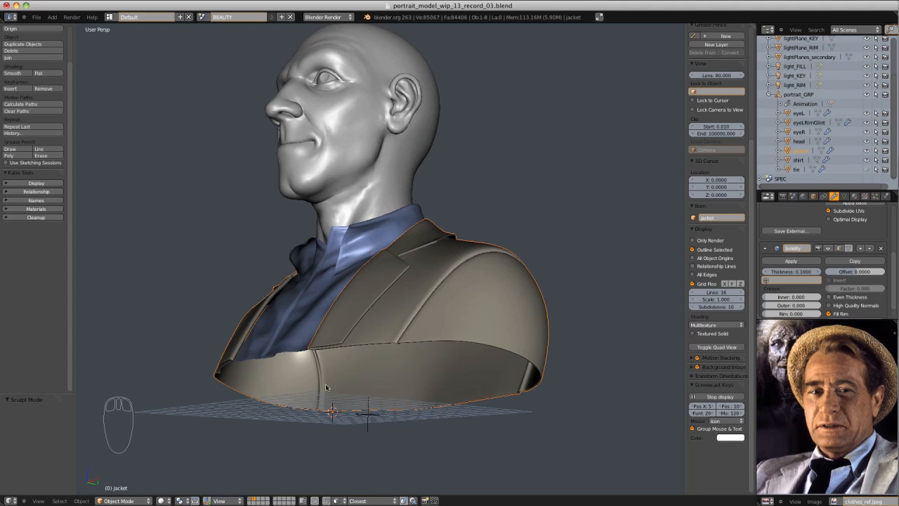
Remove the jacket's Multires modifier and apply its Solidify modifier
{"action": "left_click_drag", "start_coordinate": [894, 265], "coordinate": [891, 220]}
{"action": "left_click", "coordinate": [881, 234]}
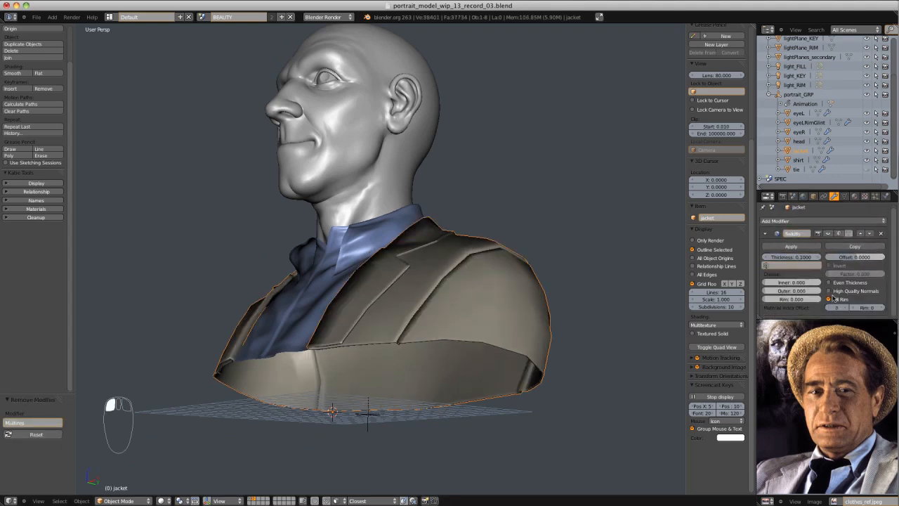
{"action": "left_click", "coordinate": [805, 248]}
{"action": "middle_click_drag", "start_coordinate": [461, 281], "coordinate": [450, 263]}
{"action": "key", "text": "Tab"}
{"action": "key", "text": "Tab"}
Edit the jacket mesh in face selection mode and delete a single rim face at the lower end of one lapel
{"action": "middle_click_drag", "start_coordinate": [394, 302], "coordinate": [470, 317]}
{"action": "key", "text": "Tab"}
{"action": "scroll", "coordinate": [379, 296], "scroll_direction": "up", "scroll_amount": 4}
{"action": "scroll", "coordinate": [320, 214], "scroll_direction": "up", "scroll_amount": 2}
{"action": "key", "text": "ctrl+Tab"}
{"action": "left_click", "coordinate": [321, 219]}
{"action": "key", "text": "z"}
{"action": "key", "text": "z"}
{"action": "right_click", "coordinate": [441, 287]}
{"action": "key", "text": "x"}
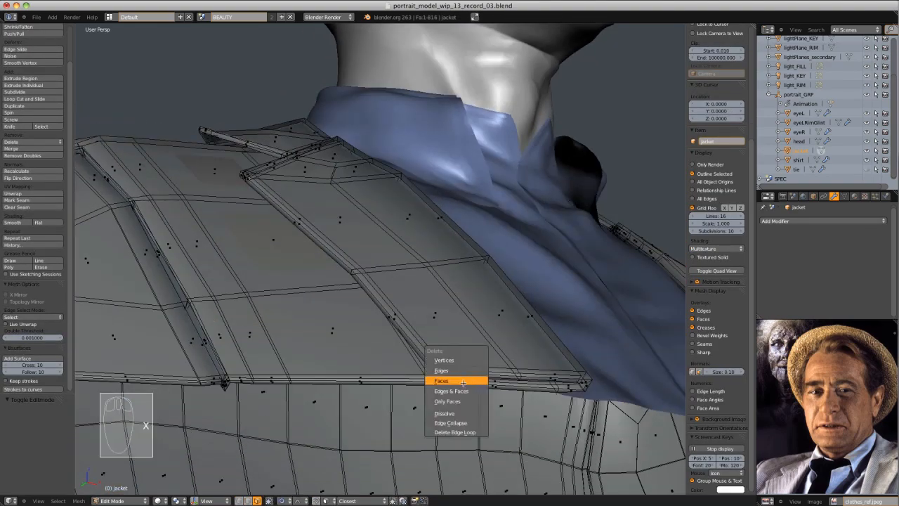
{"action": "left_click", "coordinate": [457, 379]}
Delete a rim face at the other lapel's lower end and the face loop along the jacket's bottom rim
{"action": "middle_click_drag", "start_coordinate": [458, 380], "coordinate": [397, 395]}
{"action": "key", "text": "x"}
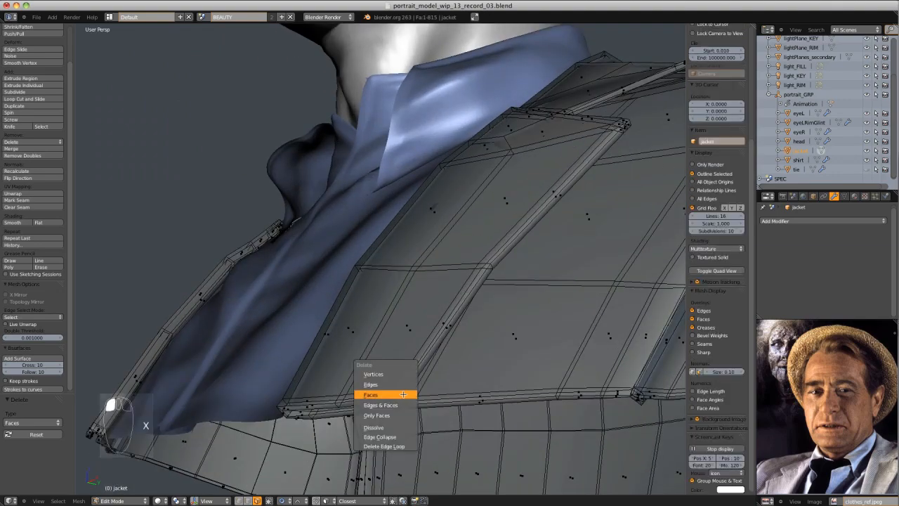
{"action": "left_click", "coordinate": [399, 395]}
{"action": "right_click", "coordinate": [342, 405], "text": "alt"}
{"action": "key", "text": "x"}
{"action": "left_click", "coordinate": [423, 370]}
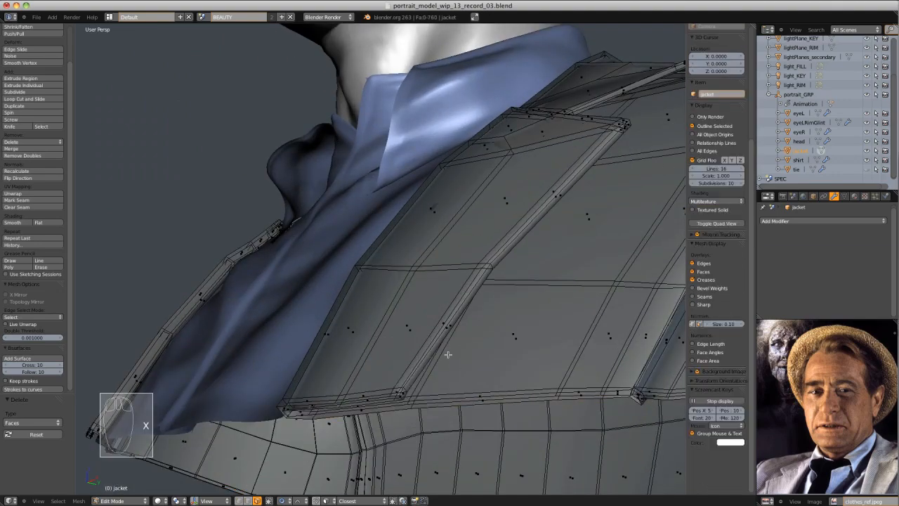
Hide every object except the jacket and resume face selection on its mesh
{"action": "middle_click_drag", "start_coordinate": [448, 356], "coordinate": [290, 273]}
{"action": "key", "text": "Tab"}
{"action": "key", "text": "shift+h"}
{"action": "key", "text": "Tab"}
{"action": "key", "text": "ctrl+Tab"}
{"action": "left_click", "coordinate": [291, 273]}
Try to delete the face loops running behind both lapels, around the collar and over the shoulder
{"action": "right_click", "coordinate": [284, 274], "text": "alt"}
{"action": "right_click", "coordinate": [227, 148], "text": "alt+shift"}
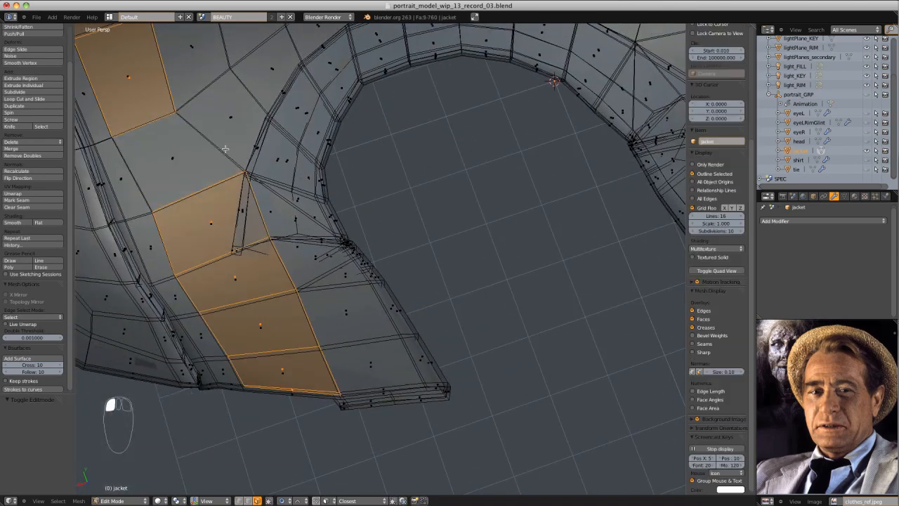
{"action": "right_click", "coordinate": [227, 148], "text": "alt+shift"}
{"action": "scroll", "coordinate": [232, 149], "scroll_direction": "down", "scroll_amount": 4}
{"action": "middle_click_drag", "start_coordinate": [337, 150], "coordinate": [418, 190]}
{"action": "right_click", "coordinate": [419, 191], "text": "alt+shift"}
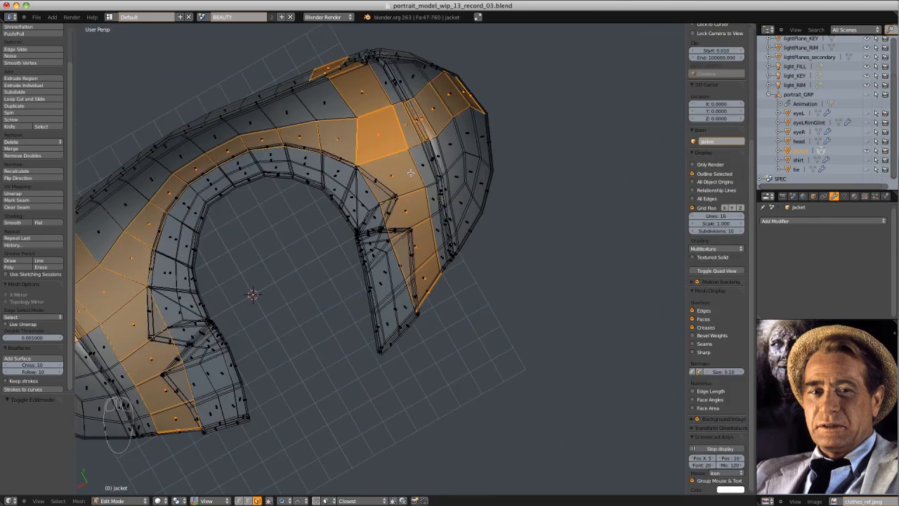
{"action": "key", "text": "x"}
{"action": "left_click", "coordinate": [423, 135]}
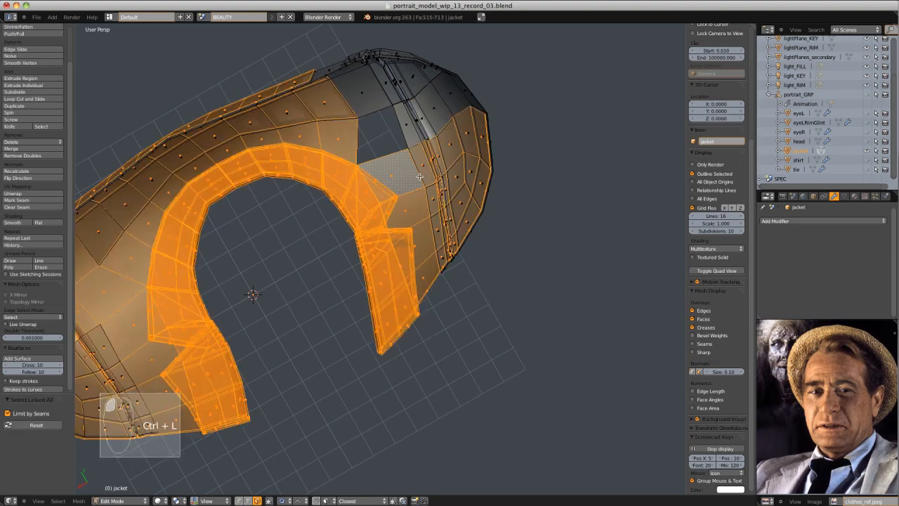
Undo the linked selection and the deletion of the face loops
{"action": "key", "text": "ctrl+z"}
{"action": "key", "text": "ctrl+z"}
{"action": "key", "text": "ctrl+z"}
{"action": "key", "text": "ctrl+z"}
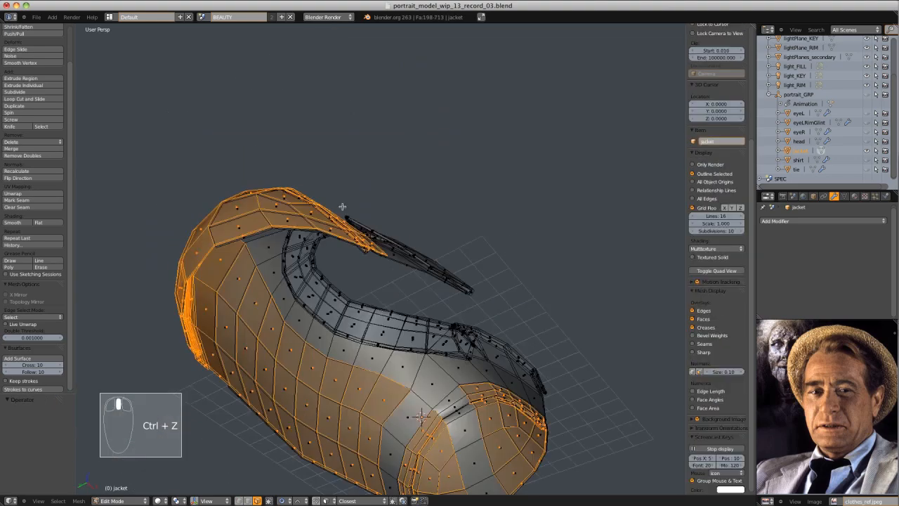
{"action": "key", "text": "ctrl+z"}
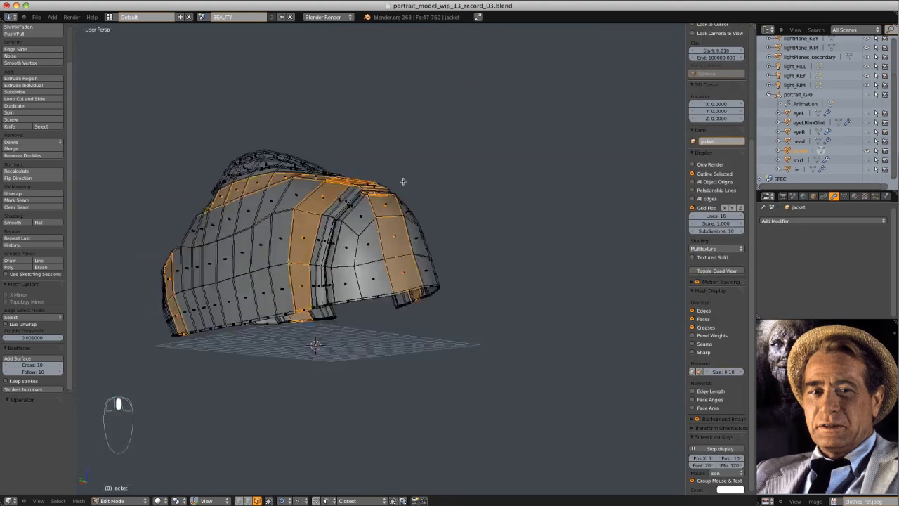
Delete inner-shell faces beneath the jacket's collar
{"action": "middle_click_drag", "start_coordinate": [403, 181], "coordinate": [423, 175]}
{"action": "scroll", "coordinate": [423, 175], "scroll_direction": "up", "scroll_amount": 3}
{"action": "middle_click_drag", "start_coordinate": [467, 148], "coordinate": [493, 142]}
{"action": "scroll", "coordinate": [330, 225], "scroll_direction": "up", "scroll_amount": 5}
{"action": "scroll", "coordinate": [302, 206], "scroll_direction": "down", "scroll_amount": 5}
{"action": "key", "text": "x"}
{"action": "left_click", "coordinate": [484, 134]}
{"action": "key", "text": "x"}
{"action": "left_click", "coordinate": [386, 203]}
Delete the inner face loop running behind the lapel and over the shoulder
{"action": "right_click", "coordinate": [262, 159], "text": "alt"}
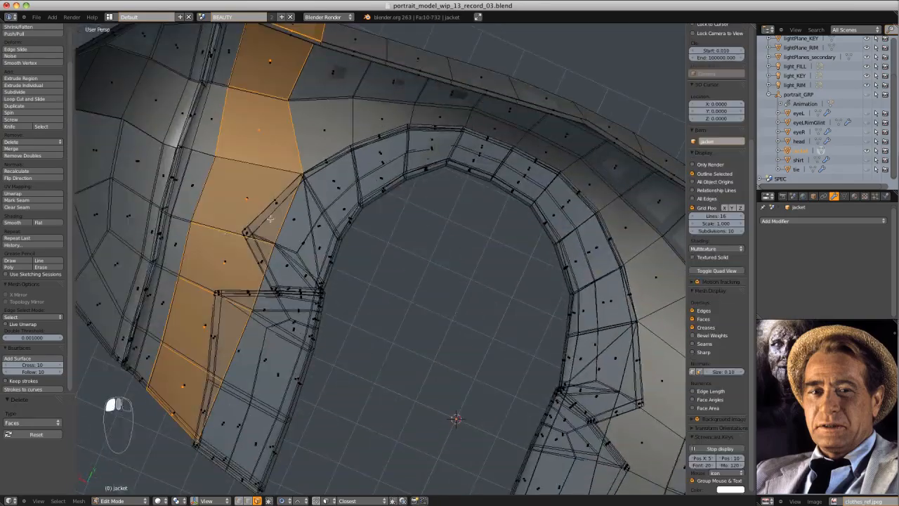
{"action": "middle_click_drag", "start_coordinate": [261, 159], "coordinate": [345, 181]}
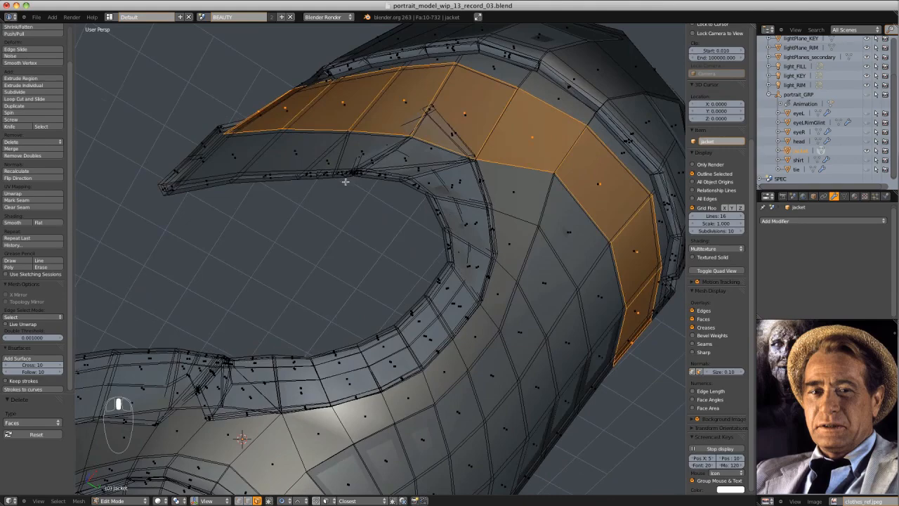
{"action": "left_click", "coordinate": [282, 118], "text": "alt"}
{"action": "key", "text": "x"}
{"action": "left_click", "coordinate": [316, 126]}
Select the connected outer jacket mesh, invert the selection, and delete the disconnected inner-shell faces
{"action": "mouse_move", "coordinate": [316, 125]}
{"action": "middle_mouse_down"}
{"action": "mouse_move", "coordinate": [293, 131]}
{"action": "mouse_move", "coordinate": [277, 176]}
{"action": "mouse_move", "coordinate": [373, 201]}
{"action": "mouse_move", "coordinate": [408, 222]}
{"action": "middle_mouse_up"}
{"action": "left_click", "coordinate": [277, 176]}
{"action": "key", "text": "ctrl+l"}
{"action": "key", "text": "ctrl+i"}
{"action": "key", "text": "z"}
{"action": "scroll", "coordinate": [281, 177], "scroll_direction": "down", "scroll_amount": 7}
{"action": "key", "text": "x"}
{"action": "left_click", "coordinate": [408, 222]}
{"action": "key", "text": "z"}
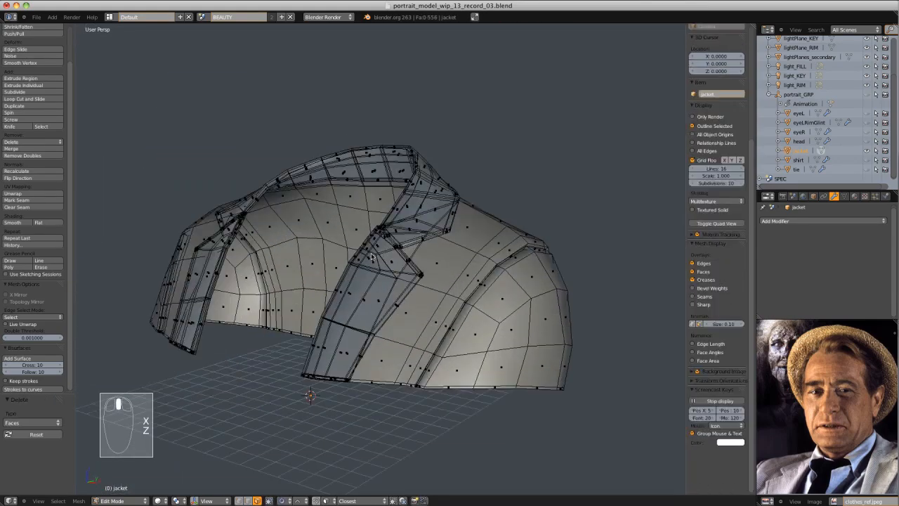
Return to Object Mode, add a Multiresolution modifier to the jacket, and subdivide it to level 2
{"action": "key", "text": "Tab"}
{"action": "left_click", "coordinate": [794, 221]}
{"action": "left_click", "coordinate": [720, 305]}
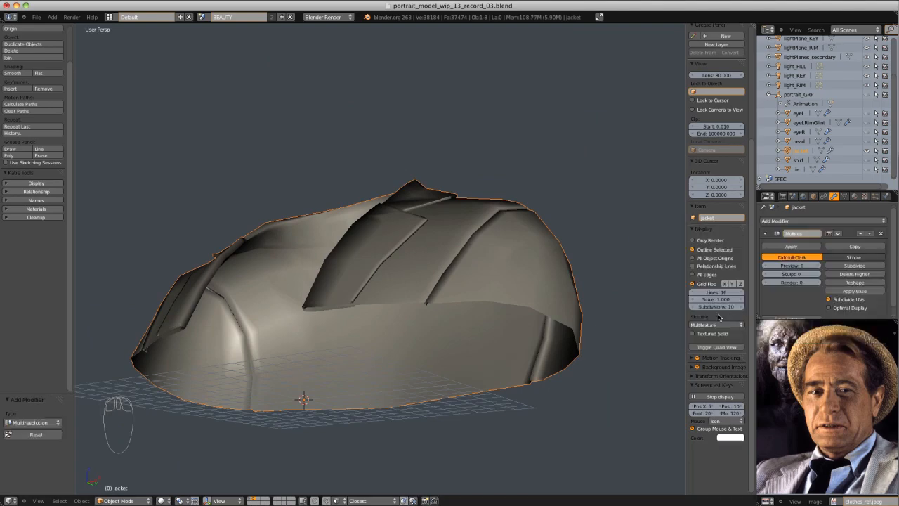
{"action": "left_click", "coordinate": [844, 267]}
{"action": "left_click", "coordinate": [840, 269]}
{"action": "middle_click_drag", "start_coordinate": [447, 225], "coordinate": [161, 482]}
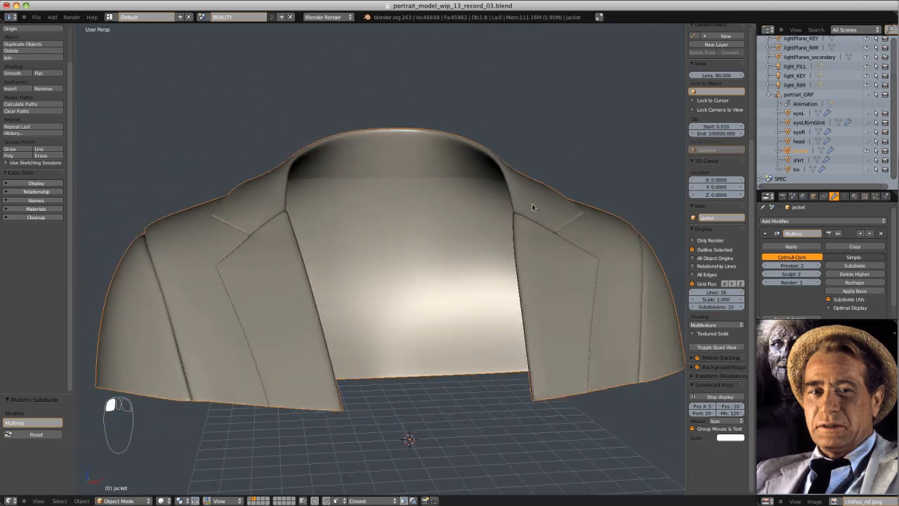
Unhide all the portrait objects and deselect everything
{"action": "key", "text": "alt+h"}
{"action": "key", "text": "a"}
{"action": "middle_click_drag", "start_coordinate": [531, 203], "coordinate": [464, 235]}
{"action": "scroll", "coordinate": [451, 265], "scroll_direction": "down", "scroll_amount": 5}
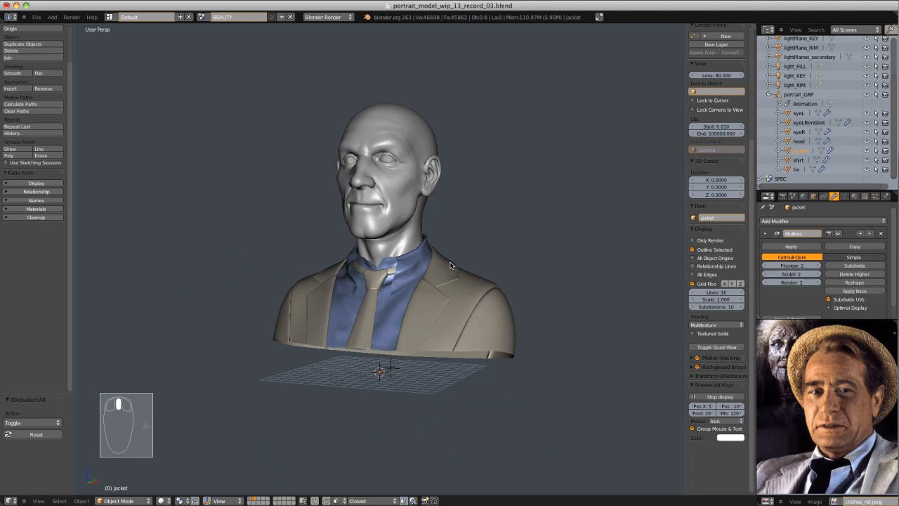
Return the jacket to Sculpt Mode and thicken the front edges of both lapels with Inflate at radius 57
{"action": "left_click", "coordinate": [148, 500]}
{"action": "left_click", "coordinate": [133, 474]}
{"action": "scroll", "coordinate": [513, 339], "scroll_direction": "up", "scroll_amount": 6}
{"action": "middle_click_drag", "start_coordinate": [512, 339], "coordinate": [378, 284]}
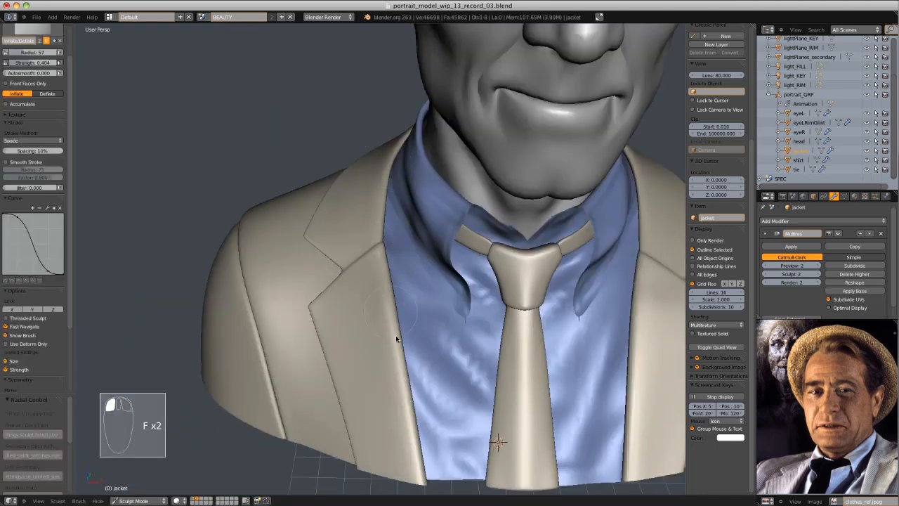
{"action": "middle_click_drag", "start_coordinate": [421, 475], "coordinate": [563, 228]}
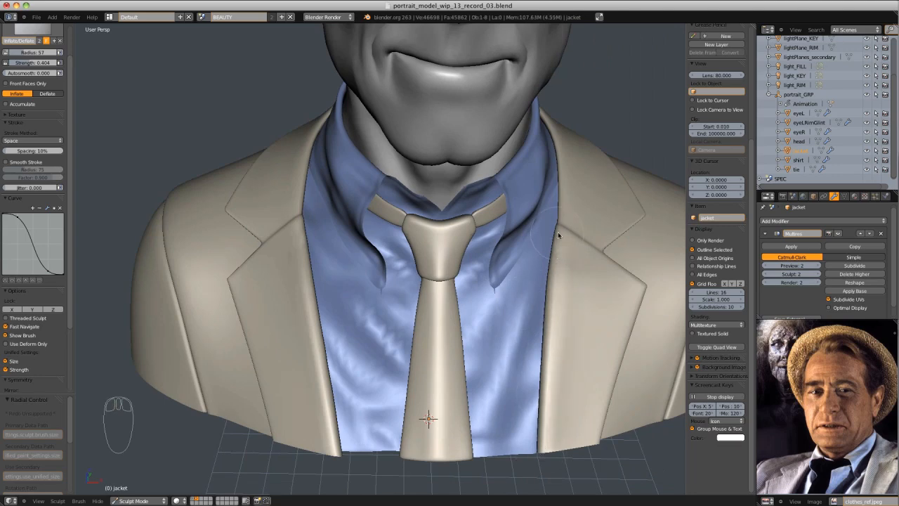
{"action": "middle_click_drag", "start_coordinate": [68, 326], "coordinate": [70, 272]}
{"action": "middle_click_drag", "start_coordinate": [597, 226], "coordinate": [531, 320]}
Subdivide the jacket's Multires modifier to level 3 and resize the brush for the lapel
{"action": "left_click", "coordinate": [854, 265]}
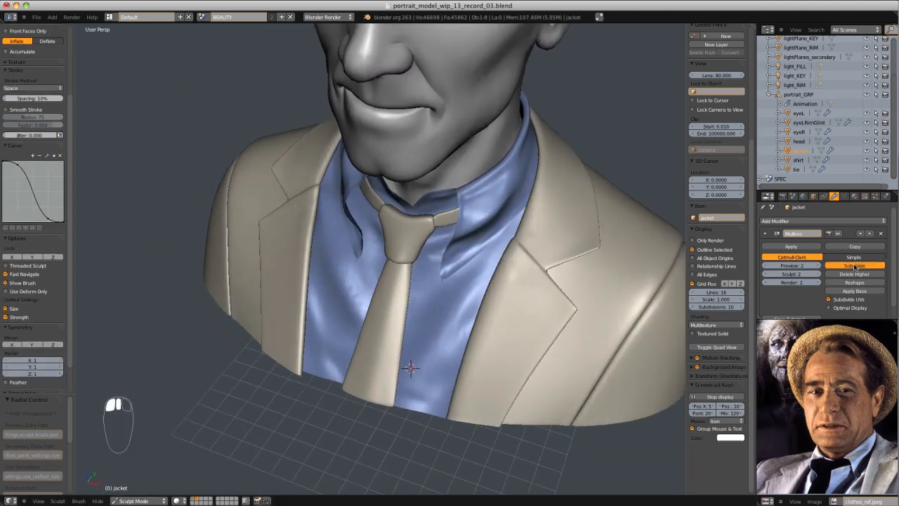
{"action": "key", "text": "f"}
{"action": "left_click", "coordinate": [526, 286]}
{"action": "middle_click_drag", "start_coordinate": [527, 287], "coordinate": [512, 281]}
Try a Draw brush stroke on the lapel with adjusted radius and strength, and undo it
{"action": "key", "text": "d"}
{"action": "key", "text": "f"}
{"action": "left_click", "coordinate": [488, 299]}
{"action": "key", "text": "shift+f"}
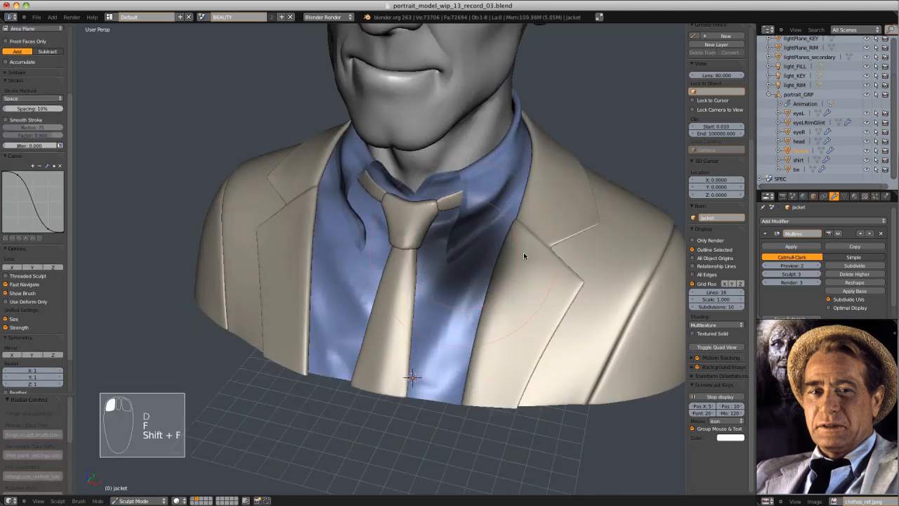
{"action": "left_click", "coordinate": [522, 260]}
{"action": "key", "text": "ctrl+z"}
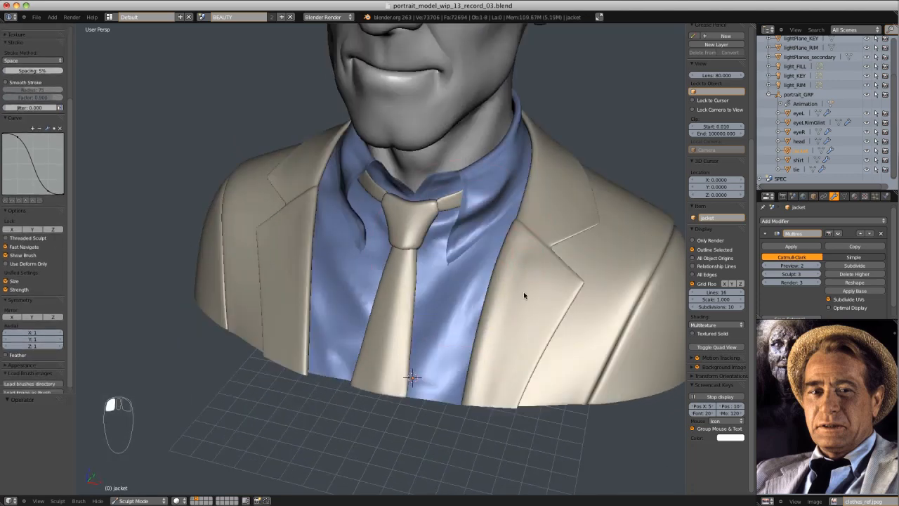
Resize the brush and sculpt the lapel surfaces, undo the last stroke, and smooth the lower part of the opposite lapel
{"action": "middle_click_drag", "start_coordinate": [524, 292], "coordinate": [532, 234]}
{"action": "key", "text": "f"}
{"action": "middle_click_drag", "start_coordinate": [513, 289], "coordinate": [327, 276]}
{"action": "key", "text": "ctrl+z"}
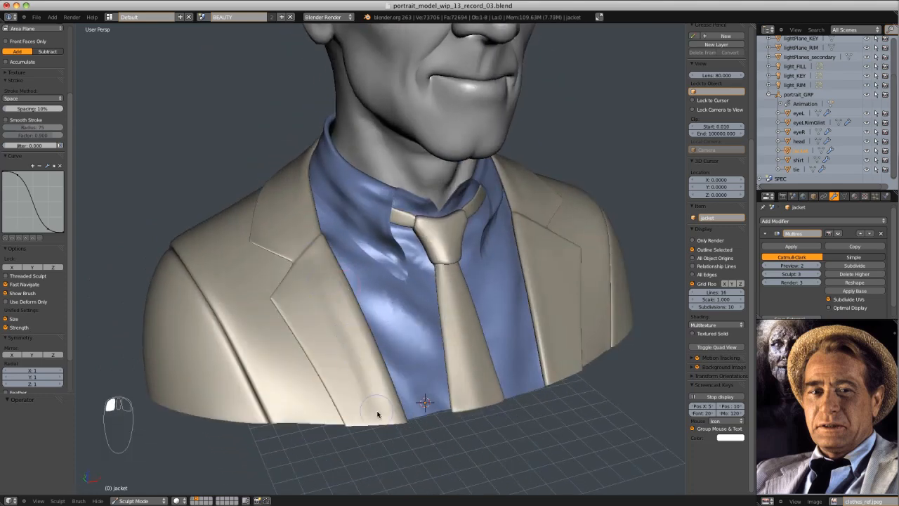
{"action": "left_click_drag", "start_coordinate": [377, 412], "coordinate": [349, 363], "text": "shift"}
Build up the upper part of the same lapel with the Draw brush
{"action": "middle_click_drag", "start_coordinate": [362, 316], "coordinate": [460, 196]}
{"action": "middle_click_drag", "start_coordinate": [460, 197], "coordinate": [485, 169]}
{"action": "middle_click_drag", "start_coordinate": [435, 203], "coordinate": [462, 188], "text": "shift"}
{"action": "mouse_move", "coordinate": [408, 190]}
{"action": "middle_mouse_down", "text": "ctrl"}
{"action": "mouse_move", "coordinate": [384, 242]}
{"action": "mouse_move", "coordinate": [336, 302]}
{"action": "middle_mouse_up", "text": "ctrl"}
{"action": "key", "text": "d"}
{"action": "left_click_drag", "start_coordinate": [328, 291], "coordinate": [326, 296]}
{"action": "left_click", "coordinate": [386, 300]}
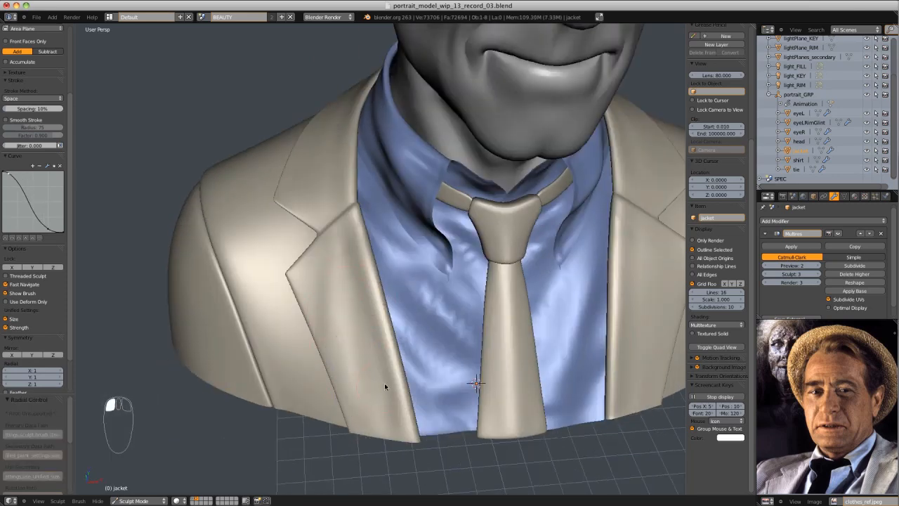
Switch to the Crease brush at radius 67 and strength 0.244 for the lapel beside the shirt
{"action": "middle_click_drag", "start_coordinate": [384, 386], "coordinate": [348, 283]}
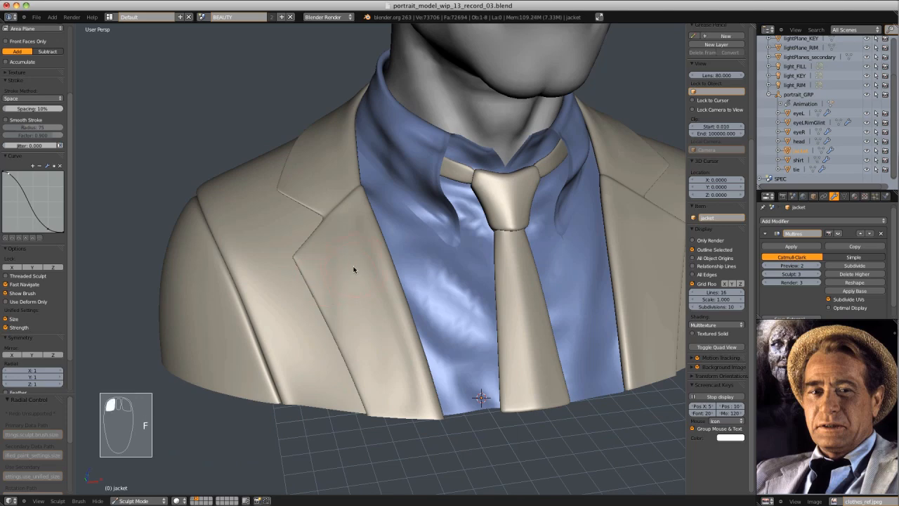
{"action": "key", "text": "shift+c"}
{"action": "middle_click_drag", "start_coordinate": [281, 292], "coordinate": [359, 270]}
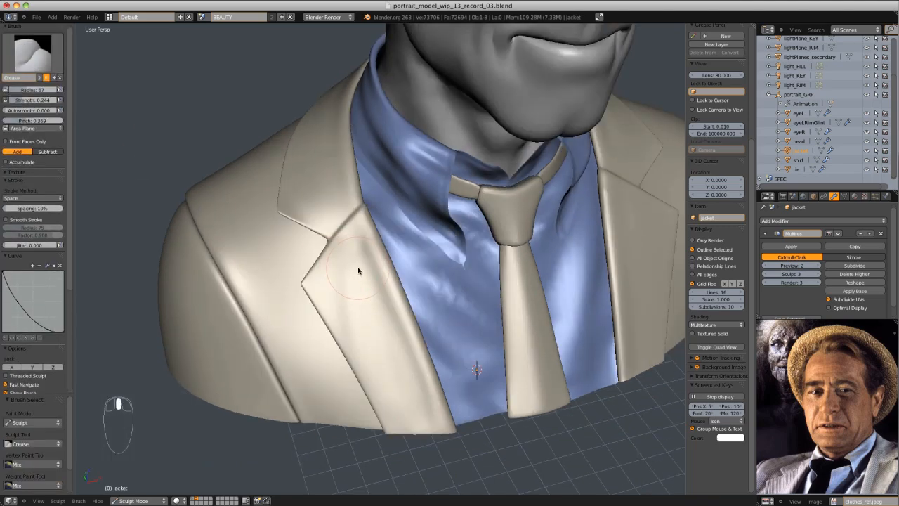
Set the Draw brush strength to 0.127 and sculpt soft folds on the jacket's upper lapel on the character's right
{"action": "scroll", "coordinate": [349, 273], "scroll_direction": "down", "scroll_amount": 6}
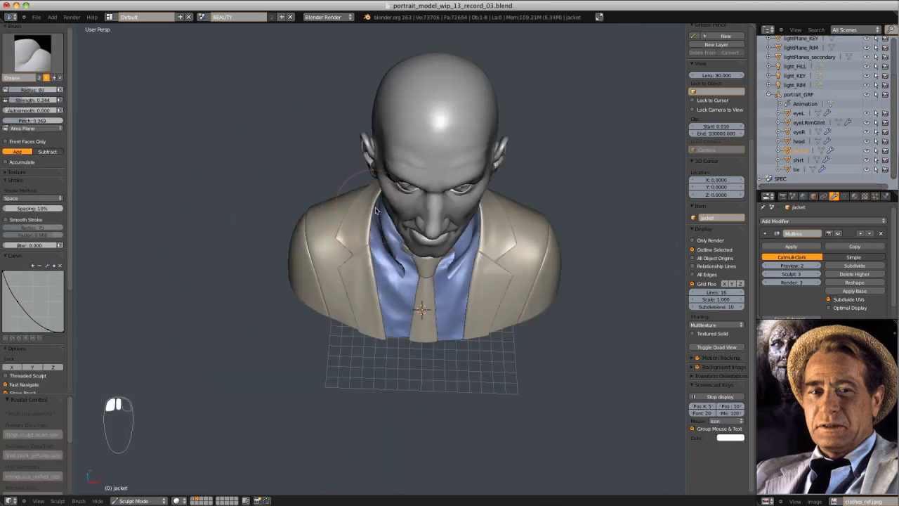
{"action": "scroll", "coordinate": [420, 221], "scroll_direction": "up", "scroll_amount": 6}
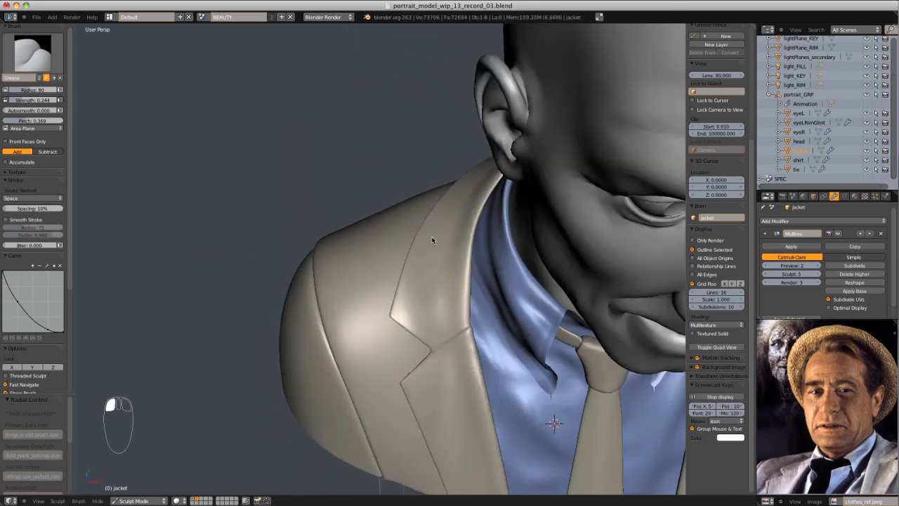
{"action": "middle_click_drag", "start_coordinate": [432, 241], "coordinate": [487, 261]}
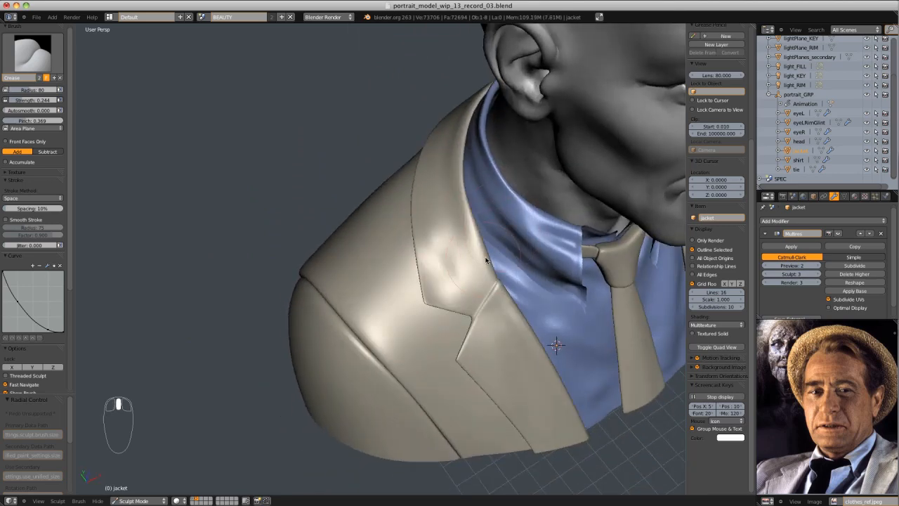
{"action": "key", "text": "d"}
{"action": "key", "text": "f"}
{"action": "left_click", "coordinate": [426, 218]}
{"action": "key", "text": "ctrl+z"}
{"action": "key", "text": "shift+f"}
{"action": "left_click", "coordinate": [443, 245]}
{"action": "left_click_drag", "start_coordinate": [440, 259], "coordinate": [452, 285]}
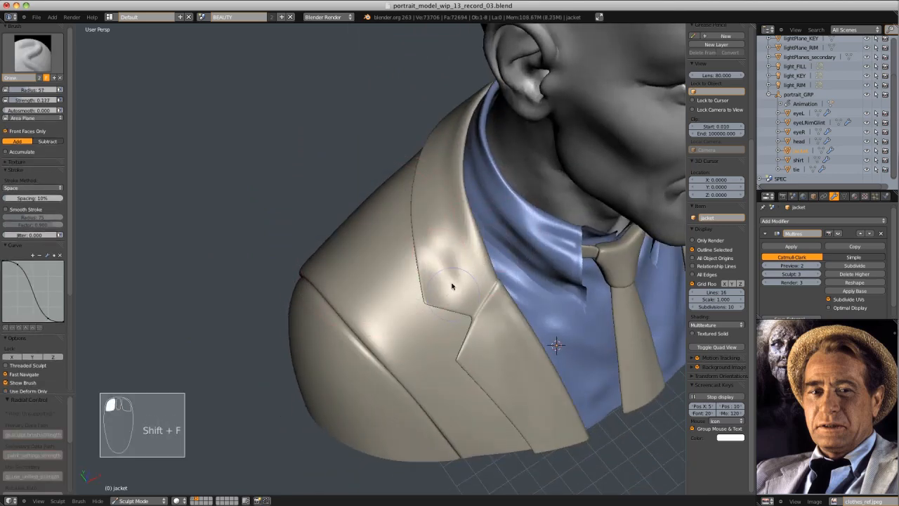
Sculpt broad folds across the right chest and lower lapel with the Draw brush at radius about 62 to 73
{"action": "key", "text": "f"}
{"action": "mouse_move", "coordinate": [452, 285]}
{"action": "middle_mouse_down"}
{"action": "mouse_move", "coordinate": [433, 203]}
{"action": "mouse_move", "coordinate": [422, 282]}
{"action": "mouse_move", "coordinate": [368, 329]}
{"action": "mouse_move", "coordinate": [354, 261]}
{"action": "middle_mouse_up"}
{"action": "key", "text": "f"}
{"action": "left_click", "coordinate": [425, 286]}
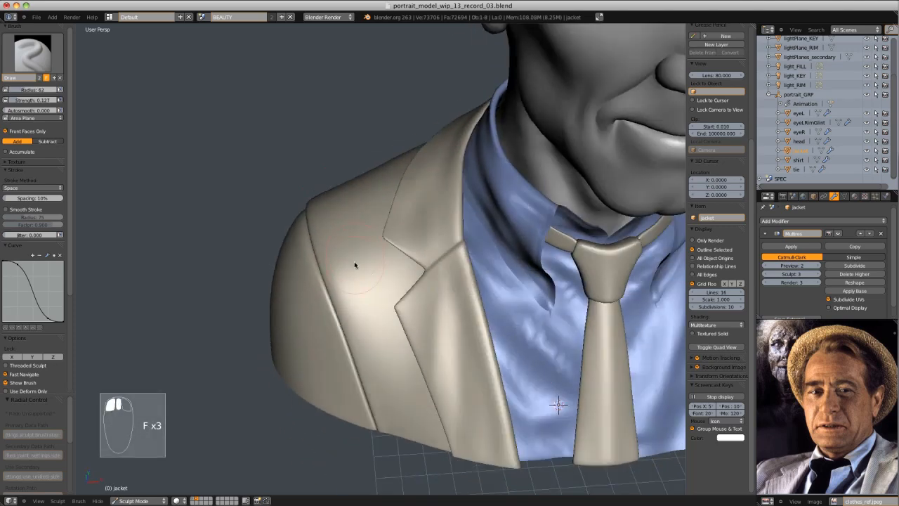
{"action": "middle_click_drag", "start_coordinate": [355, 316], "coordinate": [404, 340]}
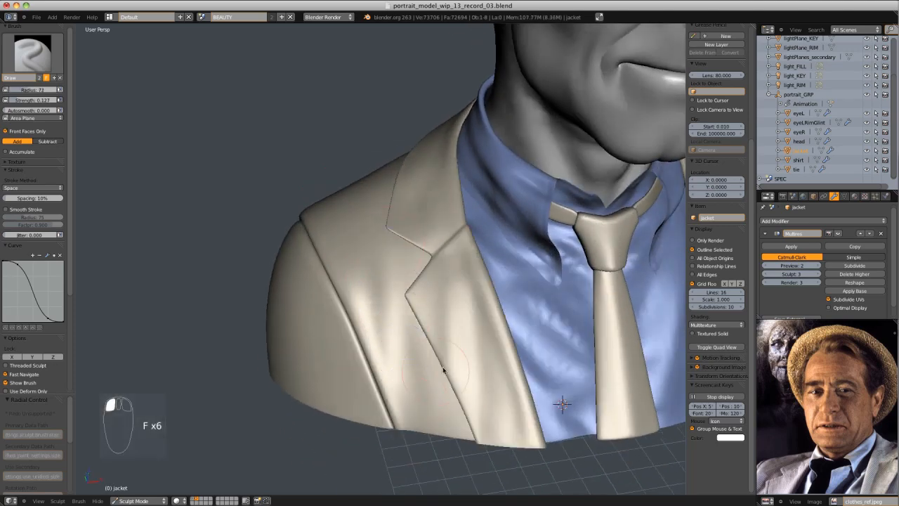
{"action": "mouse_move", "coordinate": [444, 371]}
{"action": "middle_mouse_down", "text": "ctrl"}
{"action": "mouse_move", "coordinate": [492, 174]}
{"action": "mouse_move", "coordinate": [457, 253]}
{"action": "mouse_move", "coordinate": [344, 243]}
{"action": "mouse_move", "coordinate": [344, 271]}
{"action": "mouse_move", "coordinate": [345, 225]}
{"action": "mouse_move", "coordinate": [359, 200]}
{"action": "middle_mouse_up", "text": "ctrl"}
Resize the Draw brush and extend the jacket folds around the character's right shoulder
{"action": "key", "text": "f"}
{"action": "left_click", "coordinate": [342, 243]}
{"action": "key", "text": "f"}
{"action": "left_click", "coordinate": [346, 260]}
{"action": "middle_click_drag", "start_coordinate": [358, 201], "coordinate": [322, 256], "text": "ctrl"}
{"action": "middle_click_drag", "start_coordinate": [322, 256], "coordinate": [350, 297]}
{"action": "left_click_drag", "start_coordinate": [314, 169], "coordinate": [316, 246]}
Set the Draw brush strength to 0.183, sculpt the back of the jacket beside the right sleeve seam, and smooth it
{"action": "mouse_move", "coordinate": [316, 246]}
{"action": "middle_mouse_down"}
{"action": "mouse_move", "coordinate": [516, 257]}
{"action": "mouse_move", "coordinate": [448, 301]}
{"action": "mouse_move", "coordinate": [428, 264]}
{"action": "middle_mouse_up"}
{"action": "key", "text": "shift+f"}
{"action": "left_click", "coordinate": [430, 278]}
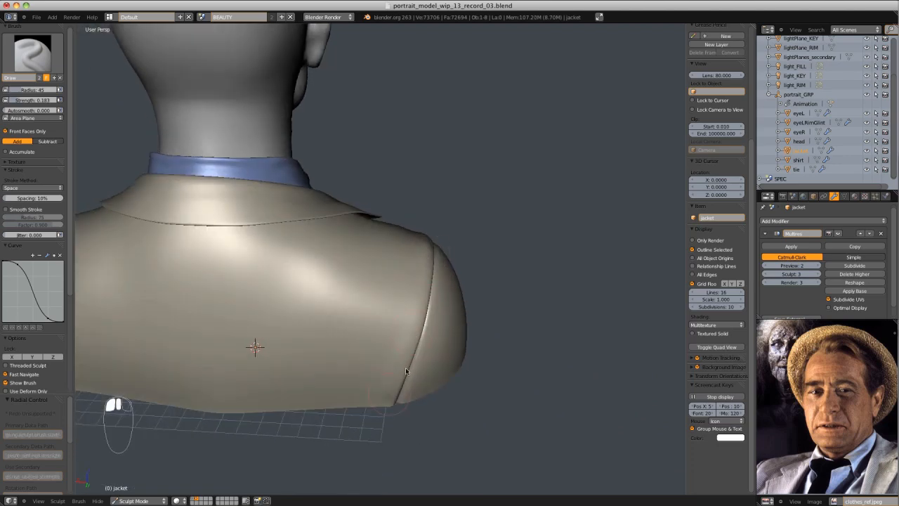
{"action": "mouse_move", "coordinate": [406, 371]}
{"action": "middle_mouse_down"}
{"action": "mouse_move", "coordinate": [385, 377]}
{"action": "mouse_move", "coordinate": [327, 349]}
{"action": "middle_mouse_up"}
{"action": "key", "text": "s"}
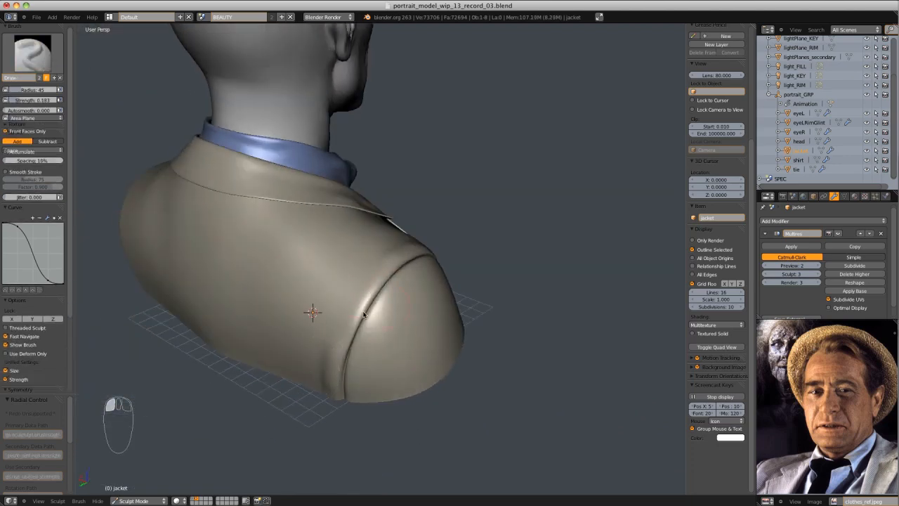
{"action": "mouse_move", "coordinate": [364, 315]}
{"action": "middle_mouse_down"}
{"action": "mouse_move", "coordinate": [361, 331]}
{"action": "mouse_move", "coordinate": [403, 262]}
{"action": "middle_mouse_up"}
{"action": "middle_click_drag", "start_coordinate": [348, 368], "coordinate": [281, 318]}
{"action": "left_click_drag", "start_coordinate": [281, 317], "coordinate": [277, 298], "text": "shift"}
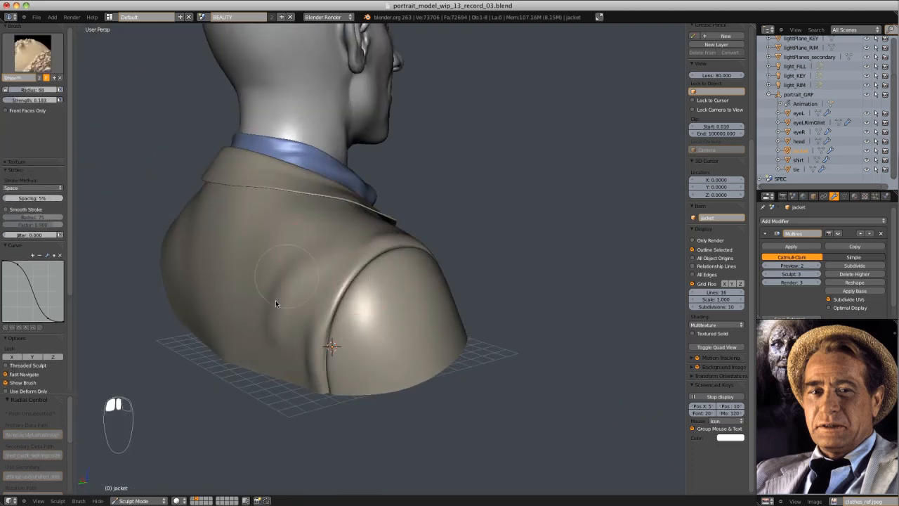
Sculpt diagonal folds across the jacket's back from the right shoulder at radius about 68, smoothing between strokes
{"action": "mouse_move", "coordinate": [295, 288]}
{"action": "middle_mouse_down"}
{"action": "mouse_move", "coordinate": [387, 280]}
{"action": "mouse_move", "coordinate": [372, 278]}
{"action": "middle_mouse_up"}
{"action": "key", "text": "f"}
{"action": "left_click", "coordinate": [330, 271]}
{"action": "left_click_drag", "start_coordinate": [325, 263], "coordinate": [243, 329]}
{"action": "mouse_move", "coordinate": [337, 267]}
{"action": "middle_mouse_down"}
{"action": "mouse_move", "coordinate": [368, 292]}
{"action": "mouse_move", "coordinate": [381, 274]}
{"action": "middle_mouse_up"}
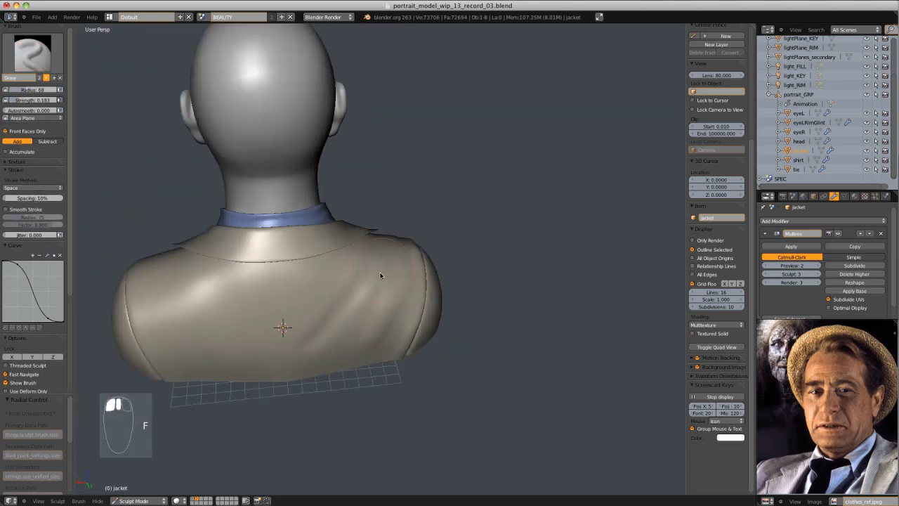
{"action": "key", "text": "s"}
{"action": "key", "text": "d"}
Set the Draw brush strength to 0.308 and build finer folds behind the right sleeve seam at radius about 33
{"action": "mouse_move", "coordinate": [506, 257]}
{"action": "middle_mouse_down"}
{"action": "mouse_move", "coordinate": [484, 210]}
{"action": "mouse_move", "coordinate": [421, 179]}
{"action": "mouse_move", "coordinate": [353, 163]}
{"action": "middle_mouse_up"}
{"action": "scroll", "coordinate": [354, 163], "scroll_direction": "up", "scroll_amount": 4}
{"action": "middle_click_drag", "start_coordinate": [307, 253], "coordinate": [438, 228]}
{"action": "key", "text": "f"}
{"action": "left_click", "coordinate": [421, 309]}
{"action": "scroll", "coordinate": [419, 306], "scroll_direction": "down", "scroll_amount": 1}
{"action": "middle_click_drag", "start_coordinate": [421, 308], "coordinate": [409, 277]}
{"action": "key", "text": "shift+f"}
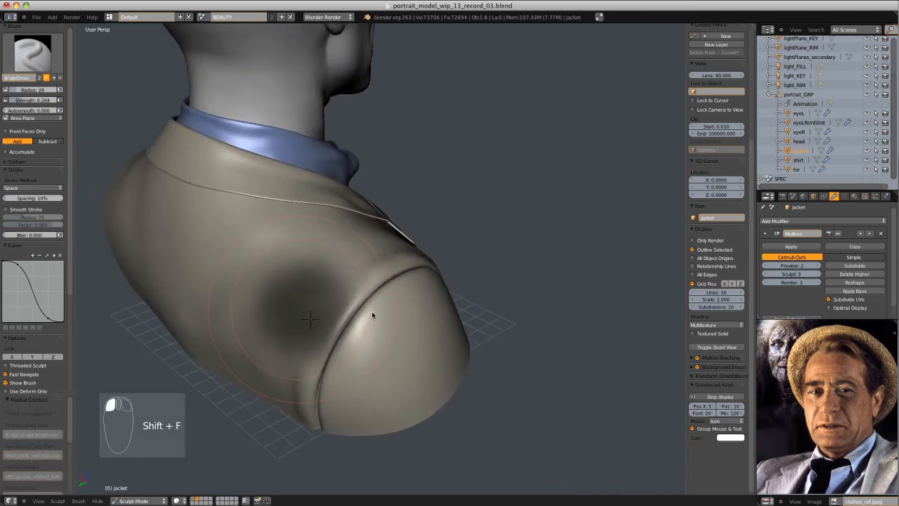
{"action": "left_click", "coordinate": [359, 311]}
{"action": "middle_click_drag", "start_coordinate": [362, 309], "coordinate": [421, 281]}
{"action": "key", "text": "f"}
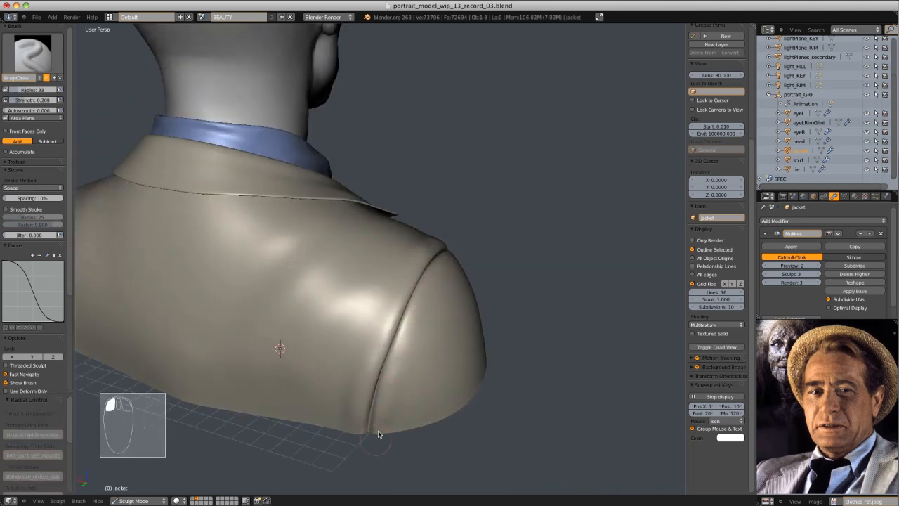
Refine the front of the right sleeve and seam with the Draw brush, undoing one stroke and smoothing the folds
{"action": "middle_click_drag", "start_coordinate": [378, 431], "coordinate": [328, 290]}
{"action": "key", "text": "ctrl+z"}
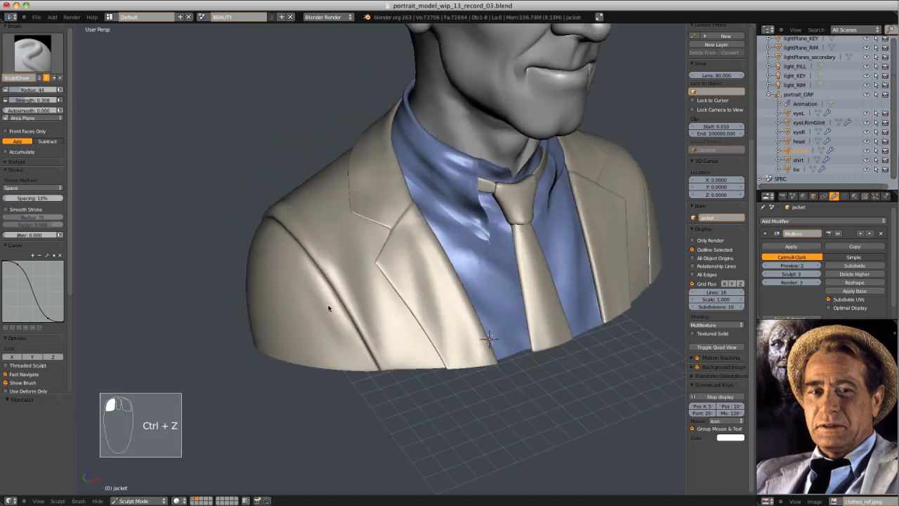
{"action": "middle_click_drag", "start_coordinate": [296, 248], "coordinate": [280, 261]}
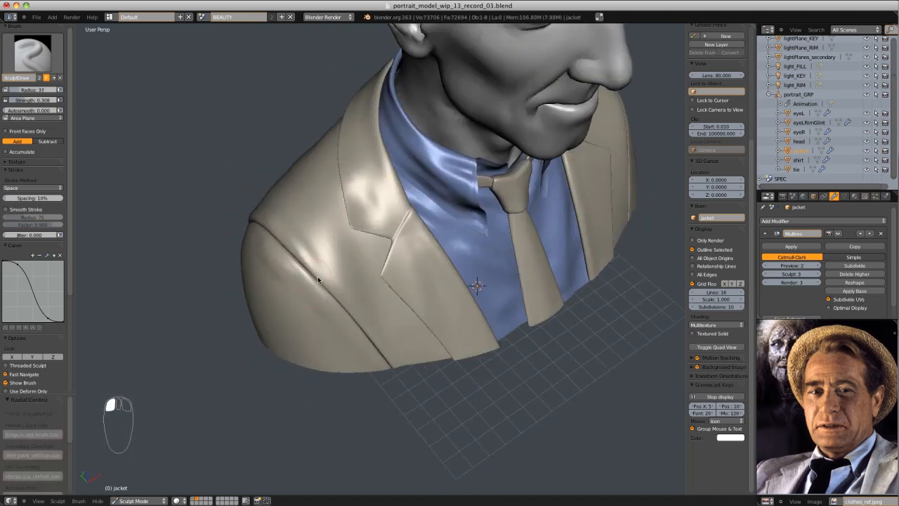
{"action": "left_click_drag", "start_coordinate": [317, 279], "coordinate": [279, 266], "text": "shift"}
{"action": "mouse_move", "coordinate": [281, 256]}
{"action": "middle_mouse_down"}
{"action": "mouse_move", "coordinate": [265, 191]}
{"action": "mouse_move", "coordinate": [337, 222]}
{"action": "mouse_move", "coordinate": [399, 319]}
{"action": "mouse_move", "coordinate": [443, 255]}
{"action": "mouse_move", "coordinate": [425, 295]}
{"action": "mouse_move", "coordinate": [334, 330]}
{"action": "middle_mouse_up"}
Sculpt folds over the right sleeve with the Draw brush at radius about 53 and smooth them
{"action": "key", "text": "f"}
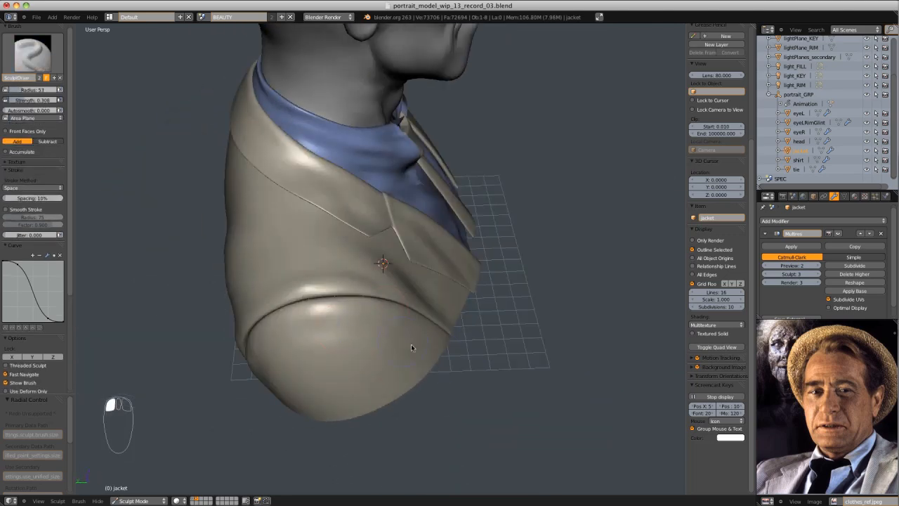
{"action": "middle_click_drag", "start_coordinate": [412, 347], "coordinate": [495, 323]}
{"action": "key", "text": "f"}
{"action": "left_click", "coordinate": [516, 322]}
{"action": "left_click_drag", "start_coordinate": [419, 344], "coordinate": [390, 366], "text": "shift"}
{"action": "middle_click_drag", "start_coordinate": [391, 364], "coordinate": [272, 258]}
{"action": "left_click_drag", "start_coordinate": [272, 258], "coordinate": [284, 284], "text": "shift"}
Sculpt folds along the front of the left sleeve seam with the Draw brush at radius about 61
{"action": "scroll", "coordinate": [464, 180], "scroll_direction": "down", "scroll_amount": 3}
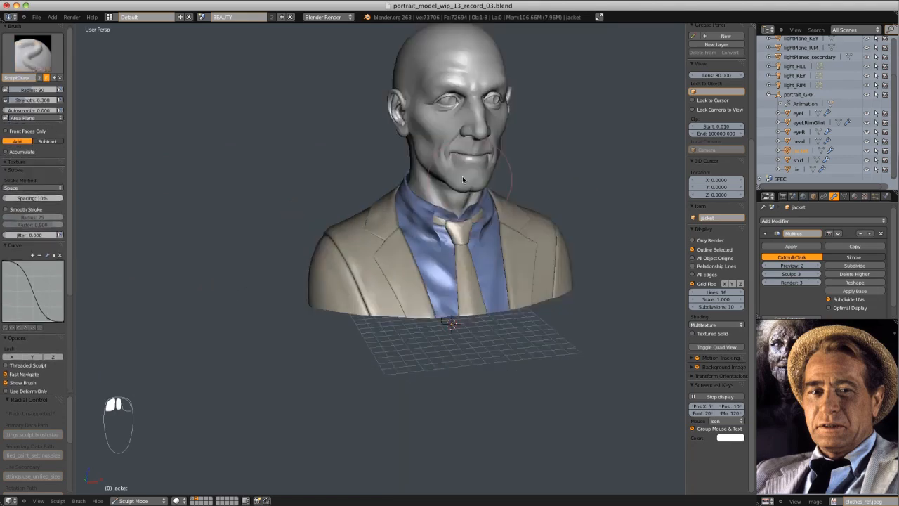
{"action": "scroll", "coordinate": [463, 180], "scroll_direction": "down", "scroll_amount": 1}
{"action": "middle_click_drag", "start_coordinate": [636, 184], "coordinate": [532, 164]}
{"action": "scroll", "coordinate": [541, 190], "scroll_direction": "up", "scroll_amount": 5}
{"action": "key", "text": "d"}
{"action": "key", "text": "f"}
{"action": "left_click", "coordinate": [540, 219]}
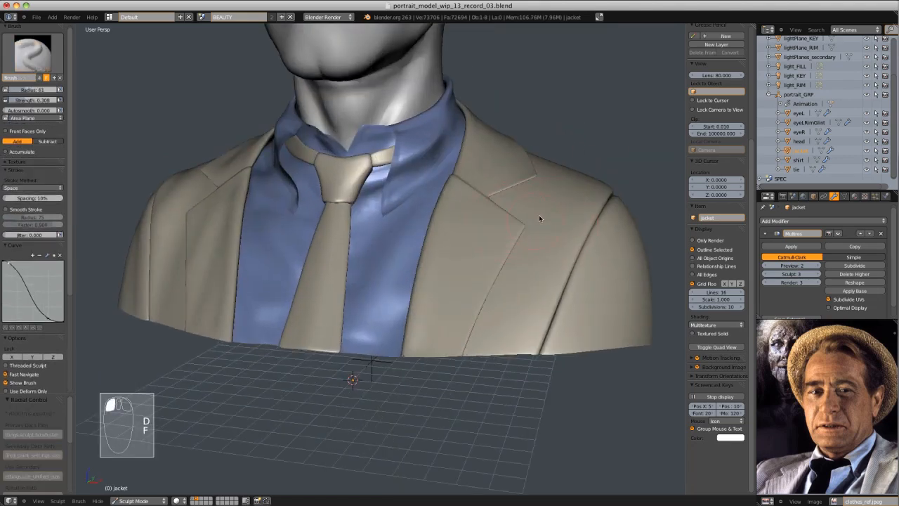
{"action": "middle_click_drag", "start_coordinate": [539, 216], "coordinate": [507, 265]}
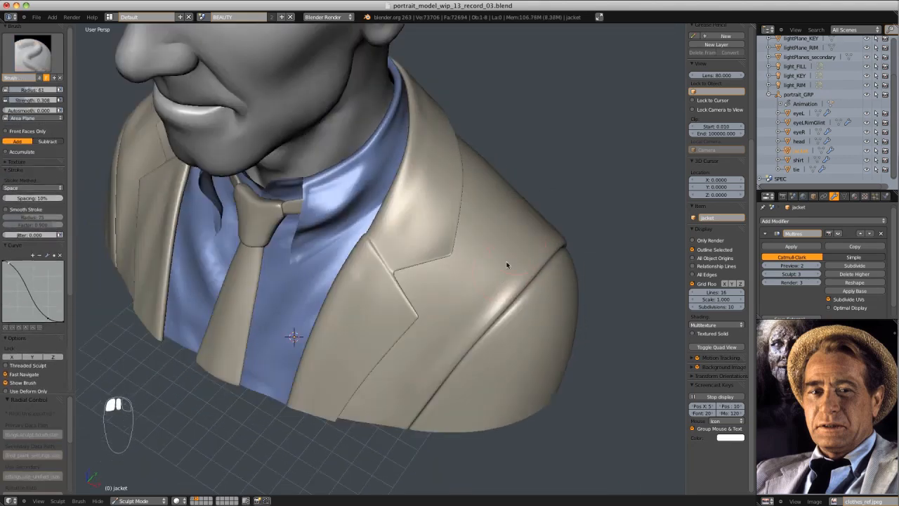
Sculpt and smooth folds on the jacket's back beside the left sleeve seam, undoing one stroke
{"action": "middle_click_drag", "start_coordinate": [563, 236], "coordinate": [424, 226]}
{"action": "middle_click_drag", "start_coordinate": [235, 334], "coordinate": [250, 335]}
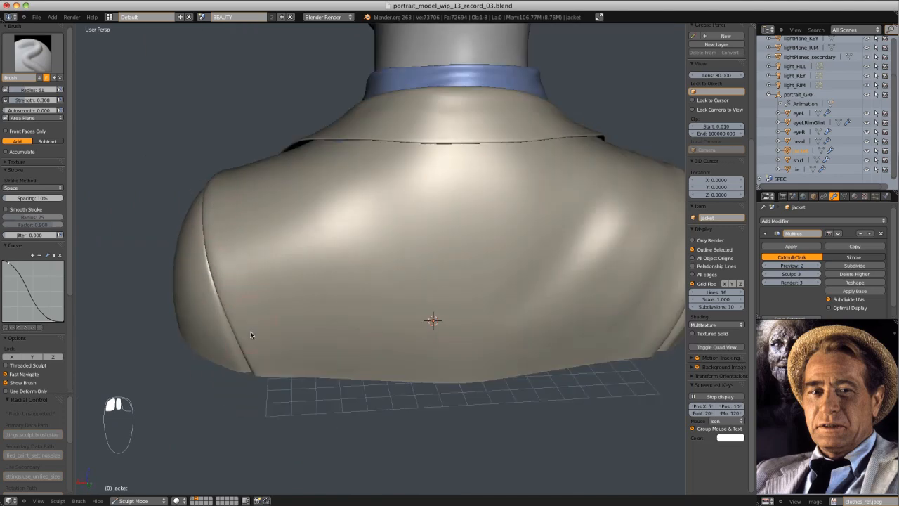
{"action": "key", "text": "ctrl+z"}
{"action": "middle_click_drag", "start_coordinate": [264, 372], "coordinate": [302, 228]}
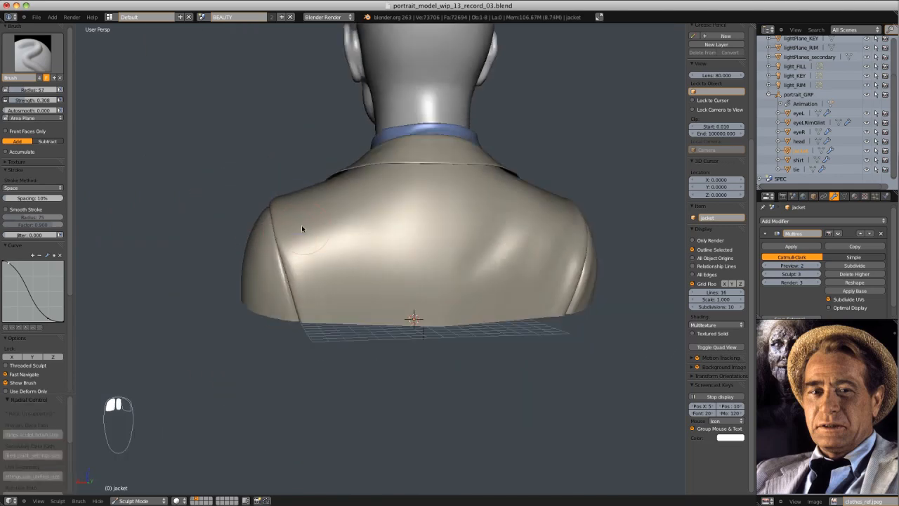
{"action": "left_click_drag", "start_coordinate": [325, 285], "coordinate": [319, 211], "text": "shift"}
{"action": "mouse_move", "coordinate": [322, 207]}
{"action": "middle_mouse_down"}
{"action": "mouse_move", "coordinate": [423, 265]}
{"action": "mouse_move", "coordinate": [529, 251]}
{"action": "mouse_move", "coordinate": [550, 187]}
{"action": "mouse_move", "coordinate": [486, 273]}
{"action": "mouse_move", "coordinate": [271, 237]}
{"action": "middle_mouse_up"}
{"action": "key", "text": "f"}
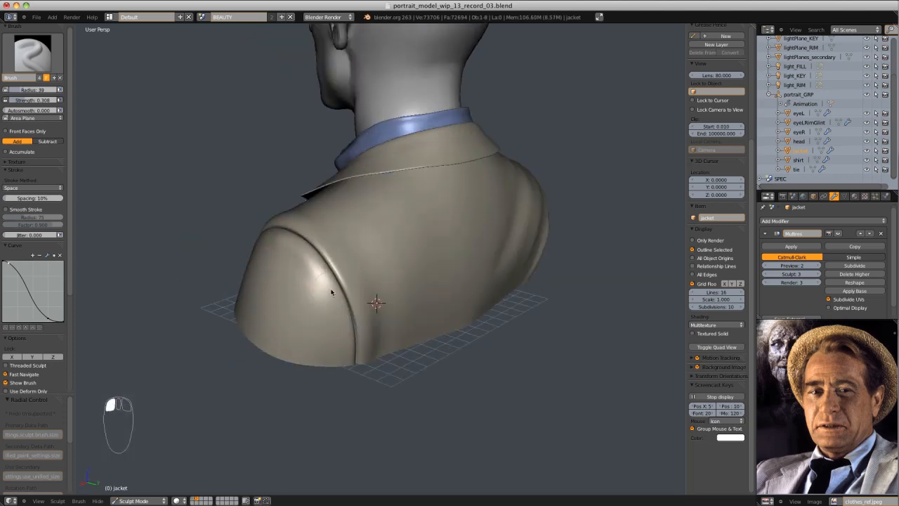
Sculpt vertical folds on the left lower lapel at radius about 43 and smooth them at radius 61
{"action": "mouse_move", "coordinate": [339, 288]}
{"action": "middle_mouse_down"}
{"action": "mouse_move", "coordinate": [435, 330]}
{"action": "mouse_move", "coordinate": [388, 320]}
{"action": "mouse_move", "coordinate": [555, 153]}
{"action": "mouse_move", "coordinate": [496, 232]}
{"action": "middle_mouse_up"}
{"action": "key", "text": "f"}
{"action": "mouse_move", "coordinate": [496, 232]}
{"action": "middle_mouse_down"}
{"action": "mouse_move", "coordinate": [484, 259]}
{"action": "mouse_move", "coordinate": [397, 249]}
{"action": "middle_mouse_up"}
{"action": "left_click", "coordinate": [487, 259]}
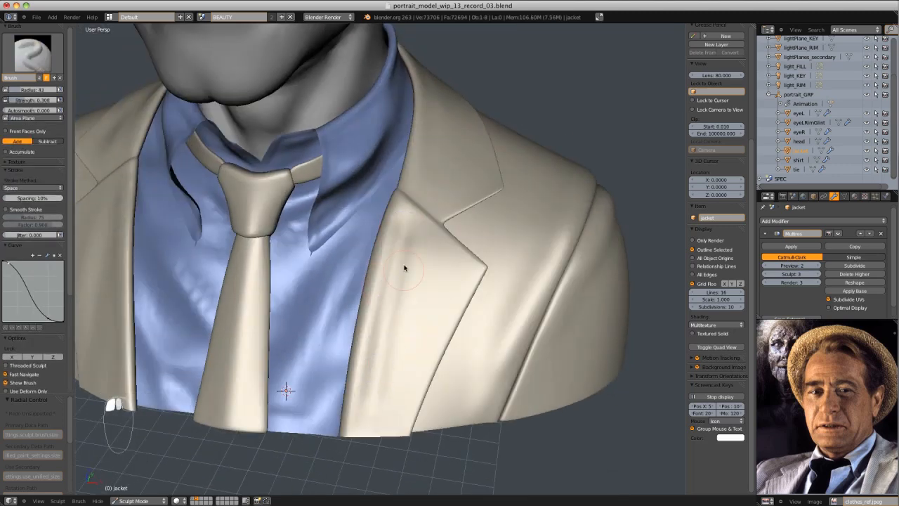
{"action": "key", "text": "f"}
{"action": "left_click", "coordinate": [439, 236]}
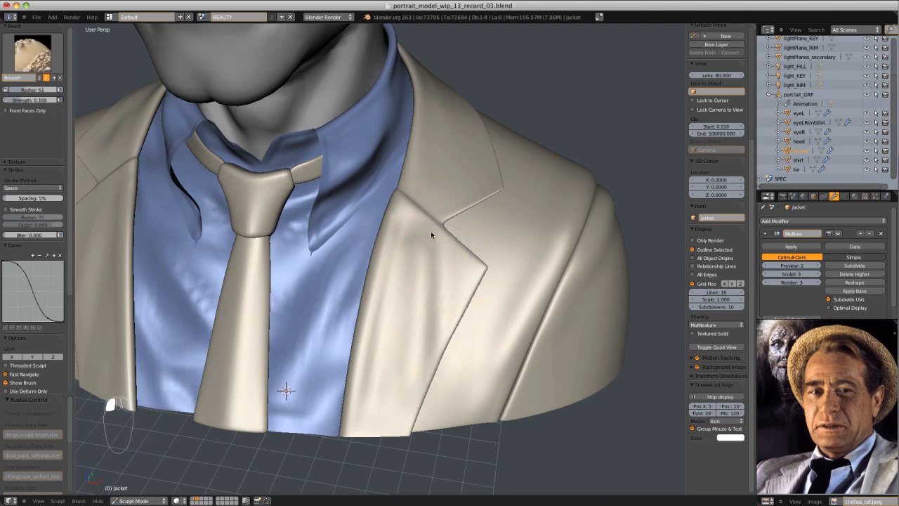
{"action": "left_click_drag", "start_coordinate": [430, 234], "coordinate": [431, 301], "text": "shift"}
Sculpt subtle folds on the left collar and shoulder at radius about 42, undoing the unwanted stroke
{"action": "mouse_move", "coordinate": [485, 204]}
{"action": "middle_mouse_down"}
{"action": "mouse_move", "coordinate": [420, 174]}
{"action": "mouse_move", "coordinate": [416, 140]}
{"action": "middle_mouse_up"}
{"action": "middle_click_drag", "start_coordinate": [416, 151], "coordinate": [397, 253]}
{"action": "middle_click_drag", "start_coordinate": [422, 211], "coordinate": [437, 255], "text": "ctrl"}
{"action": "key", "text": "f"}
{"action": "left_click", "coordinate": [423, 254]}
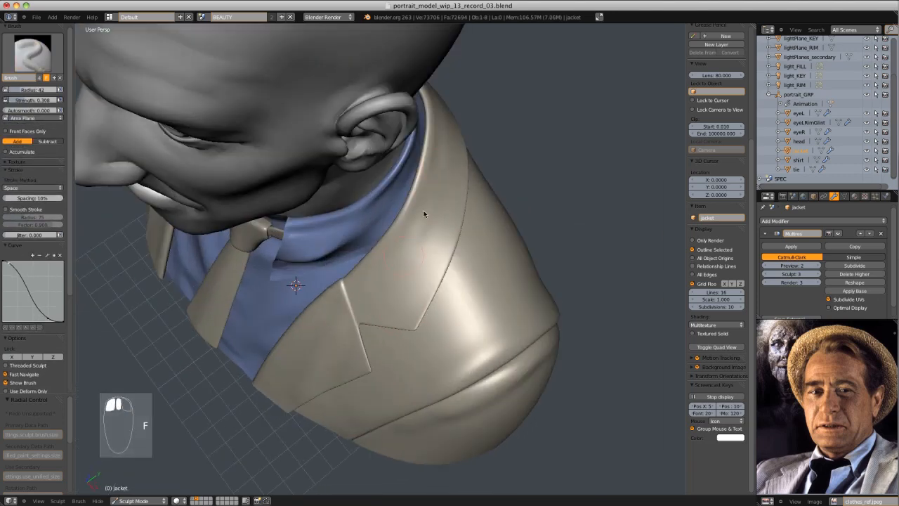
{"action": "key", "text": "f"}
{"action": "mouse_move", "coordinate": [472, 223]}
{"action": "middle_mouse_down"}
{"action": "mouse_move", "coordinate": [373, 296]}
{"action": "mouse_move", "coordinate": [523, 180]}
{"action": "mouse_move", "coordinate": [424, 233]}
{"action": "mouse_move", "coordinate": [578, 199]}
{"action": "mouse_move", "coordinate": [511, 183]}
{"action": "mouse_move", "coordinate": [439, 234]}
{"action": "mouse_move", "coordinate": [576, 187]}
{"action": "mouse_move", "coordinate": [532, 156]}
{"action": "mouse_move", "coordinate": [542, 175]}
{"action": "mouse_move", "coordinate": [489, 182]}
{"action": "middle_mouse_up"}
{"action": "left_click", "coordinate": [424, 249]}
{"action": "key", "text": "ctrl+z"}
{"action": "key", "text": "f"}
{"action": "left_click", "coordinate": [467, 200]}
Reshape the outer edge of the collar at the back of the neck with the Grab brush at radius about 94
{"action": "key", "text": "g"}
{"action": "key", "text": "f"}
{"action": "left_click", "coordinate": [518, 169]}
{"action": "left_click_drag", "start_coordinate": [462, 187], "coordinate": [456, 194]}
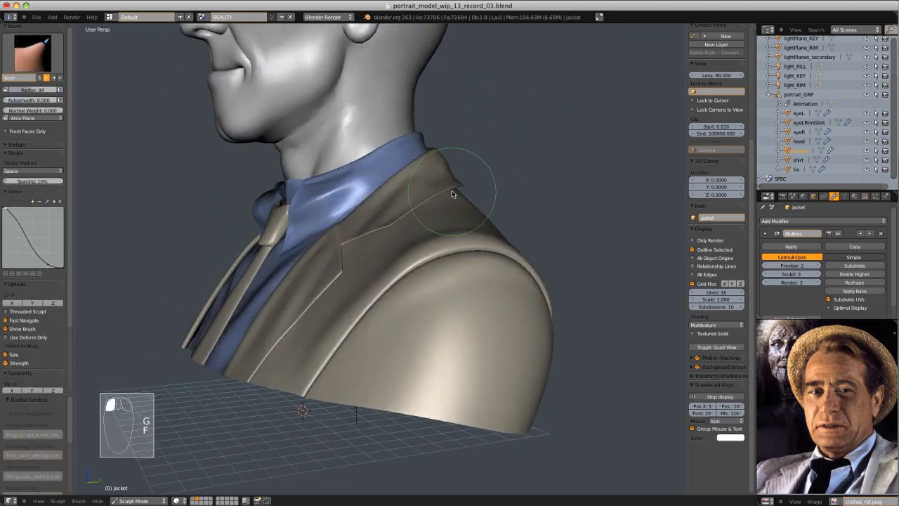
{"action": "mouse_move", "coordinate": [455, 194]}
{"action": "middle_mouse_down"}
{"action": "mouse_move", "coordinate": [456, 167]}
{"action": "mouse_move", "coordinate": [476, 171]}
{"action": "middle_mouse_up"}
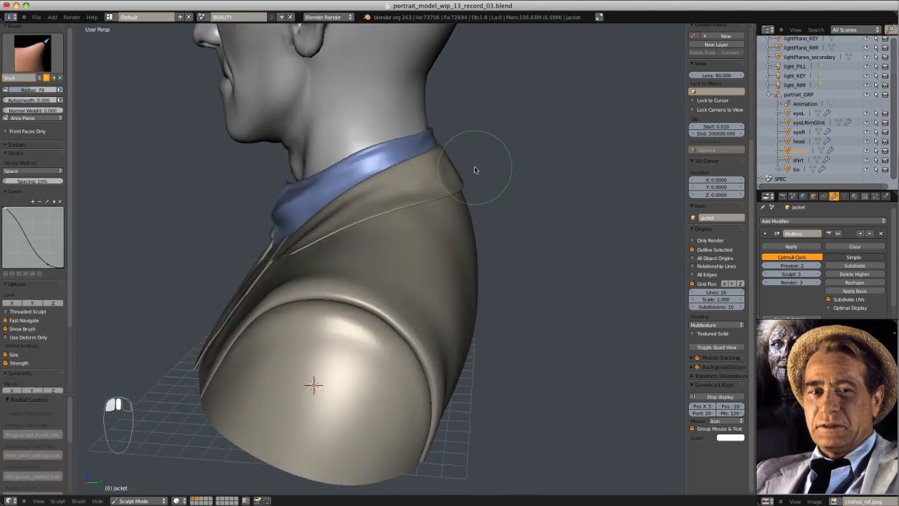
Undo the latest Grab adjustments while checking the jacket collar from several sides
{"action": "key", "text": "ctrl+z"}
{"action": "scroll", "coordinate": [521, 190], "scroll_direction": "down", "scroll_amount": 5}
{"action": "middle_click_drag", "start_coordinate": [521, 190], "coordinate": [460, 125]}
{"action": "middle_click_drag", "start_coordinate": [549, 128], "coordinate": [394, 178]}
{"action": "scroll", "coordinate": [395, 183], "scroll_direction": "up", "scroll_amount": 4}
{"action": "scroll", "coordinate": [395, 178], "scroll_direction": "up", "scroll_amount": 2}
{"action": "key", "text": "ctrl+z"}
Try a Draw brush stroke on the jacket at radius about 81 and undo it
{"action": "scroll", "coordinate": [394, 178], "scroll_direction": "down", "scroll_amount": 5}
{"action": "mouse_move", "coordinate": [454, 116]}
{"action": "middle_mouse_down"}
{"action": "mouse_move", "coordinate": [468, 136]}
{"action": "mouse_move", "coordinate": [416, 198]}
{"action": "mouse_move", "coordinate": [413, 217]}
{"action": "mouse_move", "coordinate": [550, 150]}
{"action": "mouse_move", "coordinate": [455, 205]}
{"action": "mouse_move", "coordinate": [427, 155]}
{"action": "mouse_move", "coordinate": [439, 165]}
{"action": "middle_mouse_up"}
{"action": "scroll", "coordinate": [416, 199], "scroll_direction": "up", "scroll_amount": 5}
{"action": "key", "text": "d"}
{"action": "key", "text": "f"}
{"action": "left_click", "coordinate": [397, 199]}
{"action": "key", "text": "ctrl+z"}
Sharpen the vertical folds on the left lower lapel with the Crease brush at radius about 68
{"action": "scroll", "coordinate": [418, 176], "scroll_direction": "down", "scroll_amount": 6}
{"action": "middle_click_drag", "start_coordinate": [523, 175], "coordinate": [444, 167]}
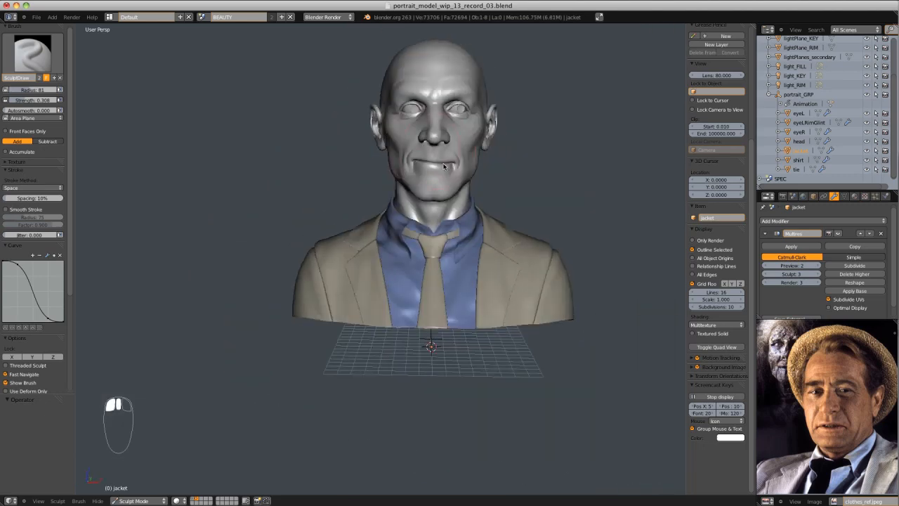
{"action": "middle_click_drag", "start_coordinate": [368, 204], "coordinate": [320, 217]}
{"action": "middle_click_drag", "start_coordinate": [511, 225], "coordinate": [477, 281]}
{"action": "scroll", "coordinate": [477, 281], "scroll_direction": "up", "scroll_amount": 5}
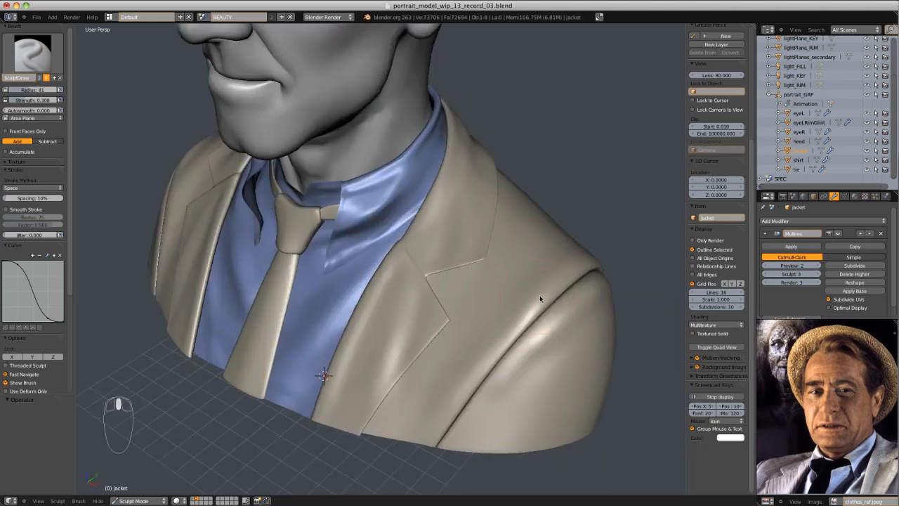
{"action": "middle_click_drag", "start_coordinate": [540, 298], "coordinate": [425, 326]}
{"action": "key", "text": "shift+c"}
{"action": "key", "text": "f"}
{"action": "left_click", "coordinate": [415, 331]}
{"action": "left_click_drag", "start_coordinate": [436, 281], "coordinate": [418, 374]}
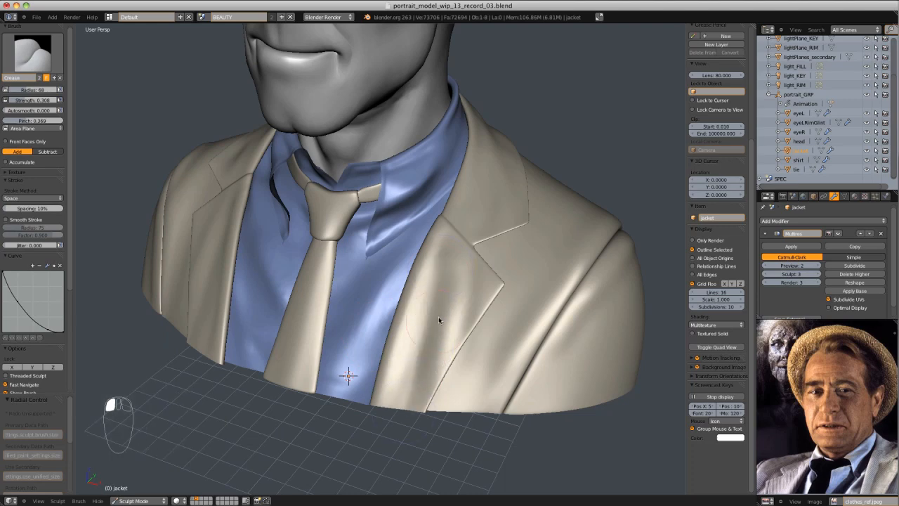
Crease the folds around the left chest, shoulder and collar at radius about 79, undoing the last stroke
{"action": "mouse_move", "coordinate": [438, 314]}
{"action": "middle_mouse_down"}
{"action": "mouse_move", "coordinate": [438, 270]}
{"action": "mouse_move", "coordinate": [394, 312]}
{"action": "middle_mouse_up"}
{"action": "middle_click_drag", "start_coordinate": [442, 258], "coordinate": [456, 322]}
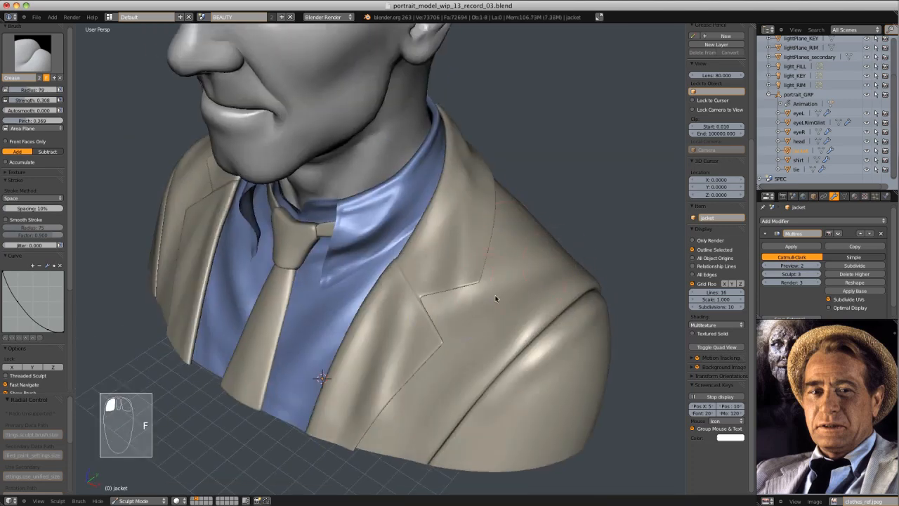
{"action": "middle_click_drag", "start_coordinate": [547, 284], "coordinate": [561, 309]}
{"action": "middle_click_drag", "start_coordinate": [626, 259], "coordinate": [362, 317]}
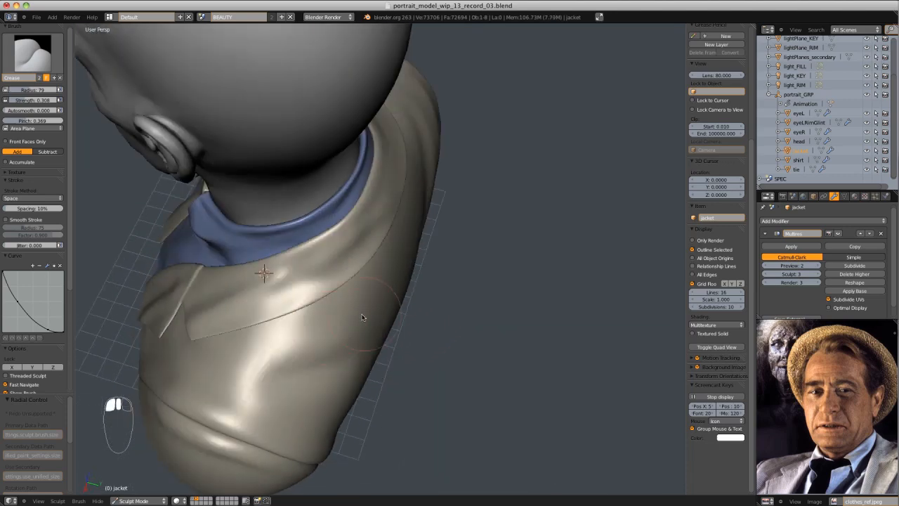
{"action": "key", "text": "ctrl+z"}
Smooth the folds on the jacket's back and set the Crease brush strength to 0.549
{"action": "mouse_move", "coordinate": [391, 287]}
{"action": "middle_mouse_down"}
{"action": "mouse_move", "coordinate": [275, 290]}
{"action": "mouse_move", "coordinate": [508, 179]}
{"action": "mouse_move", "coordinate": [571, 168]}
{"action": "mouse_move", "coordinate": [457, 215]}
{"action": "middle_mouse_up"}
{"action": "scroll", "coordinate": [274, 290], "scroll_direction": "down", "scroll_amount": 3}
{"action": "mouse_move", "coordinate": [371, 215]}
{"action": "left_mouse_down", "text": "shift"}
{"action": "mouse_move", "coordinate": [353, 231]}
{"action": "mouse_move", "coordinate": [373, 222]}
{"action": "mouse_move", "coordinate": [395, 232]}
{"action": "left_mouse_up", "text": "shift"}
{"action": "key", "text": "shift+f"}
{"action": "left_click", "coordinate": [363, 221]}
{"action": "mouse_move", "coordinate": [597, 188]}
{"action": "middle_mouse_down"}
{"action": "mouse_move", "coordinate": [527, 190]}
{"action": "mouse_move", "coordinate": [436, 254]}
{"action": "mouse_move", "coordinate": [468, 265]}
{"action": "middle_mouse_up"}
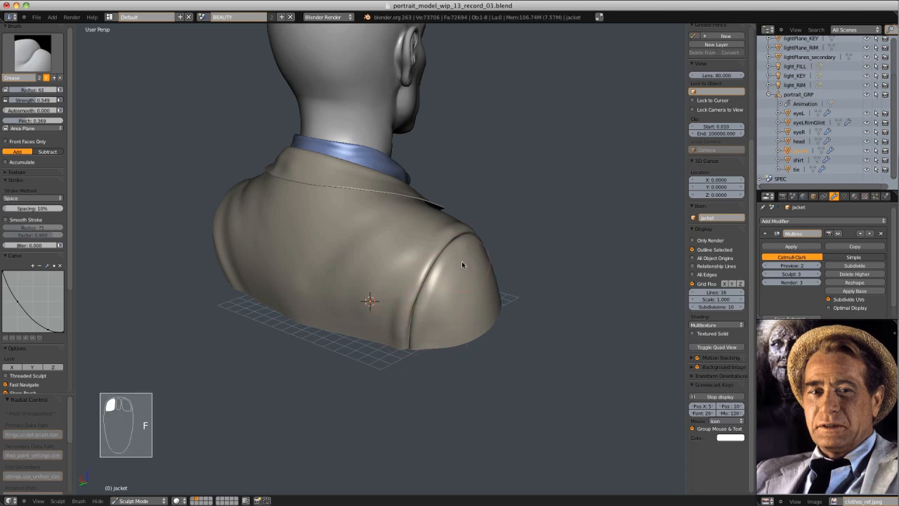
Raise the Crease brush strength to 0.650, then crease and smooth the folds around the jacket's shoulders
{"action": "middle_click_drag", "start_coordinate": [461, 323], "coordinate": [416, 324]}
{"action": "key", "text": "shift+f"}
{"action": "left_click", "coordinate": [419, 306]}
{"action": "left_click_drag", "start_coordinate": [393, 303], "coordinate": [406, 305], "text": "shift"}
{"action": "middle_click_drag", "start_coordinate": [414, 305], "coordinate": [337, 286]}
{"action": "left_click_drag", "start_coordinate": [311, 285], "coordinate": [331, 303], "text": "shift"}
Set the Crease brush radius to about 43, try a crease up the left sleeve, and undo it
{"action": "mouse_move", "coordinate": [331, 303]}
{"action": "middle_mouse_down"}
{"action": "mouse_move", "coordinate": [314, 287]}
{"action": "mouse_move", "coordinate": [314, 325]}
{"action": "mouse_move", "coordinate": [256, 343]}
{"action": "middle_mouse_up"}
{"action": "key", "text": "f"}
{"action": "left_click", "coordinate": [305, 326]}
{"action": "middle_click_drag", "start_coordinate": [441, 213], "coordinate": [447, 178], "text": "ctrl"}
{"action": "middle_click_drag", "start_coordinate": [550, 184], "coordinate": [495, 223], "text": "shift"}
{"action": "middle_click_drag", "start_coordinate": [469, 258], "coordinate": [457, 284]}
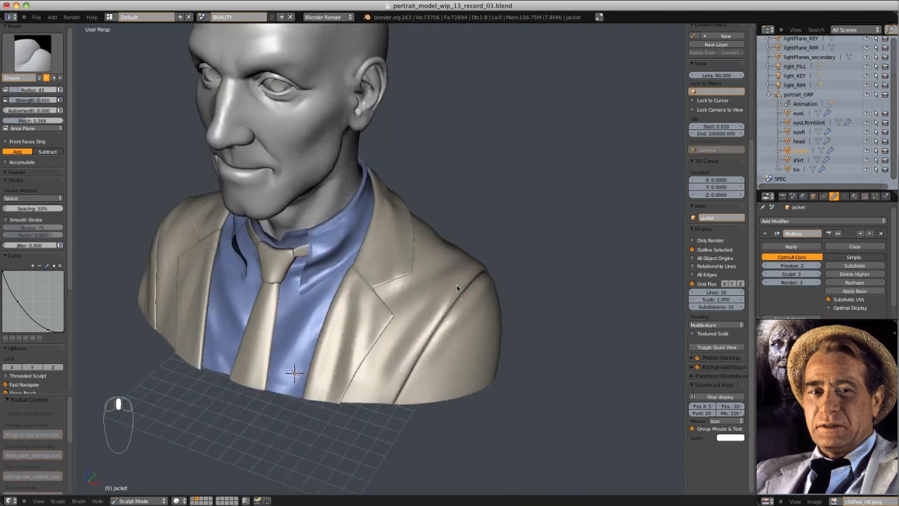
{"action": "left_click_drag", "start_coordinate": [424, 395], "coordinate": [464, 328]}
{"action": "key", "text": "ctrl+z"}
Crease folds across the left sleeve at radius about 57 to 61 and smooth them
{"action": "key", "text": "f"}
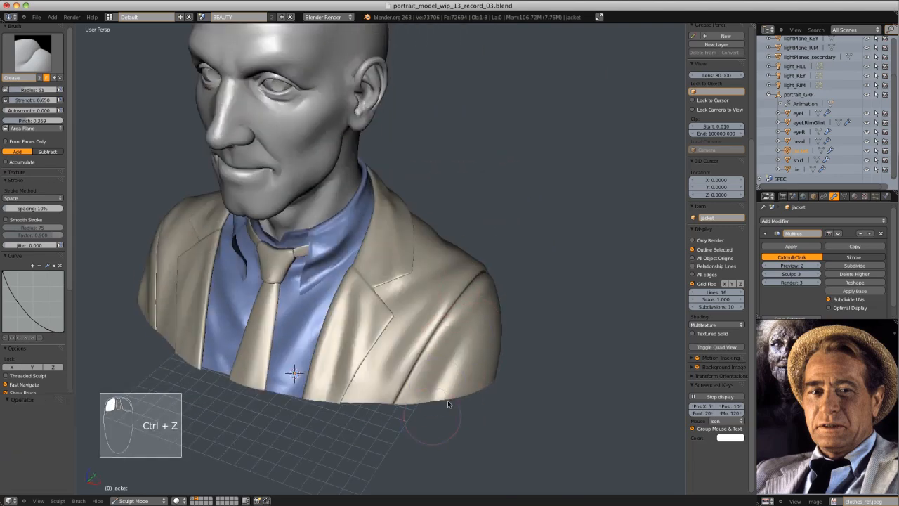
{"action": "mouse_move", "coordinate": [447, 399]}
{"action": "middle_mouse_down"}
{"action": "mouse_move", "coordinate": [434, 339]}
{"action": "mouse_move", "coordinate": [440, 331]}
{"action": "mouse_move", "coordinate": [400, 316]}
{"action": "mouse_move", "coordinate": [469, 338]}
{"action": "mouse_move", "coordinate": [525, 322]}
{"action": "middle_mouse_up"}
{"action": "left_click_drag", "start_coordinate": [506, 302], "coordinate": [504, 328], "text": "shift"}
{"action": "mouse_move", "coordinate": [545, 296]}
{"action": "middle_mouse_down", "text": "ctrl"}
{"action": "mouse_move", "coordinate": [568, 236]}
{"action": "mouse_move", "coordinate": [518, 195]}
{"action": "middle_mouse_up", "text": "ctrl"}
{"action": "mouse_move", "coordinate": [518, 195]}
{"action": "middle_mouse_down", "text": "shift"}
{"action": "mouse_move", "coordinate": [539, 225]}
{"action": "mouse_move", "coordinate": [543, 261]}
{"action": "middle_mouse_up", "text": "shift"}
{"action": "mouse_move", "coordinate": [542, 204]}
{"action": "middle_mouse_down"}
{"action": "mouse_move", "coordinate": [491, 235]}
{"action": "mouse_move", "coordinate": [524, 263]}
{"action": "mouse_move", "coordinate": [428, 311]}
{"action": "mouse_move", "coordinate": [430, 344]}
{"action": "middle_mouse_up"}
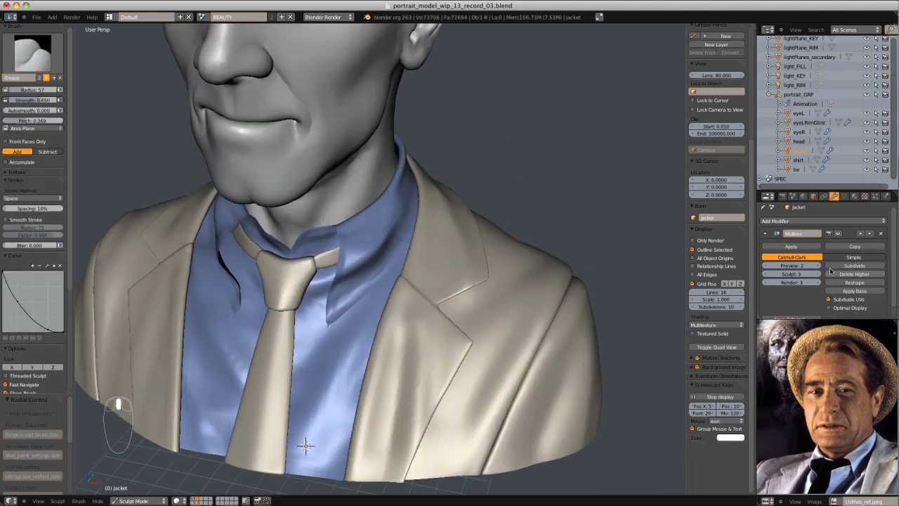
Subdivide the jacket's Multires modifier to level 4 and set the Crease brush to smooth stroke at strength 0.379
{"action": "left_click", "coordinate": [833, 267]}
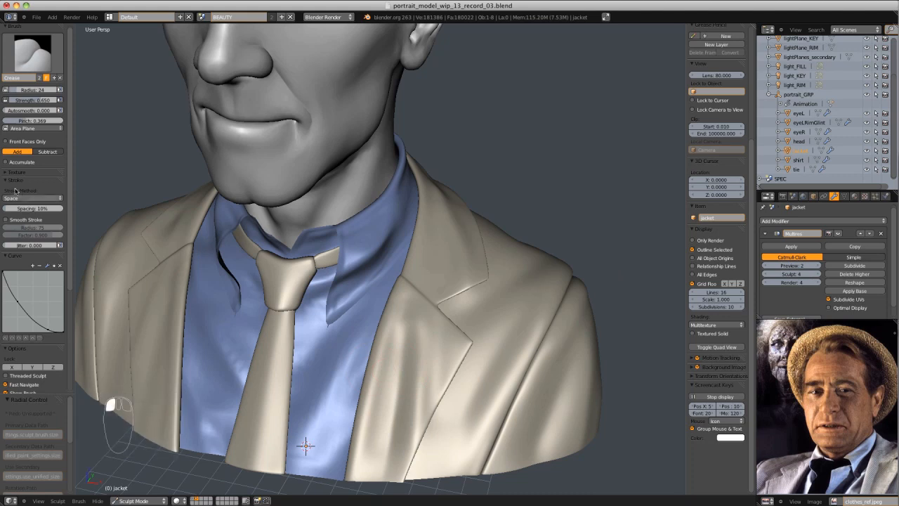
{"action": "key", "text": "shift+f"}
{"action": "left_click", "coordinate": [395, 300]}
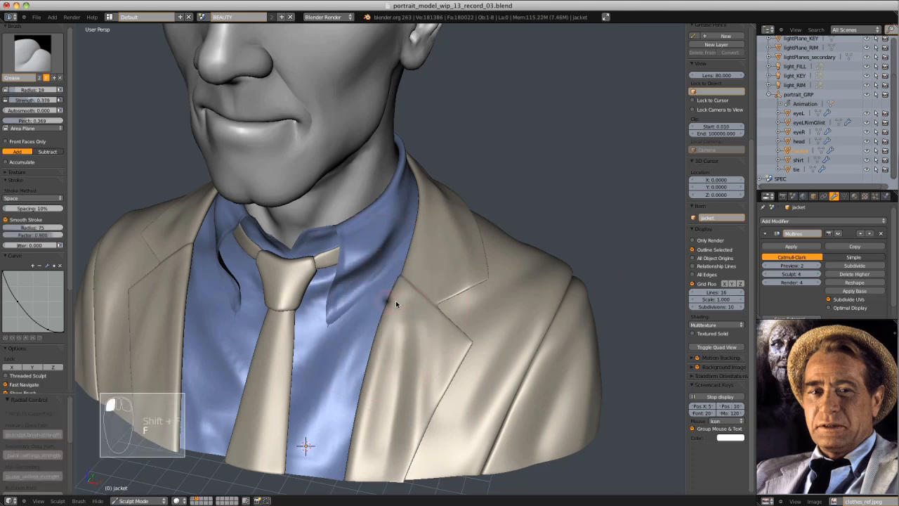
Crease a seam along the top edge of the left lapel with the Crease brush at radius about 16
{"action": "middle_click_drag", "start_coordinate": [410, 326], "coordinate": [444, 309]}
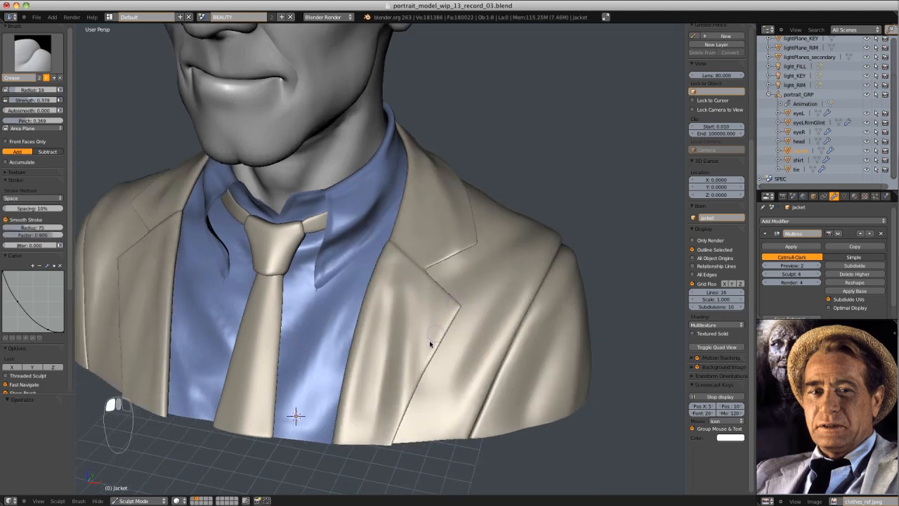
{"action": "mouse_move", "coordinate": [361, 493]}
{"action": "middle_mouse_down"}
{"action": "mouse_move", "coordinate": [413, 271]}
{"action": "mouse_move", "coordinate": [371, 256]}
{"action": "middle_mouse_up"}
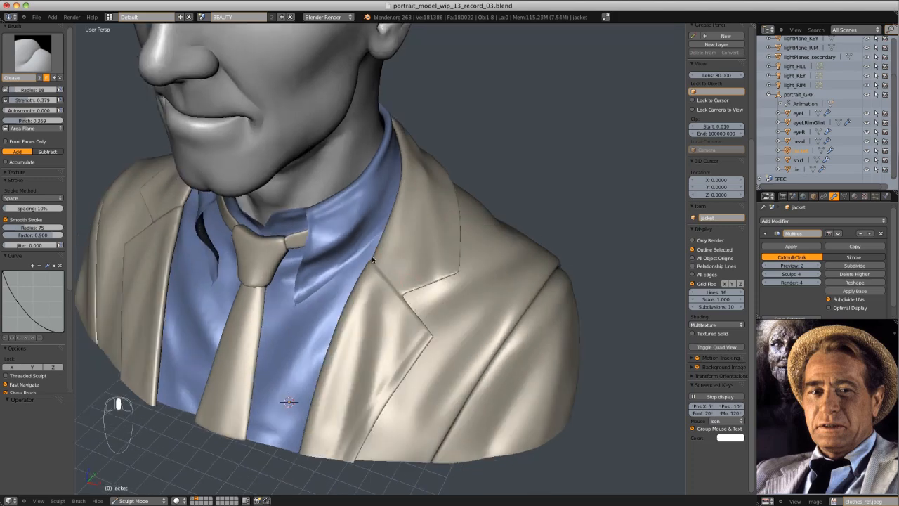
{"action": "left_click_drag", "start_coordinate": [412, 310], "coordinate": [413, 312]}
{"action": "mouse_move", "coordinate": [475, 243]}
{"action": "middle_mouse_down"}
{"action": "mouse_move", "coordinate": [396, 199]}
{"action": "mouse_move", "coordinate": [444, 237]}
{"action": "middle_mouse_up"}
{"action": "key", "text": "ctrl+z"}
{"action": "key", "text": "f"}
{"action": "left_click", "coordinate": [339, 267]}
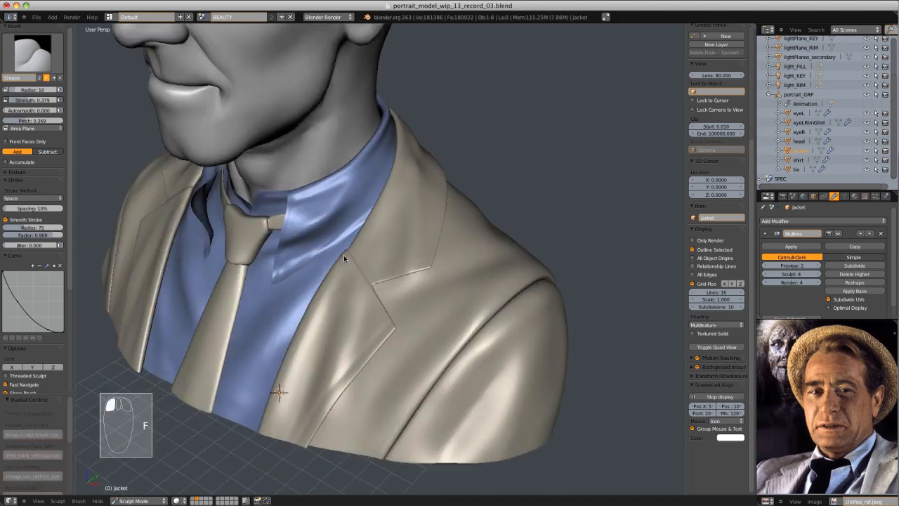
{"action": "left_click_drag", "start_coordinate": [344, 255], "coordinate": [397, 338]}
{"action": "mouse_move", "coordinate": [420, 340]}
{"action": "middle_mouse_down"}
{"action": "mouse_move", "coordinate": [485, 246]}
{"action": "mouse_move", "coordinate": [396, 320]}
{"action": "middle_mouse_up"}
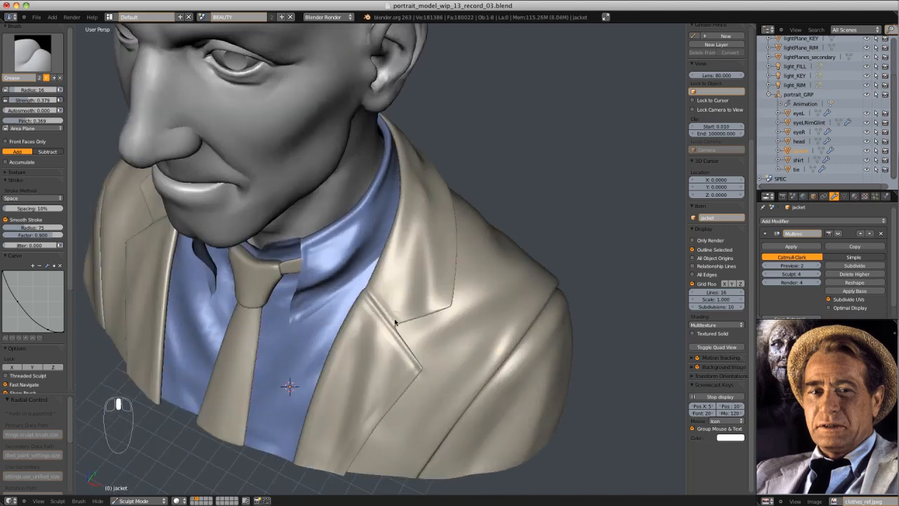
{"action": "key", "text": "ctrl+z"}
Set the Crease brush radius to 13 and crease the seam further along the left lapel's edges
{"action": "key", "text": "f"}
{"action": "left_click", "coordinate": [375, 323]}
{"action": "left_click_drag", "start_coordinate": [375, 323], "coordinate": [414, 380]}
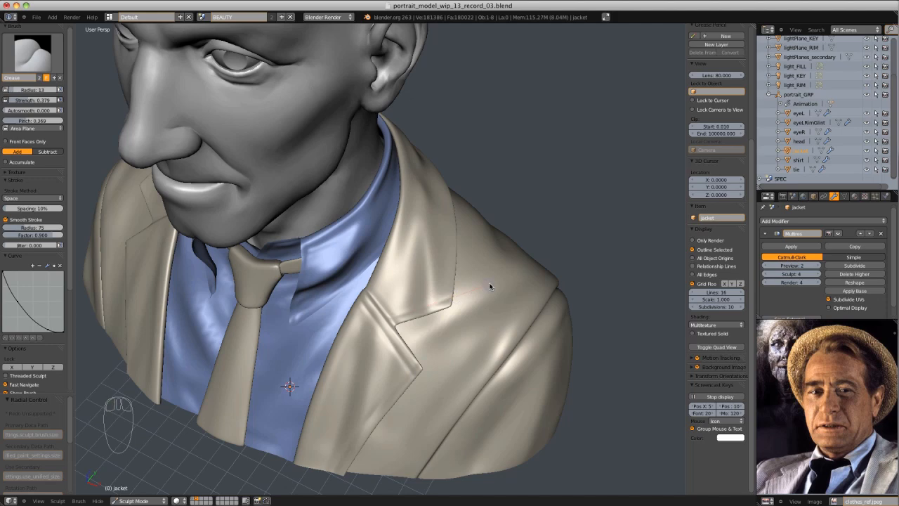
Crease a seam along the collar's outer edge over the left shoulder, undoing and redrawing poor strokes
{"action": "scroll", "coordinate": [482, 213], "scroll_direction": "down", "scroll_amount": 6}
{"action": "mouse_move", "coordinate": [482, 213]}
{"action": "middle_mouse_down"}
{"action": "mouse_move", "coordinate": [501, 188]}
{"action": "mouse_move", "coordinate": [521, 211]}
{"action": "mouse_move", "coordinate": [484, 222]}
{"action": "mouse_move", "coordinate": [319, 311]}
{"action": "middle_mouse_up"}
{"action": "scroll", "coordinate": [483, 222], "scroll_direction": "up", "scroll_amount": 4}
{"action": "left_click_drag", "start_coordinate": [255, 306], "coordinate": [320, 304]}
{"action": "key", "text": "ctrl+z"}
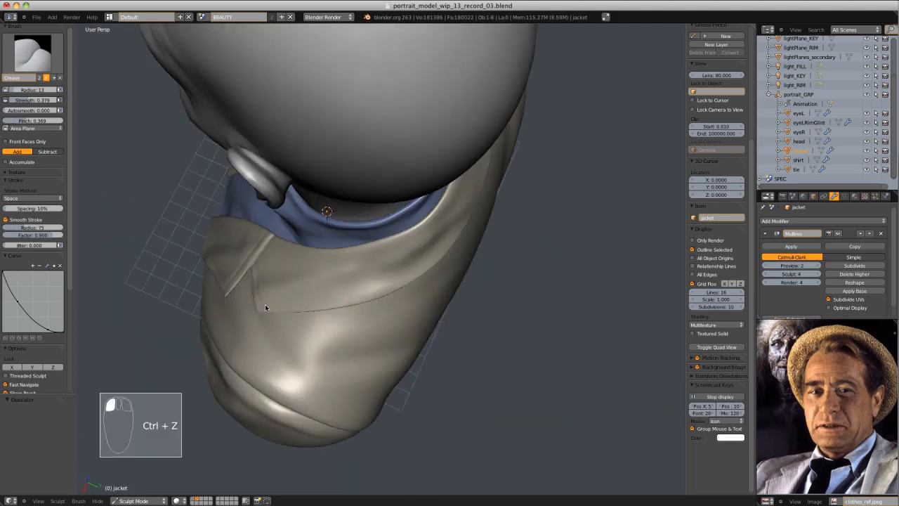
{"action": "left_click_drag", "start_coordinate": [265, 307], "coordinate": [333, 303]}
{"action": "key", "text": "ctrl+z"}
{"action": "left_click_drag", "start_coordinate": [257, 305], "coordinate": [312, 307]}
{"action": "middle_click_drag", "start_coordinate": [380, 295], "coordinate": [357, 260]}
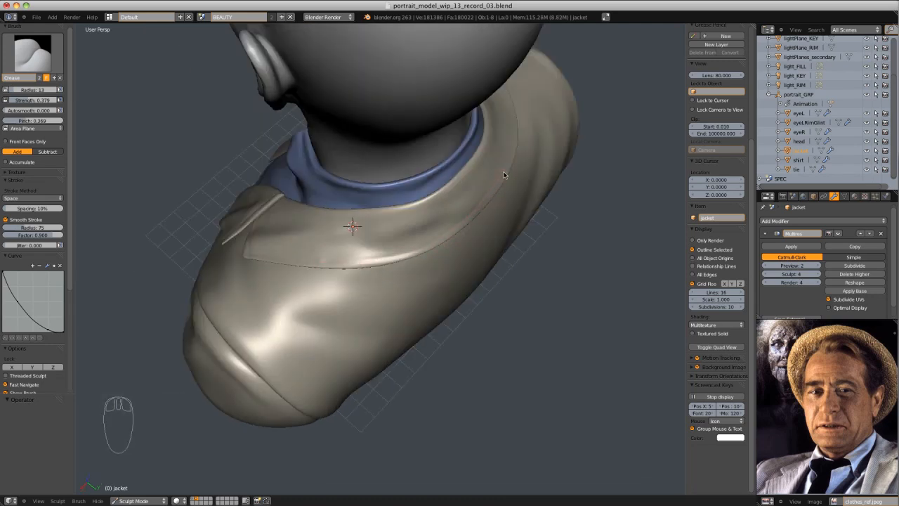
Continue the creased seam along the collar's outer edge around the back of the jacket
{"action": "mouse_move", "coordinate": [352, 260]}
{"action": "middle_mouse_down"}
{"action": "mouse_move", "coordinate": [555, 140]}
{"action": "mouse_move", "coordinate": [450, 221]}
{"action": "mouse_move", "coordinate": [315, 248]}
{"action": "middle_mouse_up"}
{"action": "key", "text": "ctrl+z"}
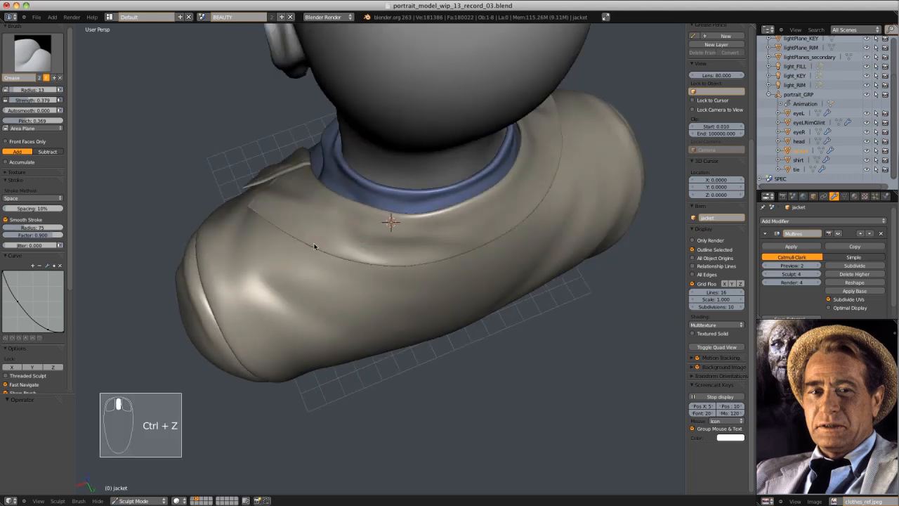
{"action": "left_click_drag", "start_coordinate": [305, 236], "coordinate": [344, 250]}
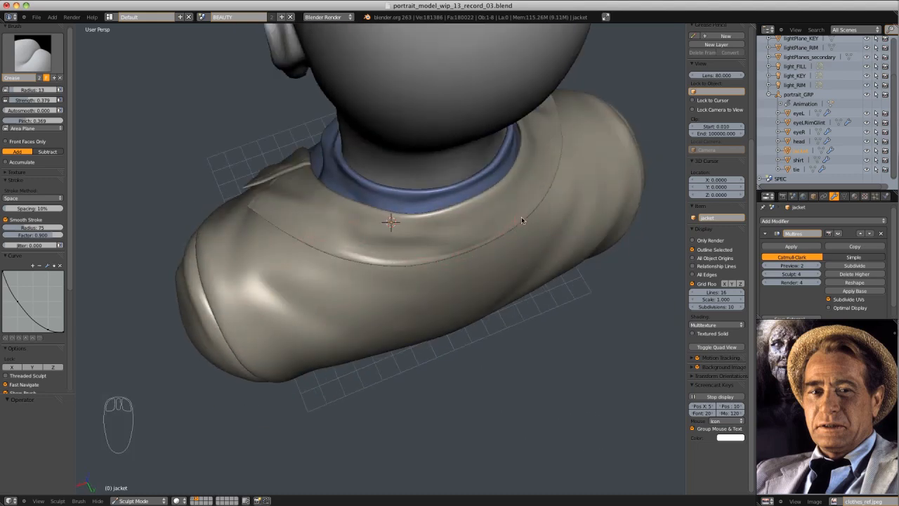
{"action": "middle_click_drag", "start_coordinate": [581, 213], "coordinate": [448, 253]}
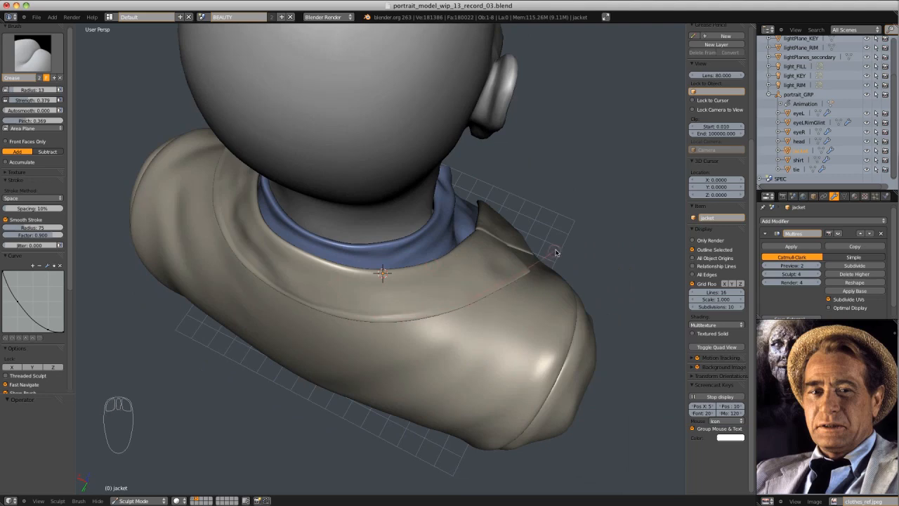
Crease matching seams along the right side's collar corner, lapel notch and outer lapel edge
{"action": "middle_click_drag", "start_coordinate": [555, 252], "coordinate": [291, 263]}
{"action": "key", "text": "ctrl+z"}
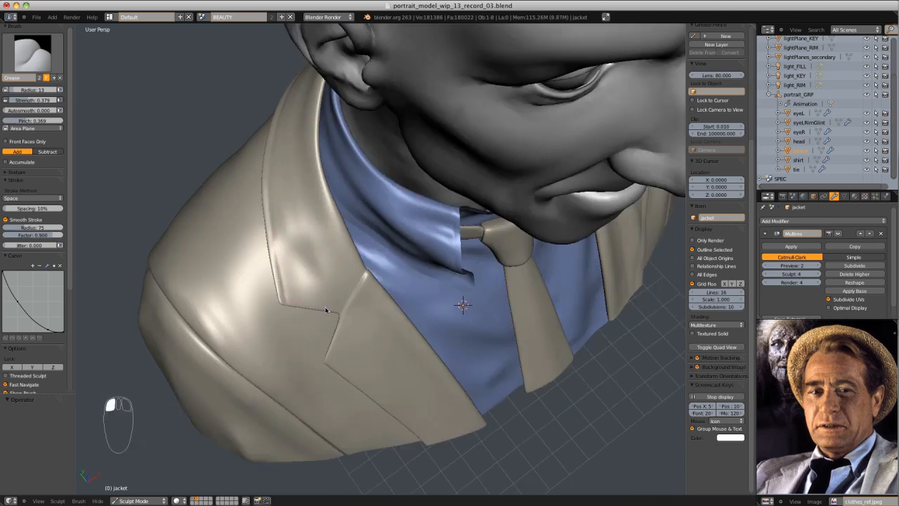
{"action": "middle_click_drag", "start_coordinate": [378, 312], "coordinate": [377, 208]}
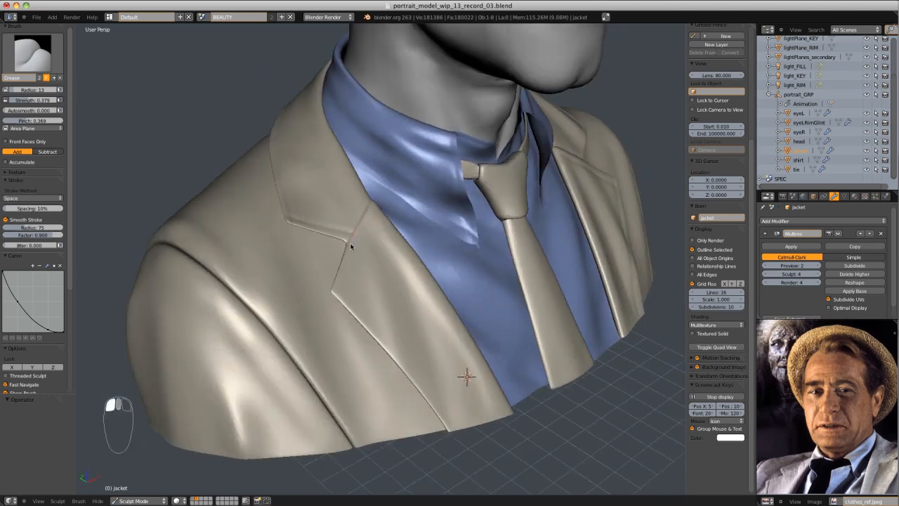
{"action": "middle_click_drag", "start_coordinate": [339, 260], "coordinate": [409, 260]}
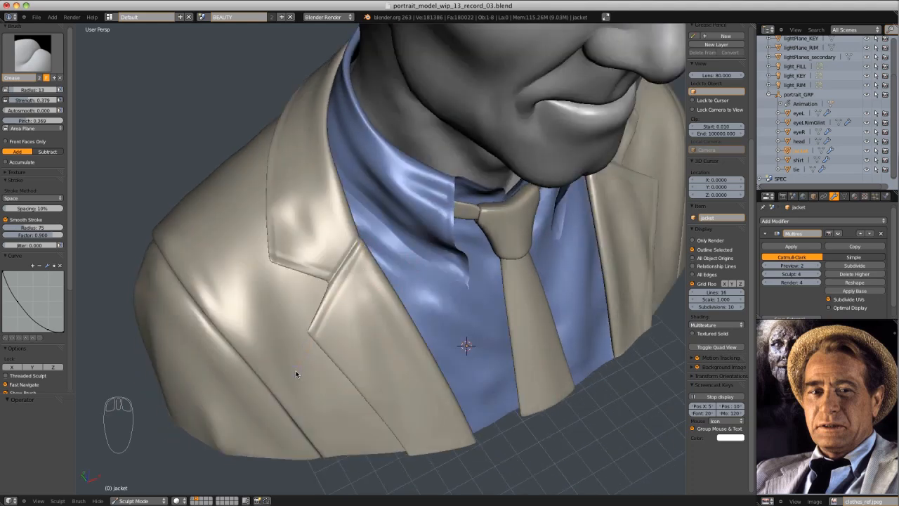
{"action": "middle_click_drag", "start_coordinate": [296, 374], "coordinate": [298, 276]}
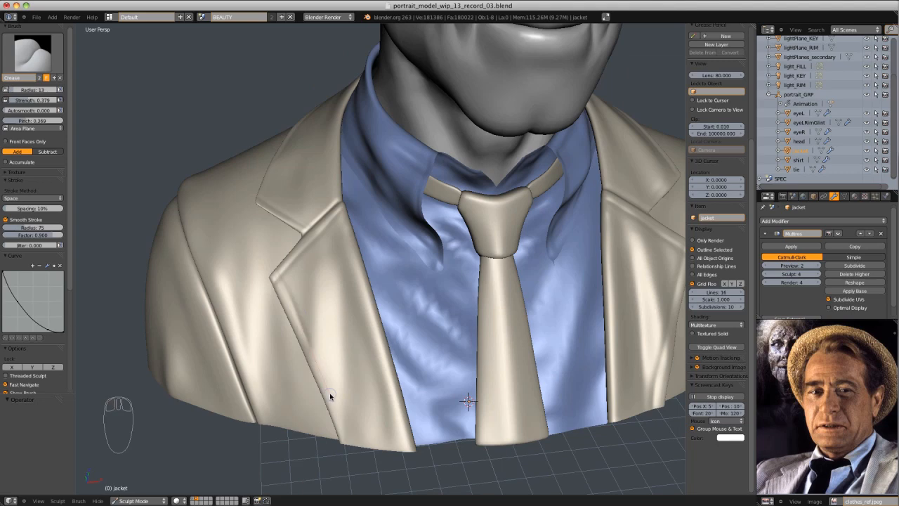
{"action": "key", "text": "ctrl+z"}
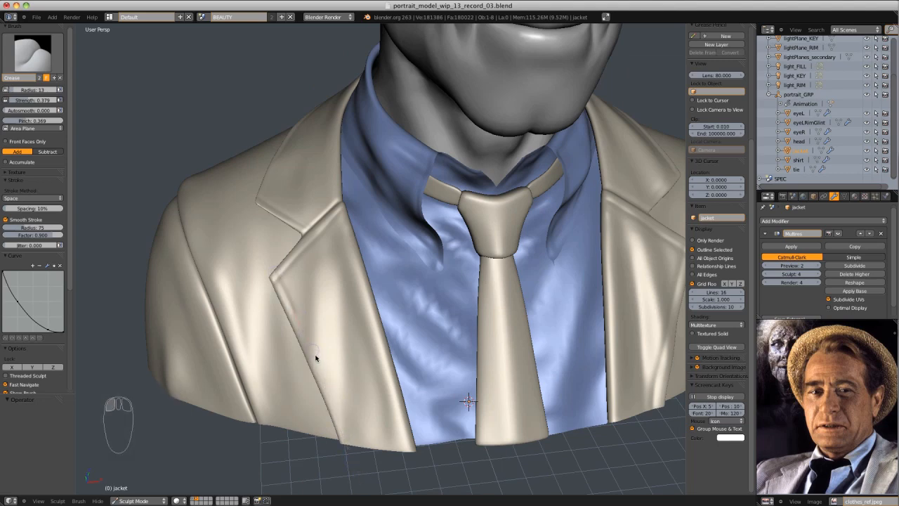
Examine the creased collar and lapel seams on the whole bust from the front and sides
{"action": "scroll", "coordinate": [386, 205], "scroll_direction": "down", "scroll_amount": 5}
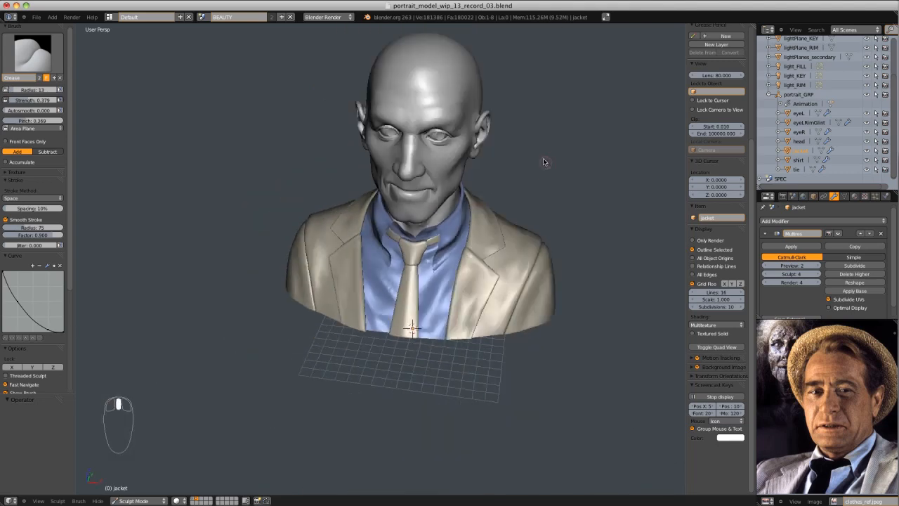
{"action": "middle_click_drag", "start_coordinate": [543, 161], "coordinate": [519, 144]}
{"action": "scroll", "coordinate": [402, 209], "scroll_direction": "up", "scroll_amount": 1}
{"action": "middle_click_drag", "start_coordinate": [402, 208], "coordinate": [379, 215]}
{"action": "scroll", "coordinate": [380, 215], "scroll_direction": "down", "scroll_amount": 3}
{"action": "middle_click_drag", "start_coordinate": [496, 135], "coordinate": [457, 156], "text": "shift"}
{"action": "scroll", "coordinate": [534, 155], "scroll_direction": "up", "scroll_amount": 2}
{"action": "middle_click_drag", "start_coordinate": [536, 156], "coordinate": [557, 209], "text": "shift"}
{"action": "middle_click_drag", "start_coordinate": [458, 279], "coordinate": [478, 246], "text": "shift"}
{"action": "scroll", "coordinate": [478, 246], "scroll_direction": "up", "scroll_amount": 3}
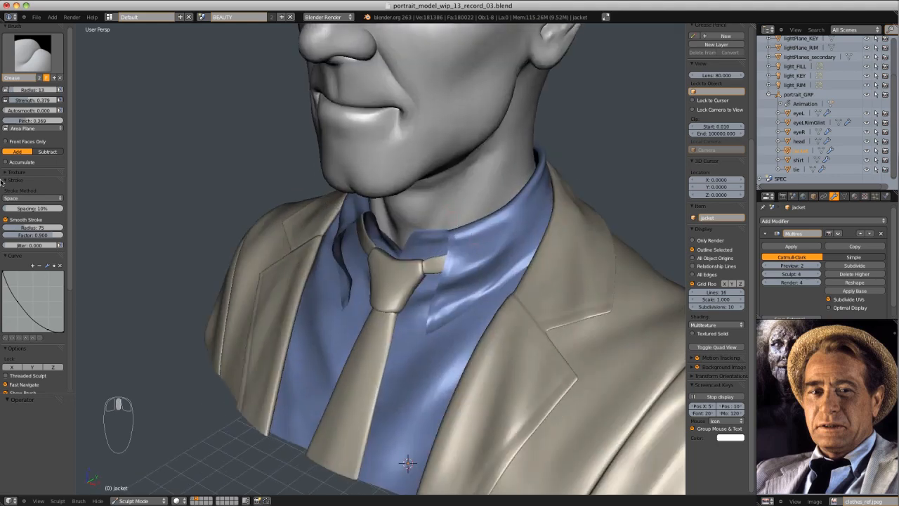
Switch to the Draw brush at radius about 28 and try a raised stroke on the right collar's corner
{"action": "key", "text": "d"}
{"action": "key", "text": "f"}
{"action": "left_click", "coordinate": [317, 298]}
{"action": "middle_click_drag", "start_coordinate": [322, 301], "coordinate": [450, 320]}
{"action": "scroll", "coordinate": [323, 304], "scroll_direction": "up", "scroll_amount": 2}
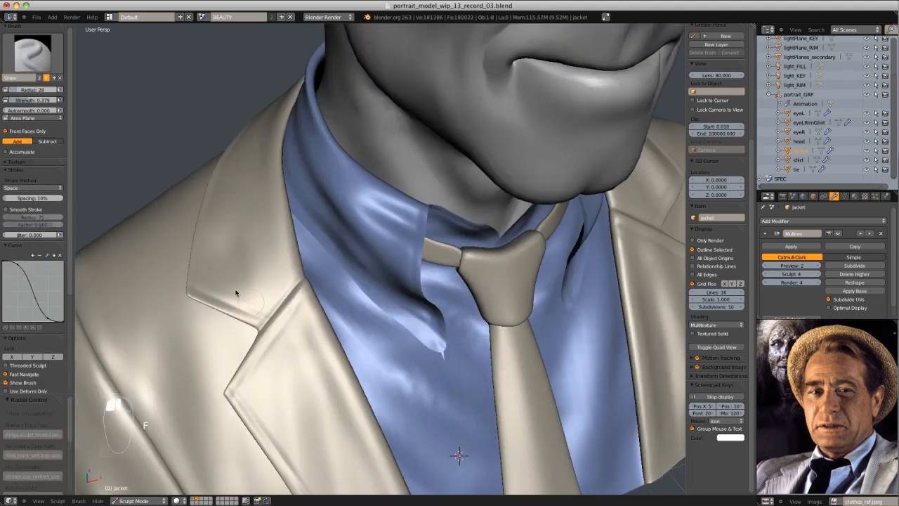
{"action": "mouse_move", "coordinate": [220, 297]}
{"action": "left_mouse_down"}
{"action": "mouse_move", "coordinate": [234, 310]}
{"action": "mouse_move", "coordinate": [264, 295]}
{"action": "left_mouse_up"}
{"action": "key", "text": "ctrl+z"}
Lower the Draw brush strength to 0.168 and build up small bumps along the right collar's lower edge
{"action": "key", "text": "shift+f"}
{"action": "left_click", "coordinate": [246, 304]}
{"action": "key", "text": "f"}
{"action": "left_click", "coordinate": [255, 298]}
{"action": "key", "text": "ctrl+z"}
{"action": "key", "text": "shift+f"}
{"action": "left_click", "coordinate": [277, 286]}
{"action": "key", "text": "f"}
{"action": "left_click", "coordinate": [255, 296]}
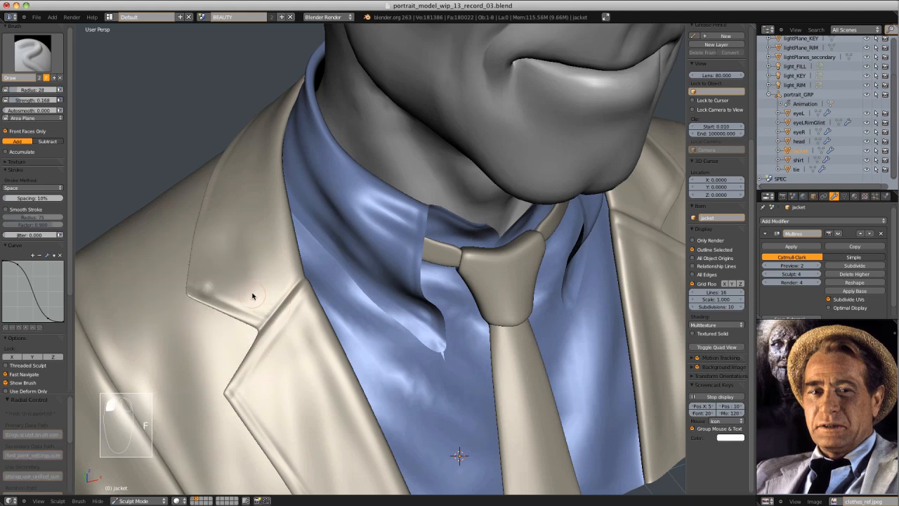
Build up and smooth small bumps along the right lapel's top edge at radius about 19 and strength 0.400
{"action": "middle_click_drag", "start_coordinate": [268, 269], "coordinate": [316, 344]}
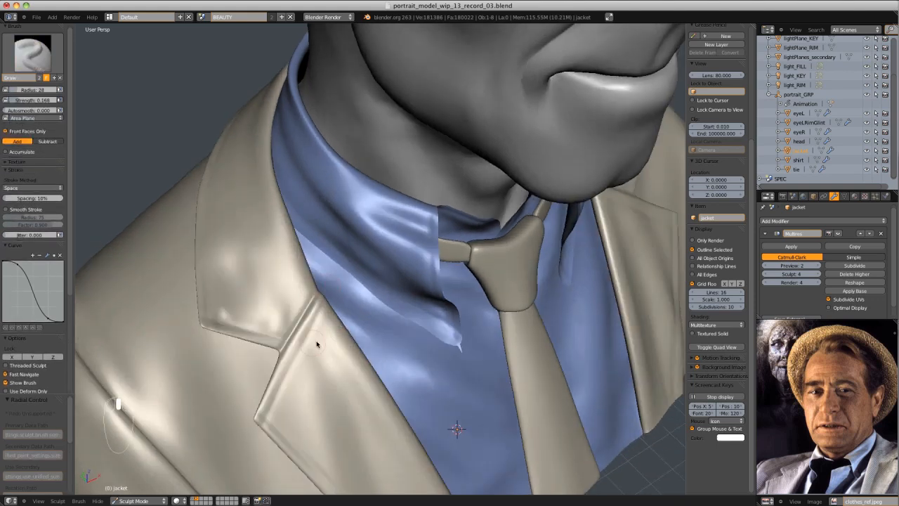
{"action": "key", "text": "ctrl+z"}
{"action": "mouse_move", "coordinate": [293, 391]}
{"action": "left_mouse_down"}
{"action": "mouse_move", "coordinate": [291, 373]}
{"action": "mouse_move", "coordinate": [293, 382]}
{"action": "left_mouse_up"}
{"action": "key", "text": "f"}
{"action": "left_click", "coordinate": [306, 379]}
{"action": "key", "text": "ctrl+z"}
{"action": "key", "text": "shift+f"}
{"action": "left_click", "coordinate": [301, 385]}
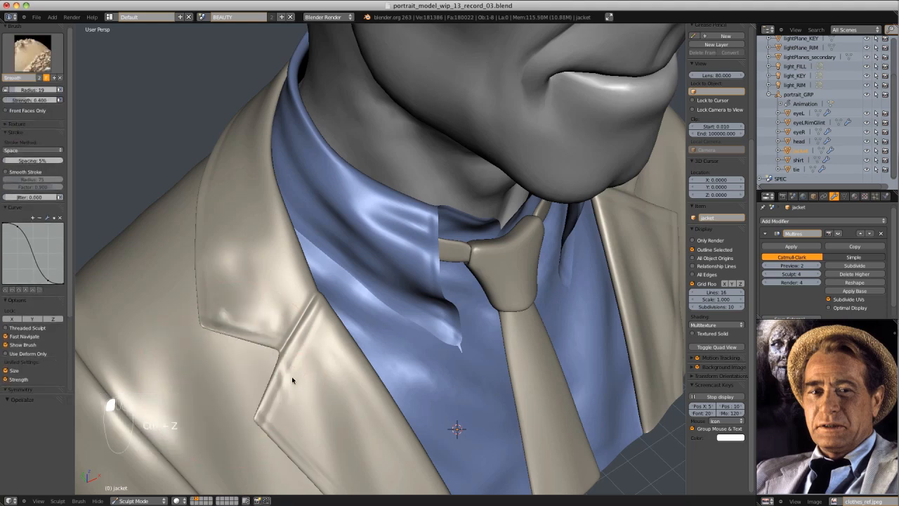
Sculpt puckers along the right lapel and collar seams with the SculptDraw brush at radius about 21 to 34
{"action": "middle_click_drag", "start_coordinate": [293, 381], "coordinate": [323, 295], "text": "ctrl"}
{"action": "mouse_move", "coordinate": [323, 295]}
{"action": "middle_mouse_down"}
{"action": "mouse_move", "coordinate": [361, 241]}
{"action": "mouse_move", "coordinate": [369, 263]}
{"action": "mouse_move", "coordinate": [275, 327]}
{"action": "mouse_move", "coordinate": [321, 311]}
{"action": "middle_mouse_up"}
{"action": "key", "text": "d"}
{"action": "key", "text": "f"}
{"action": "left_click", "coordinate": [281, 326]}
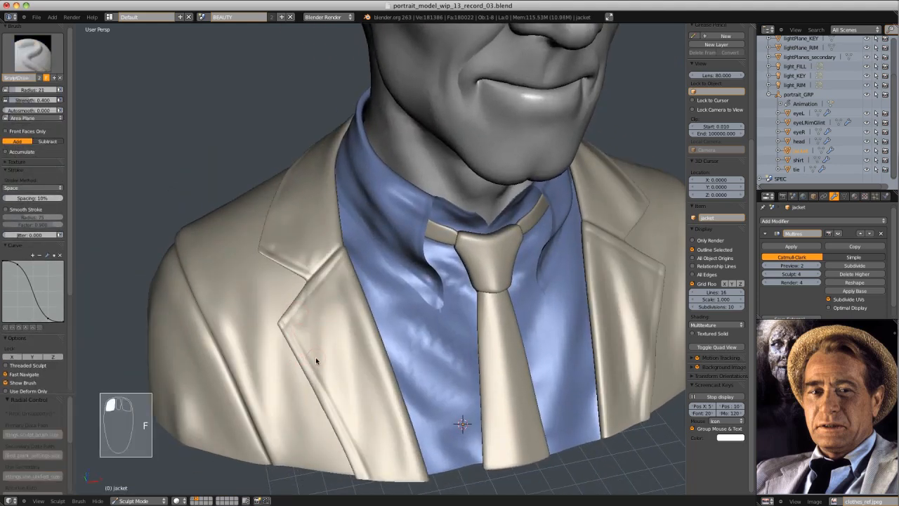
{"action": "middle_click_drag", "start_coordinate": [345, 367], "coordinate": [384, 251]}
{"action": "key", "text": "f"}
{"action": "left_click", "coordinate": [314, 409]}
{"action": "scroll", "coordinate": [356, 253], "scroll_direction": "up", "scroll_amount": 8}
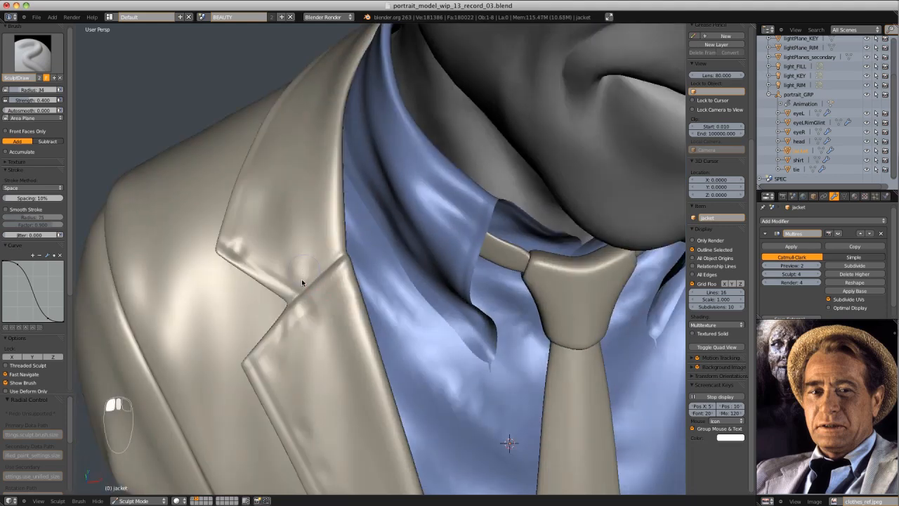
Raise the SculptDraw radius to about 60 and add puckers down the right lapel's surface and front edge
{"action": "key", "text": "f"}
{"action": "left_click", "coordinate": [345, 257]}
{"action": "mouse_move", "coordinate": [345, 257]}
{"action": "middle_mouse_down"}
{"action": "mouse_move", "coordinate": [337, 243]}
{"action": "mouse_move", "coordinate": [350, 228]}
{"action": "middle_mouse_up"}
{"action": "middle_click_drag", "start_coordinate": [372, 302], "coordinate": [352, 414]}
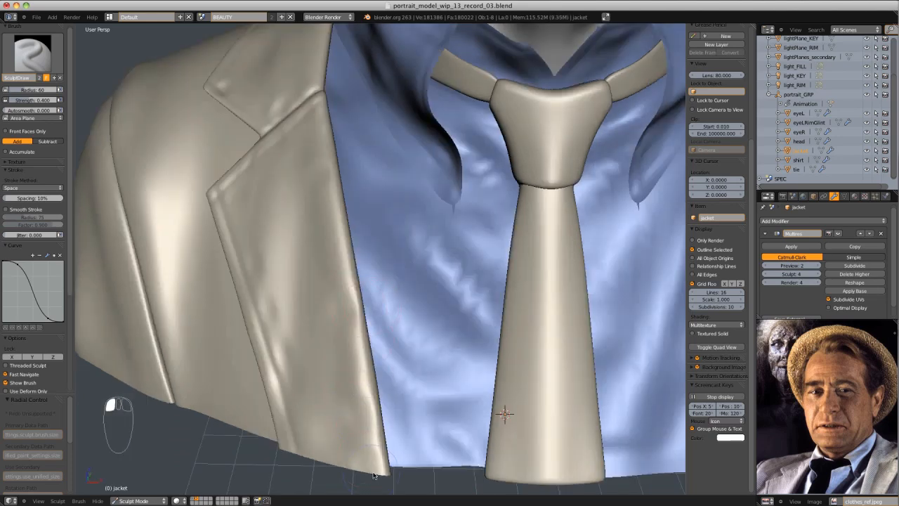
Sculpt soft wrinkles into the jacket's right chest beside the lapel at radius about 41 to 44
{"action": "scroll", "coordinate": [415, 330], "scroll_direction": "down", "scroll_amount": 4}
{"action": "mouse_move", "coordinate": [463, 218]}
{"action": "middle_mouse_down"}
{"action": "mouse_move", "coordinate": [466, 197]}
{"action": "mouse_move", "coordinate": [454, 190]}
{"action": "mouse_move", "coordinate": [507, 230]}
{"action": "middle_mouse_up"}
{"action": "scroll", "coordinate": [345, 245], "scroll_direction": "up", "scroll_amount": 2}
{"action": "key", "text": "f"}
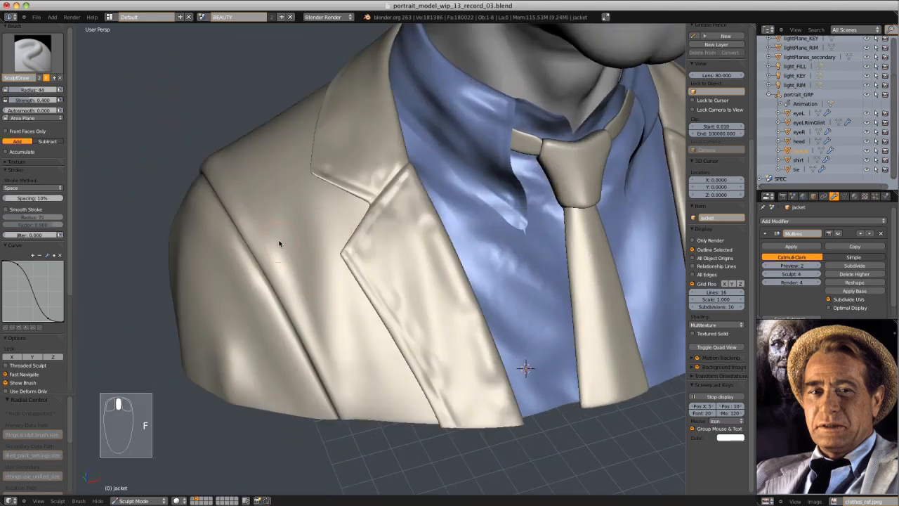
{"action": "key", "text": "f"}
{"action": "left_click", "coordinate": [363, 361]}
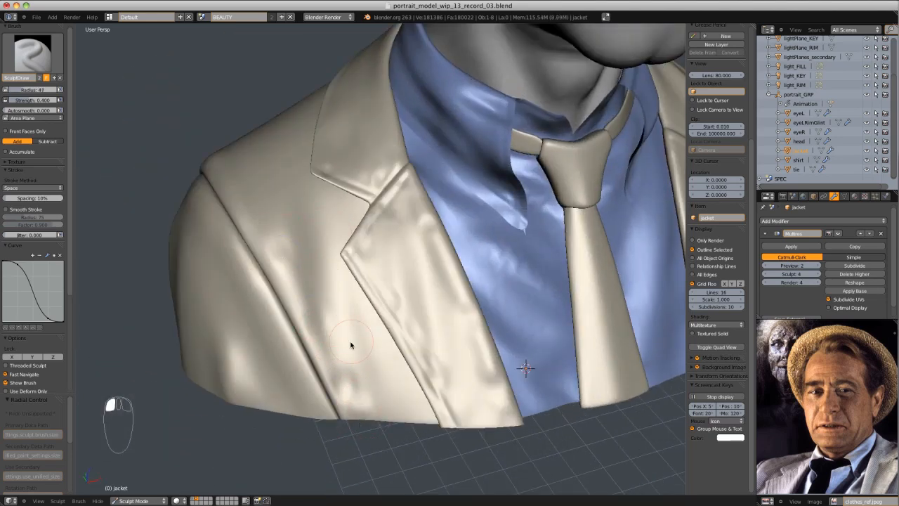
Set the SculptDraw strength to 0.506, rework the bump at the right collar's corner, and smooth it
{"action": "scroll", "coordinate": [351, 345], "scroll_direction": "down", "scroll_amount": 5}
{"action": "middle_click_drag", "start_coordinate": [487, 214], "coordinate": [537, 217]}
{"action": "scroll", "coordinate": [357, 191], "scroll_direction": "up", "scroll_amount": 7}
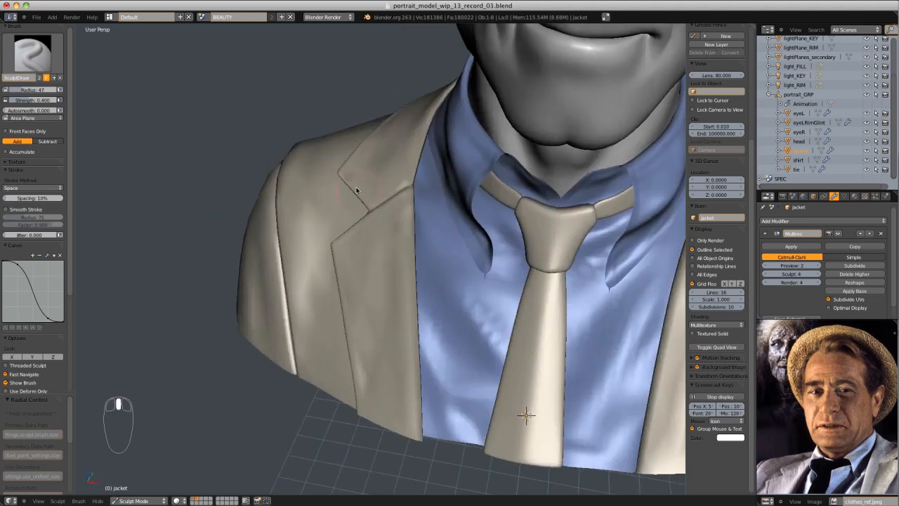
{"action": "key", "text": "shift+f"}
{"action": "left_click", "coordinate": [353, 235]}
{"action": "middle_click_drag", "start_coordinate": [353, 233], "coordinate": [405, 248]}
{"action": "key", "text": "ctrl+z"}
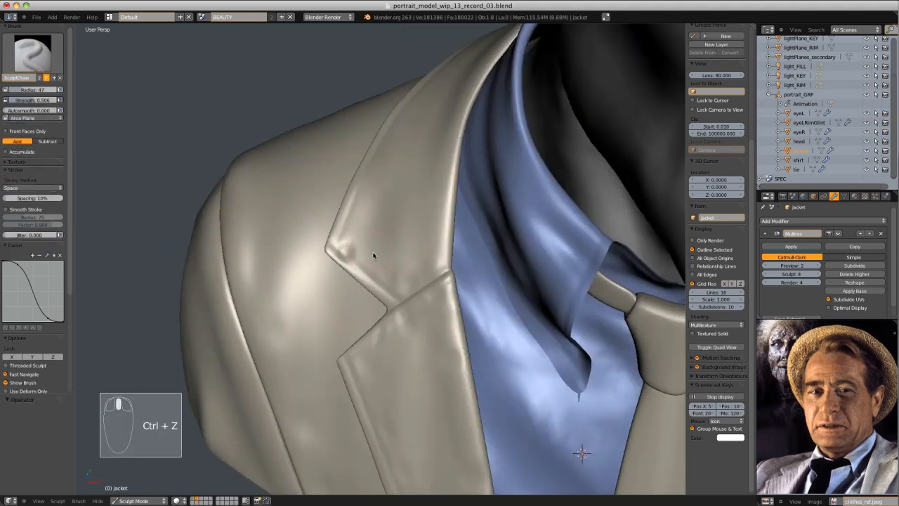
{"action": "key", "text": "f"}
{"action": "left_click", "coordinate": [360, 248]}
{"action": "left_click_drag", "start_coordinate": [360, 248], "coordinate": [345, 255], "text": "shift"}
Add puckers along the right collar toward the back with SculptDraw at strength 0.263 and radius about 29
{"action": "scroll", "coordinate": [405, 202], "scroll_direction": "down", "scroll_amount": 4}
{"action": "key", "text": "shift+f"}
{"action": "mouse_move", "coordinate": [406, 202]}
{"action": "middle_mouse_down"}
{"action": "mouse_move", "coordinate": [413, 235]}
{"action": "mouse_move", "coordinate": [360, 273]}
{"action": "mouse_move", "coordinate": [375, 248]}
{"action": "middle_mouse_up"}
{"action": "left_click", "coordinate": [393, 236]}
{"action": "scroll", "coordinate": [397, 246], "scroll_direction": "up", "scroll_amount": 4}
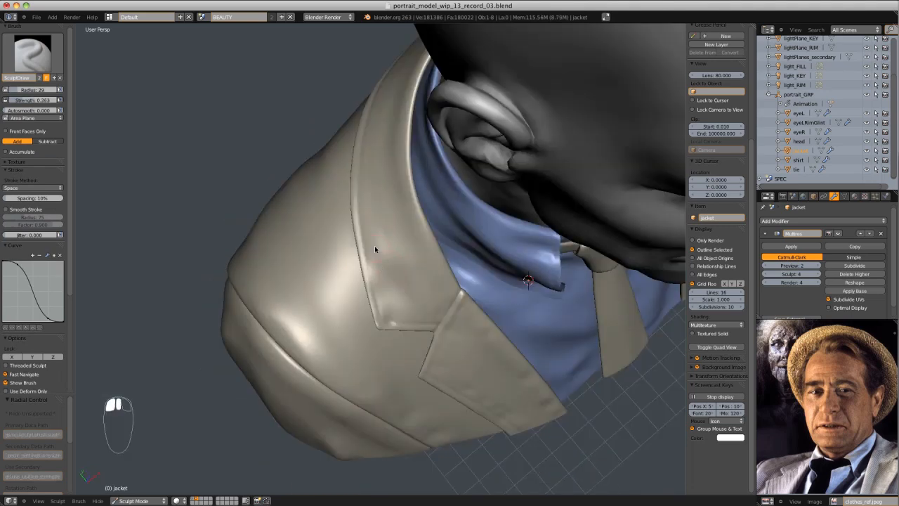
{"action": "middle_click_drag", "start_coordinate": [355, 195], "coordinate": [482, 236]}
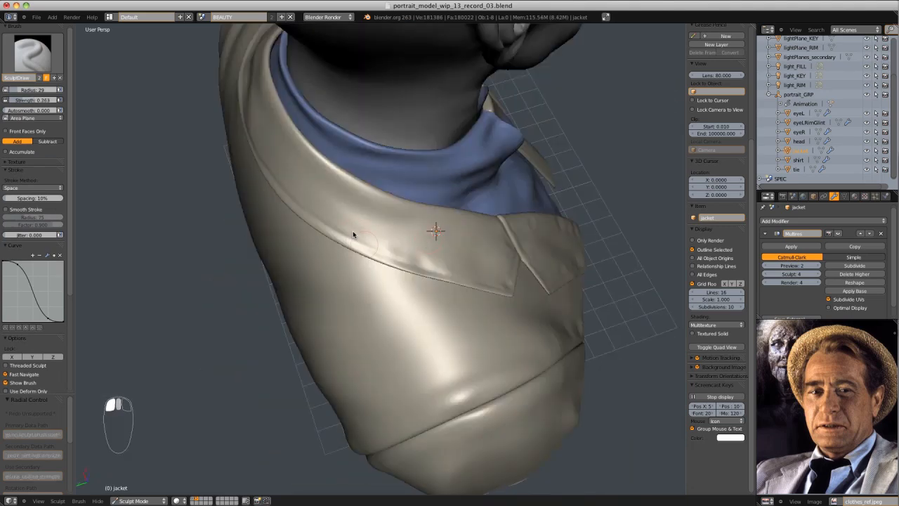
{"action": "middle_click_drag", "start_coordinate": [353, 234], "coordinate": [439, 299]}
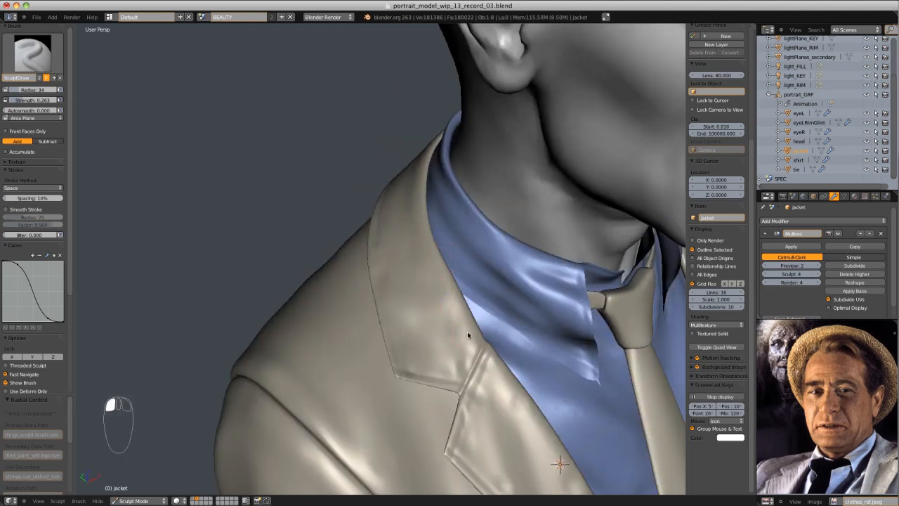
Smooth the puckers on the right side of the jacket's collar
{"action": "scroll", "coordinate": [460, 336], "scroll_direction": "down", "scroll_amount": 3}
{"action": "mouse_move", "coordinate": [453, 337]}
{"action": "middle_mouse_down"}
{"action": "mouse_move", "coordinate": [529, 280]}
{"action": "mouse_move", "coordinate": [480, 311]}
{"action": "mouse_move", "coordinate": [422, 302]}
{"action": "middle_mouse_up"}
{"action": "left_click_drag", "start_coordinate": [422, 302], "coordinate": [375, 300], "text": "shift"}
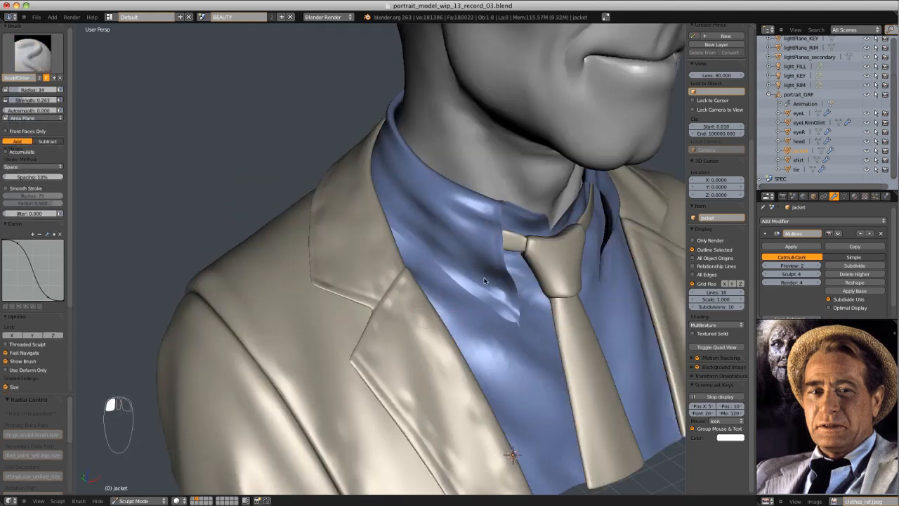
Carve creases into the jacket's right chest and lapel with the Crease brush at strength 0.263, starting at radius 59
{"action": "scroll", "coordinate": [421, 281], "scroll_direction": "down", "scroll_amount": 4}
{"action": "mouse_move", "coordinate": [422, 281]}
{"action": "middle_mouse_down"}
{"action": "mouse_move", "coordinate": [496, 207]}
{"action": "mouse_move", "coordinate": [511, 204]}
{"action": "mouse_move", "coordinate": [364, 281]}
{"action": "mouse_move", "coordinate": [347, 299]}
{"action": "middle_mouse_up"}
{"action": "scroll", "coordinate": [511, 204], "scroll_direction": "up", "scroll_amount": 3}
{"action": "key", "text": "shift+c"}
{"action": "key", "text": "f"}
{"action": "left_click_drag", "start_coordinate": [347, 300], "coordinate": [335, 315]}
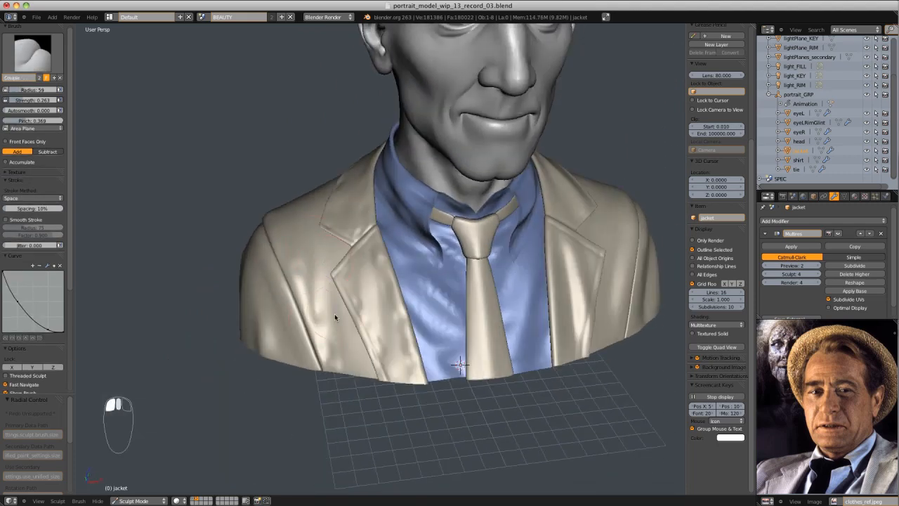
{"action": "middle_click_drag", "start_coordinate": [336, 315], "coordinate": [342, 309]}
{"action": "key", "text": "f"}
{"action": "left_click_drag", "start_coordinate": [343, 310], "coordinate": [379, 376]}
{"action": "mouse_move", "coordinate": [380, 337]}
{"action": "middle_mouse_down"}
{"action": "mouse_move", "coordinate": [366, 284]}
{"action": "mouse_move", "coordinate": [331, 293]}
{"action": "middle_mouse_up"}
Add soft folds to the right chest beside the lapel with the Draw brush, setting radius 35 and strength 0.138
{"action": "key", "text": "d"}
{"action": "key", "text": "f"}
{"action": "left_click", "coordinate": [331, 293]}
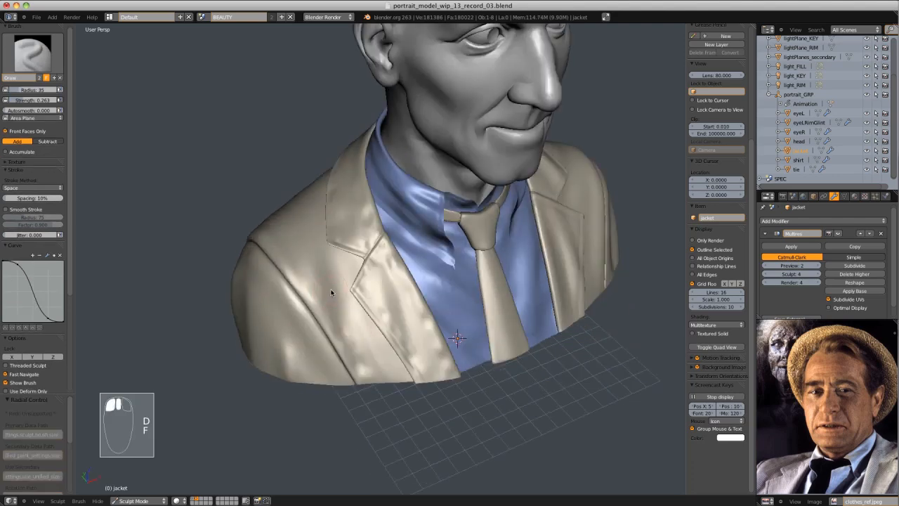
{"action": "key", "text": "ctrl+z"}
{"action": "left_click_drag", "start_coordinate": [313, 260], "coordinate": [388, 358]}
{"action": "key", "text": "shift+f"}
{"action": "left_click", "coordinate": [312, 255]}
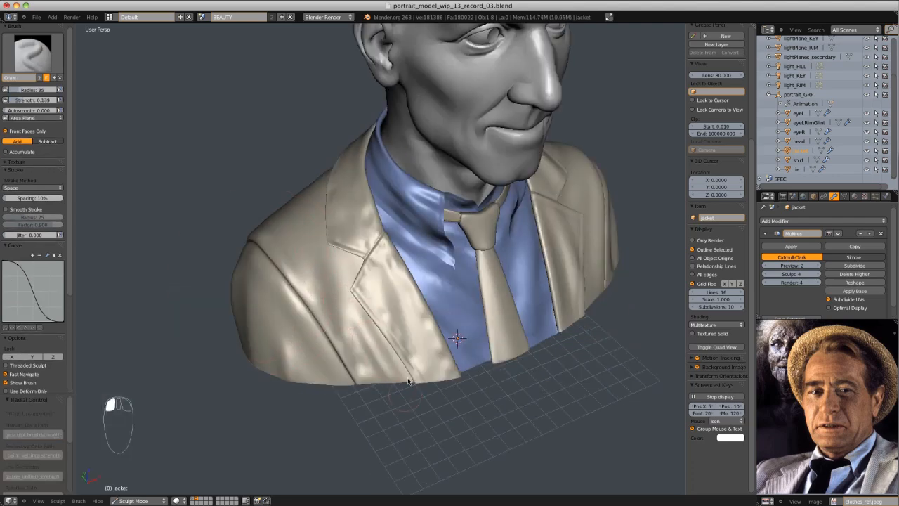
Add broad soft strokes over the jacket's right lapel at adjusted brush sizes and undo the last one
{"action": "mouse_move", "coordinate": [388, 352]}
{"action": "middle_mouse_down"}
{"action": "mouse_move", "coordinate": [330, 243]}
{"action": "mouse_move", "coordinate": [338, 259]}
{"action": "mouse_move", "coordinate": [331, 220]}
{"action": "mouse_move", "coordinate": [315, 242]}
{"action": "mouse_move", "coordinate": [453, 290]}
{"action": "mouse_move", "coordinate": [428, 265]}
{"action": "middle_mouse_up"}
{"action": "mouse_move", "coordinate": [429, 295]}
{"action": "left_mouse_down"}
{"action": "mouse_move", "coordinate": [423, 309]}
{"action": "mouse_move", "coordinate": [388, 327]}
{"action": "left_mouse_up"}
{"action": "key", "text": "f"}
{"action": "left_click", "coordinate": [454, 288]}
{"action": "key", "text": "f"}
{"action": "mouse_move", "coordinate": [388, 327]}
{"action": "middle_mouse_down"}
{"action": "mouse_move", "coordinate": [421, 295]}
{"action": "mouse_move", "coordinate": [373, 317]}
{"action": "mouse_move", "coordinate": [431, 305]}
{"action": "mouse_move", "coordinate": [366, 316]}
{"action": "middle_mouse_up"}
{"action": "key", "text": "ctrl+z"}
Set the Draw brush to radius 63 and strength 0.503, and smooth the folds on the jacket's right chest and lapel
{"action": "key", "text": "f"}
{"action": "left_click", "coordinate": [365, 352]}
{"action": "key", "text": "shift+f"}
{"action": "left_click", "coordinate": [355, 317]}
{"action": "mouse_move", "coordinate": [382, 309]}
{"action": "left_mouse_down", "text": "shift"}
{"action": "mouse_move", "coordinate": [400, 275]}
{"action": "mouse_move", "coordinate": [370, 335]}
{"action": "left_mouse_up", "text": "shift"}
{"action": "middle_click_drag", "start_coordinate": [329, 381], "coordinate": [366, 254], "text": "ctrl"}
{"action": "mouse_move", "coordinate": [562, 211]}
{"action": "middle_mouse_down"}
{"action": "mouse_move", "coordinate": [491, 203]}
{"action": "mouse_move", "coordinate": [456, 256]}
{"action": "mouse_move", "coordinate": [393, 279]}
{"action": "middle_mouse_up"}
{"action": "mouse_move", "coordinate": [385, 284]}
{"action": "left_mouse_down", "text": "shift"}
{"action": "mouse_move", "coordinate": [350, 304]}
{"action": "mouse_move", "coordinate": [340, 298]}
{"action": "left_mouse_up", "text": "shift"}
{"action": "middle_click_drag", "start_coordinate": [548, 224], "coordinate": [394, 204]}
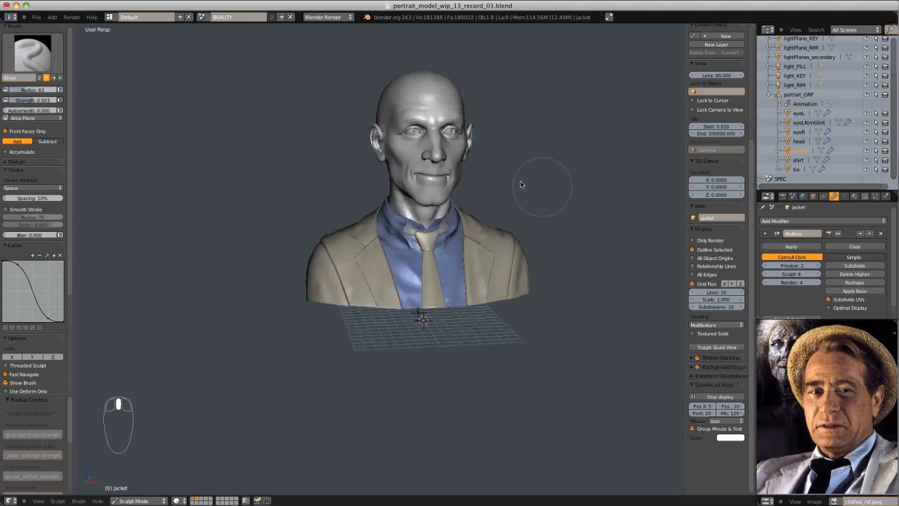
Sculpt folds into the right shoulder outside the collar with SculptDraw at radius about 48
{"action": "middle_click_drag", "start_coordinate": [522, 185], "coordinate": [449, 260]}
{"action": "middle_click_drag", "start_coordinate": [415, 221], "coordinate": [478, 232]}
{"action": "middle_click_drag", "start_coordinate": [373, 267], "coordinate": [350, 312], "text": "ctrl"}
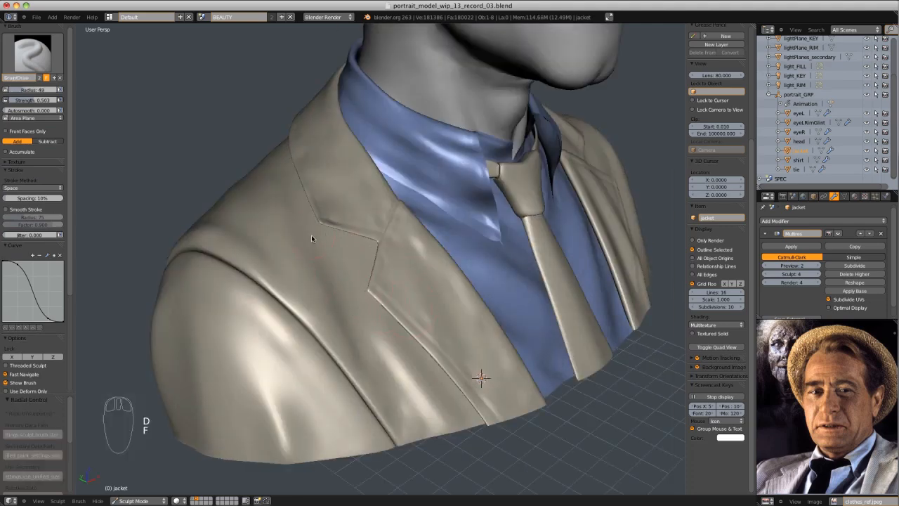
{"action": "key", "text": "f"}
{"action": "left_click", "coordinate": [289, 186]}
{"action": "left_click_drag", "start_coordinate": [309, 236], "coordinate": [306, 284]}
{"action": "middle_click_drag", "start_coordinate": [298, 209], "coordinate": [281, 260]}
{"action": "left_click_drag", "start_coordinate": [270, 264], "coordinate": [275, 302]}
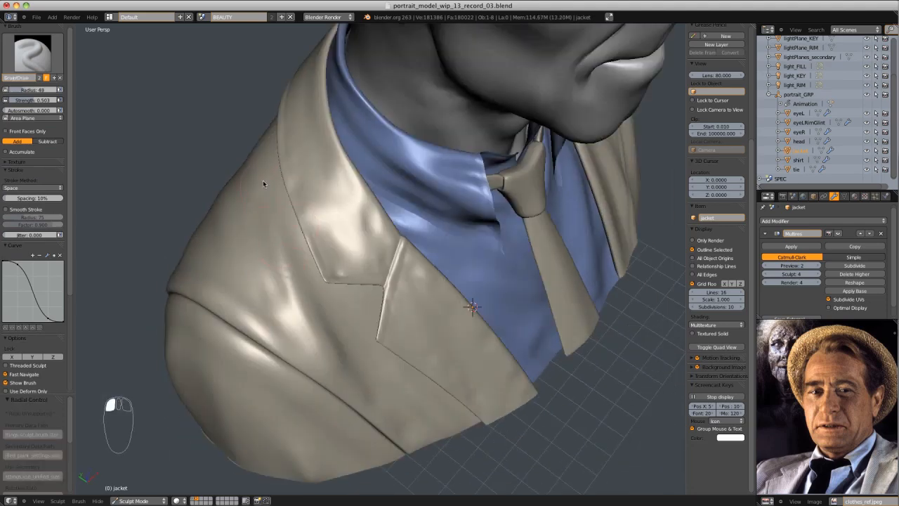
Smooth the new folds on the right shoulder beside the collar
{"action": "left_click_drag", "start_coordinate": [263, 182], "coordinate": [267, 218], "text": "shift"}
{"action": "middle_click_drag", "start_coordinate": [302, 225], "coordinate": [265, 161]}
{"action": "left_click_drag", "start_coordinate": [265, 161], "coordinate": [364, 167], "text": "shift"}
Carve folds into the jacket's left chest with SculptDraw at radius 50 and undo the last stroke
{"action": "mouse_move", "coordinate": [429, 260]}
{"action": "middle_mouse_down", "text": "ctrl"}
{"action": "mouse_move", "coordinate": [452, 190]}
{"action": "mouse_move", "coordinate": [397, 194]}
{"action": "middle_mouse_up", "text": "ctrl"}
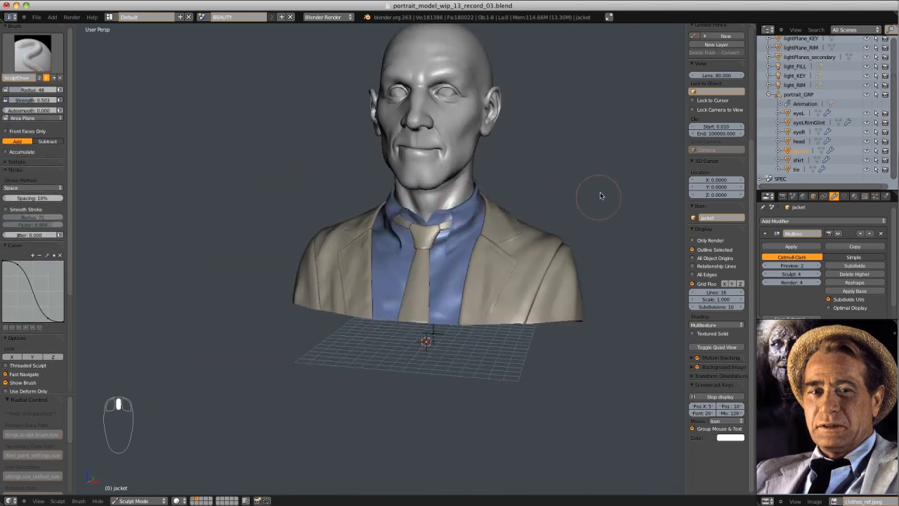
{"action": "middle_click_drag", "start_coordinate": [600, 196], "coordinate": [482, 315]}
{"action": "middle_click_drag", "start_coordinate": [486, 243], "coordinate": [465, 295]}
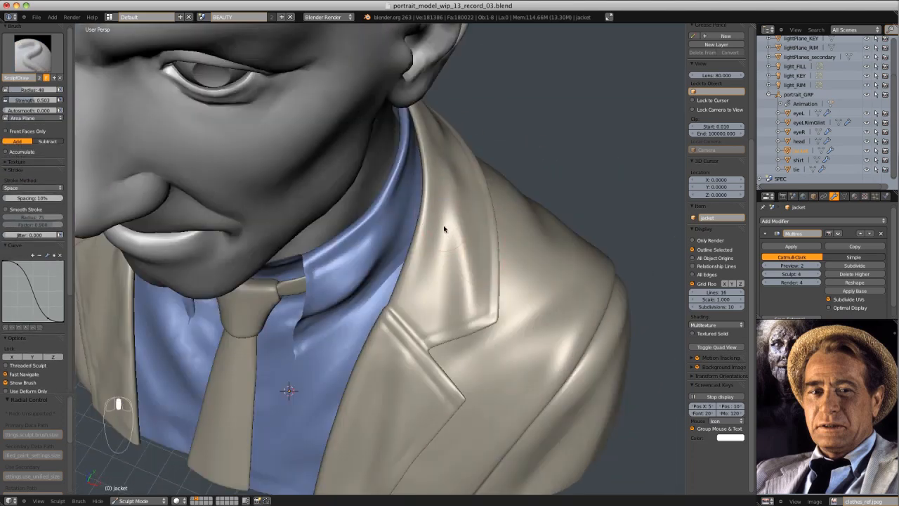
{"action": "mouse_move", "coordinate": [454, 195]}
{"action": "middle_mouse_down"}
{"action": "mouse_move", "coordinate": [458, 206]}
{"action": "mouse_move", "coordinate": [488, 175]}
{"action": "mouse_move", "coordinate": [539, 200]}
{"action": "mouse_move", "coordinate": [466, 257]}
{"action": "middle_mouse_up"}
{"action": "key", "text": "f"}
{"action": "left_click", "coordinate": [467, 258]}
{"action": "middle_click_drag", "start_coordinate": [539, 189], "coordinate": [496, 211]}
{"action": "left_click_drag", "start_coordinate": [497, 230], "coordinate": [450, 295], "text": "ctrl"}
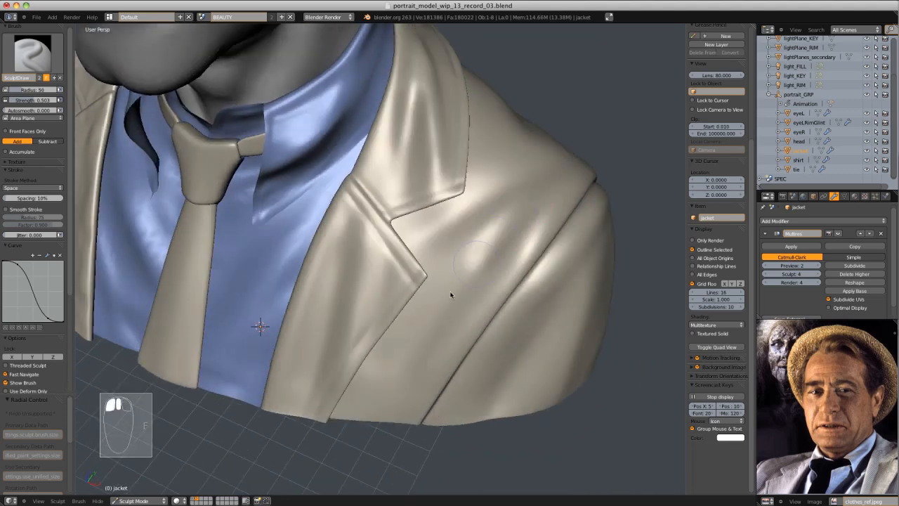
{"action": "mouse_move", "coordinate": [452, 295]}
{"action": "middle_mouse_down"}
{"action": "mouse_move", "coordinate": [543, 210]}
{"action": "mouse_move", "coordinate": [538, 255]}
{"action": "mouse_move", "coordinate": [470, 255]}
{"action": "middle_mouse_up"}
{"action": "key", "text": "ctrl+z"}
Sculpt folds over the top of the left shoulder with SculptDraw at strength 0.503, starting at radius 56
{"action": "middle_click_drag", "start_coordinate": [392, 268], "coordinate": [439, 288]}
{"action": "key", "text": "f"}
{"action": "left_click", "coordinate": [441, 289]}
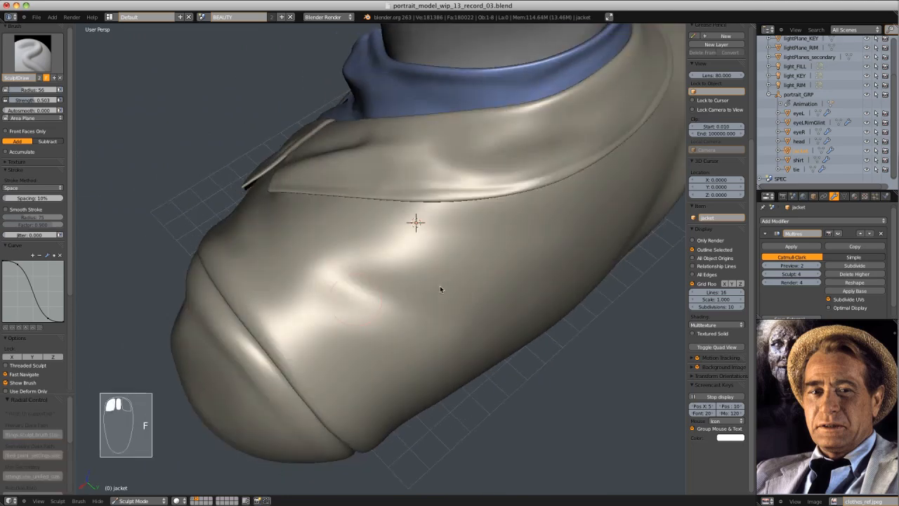
{"action": "key", "text": "f"}
{"action": "left_click", "coordinate": [293, 298]}
{"action": "mouse_move", "coordinate": [329, 303]}
{"action": "middle_mouse_down"}
{"action": "mouse_move", "coordinate": [395, 253]}
{"action": "mouse_move", "coordinate": [335, 206]}
{"action": "mouse_move", "coordinate": [353, 286]}
{"action": "mouse_move", "coordinate": [312, 246]}
{"action": "mouse_move", "coordinate": [445, 237]}
{"action": "mouse_move", "coordinate": [482, 183]}
{"action": "mouse_move", "coordinate": [440, 208]}
{"action": "mouse_move", "coordinate": [413, 253]}
{"action": "middle_mouse_up"}
{"action": "key", "text": "f"}
{"action": "left_click", "coordinate": [405, 252]}
Undo the last stroke, sculpt diagonal folds beside the left lapel with SculptDraw at radius 61, and smooth them
{"action": "middle_click_drag", "start_coordinate": [412, 193], "coordinate": [416, 230], "text": "ctrl"}
{"action": "key", "text": "ctrl+z"}
{"action": "left_click_drag", "start_coordinate": [414, 232], "coordinate": [347, 333]}
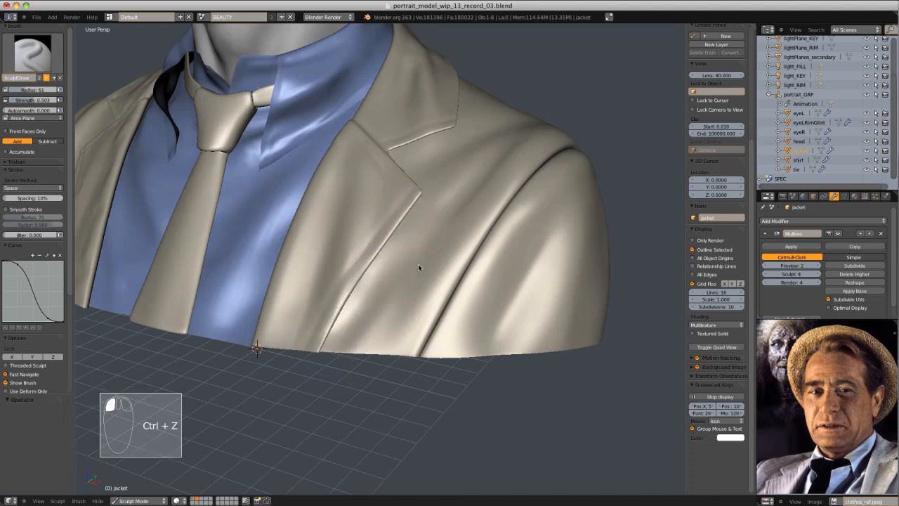
{"action": "left_click_drag", "start_coordinate": [418, 270], "coordinate": [376, 341]}
{"action": "left_click_drag", "start_coordinate": [407, 286], "coordinate": [423, 274], "text": "shift"}
{"action": "mouse_move", "coordinate": [524, 225]}
{"action": "middle_mouse_down"}
{"action": "mouse_move", "coordinate": [580, 249]}
{"action": "mouse_move", "coordinate": [511, 307]}
{"action": "mouse_move", "coordinate": [457, 235]}
{"action": "middle_mouse_up"}
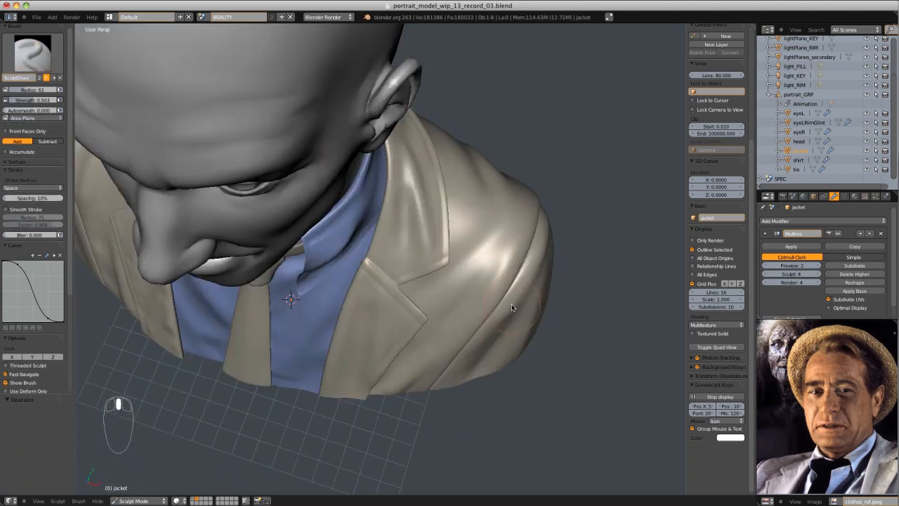
Undo the last stroke and rework the puckers on the jacket's left collar with a smaller brush
{"action": "key", "text": "f"}
{"action": "left_click", "coordinate": [363, 239]}
{"action": "middle_click_drag", "start_coordinate": [360, 166], "coordinate": [369, 204], "text": "ctrl"}
{"action": "key", "text": "ctrl+z"}
{"action": "key", "text": "i"}
{"action": "left_click_drag", "start_coordinate": [363, 86], "coordinate": [375, 148]}
{"action": "scroll", "coordinate": [375, 148], "scroll_direction": "down", "scroll_amount": 5}
{"action": "mouse_move", "coordinate": [485, 169]}
{"action": "middle_mouse_down"}
{"action": "mouse_move", "coordinate": [502, 122]}
{"action": "mouse_move", "coordinate": [492, 179]}
{"action": "middle_mouse_up"}
{"action": "scroll", "coordinate": [435, 216], "scroll_direction": "up", "scroll_amount": 3}
{"action": "scroll", "coordinate": [401, 235], "scroll_direction": "up", "scroll_amount": 4}
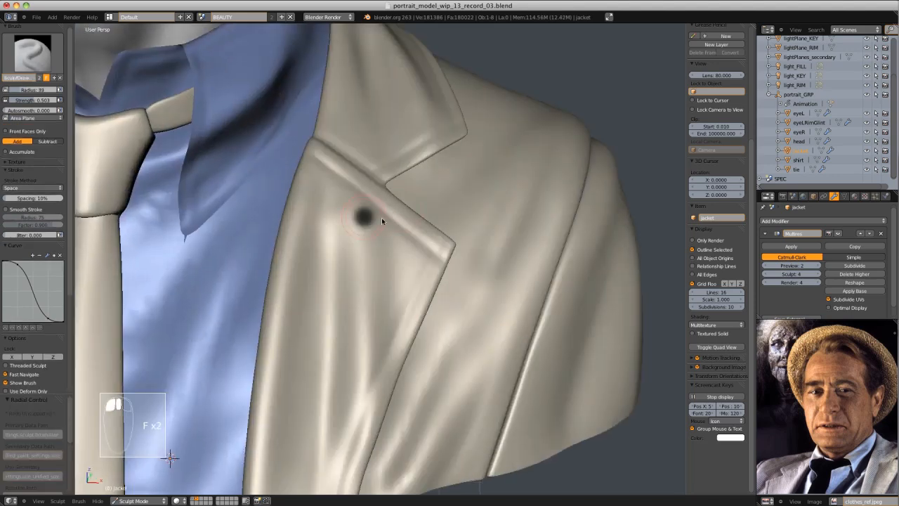
Tighten the left lapel's upper edge and corner with the Pinch brush at radius 23
{"action": "middle_click_drag", "start_coordinate": [382, 217], "coordinate": [377, 236]}
{"action": "key", "text": "p"}
{"action": "key", "text": "f"}
{"action": "left_click", "coordinate": [331, 247]}
{"action": "left_click_drag", "start_coordinate": [279, 192], "coordinate": [370, 306]}
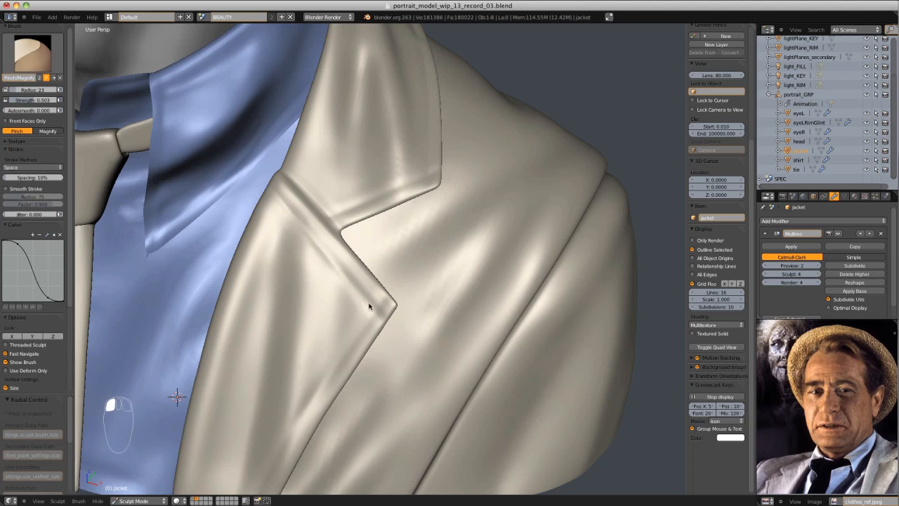
{"action": "middle_click_drag", "start_coordinate": [370, 318], "coordinate": [396, 271]}
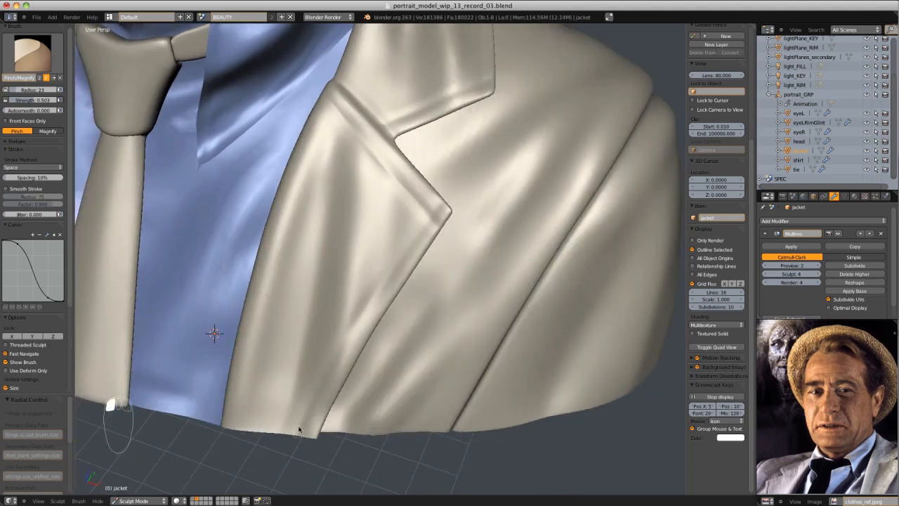
Crease a seam along the left lapel's outer edge with the Crease brush at radius 14 and Smooth Stroke enabled
{"action": "scroll", "coordinate": [368, 263], "scroll_direction": "down", "scroll_amount": 6}
{"action": "middle_click_drag", "start_coordinate": [428, 125], "coordinate": [496, 123]}
{"action": "scroll", "coordinate": [418, 222], "scroll_direction": "up", "scroll_amount": 4}
{"action": "middle_click_drag", "start_coordinate": [422, 222], "coordinate": [479, 210]}
{"action": "key", "text": "shift+c"}
{"action": "key", "text": "f"}
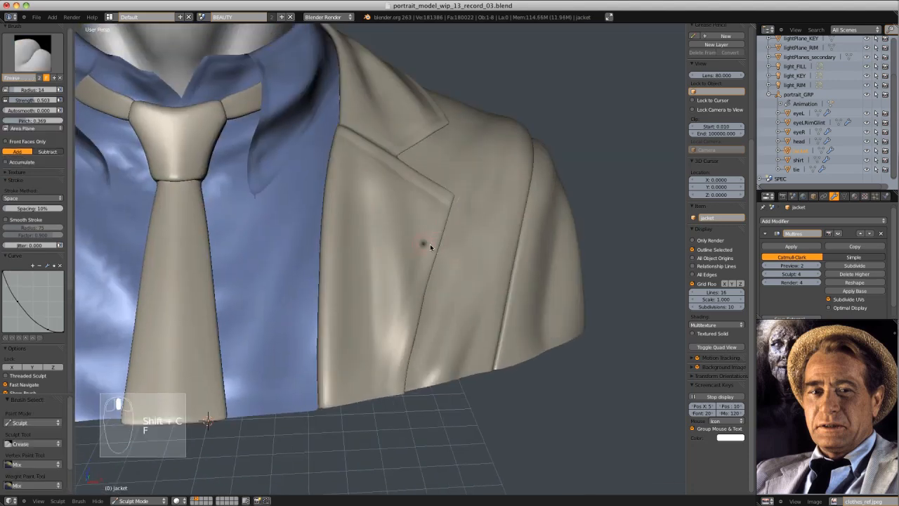
{"action": "left_click", "coordinate": [430, 244]}
{"action": "left_click_drag", "start_coordinate": [432, 228], "coordinate": [395, 379]}
{"action": "middle_click_drag", "start_coordinate": [455, 238], "coordinate": [437, 239]}
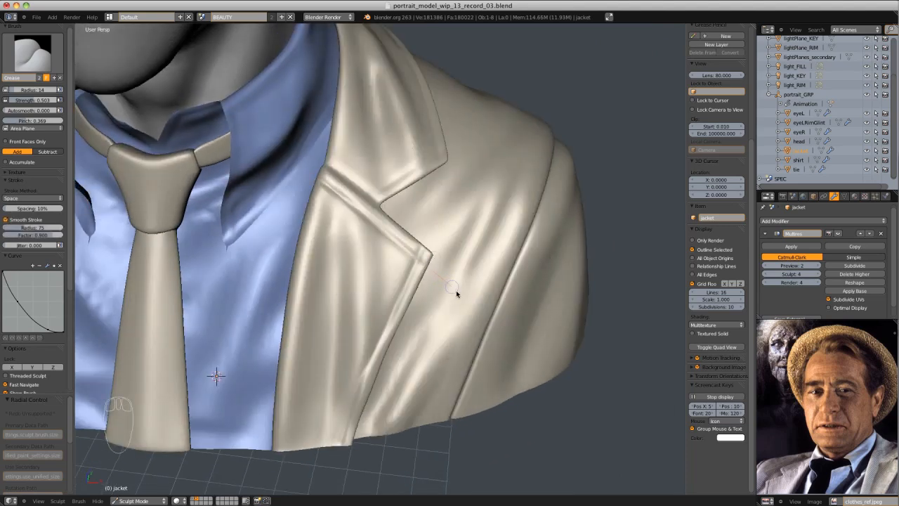
Crease the seam along the jacket's left collar edge and around toward the back of the neck
{"action": "middle_click_drag", "start_coordinate": [456, 290], "coordinate": [412, 199]}
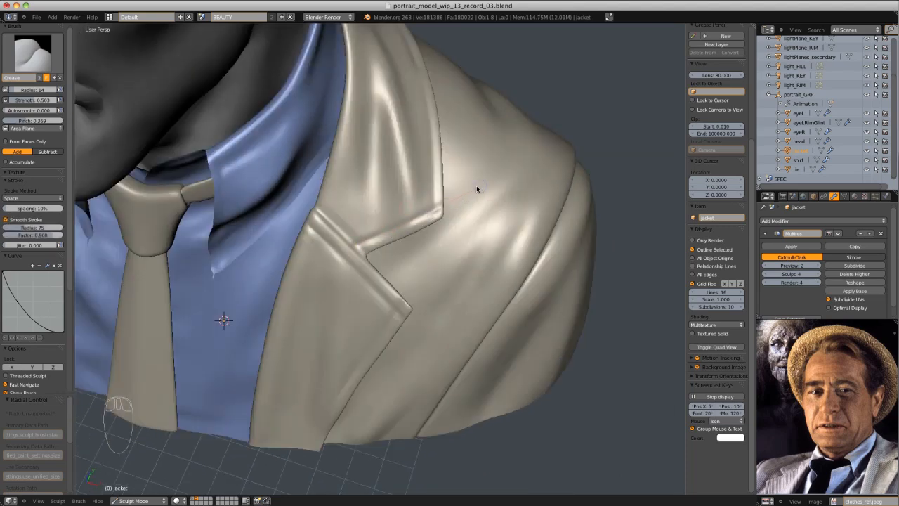
{"action": "middle_click_drag", "start_coordinate": [477, 185], "coordinate": [445, 127]}
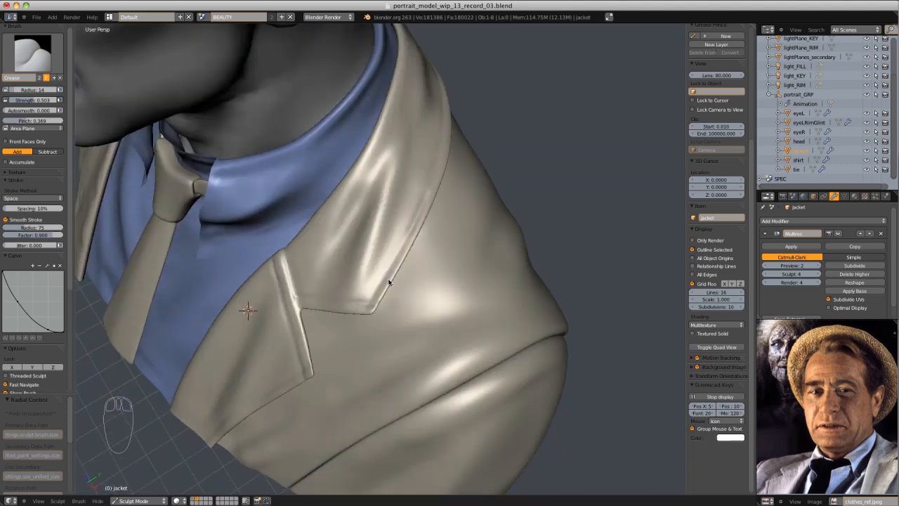
{"action": "middle_click_drag", "start_coordinate": [348, 340], "coordinate": [388, 296]}
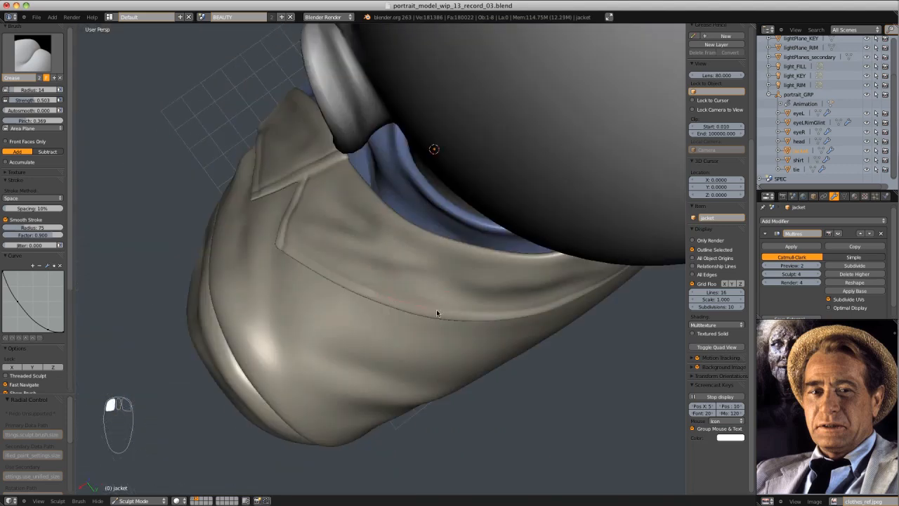
{"action": "middle_click_drag", "start_coordinate": [590, 290], "coordinate": [316, 281]}
Carry the collar seam around the back to the right collar corner, undoing and redrawing the last crease
{"action": "middle_click_drag", "start_coordinate": [317, 282], "coordinate": [482, 364]}
{"action": "middle_click_drag", "start_coordinate": [362, 406], "coordinate": [608, 352]}
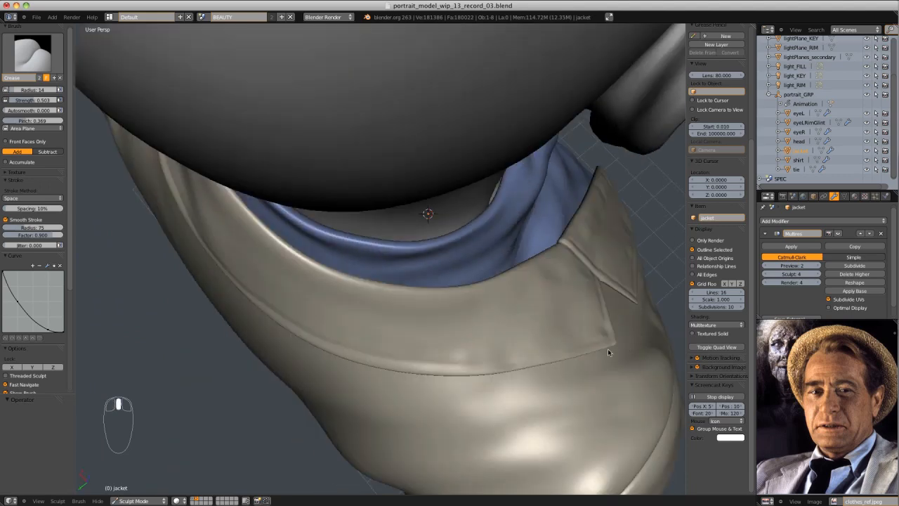
{"action": "key", "text": "ctrl+z"}
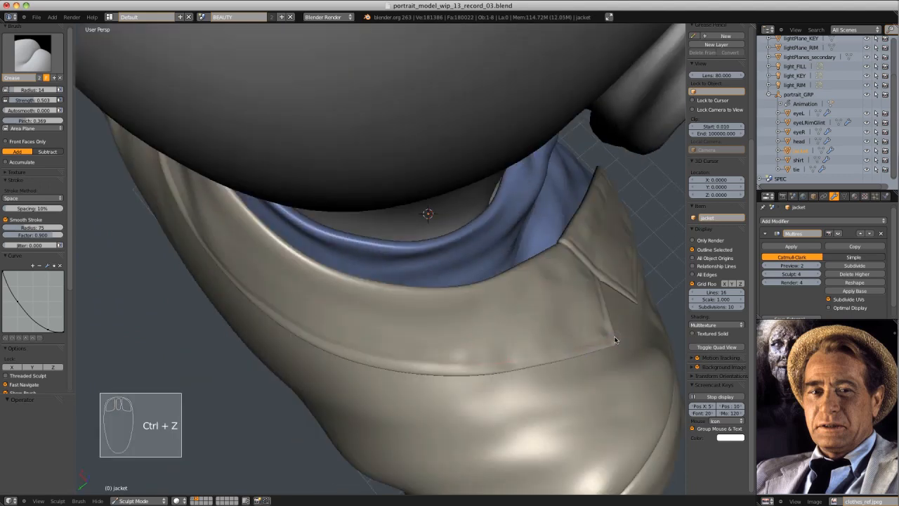
{"action": "left_click_drag", "start_coordinate": [615, 340], "coordinate": [503, 363]}
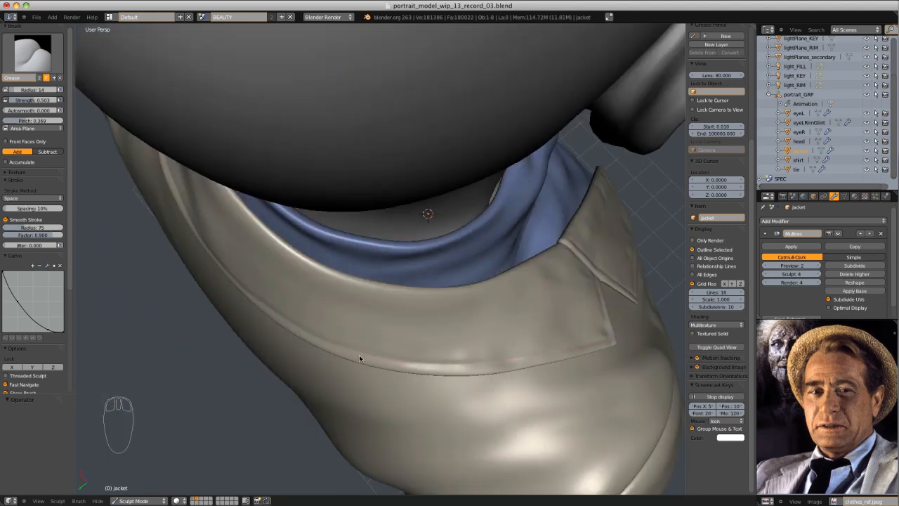
{"action": "mouse_move", "coordinate": [293, 333]}
{"action": "middle_mouse_down"}
{"action": "mouse_move", "coordinate": [449, 236]}
{"action": "mouse_move", "coordinate": [345, 187]}
{"action": "mouse_move", "coordinate": [383, 273]}
{"action": "mouse_move", "coordinate": [415, 307]}
{"action": "mouse_move", "coordinate": [379, 236]}
{"action": "mouse_move", "coordinate": [362, 296]}
{"action": "middle_mouse_up"}
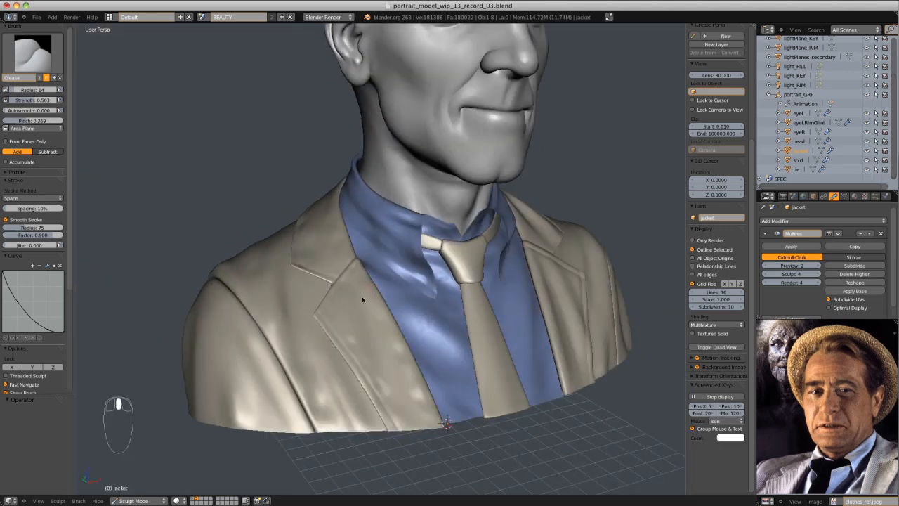
Add subtle folds to the right shoulder and chest with the Draw brush at radius 39 and strength 0.148
{"action": "key", "text": "d"}
{"action": "key", "text": "f"}
{"action": "left_click", "coordinate": [330, 291]}
{"action": "middle_click_drag", "start_coordinate": [302, 246], "coordinate": [300, 267]}
{"action": "left_click_drag", "start_coordinate": [284, 257], "coordinate": [284, 301]}
{"action": "key", "text": "ctrl+z"}
{"action": "key", "text": "shift+f"}
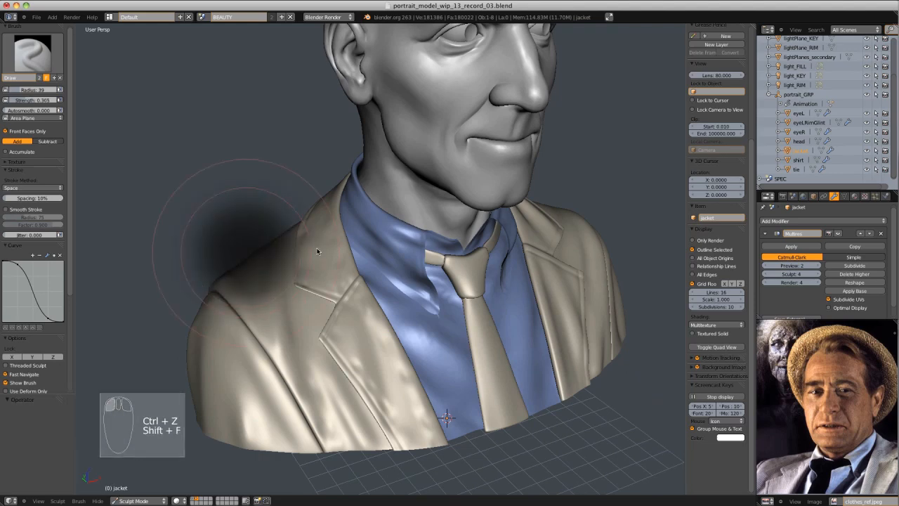
{"action": "left_click", "coordinate": [324, 251]}
{"action": "middle_click_drag", "start_coordinate": [281, 248], "coordinate": [287, 268]}
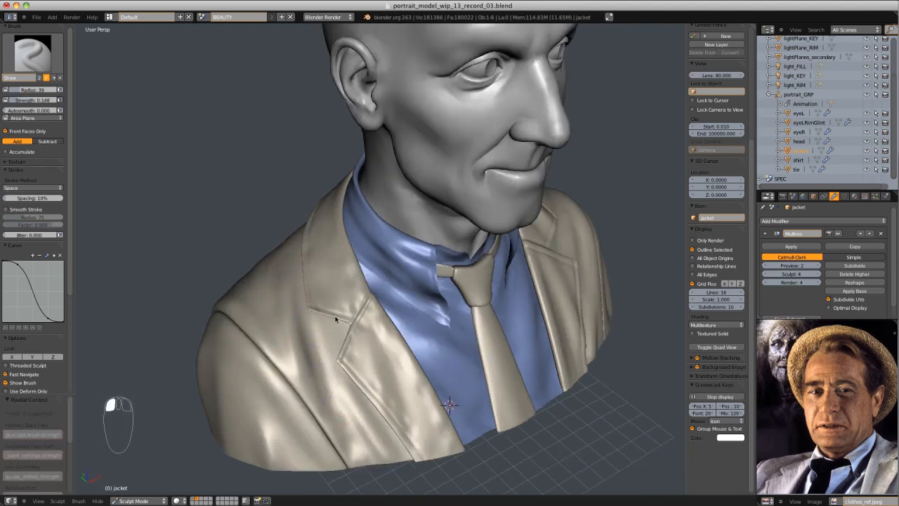
Try a soft fold on the left lapel with the Draw brush at radius 44
{"action": "scroll", "coordinate": [335, 320], "scroll_direction": "down", "scroll_amount": 5}
{"action": "middle_click_drag", "start_coordinate": [335, 319], "coordinate": [257, 278]}
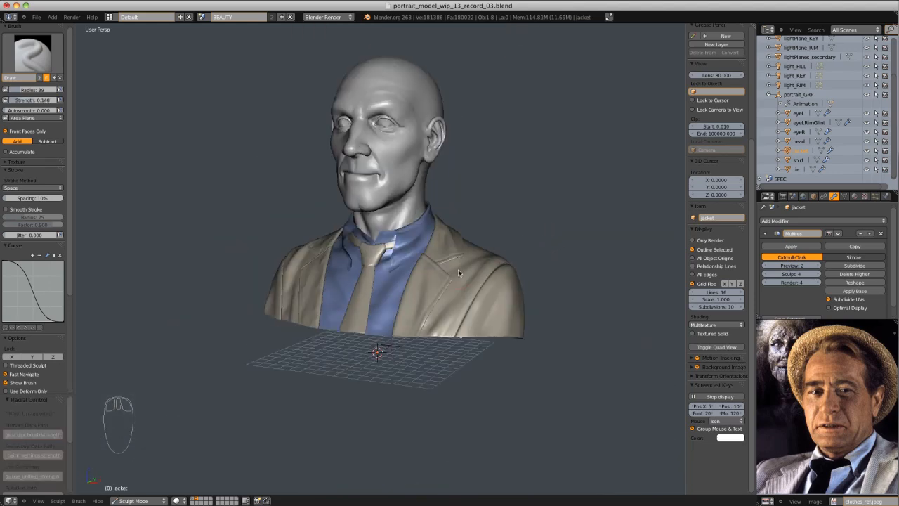
{"action": "scroll", "coordinate": [458, 270], "scroll_direction": "up", "scroll_amount": 2}
{"action": "key", "text": "f"}
{"action": "left_click", "coordinate": [451, 299]}
{"action": "key", "text": "ctrl+z"}
{"action": "scroll", "coordinate": [464, 281], "scroll_direction": "up", "scroll_amount": 2}
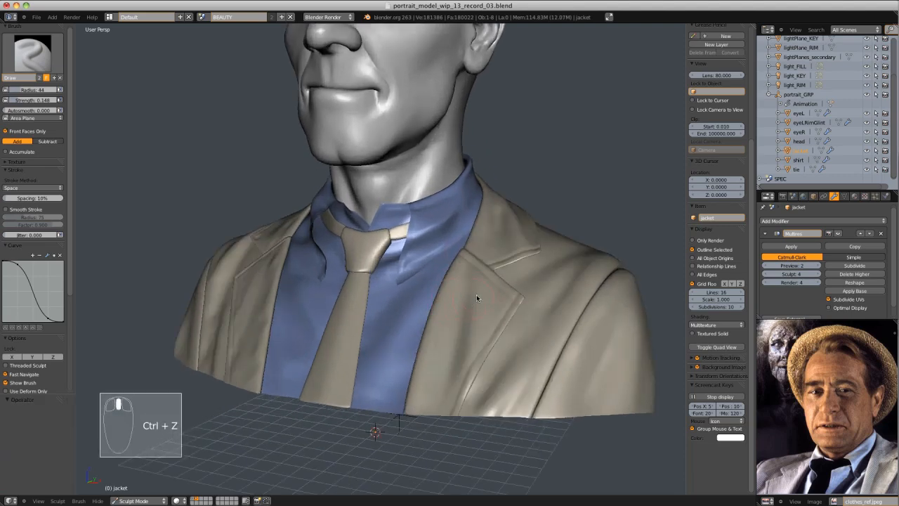
Set the Draw brush to radius 33 and strength 0.150 for sculpting the upper left lapel
{"action": "scroll", "coordinate": [552, 317], "scroll_direction": "down", "scroll_amount": 2}
{"action": "middle_click_drag", "start_coordinate": [551, 318], "coordinate": [561, 257]}
{"action": "scroll", "coordinate": [561, 244], "scroll_direction": "down", "scroll_amount": 1}
{"action": "scroll", "coordinate": [463, 290], "scroll_direction": "up", "scroll_amount": 3}
{"action": "scroll", "coordinate": [463, 288], "scroll_direction": "up", "scroll_amount": 2}
{"action": "key", "text": "f"}
{"action": "left_click", "coordinate": [437, 310]}
{"action": "key", "text": "shift+f"}
{"action": "left_click", "coordinate": [424, 316]}
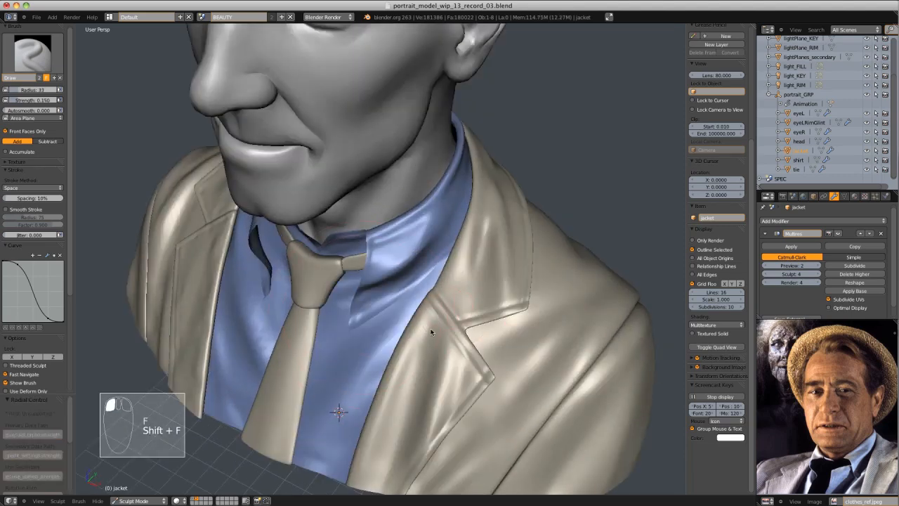
Reduce the Draw radius to 23 and undo the last two strokes near the left lapel's notch
{"action": "key", "text": "f"}
{"action": "left_click", "coordinate": [424, 318]}
{"action": "scroll", "coordinate": [475, 290], "scroll_direction": "down", "scroll_amount": 1}
{"action": "key", "text": "ctrl+z"}
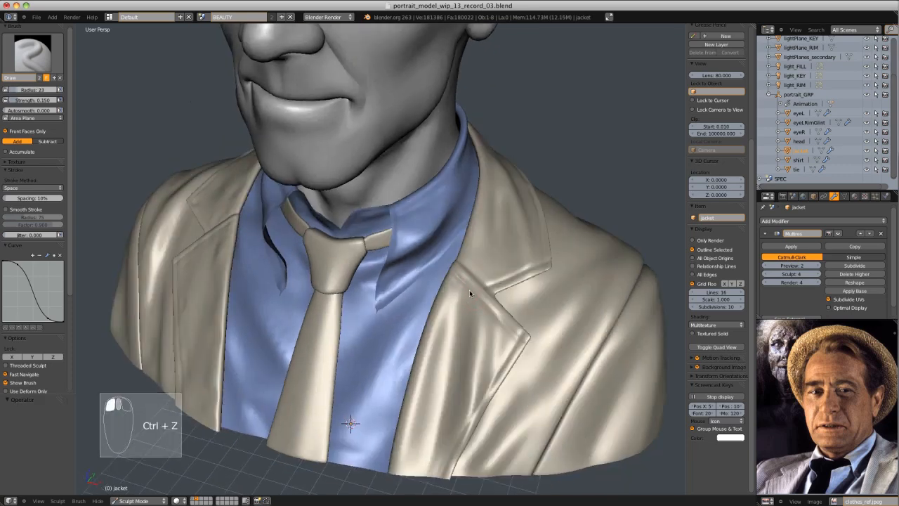
{"action": "key", "text": "ctrl+z"}
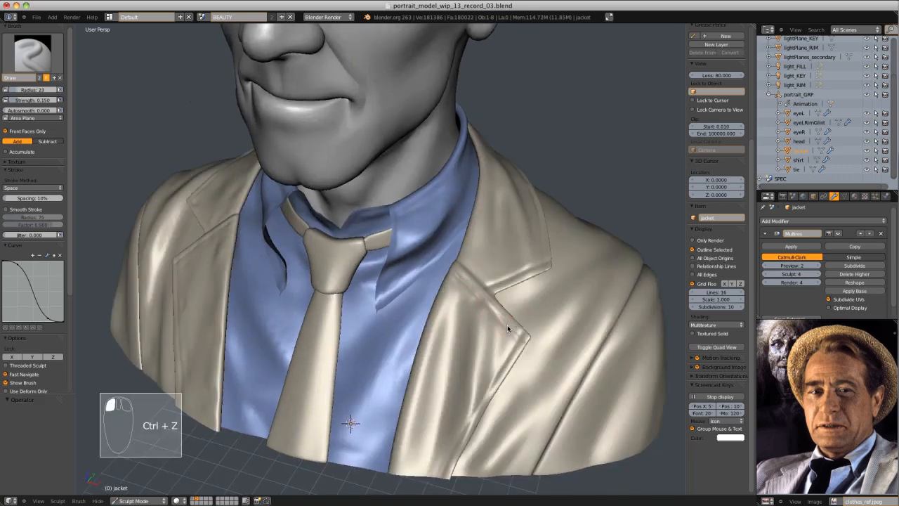
Add small puckers along the left lapel's outer edge at radius 23, undoing a misplaced stroke
{"action": "middle_click_drag", "start_coordinate": [507, 324], "coordinate": [525, 293]}
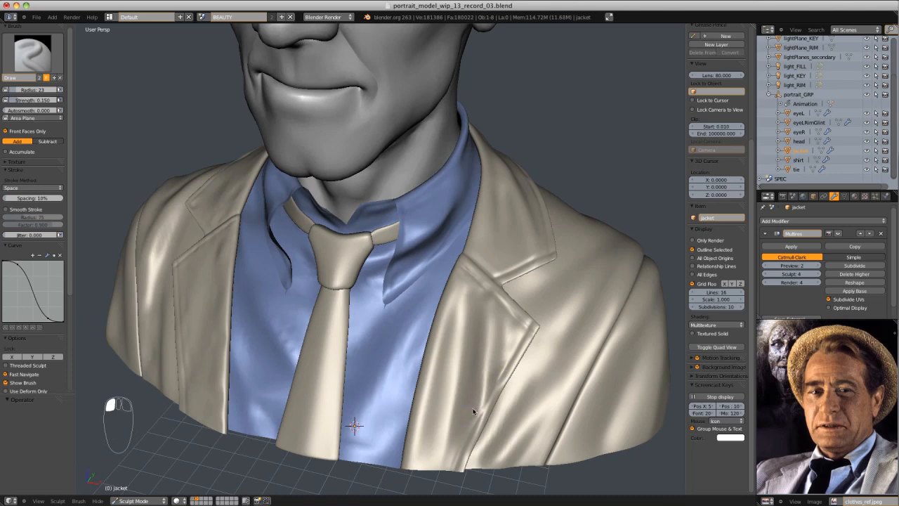
{"action": "middle_click_drag", "start_coordinate": [516, 374], "coordinate": [451, 431]}
{"action": "key", "text": "ctrl+z"}
{"action": "left_click", "coordinate": [495, 341]}
{"action": "middle_click_drag", "start_coordinate": [495, 340], "coordinate": [507, 351]}
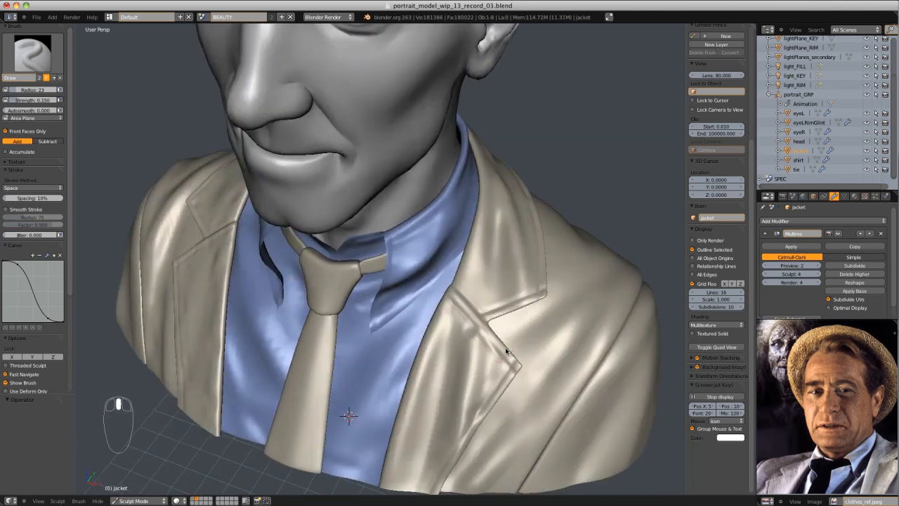
Set the Draw radius to 25, refine the puckers along the left lapel's seam, and undo the last two strokes
{"action": "key", "text": "f"}
{"action": "left_click", "coordinate": [476, 278]}
{"action": "middle_click_drag", "start_coordinate": [475, 288], "coordinate": [452, 333]}
{"action": "middle_click_drag", "start_coordinate": [475, 302], "coordinate": [317, 199]}
{"action": "key", "text": "ctrl+z"}
{"action": "key", "text": "ctrl+z"}
Set the Draw radius to 30 at strength 0.150 and continue sculpting folds into the left lapel's lower part
{"action": "scroll", "coordinate": [424, 305], "scroll_direction": "down", "scroll_amount": 4}
{"action": "scroll", "coordinate": [483, 221], "scroll_direction": "up", "scroll_amount": 4}
{"action": "scroll", "coordinate": [457, 210], "scroll_direction": "down", "scroll_amount": 3}
{"action": "scroll", "coordinate": [284, 242], "scroll_direction": "down", "scroll_amount": 3}
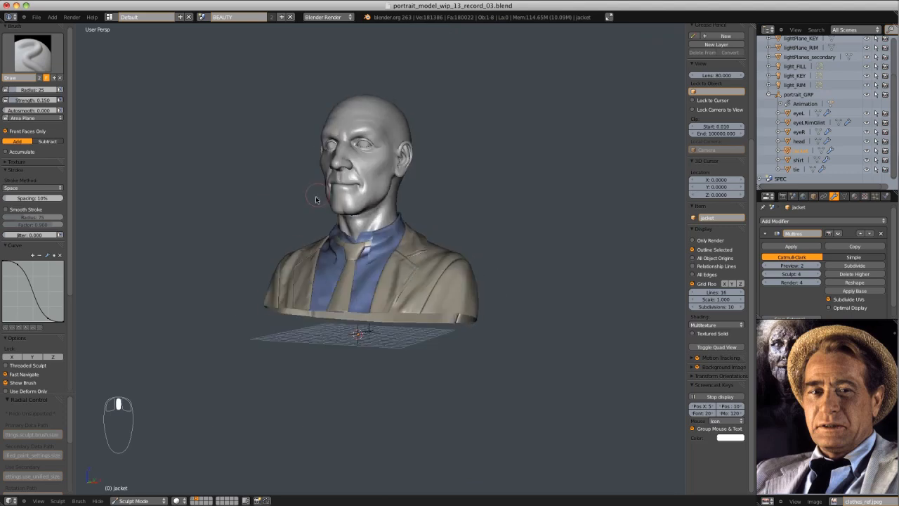
{"action": "scroll", "coordinate": [507, 237], "scroll_direction": "up", "scroll_amount": 2}
{"action": "middle_click_drag", "start_coordinate": [512, 238], "coordinate": [435, 267], "text": "shift"}
{"action": "scroll", "coordinate": [393, 288], "scroll_direction": "up", "scroll_amount": 2}
{"action": "mouse_move", "coordinate": [355, 293]}
{"action": "middle_mouse_down", "text": "shift"}
{"action": "mouse_move", "coordinate": [381, 285]}
{"action": "mouse_move", "coordinate": [365, 339]}
{"action": "mouse_move", "coordinate": [373, 371]}
{"action": "middle_mouse_up", "text": "shift"}
{"action": "scroll", "coordinate": [380, 286], "scroll_direction": "up", "scroll_amount": 1}
{"action": "key", "text": "f"}
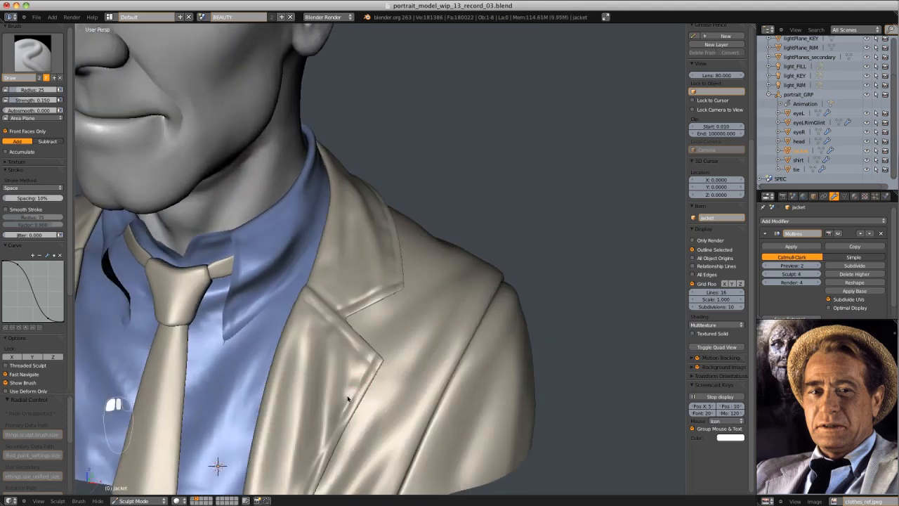
{"action": "middle_click_drag", "start_coordinate": [347, 398], "coordinate": [295, 340]}
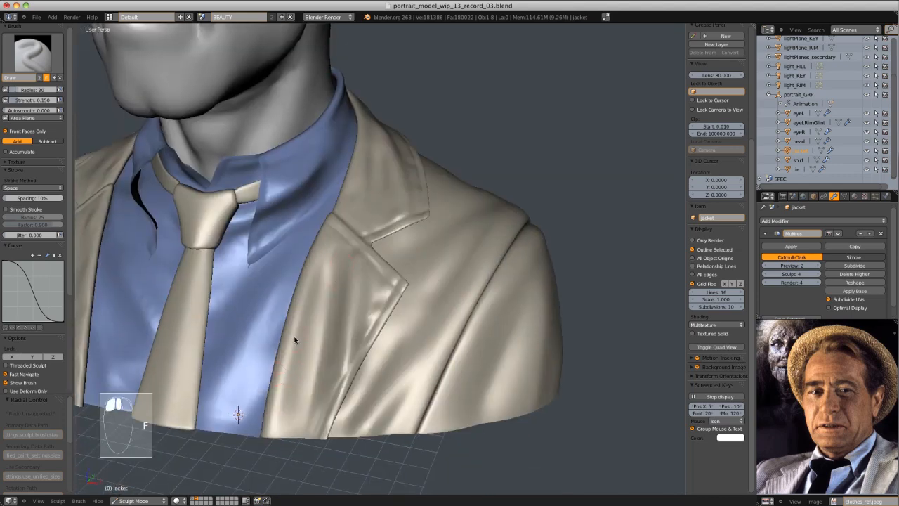
Smooth the jacket's lower front beside the shirt and adjust the brush strength
{"action": "scroll", "coordinate": [284, 428], "scroll_direction": "down", "scroll_amount": 3}
{"action": "mouse_move", "coordinate": [225, 316]}
{"action": "middle_mouse_down"}
{"action": "mouse_move", "coordinate": [281, 306]}
{"action": "mouse_move", "coordinate": [268, 358]}
{"action": "middle_mouse_up"}
{"action": "mouse_move", "coordinate": [273, 383]}
{"action": "left_mouse_down", "text": "shift"}
{"action": "mouse_move", "coordinate": [285, 422]}
{"action": "mouse_move", "coordinate": [281, 407]}
{"action": "left_mouse_up", "text": "shift"}
{"action": "key", "text": "shift+f"}
{"action": "left_click", "coordinate": [273, 401]}
{"action": "mouse_move", "coordinate": [330, 376]}
{"action": "middle_mouse_down"}
{"action": "mouse_move", "coordinate": [305, 352]}
{"action": "mouse_move", "coordinate": [313, 288]}
{"action": "mouse_move", "coordinate": [327, 307]}
{"action": "middle_mouse_up"}
{"action": "scroll", "coordinate": [316, 295], "scroll_direction": "up", "scroll_amount": 3}
Use the Inflate/Deflate brush at radius 63 and strength 0.379 to thicken the jacket's right front edge
{"action": "key", "text": "i"}
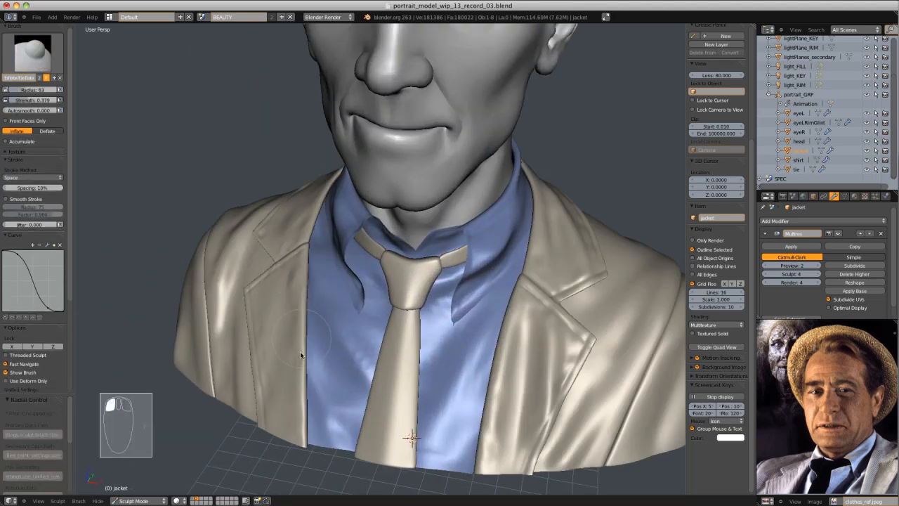
{"action": "middle_click_drag", "start_coordinate": [307, 338], "coordinate": [320, 257]}
{"action": "middle_click_drag", "start_coordinate": [320, 307], "coordinate": [315, 280]}
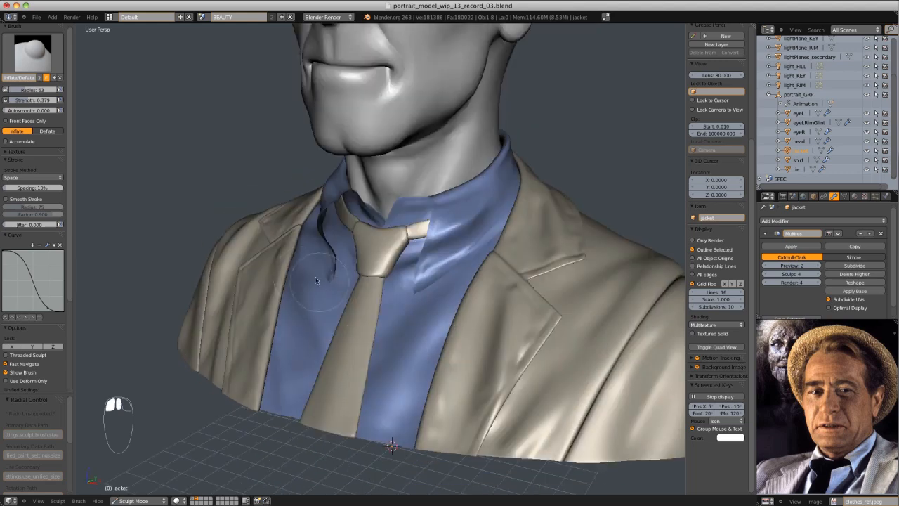
{"action": "scroll", "coordinate": [268, 389], "scroll_direction": "down", "scroll_amount": 4}
{"action": "middle_click_drag", "start_coordinate": [268, 388], "coordinate": [484, 258]}
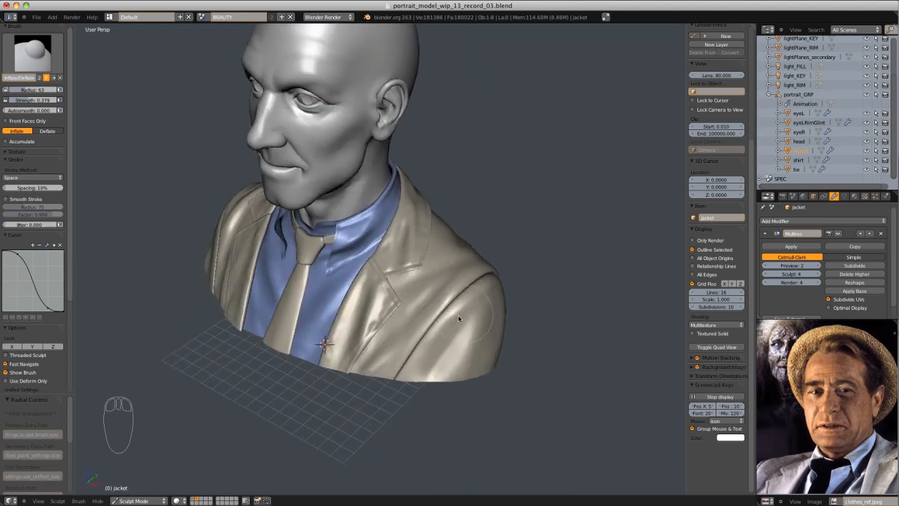
Switch to the SculptDraw brush at radius 39 and strength 0.121 and sculpt soft folds on the jacket's left side
{"action": "key", "text": "d"}
{"action": "mouse_move", "coordinate": [437, 326]}
{"action": "middle_mouse_down", "text": "ctrl"}
{"action": "mouse_move", "coordinate": [432, 339]}
{"action": "mouse_move", "coordinate": [443, 344]}
{"action": "middle_mouse_up", "text": "ctrl"}
{"action": "key", "text": "shift+f"}
{"action": "left_click", "coordinate": [440, 344]}
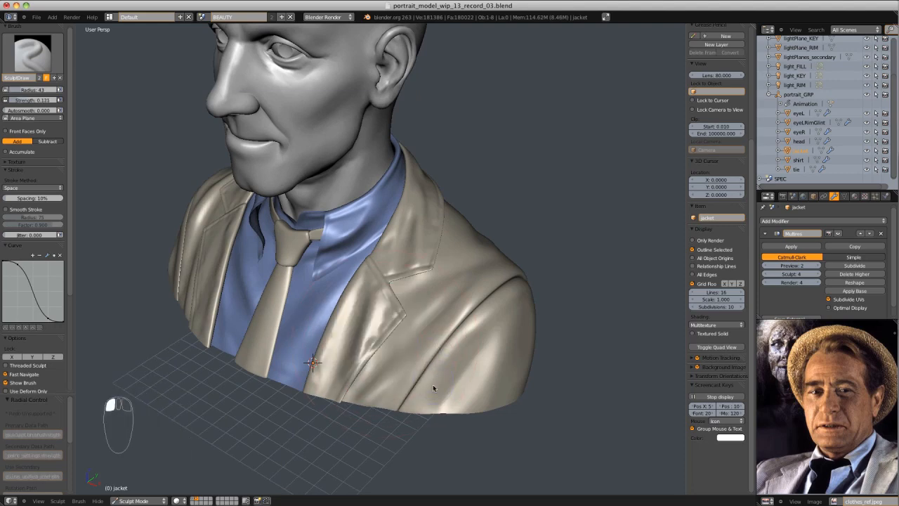
{"action": "middle_click_drag", "start_coordinate": [434, 388], "coordinate": [469, 348]}
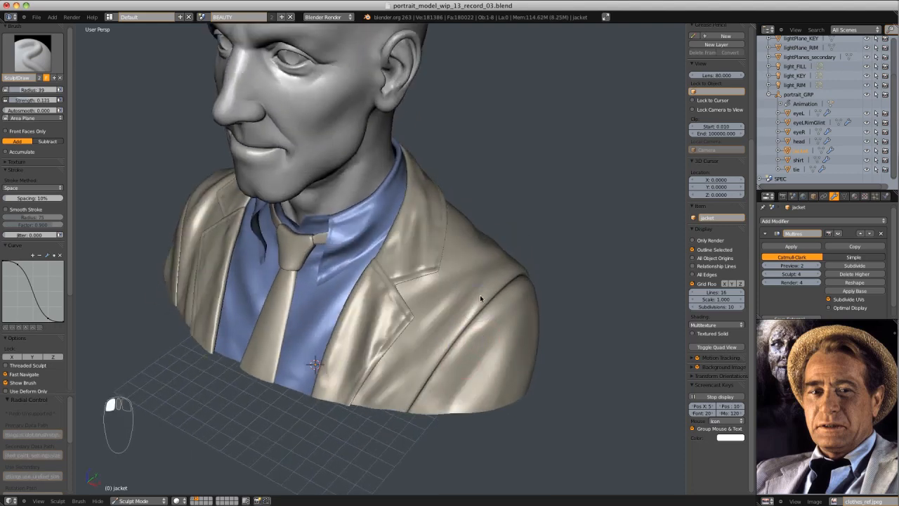
Raise the SculptDraw strength to 0.239 and sculpt the folds on the jacket's right chest and sleeve
{"action": "mouse_move", "coordinate": [479, 294]}
{"action": "middle_mouse_down"}
{"action": "mouse_move", "coordinate": [457, 348]}
{"action": "mouse_move", "coordinate": [427, 330]}
{"action": "mouse_move", "coordinate": [492, 312]}
{"action": "mouse_move", "coordinate": [486, 298]}
{"action": "mouse_move", "coordinate": [284, 339]}
{"action": "middle_mouse_up"}
{"action": "key", "text": "shift+f"}
{"action": "left_click", "coordinate": [486, 352]}
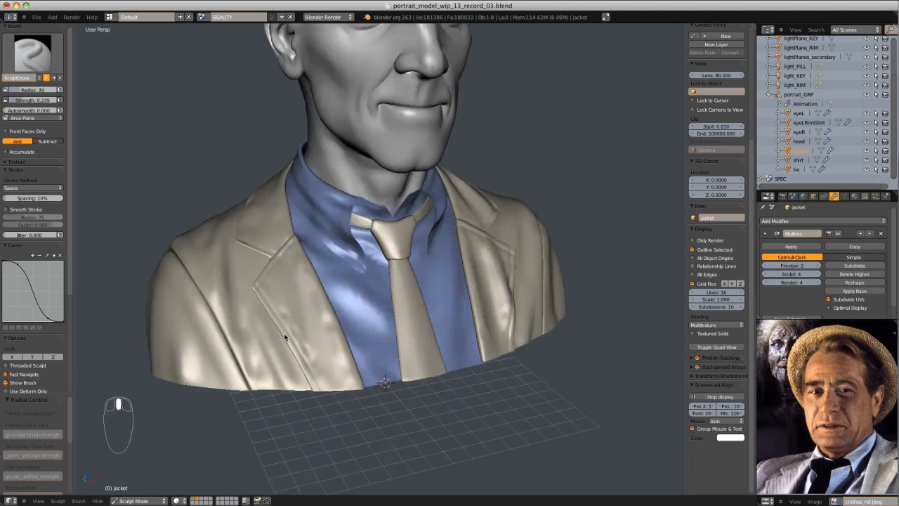
{"action": "middle_click_drag", "start_coordinate": [210, 323], "coordinate": [241, 349]}
{"action": "middle_click_drag", "start_coordinate": [337, 365], "coordinate": [384, 225]}
{"action": "scroll", "coordinate": [383, 224], "scroll_direction": "down", "scroll_amount": 3}
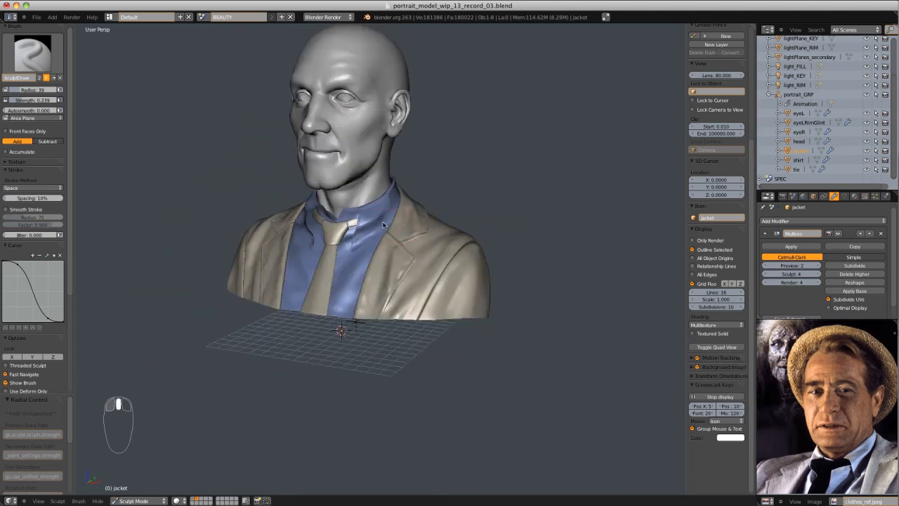
Switch the jacket from Sculpt Mode to Object Mode
{"action": "middle_click_drag", "start_coordinate": [488, 192], "coordinate": [484, 226], "text": "shift"}
{"action": "scroll", "coordinate": [450, 246], "scroll_direction": "up", "scroll_amount": 2}
{"action": "left_click", "coordinate": [144, 501]}
{"action": "left_click", "coordinate": [156, 492]}
{"action": "middle_click_drag", "start_coordinate": [383, 256], "coordinate": [441, 243]}
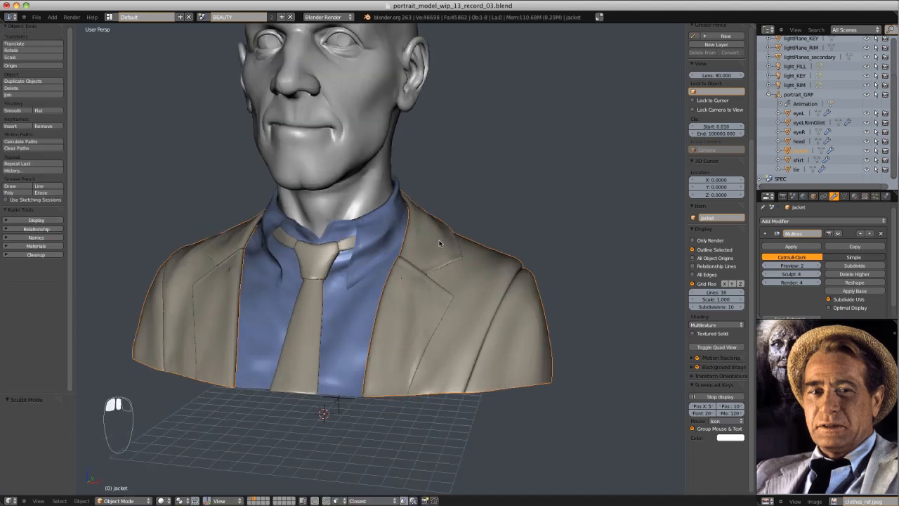
Deselect everything and save the file as the new version portrait_model_wip_13_record_04.blend
{"action": "key", "text": "a"}
{"action": "scroll", "coordinate": [528, 255], "scroll_direction": "down", "scroll_amount": 1}
{"action": "middle_click_drag", "start_coordinate": [528, 255], "coordinate": [554, 246]}
{"action": "scroll", "coordinate": [558, 195], "scroll_direction": "down", "scroll_amount": 3}
{"action": "scroll", "coordinate": [554, 247], "scroll_direction": "up", "scroll_amount": 4}
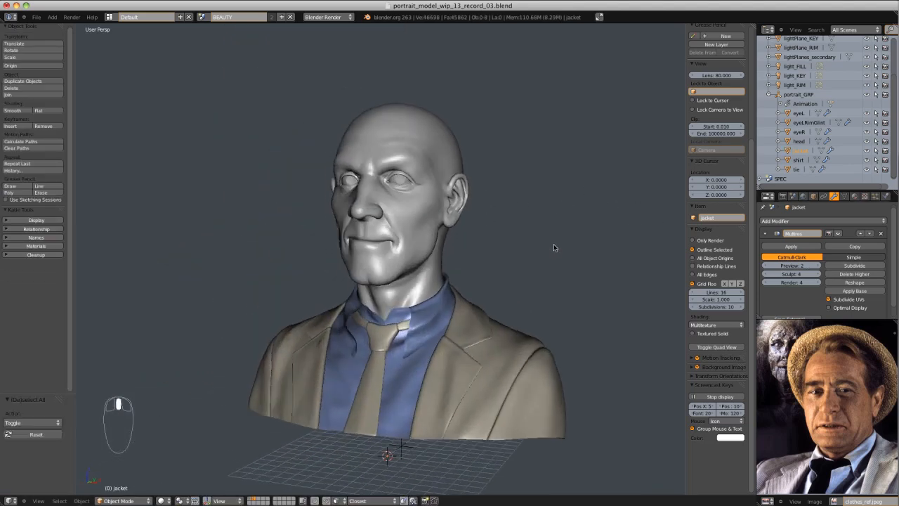
{"action": "key", "text": "ctrl+shift+s"}
{"action": "left_click", "coordinate": [830, 53]}
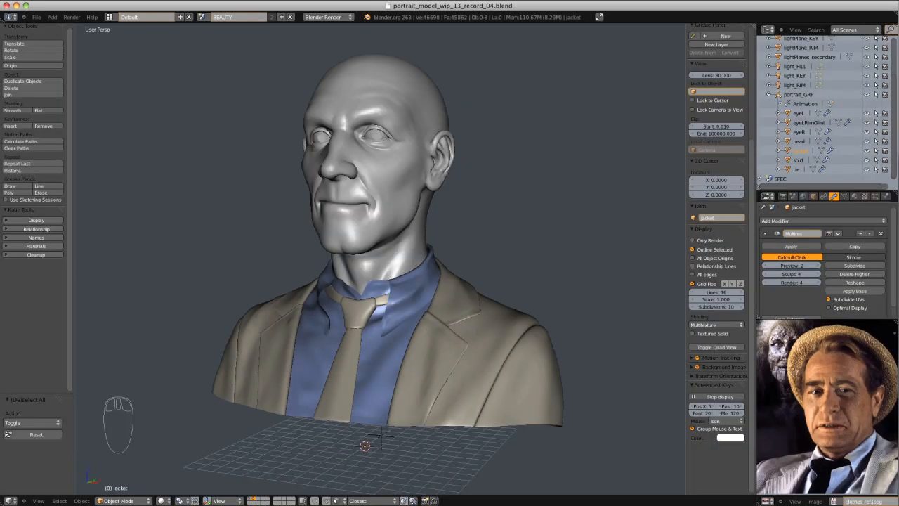
Load tieKnot.jpeg from the ref folder as the reference image and frame the knot
{"action": "middle_click_drag", "start_coordinate": [488, 236], "coordinate": [511, 218]}
{"action": "left_click", "coordinate": [815, 502]}
{"action": "left_click", "coordinate": [832, 485]}
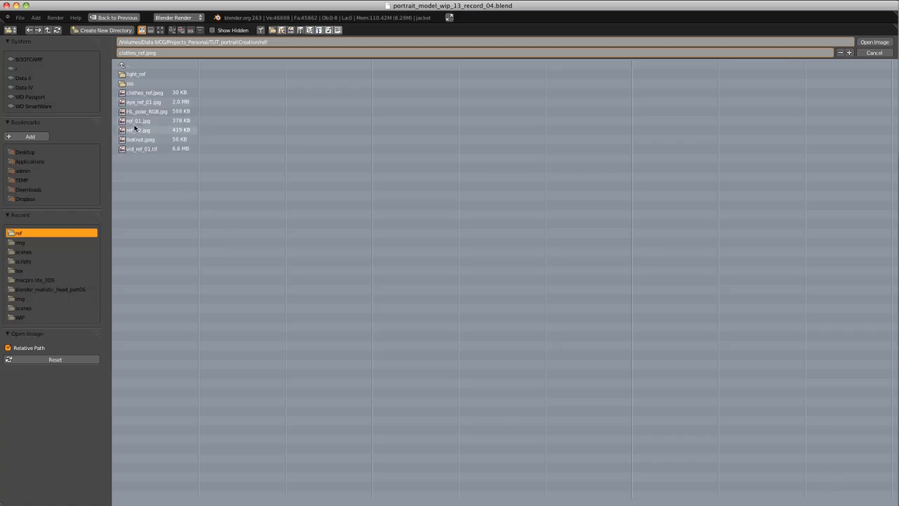
{"action": "double_click", "coordinate": [148, 140]}
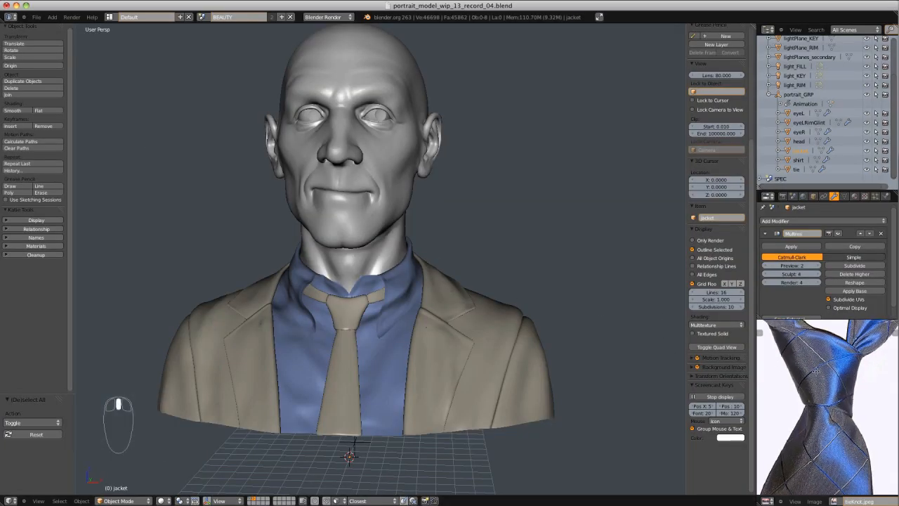
{"action": "scroll", "coordinate": [828, 377], "scroll_direction": "down", "scroll_amount": 4}
{"action": "scroll", "coordinate": [830, 393], "scroll_direction": "up", "scroll_amount": 2}
{"action": "middle_click_drag", "start_coordinate": [828, 377], "coordinate": [846, 396]}
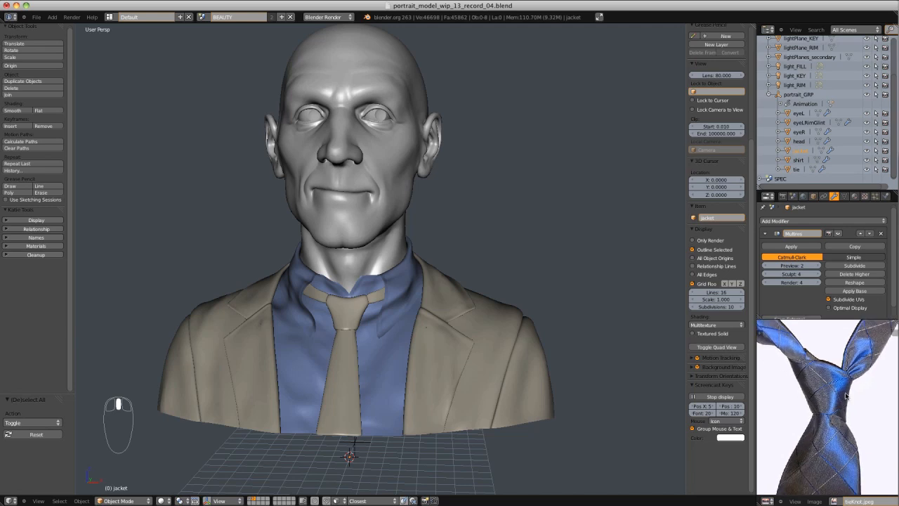
Select the tie and give it a new material of its own
{"action": "right_click", "coordinate": [344, 325]}
{"action": "scroll", "coordinate": [344, 324], "scroll_direction": "up", "scroll_amount": 3}
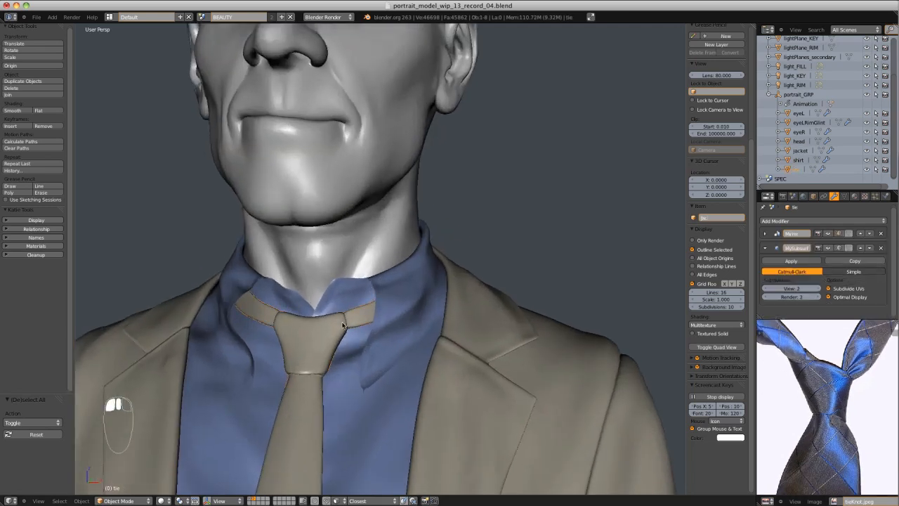
{"action": "left_click", "coordinate": [853, 196]}
{"action": "left_click", "coordinate": [823, 249]}
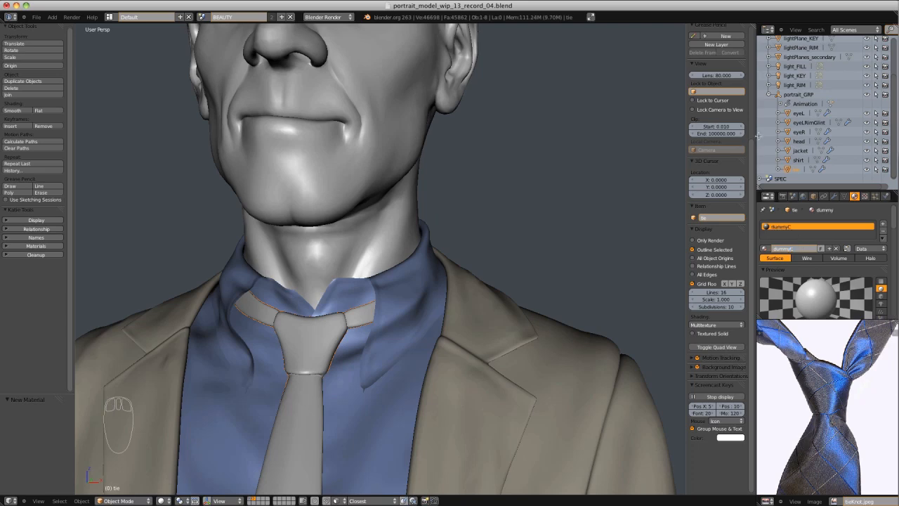
Darken the tie material's diffuse colour to near black
{"action": "left_click_drag", "start_coordinate": [894, 221], "coordinate": [894, 240]}
{"action": "left_click", "coordinate": [809, 254]}
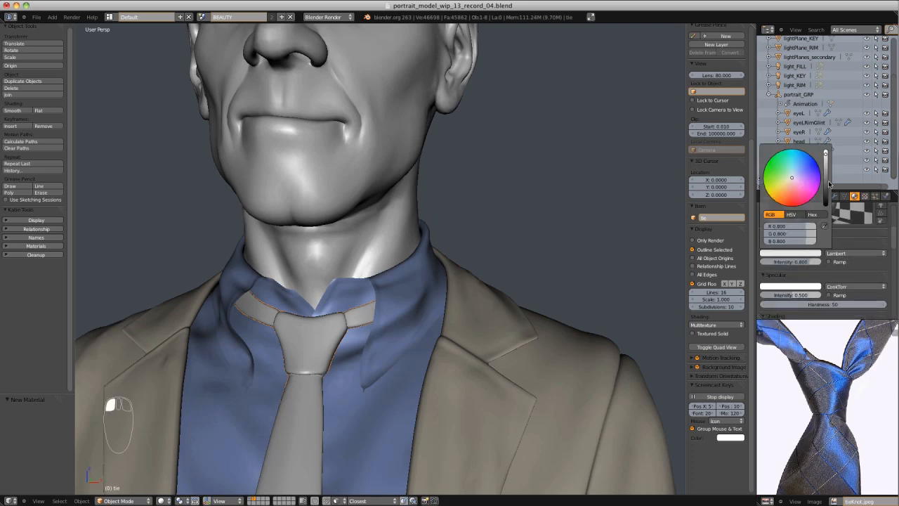
{"action": "left_click_drag", "start_coordinate": [830, 184], "coordinate": [828, 204]}
{"action": "scroll", "coordinate": [395, 241], "scroll_direction": "down", "scroll_amount": 5}
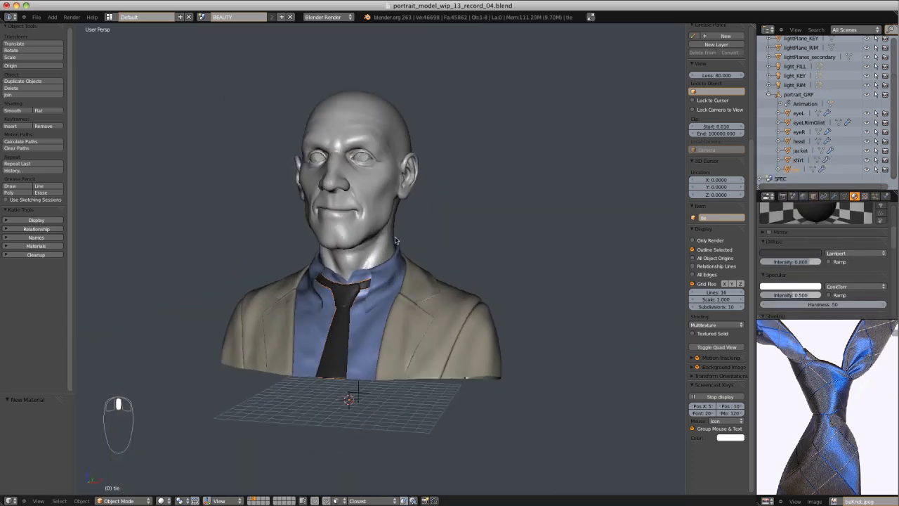
Put the tie in Sculpt Mode, apply its Mirror modifier and remove its subdivision surface modifier
{"action": "scroll", "coordinate": [394, 240], "scroll_direction": "up", "scroll_amount": 5}
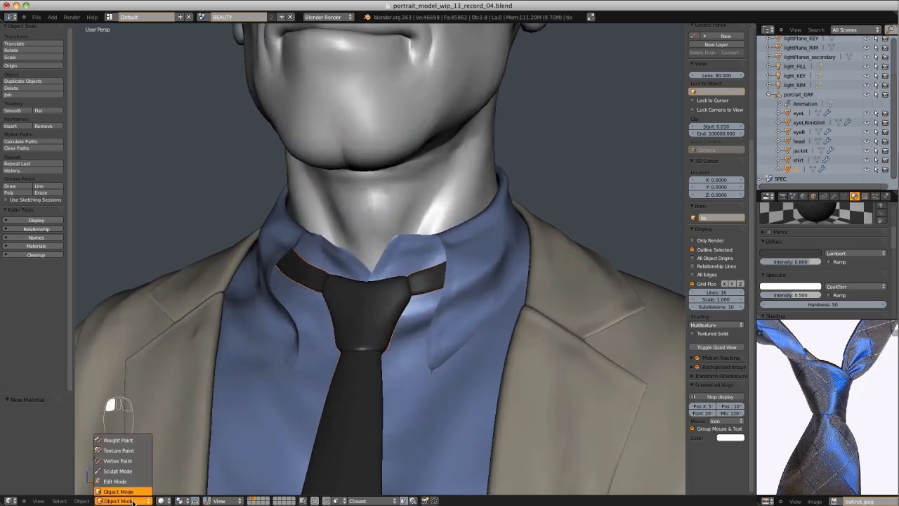
{"action": "left_click", "coordinate": [131, 470]}
{"action": "left_click", "coordinate": [834, 196]}
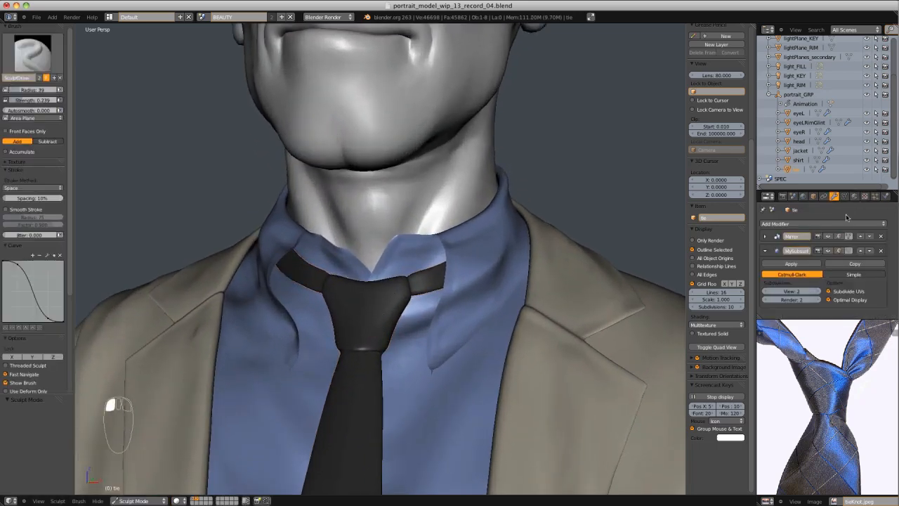
{"action": "left_click", "coordinate": [881, 250]}
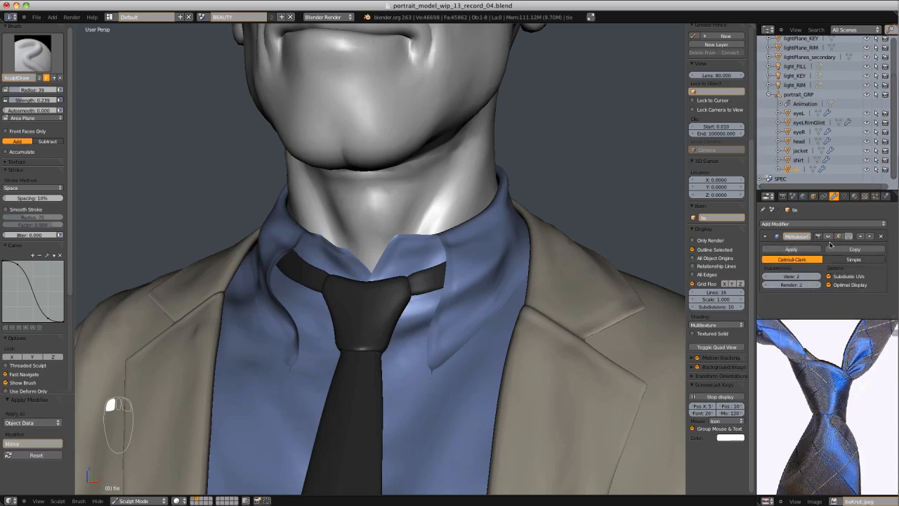
{"action": "left_click", "coordinate": [879, 224]}
Check the tie's wireframe, enter Edit Mode and delete the end faces along the blade's bottom edge
{"action": "key", "text": "z"}
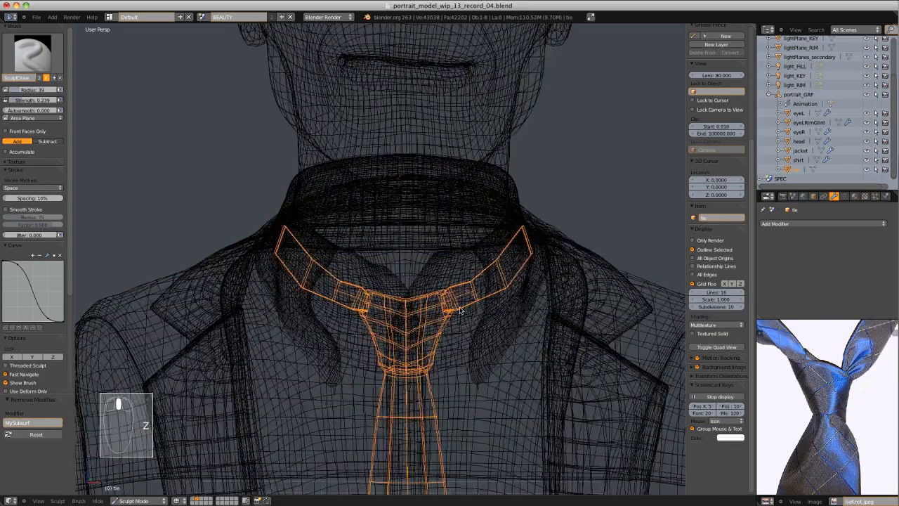
{"action": "mouse_move", "coordinate": [469, 319]}
{"action": "middle_mouse_down"}
{"action": "mouse_move", "coordinate": [470, 237]}
{"action": "mouse_move", "coordinate": [437, 373]}
{"action": "mouse_move", "coordinate": [438, 325]}
{"action": "middle_mouse_up"}
{"action": "key", "text": "z"}
{"action": "key", "text": "Tab"}
{"action": "key", "text": "z"}
{"action": "key", "text": "z"}
{"action": "left_click", "coordinate": [342, 246]}
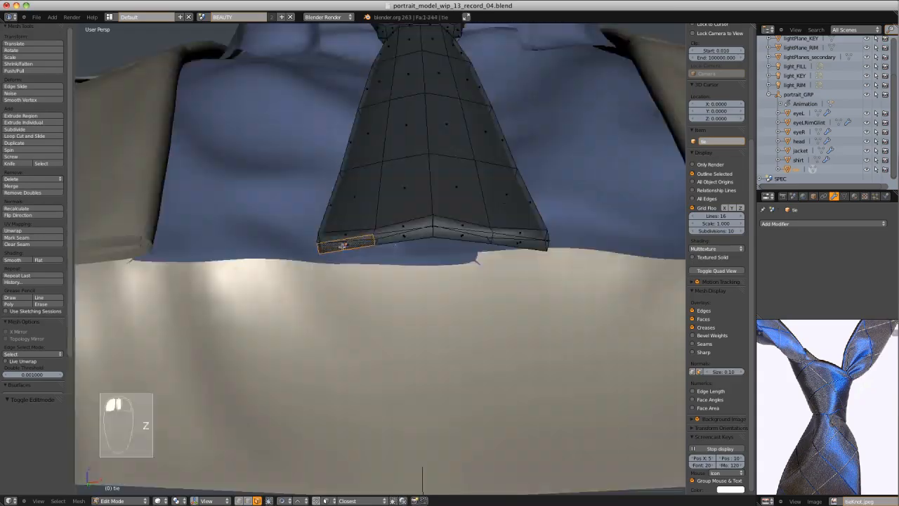
{"action": "left_click", "coordinate": [519, 243], "text": "shift"}
{"action": "key", "text": "x"}
{"action": "left_click", "coordinate": [515, 243]}
Select further unneeded faces of the tie mesh using wireframe display and delete them
{"action": "middle_click_drag", "start_coordinate": [506, 244], "coordinate": [421, 309]}
{"action": "scroll", "coordinate": [426, 261], "scroll_direction": "up", "scroll_amount": 4}
{"action": "scroll", "coordinate": [422, 309], "scroll_direction": "down", "scroll_amount": 8}
{"action": "middle_click_drag", "start_coordinate": [489, 257], "coordinate": [401, 295]}
{"action": "key", "text": "a"}
{"action": "key", "text": "a"}
{"action": "right_click", "coordinate": [435, 232]}
{"action": "middle_click_drag", "start_coordinate": [436, 231], "coordinate": [440, 254]}
{"action": "key", "text": "z"}
{"action": "key", "text": "a"}
{"action": "right_click", "coordinate": [417, 251]}
{"action": "key", "text": "x"}
{"action": "left_click", "coordinate": [377, 264]}
{"action": "key", "text": "z"}
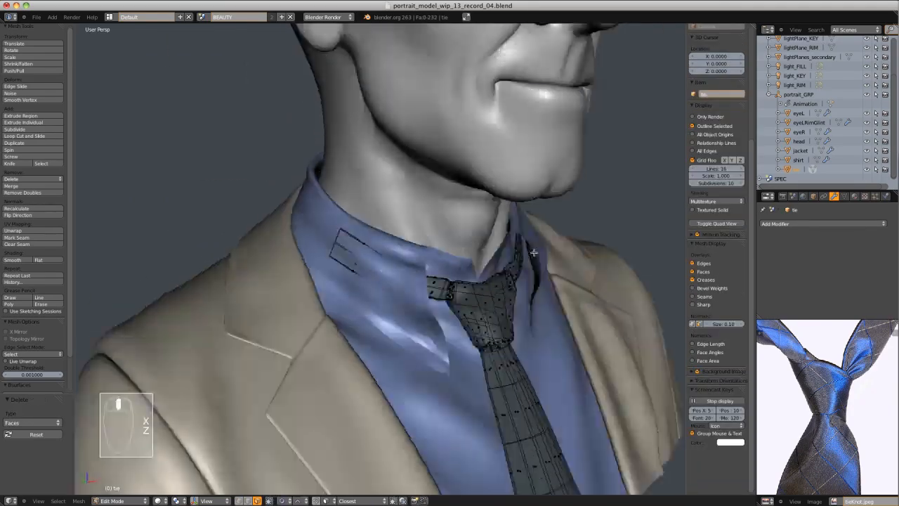
Return the tie to Sculpt Mode, add a Multiresolution modifier and subdivide it to sculpt level 3
{"action": "mouse_move", "coordinate": [379, 264]}
{"action": "middle_mouse_down"}
{"action": "mouse_move", "coordinate": [481, 285]}
{"action": "mouse_move", "coordinate": [509, 264]}
{"action": "middle_mouse_up"}
{"action": "key", "text": "Tab"}
{"action": "left_click", "coordinate": [823, 223]}
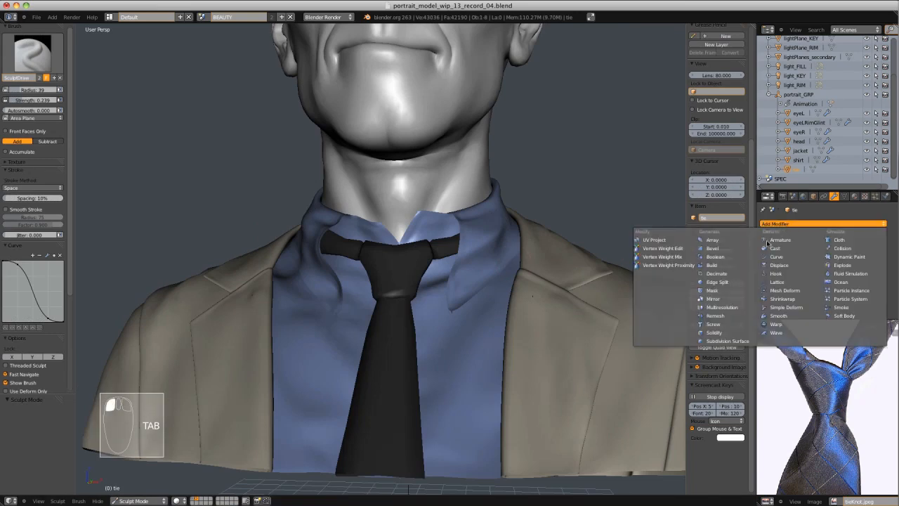
{"action": "left_click", "coordinate": [724, 305]}
{"action": "left_click_drag", "start_coordinate": [861, 191], "coordinate": [869, 164]}
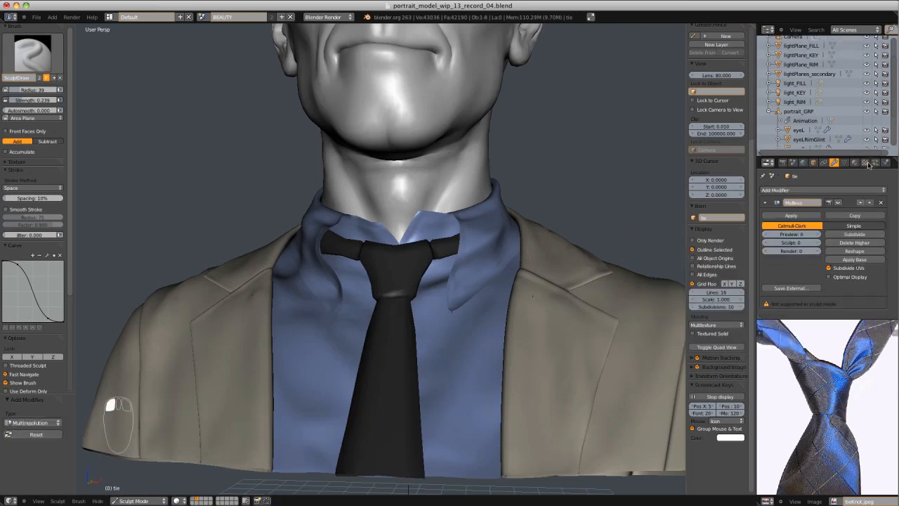
{"action": "left_click", "coordinate": [830, 234]}
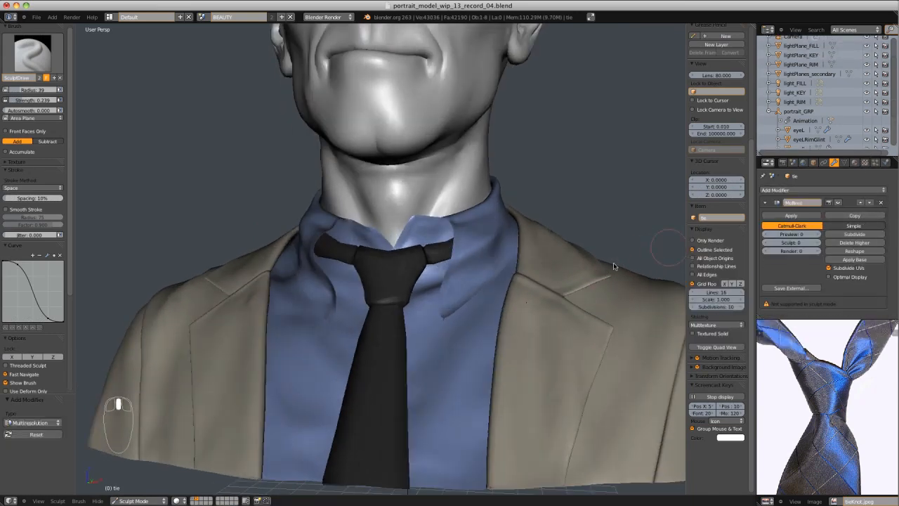
{"action": "left_click", "coordinate": [846, 236]}
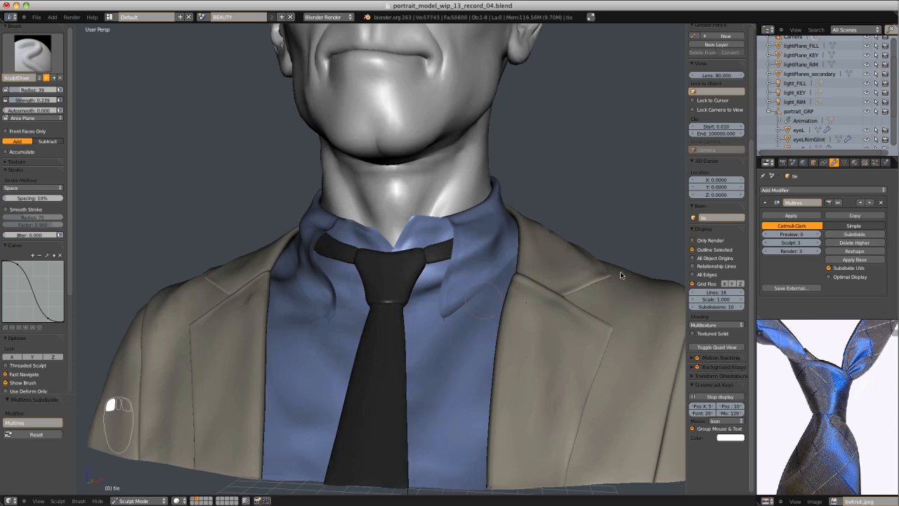
Switch to the Grab brush at radius 110 for reshaping the tie knot and undo the last stroke
{"action": "scroll", "coordinate": [392, 268], "scroll_direction": "up", "scroll_amount": 5}
{"action": "key", "text": "f"}
{"action": "left_click", "coordinate": [405, 280]}
{"action": "mouse_move", "coordinate": [405, 280]}
{"action": "middle_mouse_down"}
{"action": "mouse_move", "coordinate": [443, 262]}
{"action": "mouse_move", "coordinate": [420, 260]}
{"action": "middle_mouse_up"}
{"action": "key", "text": "g"}
{"action": "key", "text": "f"}
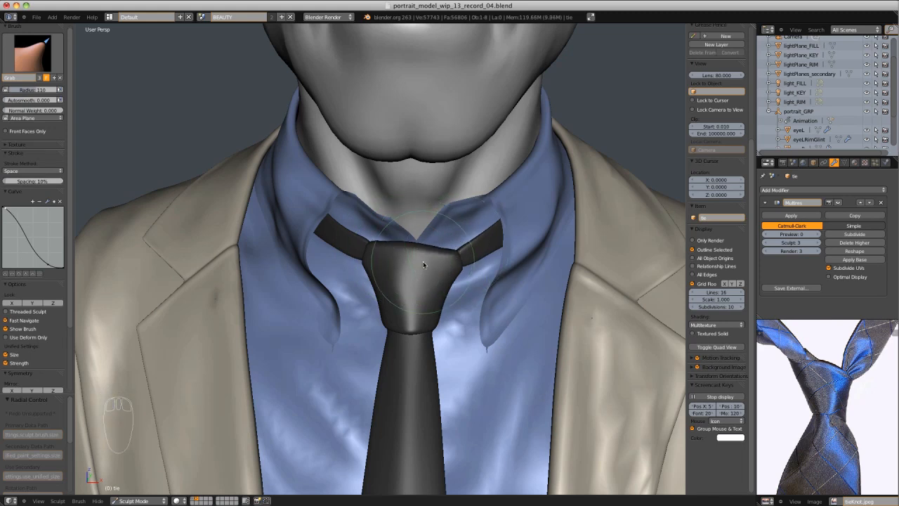
{"action": "key", "text": "ctrl+z"}
Enlarge the Grab brush and pull the tie knot into a less symmetrical shape
{"action": "middle_click_drag", "start_coordinate": [437, 257], "coordinate": [404, 243]}
{"action": "key", "text": "f"}
{"action": "left_click", "coordinate": [386, 228]}
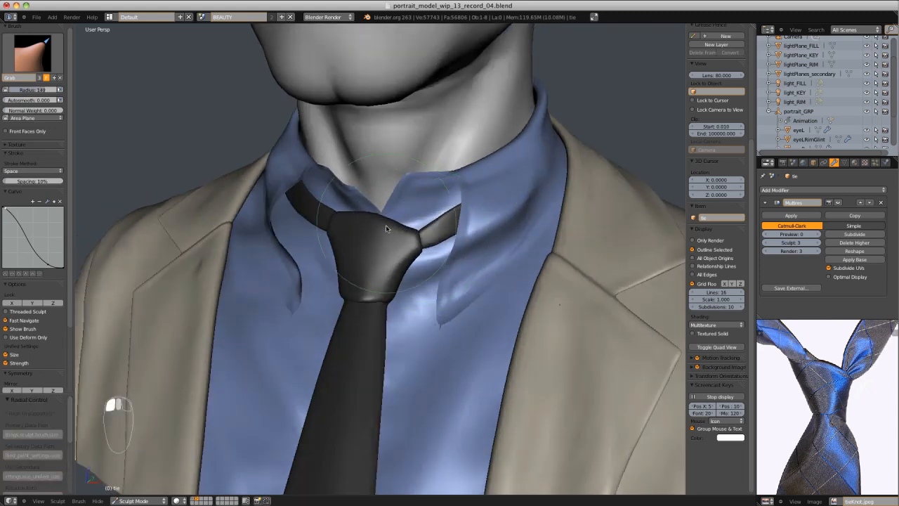
Widen the tie's blade below the knot with the Grab brush at radius 150
{"action": "middle_click_drag", "start_coordinate": [393, 325], "coordinate": [406, 337]}
{"action": "mouse_move", "coordinate": [407, 338]}
{"action": "middle_mouse_down", "text": "ctrl"}
{"action": "mouse_move", "coordinate": [411, 357]}
{"action": "mouse_move", "coordinate": [395, 344]}
{"action": "middle_mouse_up", "text": "ctrl"}
{"action": "mouse_move", "coordinate": [393, 342]}
{"action": "left_mouse_down"}
{"action": "mouse_move", "coordinate": [382, 341]}
{"action": "mouse_move", "coordinate": [435, 378]}
{"action": "left_mouse_up"}
{"action": "key", "text": "f"}
{"action": "left_click", "coordinate": [375, 395]}
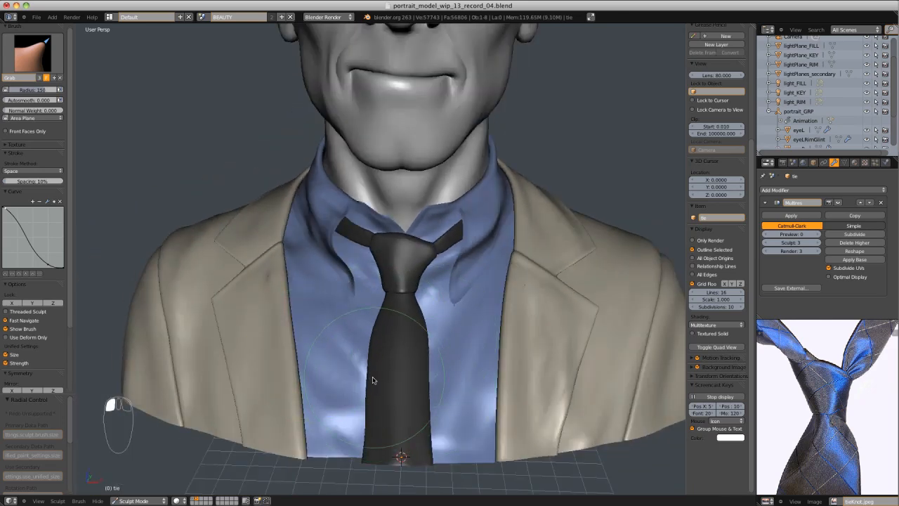
{"action": "middle_click_drag", "start_coordinate": [373, 395], "coordinate": [317, 358]}
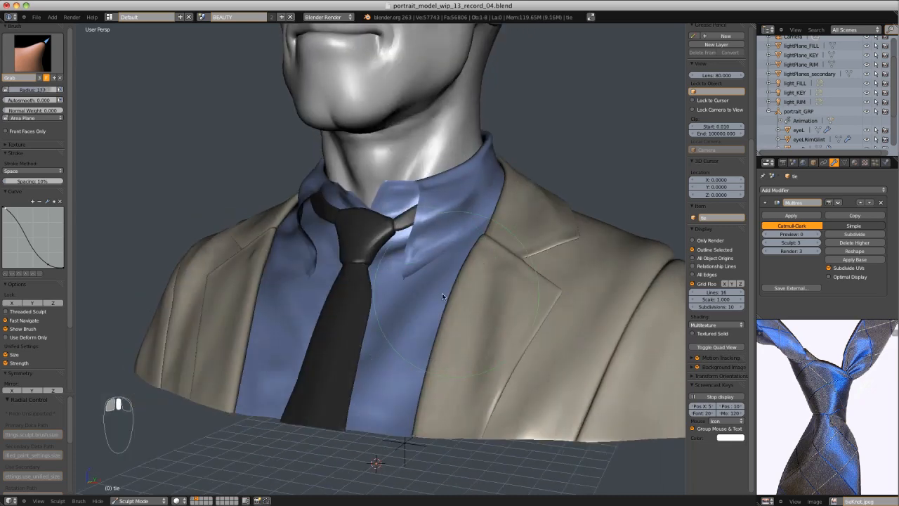
Build up a soft vertical fold on the tie blade below the knot with the SculptDraw brush at radius 51
{"action": "middle_click_drag", "start_coordinate": [442, 293], "coordinate": [492, 303]}
{"action": "mouse_move", "coordinate": [430, 343]}
{"action": "middle_mouse_down", "text": "ctrl"}
{"action": "mouse_move", "coordinate": [419, 319]}
{"action": "mouse_move", "coordinate": [432, 327]}
{"action": "middle_mouse_up", "text": "ctrl"}
{"action": "key", "text": "d"}
{"action": "key", "text": "f"}
{"action": "left_click", "coordinate": [370, 337]}
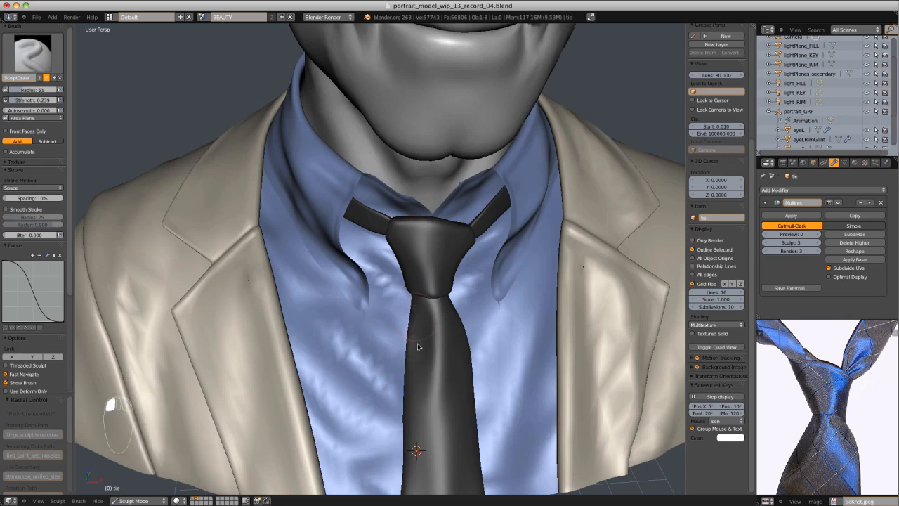
{"action": "left_click_drag", "start_coordinate": [418, 346], "coordinate": [416, 403]}
{"action": "mouse_move", "coordinate": [448, 324]}
{"action": "middle_mouse_down"}
{"action": "mouse_move", "coordinate": [466, 299]}
{"action": "mouse_move", "coordinate": [441, 337]}
{"action": "mouse_move", "coordinate": [422, 328]}
{"action": "mouse_move", "coordinate": [484, 247]}
{"action": "mouse_move", "coordinate": [474, 280]}
{"action": "mouse_move", "coordinate": [441, 234]}
{"action": "mouse_move", "coordinate": [408, 229]}
{"action": "mouse_move", "coordinate": [440, 249]}
{"action": "middle_mouse_up"}
Puff out the knot's lower edge with the Inflate brush at radius 43 and strength 0.524
{"action": "key", "text": "f"}
{"action": "scroll", "coordinate": [414, 344], "scroll_direction": "down", "scroll_amount": 6}
{"action": "scroll", "coordinate": [474, 279], "scroll_direction": "up", "scroll_amount": 8}
{"action": "key", "text": "i"}
{"action": "key", "text": "shift+f"}
{"action": "left_click", "coordinate": [453, 248]}
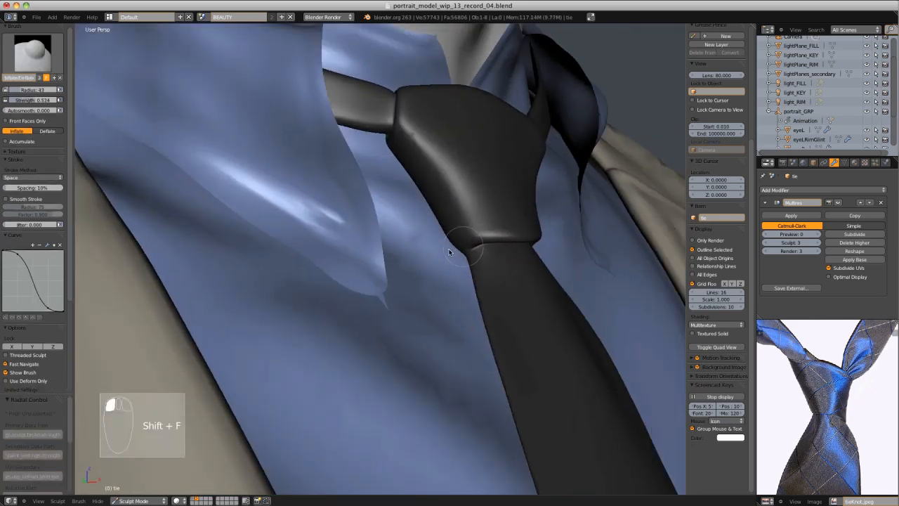
{"action": "left_click_drag", "start_coordinate": [469, 250], "coordinate": [523, 244]}
{"action": "middle_click_drag", "start_coordinate": [534, 246], "coordinate": [492, 246]}
{"action": "left_click_drag", "start_coordinate": [350, 266], "coordinate": [405, 265]}
{"action": "middle_click_drag", "start_coordinate": [406, 265], "coordinate": [316, 246]}
{"action": "left_click_drag", "start_coordinate": [272, 241], "coordinate": [289, 244]}
Sharpen the knot's lower edge with the Pinch/Magnify brush
{"action": "key", "text": "p"}
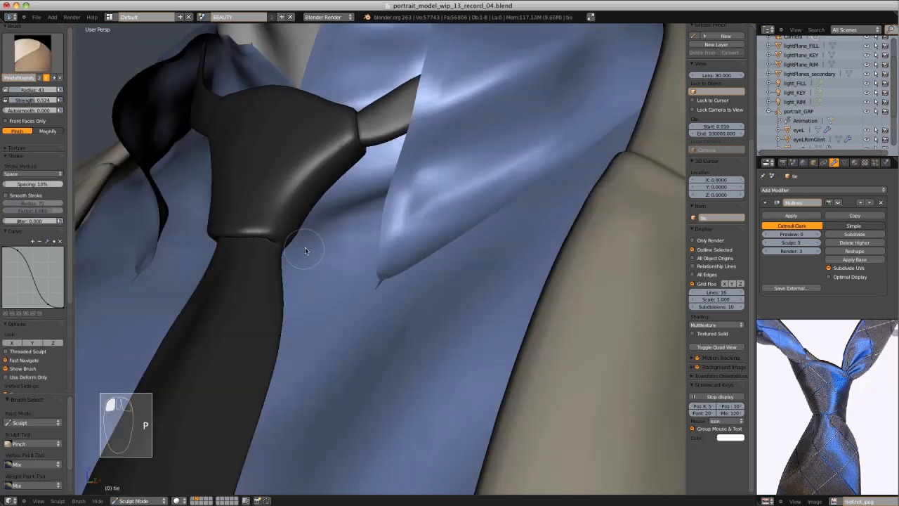
{"action": "key", "text": "f"}
{"action": "left_click", "coordinate": [316, 246]}
Crease the junction between the knot and the blade with the Crease brush at radius 41
{"action": "mouse_move", "coordinate": [285, 244]}
{"action": "middle_mouse_down"}
{"action": "mouse_move", "coordinate": [402, 260]}
{"action": "mouse_move", "coordinate": [501, 246]}
{"action": "mouse_move", "coordinate": [503, 261]}
{"action": "middle_mouse_up"}
{"action": "key", "text": "shift+c"}
{"action": "key", "text": "f"}
{"action": "left_click", "coordinate": [502, 257]}
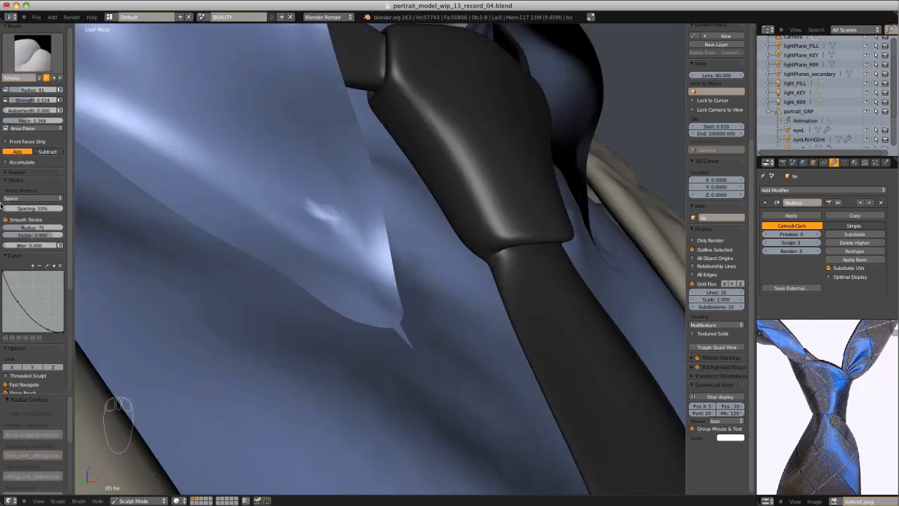
{"action": "mouse_move", "coordinate": [511, 258]}
{"action": "middle_mouse_down"}
{"action": "mouse_move", "coordinate": [524, 256]}
{"action": "mouse_move", "coordinate": [246, 224]}
{"action": "mouse_move", "coordinate": [345, 252]}
{"action": "mouse_move", "coordinate": [302, 230]}
{"action": "mouse_move", "coordinate": [445, 213]}
{"action": "mouse_move", "coordinate": [470, 261]}
{"action": "mouse_move", "coordinate": [405, 240]}
{"action": "middle_mouse_up"}
Round out the knot's lower rim with the Inflate brush and tighten it with the Pinch/Magnify brush
{"action": "key", "text": "i"}
{"action": "key", "text": "f"}
{"action": "left_click", "coordinate": [238, 231]}
{"action": "scroll", "coordinate": [307, 238], "scroll_direction": "down", "scroll_amount": 4}
{"action": "scroll", "coordinate": [469, 260], "scroll_direction": "up", "scroll_amount": 4}
{"action": "key", "text": "p"}
{"action": "key", "text": "f"}
{"action": "left_click", "coordinate": [470, 261]}
{"action": "mouse_move", "coordinate": [358, 216]}
{"action": "middle_mouse_down"}
{"action": "mouse_move", "coordinate": [496, 237]}
{"action": "mouse_move", "coordinate": [494, 245]}
{"action": "middle_mouse_up"}
Flatten and even out the knot's surface and edges with the Polish brush at radius 73
{"action": "left_click", "coordinate": [33, 53]}
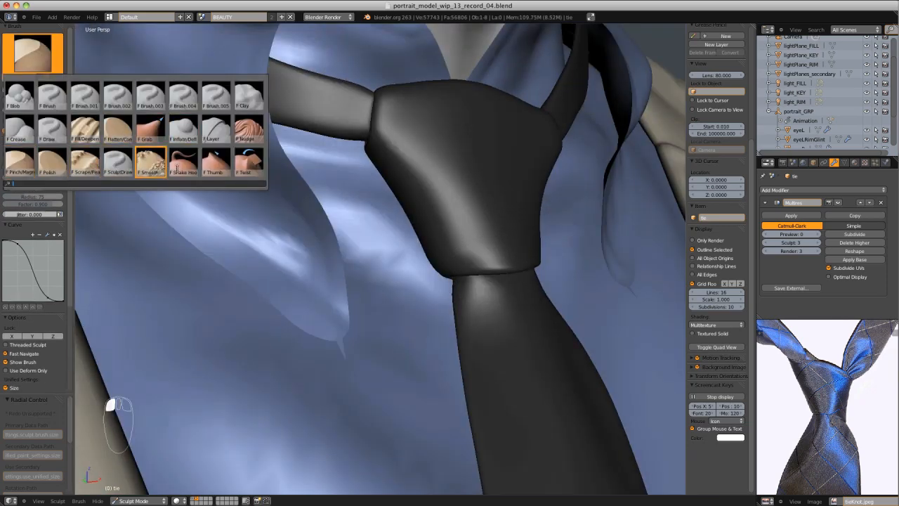
{"action": "left_click", "coordinate": [47, 162]}
{"action": "mouse_move", "coordinate": [508, 211]}
{"action": "middle_mouse_down"}
{"action": "mouse_move", "coordinate": [477, 237]}
{"action": "mouse_move", "coordinate": [461, 228]}
{"action": "mouse_move", "coordinate": [536, 227]}
{"action": "mouse_move", "coordinate": [412, 201]}
{"action": "mouse_move", "coordinate": [377, 207]}
{"action": "middle_mouse_up"}
{"action": "scroll", "coordinate": [390, 218], "scroll_direction": "down", "scroll_amount": 6}
{"action": "middle_click_drag", "start_coordinate": [499, 181], "coordinate": [408, 242]}
{"action": "scroll", "coordinate": [395, 281], "scroll_direction": "up", "scroll_amount": 4}
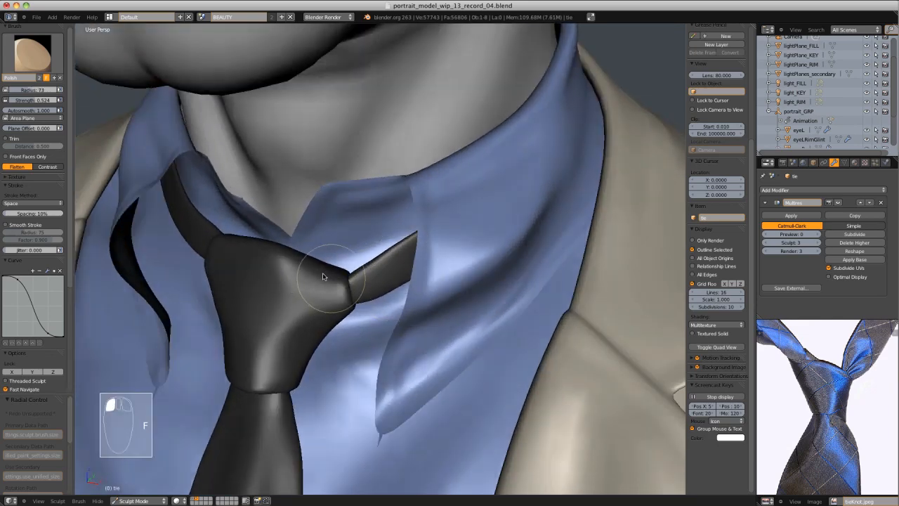
{"action": "middle_click_drag", "start_coordinate": [351, 292], "coordinate": [315, 249]}
{"action": "scroll", "coordinate": [326, 264], "scroll_direction": "down", "scroll_amount": 3}
{"action": "scroll", "coordinate": [383, 272], "scroll_direction": "up", "scroll_amount": 3}
{"action": "mouse_move", "coordinate": [349, 288]}
{"action": "middle_mouse_down"}
{"action": "mouse_move", "coordinate": [386, 273]}
{"action": "mouse_move", "coordinate": [372, 299]}
{"action": "mouse_move", "coordinate": [389, 211]}
{"action": "mouse_move", "coordinate": [384, 237]}
{"action": "middle_mouse_up"}
{"action": "scroll", "coordinate": [389, 210], "scroll_direction": "down", "scroll_amount": 4}
{"action": "scroll", "coordinate": [385, 222], "scroll_direction": "up", "scroll_amount": 3}
Add volume to the front of the knot with the SculptDraw brush at radius 121 and strength 0.247
{"action": "key", "text": "d"}
{"action": "scroll", "coordinate": [378, 225], "scroll_direction": "down", "scroll_amount": 2}
{"action": "key", "text": "shift+f"}
{"action": "left_click", "coordinate": [403, 281]}
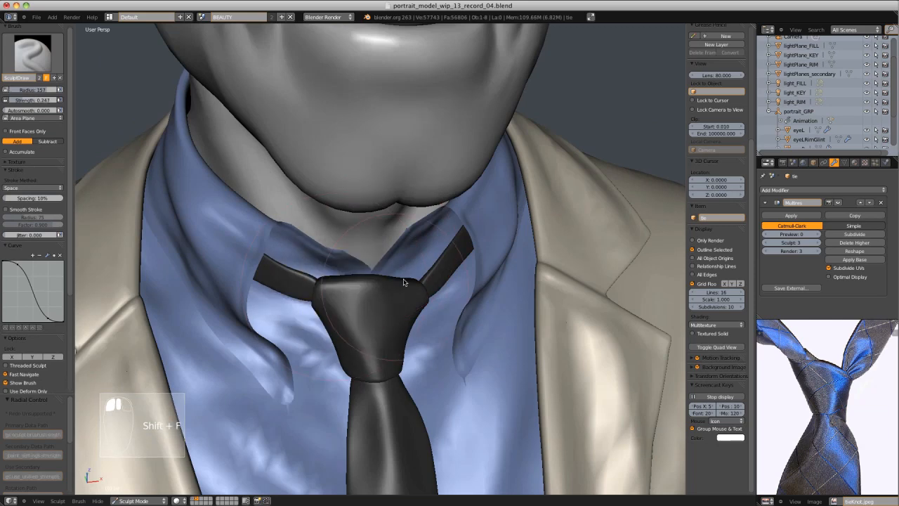
{"action": "key", "text": "f"}
{"action": "left_click", "coordinate": [344, 326]}
{"action": "mouse_move", "coordinate": [380, 362]}
{"action": "middle_mouse_down"}
{"action": "mouse_move", "coordinate": [383, 341]}
{"action": "mouse_move", "coordinate": [352, 288]}
{"action": "middle_mouse_up"}
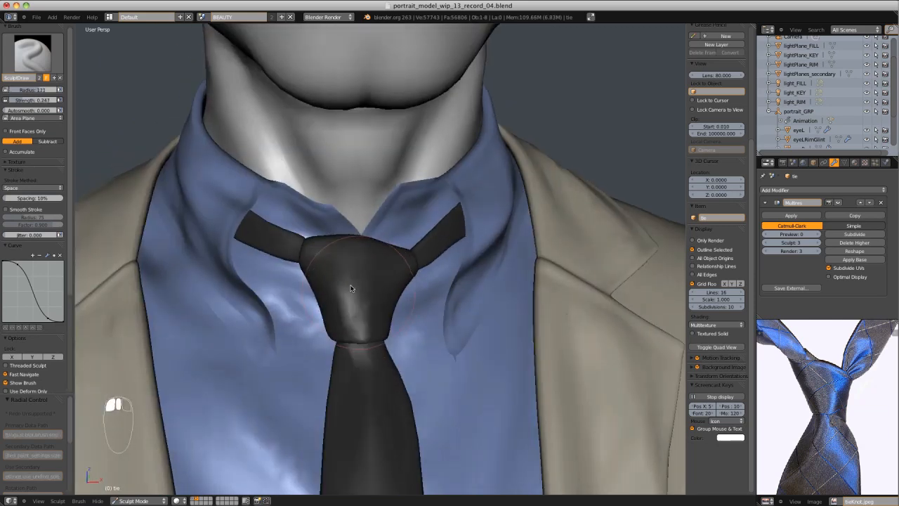
{"action": "left_click_drag", "start_coordinate": [351, 288], "coordinate": [351, 310]}
{"action": "scroll", "coordinate": [361, 288], "scroll_direction": "down", "scroll_amount": 3}
{"action": "mouse_move", "coordinate": [401, 260]}
{"action": "middle_mouse_down"}
{"action": "mouse_move", "coordinate": [355, 228]}
{"action": "mouse_move", "coordinate": [394, 270]}
{"action": "middle_mouse_up"}
{"action": "scroll", "coordinate": [390, 266], "scroll_direction": "up", "scroll_amount": 2}
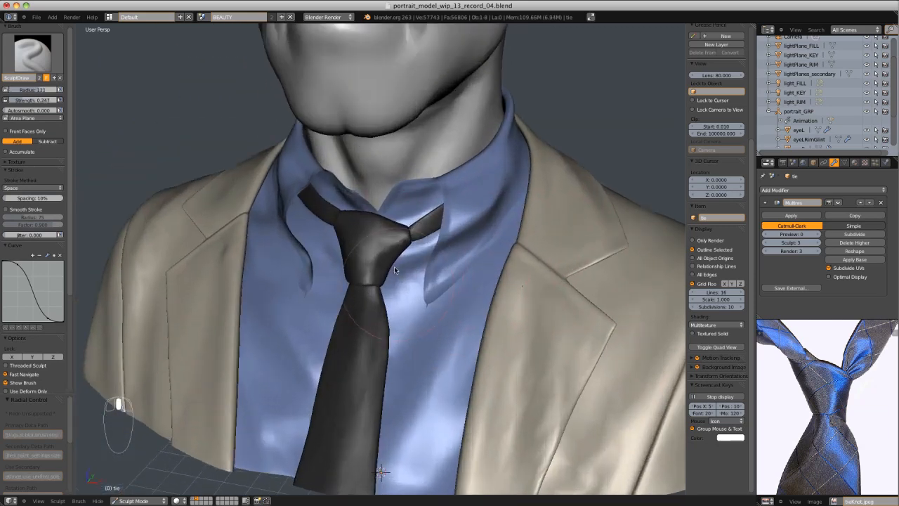
{"action": "scroll", "coordinate": [394, 269], "scroll_direction": "up", "scroll_amount": 4}
Sculpt a fold in the blade directly below the knot with the Crease brush at radius 62
{"action": "key", "text": "shift+c"}
{"action": "key", "text": "f"}
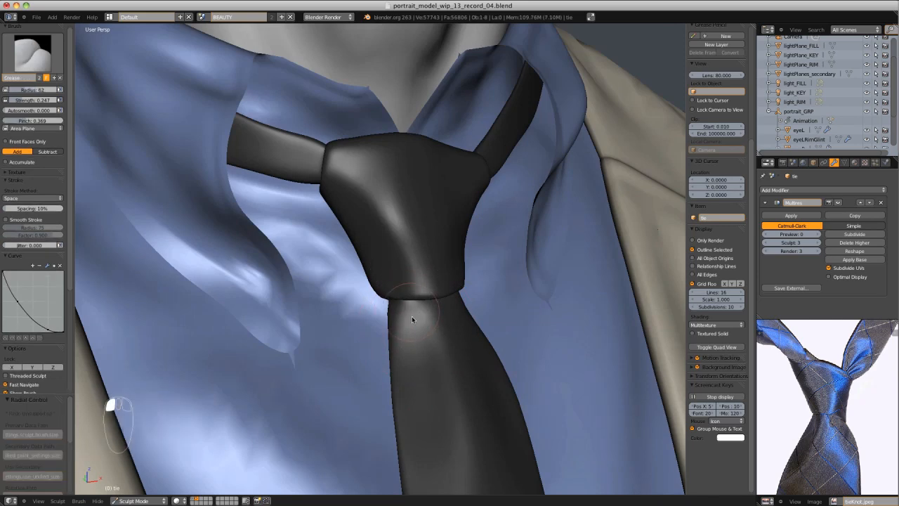
{"action": "left_click_drag", "start_coordinate": [414, 315], "coordinate": [419, 340]}
{"action": "mouse_move", "coordinate": [419, 340]}
{"action": "middle_mouse_down"}
{"action": "mouse_move", "coordinate": [432, 335]}
{"action": "mouse_move", "coordinate": [401, 274]}
{"action": "middle_mouse_up"}
{"action": "left_click_drag", "start_coordinate": [402, 267], "coordinate": [406, 265]}
{"action": "scroll", "coordinate": [406, 266], "scroll_direction": "down", "scroll_amount": 2}
{"action": "mouse_move", "coordinate": [406, 266]}
{"action": "middle_mouse_down"}
{"action": "mouse_move", "coordinate": [443, 297]}
{"action": "mouse_move", "coordinate": [413, 338]}
{"action": "middle_mouse_up"}
Extend the folds from under the knot down along the blade with the Crease brush
{"action": "scroll", "coordinate": [413, 338], "scroll_direction": "up", "scroll_amount": 1}
{"action": "middle_click_drag", "start_coordinate": [449, 378], "coordinate": [340, 310]}
{"action": "scroll", "coordinate": [340, 309], "scroll_direction": "up", "scroll_amount": 2}
{"action": "left_click_drag", "start_coordinate": [340, 313], "coordinate": [353, 376]}
{"action": "scroll", "coordinate": [417, 267], "scroll_direction": "down", "scroll_amount": 8}
{"action": "middle_click_drag", "start_coordinate": [421, 261], "coordinate": [502, 249]}
{"action": "scroll", "coordinate": [436, 274], "scroll_direction": "up", "scroll_amount": 8}
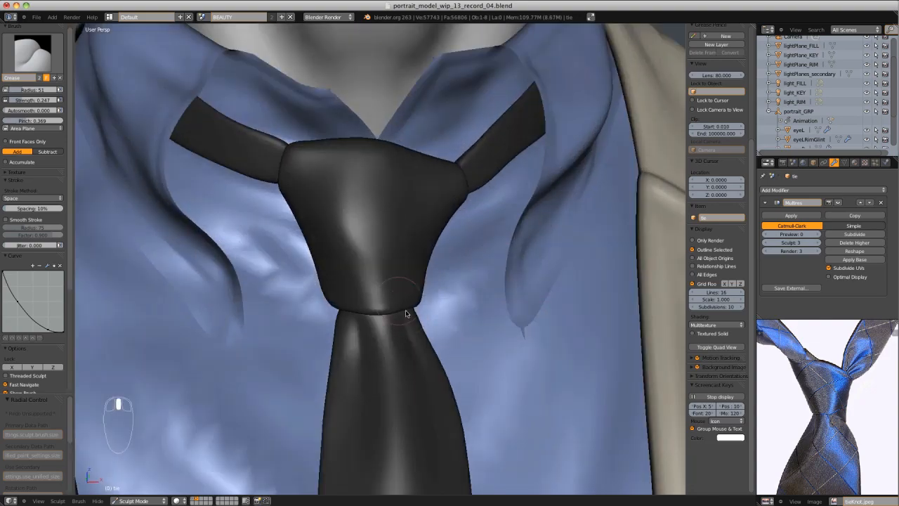
Refine the fold where the blade enters the knot with the Crease brush at radius 51
{"action": "middle_click_drag", "start_coordinate": [351, 299], "coordinate": [407, 306]}
{"action": "left_click_drag", "start_coordinate": [408, 306], "coordinate": [408, 312]}
{"action": "middle_click_drag", "start_coordinate": [409, 312], "coordinate": [339, 294]}
{"action": "scroll", "coordinate": [394, 310], "scroll_direction": "down", "scroll_amount": 8}
{"action": "middle_click_drag", "start_coordinate": [397, 302], "coordinate": [454, 246]}
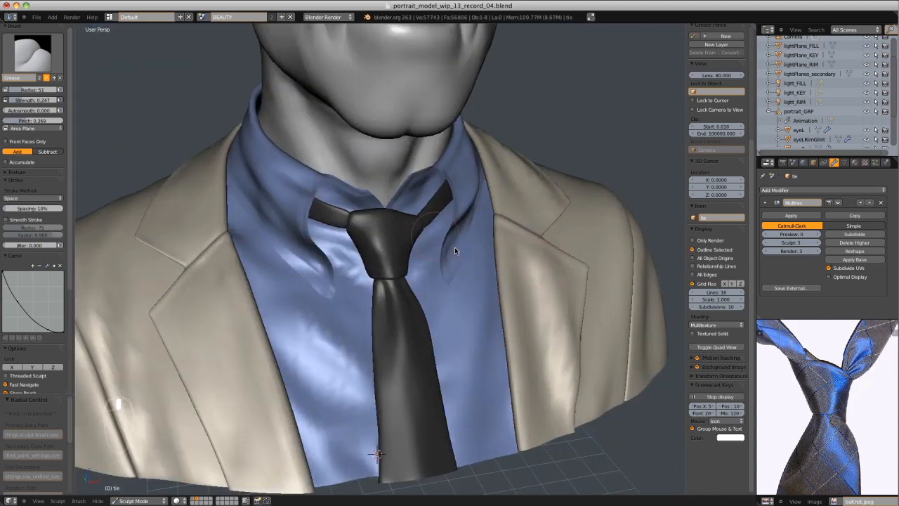
Sculpt a fold into the knot's upper corner beside the neck band with the Crease brush at radius 53
{"action": "scroll", "coordinate": [450, 246], "scroll_direction": "up", "scroll_amount": 7}
{"action": "middle_click_drag", "start_coordinate": [394, 242], "coordinate": [361, 233]}
{"action": "left_click_drag", "start_coordinate": [376, 231], "coordinate": [361, 233]}
{"action": "scroll", "coordinate": [415, 260], "scroll_direction": "down", "scroll_amount": 6}
{"action": "middle_click_drag", "start_coordinate": [485, 253], "coordinate": [435, 261]}
{"action": "scroll", "coordinate": [435, 263], "scroll_direction": "up", "scroll_amount": 4}
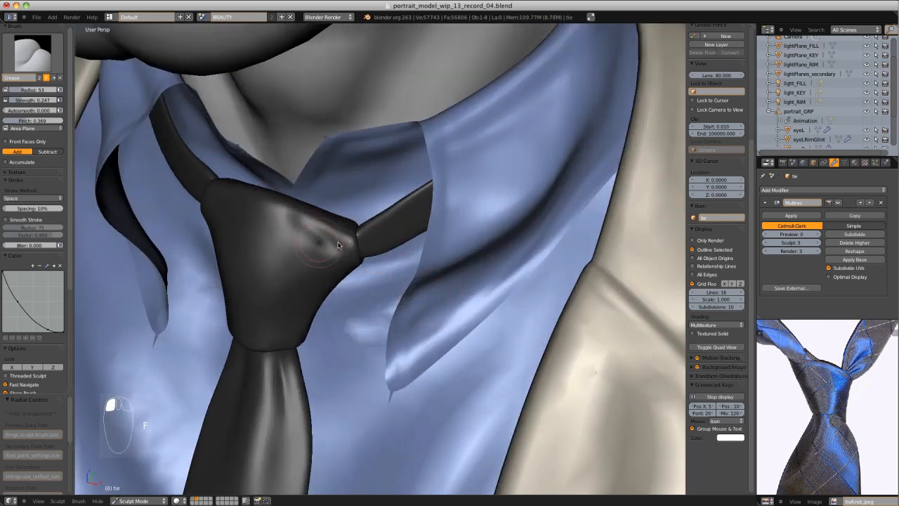
{"action": "middle_click_drag", "start_coordinate": [330, 236], "coordinate": [473, 225]}
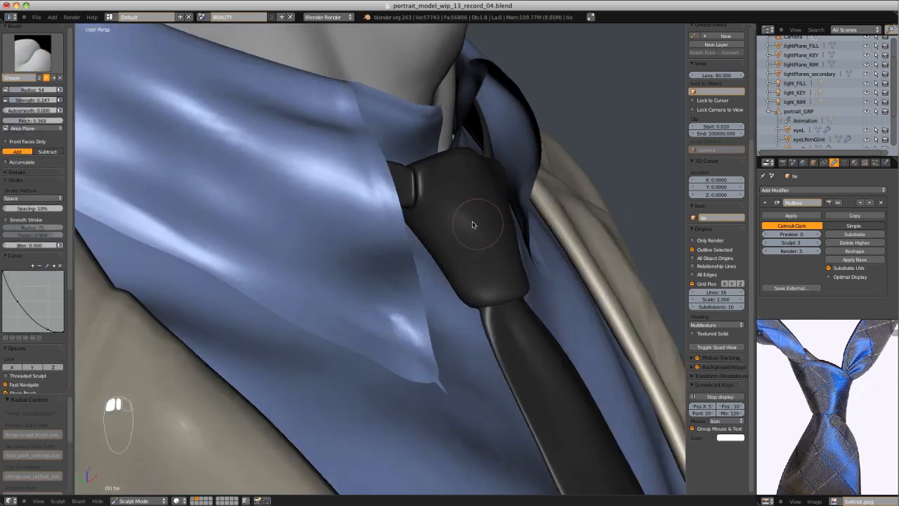
Adjust the knot's profile beside the neck band with the Grab brush at radius 72
{"action": "key", "text": "g"}
{"action": "left_click_drag", "start_coordinate": [462, 201], "coordinate": [425, 192]}
{"action": "mouse_move", "coordinate": [426, 193]}
{"action": "middle_mouse_down"}
{"action": "mouse_move", "coordinate": [344, 194]}
{"action": "mouse_move", "coordinate": [289, 164]}
{"action": "middle_mouse_up"}
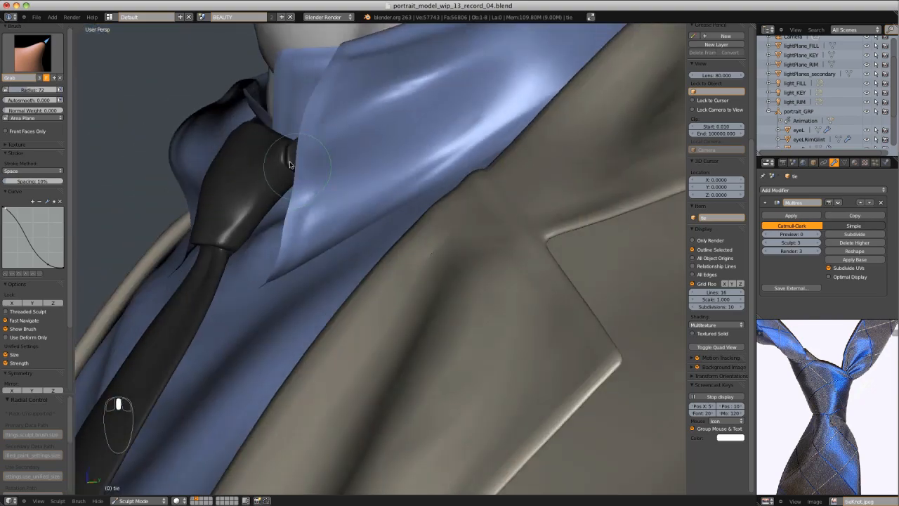
{"action": "left_click_drag", "start_coordinate": [290, 177], "coordinate": [281, 166]}
{"action": "middle_click_drag", "start_coordinate": [281, 166], "coordinate": [421, 168]}
{"action": "scroll", "coordinate": [485, 150], "scroll_direction": "down", "scroll_amount": 6}
{"action": "scroll", "coordinate": [436, 213], "scroll_direction": "up", "scroll_amount": 10}
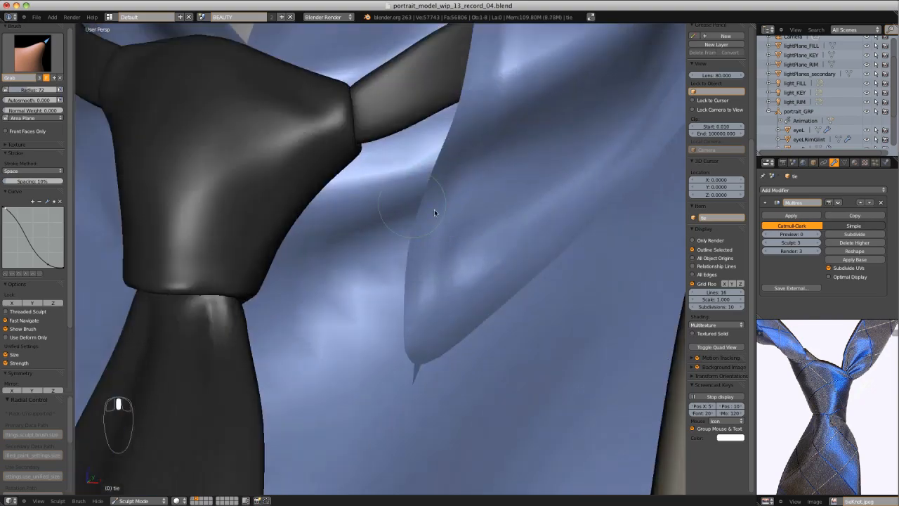
Sculpt a lengthwise fold into the neck band on the viewer's right with the Crease brush at radius 68
{"action": "mouse_move", "coordinate": [436, 213]}
{"action": "middle_mouse_down"}
{"action": "mouse_move", "coordinate": [426, 240]}
{"action": "mouse_move", "coordinate": [424, 207]}
{"action": "middle_mouse_up"}
{"action": "scroll", "coordinate": [408, 257], "scroll_direction": "down", "scroll_amount": 3}
{"action": "scroll", "coordinate": [407, 246], "scroll_direction": "up", "scroll_amount": 3}
{"action": "key", "text": "shift+c"}
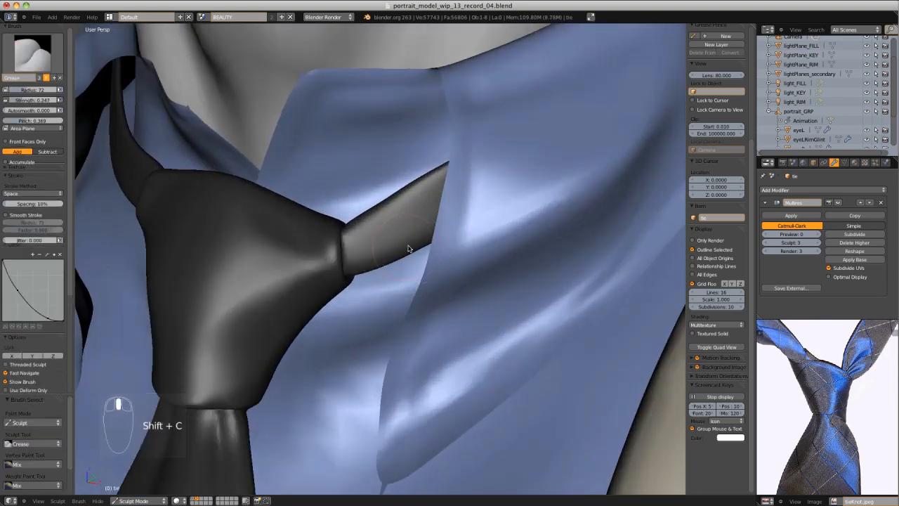
{"action": "middle_click_drag", "start_coordinate": [472, 184], "coordinate": [511, 181]}
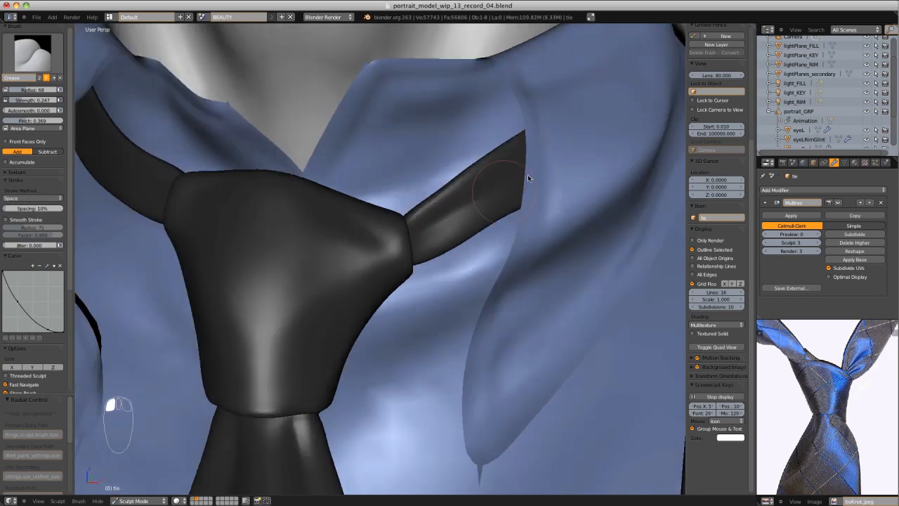
{"action": "scroll", "coordinate": [468, 187], "scroll_direction": "down", "scroll_amount": 8}
{"action": "scroll", "coordinate": [467, 189], "scroll_direction": "up", "scroll_amount": 4}
{"action": "left_click_drag", "start_coordinate": [446, 213], "coordinate": [435, 227]}
Sculpt a matching fold into the neck band on the viewer's left with the Crease brush at radius 38
{"action": "middle_click_drag", "start_coordinate": [267, 219], "coordinate": [298, 234]}
{"action": "scroll", "coordinate": [295, 236], "scroll_direction": "up", "scroll_amount": 1}
{"action": "key", "text": "f"}
{"action": "left_click", "coordinate": [231, 239]}
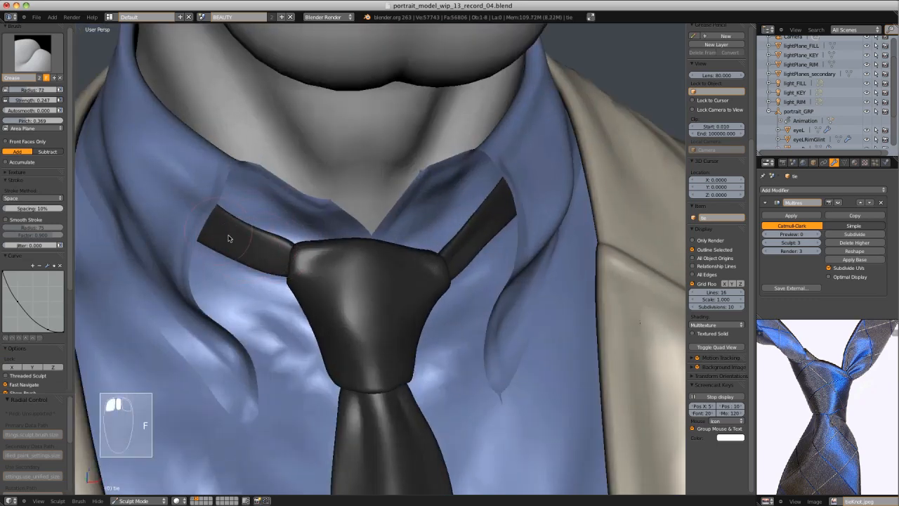
{"action": "middle_click_drag", "start_coordinate": [285, 265], "coordinate": [231, 229]}
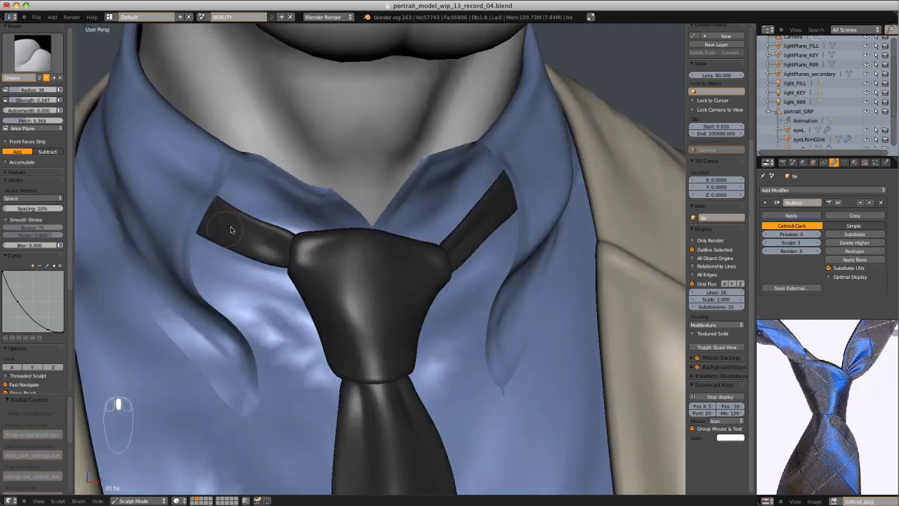
Reshape the neck band on the viewer's left with the Grab brush at radius 168
{"action": "key", "text": "g"}
{"action": "key", "text": "f"}
{"action": "left_click", "coordinate": [351, 213]}
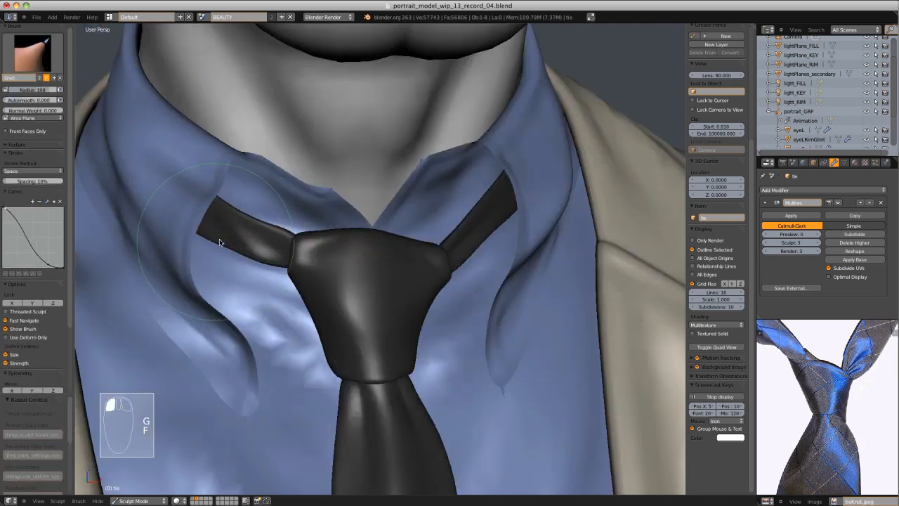
{"action": "left_click_drag", "start_coordinate": [246, 253], "coordinate": [253, 243]}
{"action": "scroll", "coordinate": [355, 146], "scroll_direction": "down", "scroll_amount": 5}
{"action": "middle_click_drag", "start_coordinate": [355, 147], "coordinate": [295, 255]}
{"action": "scroll", "coordinate": [358, 160], "scroll_direction": "up", "scroll_amount": 2}
{"action": "scroll", "coordinate": [294, 295], "scroll_direction": "down", "scroll_amount": 2}
Refine the tie's neck bands beneath the collar with the Grab brush at radius 142 and at radius 75
{"action": "mouse_move", "coordinate": [294, 294]}
{"action": "middle_mouse_down"}
{"action": "mouse_move", "coordinate": [339, 271]}
{"action": "mouse_move", "coordinate": [281, 261]}
{"action": "middle_mouse_up"}
{"action": "key", "text": "f"}
{"action": "left_click", "coordinate": [254, 267]}
{"action": "scroll", "coordinate": [271, 264], "scroll_direction": "up", "scroll_amount": 1}
{"action": "mouse_move", "coordinate": [289, 280]}
{"action": "middle_mouse_down"}
{"action": "mouse_move", "coordinate": [350, 246]}
{"action": "mouse_move", "coordinate": [286, 288]}
{"action": "mouse_move", "coordinate": [487, 267]}
{"action": "mouse_move", "coordinate": [468, 277]}
{"action": "middle_mouse_up"}
{"action": "scroll", "coordinate": [488, 267], "scroll_direction": "down", "scroll_amount": 3}
{"action": "scroll", "coordinate": [468, 276], "scroll_direction": "up", "scroll_amount": 2}
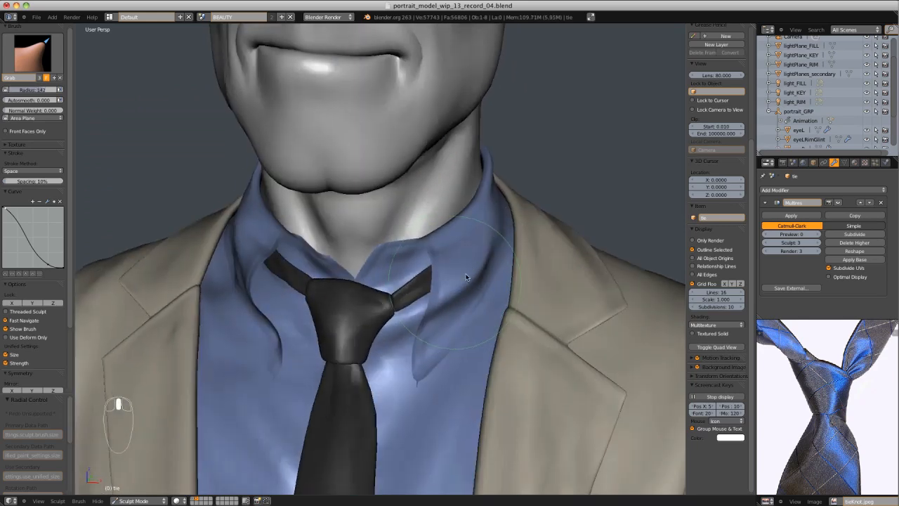
{"action": "key", "text": "f"}
{"action": "left_click", "coordinate": [393, 292]}
{"action": "scroll", "coordinate": [455, 239], "scroll_direction": "down", "scroll_amount": 6}
{"action": "middle_click_drag", "start_coordinate": [462, 228], "coordinate": [394, 205]}
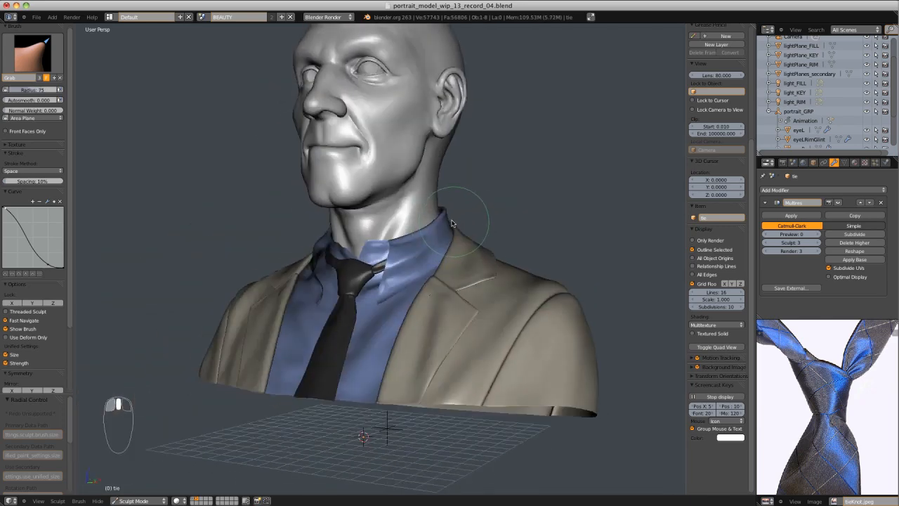
Polish the knot and the blade's length with the Polish brush at radius 53 and at radius 67
{"action": "scroll", "coordinate": [395, 205], "scroll_direction": "up", "scroll_amount": 8}
{"action": "left_click", "coordinate": [33, 53]}
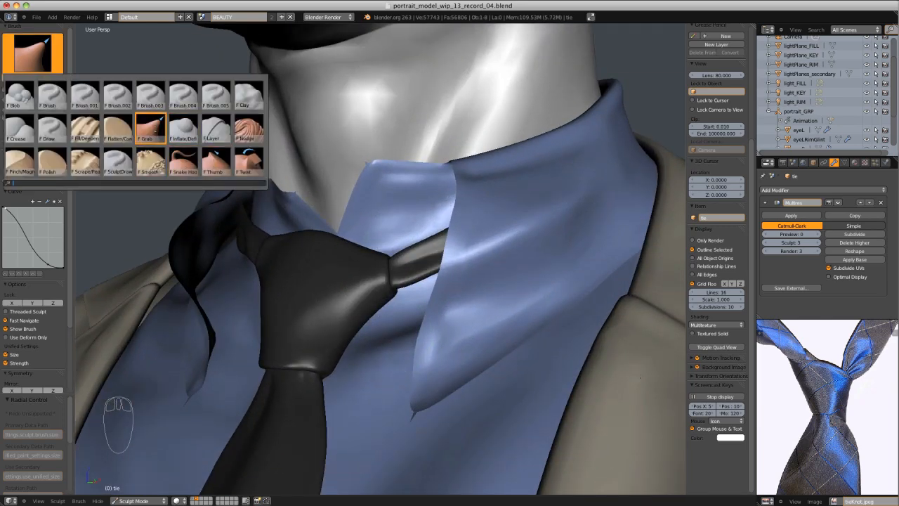
{"action": "left_click", "coordinate": [52, 161]}
{"action": "key", "text": "f"}
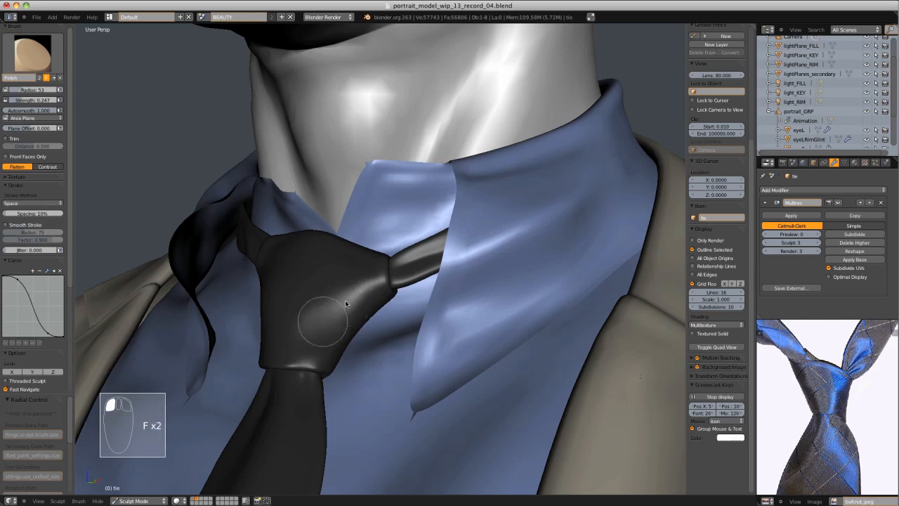
{"action": "middle_click_drag", "start_coordinate": [324, 324], "coordinate": [528, 306]}
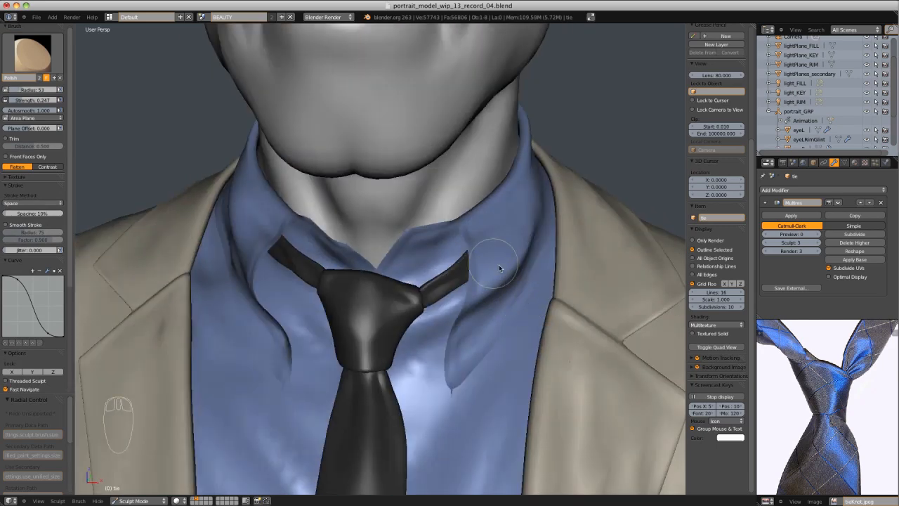
{"action": "middle_click_drag", "start_coordinate": [499, 265], "coordinate": [467, 373]}
{"action": "key", "text": "f"}
{"action": "left_click", "coordinate": [389, 298]}
{"action": "left_click_drag", "start_coordinate": [389, 298], "coordinate": [385, 437]}
Taper the knot's sides toward its base with the Grab brush at radius 66 and at radius 97
{"action": "mouse_move", "coordinate": [478, 337]}
{"action": "middle_mouse_down"}
{"action": "mouse_move", "coordinate": [408, 345]}
{"action": "mouse_move", "coordinate": [472, 225]}
{"action": "mouse_move", "coordinate": [510, 216]}
{"action": "middle_mouse_up"}
{"action": "scroll", "coordinate": [472, 224], "scroll_direction": "down", "scroll_amount": 2}
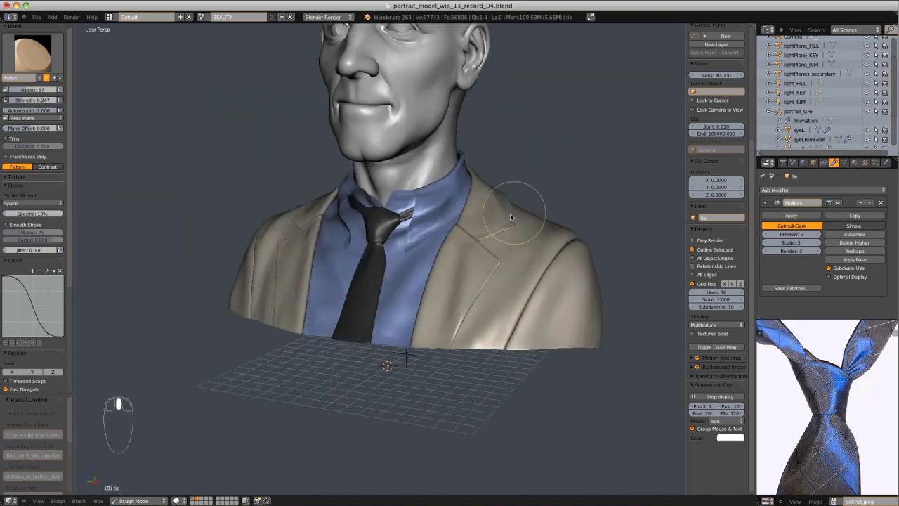
{"action": "scroll", "coordinate": [389, 215], "scroll_direction": "up", "scroll_amount": 5}
{"action": "middle_click_drag", "start_coordinate": [394, 127], "coordinate": [460, 258], "text": "shift"}
{"action": "scroll", "coordinate": [342, 279], "scroll_direction": "down", "scroll_amount": 5}
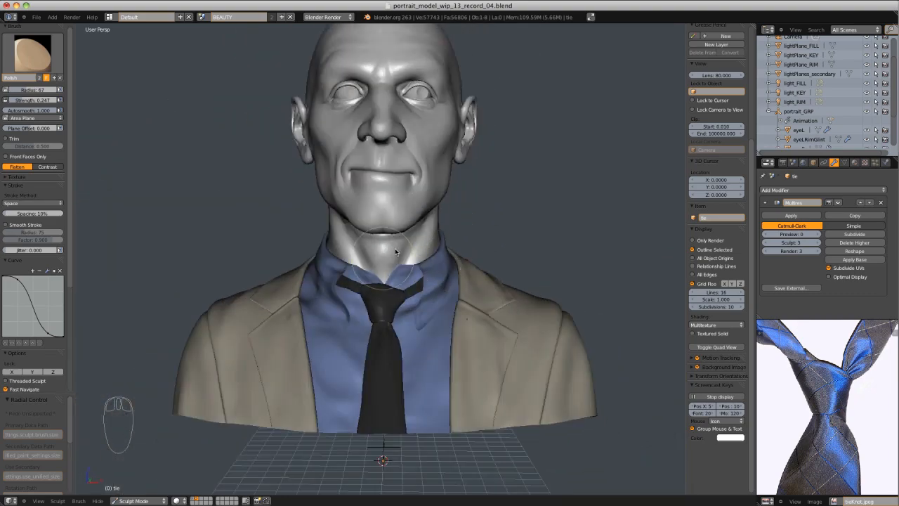
{"action": "scroll", "coordinate": [395, 252], "scroll_direction": "up", "scroll_amount": 4}
{"action": "key", "text": "g"}
{"action": "key", "text": "f"}
{"action": "key", "text": "f"}
{"action": "left_click", "coordinate": [328, 352]}
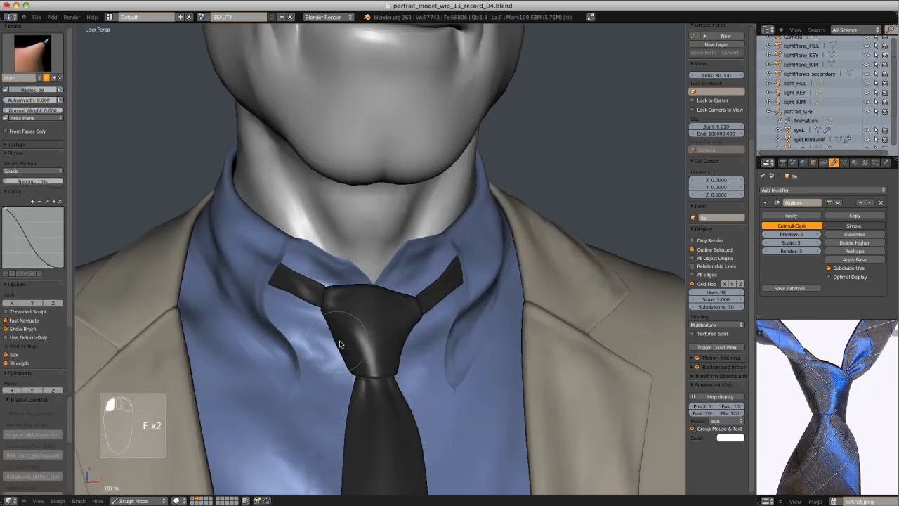
{"action": "left_click_drag", "start_coordinate": [343, 341], "coordinate": [337, 342]}
{"action": "middle_click_drag", "start_coordinate": [393, 380], "coordinate": [381, 378]}
{"action": "key", "text": "f"}
{"action": "left_click", "coordinate": [398, 368]}
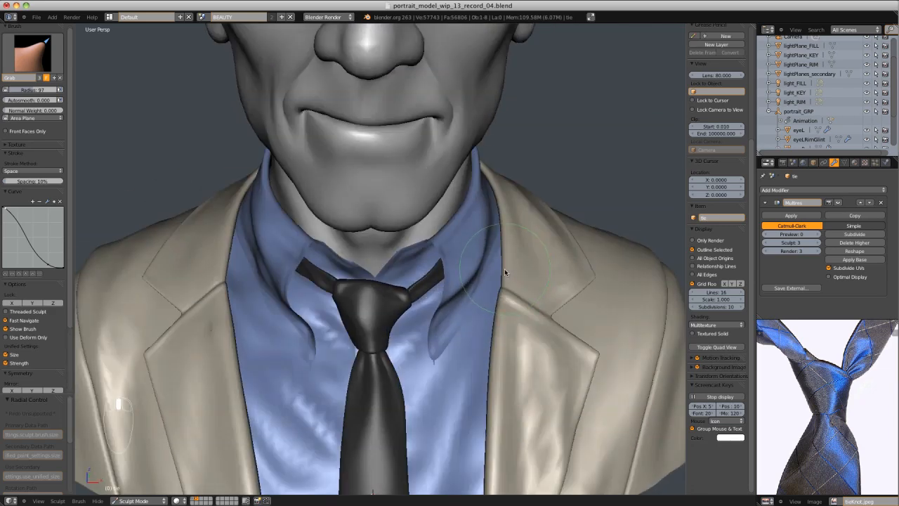
Tighten the edges of both neck bands with the Pinch/Magnify brush at radius 61 and at radius 69
{"action": "scroll", "coordinate": [504, 272], "scroll_direction": "up", "scroll_amount": 3}
{"action": "key", "text": "p"}
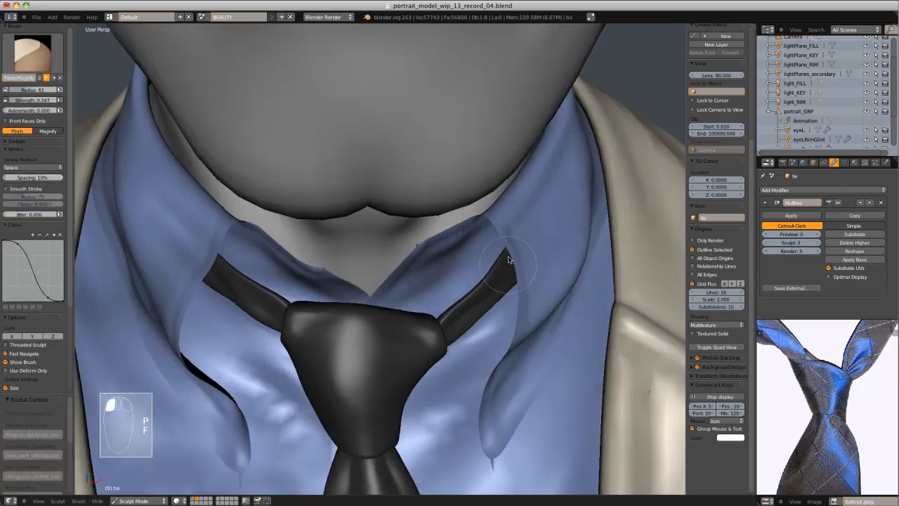
{"action": "mouse_move", "coordinate": [239, 269]}
{"action": "middle_mouse_down"}
{"action": "mouse_move", "coordinate": [231, 332]}
{"action": "mouse_move", "coordinate": [424, 276]}
{"action": "middle_mouse_up"}
{"action": "key", "text": "f"}
{"action": "left_click", "coordinate": [233, 307]}
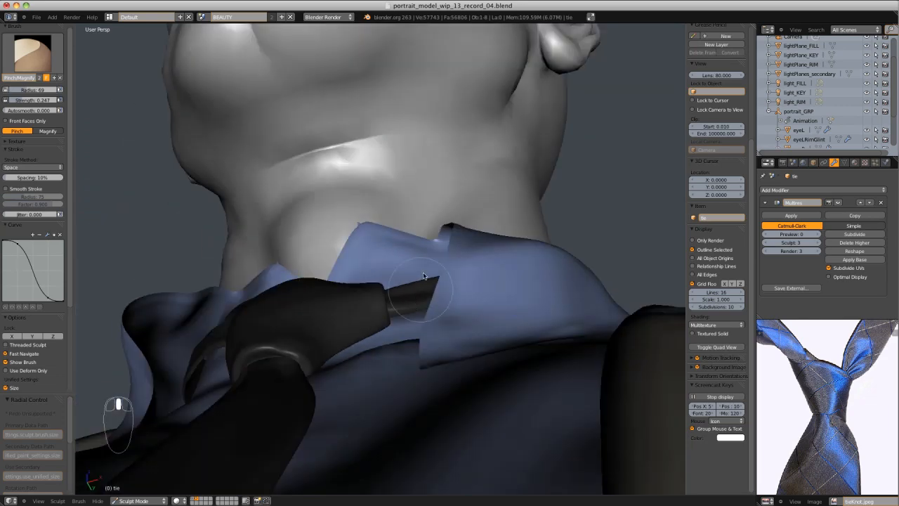
Subdivide the tie's Multires modifier to level 4 in Object Mode and resume sculpting with its preview level at 3
{"action": "middle_click_drag", "start_coordinate": [383, 315], "coordinate": [566, 278]}
{"action": "scroll", "coordinate": [482, 307], "scroll_direction": "down", "scroll_amount": 6}
{"action": "scroll", "coordinate": [543, 229], "scroll_direction": "down", "scroll_amount": 2}
{"action": "left_click", "coordinate": [141, 501]}
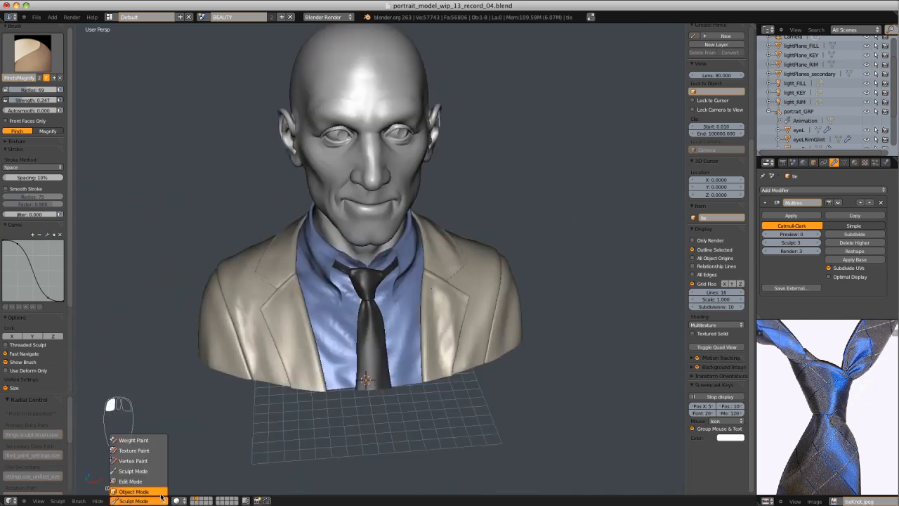
{"action": "left_click", "coordinate": [134, 490]}
{"action": "left_click", "coordinate": [823, 236]}
{"action": "scroll", "coordinate": [491, 242], "scroll_direction": "up", "scroll_amount": 3}
{"action": "middle_click_drag", "start_coordinate": [520, 303], "coordinate": [426, 287]}
{"action": "scroll", "coordinate": [426, 288], "scroll_direction": "up", "scroll_amount": 5}
{"action": "left_click", "coordinate": [823, 236]}
{"action": "scroll", "coordinate": [580, 310], "scroll_direction": "down", "scroll_amount": 5}
{"action": "middle_click_drag", "start_coordinate": [580, 311], "coordinate": [526, 271]}
{"action": "scroll", "coordinate": [529, 346], "scroll_direction": "up", "scroll_amount": 5}
{"action": "middle_click_drag", "start_coordinate": [531, 349], "coordinate": [490, 340]}
{"action": "left_click", "coordinate": [838, 235]}
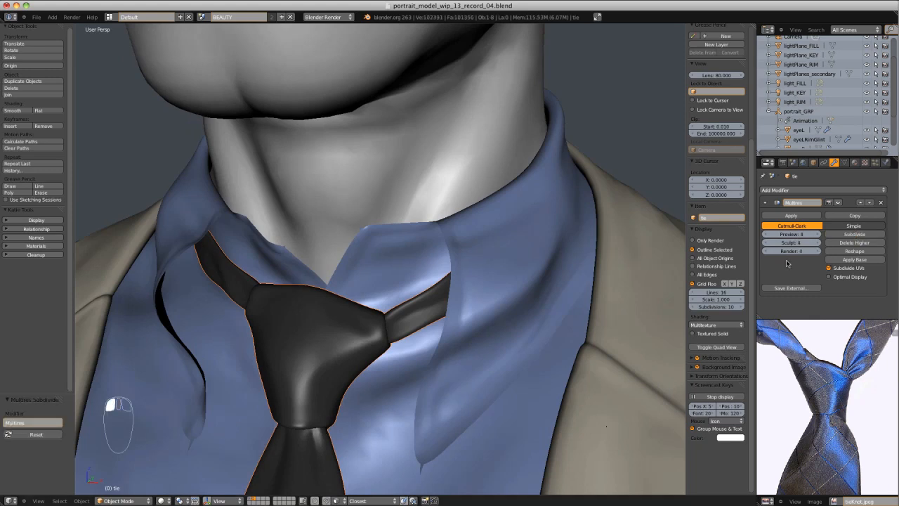
{"action": "left_click", "coordinate": [767, 236]}
{"action": "left_click", "coordinate": [134, 472]}
{"action": "scroll", "coordinate": [476, 277], "scroll_direction": "up", "scroll_amount": 2}
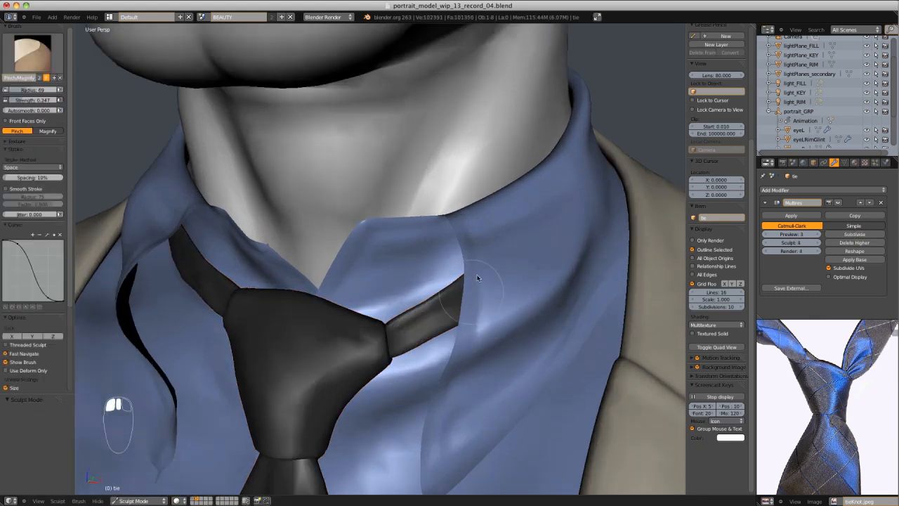
Sculpt a fine fold along the neck band beside the knot with the Draw brush at radius 16, smoothing it slightly
{"action": "key", "text": "d"}
{"action": "key", "text": "f"}
{"action": "left_click", "coordinate": [421, 345]}
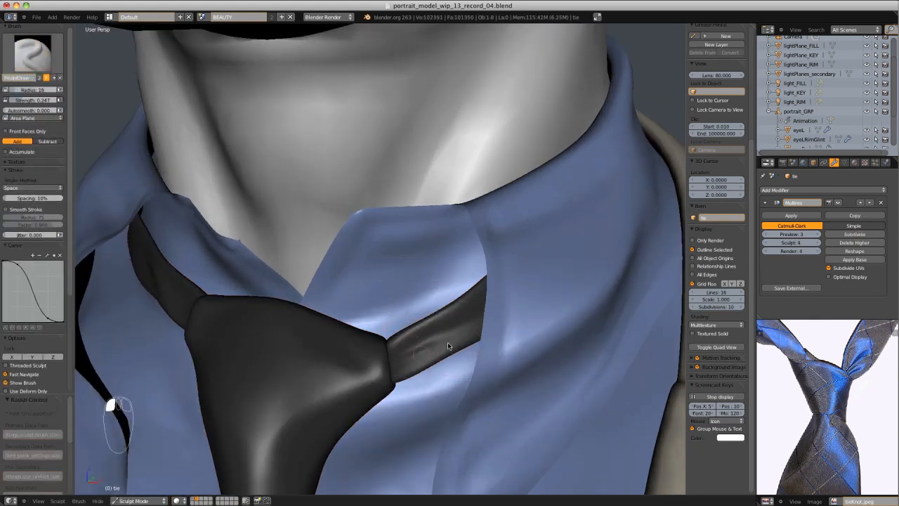
{"action": "mouse_move", "coordinate": [449, 346]}
{"action": "left_mouse_down", "text": "shift"}
{"action": "mouse_move", "coordinate": [426, 351]}
{"action": "mouse_move", "coordinate": [437, 345]}
{"action": "left_mouse_up", "text": "shift"}
{"action": "mouse_move", "coordinate": [448, 338]}
{"action": "left_mouse_down"}
{"action": "mouse_move", "coordinate": [391, 369]}
{"action": "mouse_move", "coordinate": [404, 367]}
{"action": "left_mouse_up"}
Swell the knot's edge where it meets the neck band with the Inflate/Deflate brush at radius 69
{"action": "middle_click_drag", "start_coordinate": [422, 362], "coordinate": [385, 338]}
{"action": "key", "text": "i"}
{"action": "key", "text": "f"}
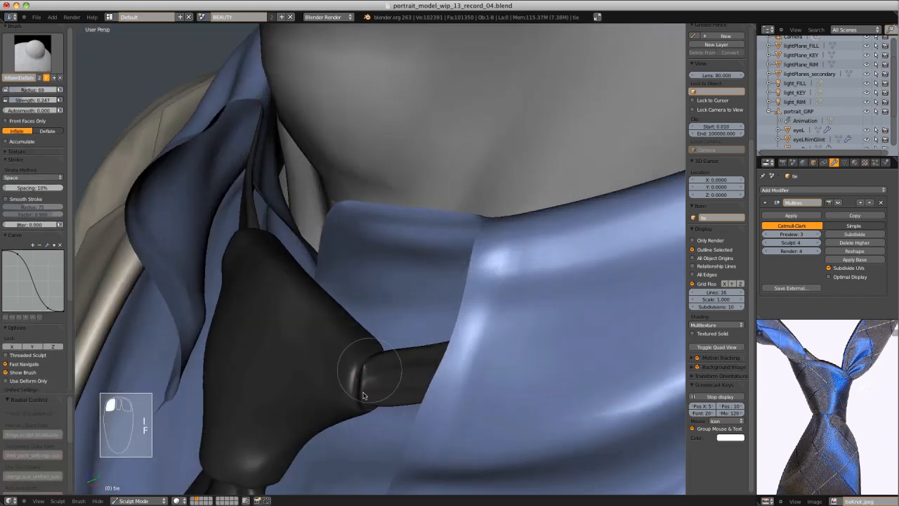
{"action": "middle_click_drag", "start_coordinate": [365, 378], "coordinate": [435, 200], "text": "ctrl"}
{"action": "mouse_move", "coordinate": [436, 224]}
{"action": "middle_mouse_down"}
{"action": "mouse_move", "coordinate": [490, 285]}
{"action": "mouse_move", "coordinate": [418, 259]}
{"action": "mouse_move", "coordinate": [349, 336]}
{"action": "middle_mouse_up"}
Crease the opposite neck band at radius 57 and 40, and inflate its junction with the knot at radius 53
{"action": "key", "text": "shift+c"}
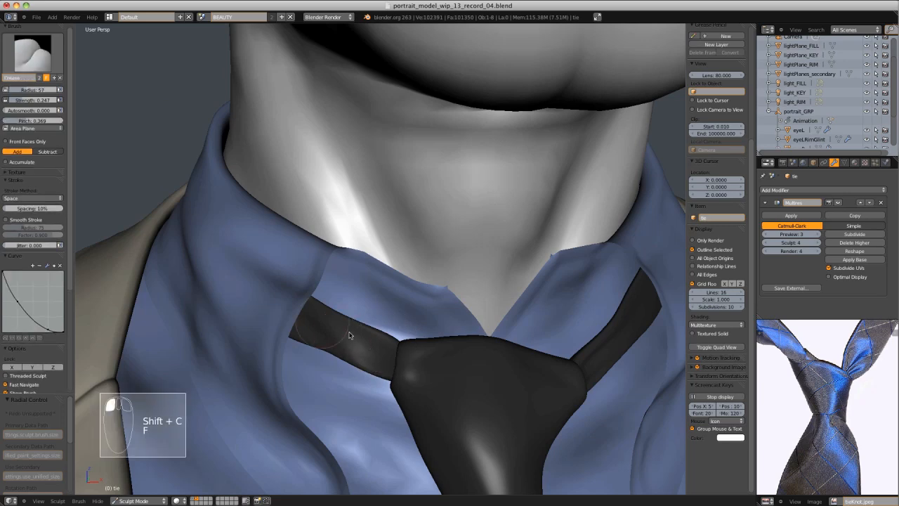
{"action": "middle_click_drag", "start_coordinate": [393, 359], "coordinate": [438, 359]}
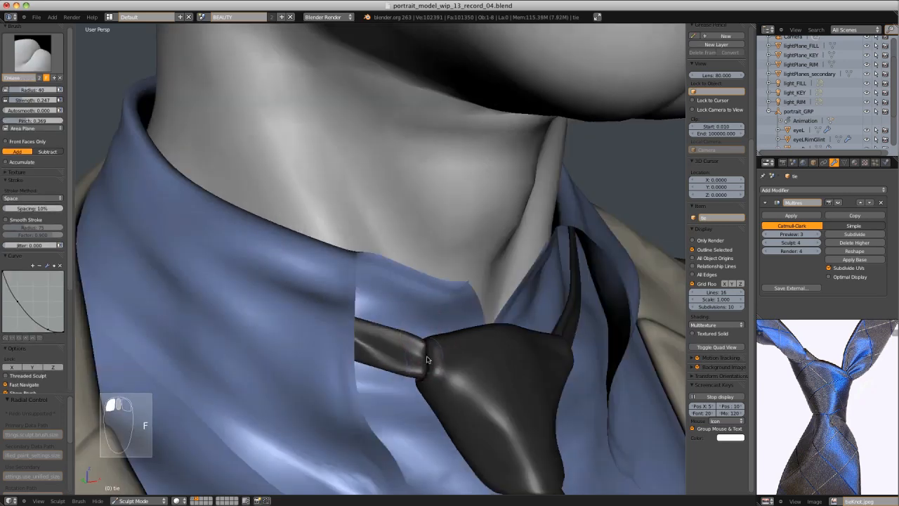
{"action": "key", "text": "i"}
{"action": "key", "text": "f"}
{"action": "left_click", "coordinate": [432, 357]}
{"action": "left_click_drag", "start_coordinate": [427, 347], "coordinate": [423, 364]}
{"action": "mouse_move", "coordinate": [427, 362]}
{"action": "middle_mouse_down", "text": "ctrl"}
{"action": "mouse_move", "coordinate": [515, 315]}
{"action": "mouse_move", "coordinate": [556, 259]}
{"action": "mouse_move", "coordinate": [548, 279]}
{"action": "mouse_move", "coordinate": [379, 292]}
{"action": "middle_mouse_up", "text": "ctrl"}
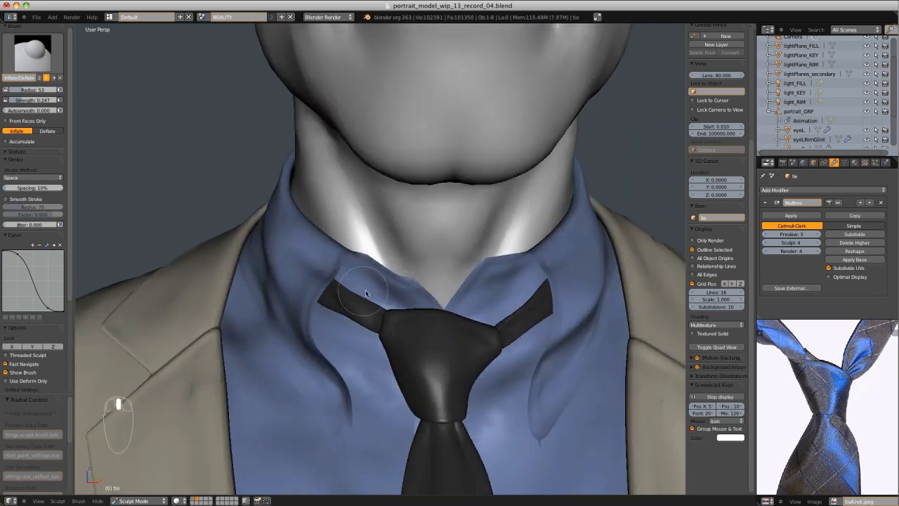
Reshape the outer end of the neck band where it emerges from the collar with the Grab brush at several radii
{"action": "key", "text": "g"}
{"action": "key", "text": "f"}
{"action": "left_click", "coordinate": [362, 291]}
{"action": "key", "text": "f"}
{"action": "left_click", "coordinate": [350, 298]}
{"action": "left_click_drag", "start_coordinate": [350, 298], "coordinate": [341, 313]}
{"action": "middle_click_drag", "start_coordinate": [341, 313], "coordinate": [348, 298]}
{"action": "key", "text": "f"}
{"action": "left_click", "coordinate": [352, 273]}
{"action": "left_click_drag", "start_coordinate": [327, 282], "coordinate": [327, 277]}
Return to Object Mode and apply the sculpted shape to the base mesh of the tie's Multires modifier
{"action": "middle_click_drag", "start_coordinate": [415, 285], "coordinate": [492, 223], "text": "ctrl"}
{"action": "mouse_move", "coordinate": [492, 224]}
{"action": "middle_mouse_down"}
{"action": "mouse_move", "coordinate": [436, 218]}
{"action": "mouse_move", "coordinate": [557, 251]}
{"action": "mouse_move", "coordinate": [486, 297]}
{"action": "mouse_move", "coordinate": [539, 259]}
{"action": "middle_mouse_up"}
{"action": "middle_click_drag", "start_coordinate": [539, 259], "coordinate": [490, 254], "text": "ctrl"}
{"action": "left_click", "coordinate": [140, 501]}
{"action": "left_click", "coordinate": [140, 492]}
{"action": "scroll", "coordinate": [481, 305], "scroll_direction": "up", "scroll_amount": 5}
{"action": "middle_click_drag", "start_coordinate": [492, 316], "coordinate": [520, 200]}
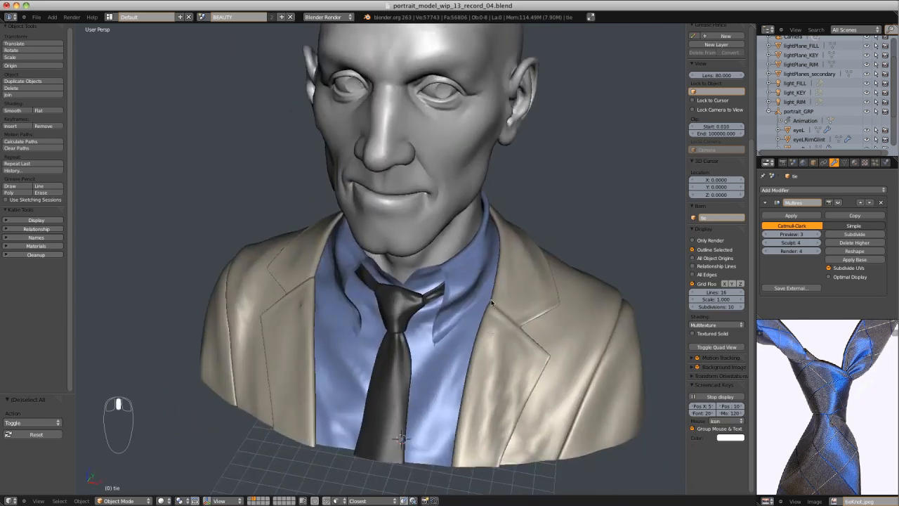
{"action": "scroll", "coordinate": [553, 183], "scroll_direction": "down", "scroll_amount": 3}
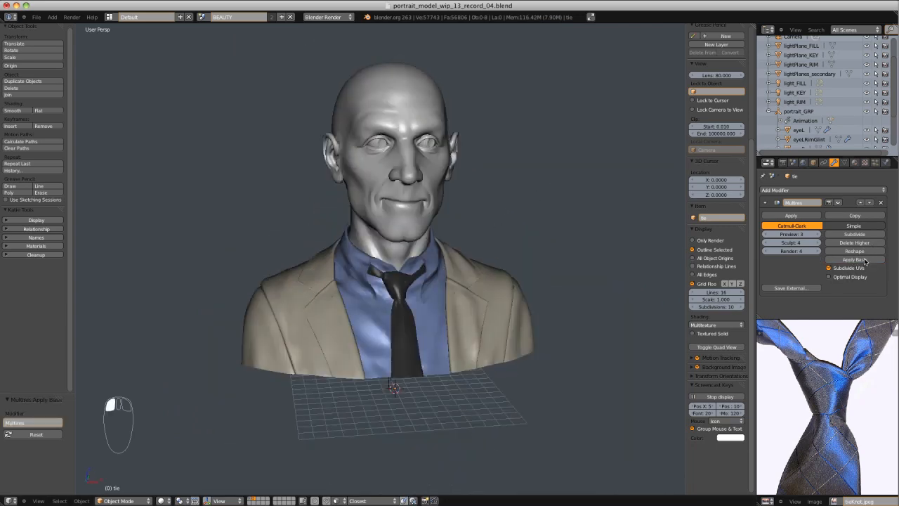
{"action": "scroll", "coordinate": [569, 281], "scroll_direction": "up", "scroll_amount": 5}
{"action": "scroll", "coordinate": [572, 255], "scroll_direction": "down", "scroll_amount": 5}
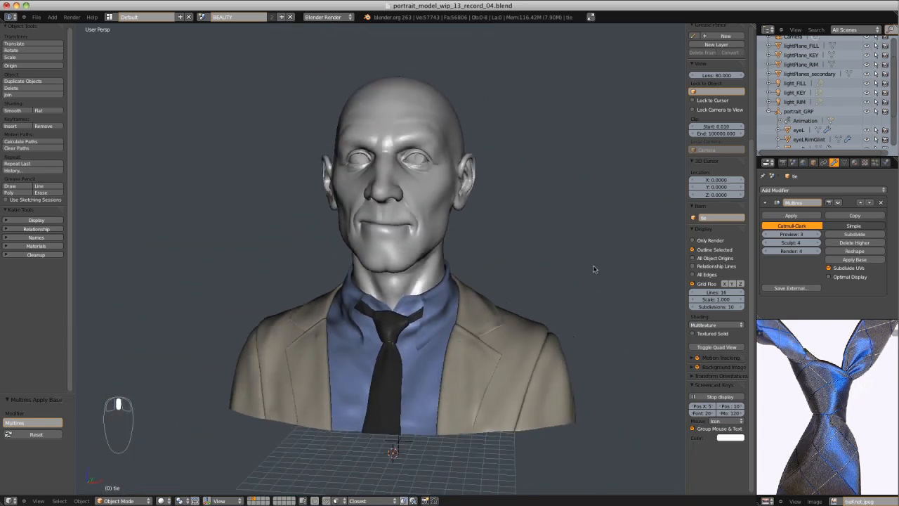
{"action": "key", "text": "ctrl+shift+s"}
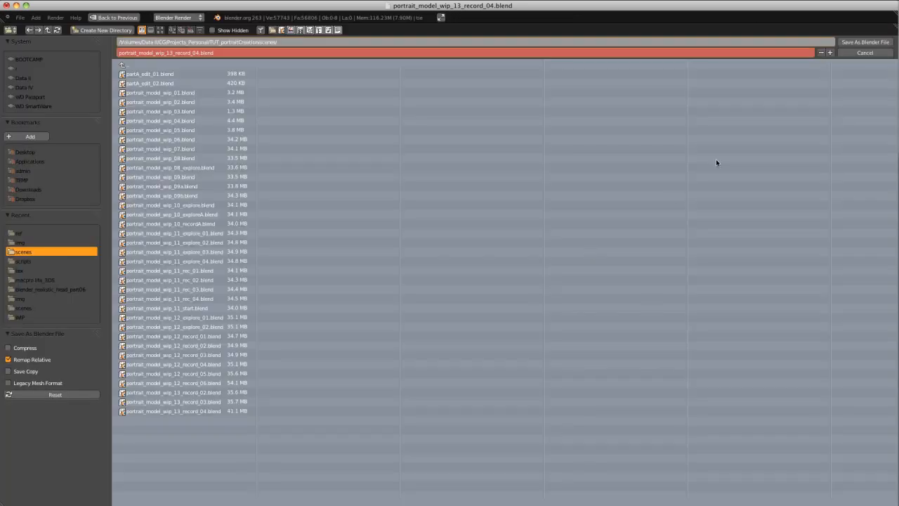
{"action": "left_click", "coordinate": [831, 53]}
{"action": "left_click", "coordinate": [822, 53]}
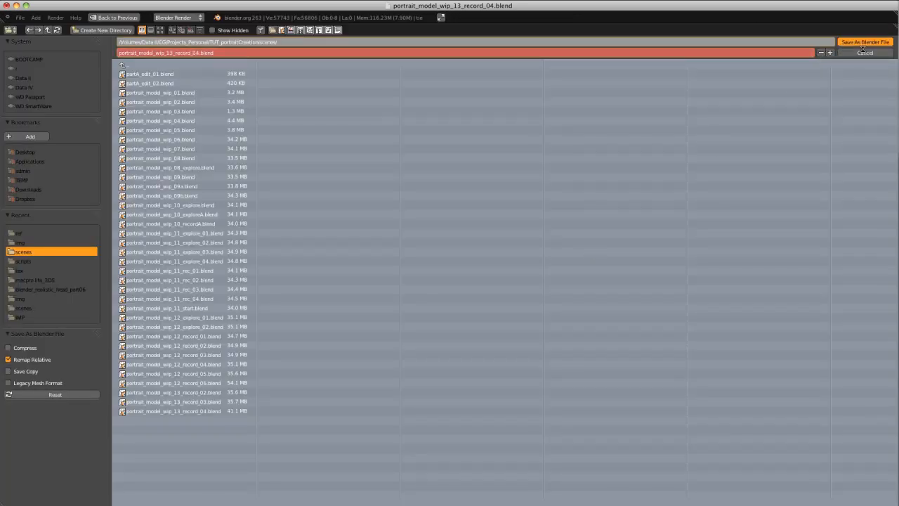
{"action": "left_click", "coordinate": [865, 52]}
Select the shirt and set its Multires preview level to 5 to inspect the folds in full detail
{"action": "left_click", "coordinate": [424, 353]}
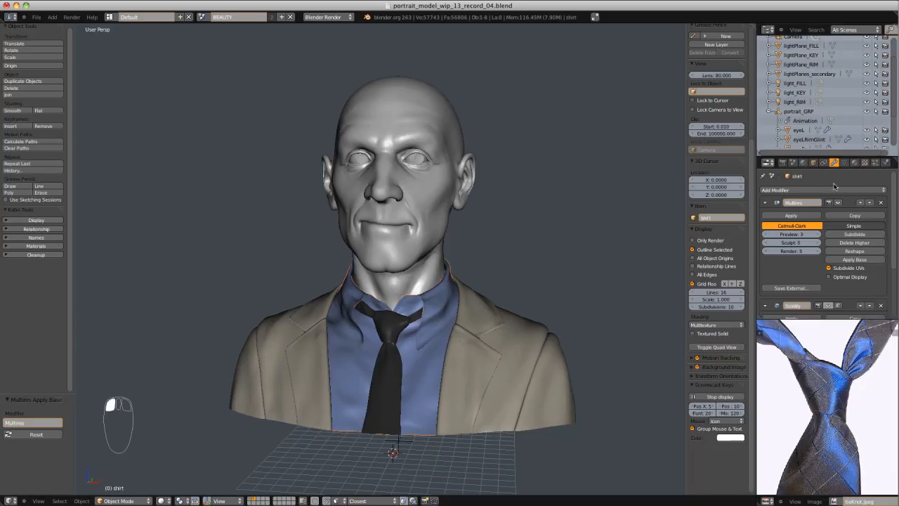
{"action": "scroll", "coordinate": [496, 310], "scroll_direction": "up", "scroll_amount": 3}
{"action": "key", "text": "a"}
{"action": "middle_click_drag", "start_coordinate": [496, 310], "coordinate": [601, 244]}
{"action": "scroll", "coordinate": [524, 303], "scroll_direction": "down", "scroll_amount": 4}
{"action": "scroll", "coordinate": [601, 244], "scroll_direction": "up", "scroll_amount": 3}
{"action": "middle_click_drag", "start_coordinate": [597, 309], "coordinate": [586, 246], "text": "shift"}
{"action": "middle_click_drag", "start_coordinate": [572, 341], "coordinate": [534, 314]}
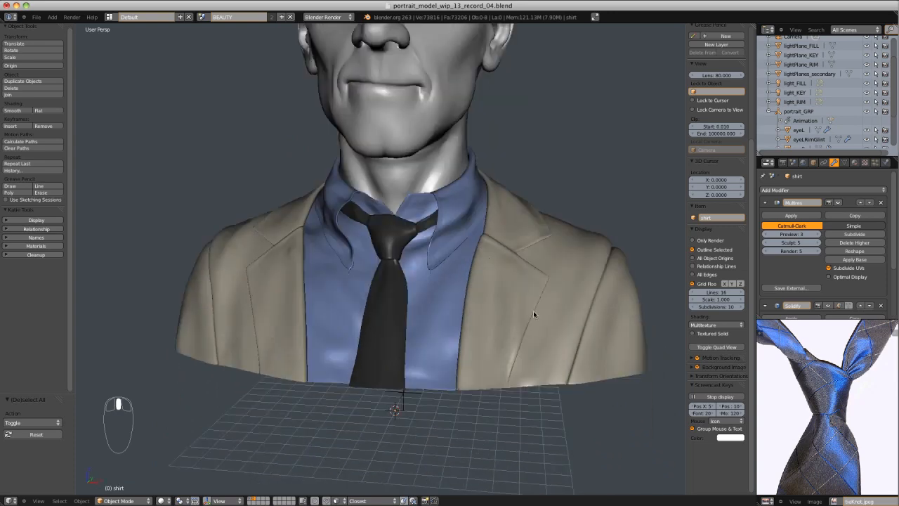
{"action": "scroll", "coordinate": [534, 313], "scroll_direction": "up", "scroll_amount": 5}
{"action": "left_click_drag", "start_coordinate": [808, 247], "coordinate": [806, 242]}
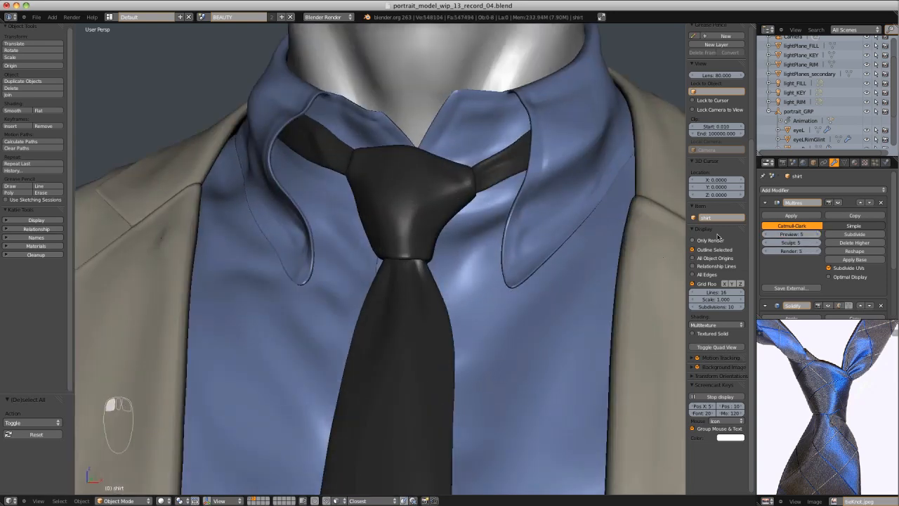
{"action": "key", "text": "g"}
{"action": "key", "text": "y"}
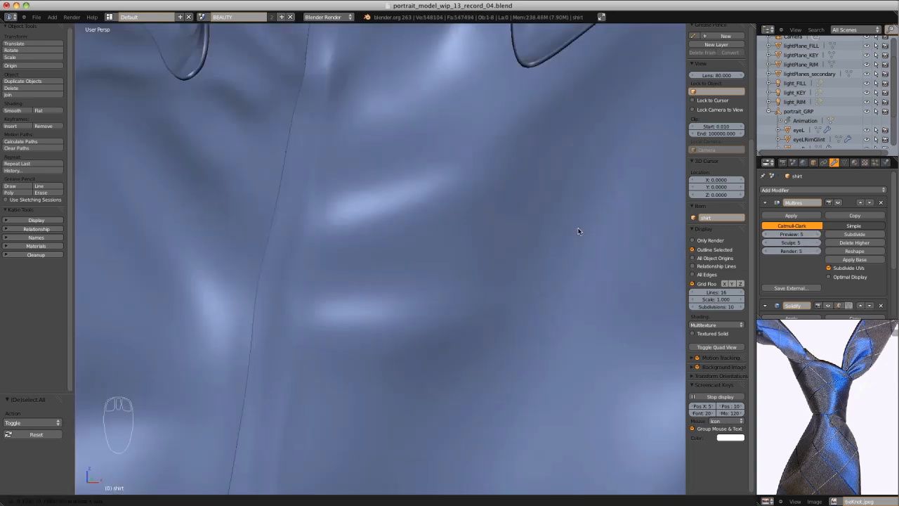
{"action": "right_click", "coordinate": [579, 231]}
Set the Multires preview level of the jacket and the tie to 4 and examine the bust from several angles
{"action": "scroll", "coordinate": [572, 212], "scroll_direction": "down", "scroll_amount": 4}
{"action": "key", "text": "a"}
{"action": "mouse_move", "coordinate": [571, 209]}
{"action": "middle_mouse_down"}
{"action": "mouse_move", "coordinate": [526, 205]}
{"action": "mouse_move", "coordinate": [538, 251]}
{"action": "mouse_move", "coordinate": [501, 260]}
{"action": "mouse_move", "coordinate": [508, 232]}
{"action": "mouse_move", "coordinate": [540, 279]}
{"action": "mouse_move", "coordinate": [531, 282]}
{"action": "mouse_move", "coordinate": [579, 257]}
{"action": "mouse_move", "coordinate": [562, 292]}
{"action": "middle_mouse_up"}
{"action": "scroll", "coordinate": [528, 230], "scroll_direction": "down", "scroll_amount": 3}
{"action": "key", "text": "z"}
{"action": "key", "text": "z"}
{"action": "scroll", "coordinate": [501, 260], "scroll_direction": "down", "scroll_amount": 1}
{"action": "left_click", "coordinate": [489, 266]}
{"action": "scroll", "coordinate": [562, 292], "scroll_direction": "up", "scroll_amount": 3}
{"action": "left_click", "coordinate": [378, 345]}
{"action": "middle_click_drag", "start_coordinate": [514, 314], "coordinate": [497, 279]}
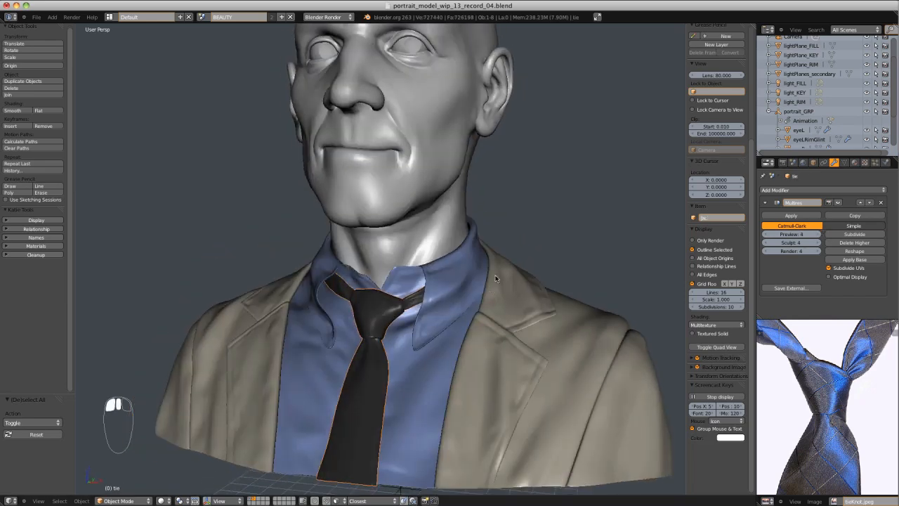
{"action": "scroll", "coordinate": [491, 271], "scroll_direction": "down", "scroll_amount": 3}
{"action": "key", "text": "a"}
{"action": "middle_click_drag", "start_coordinate": [482, 243], "coordinate": [520, 255]}
{"action": "middle_click_drag", "start_coordinate": [595, 252], "coordinate": [492, 263]}
Set the Multires preview level to 3 on the tie and 2 on the jacket, and save the file
{"action": "left_click", "coordinate": [766, 234]}
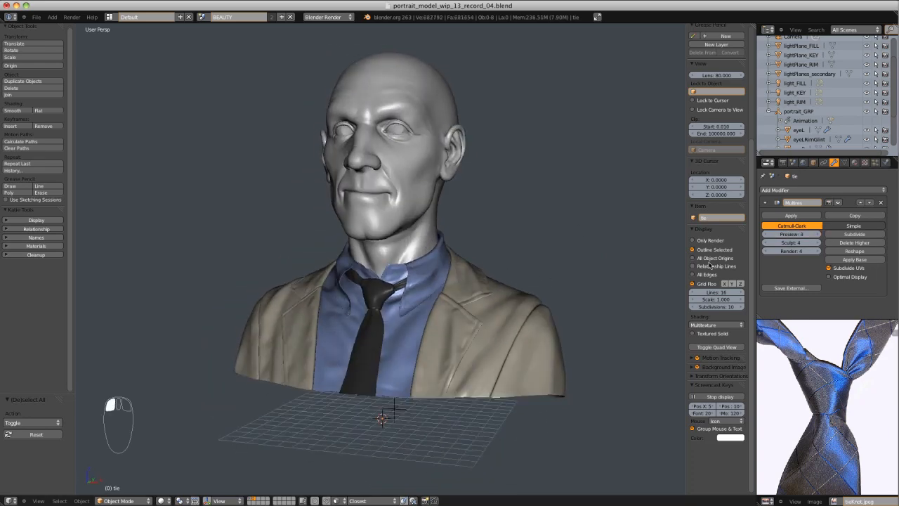
{"action": "right_click", "coordinate": [543, 272]}
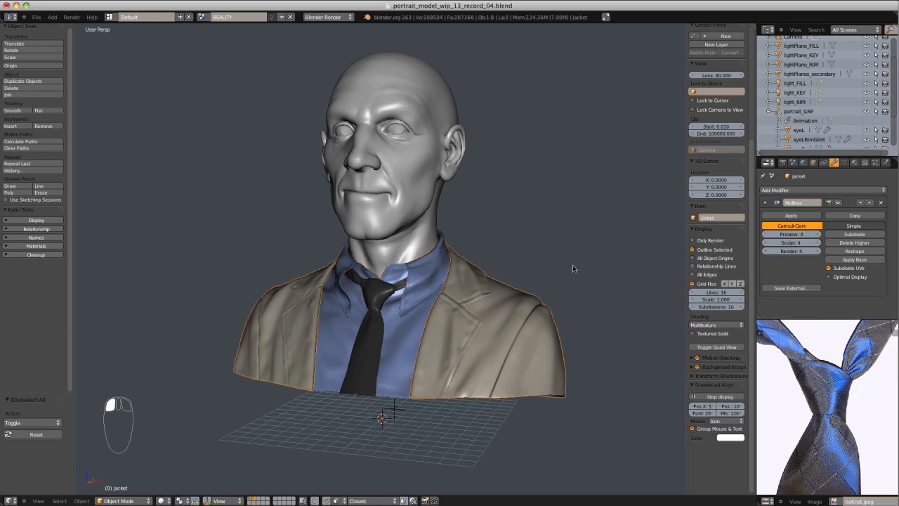
{"action": "left_click", "coordinate": [770, 236]}
{"action": "scroll", "coordinate": [565, 271], "scroll_direction": "up", "scroll_amount": 2}
{"action": "key", "text": "a"}
{"action": "middle_click_drag", "start_coordinate": [565, 271], "coordinate": [545, 267]}
{"action": "right_click", "coordinate": [574, 293]}
{"action": "left_click", "coordinate": [775, 237]}
{"action": "scroll", "coordinate": [592, 271], "scroll_direction": "down", "scroll_amount": 4}
{"action": "key", "text": "a"}
{"action": "scroll", "coordinate": [544, 259], "scroll_direction": "up", "scroll_amount": 2}
{"action": "key", "text": "ctrl+s"}
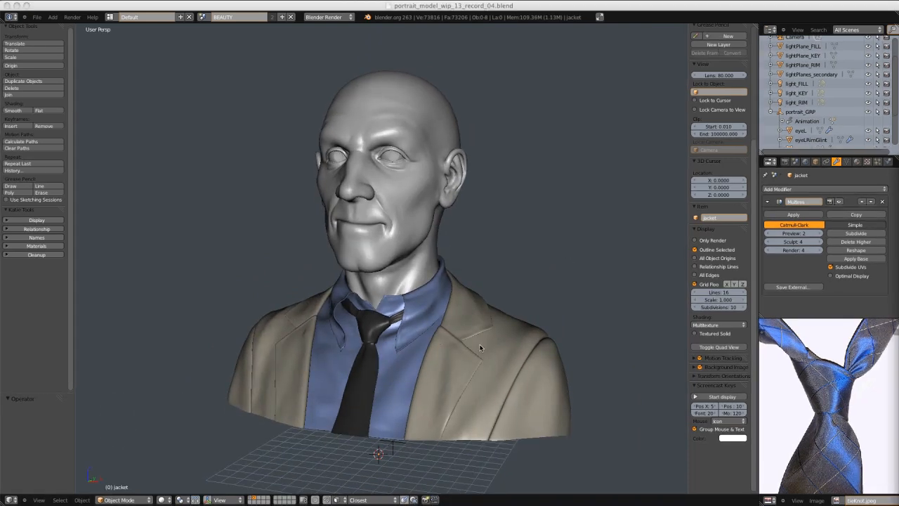
Isolate the jacket by hiding all the unselected objects
{"action": "middle_click_drag", "start_coordinate": [626, 299], "coordinate": [513, 215]}
{"action": "key", "text": "Tab"}
{"action": "scroll", "coordinate": [512, 215], "scroll_direction": "up", "scroll_amount": 2}
{"action": "scroll", "coordinate": [512, 239], "scroll_direction": "up", "scroll_amount": 1}
{"action": "key", "text": "Tab"}
{"action": "key", "text": "shift+h"}
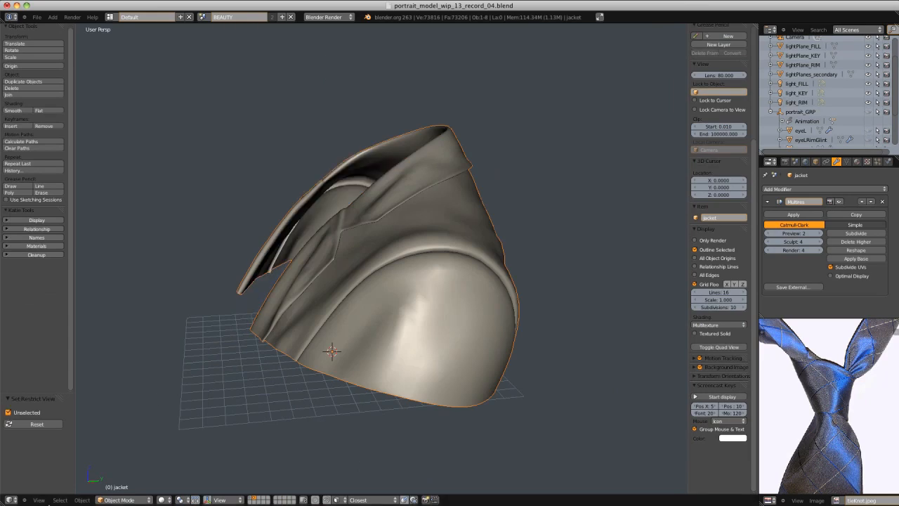
Split the 3D view and turn the new area into a narrow UV/Image Editor
{"action": "left_click_drag", "start_coordinate": [3, 503], "coordinate": [318, 481]}
{"action": "left_click", "coordinate": [10, 499]}
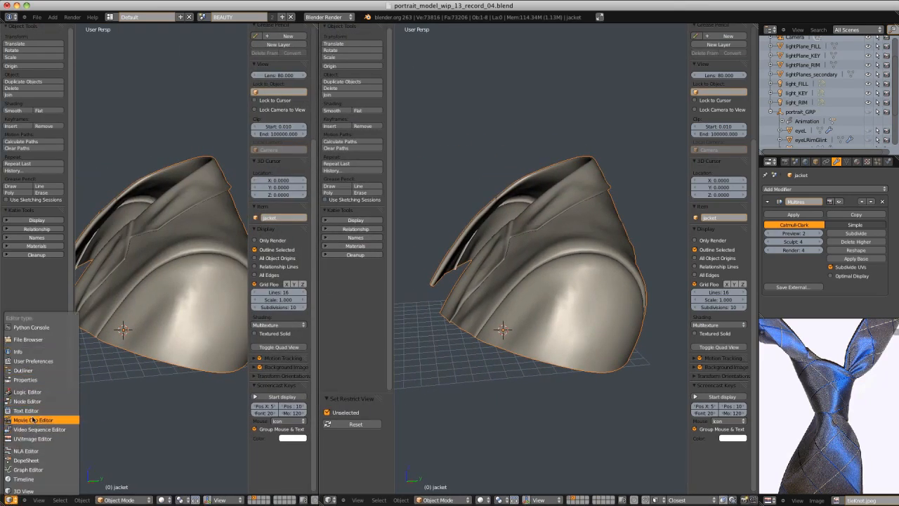
{"action": "left_click", "coordinate": [33, 439]}
{"action": "scroll", "coordinate": [197, 295], "scroll_direction": "down", "scroll_amount": 2}
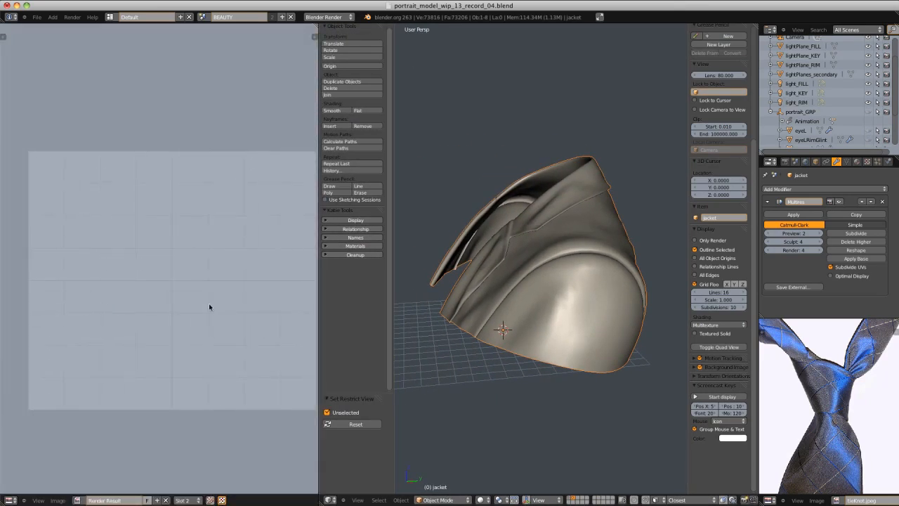
{"action": "left_click", "coordinate": [58, 501]}
{"action": "middle_click_drag", "start_coordinate": [544, 243], "coordinate": [555, 271]}
{"action": "scroll", "coordinate": [593, 269], "scroll_direction": "up", "scroll_amount": 2}
{"action": "left_click_drag", "start_coordinate": [319, 267], "coordinate": [135, 268]}
Edit the jacket in edge select mode and mark the edge loop around one armhole as a seam
{"action": "key", "text": "Tab"}
{"action": "mouse_move", "coordinate": [422, 268]}
{"action": "middle_mouse_down"}
{"action": "mouse_move", "coordinate": [492, 251]}
{"action": "mouse_move", "coordinate": [540, 204]}
{"action": "mouse_move", "coordinate": [401, 233]}
{"action": "mouse_move", "coordinate": [491, 258]}
{"action": "mouse_move", "coordinate": [516, 189]}
{"action": "mouse_move", "coordinate": [665, 88]}
{"action": "mouse_move", "coordinate": [692, 138]}
{"action": "middle_mouse_up"}
{"action": "key", "text": "ctrl+Tab"}
{"action": "left_click", "coordinate": [497, 258]}
{"action": "scroll", "coordinate": [520, 260], "scroll_direction": "up", "scroll_amount": 3}
{"action": "key", "text": "Tab"}
{"action": "scroll", "coordinate": [492, 258], "scroll_direction": "up", "scroll_amount": 3}
{"action": "key", "text": "Tab"}
{"action": "right_click", "coordinate": [516, 188], "text": "alt"}
{"action": "key", "text": "z"}
{"action": "mouse_move", "coordinate": [653, 127]}
{"action": "middle_mouse_down"}
{"action": "mouse_move", "coordinate": [598, 138]}
{"action": "mouse_move", "coordinate": [560, 195]}
{"action": "mouse_move", "coordinate": [556, 183]}
{"action": "mouse_move", "coordinate": [550, 206]}
{"action": "mouse_move", "coordinate": [578, 163]}
{"action": "mouse_move", "coordinate": [572, 178]}
{"action": "mouse_move", "coordinate": [526, 197]}
{"action": "mouse_move", "coordinate": [632, 423]}
{"action": "middle_mouse_up"}
{"action": "key", "text": "z"}
{"action": "key", "text": "ctrl+e"}
{"action": "left_click", "coordinate": [513, 223]}
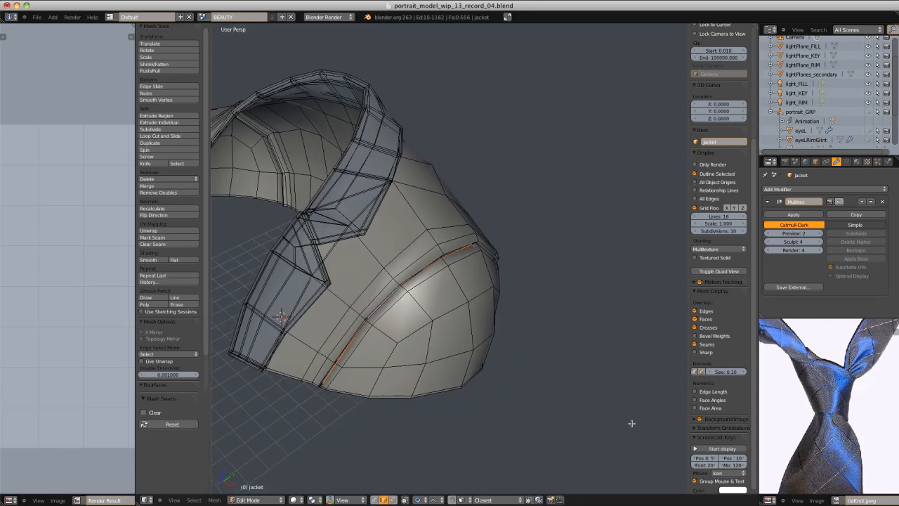
Turn on the screencast key display and mark the edge loop around the jacket's other armhole as a seam
{"action": "left_click", "coordinate": [722, 449]}
{"action": "mouse_move", "coordinate": [262, 303]}
{"action": "middle_mouse_down"}
{"action": "mouse_move", "coordinate": [372, 312]}
{"action": "mouse_move", "coordinate": [455, 248]}
{"action": "mouse_move", "coordinate": [405, 222]}
{"action": "mouse_move", "coordinate": [436, 243]}
{"action": "mouse_move", "coordinate": [422, 271]}
{"action": "mouse_move", "coordinate": [399, 270]}
{"action": "mouse_move", "coordinate": [458, 283]}
{"action": "mouse_move", "coordinate": [535, 279]}
{"action": "middle_mouse_up"}
{"action": "key", "text": "z"}
{"action": "left_click", "coordinate": [397, 271], "text": "alt"}
{"action": "key", "text": "z"}
{"action": "key", "text": "ctrl+e"}
{"action": "left_click", "coordinate": [457, 283]}
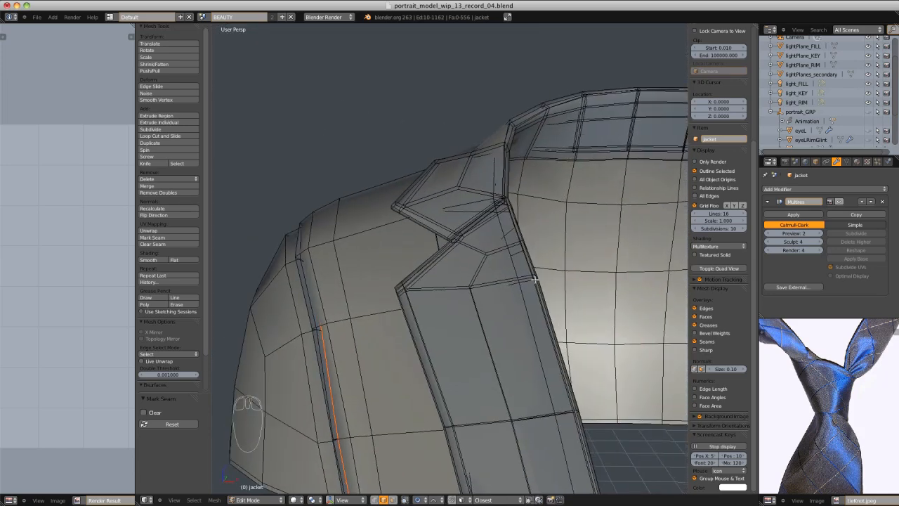
Try to select the edge loops running under the jacket's lapels and around the inside of its collar
{"action": "middle_click_drag", "start_coordinate": [534, 279], "coordinate": [370, 182]}
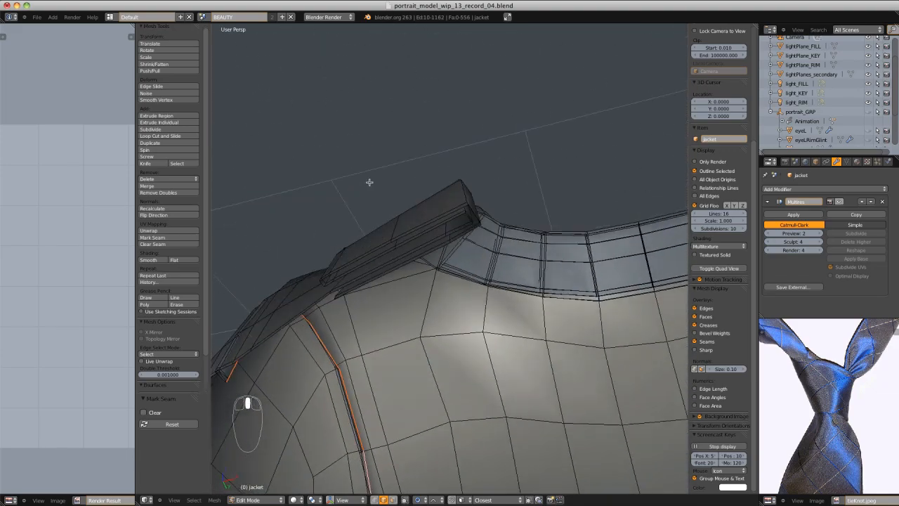
{"action": "right_click", "coordinate": [445, 228], "text": "alt"}
{"action": "key", "text": "z"}
{"action": "mouse_move", "coordinate": [446, 228]}
{"action": "middle_mouse_down"}
{"action": "mouse_move", "coordinate": [558, 243]}
{"action": "mouse_move", "coordinate": [471, 271]}
{"action": "mouse_move", "coordinate": [377, 195]}
{"action": "mouse_move", "coordinate": [470, 177]}
{"action": "mouse_move", "coordinate": [406, 209]}
{"action": "mouse_move", "coordinate": [434, 176]}
{"action": "mouse_move", "coordinate": [446, 222]}
{"action": "middle_mouse_up"}
{"action": "key", "text": "z"}
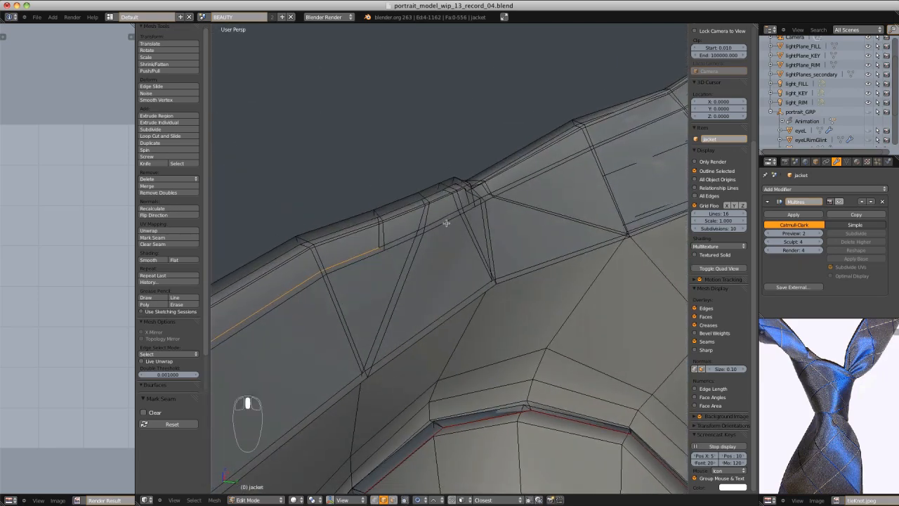
{"action": "left_click", "coordinate": [489, 194], "text": "alt+shift"}
{"action": "mouse_move", "coordinate": [489, 194]}
{"action": "middle_mouse_down"}
{"action": "mouse_move", "coordinate": [570, 209]}
{"action": "mouse_move", "coordinate": [558, 150]}
{"action": "mouse_move", "coordinate": [500, 206]}
{"action": "mouse_move", "coordinate": [507, 191]}
{"action": "middle_mouse_up"}
{"action": "key", "text": "z"}
{"action": "mouse_move", "coordinate": [441, 233]}
{"action": "middle_mouse_down"}
{"action": "mouse_move", "coordinate": [372, 310]}
{"action": "mouse_move", "coordinate": [510, 283]}
{"action": "mouse_move", "coordinate": [532, 227]}
{"action": "mouse_move", "coordinate": [494, 179]}
{"action": "mouse_move", "coordinate": [504, 200]}
{"action": "mouse_move", "coordinate": [534, 186]}
{"action": "mouse_move", "coordinate": [508, 161]}
{"action": "mouse_move", "coordinate": [530, 138]}
{"action": "middle_mouse_up"}
{"action": "left_click", "coordinate": [371, 309], "text": "alt+shift"}
{"action": "key", "text": "z"}
{"action": "key", "text": "ctrl+z"}
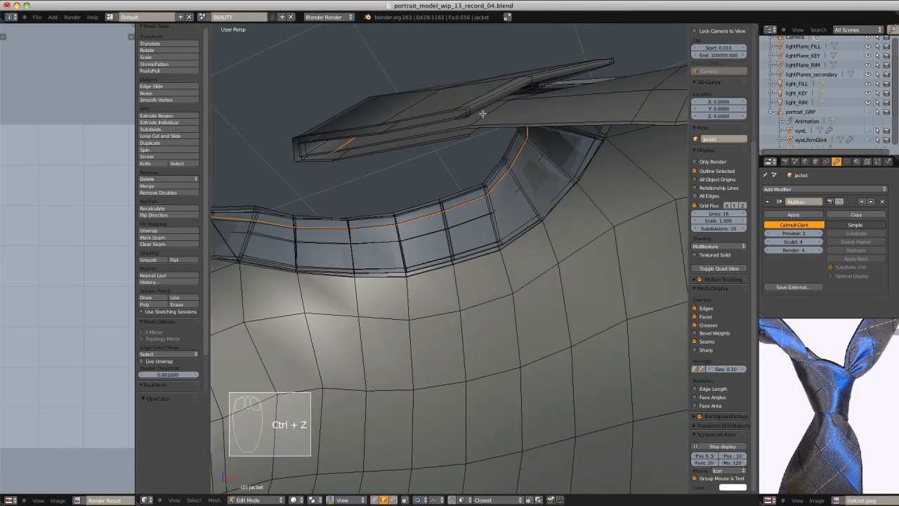
Select the edges beneath the lapels, notches and collar of the jacket and mark them as seams
{"action": "left_click", "coordinate": [483, 114], "text": "alt"}
{"action": "middle_click_drag", "start_coordinate": [483, 114], "coordinate": [401, 199]}
{"action": "middle_click_drag", "start_coordinate": [443, 155], "coordinate": [465, 158]}
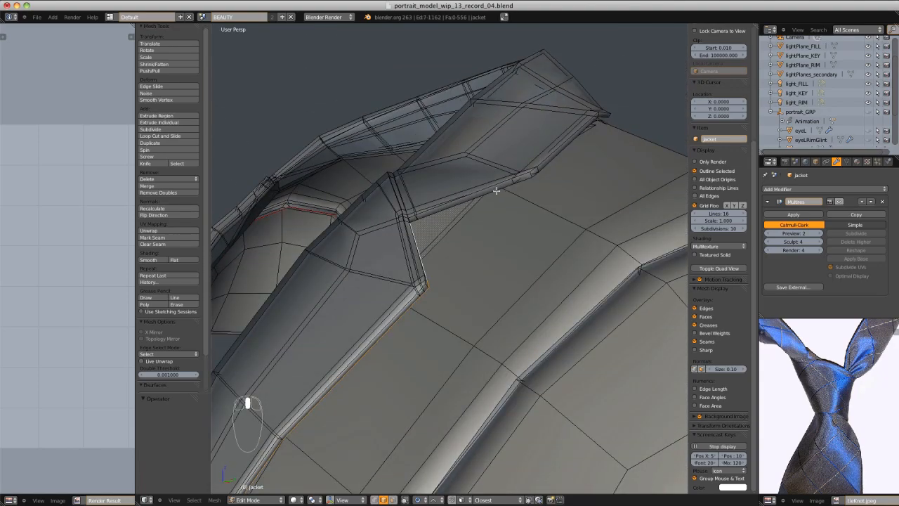
{"action": "left_click", "coordinate": [497, 191], "text": "alt+shift"}
{"action": "middle_click_drag", "start_coordinate": [497, 191], "coordinate": [418, 153]}
{"action": "left_click", "coordinate": [541, 140], "text": "alt+shift"}
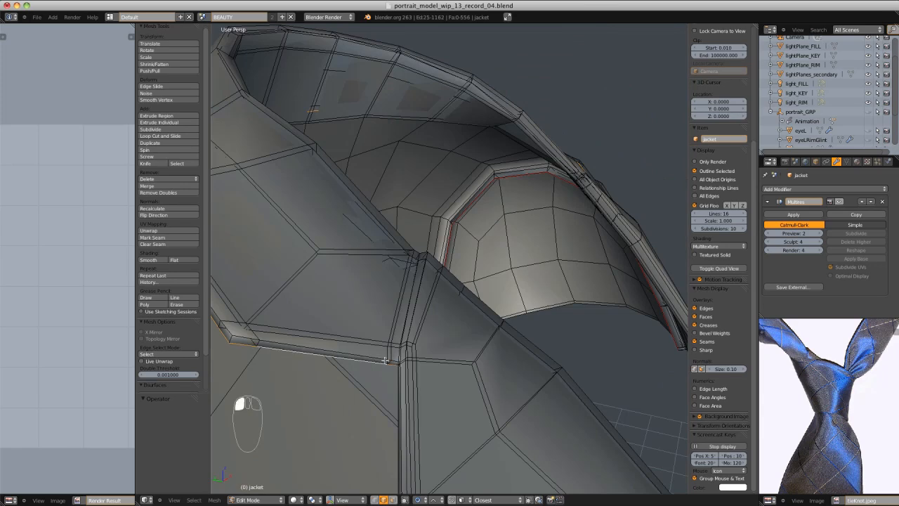
{"action": "middle_click_drag", "start_coordinate": [385, 360], "coordinate": [482, 234]}
{"action": "key", "text": "ctrl+e"}
{"action": "left_click", "coordinate": [478, 236]}
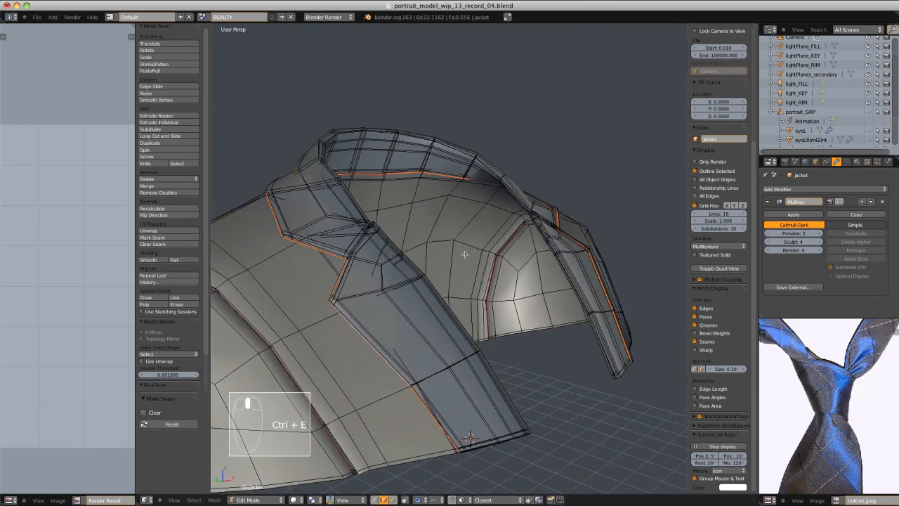
Widen the UV/Image Editor area and deselect all of the jacket's edges
{"action": "left_click_drag", "start_coordinate": [135, 264], "coordinate": [346, 260]}
{"action": "middle_click_drag", "start_coordinate": [520, 218], "coordinate": [587, 230]}
{"action": "key", "text": "a"}
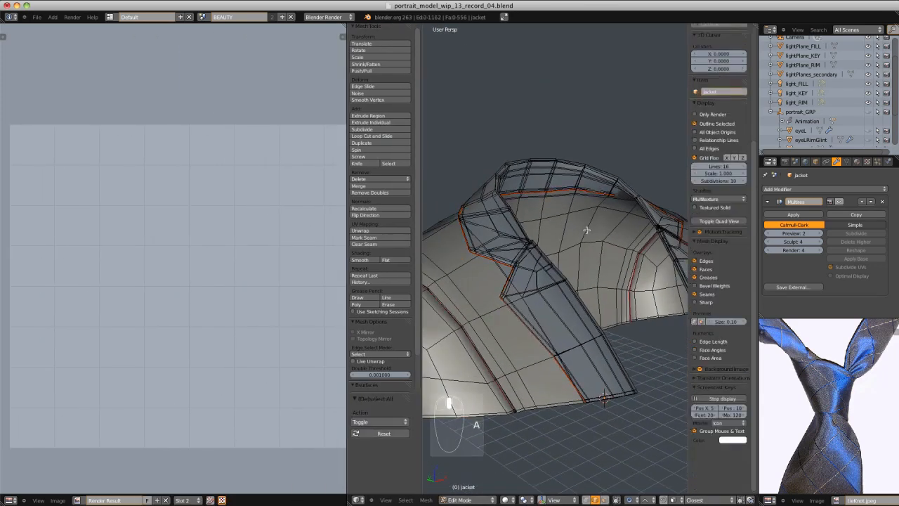
Select the whole jacket mesh and unwrap it along its marked seams
{"action": "key", "text": "a"}
{"action": "key", "text": "ctrl+e"}
{"action": "key", "text": "u"}
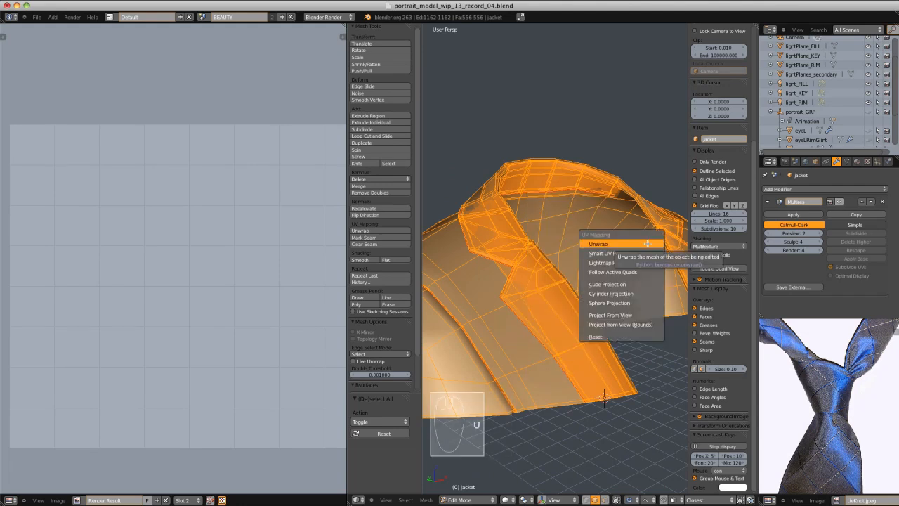
{"action": "left_click", "coordinate": [647, 244]}
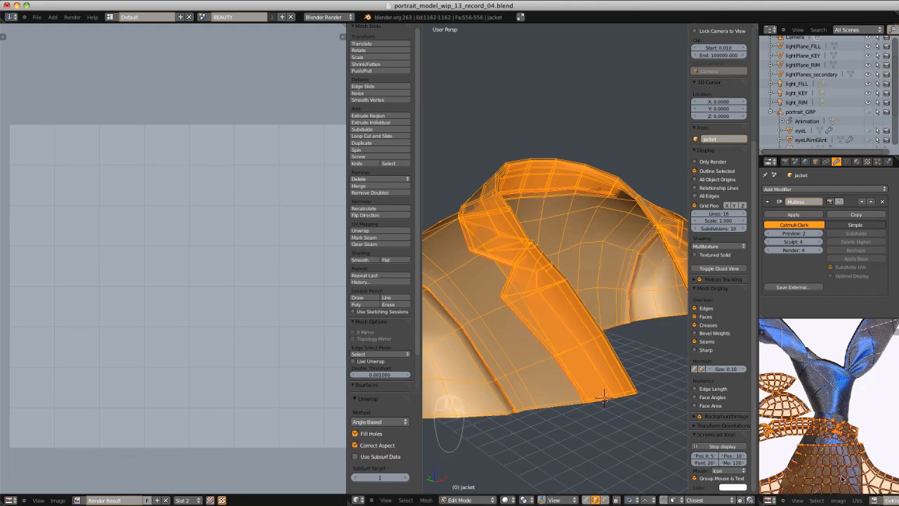
Change the area showing the tie reference image to the Node Editor
{"action": "left_click", "coordinate": [771, 499]}
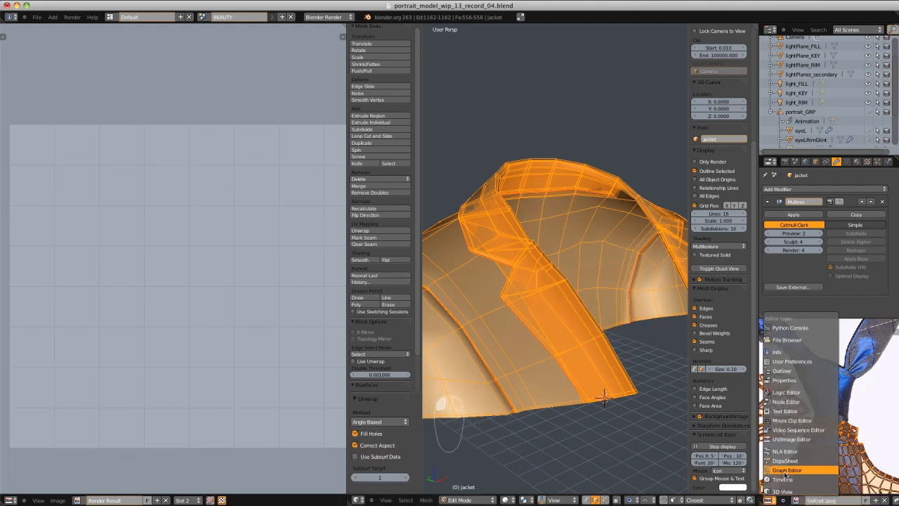
{"action": "left_click", "coordinate": [785, 470]}
{"action": "left_click", "coordinate": [770, 499]}
{"action": "left_click", "coordinate": [801, 402]}
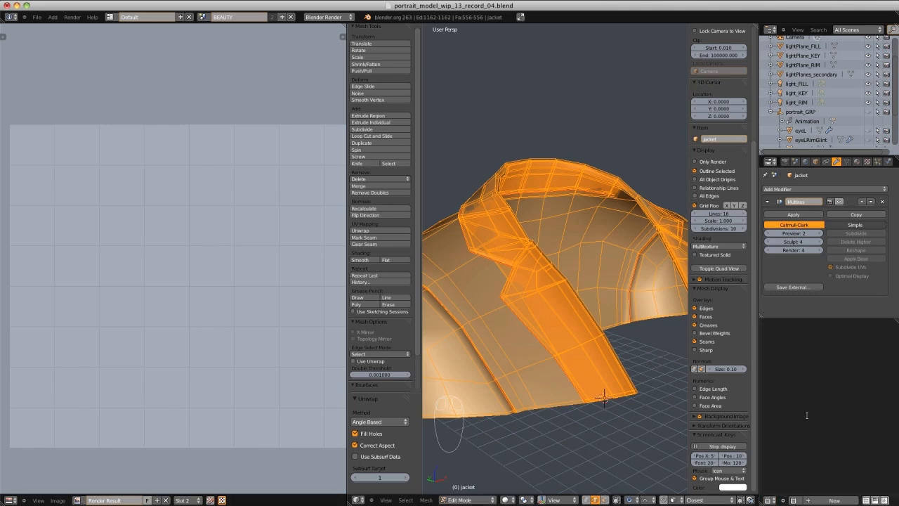
{"action": "middle_click_drag", "start_coordinate": [267, 327], "coordinate": [225, 332]}
{"action": "middle_click_drag", "start_coordinate": [225, 332], "coordinate": [212, 292], "text": "ctrl"}
{"action": "key", "text": "ctrl+u"}
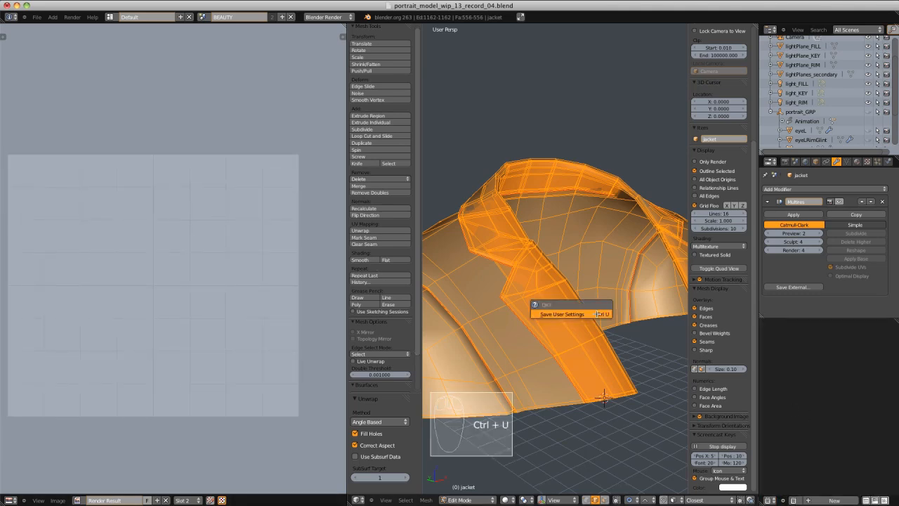
Create a new UV test grid image named UVs for the jacket's UV layout
{"action": "left_click", "coordinate": [59, 500]}
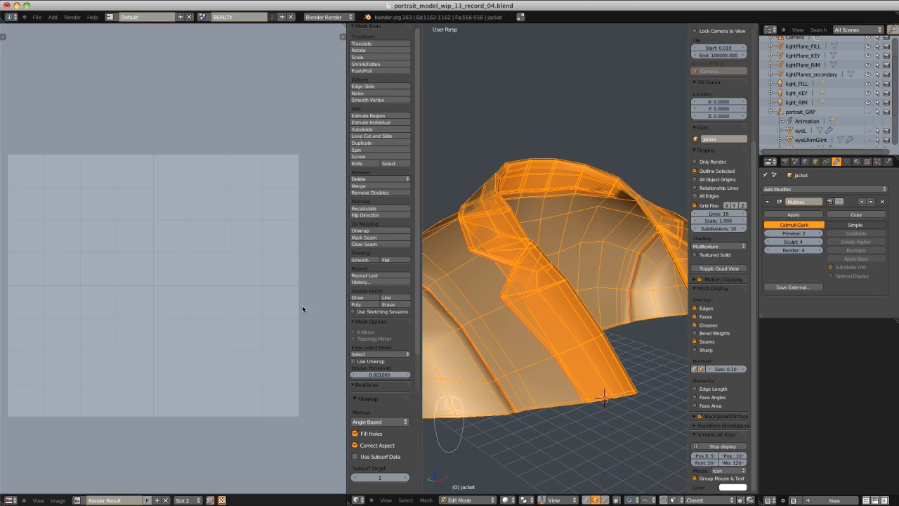
{"action": "left_click", "coordinate": [59, 501]}
{"action": "left_click", "coordinate": [70, 489]}
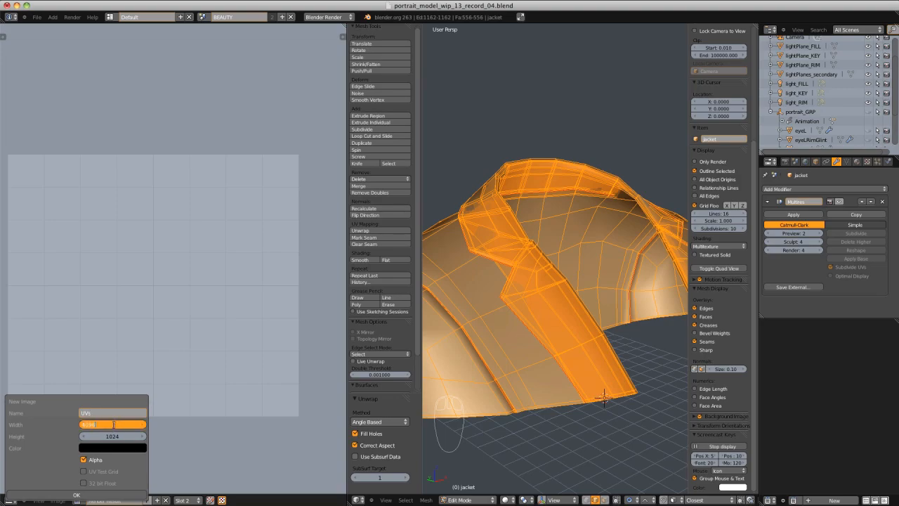
{"action": "left_click", "coordinate": [77, 494]}
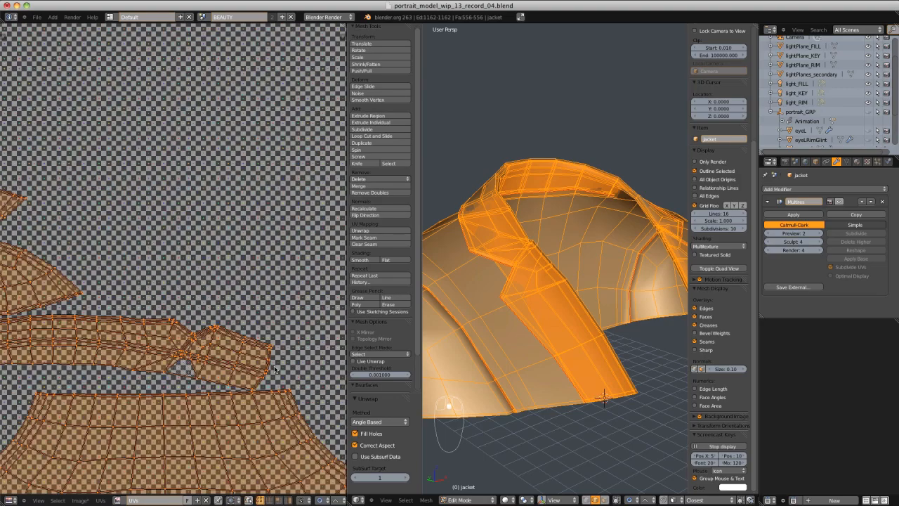
Display the jacket in Texture Paint mode and examine the checker pattern for stretching and uneven scale
{"action": "scroll", "coordinate": [263, 351], "scroll_direction": "down", "scroll_amount": 3}
{"action": "key", "text": "Tab"}
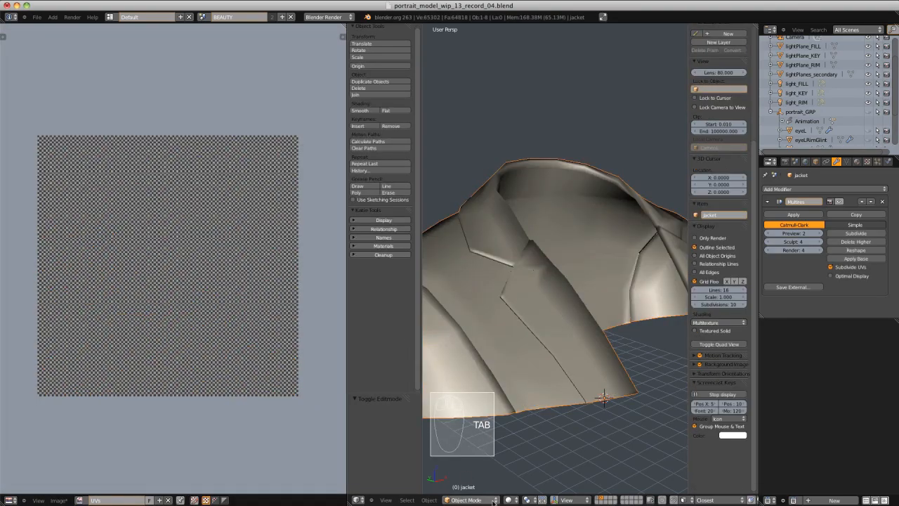
{"action": "left_click", "coordinate": [469, 500]}
{"action": "left_click", "coordinate": [469, 449]}
{"action": "mouse_move", "coordinate": [618, 176]}
{"action": "middle_mouse_down"}
{"action": "mouse_move", "coordinate": [560, 232]}
{"action": "mouse_move", "coordinate": [527, 247]}
{"action": "mouse_move", "coordinate": [588, 234]}
{"action": "mouse_move", "coordinate": [561, 222]}
{"action": "middle_mouse_up"}
{"action": "key", "text": "ctrl+Up"}
{"action": "middle_click_drag", "start_coordinate": [543, 220], "coordinate": [583, 251]}
{"action": "key", "text": "ctrl+Down"}
Average the scale of the jacket's UV islands and pack them into the image bounds
{"action": "key", "text": "Tab"}
{"action": "left_click", "coordinate": [101, 500]}
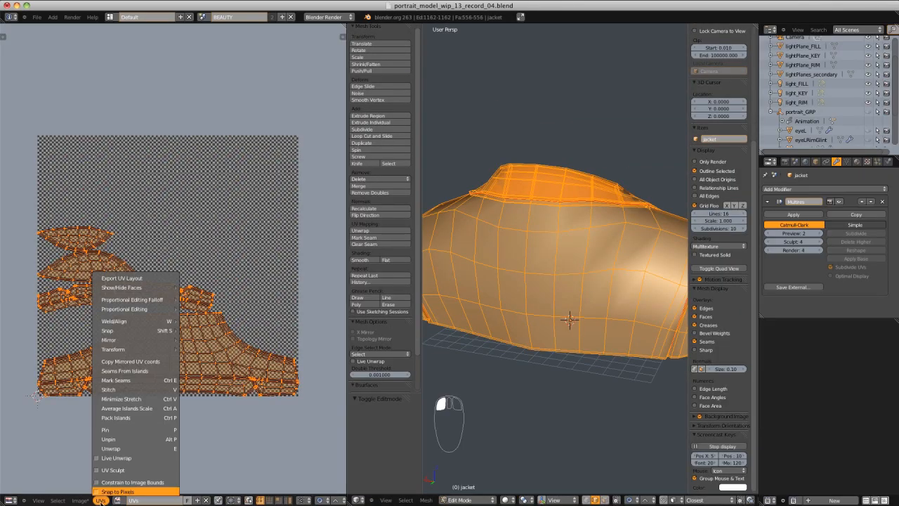
{"action": "left_click", "coordinate": [134, 408]}
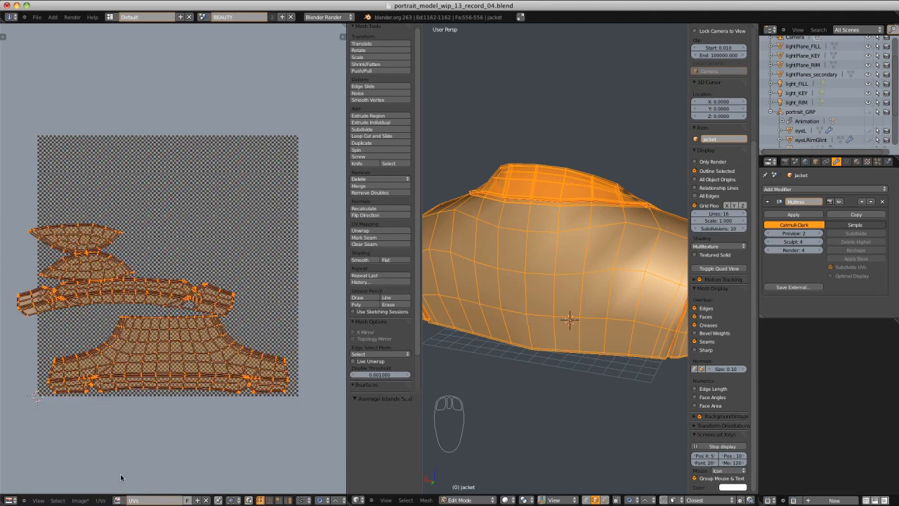
{"action": "left_click", "coordinate": [100, 500]}
{"action": "left_click", "coordinate": [129, 417]}
{"action": "key", "text": "Tab"}
{"action": "mouse_move", "coordinate": [604, 266]}
{"action": "middle_mouse_down"}
{"action": "mouse_move", "coordinate": [526, 274]}
{"action": "mouse_move", "coordinate": [592, 253]}
{"action": "mouse_move", "coordinate": [538, 243]}
{"action": "mouse_move", "coordinate": [580, 245]}
{"action": "middle_mouse_up"}
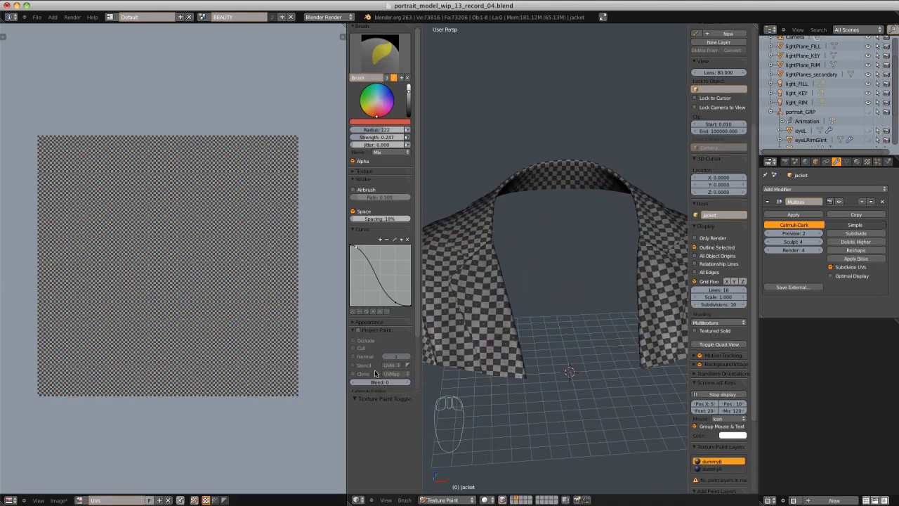
Enlarge the 3D view by narrowing the UV/Image Editor, and return the jacket to Object Mode
{"action": "left_click_drag", "start_coordinate": [347, 451], "coordinate": [129, 450]}
{"action": "left_click", "coordinate": [253, 499]}
{"action": "left_click", "coordinate": [224, 438]}
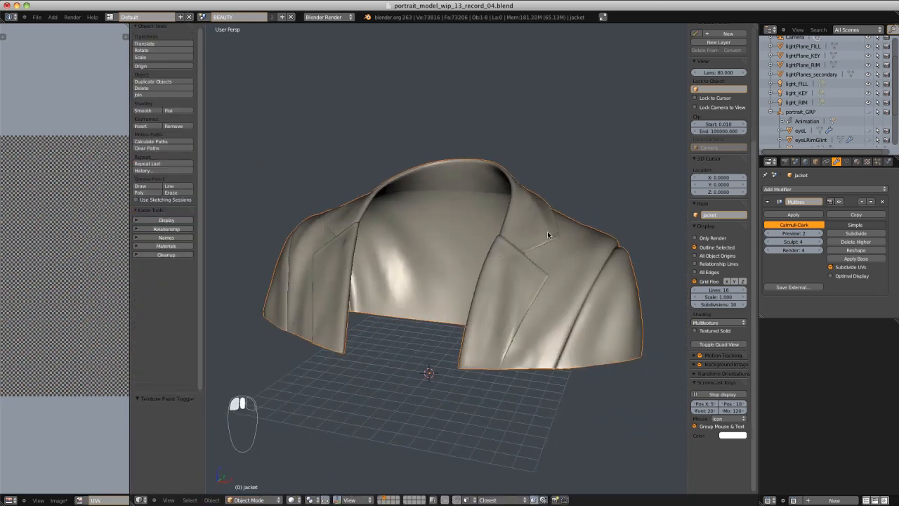
Reveal all hidden objects and isolate the shirt by hiding everything else
{"action": "key", "text": "alt+h"}
{"action": "left_click", "coordinate": [486, 237]}
{"action": "key", "text": "shift+h"}
{"action": "middle_click_drag", "start_coordinate": [546, 224], "coordinate": [515, 208]}
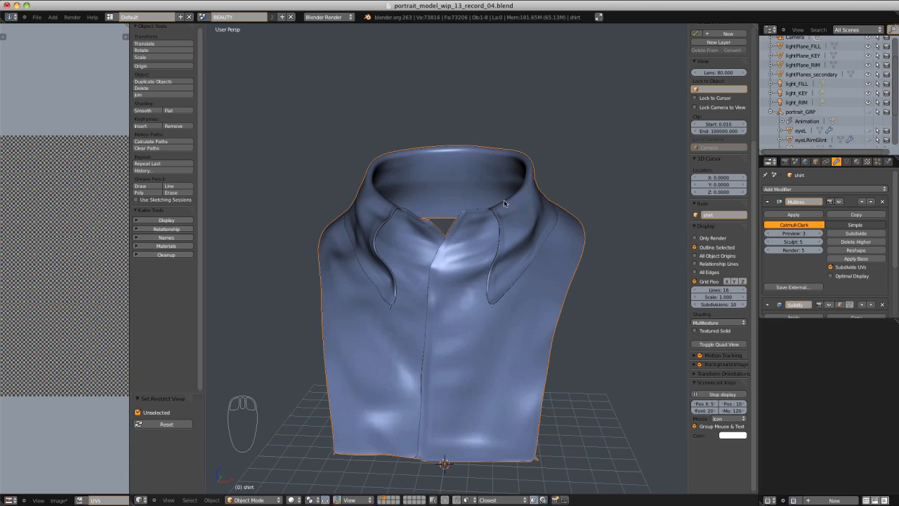
Turn off the shirt's Solidify viewport display and mark the edge loop around the base of its collar as a seam
{"action": "key", "text": "Tab"}
{"action": "key", "text": "Tab"}
{"action": "key", "text": "Tab"}
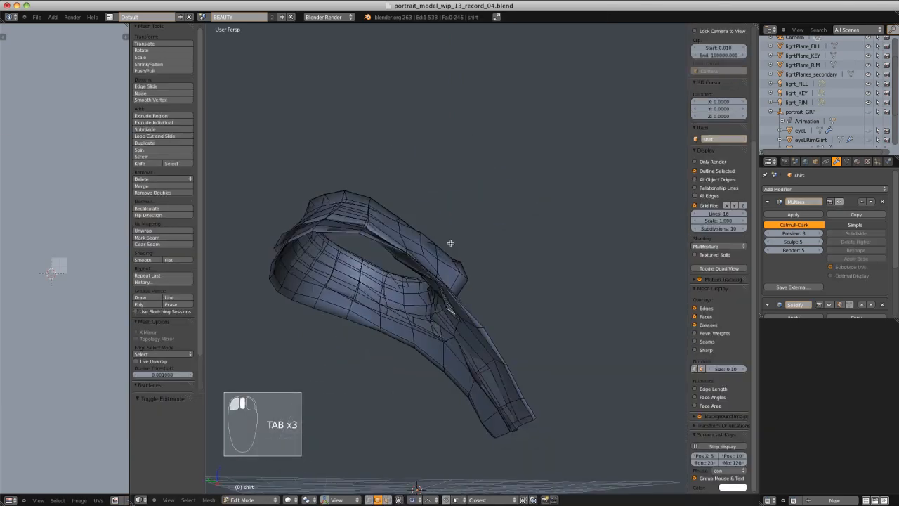
{"action": "middle_click_drag", "start_coordinate": [452, 245], "coordinate": [470, 293]}
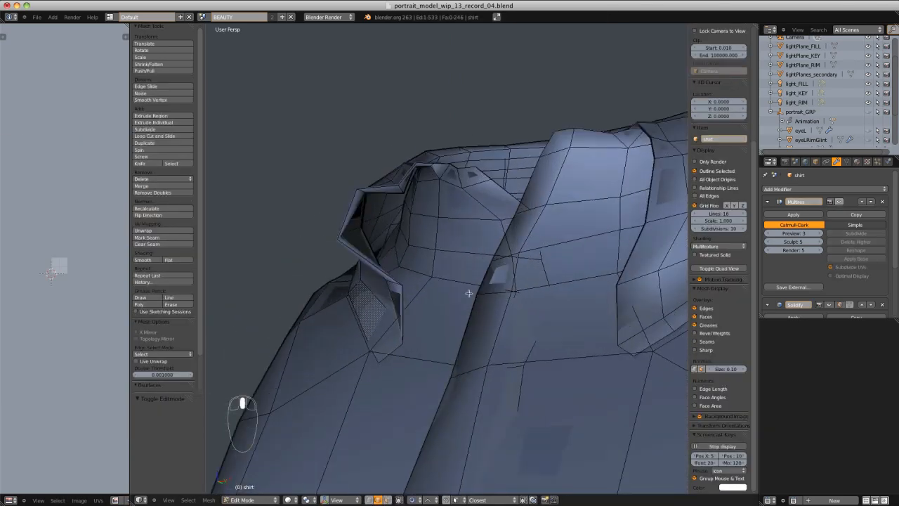
{"action": "left_click", "coordinate": [830, 304]}
{"action": "middle_click_drag", "start_coordinate": [450, 184], "coordinate": [535, 257]}
{"action": "left_click", "coordinate": [483, 399], "text": "alt"}
{"action": "key", "text": "ctrl+e"}
{"action": "left_click", "coordinate": [534, 257]}
{"action": "scroll", "coordinate": [554, 305], "scroll_direction": "down", "scroll_amount": 3}
{"action": "key", "text": "a"}
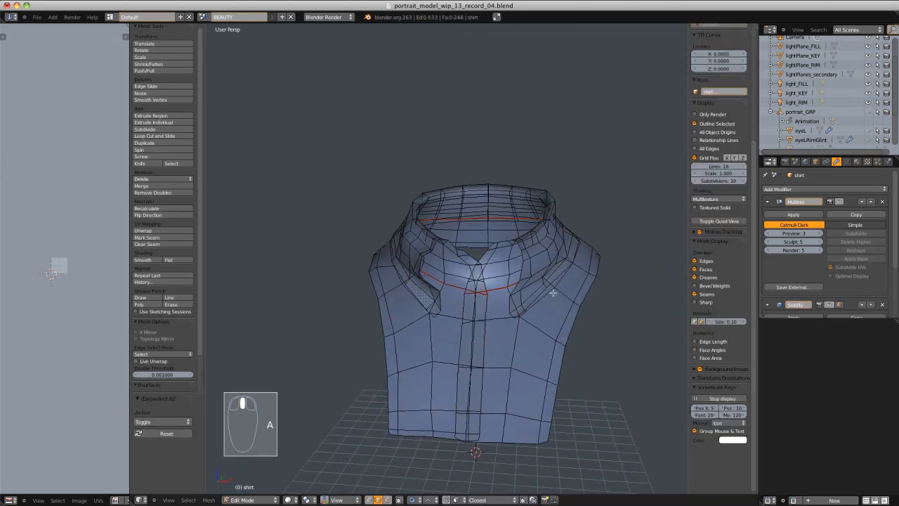
Unwrap the whole shirt mesh and assign the UVs checker image to it
{"action": "key", "text": "a"}
{"action": "key", "text": "u"}
{"action": "left_click", "coordinate": [492, 328]}
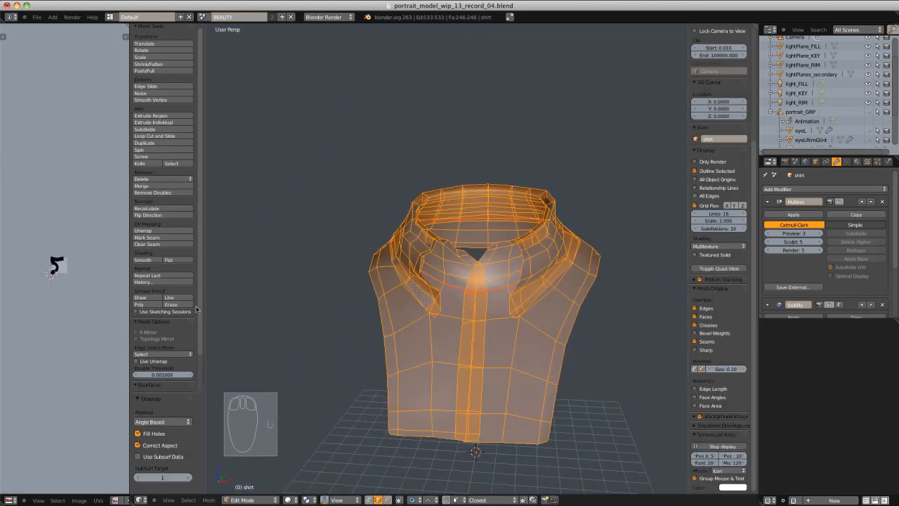
{"action": "left_click", "coordinate": [115, 500]}
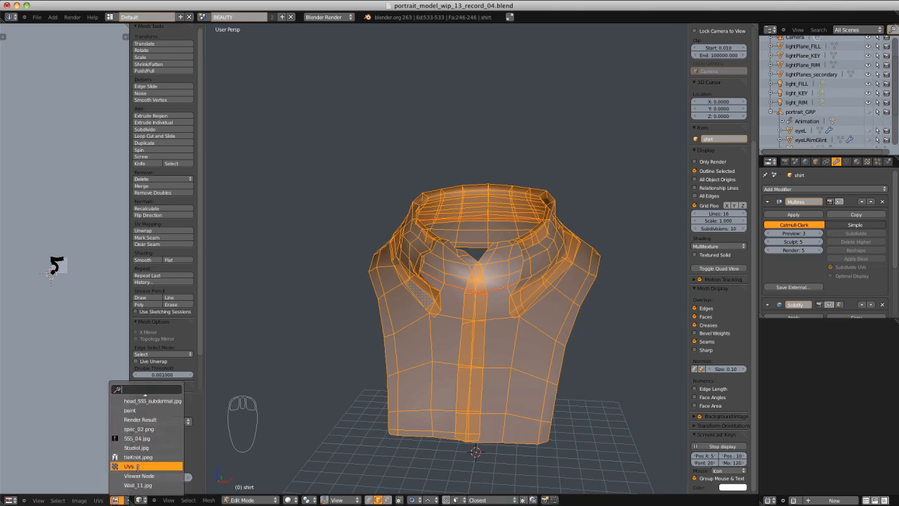
{"action": "left_click", "coordinate": [130, 466]}
Disable proportional editing in the UV editor, then average the scale of the shirt's UV islands and pack them
{"action": "key", "text": "shift+space"}
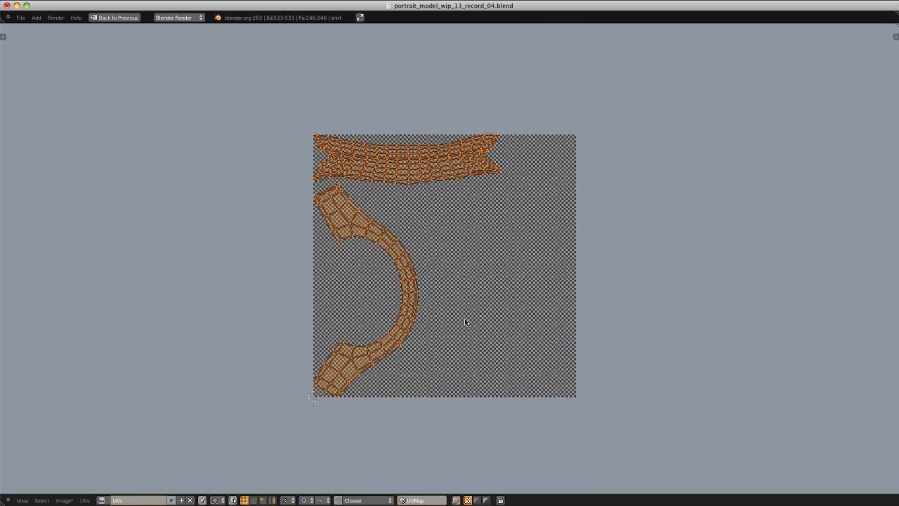
{"action": "scroll", "coordinate": [464, 319], "scroll_direction": "up", "scroll_amount": 2}
{"action": "left_click", "coordinate": [306, 499]}
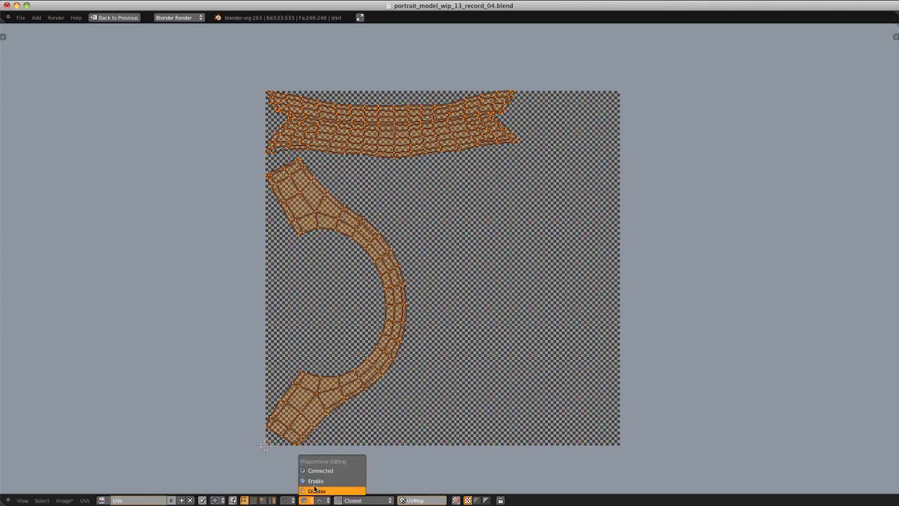
{"action": "left_click", "coordinate": [84, 500]}
{"action": "left_click", "coordinate": [105, 418]}
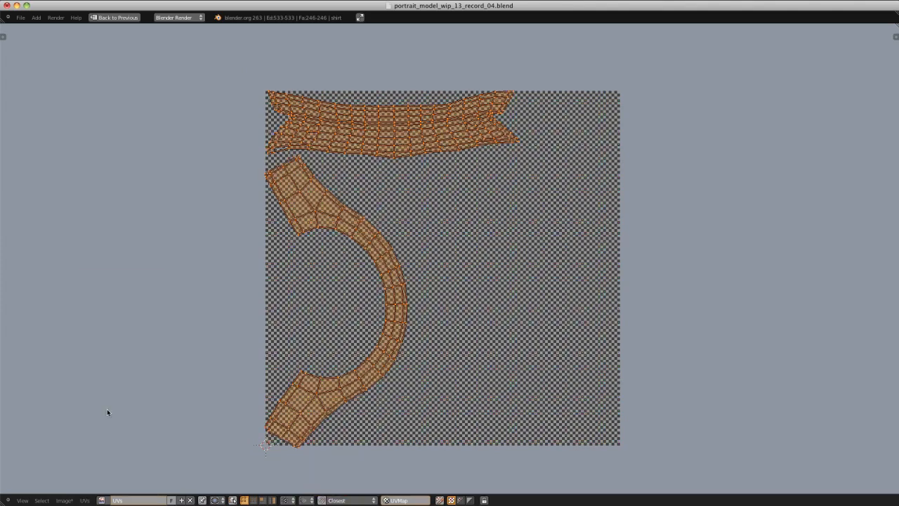
{"action": "left_click", "coordinate": [85, 501]}
{"action": "left_click", "coordinate": [106, 418]}
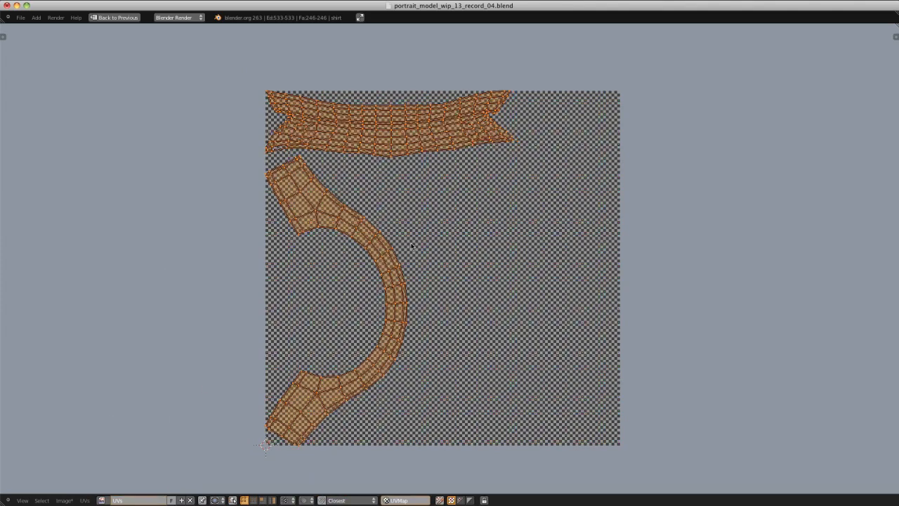
{"action": "key", "text": "ctrl+Down"}
Display the shirt in Texture Paint mode and examine how the checker pattern covers it
{"action": "left_click", "coordinate": [249, 500]}
{"action": "left_click", "coordinate": [247, 490]}
{"action": "left_click", "coordinate": [250, 499]}
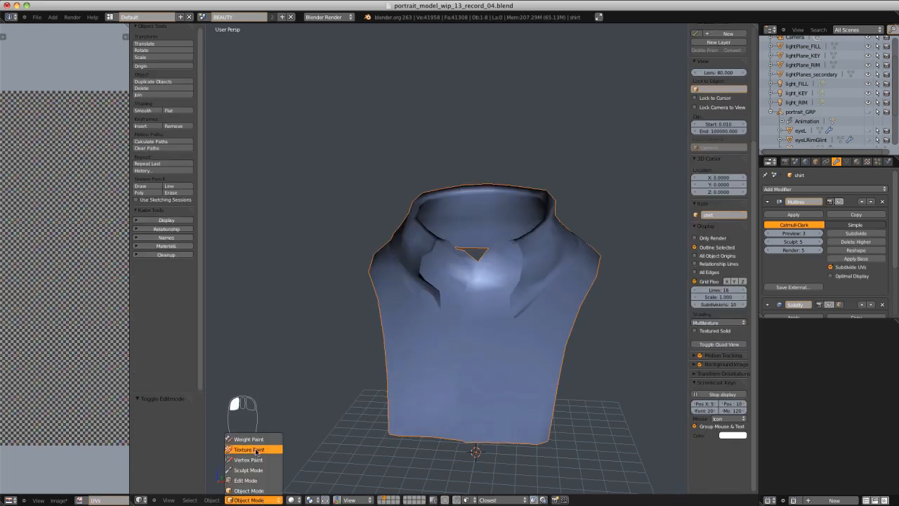
{"action": "left_click", "coordinate": [255, 471]}
{"action": "left_click", "coordinate": [256, 499]}
{"action": "left_click", "coordinate": [260, 449]}
{"action": "mouse_move", "coordinate": [478, 246]}
{"action": "middle_mouse_down"}
{"action": "mouse_move", "coordinate": [620, 240]}
{"action": "mouse_move", "coordinate": [492, 295]}
{"action": "mouse_move", "coordinate": [388, 245]}
{"action": "mouse_move", "coordinate": [572, 257]}
{"action": "mouse_move", "coordinate": [824, 183]}
{"action": "middle_mouse_up"}
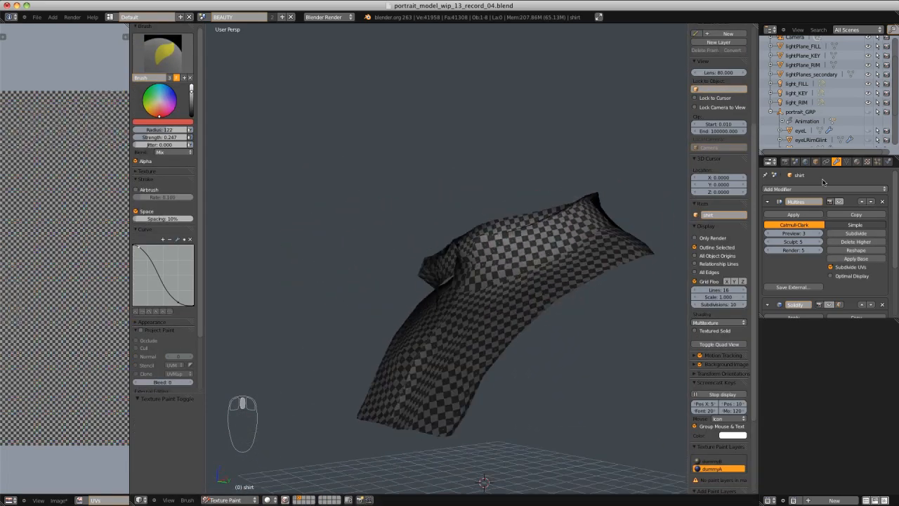
Turn the shirt's Solidify viewport display back on and inspect the checker pattern around the collar
{"action": "left_click", "coordinate": [840, 202]}
{"action": "scroll", "coordinate": [857, 249], "scroll_direction": "down", "scroll_amount": 2}
{"action": "left_click", "coordinate": [829, 267]}
{"action": "middle_click_drag", "start_coordinate": [492, 228], "coordinate": [638, 253]}
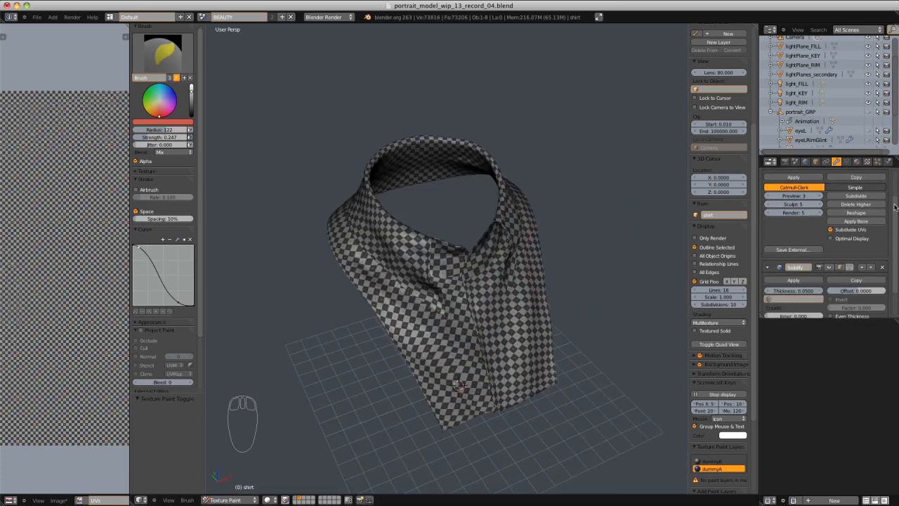
{"action": "scroll", "coordinate": [895, 205], "scroll_direction": "up", "scroll_amount": 2}
{"action": "scroll", "coordinate": [446, 216], "scroll_direction": "up", "scroll_amount": 6}
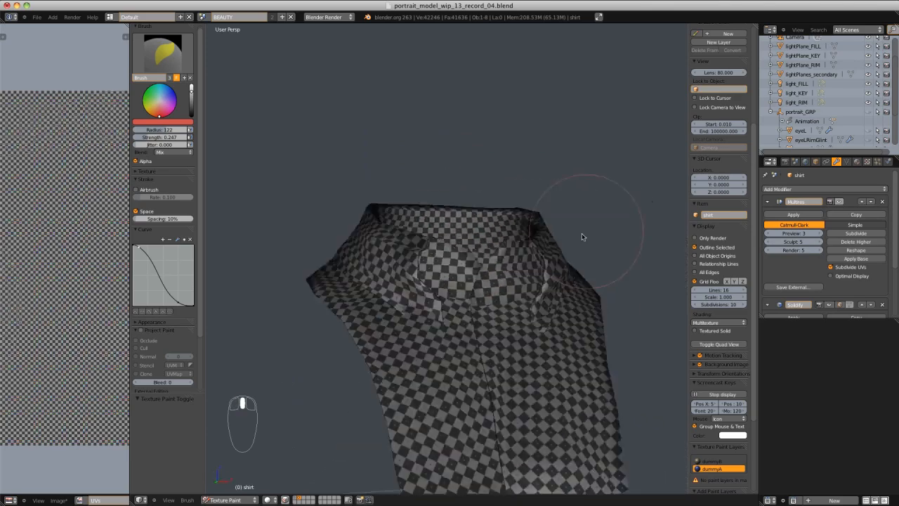
{"action": "middle_click_drag", "start_coordinate": [581, 235], "coordinate": [491, 257]}
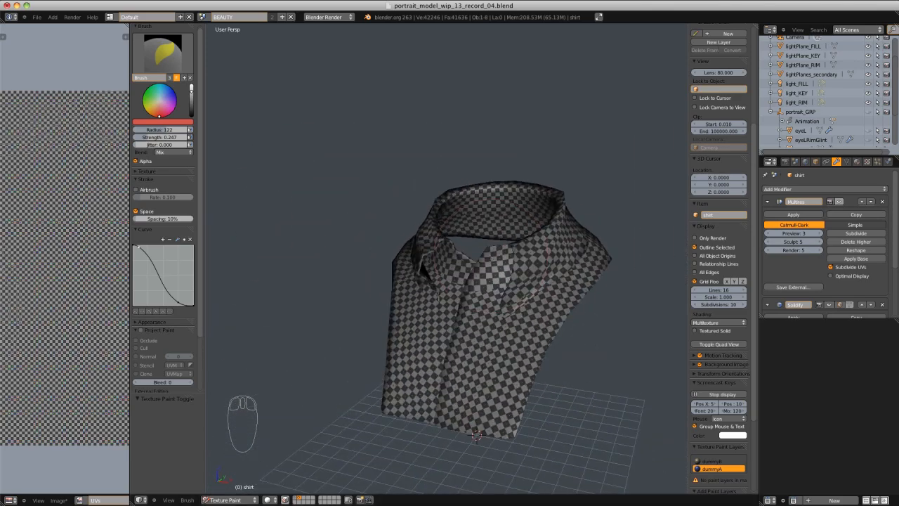
Save the scene as a new file named portrait_model_wip_13_record_06.blend
{"action": "left_click", "coordinate": [36, 16]}
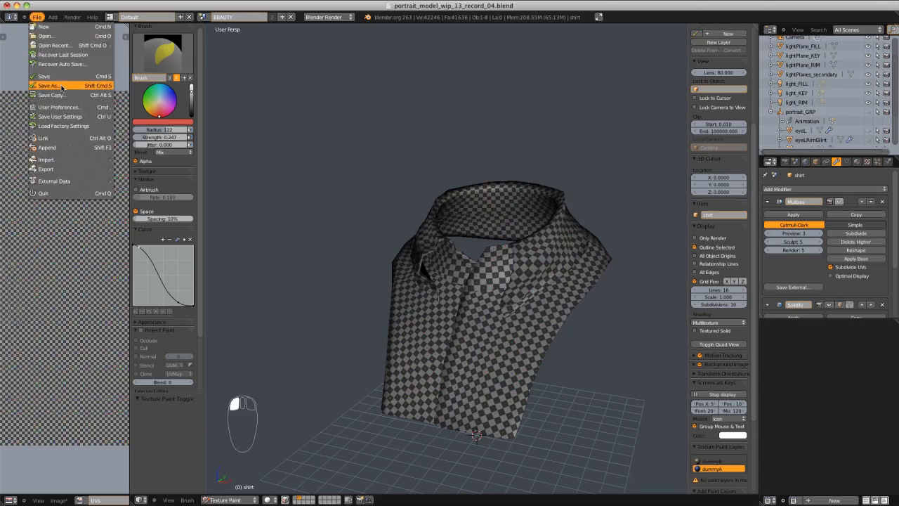
{"action": "left_click", "coordinate": [56, 84]}
{"action": "left_click", "coordinate": [832, 53]}
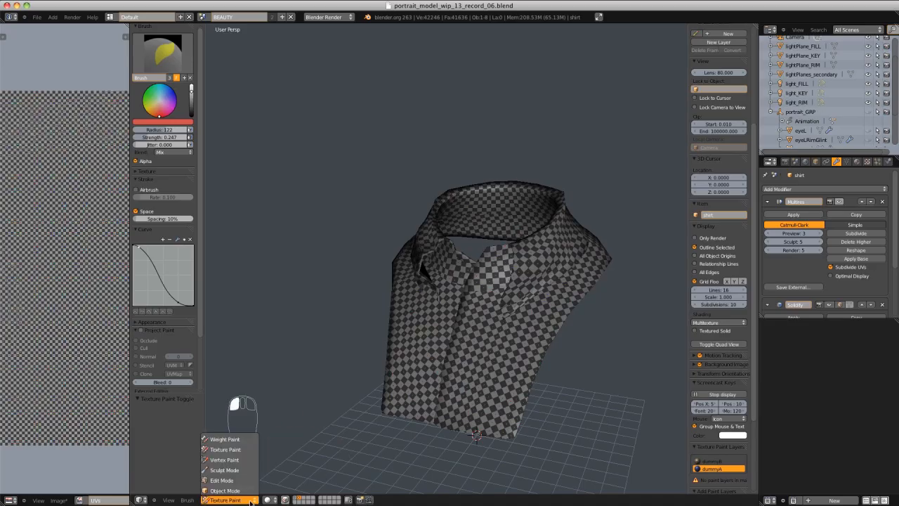
Return the shirt to Object Mode, then reveal all objects and isolate the tie
{"action": "left_click", "coordinate": [225, 490]}
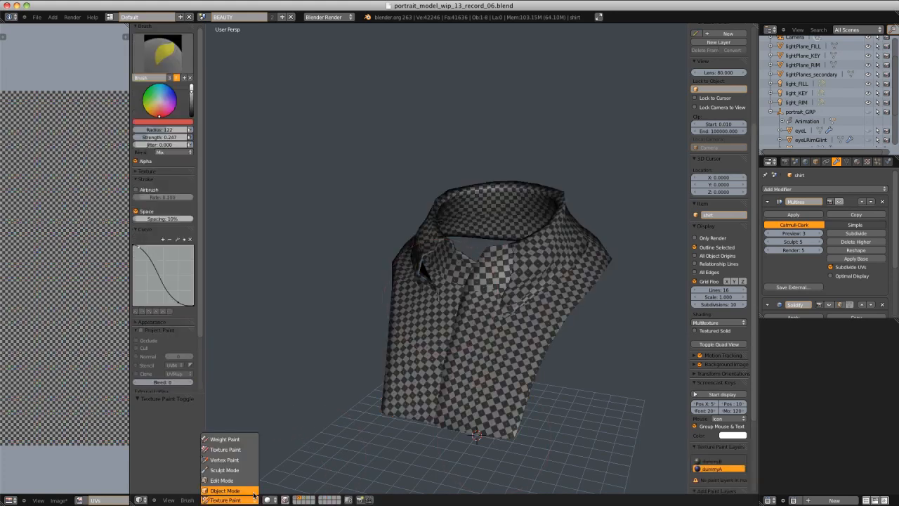
{"action": "left_click", "coordinate": [254, 494]}
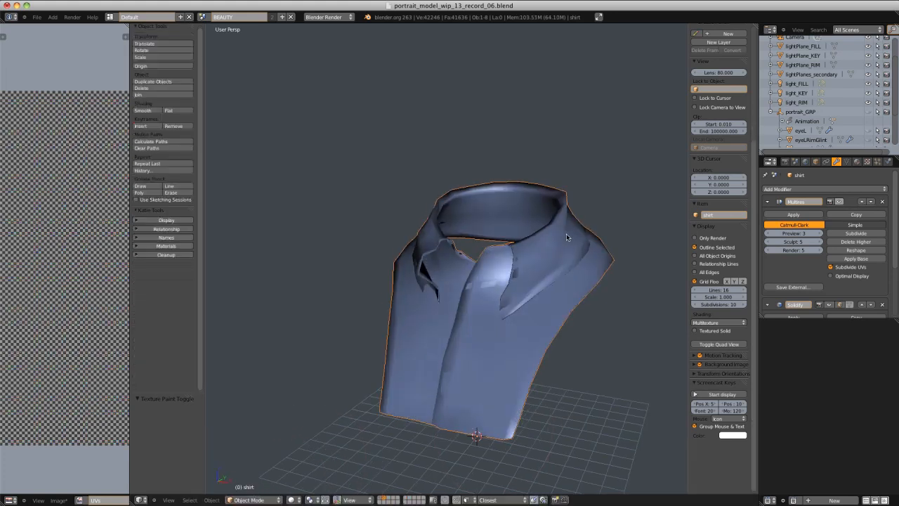
{"action": "key", "text": "alt+h"}
{"action": "right_click", "coordinate": [513, 274]}
{"action": "key", "text": "shift+h"}
Mark the lengthwise edge loop along each of the tie's two neck straps as a seam
{"action": "key", "text": "Tab"}
{"action": "middle_click_drag", "start_coordinate": [646, 217], "coordinate": [267, 246]}
{"action": "right_click", "coordinate": [405, 323], "text": "alt"}
{"action": "key", "text": "ctrl+e"}
{"action": "left_click", "coordinate": [431, 321]}
{"action": "right_click", "coordinate": [609, 304], "text": "alt"}
{"action": "key", "text": "ctrl+e"}
{"action": "left_click", "coordinate": [609, 305]}
Select the edges where one neck strap enters the tie's knot and mark them as a seam
{"action": "left_click", "coordinate": [392, 282], "text": "alt"}
{"action": "left_click", "coordinate": [392, 264], "text": "shift"}
{"action": "left_click", "coordinate": [406, 261], "text": "ctrl"}
{"action": "middle_click_drag", "start_coordinate": [267, 246], "coordinate": [510, 213], "text": "shift"}
{"action": "key", "text": "ctrl+e"}
{"action": "left_click", "coordinate": [440, 251]}
Select edge paths from the other strap's junction along the tie's knot and around its base, and mark them as seams
{"action": "left_click", "coordinate": [412, 251]}
{"action": "middle_click_drag", "start_coordinate": [412, 251], "coordinate": [459, 221]}
{"action": "left_click", "coordinate": [404, 310], "text": "ctrl"}
{"action": "middle_click_drag", "start_coordinate": [412, 444], "coordinate": [483, 320], "text": "shift"}
{"action": "left_click", "coordinate": [439, 363], "text": "ctrl"}
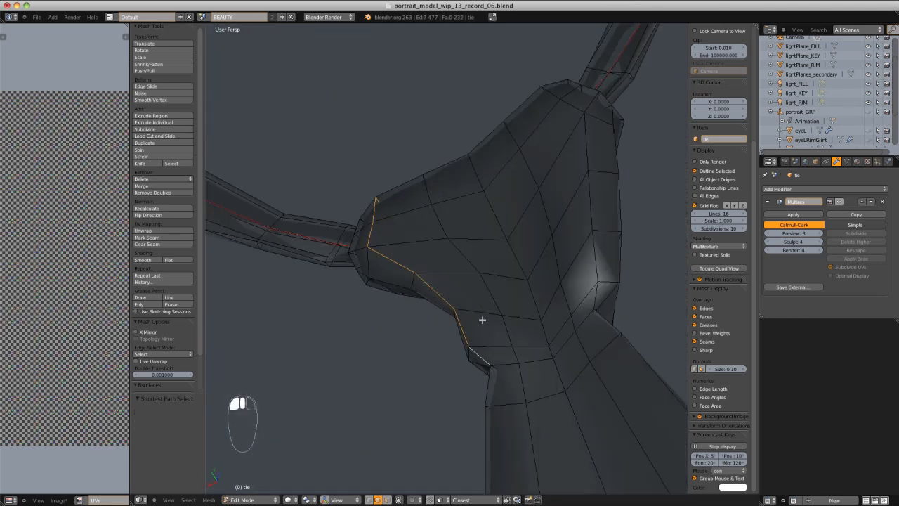
{"action": "middle_click_drag", "start_coordinate": [597, 238], "coordinate": [567, 217]}
{"action": "left_click", "coordinate": [548, 97], "text": "ctrl"}
{"action": "middle_click_drag", "start_coordinate": [548, 97], "coordinate": [564, 325]}
{"action": "left_click", "coordinate": [485, 369], "text": "ctrl"}
{"action": "middle_click_drag", "start_coordinate": [485, 369], "coordinate": [513, 374]}
{"action": "left_click", "coordinate": [458, 312], "text": "ctrl"}
{"action": "key", "text": "z"}
{"action": "middle_click_drag", "start_coordinate": [457, 312], "coordinate": [502, 307]}
{"action": "key", "text": "ctrl+e"}
{"action": "left_click", "coordinate": [501, 307]}
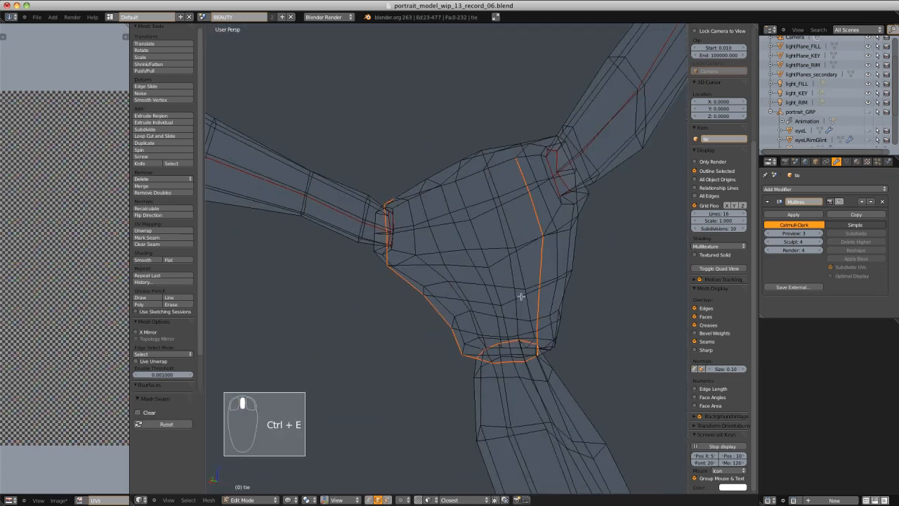
Mark the lengthwise edge line from the knot's base down the tie's hanging blade as a seam and deselect everything
{"action": "key", "text": "z"}
{"action": "mouse_move", "coordinate": [520, 369]}
{"action": "middle_mouse_down", "text": "shift"}
{"action": "mouse_move", "coordinate": [482, 226]}
{"action": "mouse_move", "coordinate": [526, 363]}
{"action": "mouse_move", "coordinate": [499, 349]}
{"action": "mouse_move", "coordinate": [490, 429]}
{"action": "mouse_move", "coordinate": [513, 456]}
{"action": "mouse_move", "coordinate": [507, 394]}
{"action": "middle_mouse_up", "text": "shift"}
{"action": "left_click", "coordinate": [483, 226]}
{"action": "left_click", "coordinate": [500, 350], "text": "ctrl"}
{"action": "key", "text": "z"}
{"action": "middle_click_drag", "start_coordinate": [508, 394], "coordinate": [492, 376]}
{"action": "key", "text": "z"}
{"action": "key", "text": "ctrl+e"}
{"action": "left_click", "coordinate": [465, 347]}
{"action": "middle_click_drag", "start_coordinate": [465, 347], "coordinate": [544, 377]}
{"action": "key", "text": "a"}
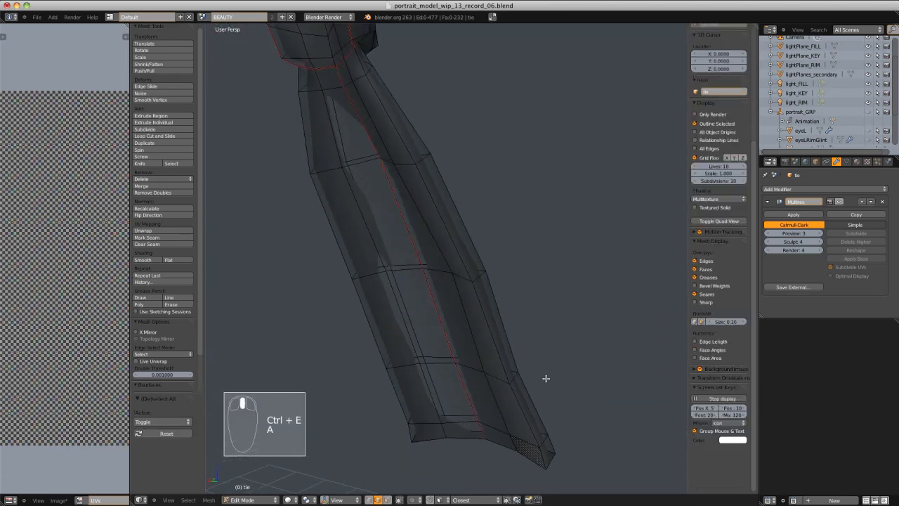
Select the whole tie mesh, unwrap it along its seams, and view its UV layout in a maximized UV editor
{"action": "key", "text": "a"}
{"action": "key", "text": "u"}
{"action": "left_click", "coordinate": [546, 378]}
{"action": "scroll", "coordinate": [97, 256], "scroll_direction": "down", "scroll_amount": 4}
{"action": "middle_click_drag", "start_coordinate": [97, 256], "coordinate": [90, 284]}
{"action": "key", "text": "shift+space"}
{"action": "middle_click_drag", "start_coordinate": [597, 423], "coordinate": [604, 451], "text": "ctrl"}
{"action": "middle_click_drag", "start_coordinate": [533, 371], "coordinate": [530, 340]}
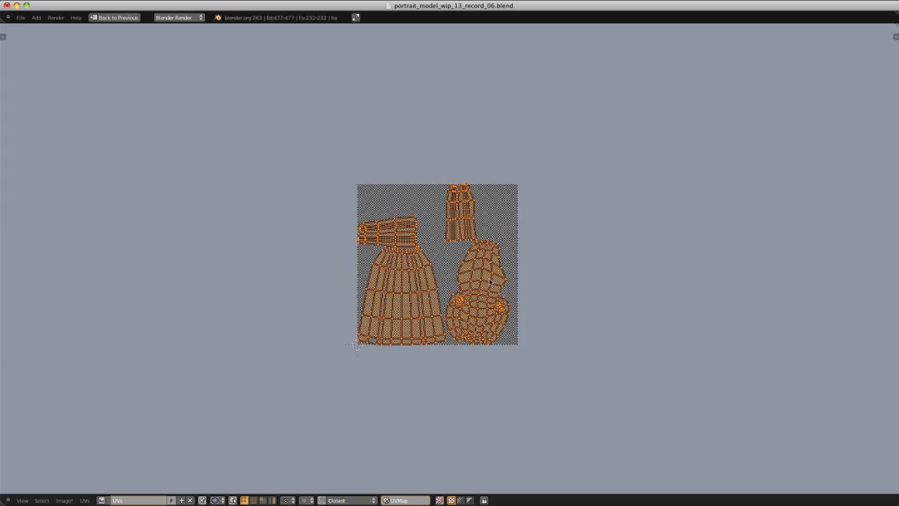
{"action": "middle_click_drag", "start_coordinate": [583, 302], "coordinate": [774, 345], "text": "ctrl"}
{"action": "key", "text": "Home"}
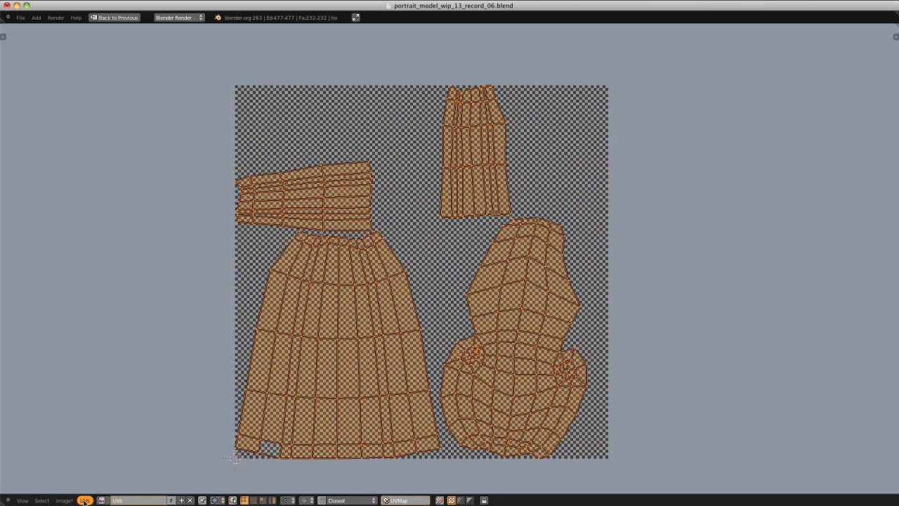
Average the scale of the tie's UV islands and pack them into the UV square
{"action": "left_click", "coordinate": [84, 500]}
{"action": "left_click", "coordinate": [112, 408]}
{"action": "left_click", "coordinate": [85, 500]}
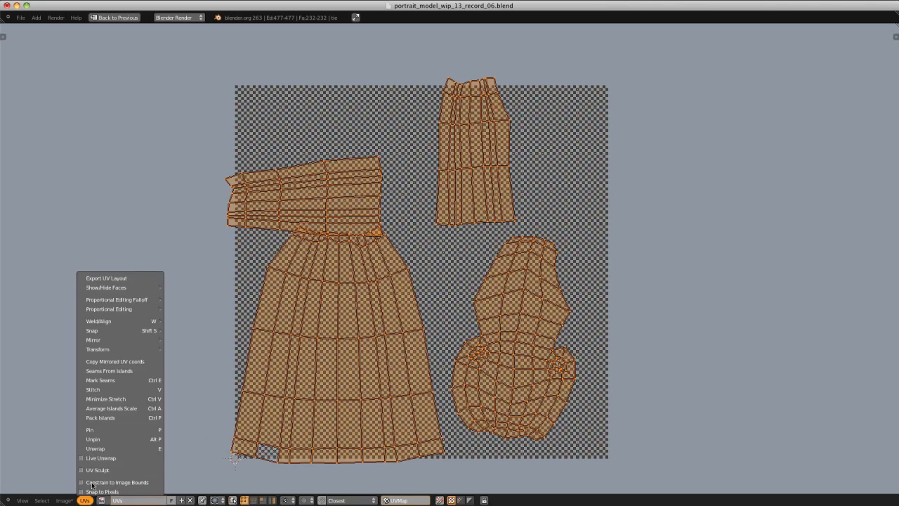
{"action": "left_click", "coordinate": [101, 418]}
{"action": "key", "text": "KP_1"}
{"action": "scroll", "coordinate": [538, 160], "scroll_direction": "down", "scroll_amount": 2}
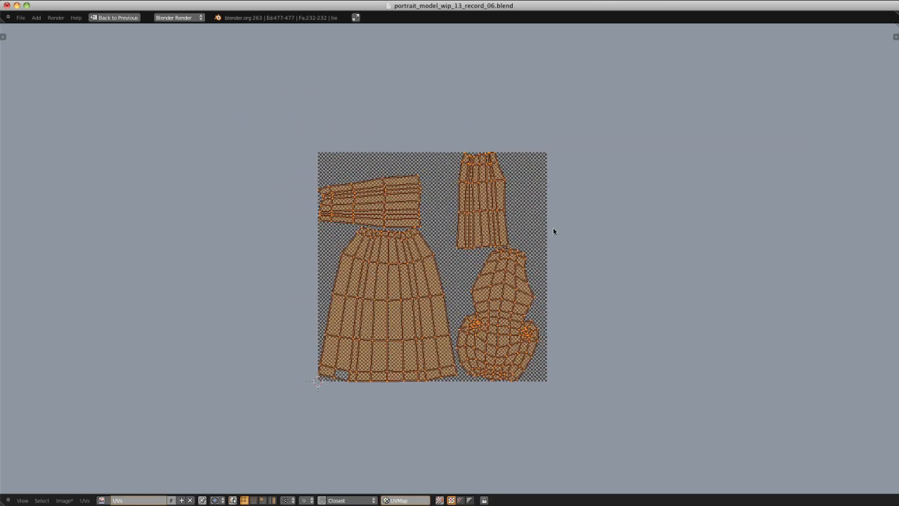
Check the tie's checker texture from several angles in Texture Paint mode, and return to Object Mode
{"action": "key", "text": "ctrl+Down"}
{"action": "key", "text": "Tab"}
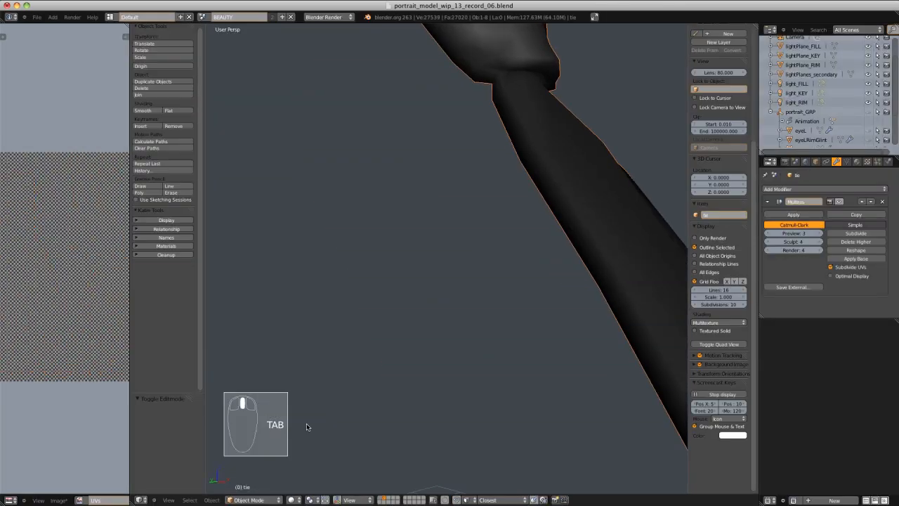
{"action": "left_click", "coordinate": [254, 499]}
{"action": "left_click", "coordinate": [250, 385]}
{"action": "scroll", "coordinate": [520, 325], "scroll_direction": "down", "scroll_amount": 5}
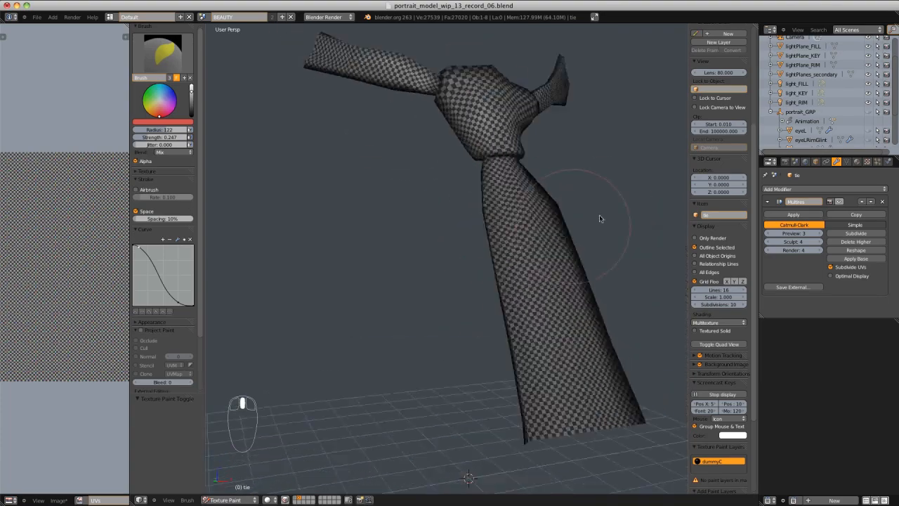
{"action": "left_click", "coordinate": [839, 203]}
{"action": "scroll", "coordinate": [566, 169], "scroll_direction": "down", "scroll_amount": 2}
{"action": "middle_click_drag", "start_coordinate": [559, 155], "coordinate": [572, 207]}
{"action": "left_click", "coordinate": [839, 202]}
{"action": "scroll", "coordinate": [566, 171], "scroll_direction": "down", "scroll_amount": 2}
{"action": "left_click", "coordinate": [232, 500]}
{"action": "left_click", "coordinate": [239, 490]}
Unhide all objects and select the jacket, shirt and tie together, with the jacket as the active object
{"action": "key", "text": "alt+h"}
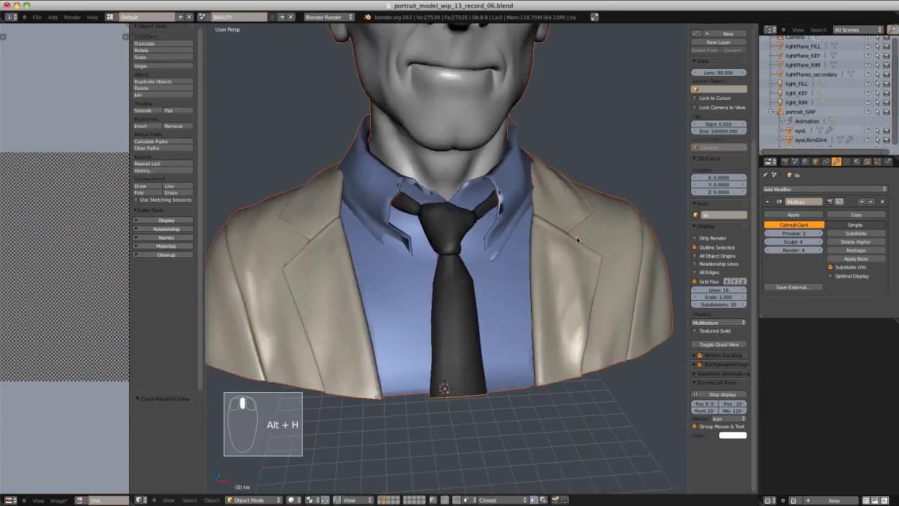
{"action": "right_click", "coordinate": [511, 132]}
{"action": "key", "text": "z"}
{"action": "left_click", "coordinate": [447, 256], "text": "shift"}
{"action": "key", "text": "ctrl+z"}
{"action": "left_click", "coordinate": [470, 335], "text": "shift"}
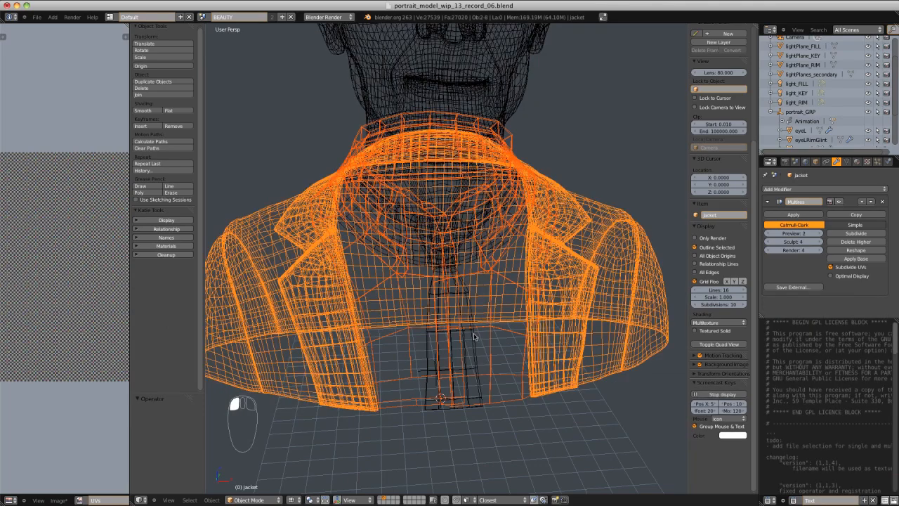
{"action": "left_click", "coordinate": [472, 333]}
{"action": "key", "text": "z"}
{"action": "key", "text": "z"}
{"action": "right_click", "coordinate": [485, 319]}
{"action": "key", "text": "z"}
{"action": "scroll", "coordinate": [579, 225], "scroll_direction": "down", "scroll_amount": 5}
Duplicate the three clothing objects in place and hide everything except the duplicates
{"action": "key", "text": "shift+d"}
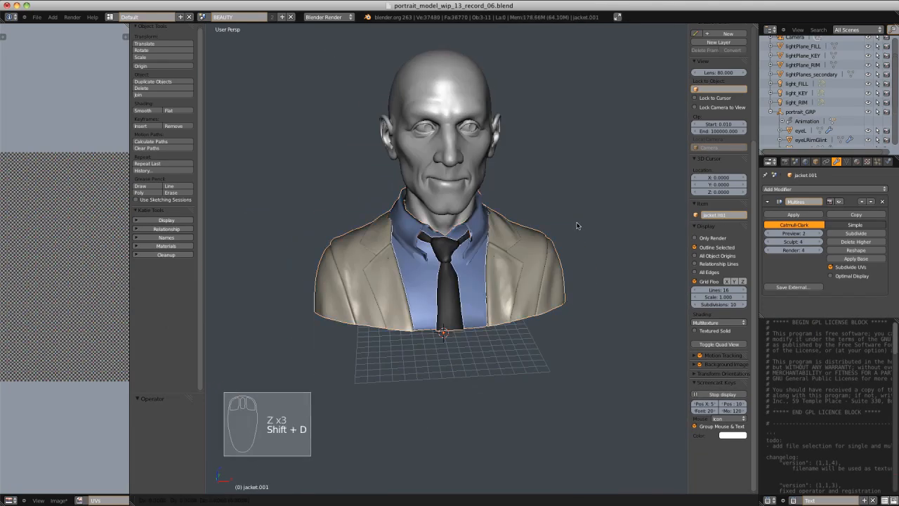
{"action": "right_click", "coordinate": [591, 206]}
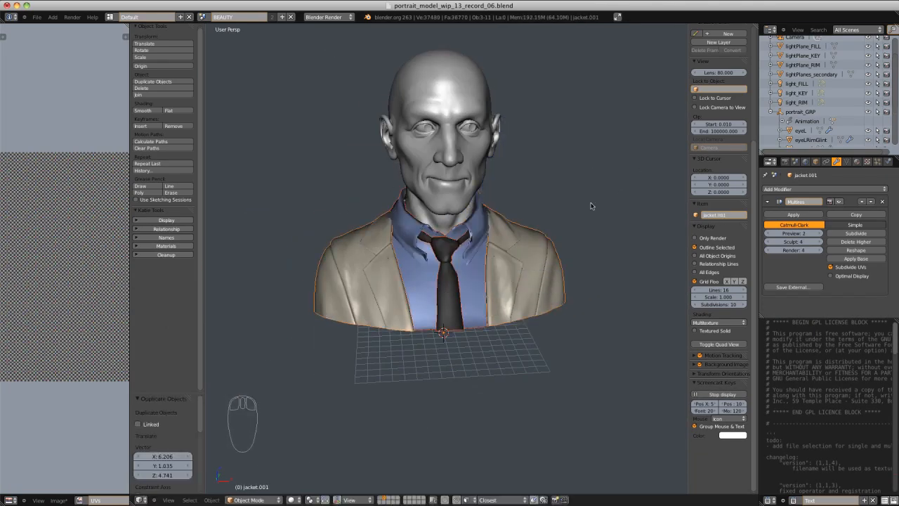
{"action": "key", "text": "shift+h"}
{"action": "scroll", "coordinate": [591, 206], "scroll_direction": "up", "scroll_amount": 3}
Remove the modifiers from the duplicated jacket, tie and shirt, including Multires and the shirt's Solidify
{"action": "left_click", "coordinate": [882, 202]}
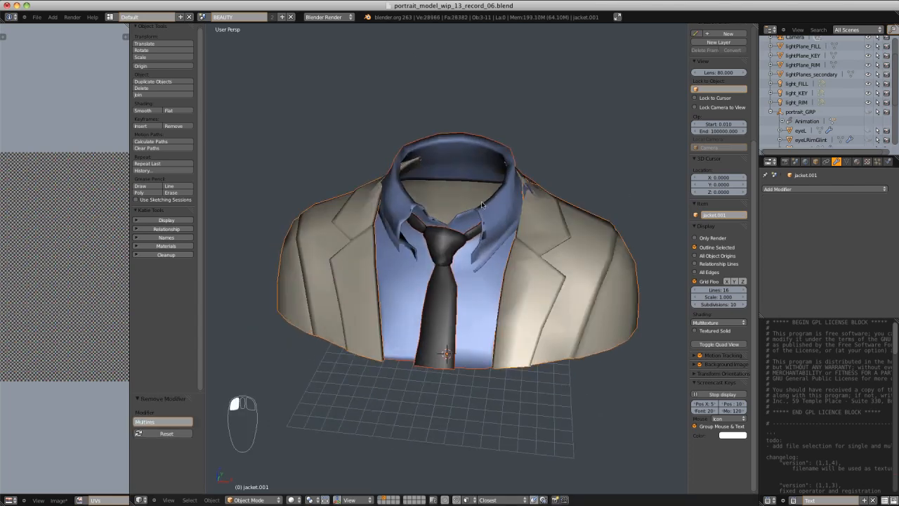
{"action": "right_click", "coordinate": [504, 150]}
{"action": "left_click", "coordinate": [882, 203]}
{"action": "right_click", "coordinate": [430, 264]}
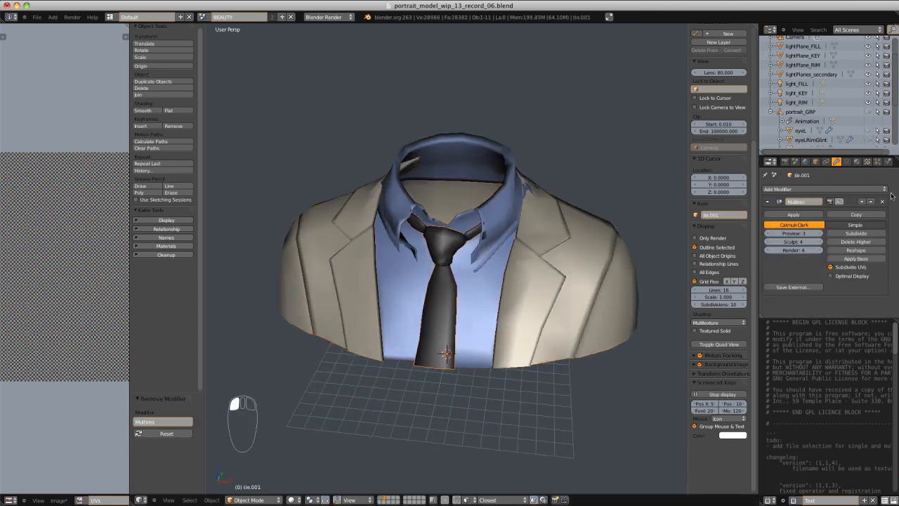
{"action": "left_click", "coordinate": [884, 201]}
{"action": "right_click", "coordinate": [435, 227]}
{"action": "left_click", "coordinate": [884, 202]}
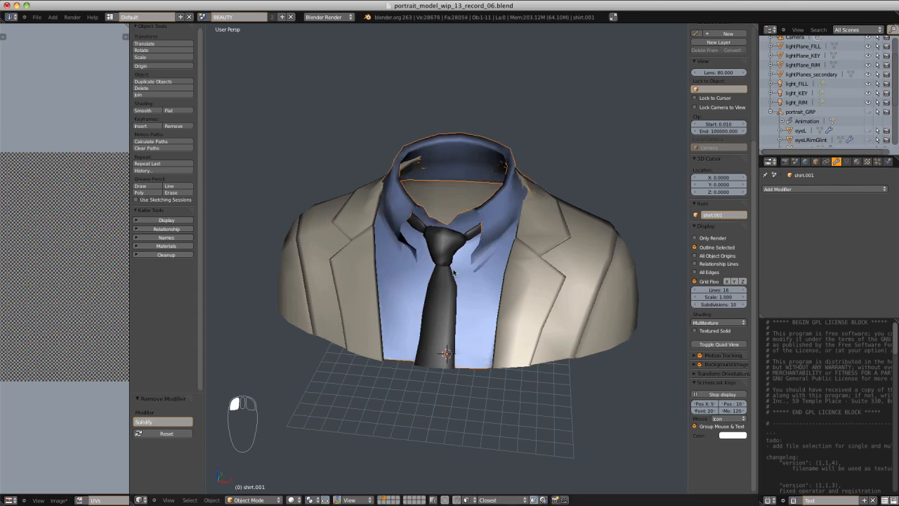
Join the duplicated jacket, shirt and tie into one mesh and enter Edit Mode on it
{"action": "scroll", "coordinate": [532, 237], "scroll_direction": "down", "scroll_amount": 1}
{"action": "right_click", "coordinate": [440, 246]}
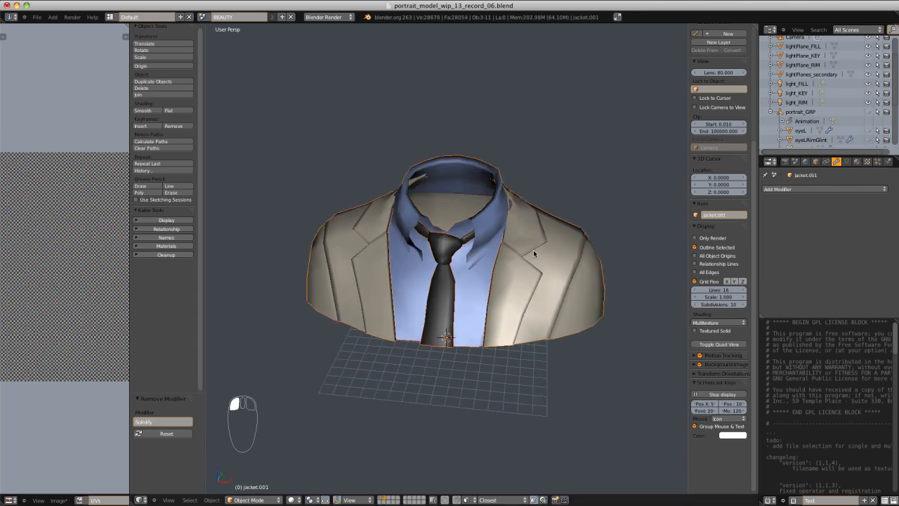
{"action": "key", "text": "ctrl+j"}
{"action": "scroll", "coordinate": [457, 244], "scroll_direction": "up", "scroll_amount": 1}
{"action": "key", "text": "Tab"}
Widen the UV editor, average the scale of all the joined mesh's UV islands, and pack them
{"action": "left_click_drag", "start_coordinate": [129, 200], "coordinate": [412, 187]}
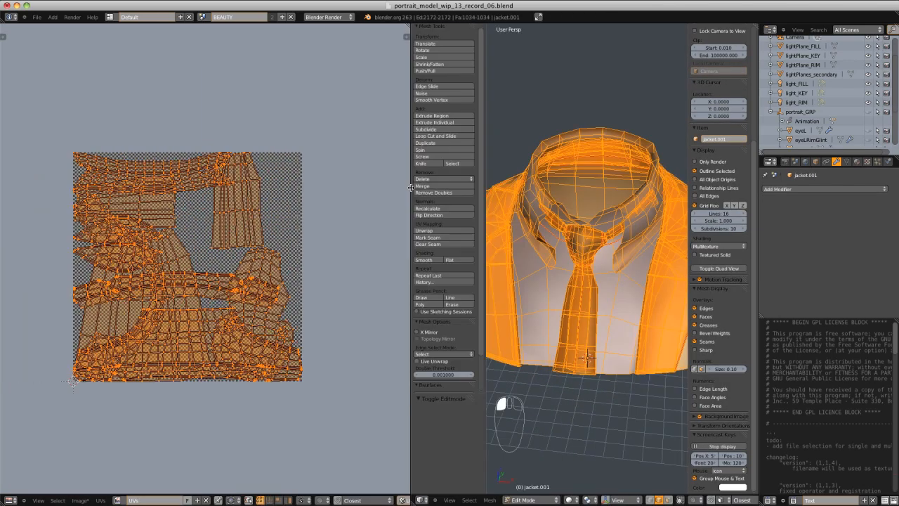
{"action": "left_click", "coordinate": [101, 500]}
{"action": "left_click", "coordinate": [125, 409]}
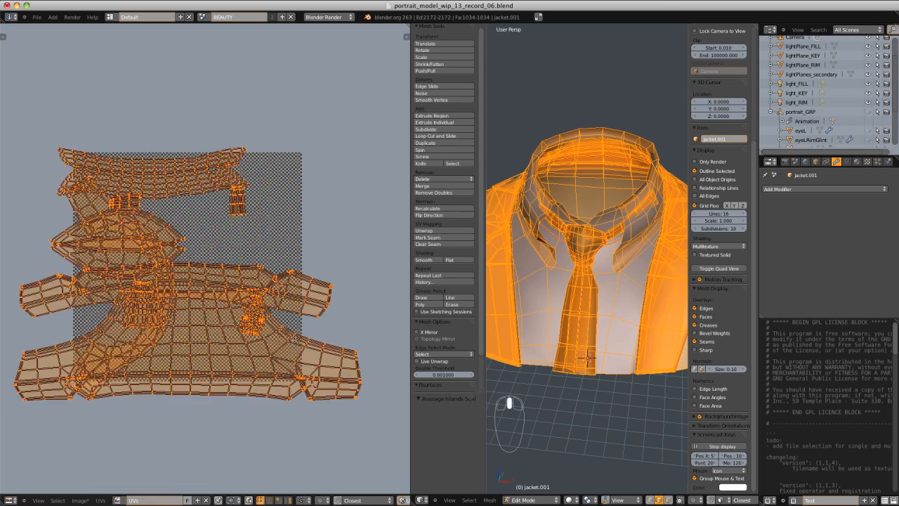
{"action": "left_click", "coordinate": [102, 500]}
{"action": "left_click", "coordinate": [116, 417]}
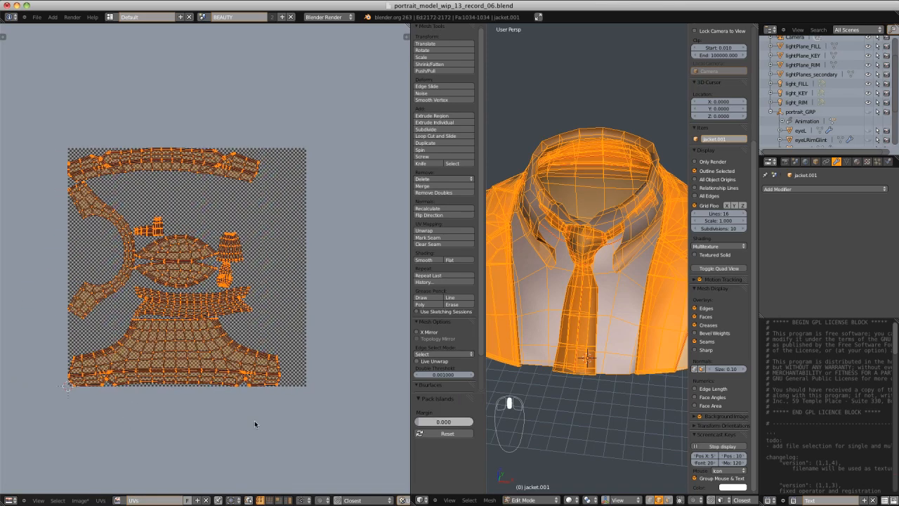
Select the linked jacket geometry and move all its UV islands below the UV square
{"action": "key", "text": "a"}
{"action": "middle_click_drag", "start_coordinate": [254, 301], "coordinate": [235, 309]}
{"action": "middle_click_drag", "start_coordinate": [540, 266], "coordinate": [606, 251]}
{"action": "left_click", "coordinate": [549, 237]}
{"action": "key", "text": "ctrl+l"}
{"action": "key", "text": "a"}
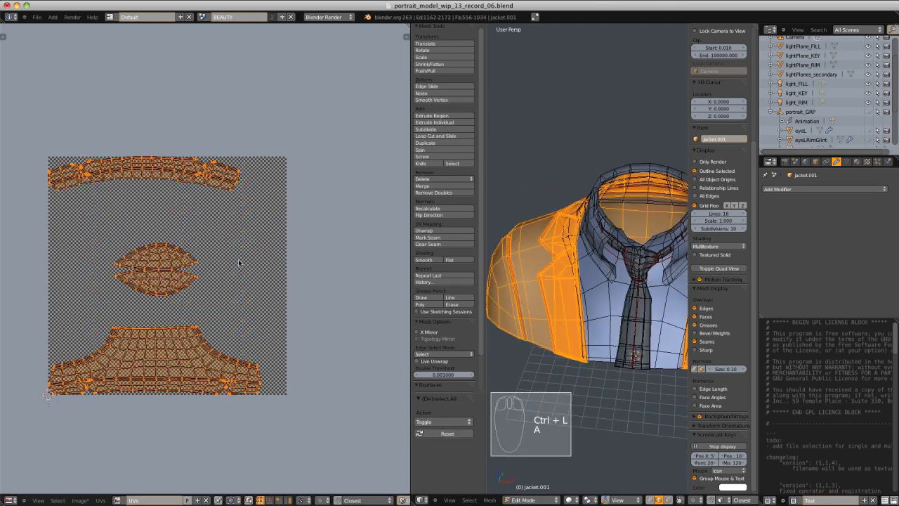
{"action": "scroll", "coordinate": [241, 258], "scroll_direction": "down", "scroll_amount": 4}
{"action": "key", "text": "g"}
{"action": "left_click", "coordinate": [269, 320]}
Select the linked shirt geometry and move its UV islands out to the left of the UV square
{"action": "key", "text": "a"}
{"action": "key", "text": "ctrl+l"}
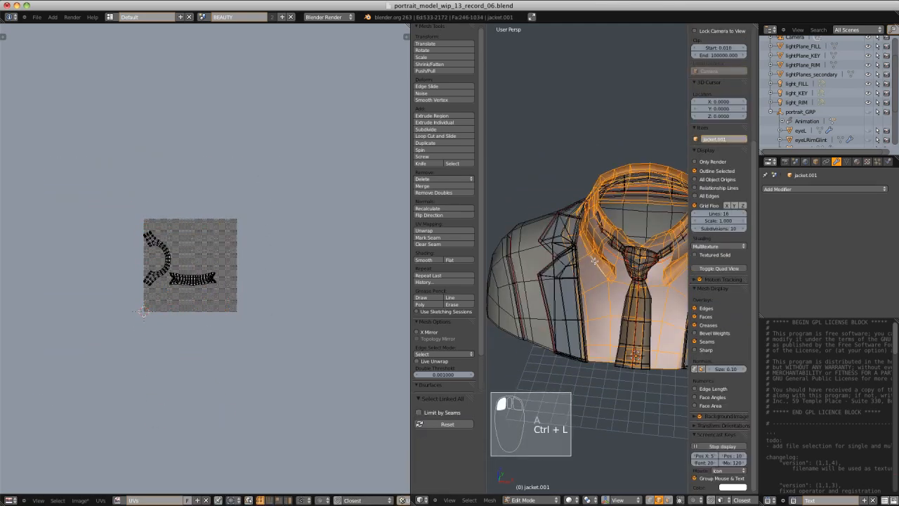
{"action": "key", "text": "a"}
{"action": "key", "text": "g"}
{"action": "left_click", "coordinate": [399, 239]}
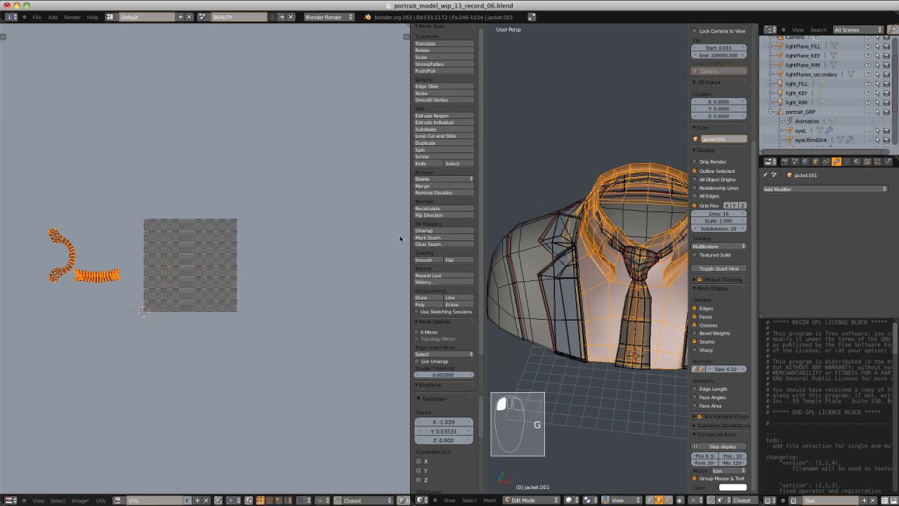
Select the linked tie geometry and move its UV islands above the UV square
{"action": "key", "text": "a"}
{"action": "left_click", "coordinate": [655, 318]}
{"action": "key", "text": "ctrl+l"}
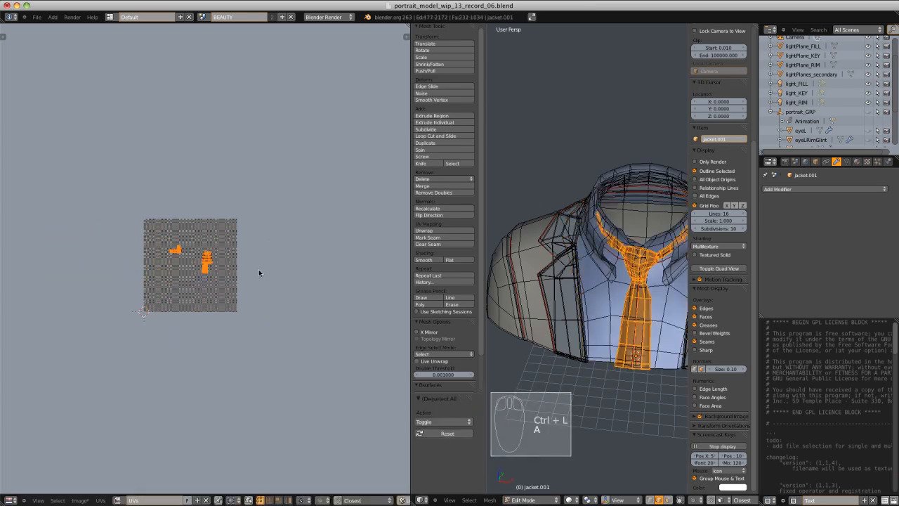
{"action": "key", "text": "a"}
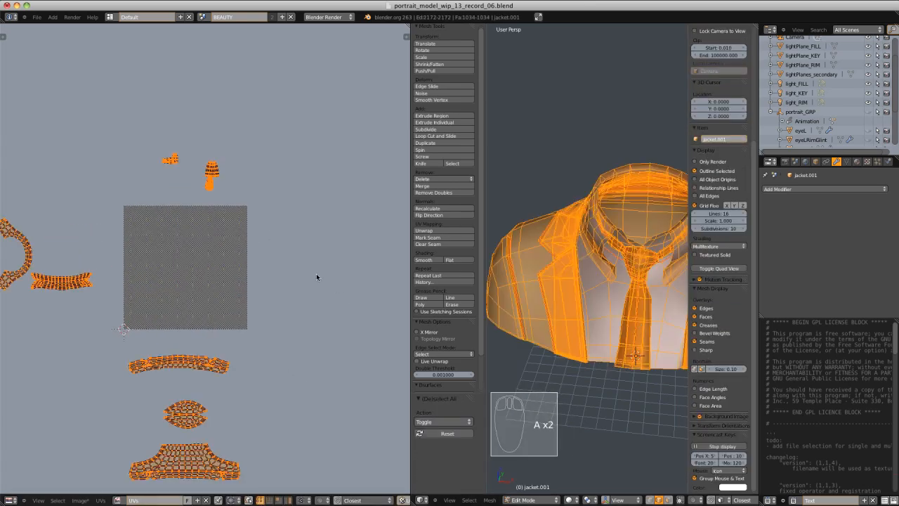
Show the UVs of the whole mesh, box-select the jacket's islands, and move them back into the UV square
{"action": "middle_click_drag", "start_coordinate": [316, 274], "coordinate": [300, 286], "text": "ctrl"}
{"action": "middle_click_drag", "start_coordinate": [254, 324], "coordinate": [307, 226]}
{"action": "key", "text": "a"}
{"action": "key", "text": "b"}
{"action": "left_click_drag", "start_coordinate": [130, 258], "coordinate": [359, 440]}
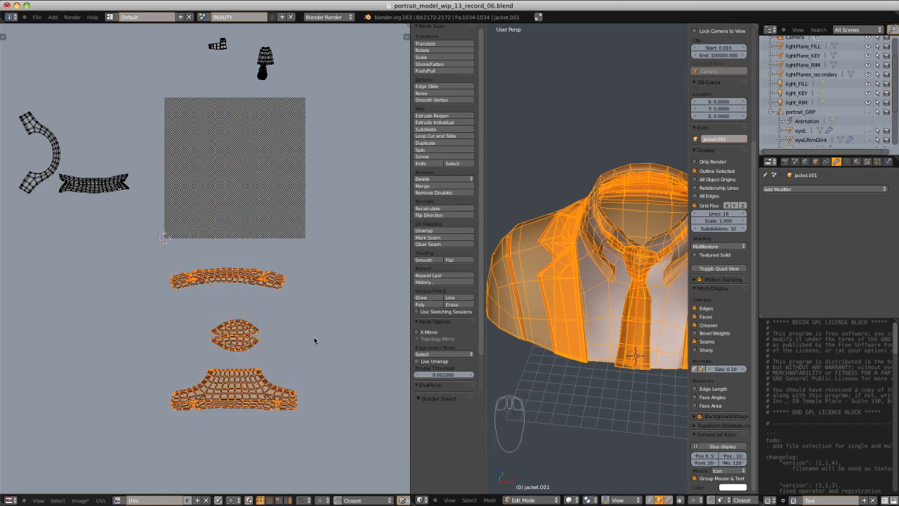
{"action": "key", "text": "g"}
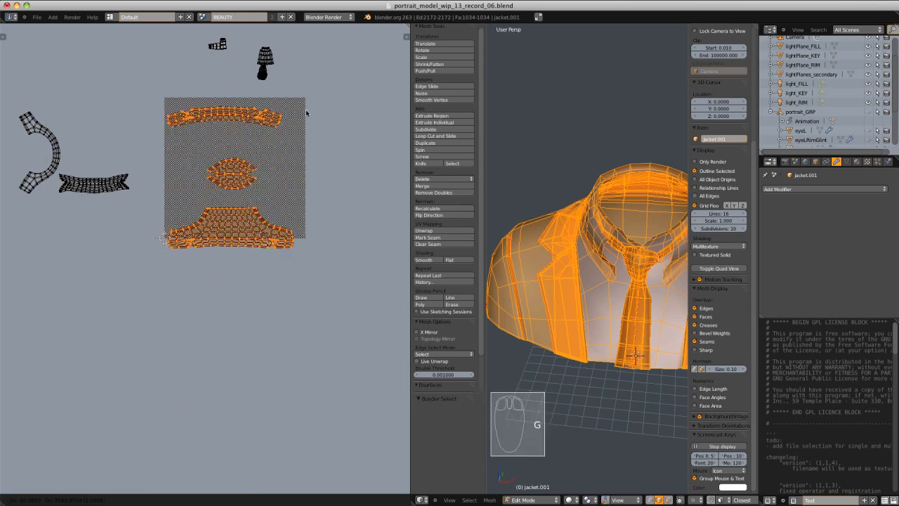
{"action": "left_click", "coordinate": [305, 109]}
{"action": "scroll", "coordinate": [314, 306], "scroll_direction": "up", "scroll_amount": 2}
{"action": "scroll", "coordinate": [288, 171], "scroll_direction": "up", "scroll_amount": 1}
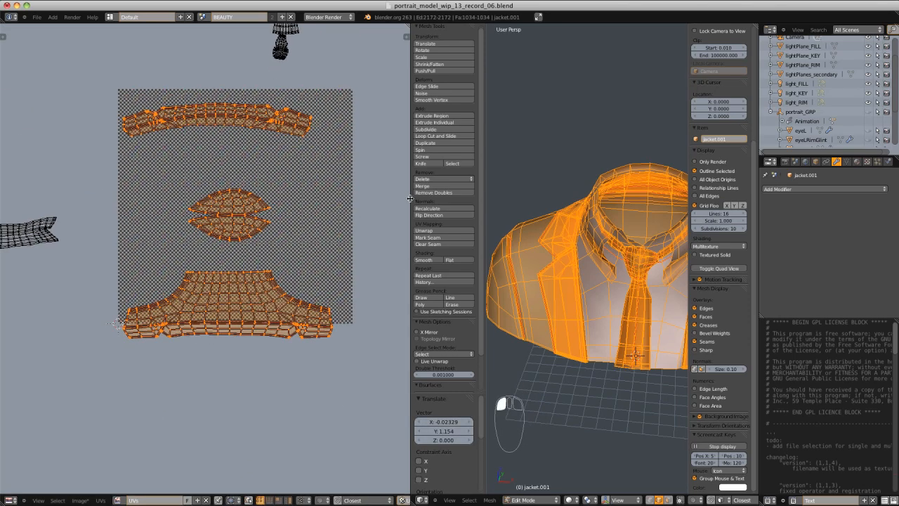
Rotate the jacket's large body island 90 degrees and place it along the left edge of the UV square
{"action": "left_click_drag", "start_coordinate": [409, 199], "coordinate": [303, 199]}
{"action": "middle_click_drag", "start_coordinate": [492, 211], "coordinate": [541, 224]}
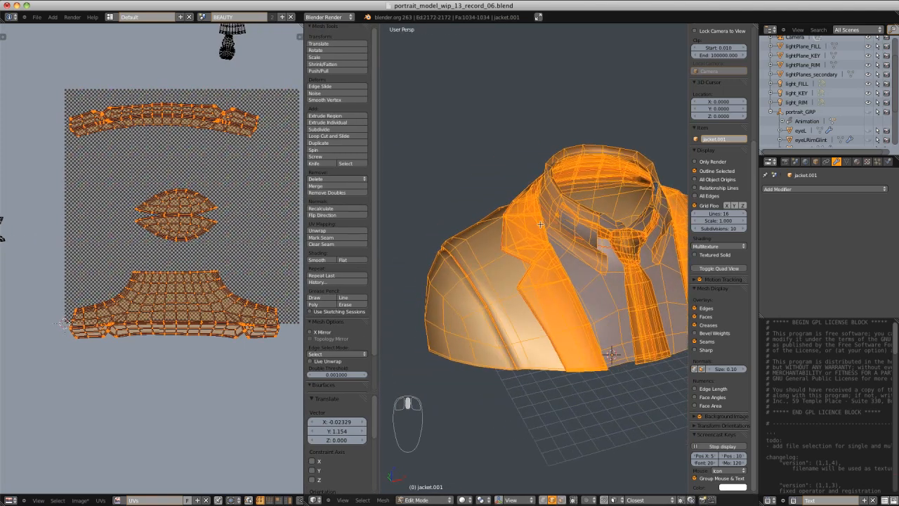
{"action": "right_click", "coordinate": [546, 277]}
{"action": "middle_click_drag", "start_coordinate": [156, 237], "coordinate": [155, 275]}
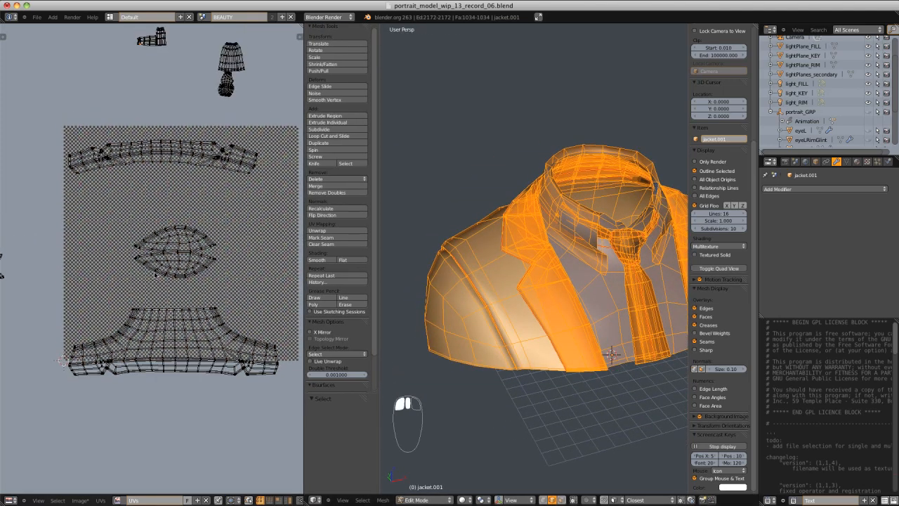
{"action": "left_click_drag", "start_coordinate": [298, 381], "coordinate": [299, 381]}
{"action": "key", "text": "r"}
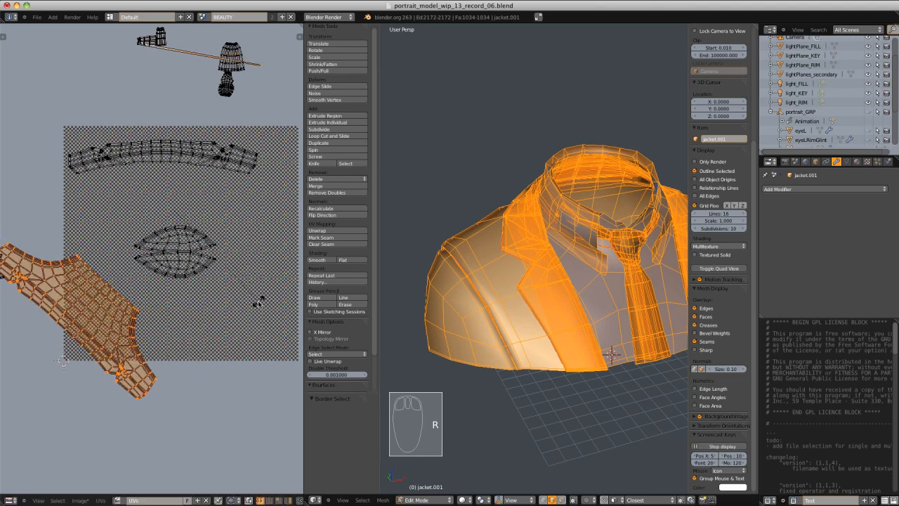
{"action": "right_click", "coordinate": [258, 300]}
{"action": "type", "text": "b"}
{"action": "type", "text": "90"}
{"action": "key", "text": "Return"}
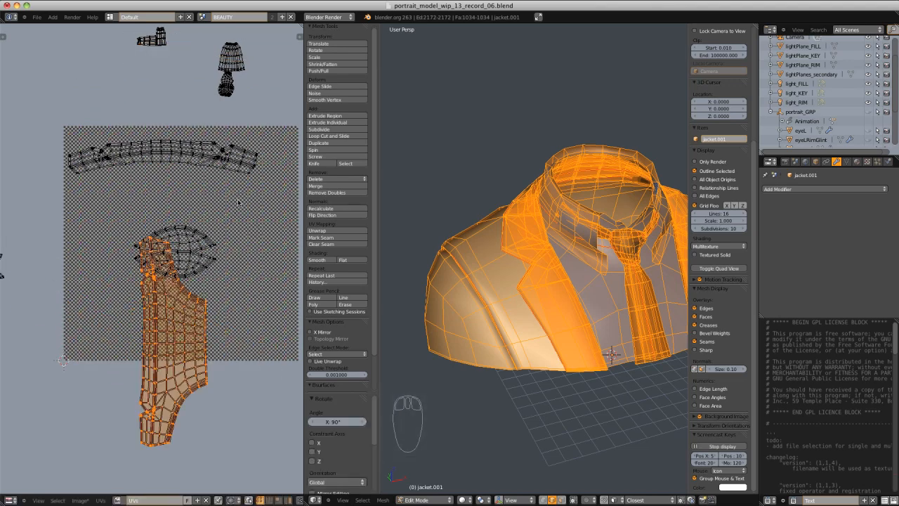
{"action": "key", "text": "g"}
{"action": "left_click", "coordinate": [158, 114]}
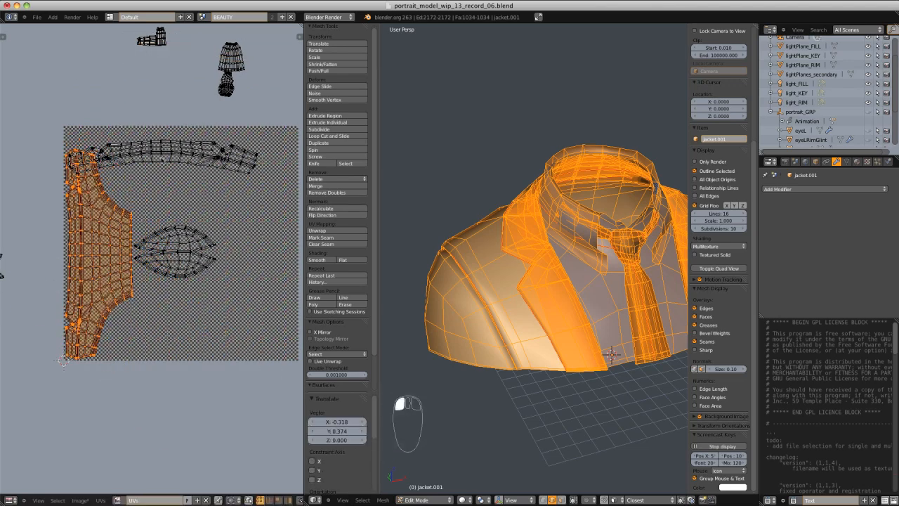
Rotate the jacket's long curved strip island 90 degrees and place it beside the body island
{"action": "left_click", "coordinate": [186, 156]}
{"action": "key", "text": "ctrl+l"}
{"action": "type", "text": "r90"}
{"action": "key", "text": "Return"}
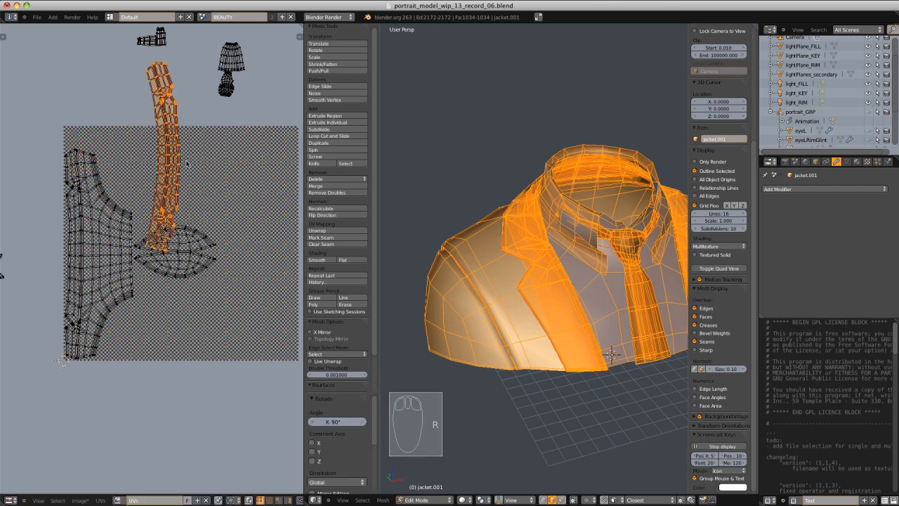
{"action": "key", "text": "g"}
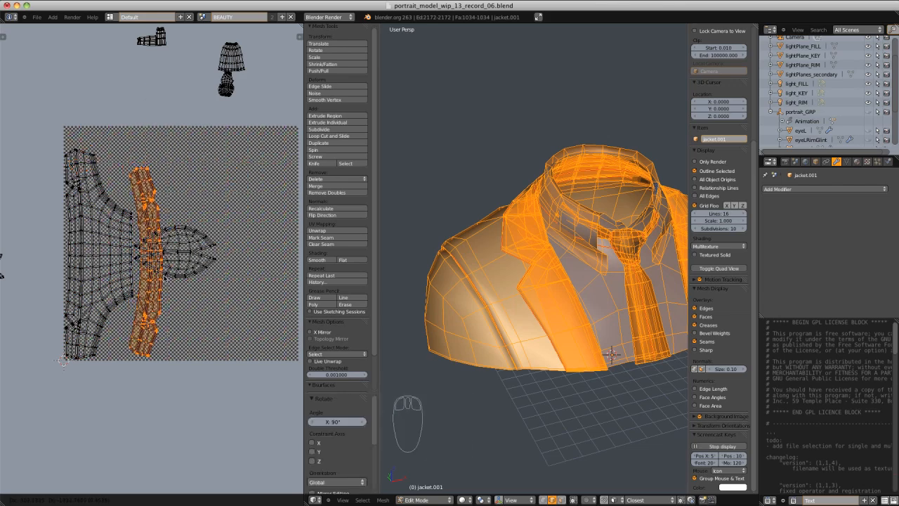
Move the jacket's two half-lens-shaped islands side by side near the top edge of the UV square
{"action": "key", "text": "ctrl+l"}
{"action": "key", "text": "g"}
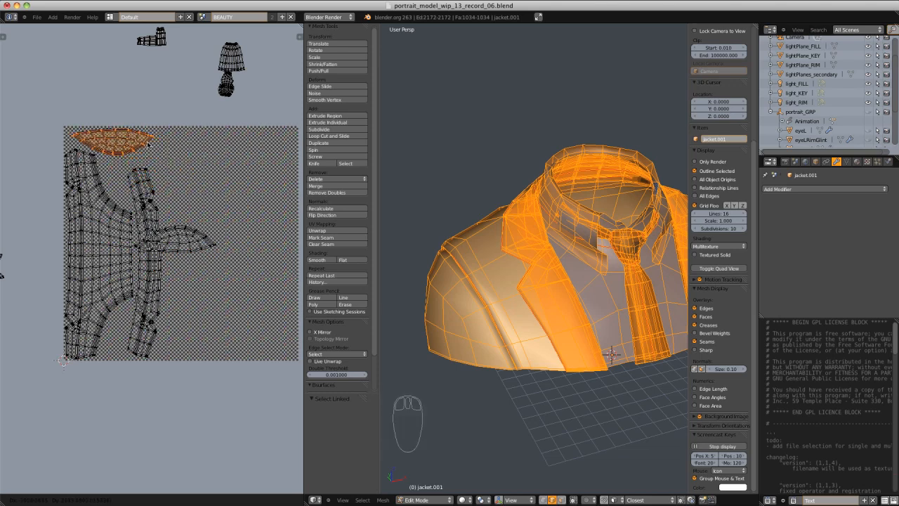
{"action": "key", "text": "ctrl+l"}
{"action": "key", "text": "g"}
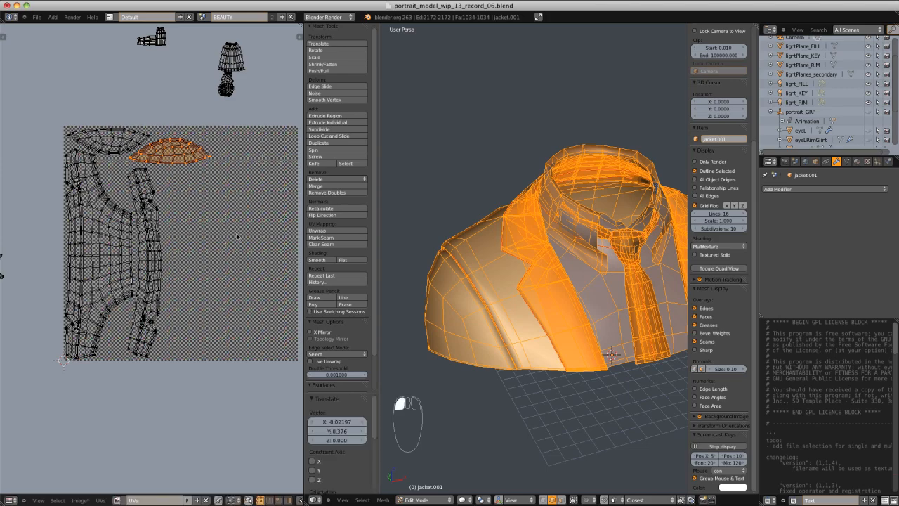
{"action": "middle_click_drag", "start_coordinate": [237, 236], "coordinate": [139, 205], "text": "ctrl"}
{"action": "middle_click_drag", "start_coordinate": [140, 205], "coordinate": [215, 206]}
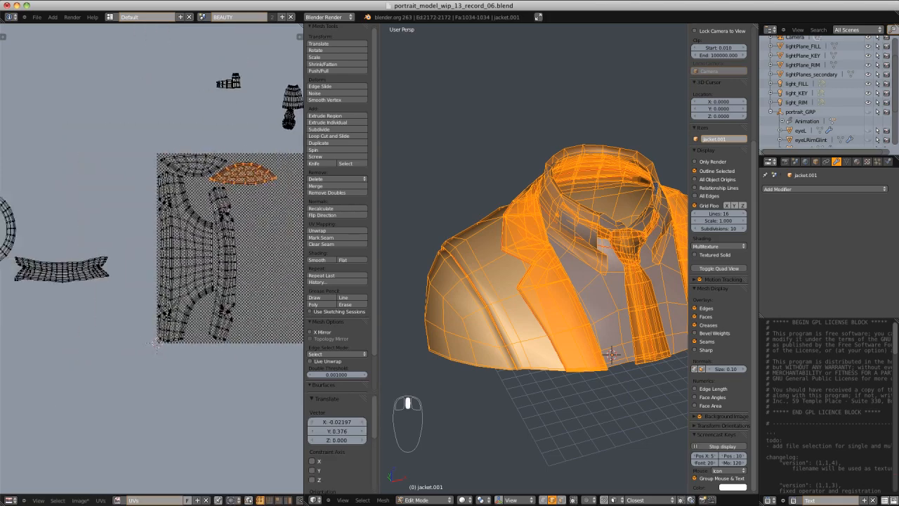
Box-select the shirt's curved and flared strip islands and move them into the lower part of the UV square beside the jacket's islands
{"action": "middle_click_drag", "start_coordinate": [21, 210], "coordinate": [70, 229]}
{"action": "key", "text": "a"}
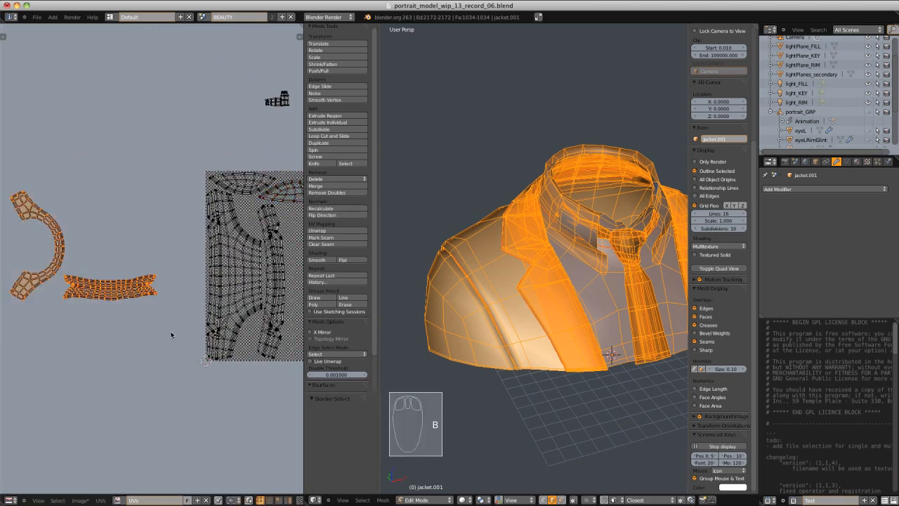
{"action": "key", "text": "g"}
{"action": "left_click", "coordinate": [284, 276]}
{"action": "middle_click_drag", "start_coordinate": [286, 276], "coordinate": [142, 276]}
{"action": "key", "text": "g"}
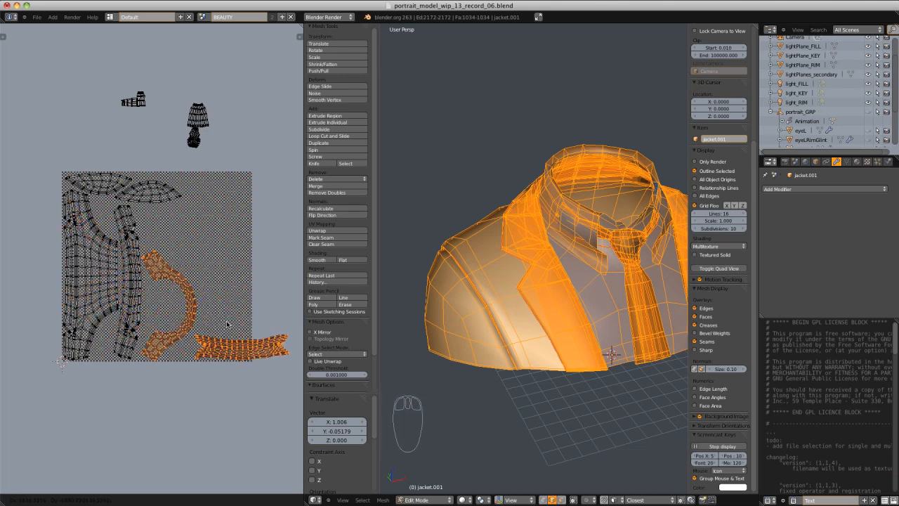
Rotate the shirt's flared strip island 90 degrees and place it upright beside the curved shirt island, inside the UV square
{"action": "key", "text": "a"}
{"action": "key", "text": "b"}
{"action": "left_click_drag", "start_coordinate": [189, 328], "coordinate": [294, 369]}
{"action": "key", "text": "r"}
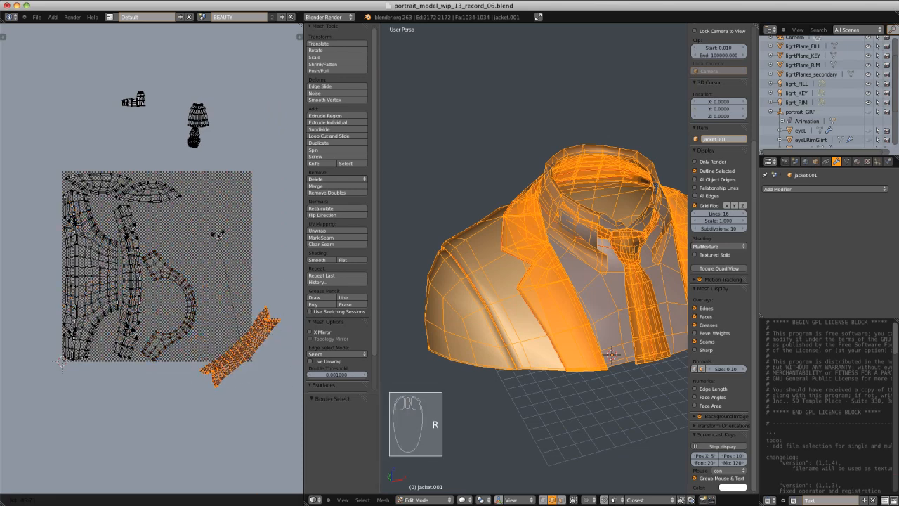
{"action": "left_click", "coordinate": [220, 238], "text": "ctrl"}
{"action": "key", "text": "g"}
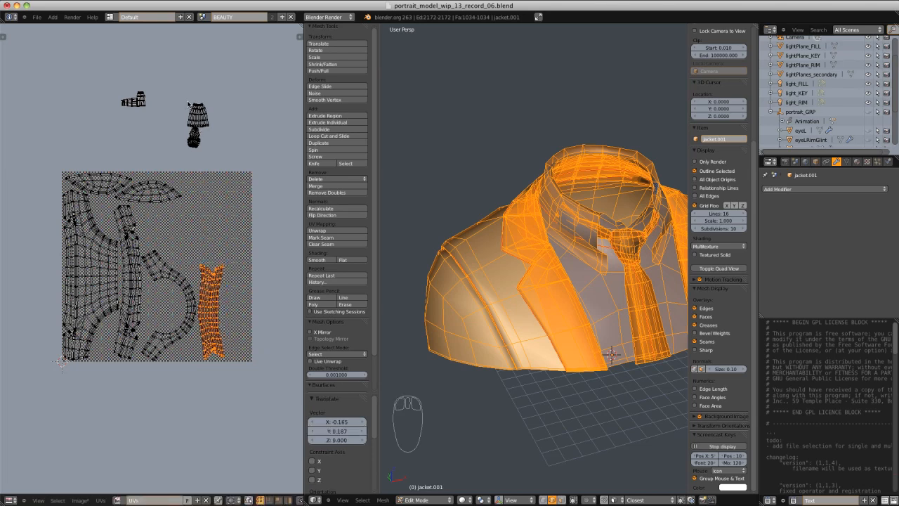
Move the tie's islands into the UV square, placing them in the hollow of the shirt's curved island
{"action": "key", "text": "a"}
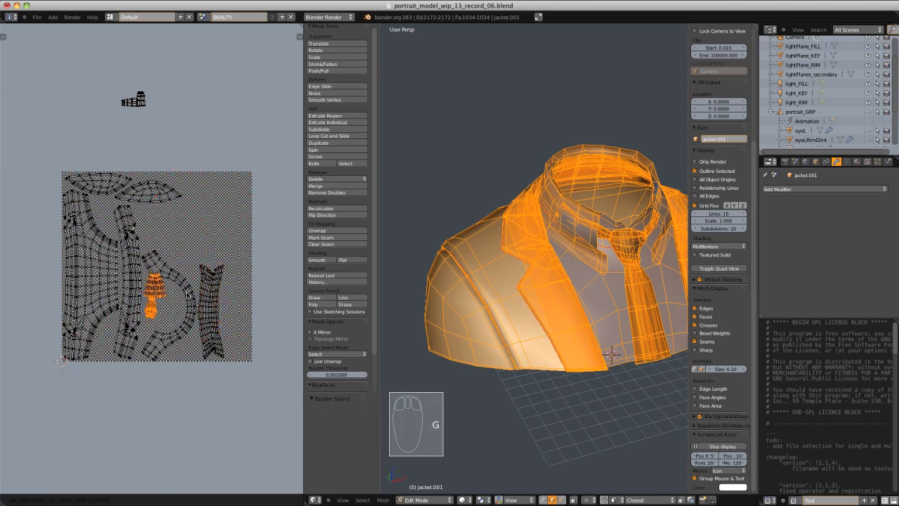
{"action": "key", "text": "a"}
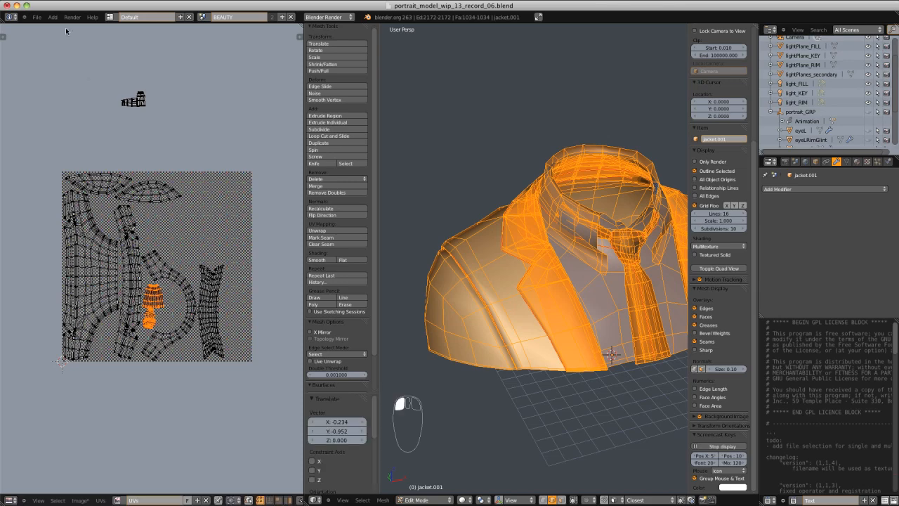
{"action": "key", "text": "b"}
{"action": "left_click_drag", "start_coordinate": [103, 70], "coordinate": [161, 111]}
{"action": "left_click", "coordinate": [196, 328]}
{"action": "scroll", "coordinate": [196, 328], "scroll_direction": "up", "scroll_amount": 4}
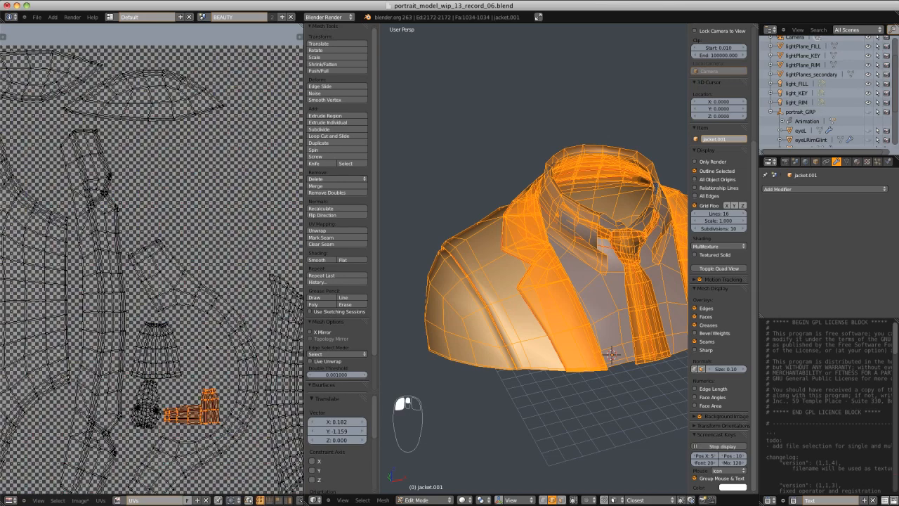
Rotate the tie's upright small island 90 degrees and stack it tightly above the neighbouring small tie island
{"action": "middle_click_drag", "start_coordinate": [196, 328], "coordinate": [173, 261]}
{"action": "left_click", "coordinate": [190, 327]}
{"action": "key", "text": "ctrl+l"}
{"action": "key", "text": "Return"}
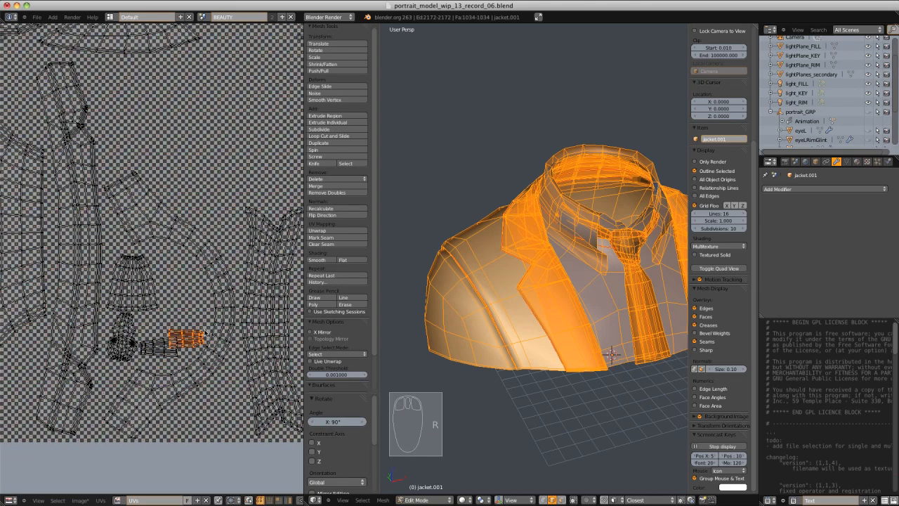
{"action": "left_click", "coordinate": [176, 324]}
{"action": "scroll", "coordinate": [163, 215], "scroll_direction": "down", "scroll_amount": 4}
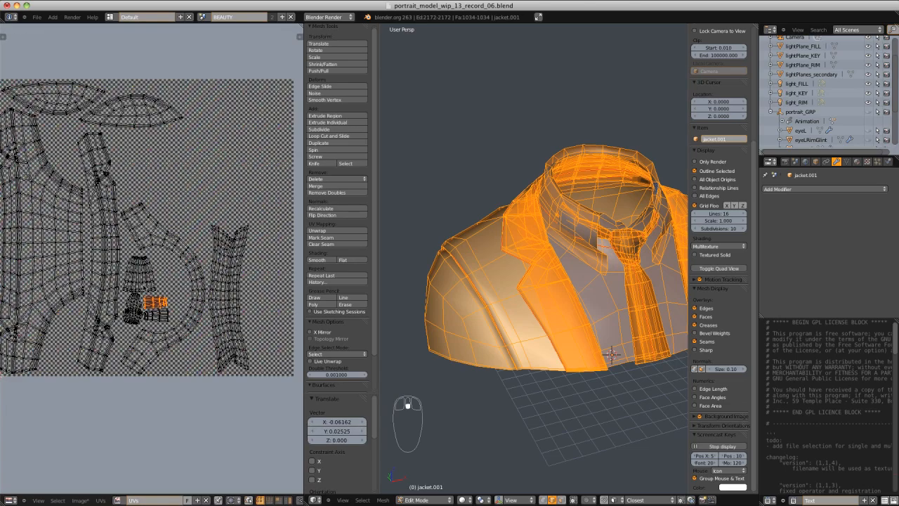
{"action": "scroll", "coordinate": [163, 216], "scroll_direction": "up", "scroll_amount": 4}
{"action": "key", "text": "ctrl+l"}
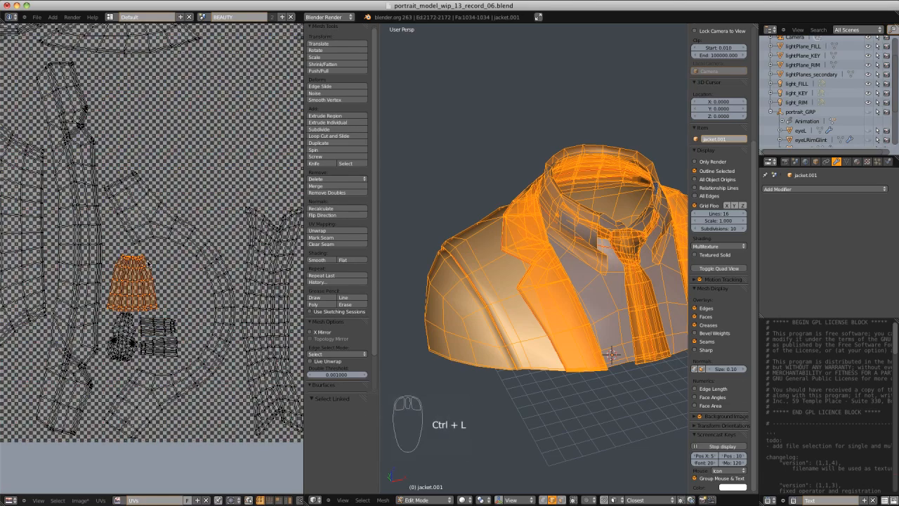
{"action": "scroll", "coordinate": [151, 260], "scroll_direction": "down", "scroll_amount": 4}
{"action": "scroll", "coordinate": [218, 199], "scroll_direction": "down", "scroll_amount": 1}
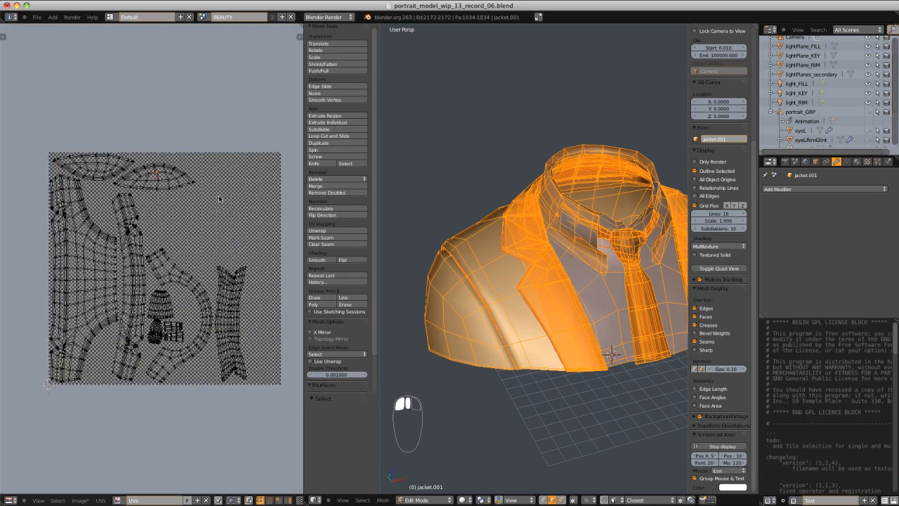
Select all islands and scale them up by about 1.07 around the 2D cursor at the UV square's lower-left corner
{"action": "key", "text": "a"}
{"action": "key", "text": "a"}
{"action": "left_click", "coordinate": [232, 500]}
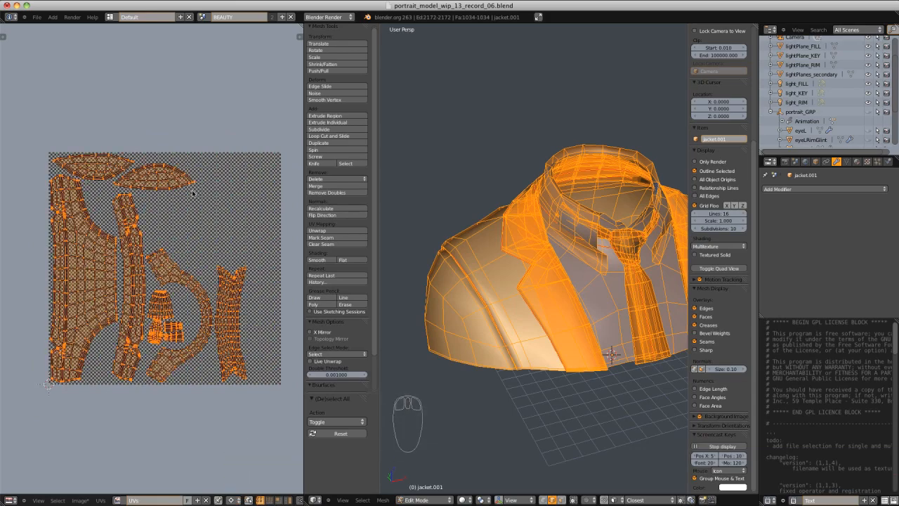
{"action": "key", "text": "s"}
{"action": "left_click", "coordinate": [270, 35]}
{"action": "key", "text": "s"}
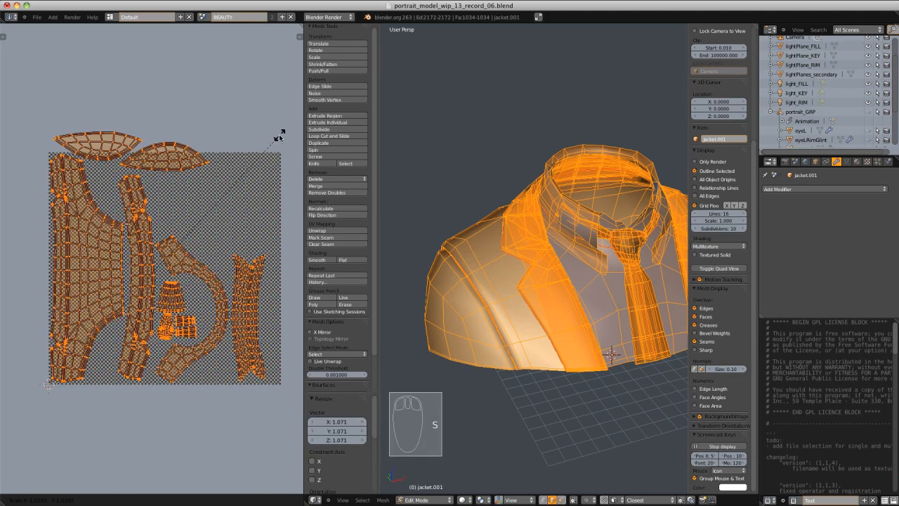
{"action": "left_click", "coordinate": [290, 133]}
Move the jacket's two half-lens-shaped islands into the empty upper-right area of the UV square, one above the other
{"action": "left_click", "coordinate": [179, 163]}
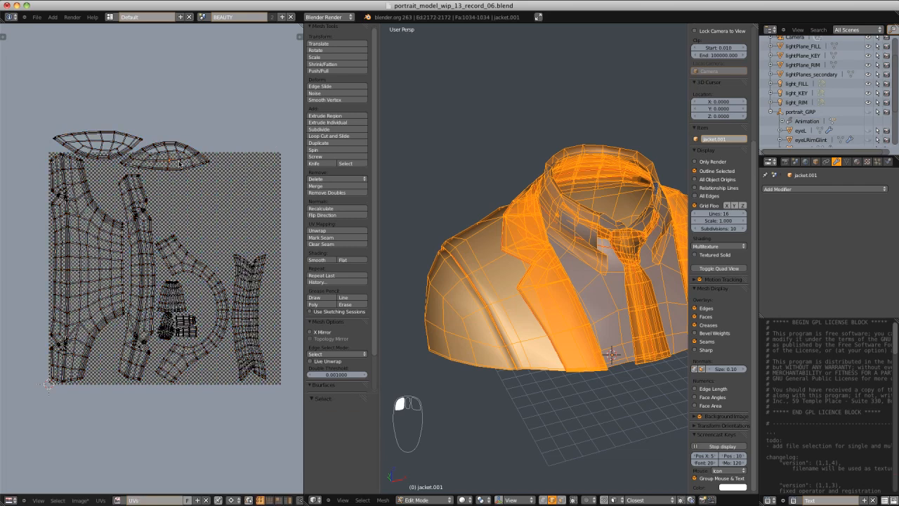
{"action": "key", "text": "ctrl+l"}
{"action": "key", "text": "g"}
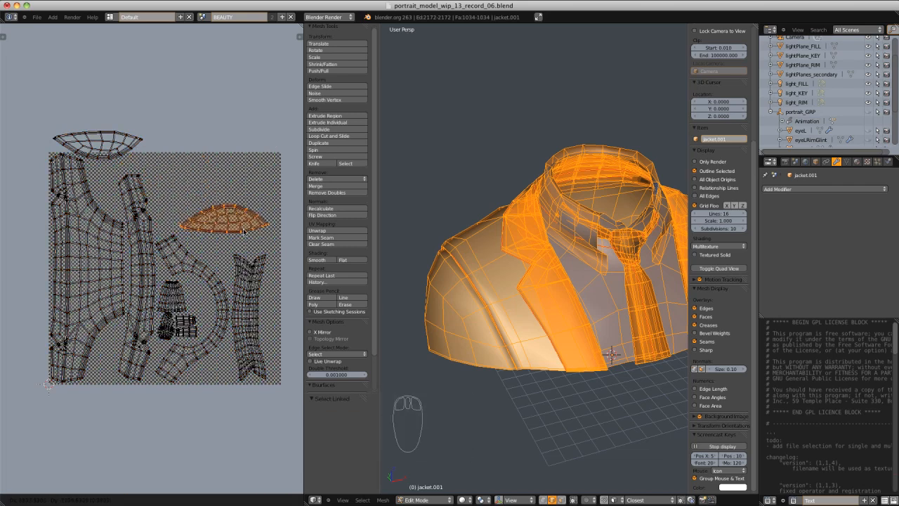
{"action": "left_click", "coordinate": [247, 233]}
{"action": "right_click", "coordinate": [191, 150]}
{"action": "key", "text": "ctrl+l"}
{"action": "key", "text": "g"}
{"action": "left_click", "coordinate": [322, 185]}
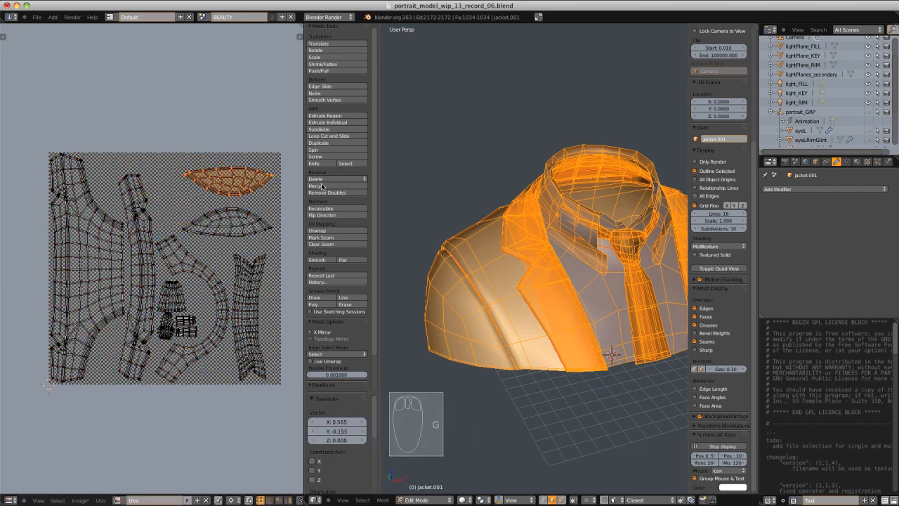
Switch the model to Texture Paint mode and examine the checker pattern's size across the jacket, shirt and tie
{"action": "key", "text": "ctrl+l"}
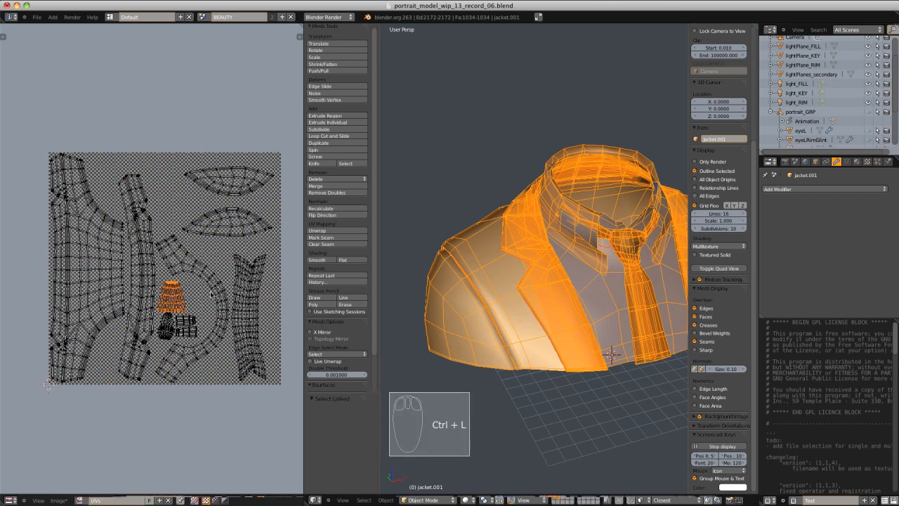
{"action": "key", "text": "Tab"}
{"action": "left_click", "coordinate": [427, 499]}
{"action": "left_click", "coordinate": [430, 451]}
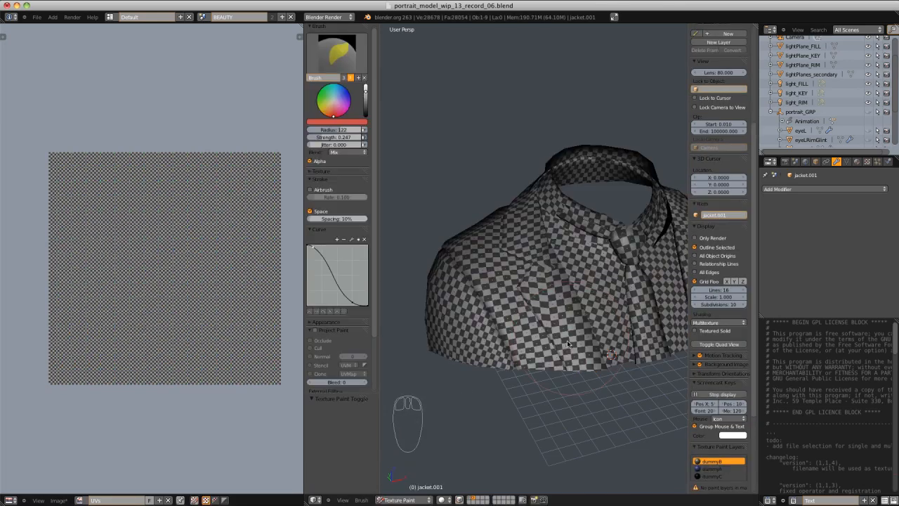
{"action": "mouse_move", "coordinate": [654, 299]}
{"action": "middle_mouse_down"}
{"action": "mouse_move", "coordinate": [605, 300]}
{"action": "mouse_move", "coordinate": [638, 316]}
{"action": "mouse_move", "coordinate": [605, 295]}
{"action": "mouse_move", "coordinate": [653, 309]}
{"action": "mouse_move", "coordinate": [612, 294]}
{"action": "mouse_move", "coordinate": [604, 301]}
{"action": "middle_mouse_up"}
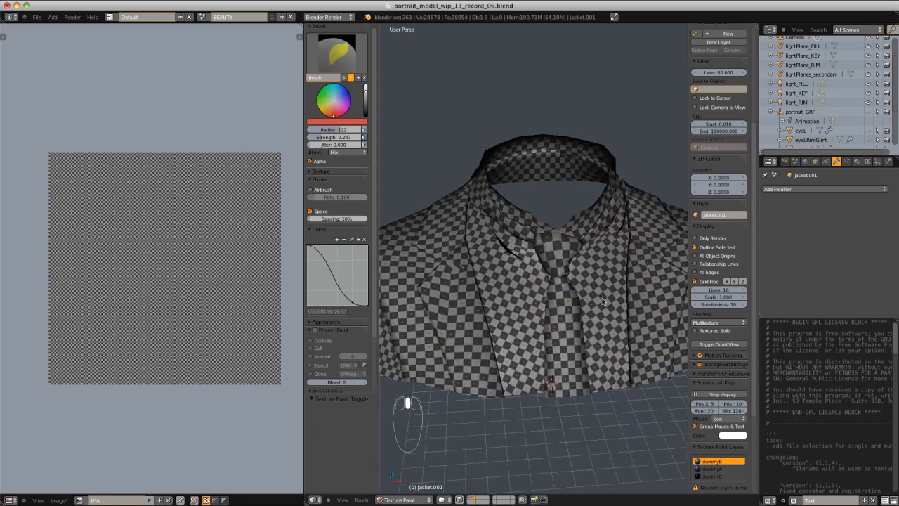
Return to Edit Mode, enlarge the tie's gourd-shaped island slightly, and reposition it below the tapered tie island
{"action": "key", "text": "Tab"}
{"action": "scroll", "coordinate": [172, 307], "scroll_direction": "up", "scroll_amount": 3}
{"action": "key", "text": "ctrl+l"}
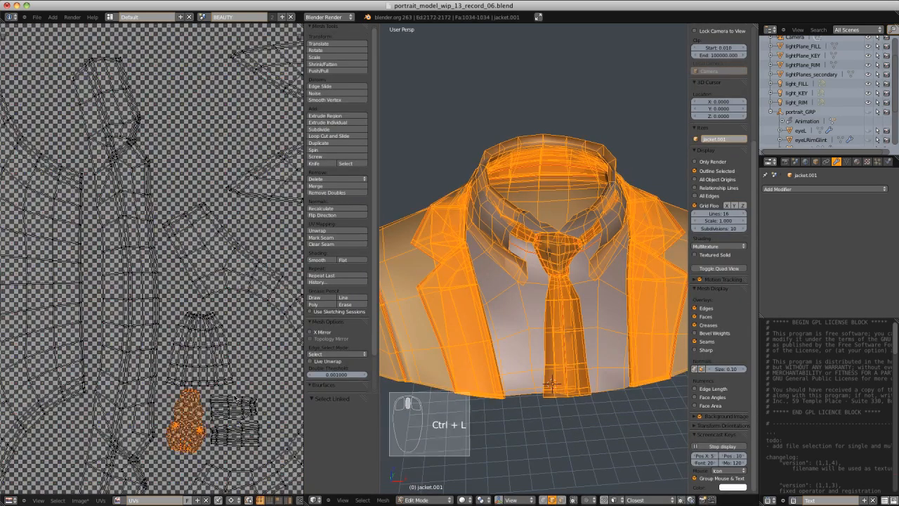
{"action": "key", "text": "s"}
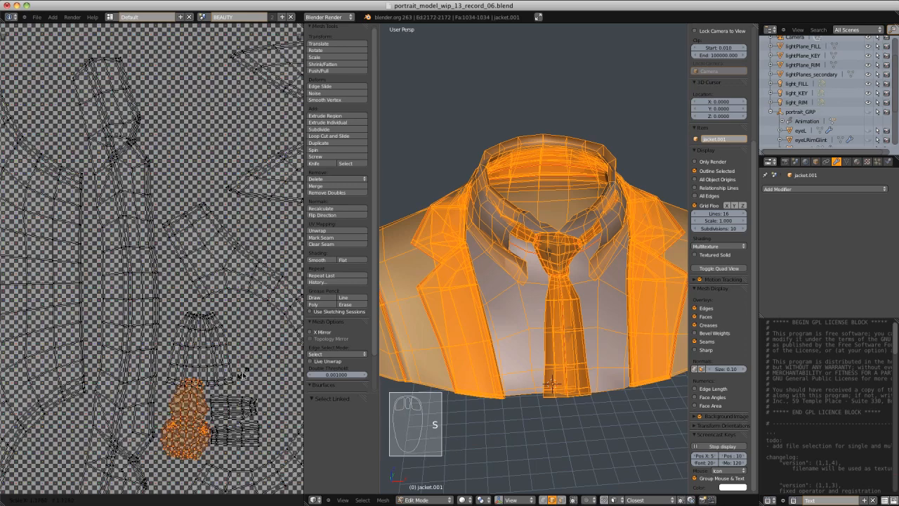
{"action": "left_click", "coordinate": [242, 375]}
{"action": "key", "text": "g"}
{"action": "left_click", "coordinate": [239, 386]}
Shift all the tie's islands by about 0.011 in X and Y and check the checker pattern on the model
{"action": "scroll", "coordinate": [204, 333], "scroll_direction": "down", "scroll_amount": 2}
{"action": "left_click", "coordinate": [207, 357]}
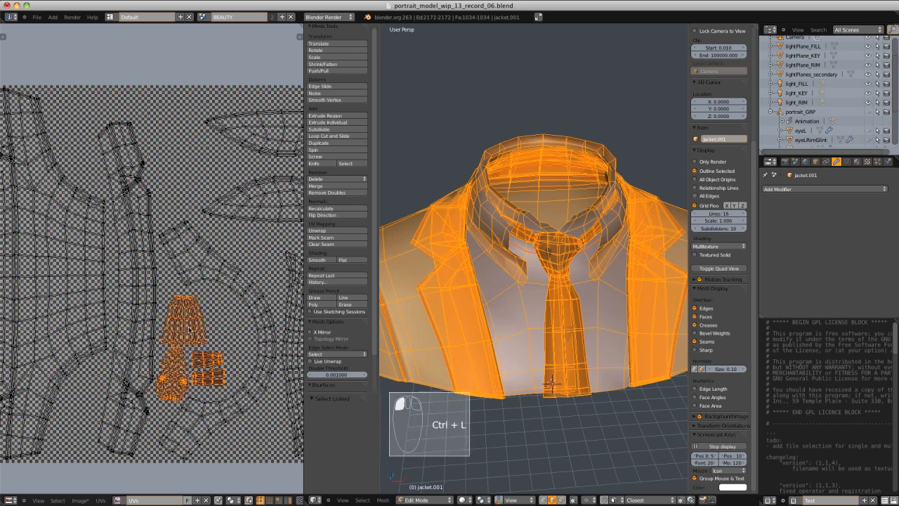
{"action": "key", "text": "g"}
{"action": "left_click", "coordinate": [206, 343]}
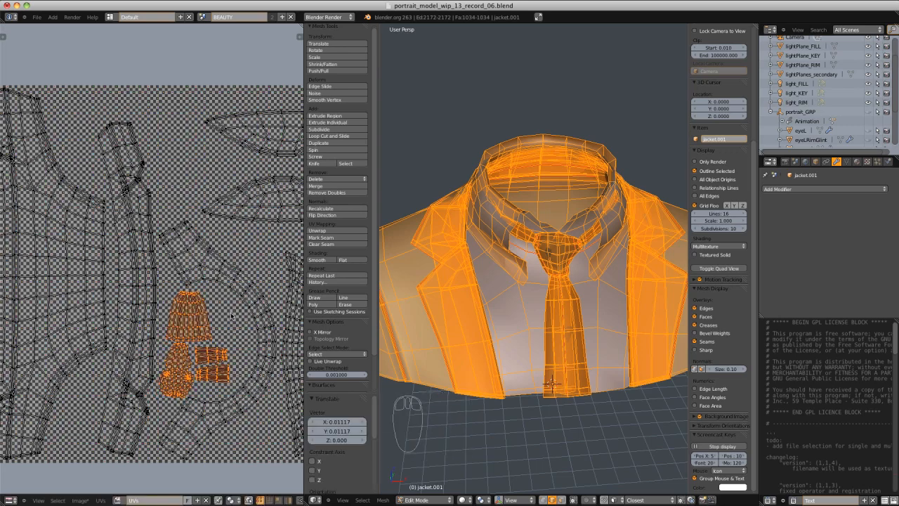
{"action": "key", "text": "Tab"}
{"action": "scroll", "coordinate": [619, 260], "scroll_direction": "down", "scroll_amount": 2}
{"action": "mouse_move", "coordinate": [618, 259]}
{"action": "middle_mouse_down"}
{"action": "mouse_move", "coordinate": [524, 250]}
{"action": "mouse_move", "coordinate": [610, 266]}
{"action": "mouse_move", "coordinate": [562, 260]}
{"action": "middle_mouse_up"}
Box-select the shirt and tie islands and shift them along X by about 0.015, away from the jacket's strip island
{"action": "key", "text": "Tab"}
{"action": "key", "text": "a"}
{"action": "key", "text": "a"}
{"action": "key", "text": "a"}
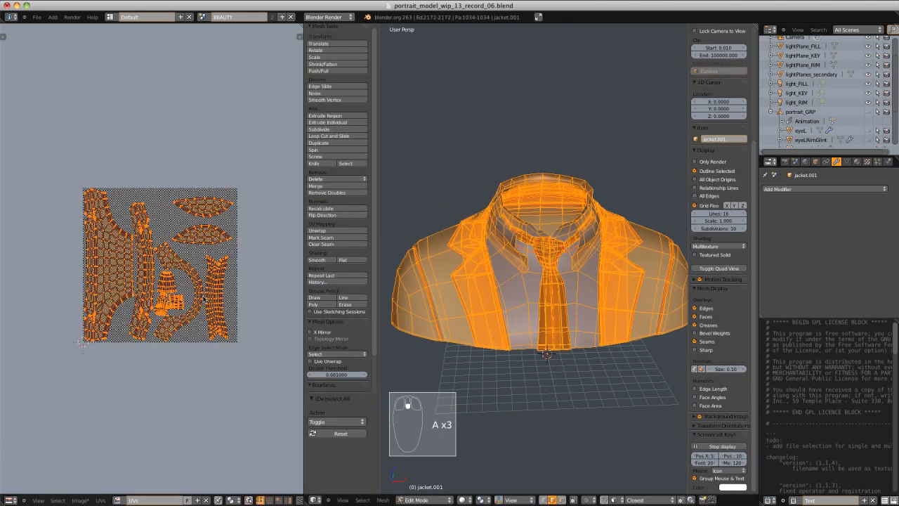
{"action": "scroll", "coordinate": [204, 298], "scroll_direction": "up", "scroll_amount": 1}
{"action": "key", "text": "a"}
{"action": "right_click", "coordinate": [174, 272]}
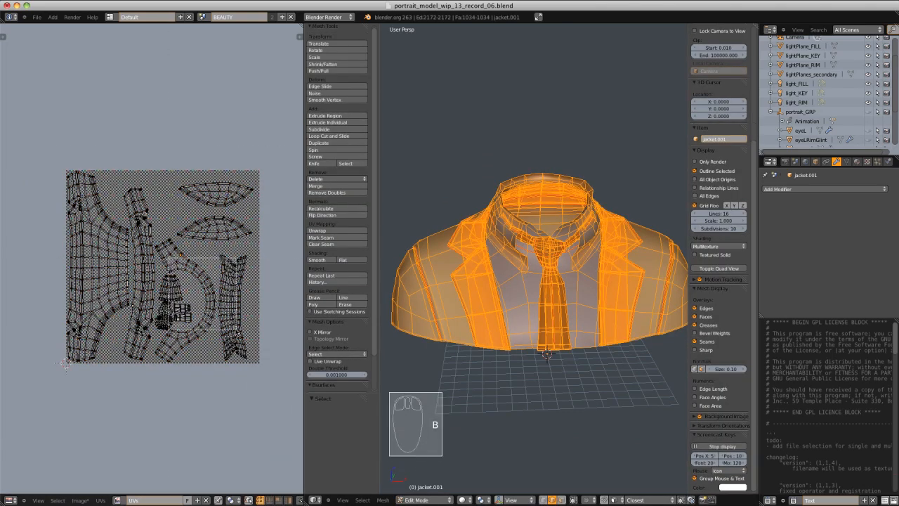
{"action": "key", "text": "ctrl+l"}
{"action": "key", "text": "g"}
{"action": "left_click", "coordinate": [239, 329]}
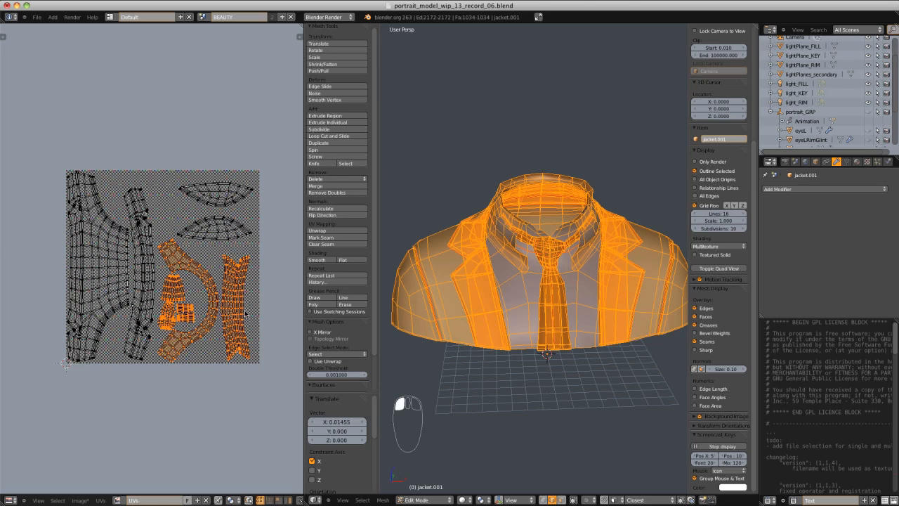
{"action": "key", "text": "a"}
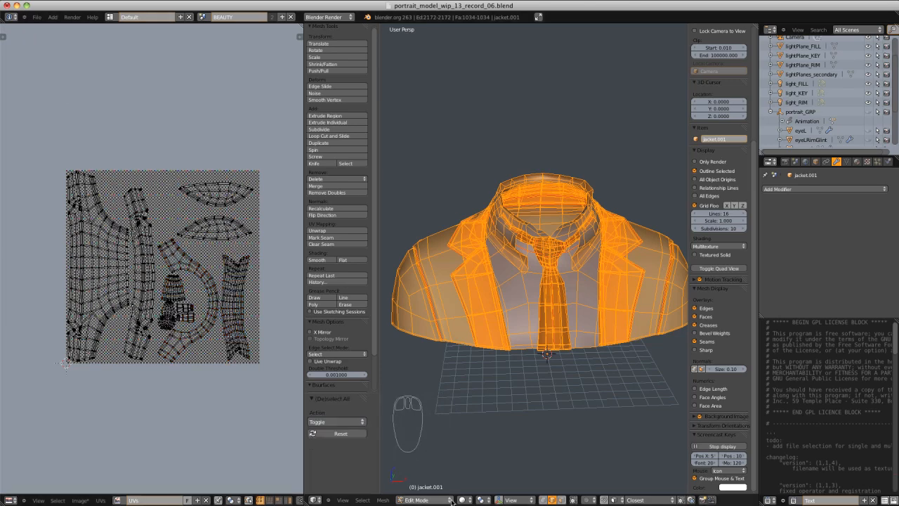
Switch to Object Mode and move the joined duplicate along X by about 27.8 units
{"action": "left_click", "coordinate": [427, 500]}
{"action": "left_click", "coordinate": [425, 488]}
{"action": "scroll", "coordinate": [555, 316], "scroll_direction": "down", "scroll_amount": 4}
{"action": "key", "text": "g"}
{"action": "middle_click", "coordinate": [588, 324]}
{"action": "left_click", "coordinate": [686, 281]}
{"action": "middle_click_drag", "start_coordinate": [686, 275], "coordinate": [566, 313], "text": "shift"}
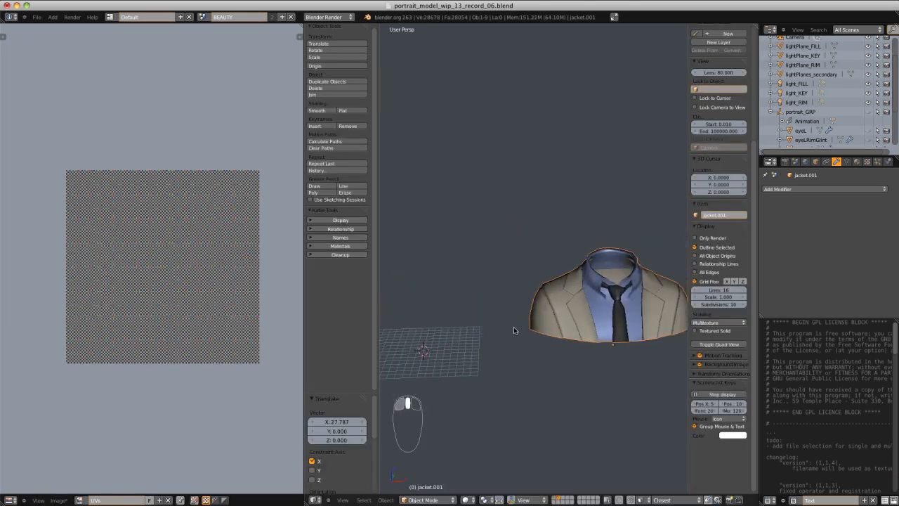
Unhide the original bust and separate the joined duplicate back into its individual clothing meshes
{"action": "key", "text": "alt+h"}
{"action": "left_click", "coordinate": [566, 295]}
{"action": "key", "text": "Tab"}
{"action": "key", "text": "p"}
{"action": "left_click", "coordinate": [587, 288]}
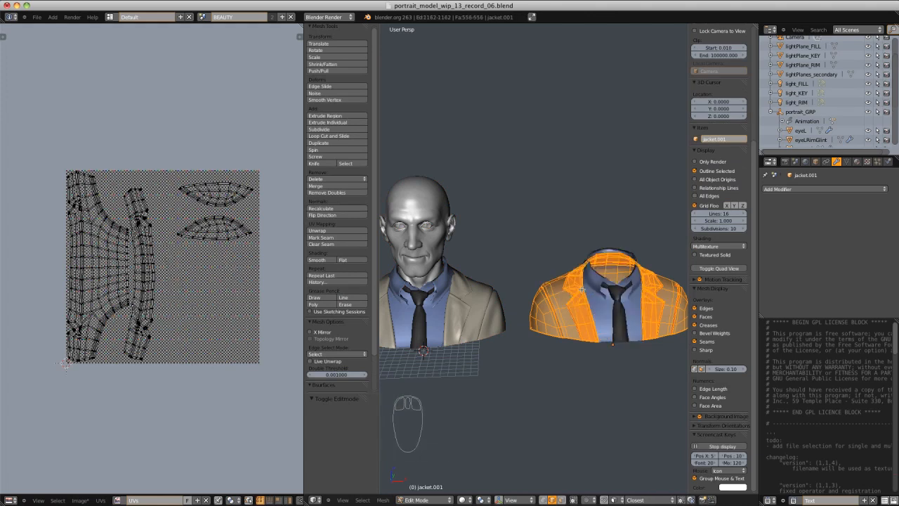
{"action": "key", "text": "Tab"}
Transfer the UV layout from the separated duplicate jacket to the original jacket and check the UVs in Edit Mode
{"action": "middle_click_drag", "start_coordinate": [500, 285], "coordinate": [558, 291], "text": "shift"}
{"action": "left_click", "coordinate": [523, 292], "text": "shift"}
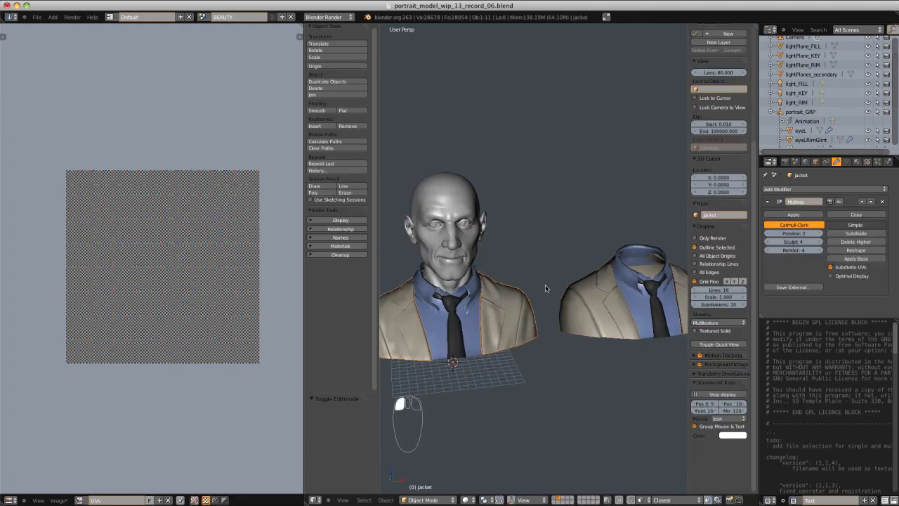
{"action": "left_click", "coordinate": [583, 280], "text": "shift"}
{"action": "key", "text": "ctrl+l"}
{"action": "left_click", "coordinate": [584, 281]}
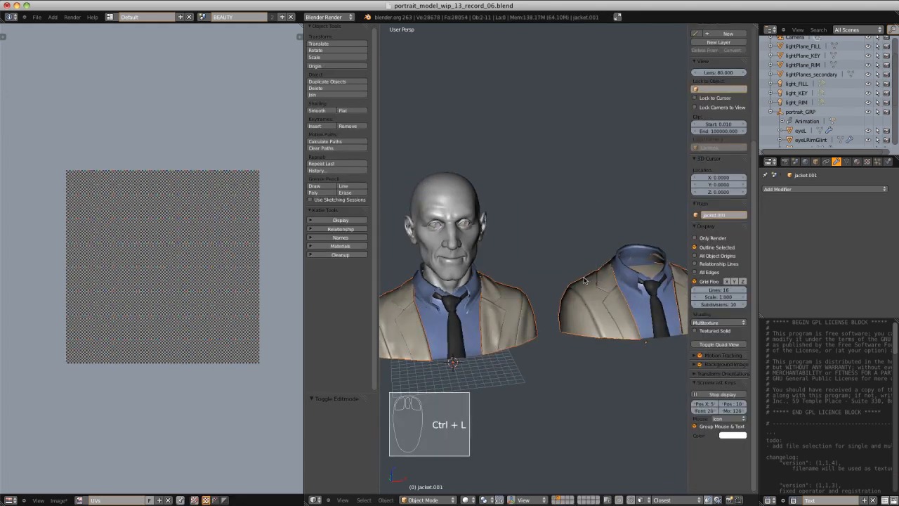
{"action": "left_click", "coordinate": [515, 292]}
{"action": "key", "text": "Tab"}
{"action": "key", "text": "Tab"}
{"action": "key", "text": "Tab"}
{"action": "key", "text": "Tab"}
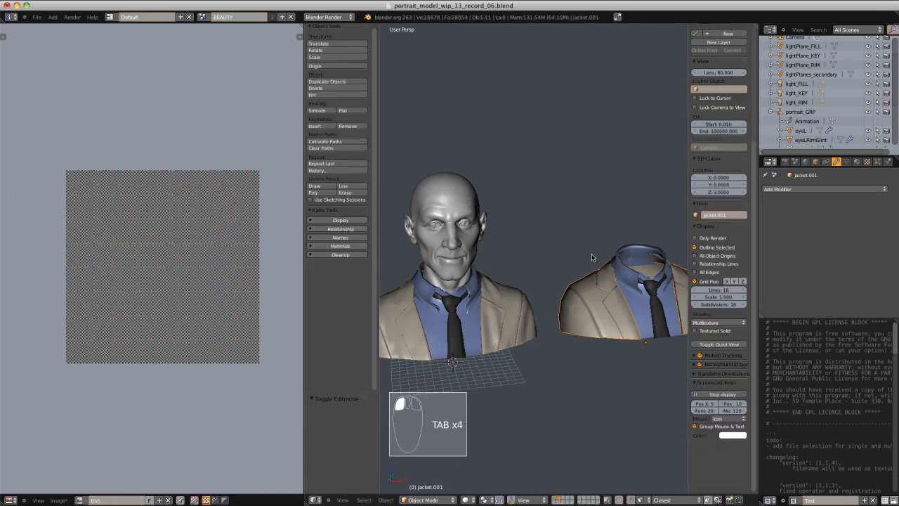
Transfer the UV layout from the separated duplicate shirt to the original shirt and check the UVs in Edit Mode
{"action": "left_click", "coordinate": [636, 254]}
{"action": "left_click", "coordinate": [632, 250]}
{"action": "key", "text": "Tab"}
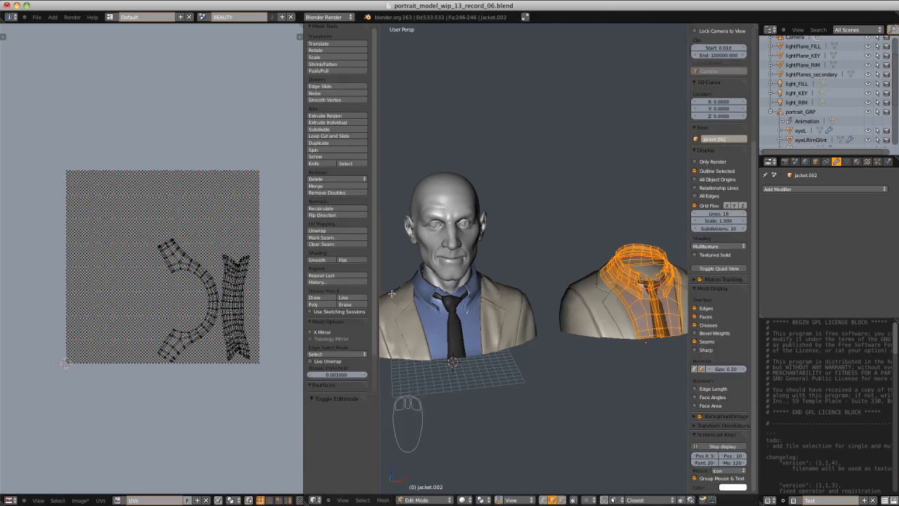
{"action": "key", "text": "Tab"}
{"action": "key", "text": "ctrl+l"}
{"action": "left_click", "coordinate": [630, 246]}
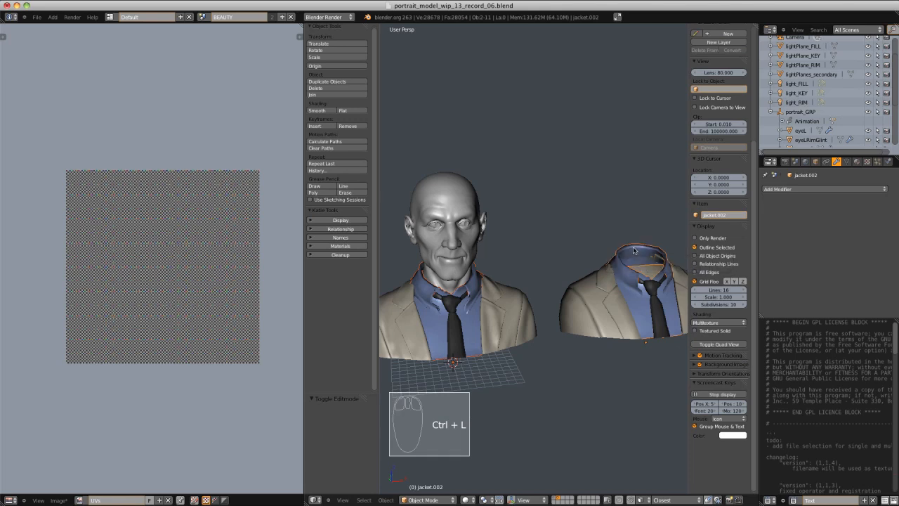
{"action": "left_click", "coordinate": [480, 269]}
{"action": "key", "text": "Tab"}
{"action": "key", "text": "Tab"}
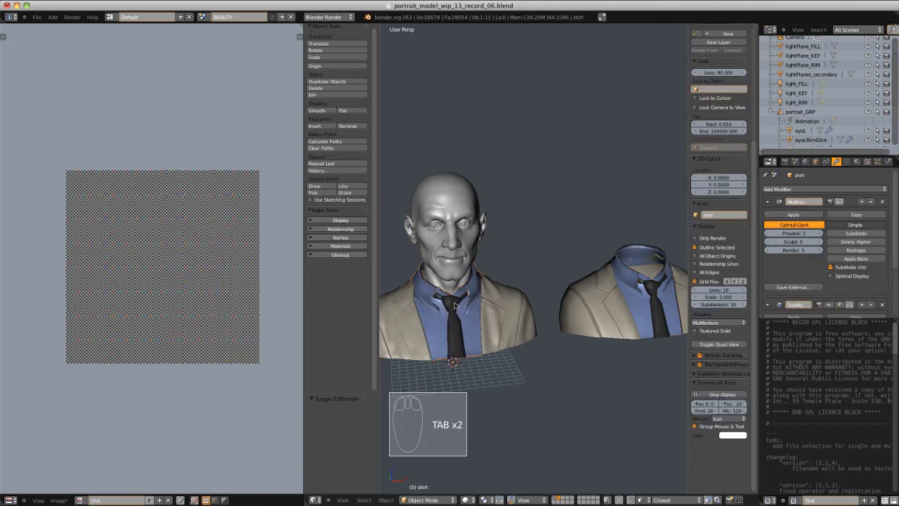
Transfer the UV layout from the separated duplicate tie to the original tie and check its UVs in Edit Mode
{"action": "left_click", "coordinate": [654, 285]}
{"action": "key", "text": "ctrl+l"}
{"action": "left_click", "coordinate": [653, 284]}
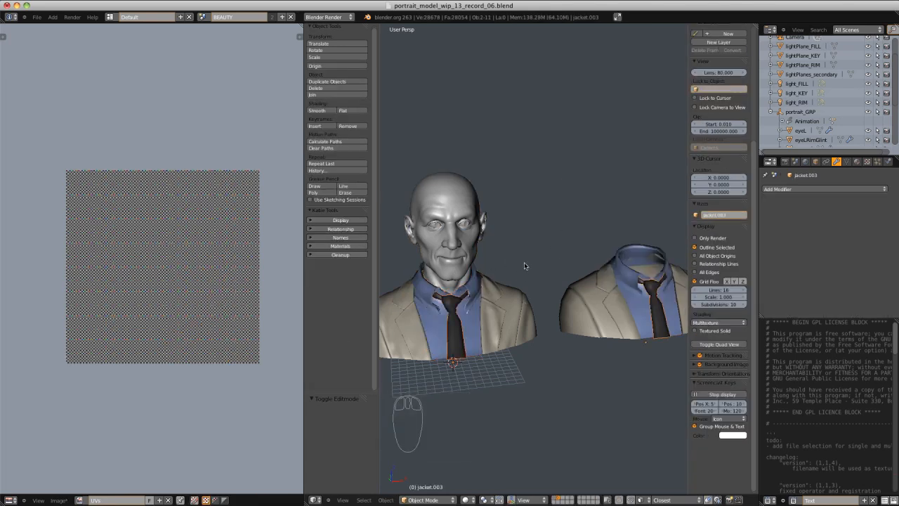
{"action": "key", "text": "Tab"}
{"action": "key", "text": "Tab"}
{"action": "left_click", "coordinate": [458, 304]}
{"action": "key", "text": "Tab"}
{"action": "key", "text": "Tab"}
Delete the separated duplicate clothing meshes beside the original bust
{"action": "left_click", "coordinate": [670, 308]}
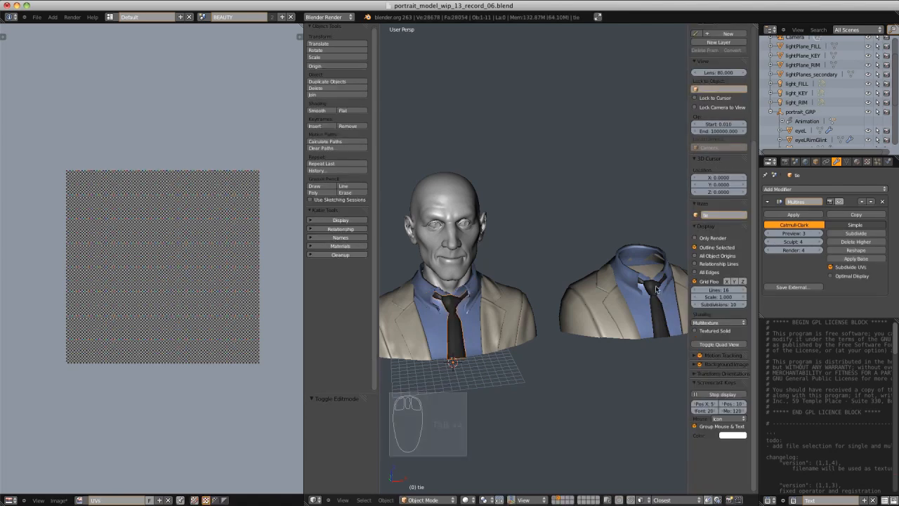
{"action": "key", "text": "x"}
{"action": "left_click", "coordinate": [630, 293]}
Enlarge the 3D view and turn on the Multires viewport display for the original jacket, shirt and tie
{"action": "left_click", "coordinate": [531, 261]}
{"action": "key", "text": "KP_Decimal"}
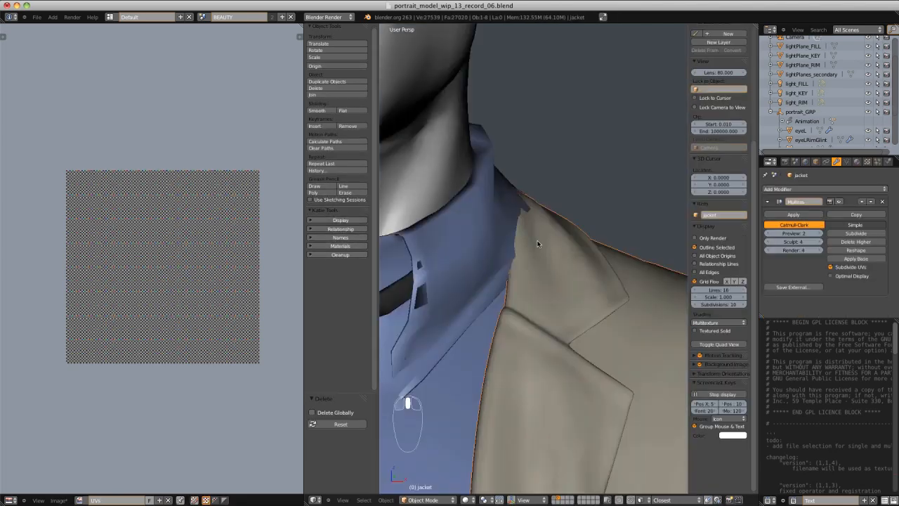
{"action": "left_click_drag", "start_coordinate": [303, 265], "coordinate": [99, 263]}
{"action": "middle_click_drag", "start_coordinate": [448, 170], "coordinate": [446, 243], "text": "shift"}
{"action": "left_click", "coordinate": [474, 314]}
{"action": "left_click", "coordinate": [839, 203]}
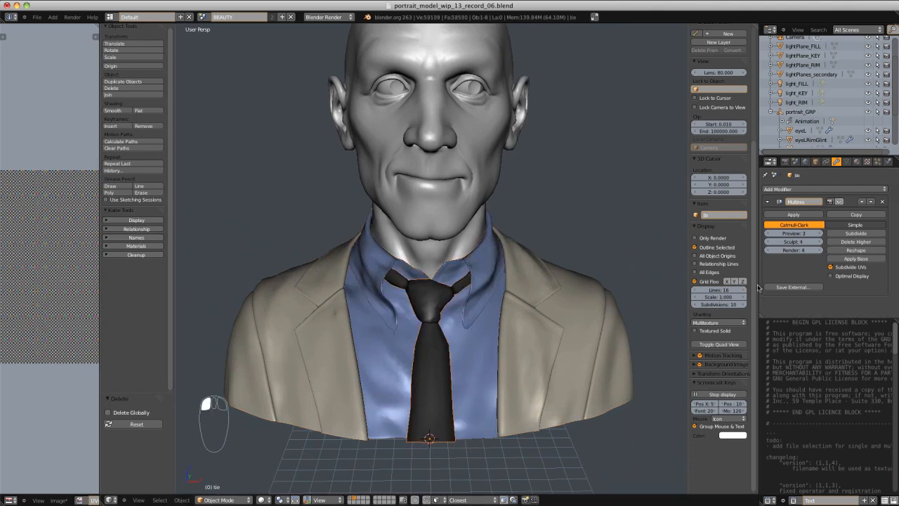
{"action": "left_click", "coordinate": [430, 317]}
{"action": "scroll", "coordinate": [532, 232], "scroll_direction": "down", "scroll_amount": 3}
{"action": "key", "text": "a"}
Inspect the checker texture on the original clothing meshes one by one in Texture Paint mode, returning to Object Mode each time
{"action": "left_click", "coordinate": [252, 500]}
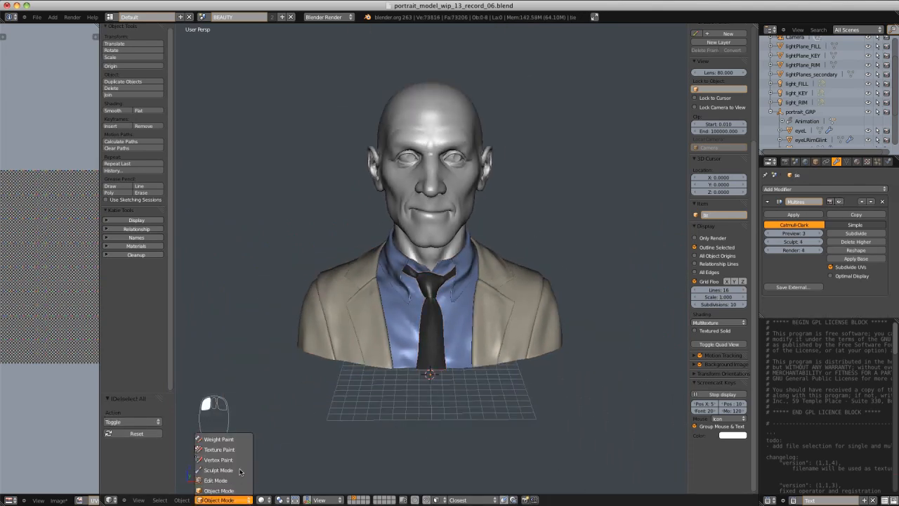
{"action": "left_click", "coordinate": [245, 451]}
{"action": "left_click", "coordinate": [204, 500]}
{"action": "left_click", "coordinate": [204, 490]}
{"action": "left_click", "coordinate": [211, 500]}
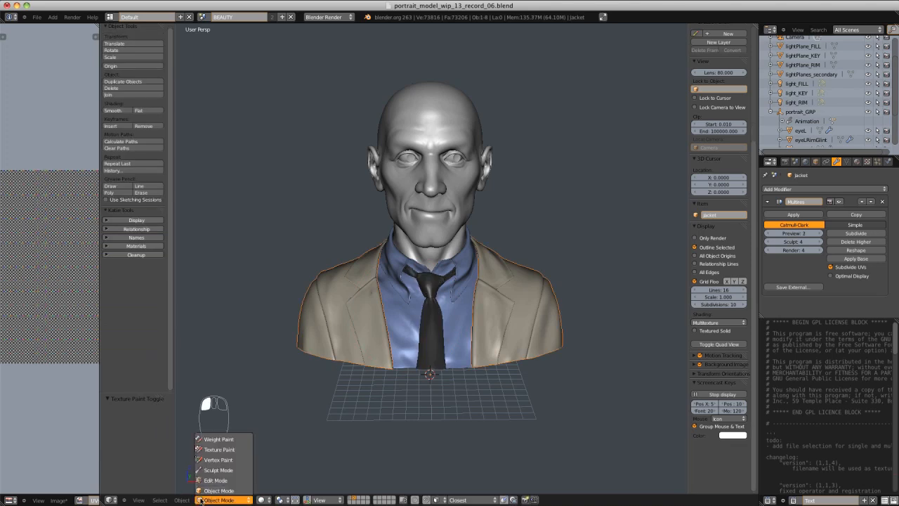
{"action": "left_click", "coordinate": [222, 451]}
{"action": "left_click", "coordinate": [204, 499]}
{"action": "left_click", "coordinate": [210, 490]}
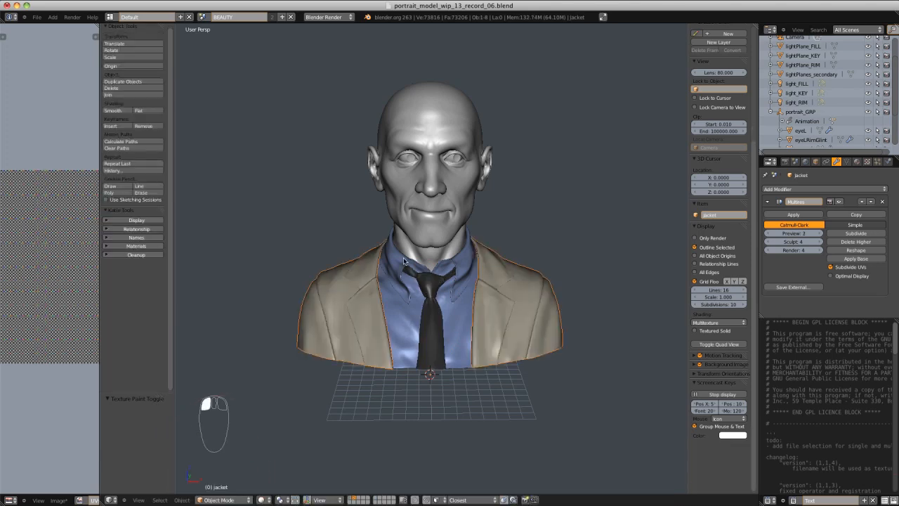
{"action": "left_click", "coordinate": [230, 500]}
{"action": "left_click", "coordinate": [246, 448]}
{"action": "middle_click_drag", "start_coordinate": [242, 453], "coordinate": [214, 458]}
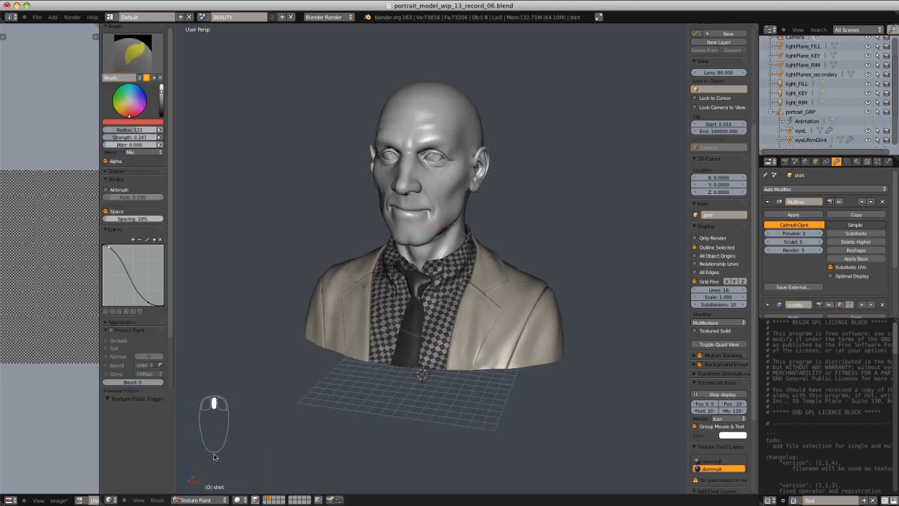
{"action": "left_click", "coordinate": [197, 500]}
{"action": "left_click", "coordinate": [201, 491]}
{"action": "scroll", "coordinate": [496, 287], "scroll_direction": "up", "scroll_amount": 2}
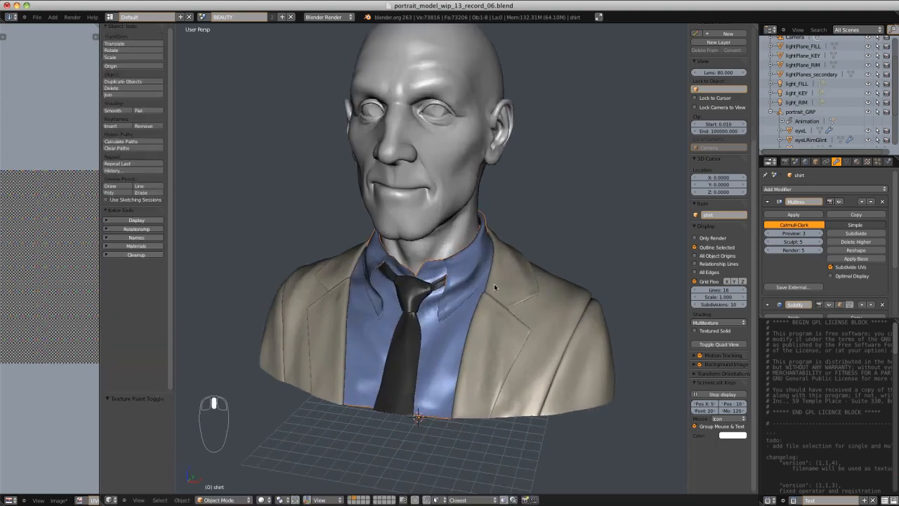
Deselect everything and save the scene as the incremented file portrait_model_wip_13_record_07.blend
{"action": "key", "text": "a"}
{"action": "scroll", "coordinate": [528, 235], "scroll_direction": "down", "scroll_amount": 2}
{"action": "middle_click_drag", "start_coordinate": [496, 287], "coordinate": [558, 230]}
{"action": "key", "text": "ctrl+shift+s"}
{"action": "key", "text": "KP_Add"}
{"action": "left_click", "coordinate": [37, 17]}
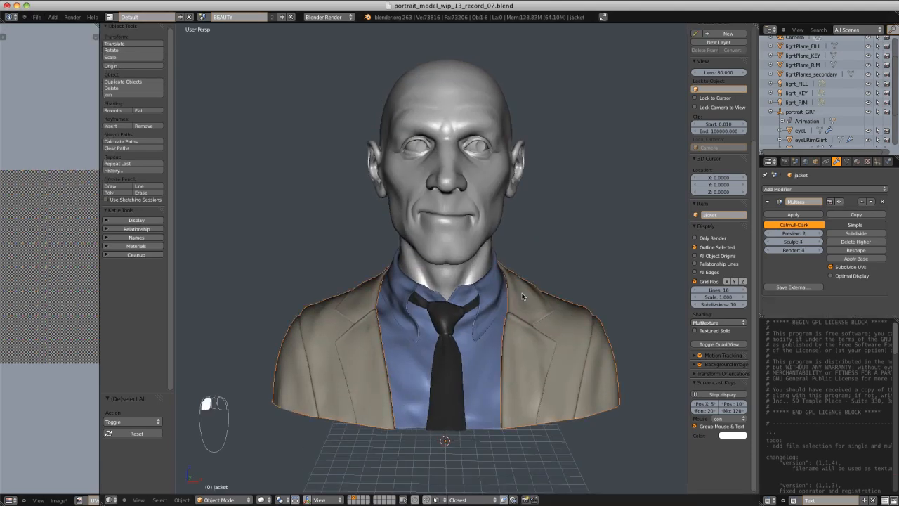
Export the jacket's UV layout to the tex folder as UV_jacket.png and return to Object Mode
{"action": "key", "text": "Tab"}
{"action": "left_click", "coordinate": [57, 500]}
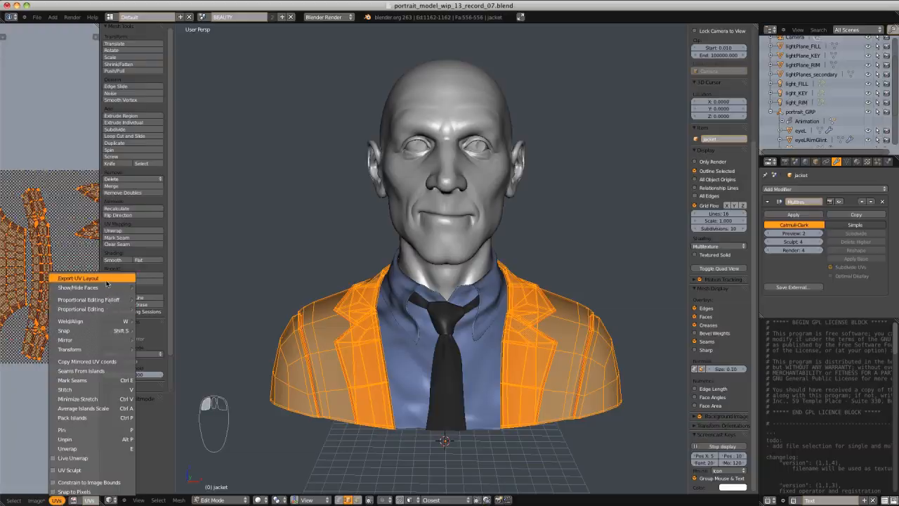
{"action": "left_click", "coordinate": [84, 278]}
{"action": "left_click", "coordinate": [22, 241]}
{"action": "left_click", "coordinate": [126, 65]}
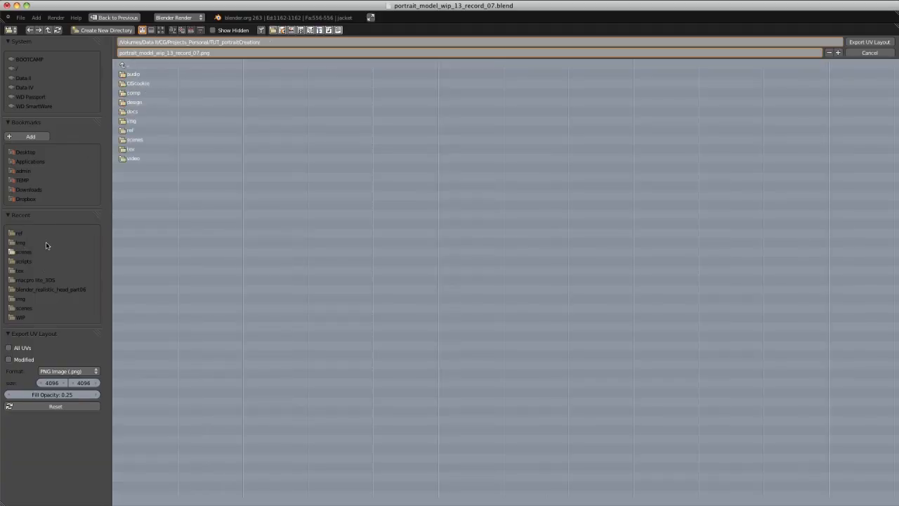
{"action": "left_click", "coordinate": [18, 271]}
{"action": "left_click", "coordinate": [186, 53]}
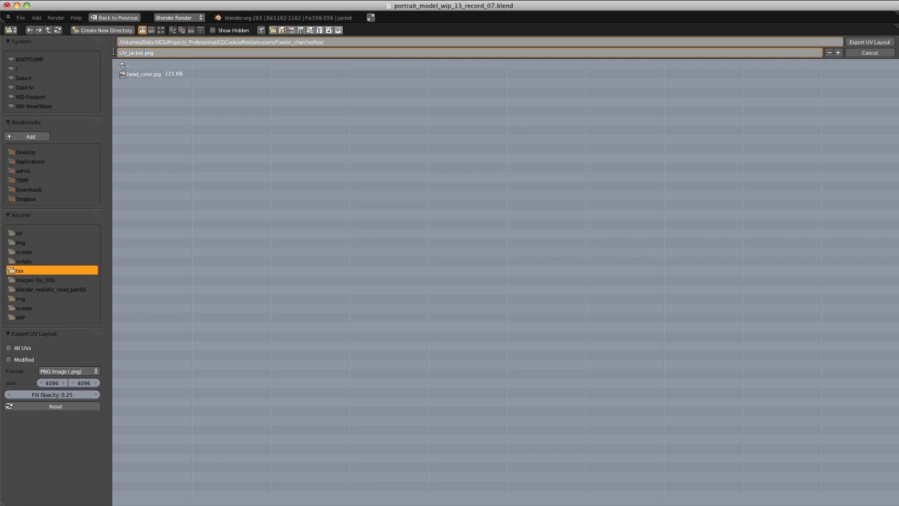
{"action": "key", "text": "Return"}
{"action": "key", "text": "Return"}
{"action": "key", "text": "Tab"}
Export the shirt's UV layout to the tex folder as UV_shirt.png and return to Object Mode
{"action": "left_click", "coordinate": [407, 311]}
{"action": "key", "text": "Tab"}
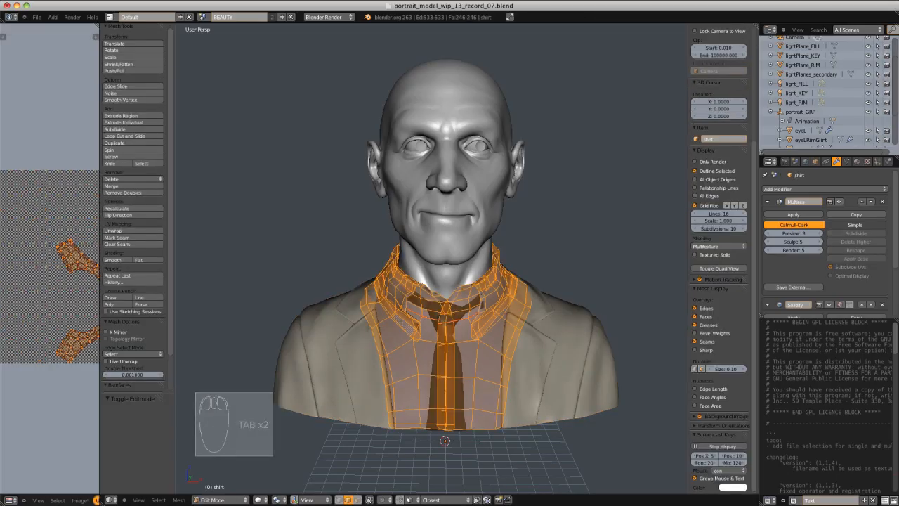
{"action": "left_click", "coordinate": [95, 500]}
{"action": "left_click", "coordinate": [95, 500]}
{"action": "left_click", "coordinate": [106, 279]}
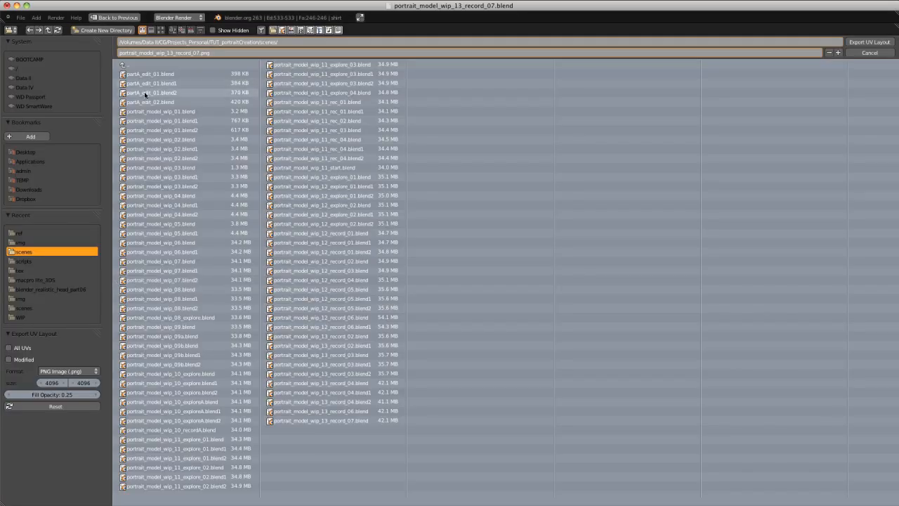
{"action": "left_click", "coordinate": [20, 271]}
{"action": "left_click", "coordinate": [145, 83]}
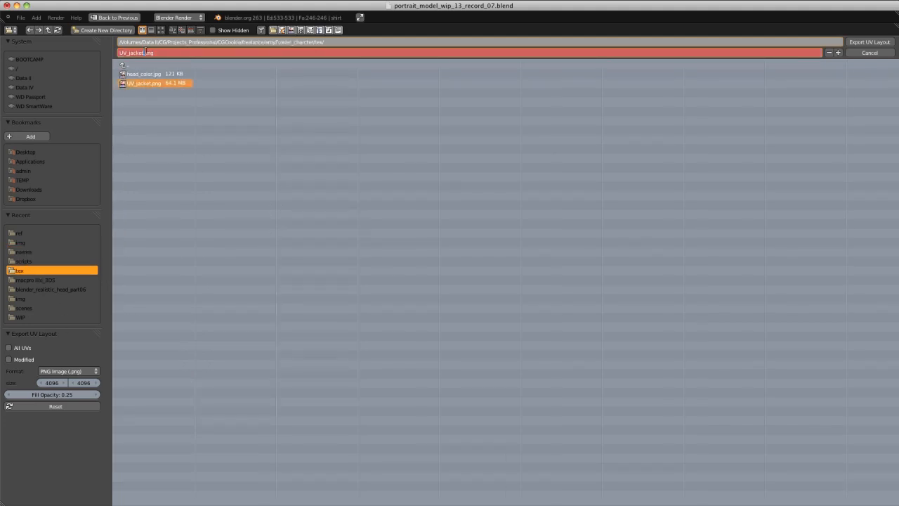
{"action": "key", "text": "Return"}
{"action": "left_click", "coordinate": [865, 42]}
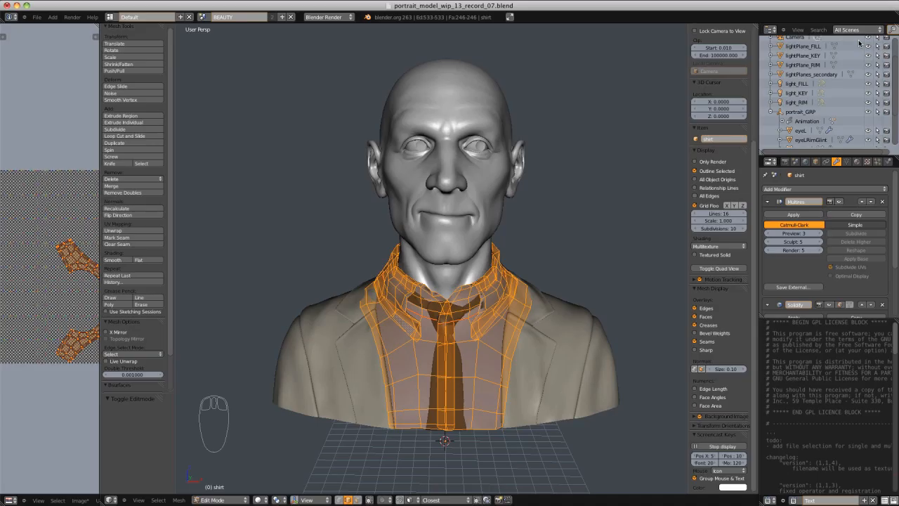
{"action": "key", "text": "Tab"}
Export the tie's UV layout to the tex folder as UV_tie.png and return to Object Mode
{"action": "right_click", "coordinate": [450, 337]}
{"action": "key", "text": "Tab"}
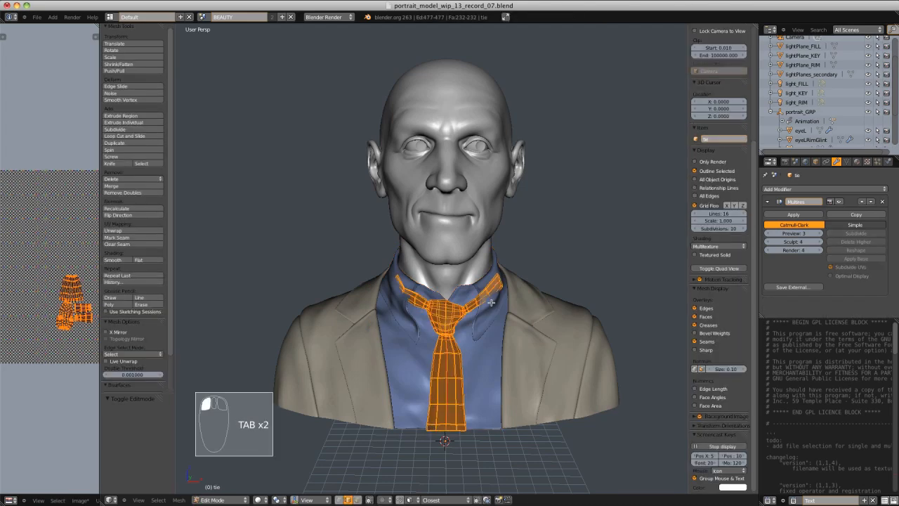
{"action": "left_click", "coordinate": [100, 500]}
{"action": "left_click", "coordinate": [134, 277]}
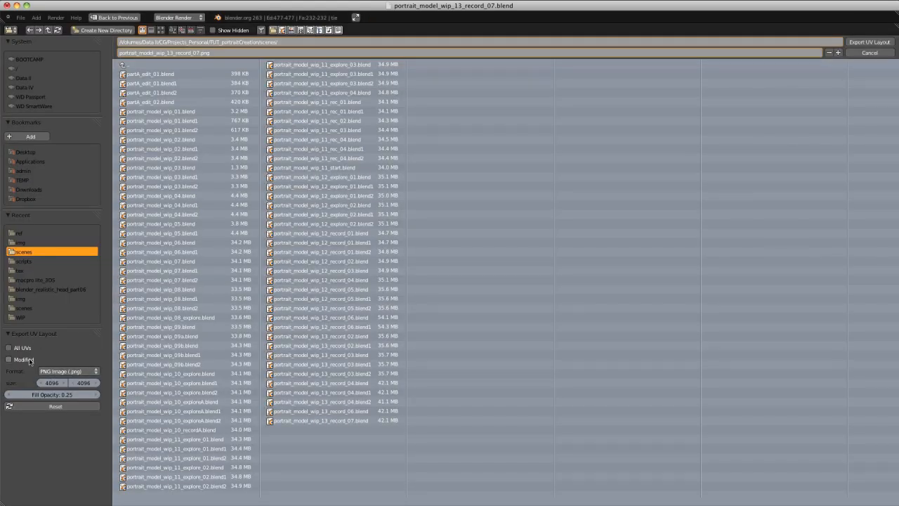
{"action": "left_click", "coordinate": [20, 271]}
{"action": "left_click", "coordinate": [141, 92]}
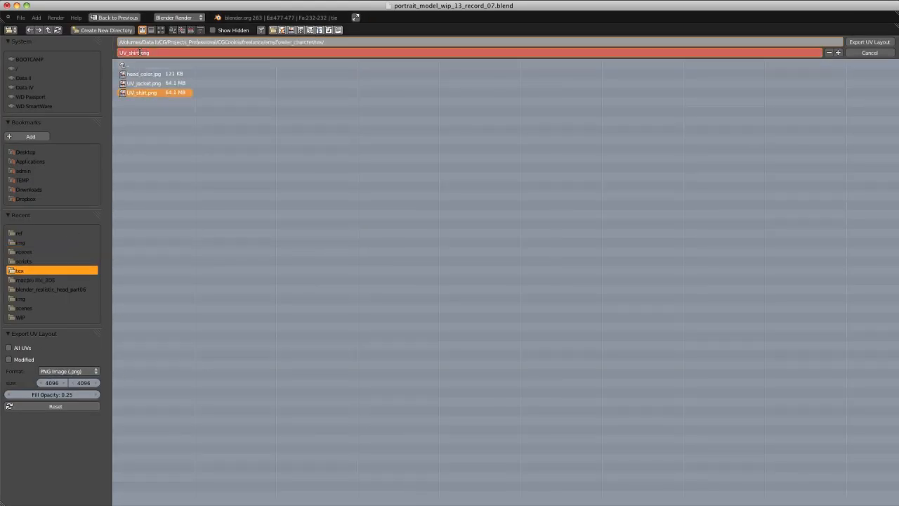
{"action": "key", "text": "Return"}
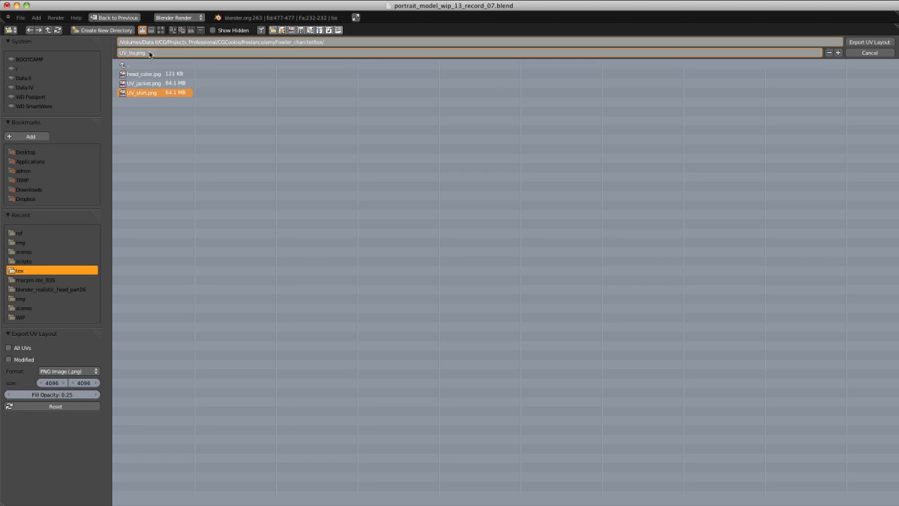
{"action": "left_click", "coordinate": [869, 42]}
{"action": "key", "text": "Tab"}
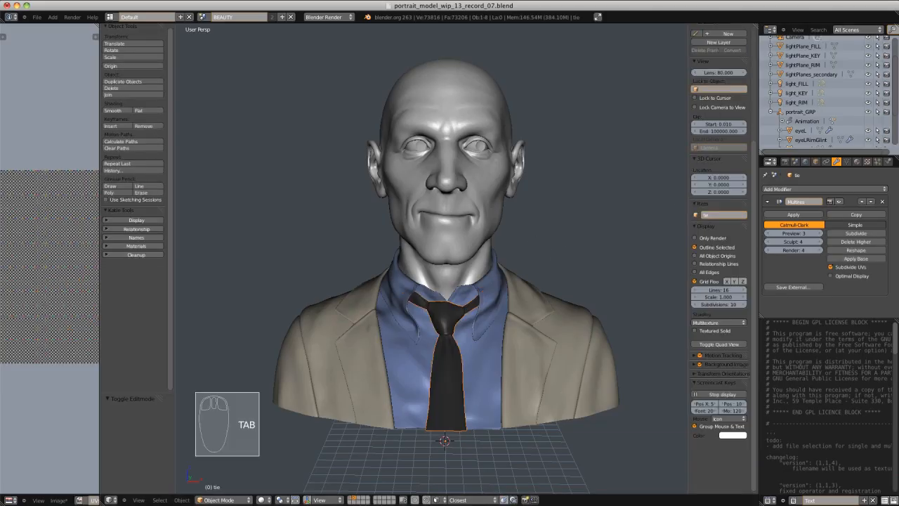